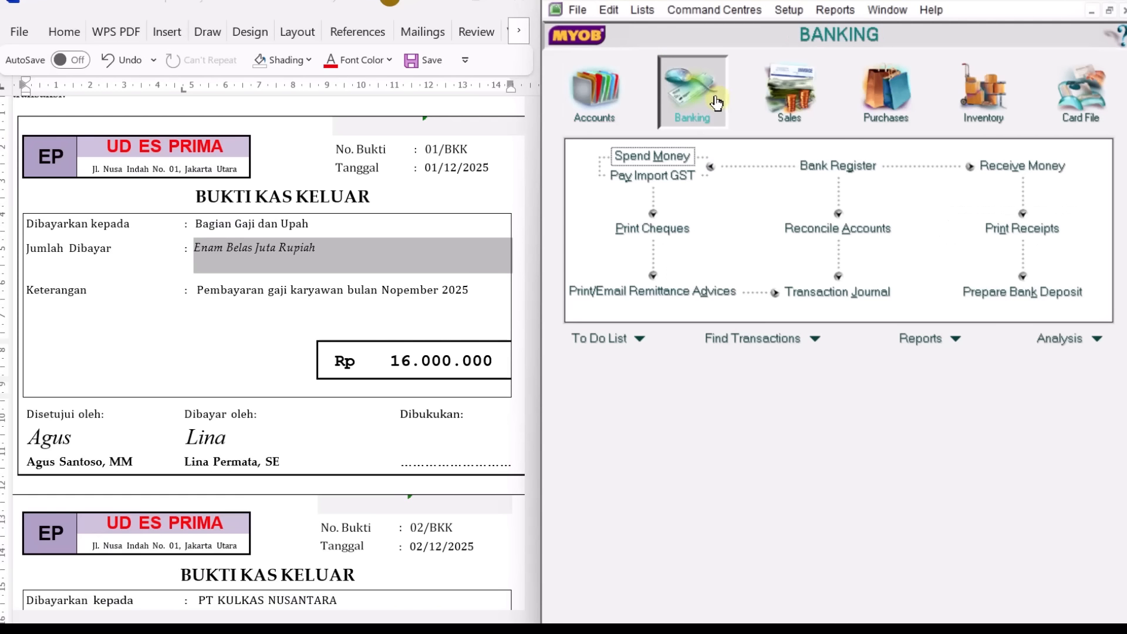
Start a Spend Money entry with cheque number 01/BKK, date 01/12/2025 and amount Rp16.000.000.
left_click(675, 160)
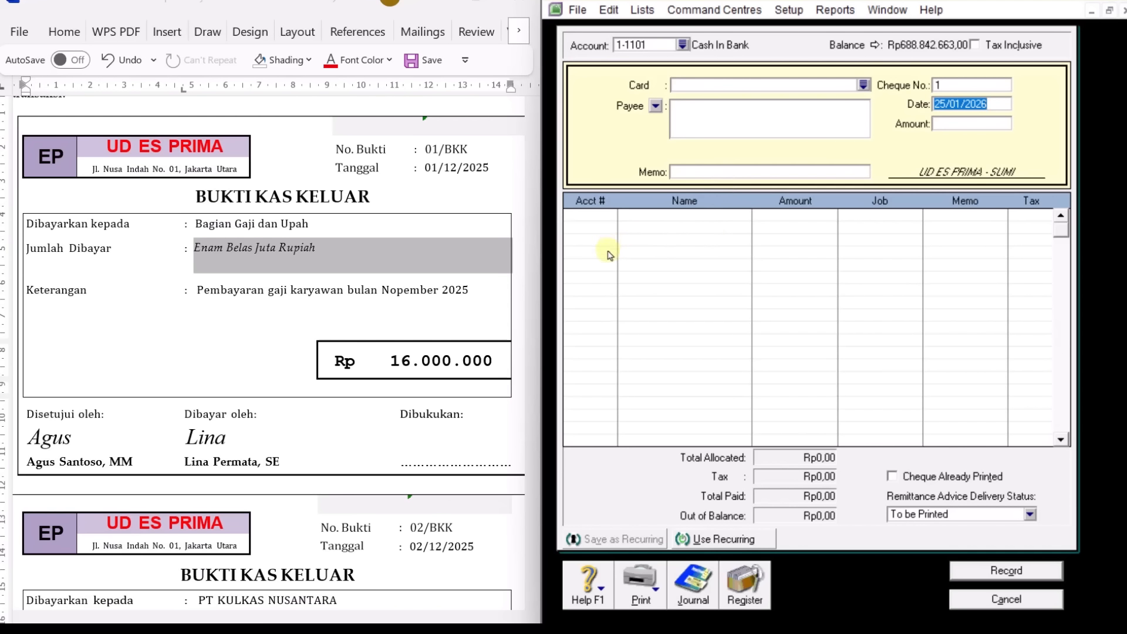
key("shift+Tab")
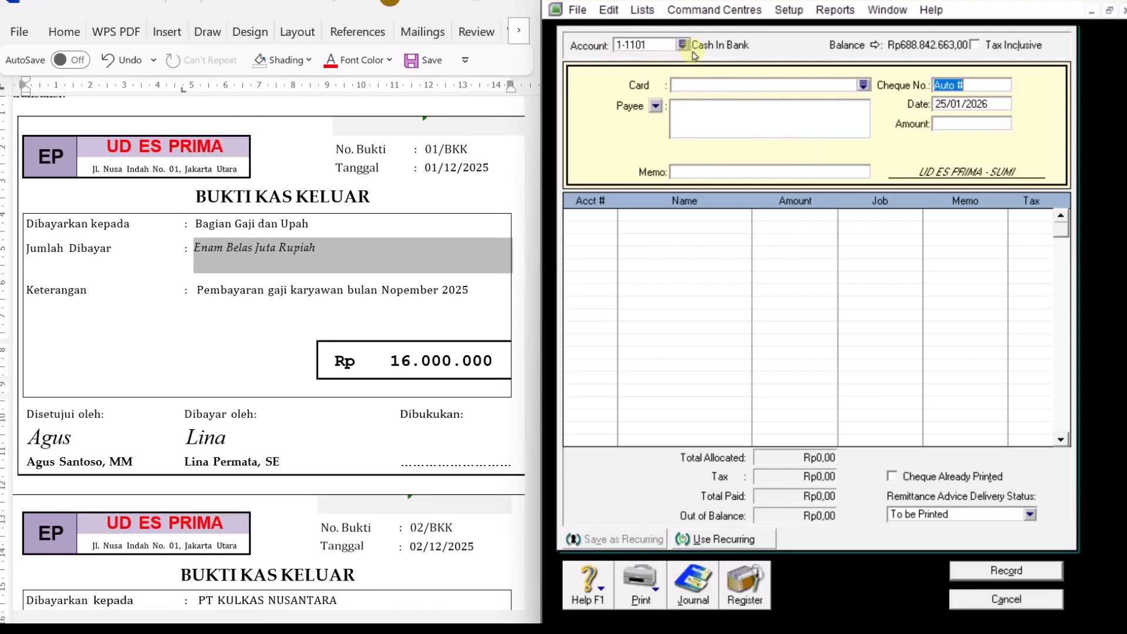
left_click(954, 86)
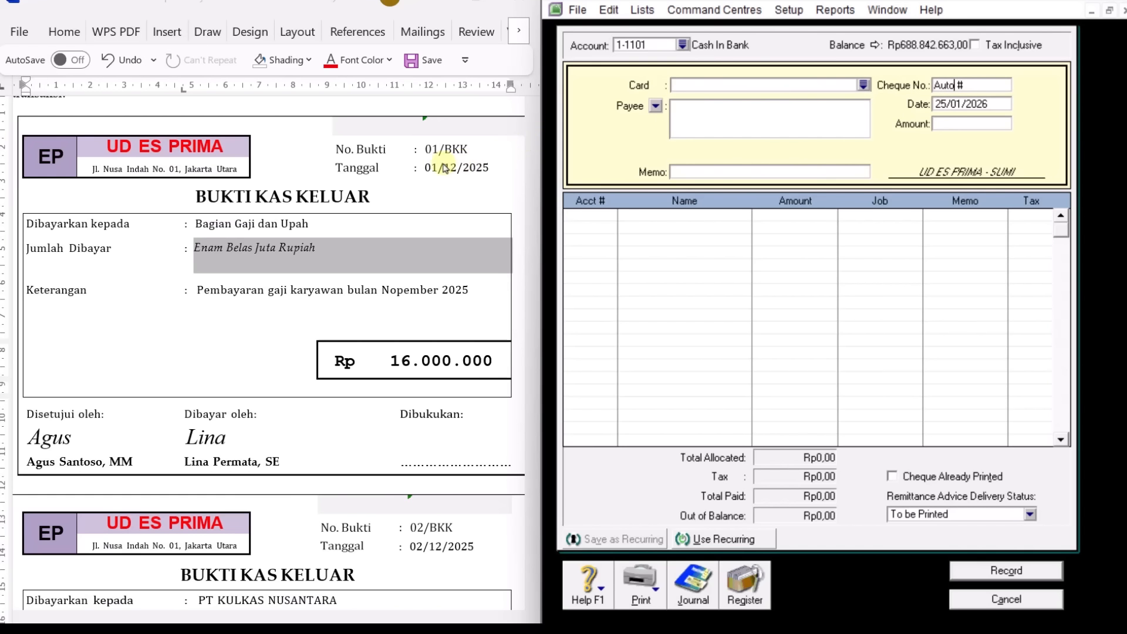
left_click(968, 87)
type("01/BKK")
left_click(958, 105)
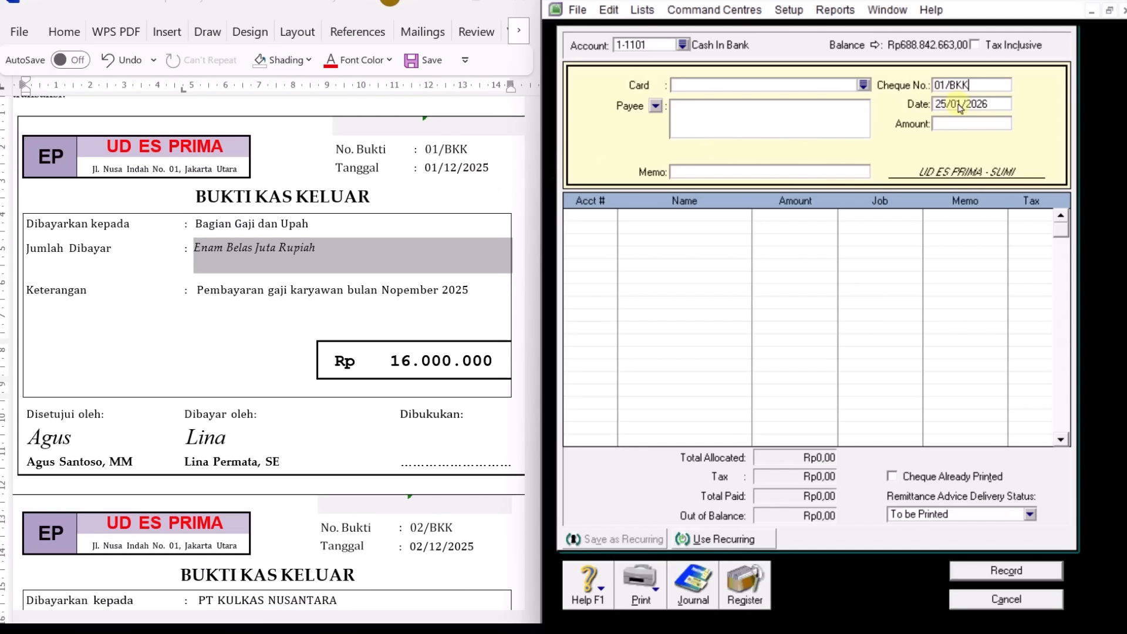
type("1/12")
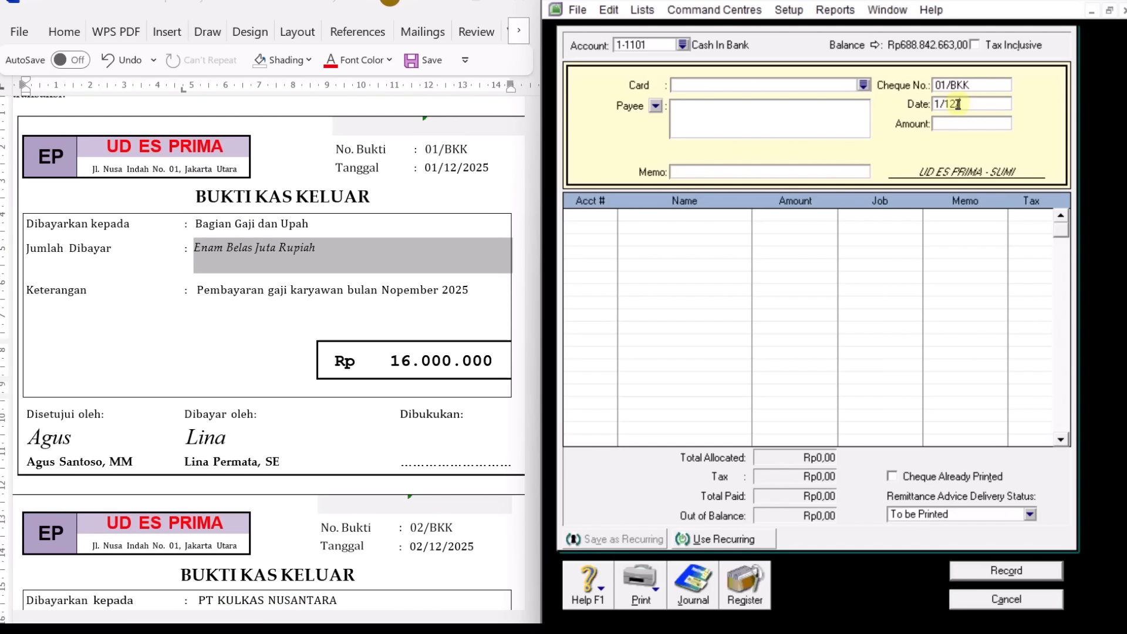
type("/2025")
key("Tab")
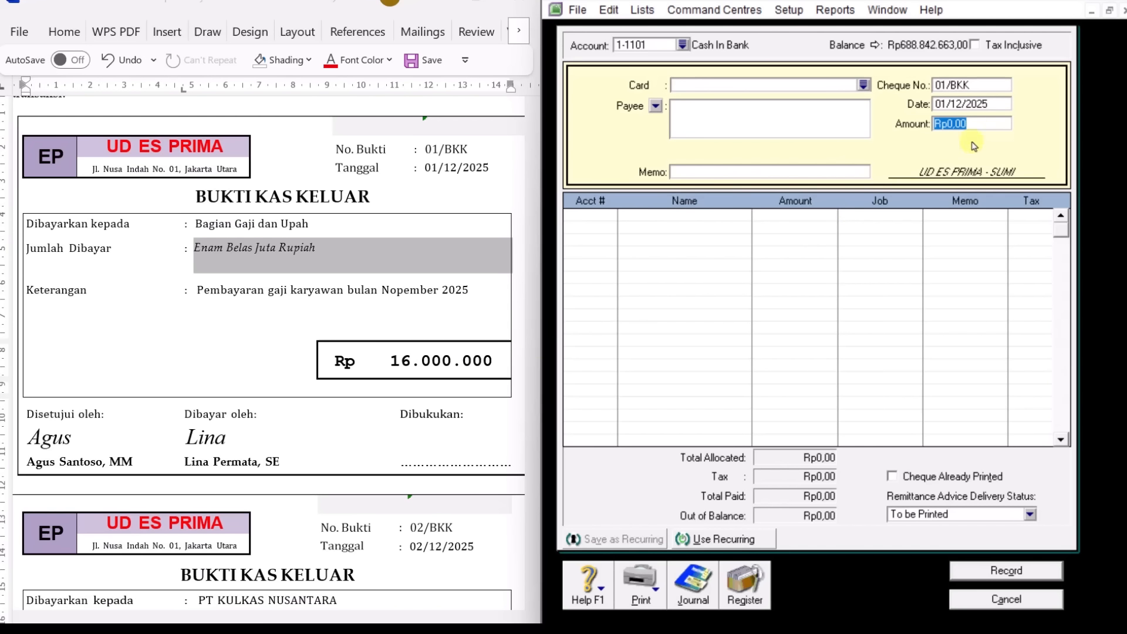
type("1")
type("6.000.000")
Copy the voucher's description "Pembayaran gaji karyawan bulan Nopember 2025" from the Word document into the payment's memo.
left_click(763, 173)
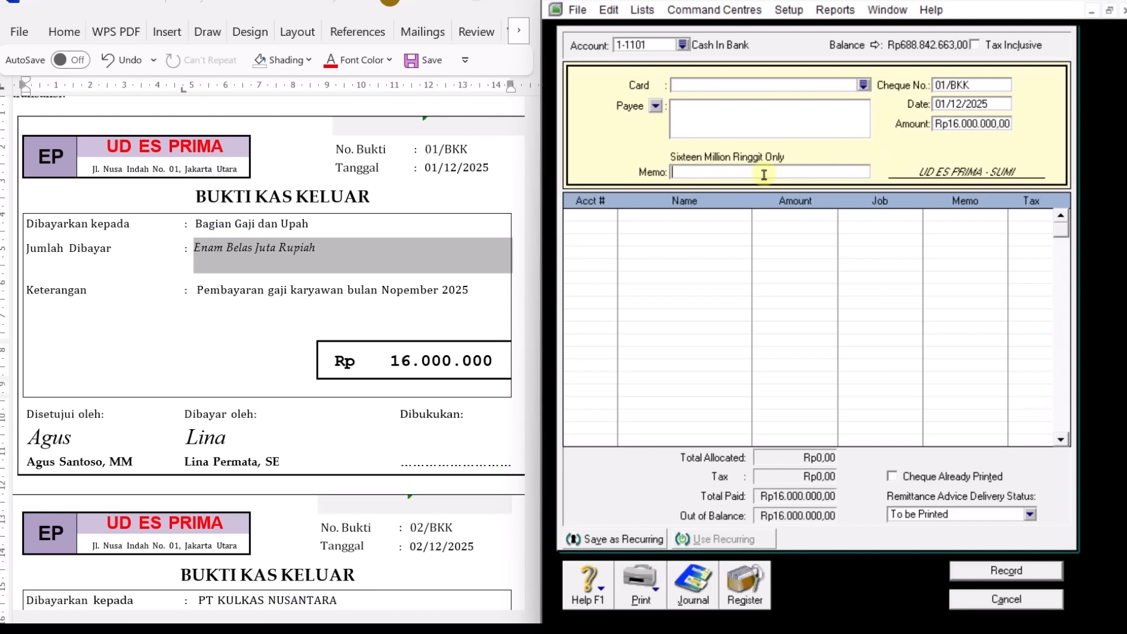
triple_click(221, 292)
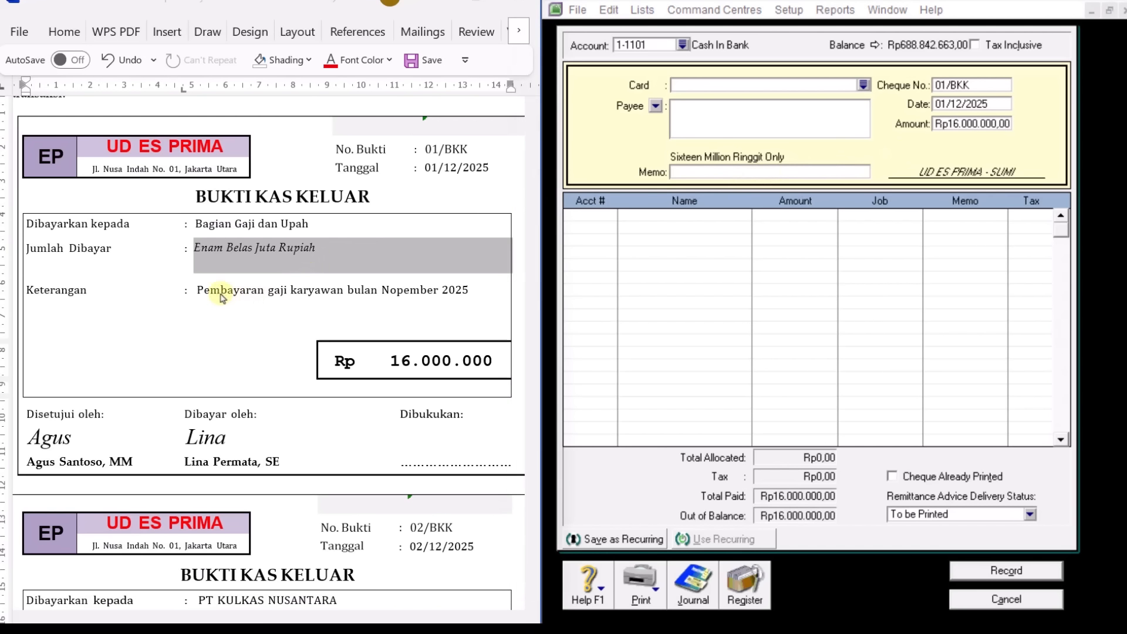
right_click(221, 292)
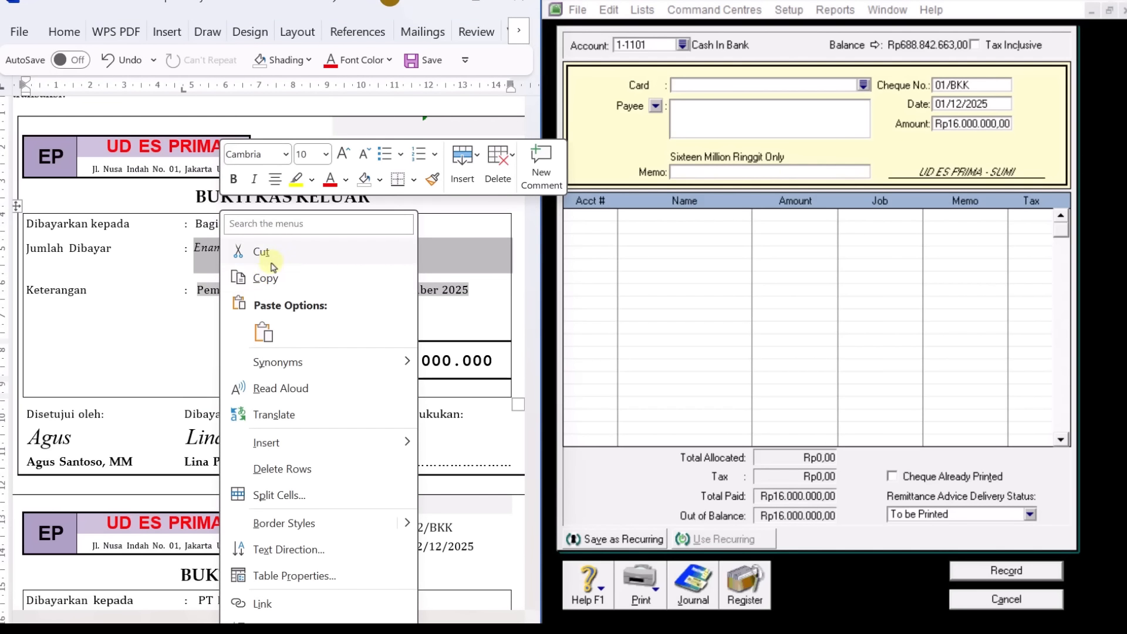
left_click(265, 278)
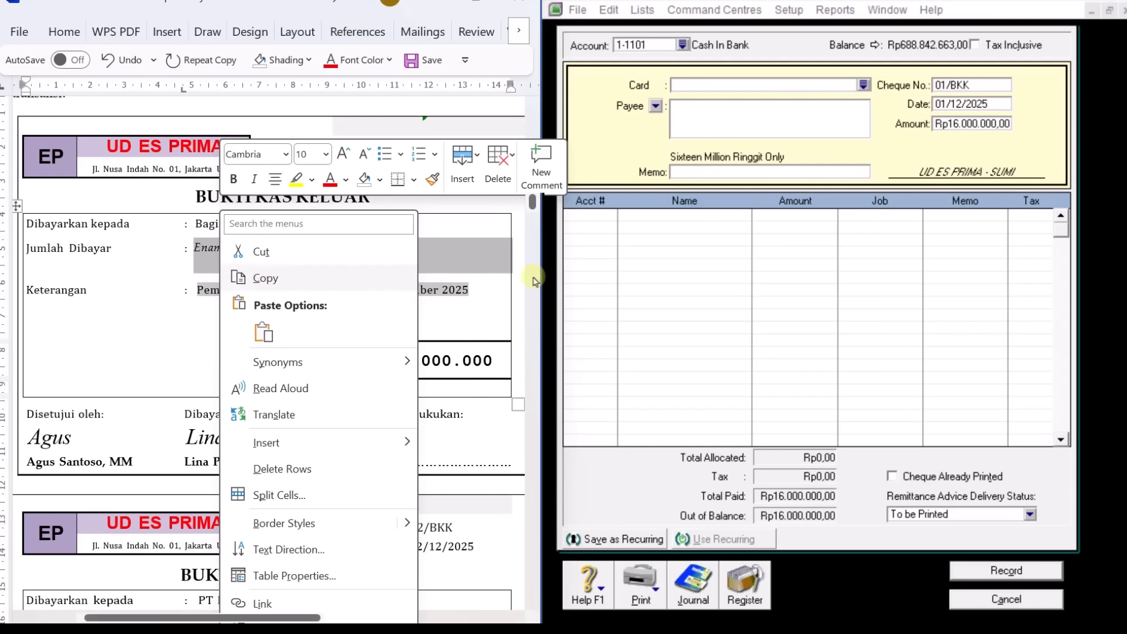
left_click(706, 175)
right_click(706, 175)
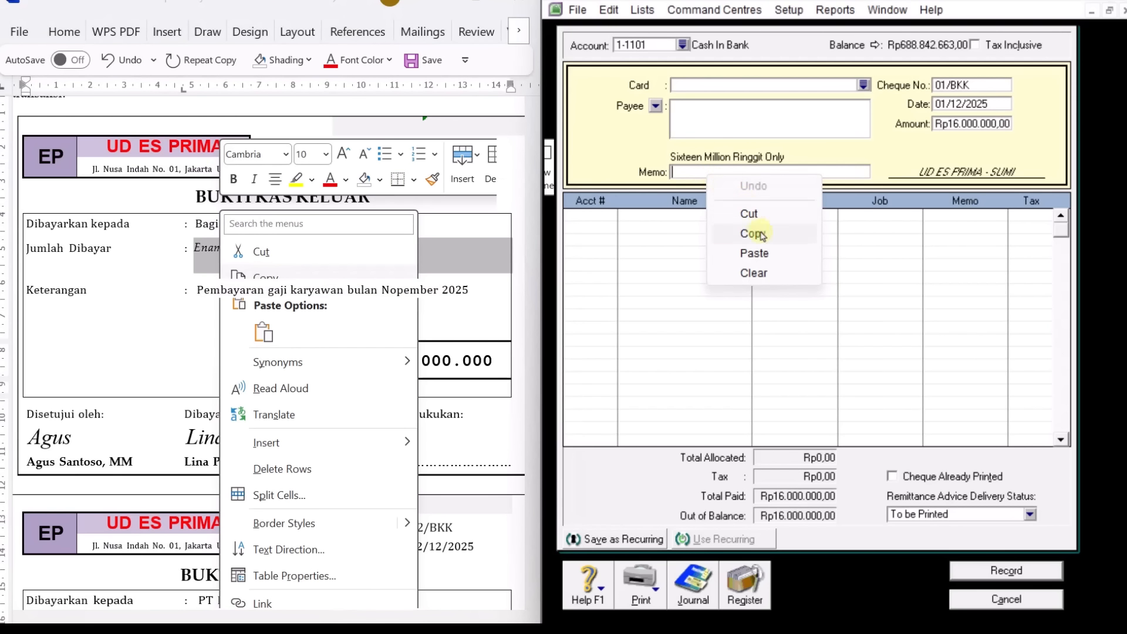
left_click(757, 251)
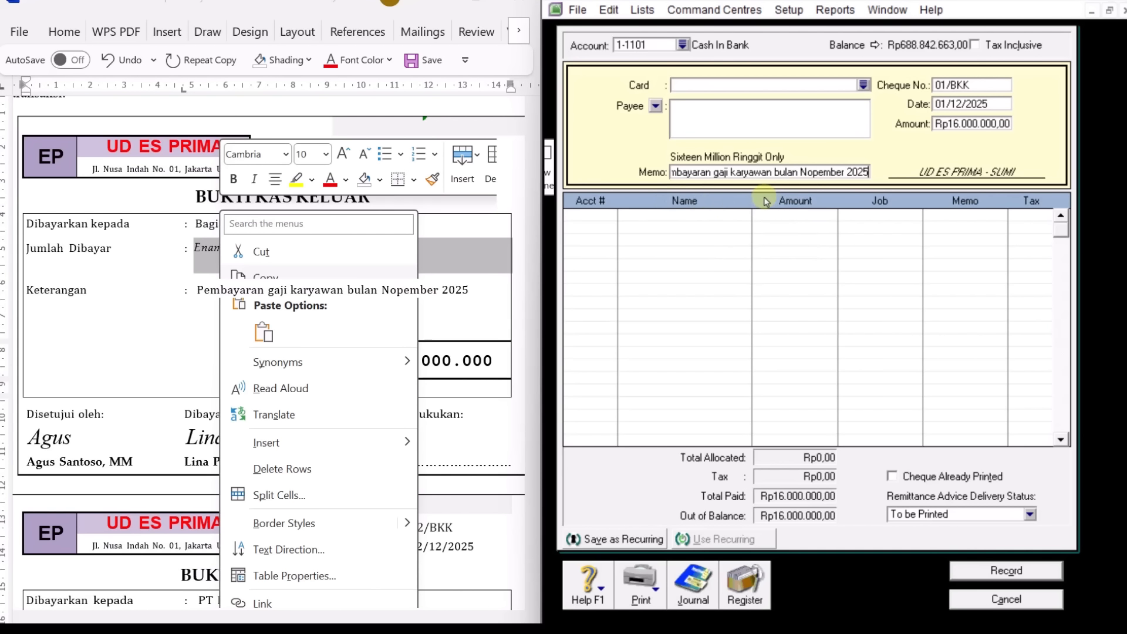
Allocate the payment to account 2-1202 Accrued Expense, then record it and close the Spend Money form.
left_click(591, 222)
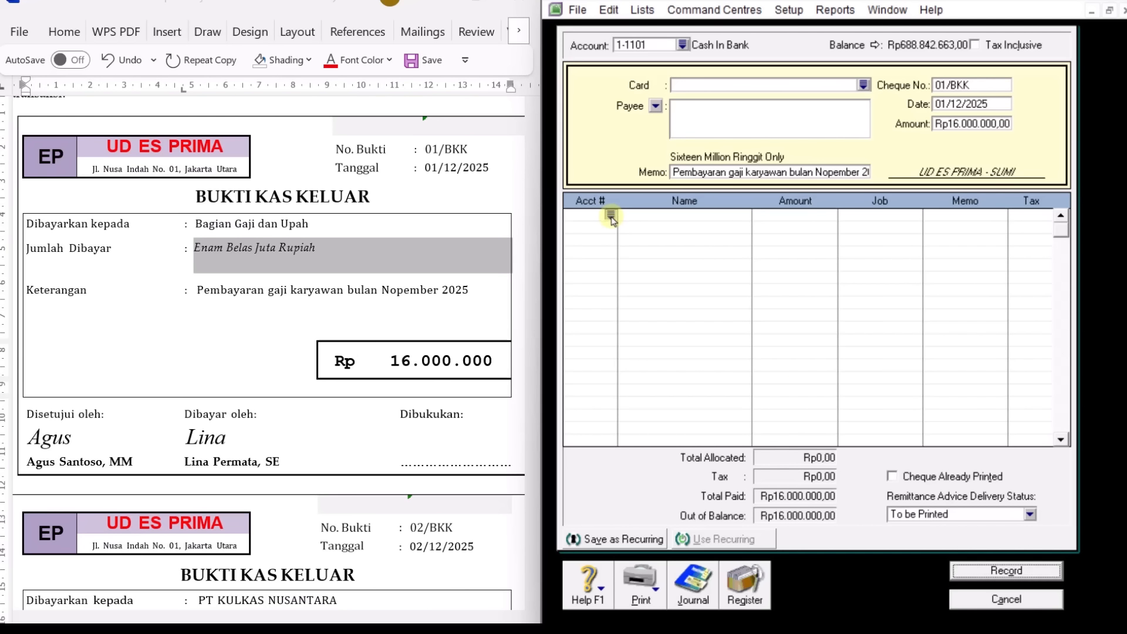
left_click(611, 214)
scroll(708, 284, "up", 4)
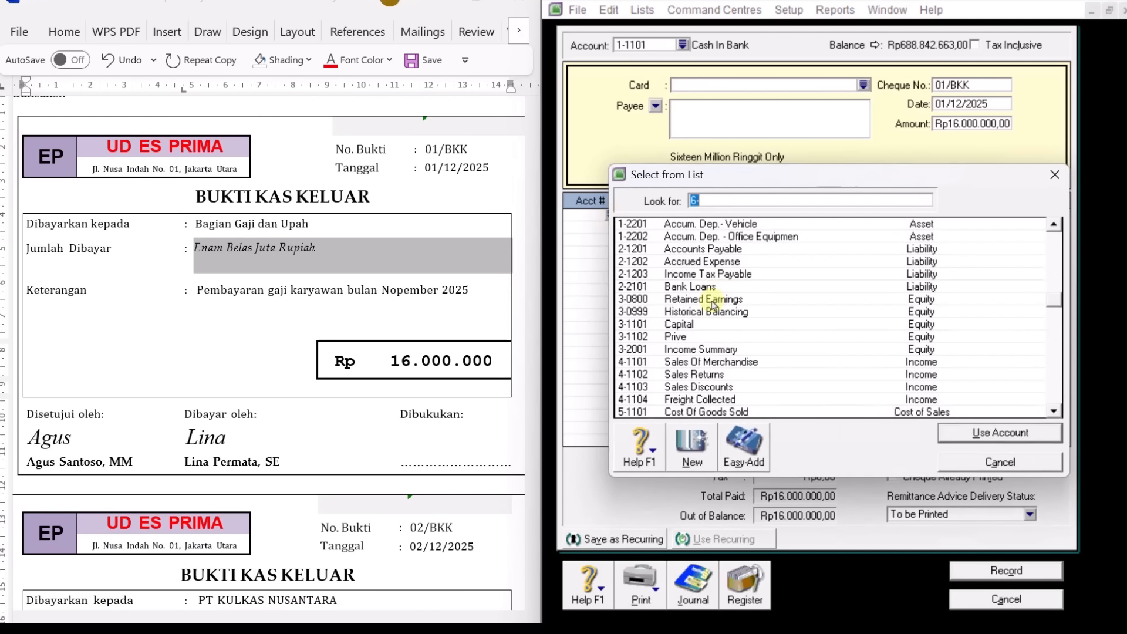
scroll(711, 300, "up", 1)
left_click(712, 299)
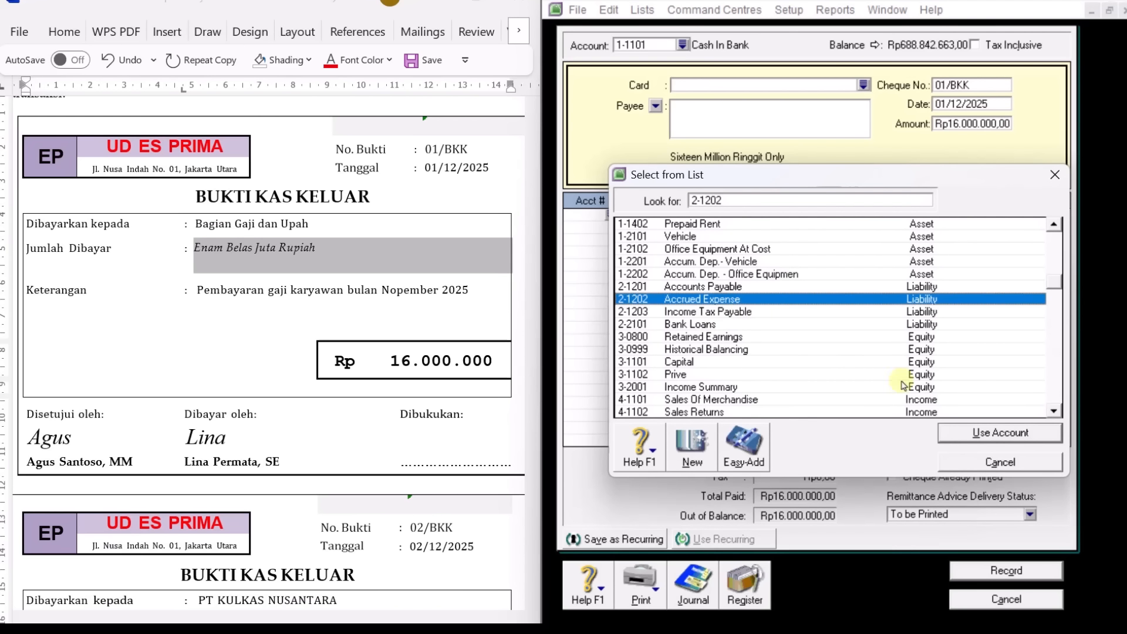
left_click(995, 434)
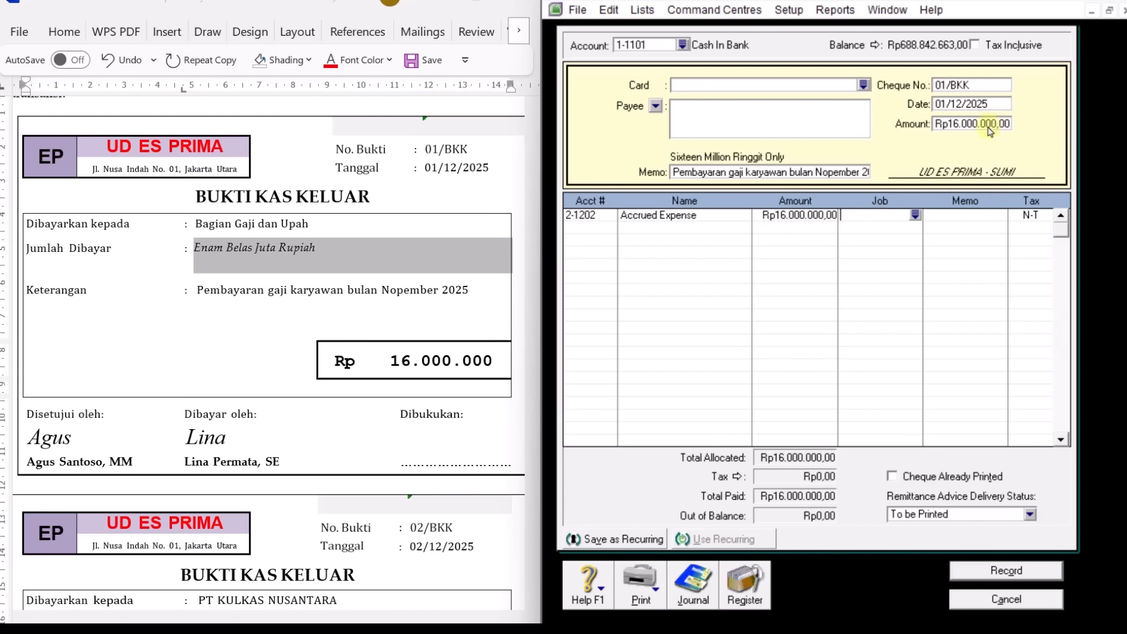
left_click(1007, 577)
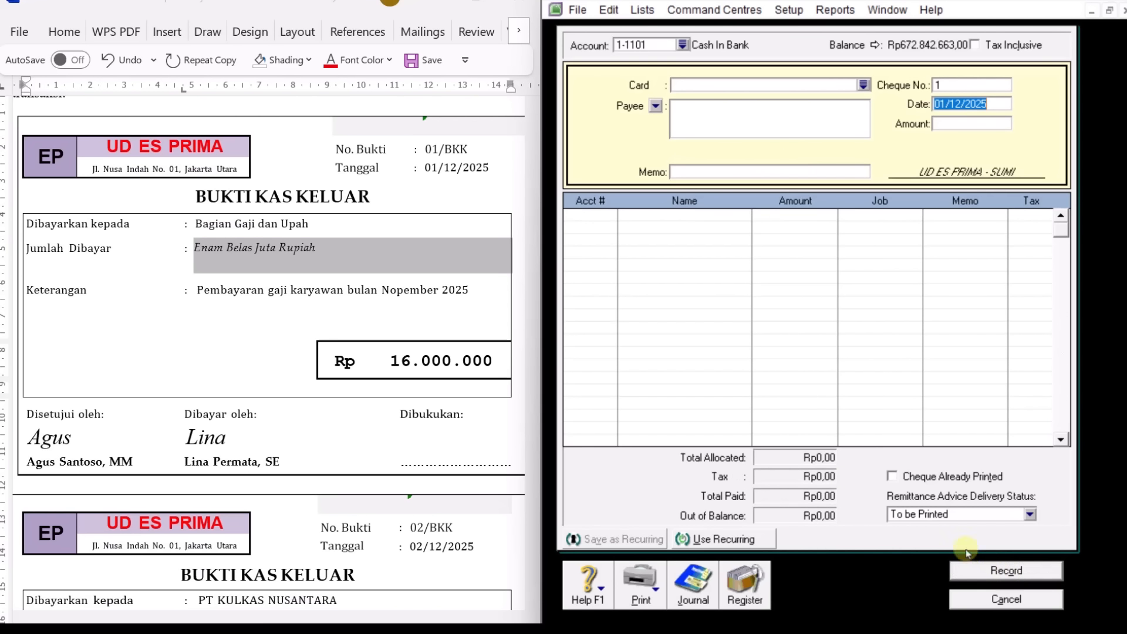
left_click(1042, 603)
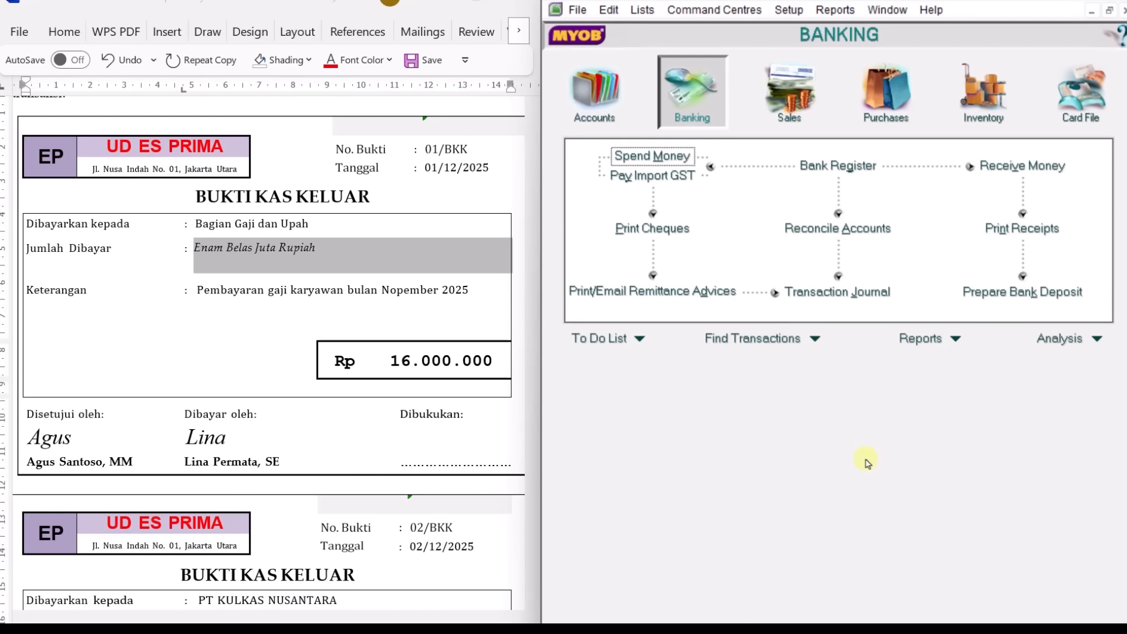
Start a Pay Bills entry for the supplier on voucher 02/BKK, PT Kulkas Nusantara.
left_click(345, 415)
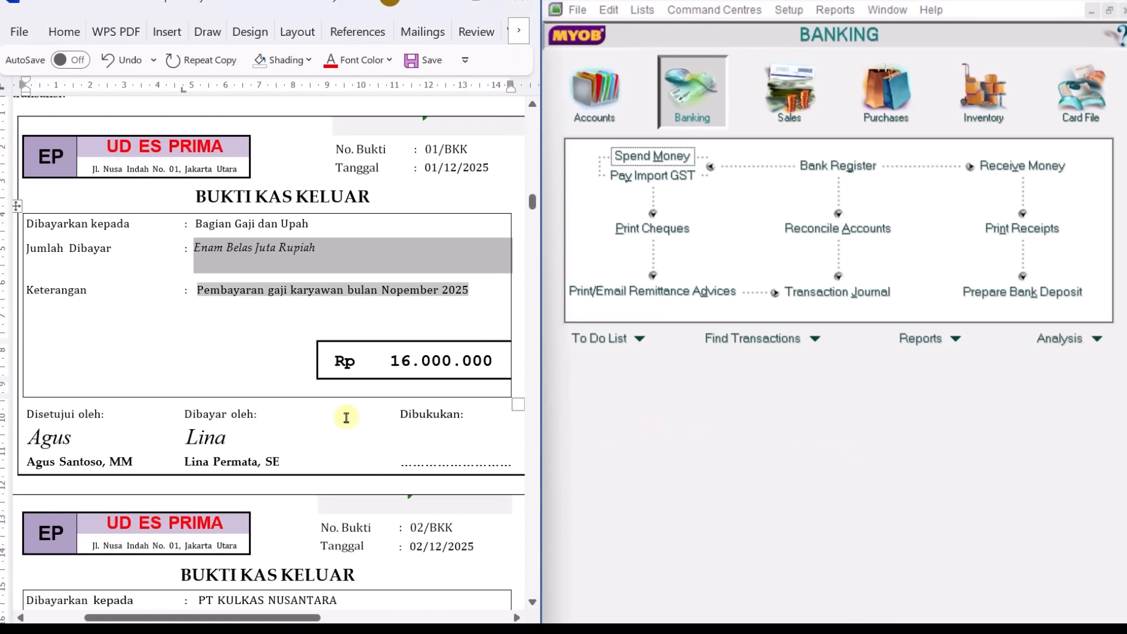
scroll(346, 417, "down", 3)
scroll(346, 416, "down", 5)
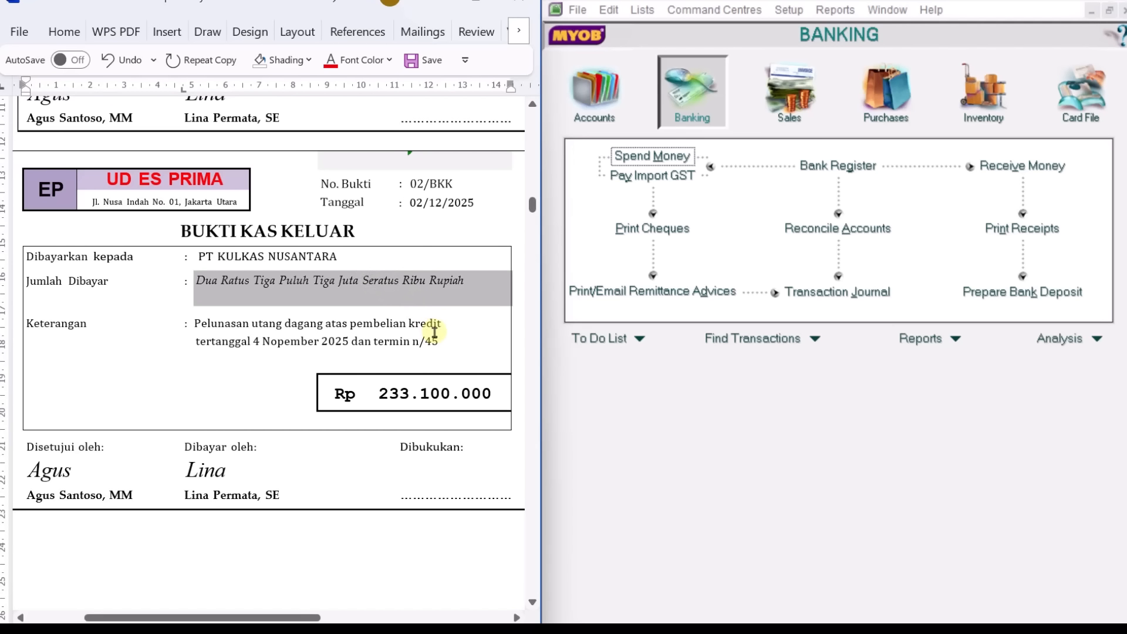
left_click(901, 97)
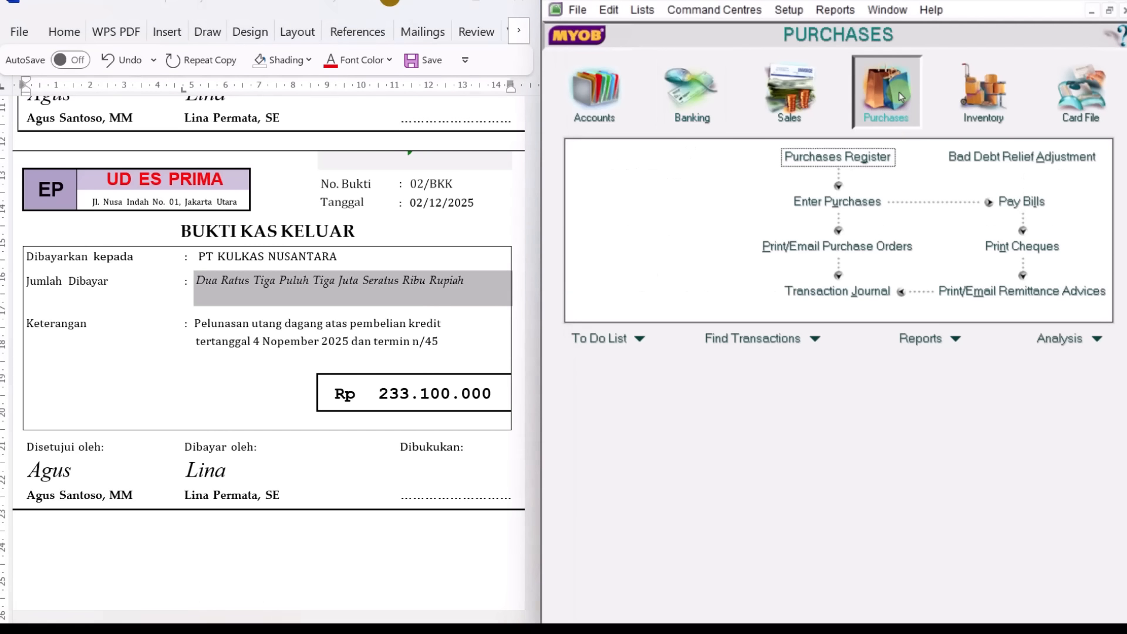
left_click(1023, 207)
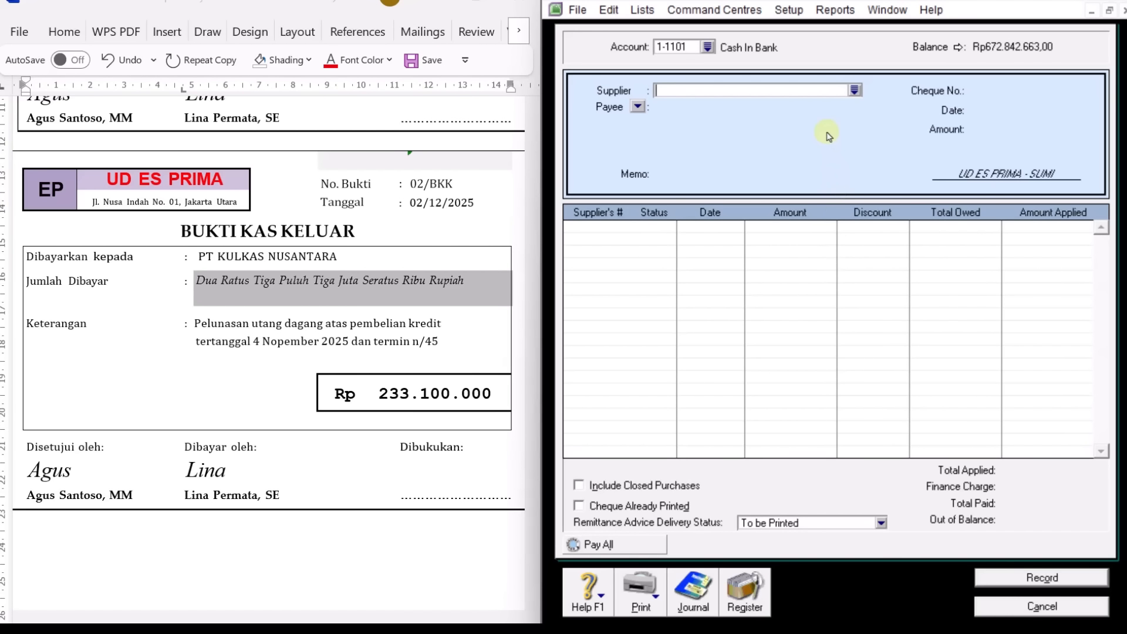
left_click(855, 91)
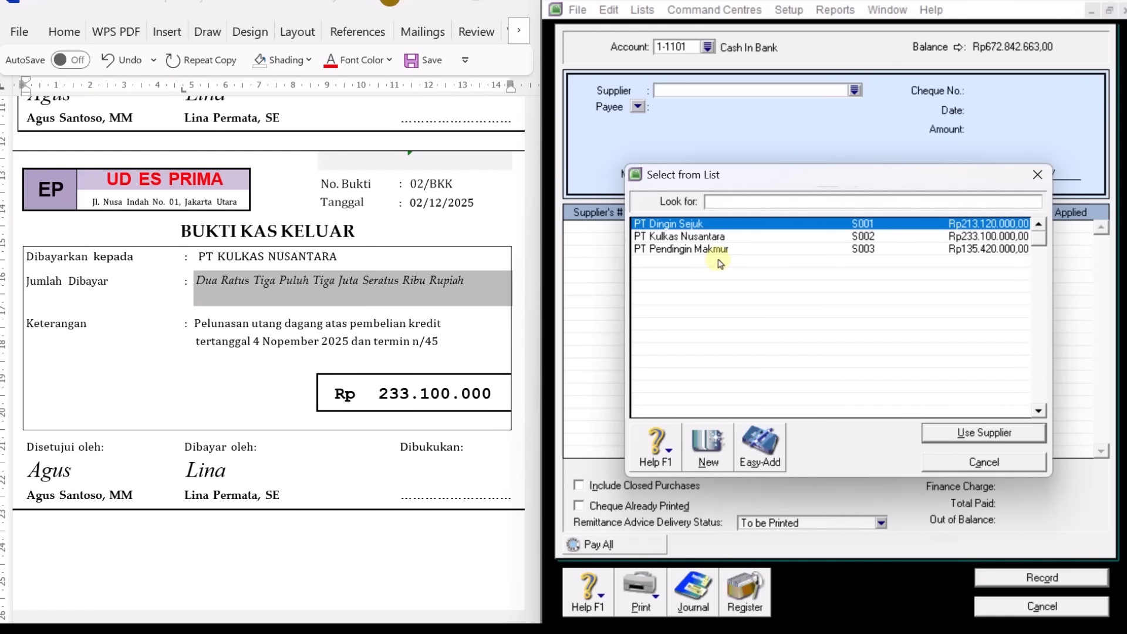
left_click(724, 236)
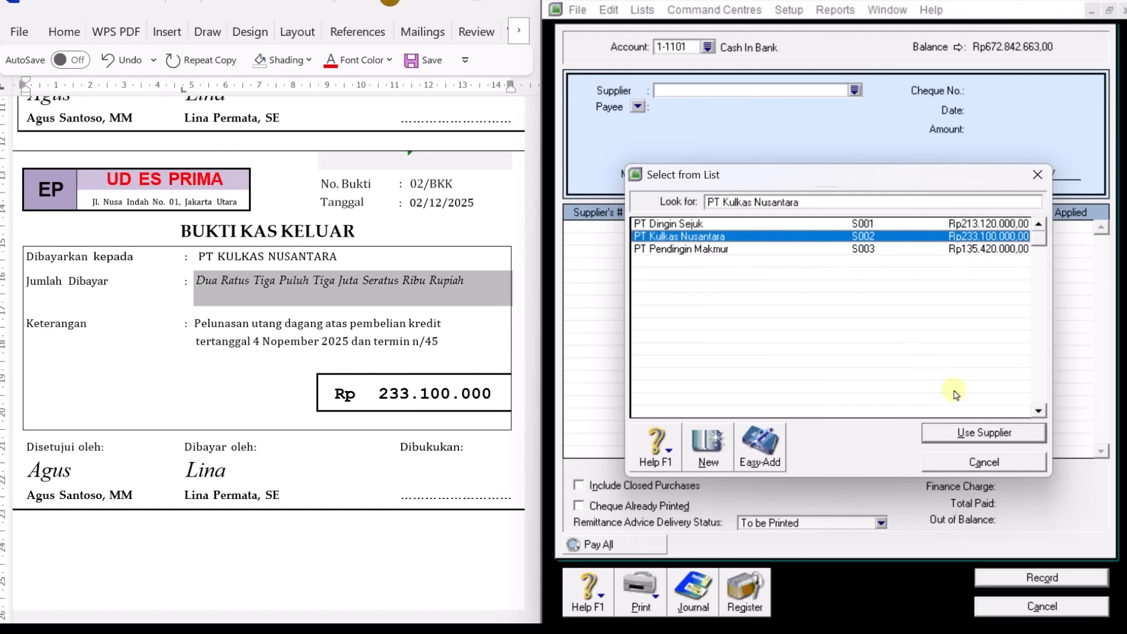
left_click(984, 434)
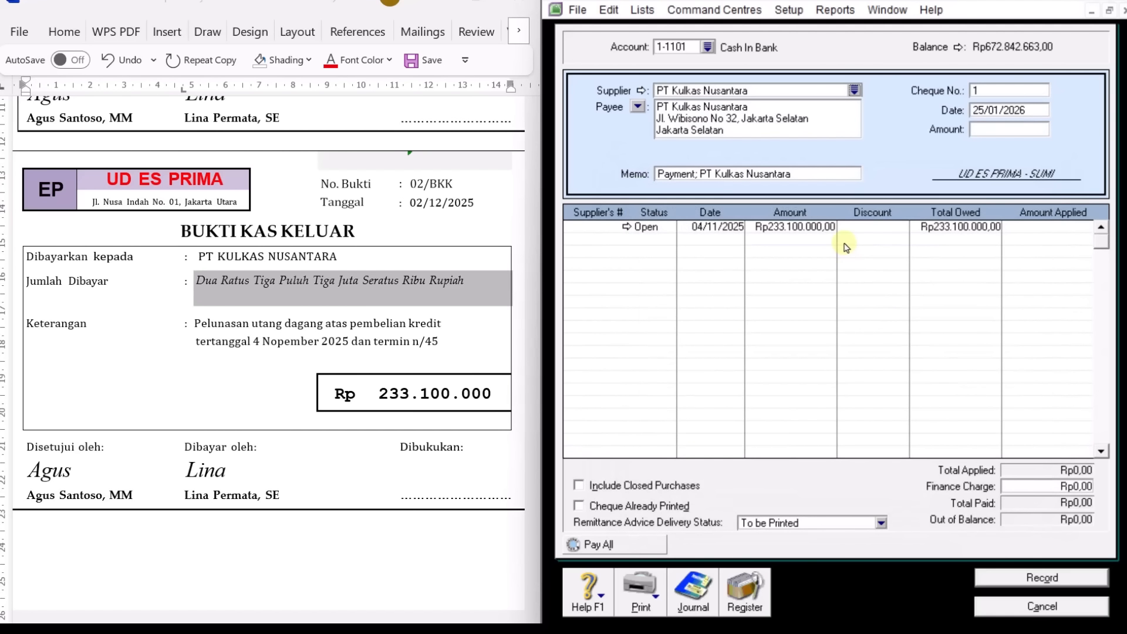
Set the bill payment's cheque number to 02/BKK, its date to 02/12/2025 and its amount to Rp233.100.000.
left_click(989, 93)
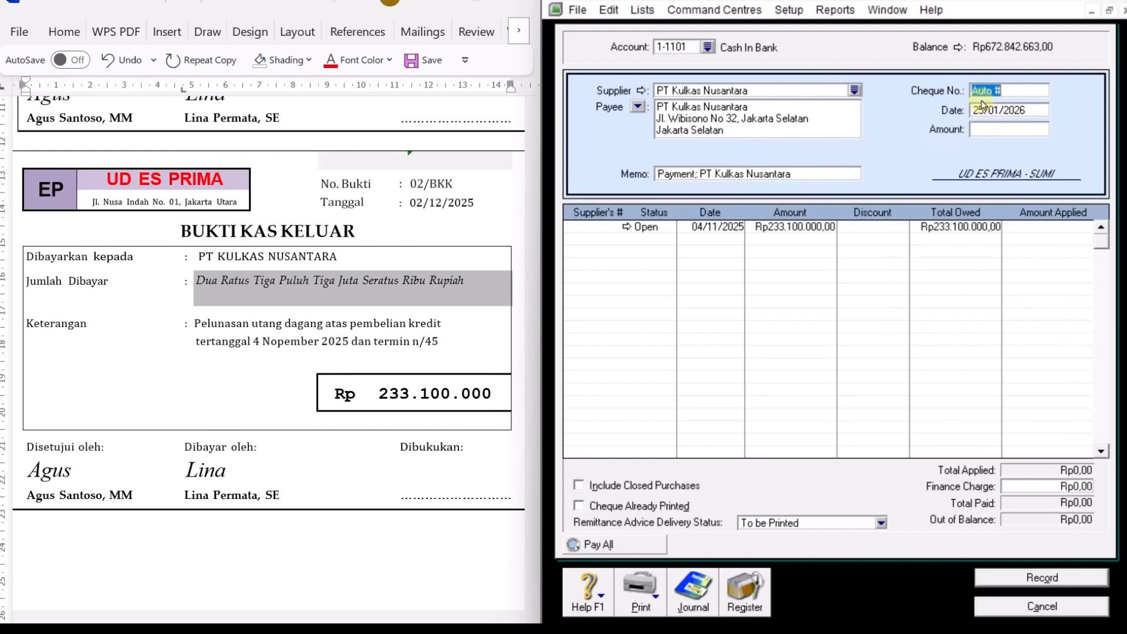
type("02/BKK")
key("Tab")
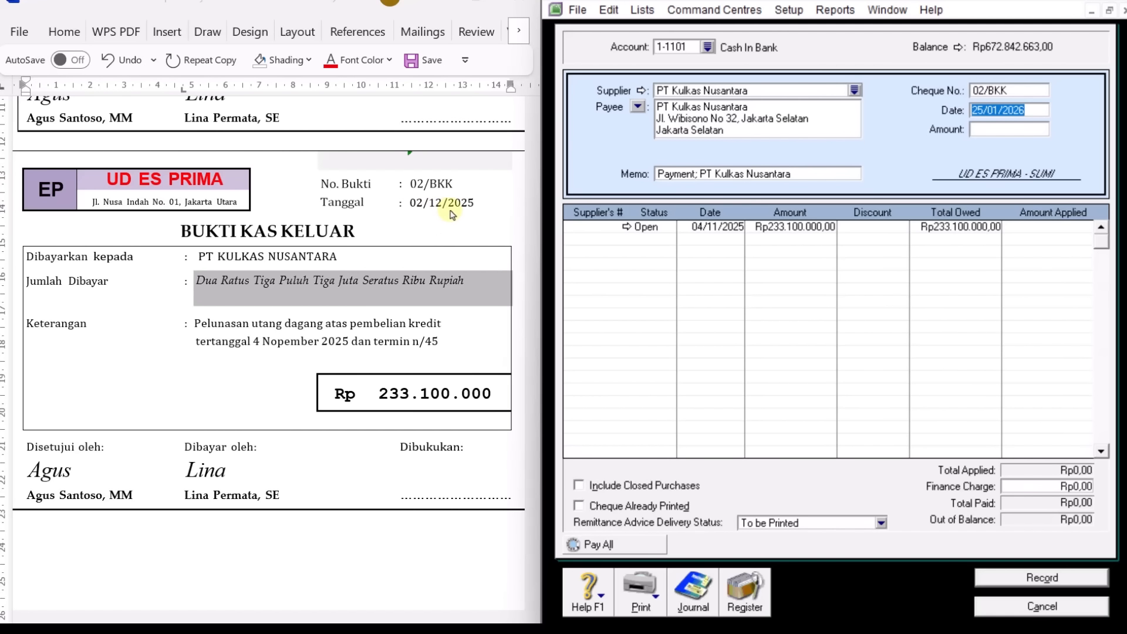
type("2/")
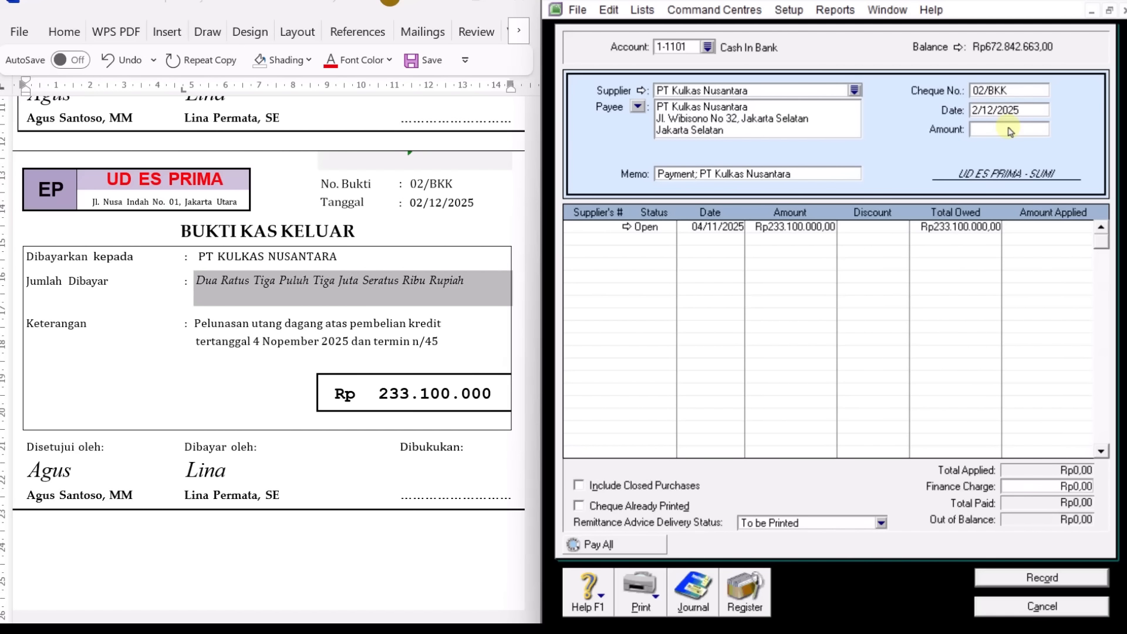
left_click(1007, 134)
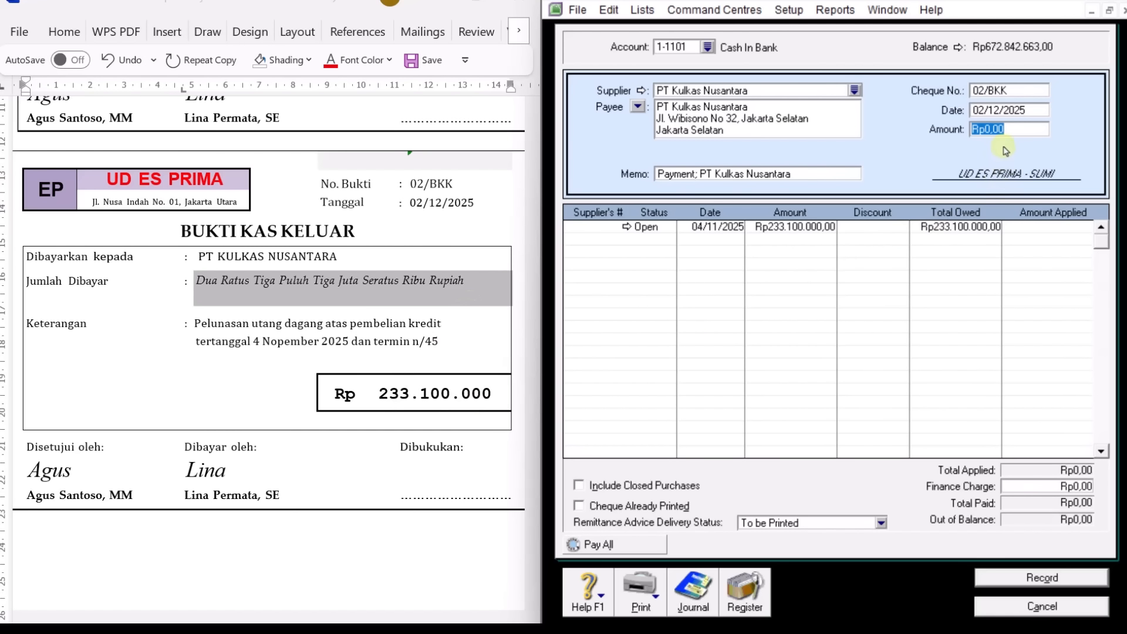
type("233100000")
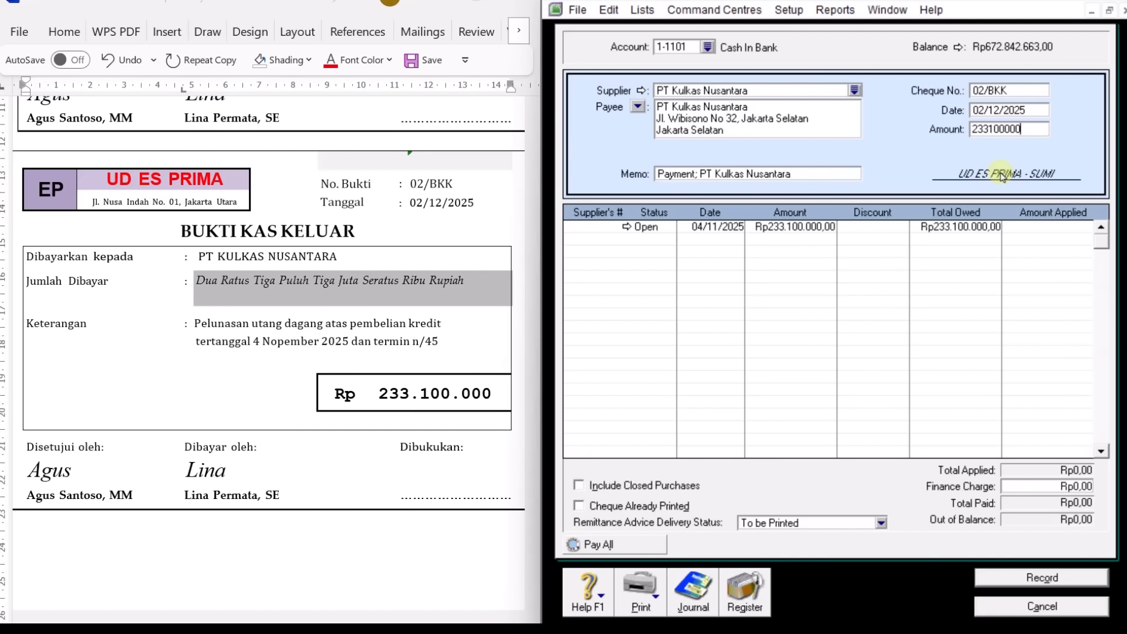
key("Tab")
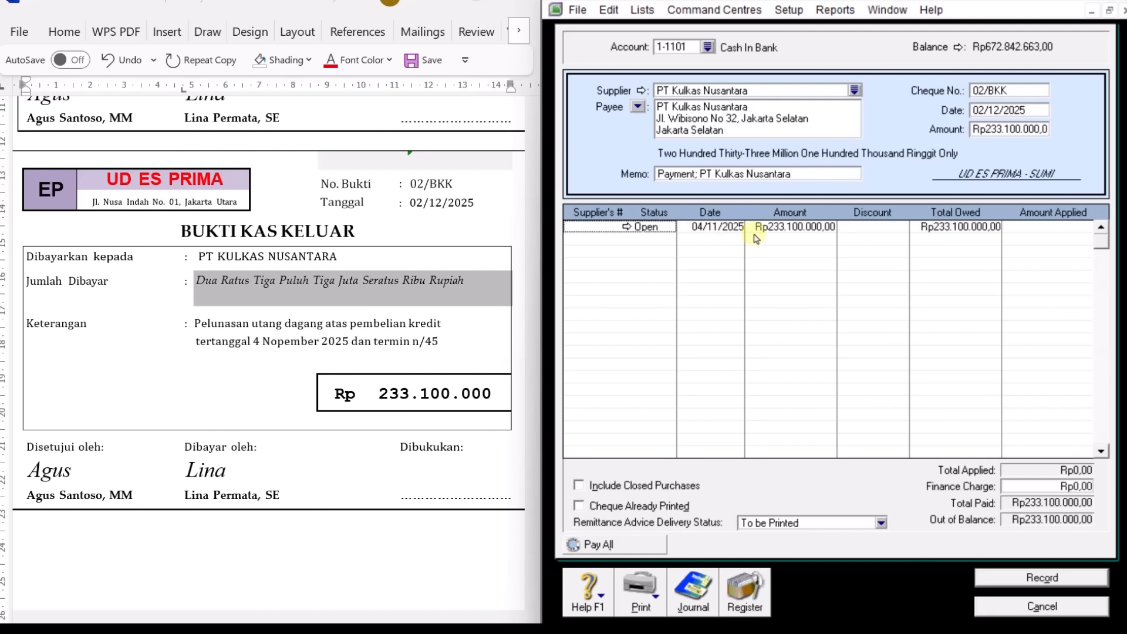
Apply Rp233.100.000 to the supplier's open purchase of 04/11/2025, then record the payment and close the form.
left_click(1066, 229)
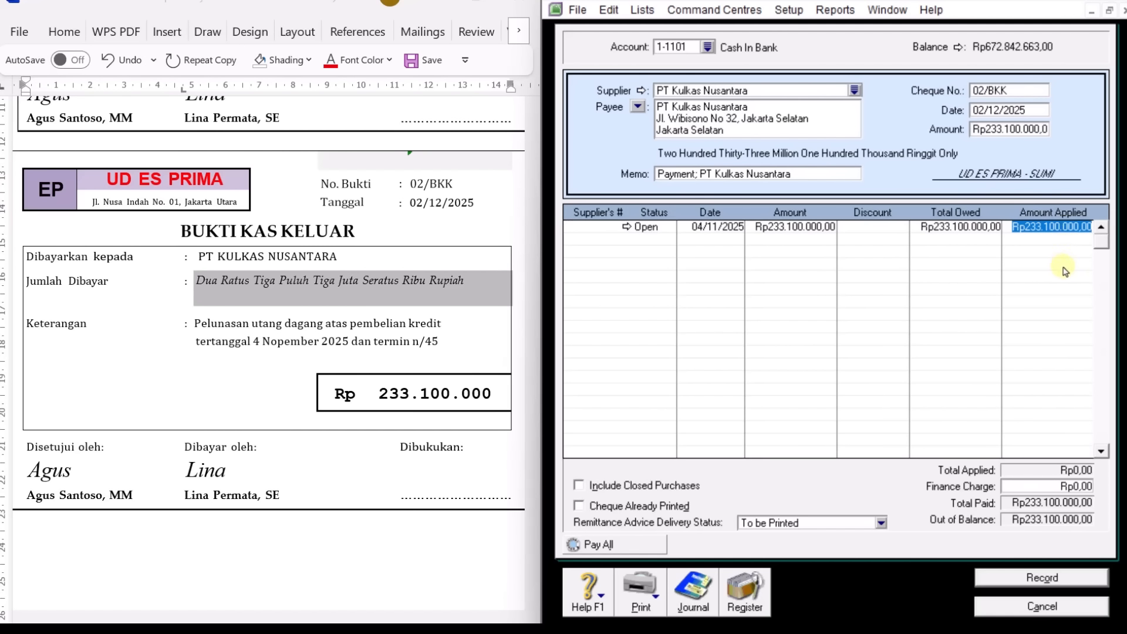
key("Tab")
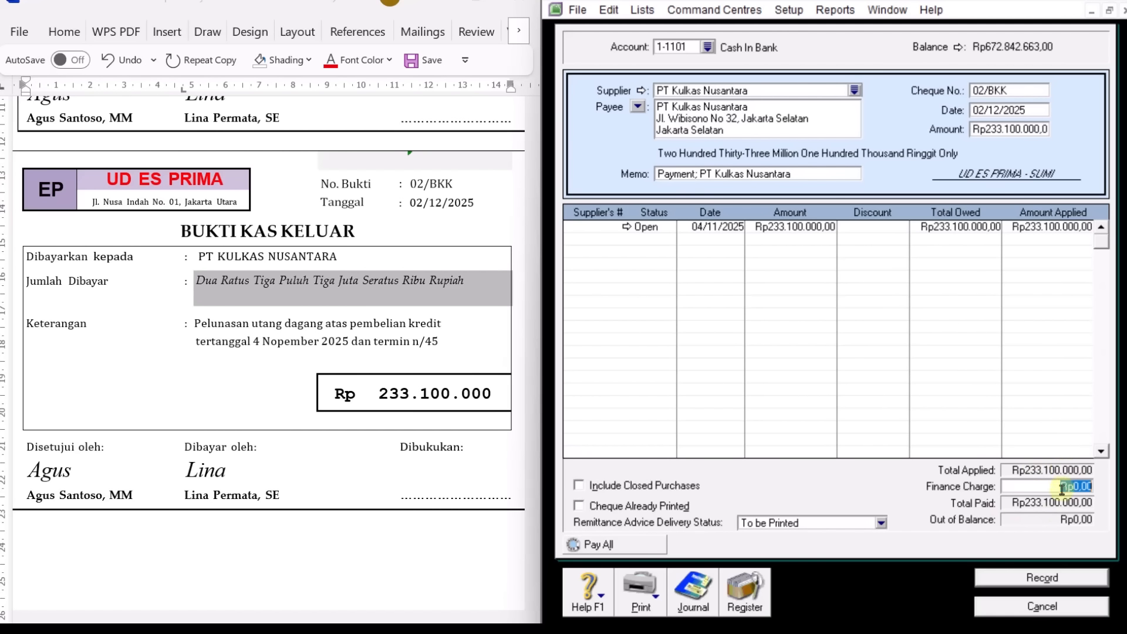
left_click(1082, 579)
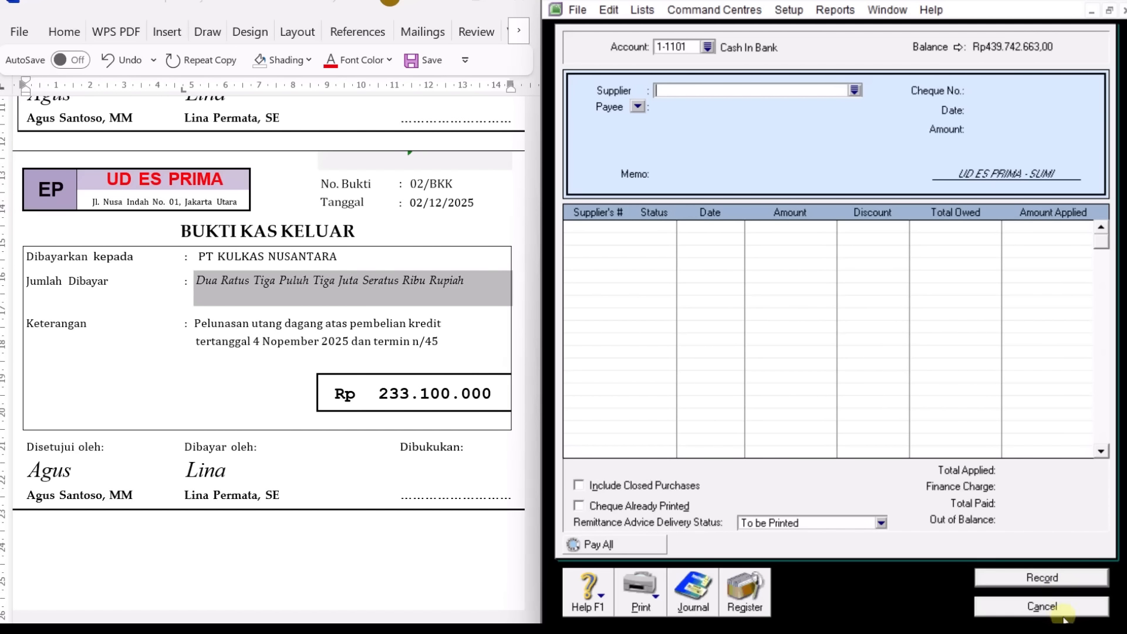
left_click(1042, 606)
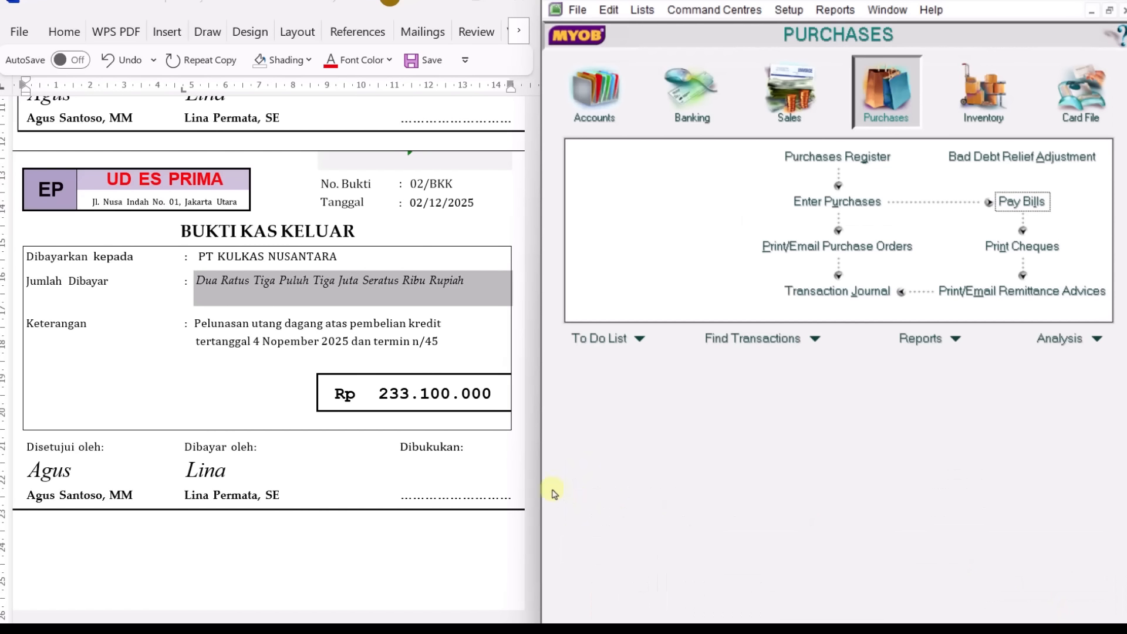
Start a new purchase entry in the Item layout for the invoice in Dokumen 03.
scroll(223, 385, "down", 3)
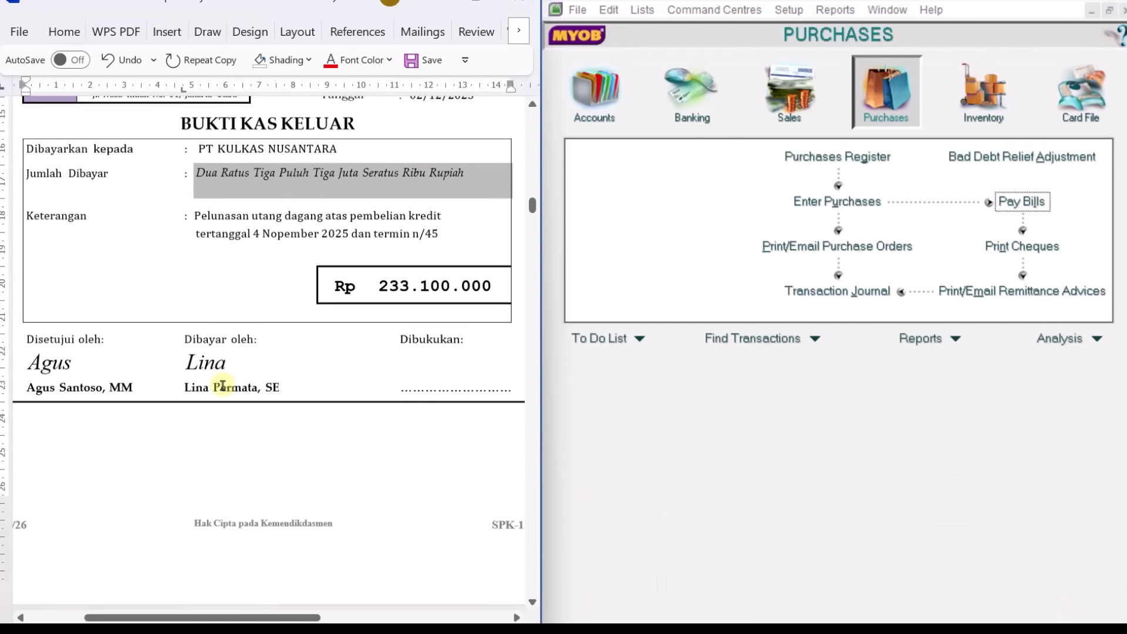
scroll(223, 385, "down", 12)
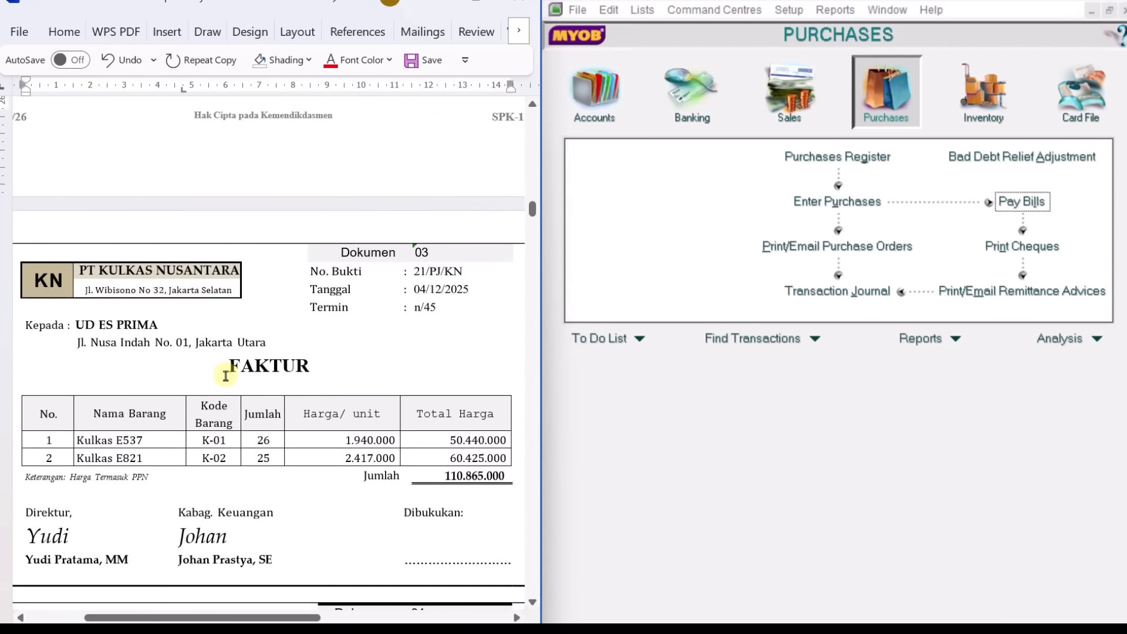
scroll(226, 375, "down", 4)
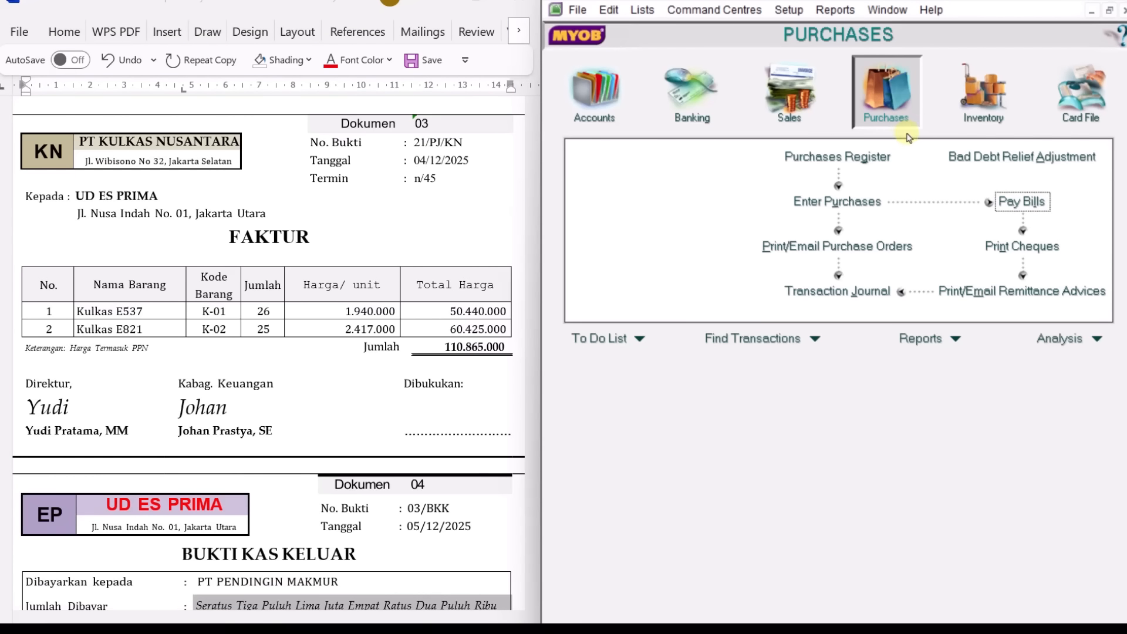
left_click(857, 209)
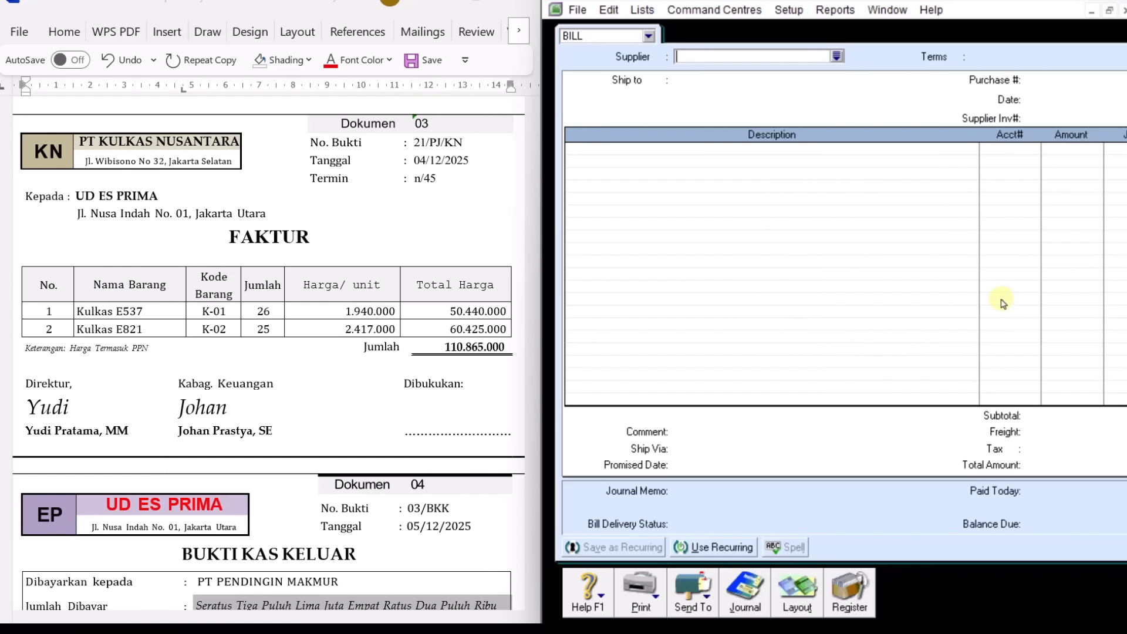
left_click(796, 605)
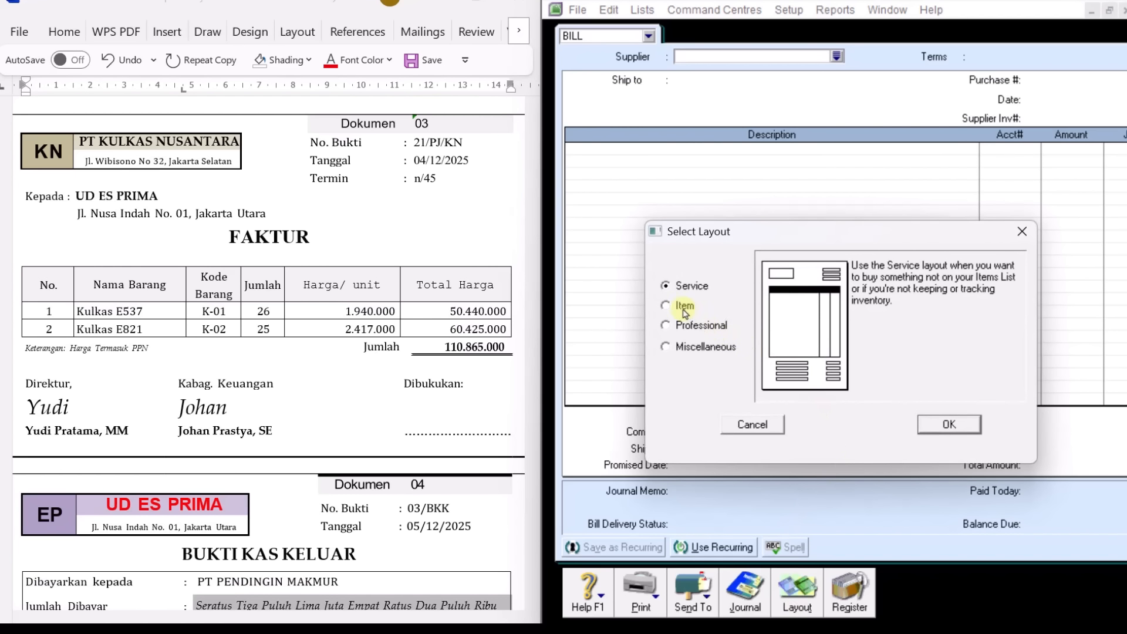
left_click(681, 306)
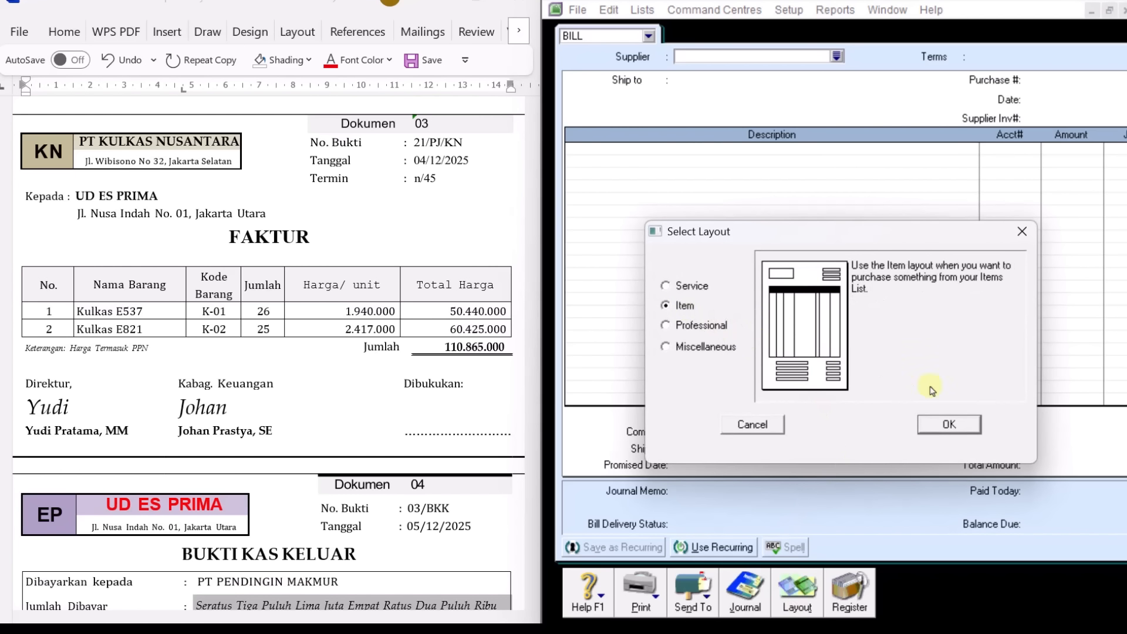
left_click(949, 424)
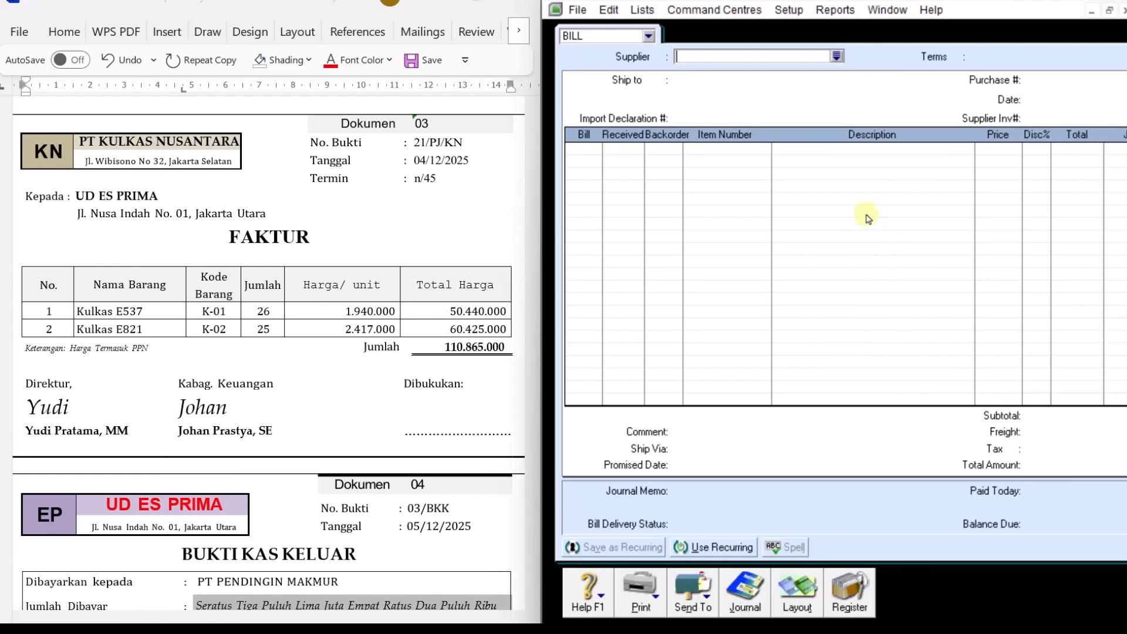
Select PT Kulkas Nusantara as the supplier on the bill.
left_click(836, 57)
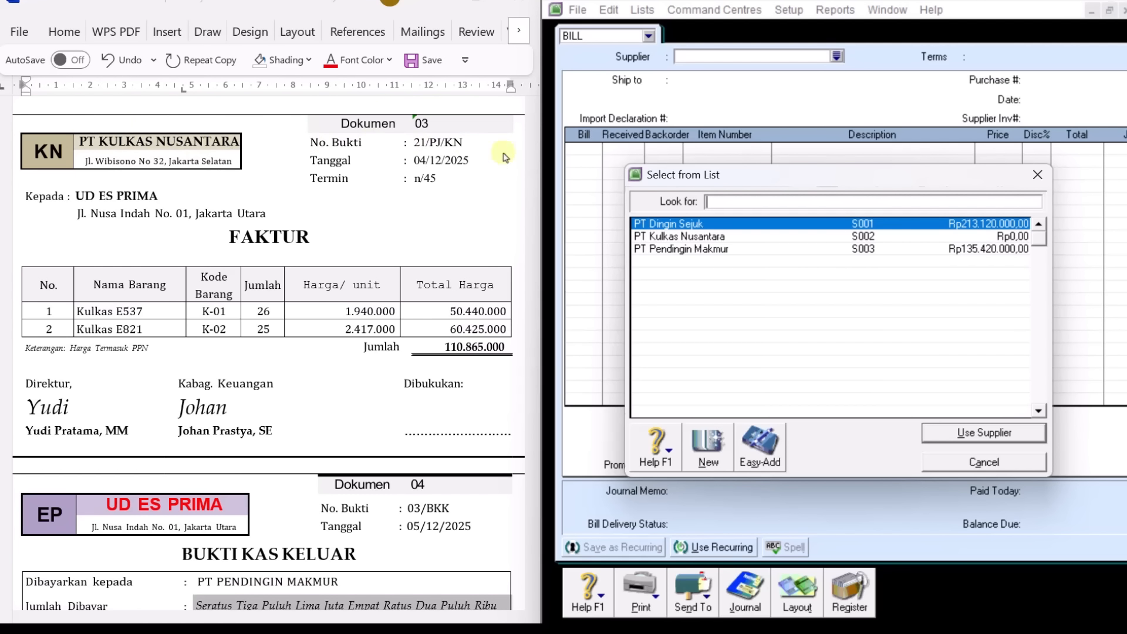
left_click(725, 240)
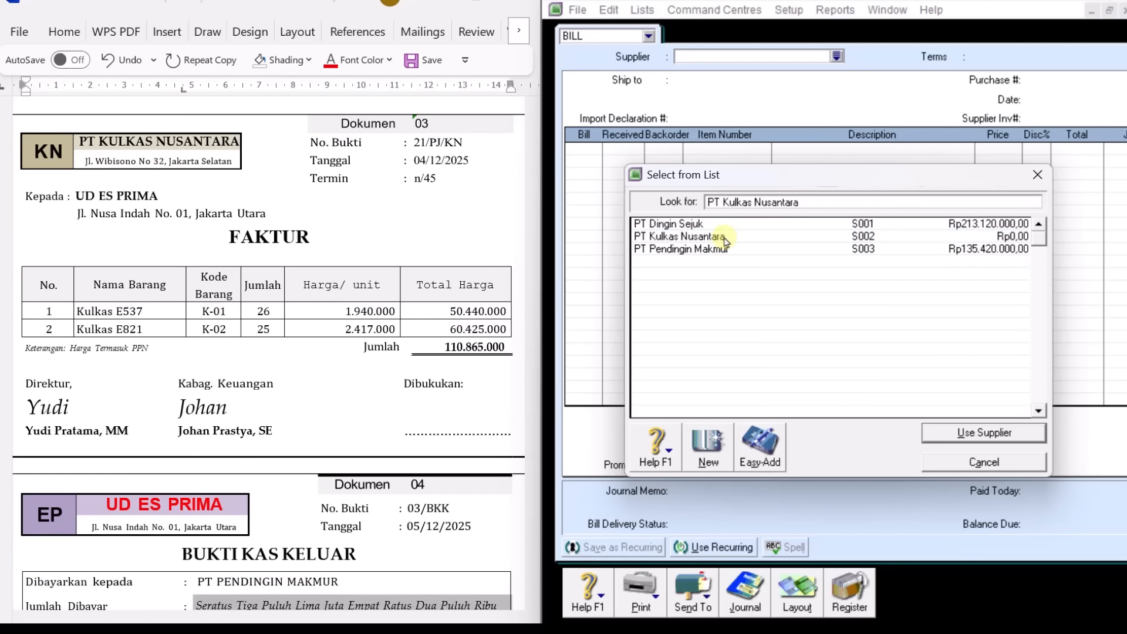
left_click(724, 240)
left_click(997, 433)
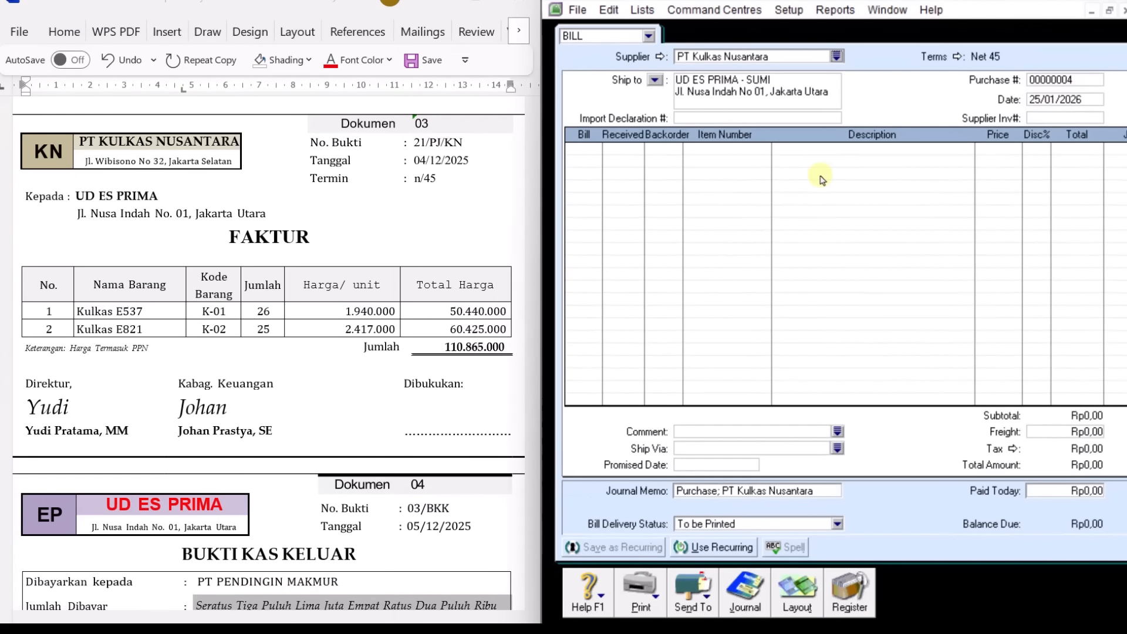
Copy the invoice number 21/PJ/KN from the Word document into the bill's purchase number.
left_click_drag(1006, 1, 908, 1)
left_click_drag(1040, 298, 1120, 298)
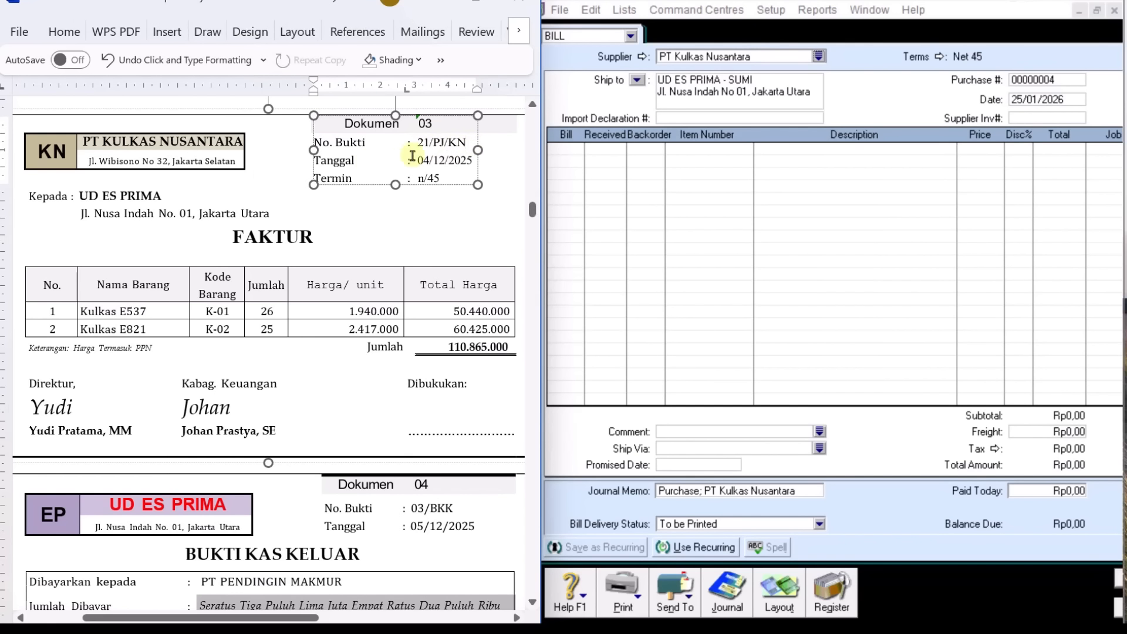
left_click_drag(468, 142, 418, 143)
right_click(458, 149)
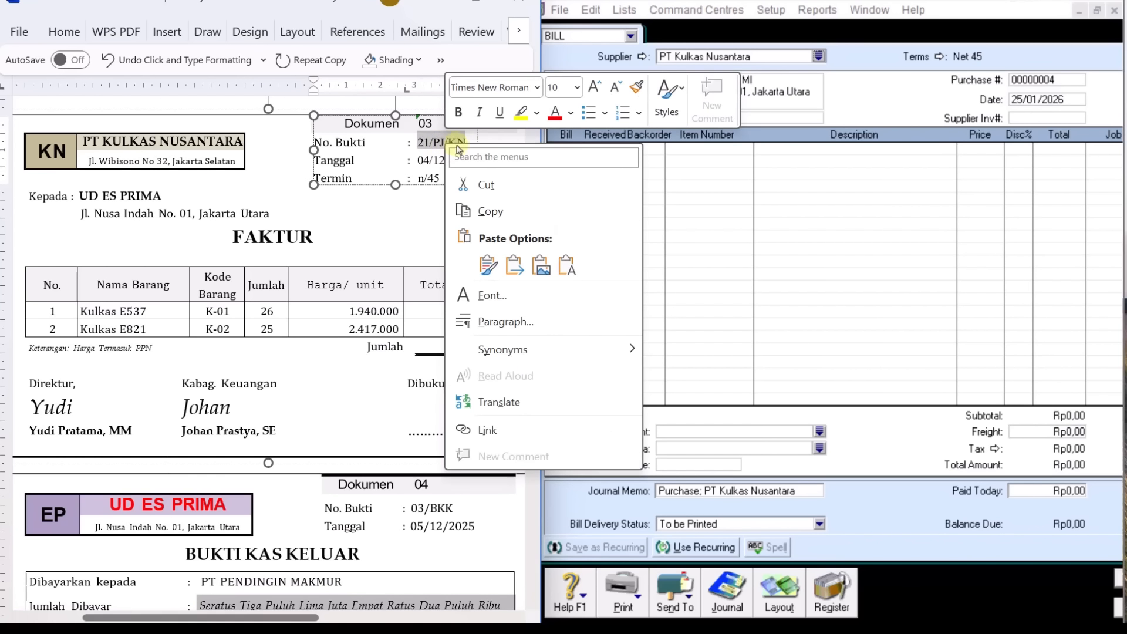
left_click(490, 211)
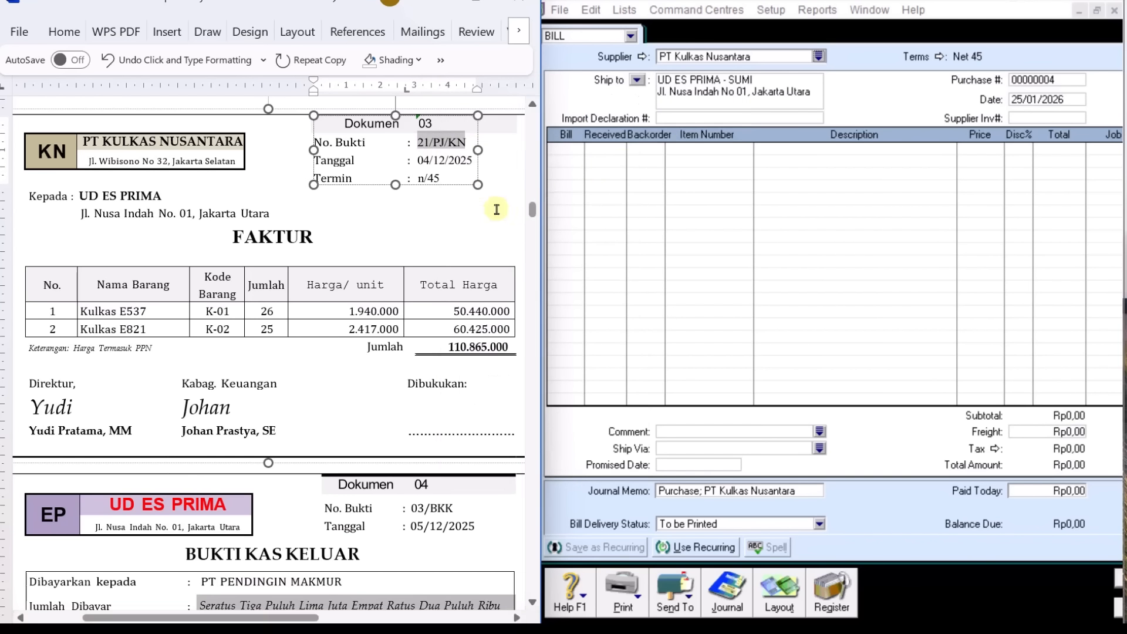
double_click(1050, 79)
right_click(1055, 81)
left_click(1065, 154)
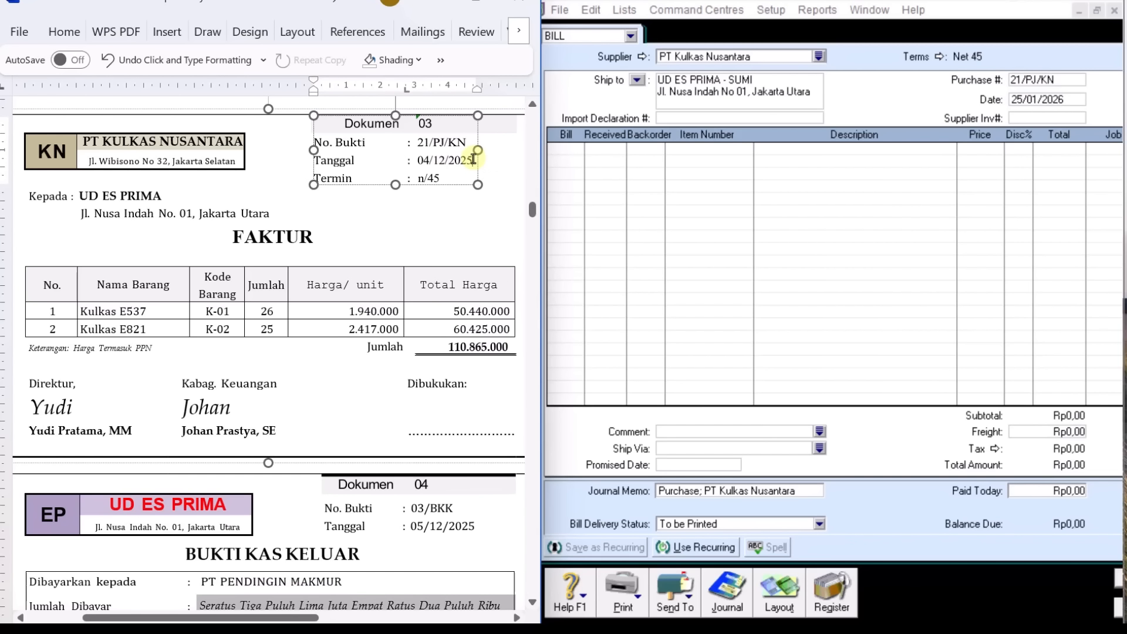
Copy the invoice date 04/12/2025 from the Word document into the bill's date.
left_click_drag(473, 160, 418, 159)
right_click(431, 160)
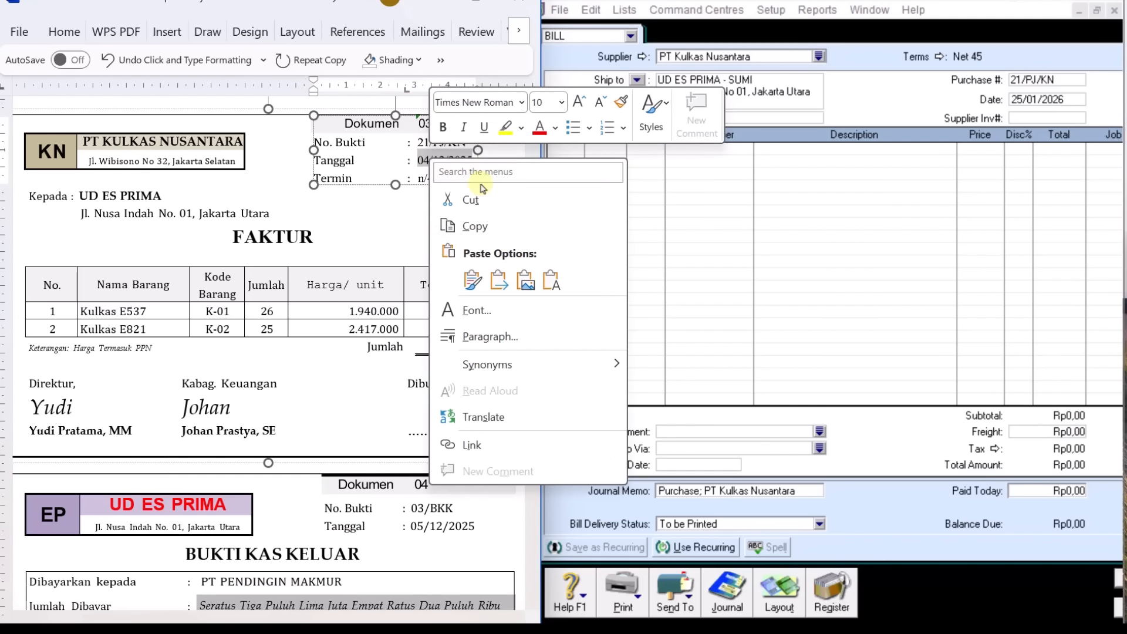
left_click(473, 226)
double_click(1047, 99)
right_click(1051, 100)
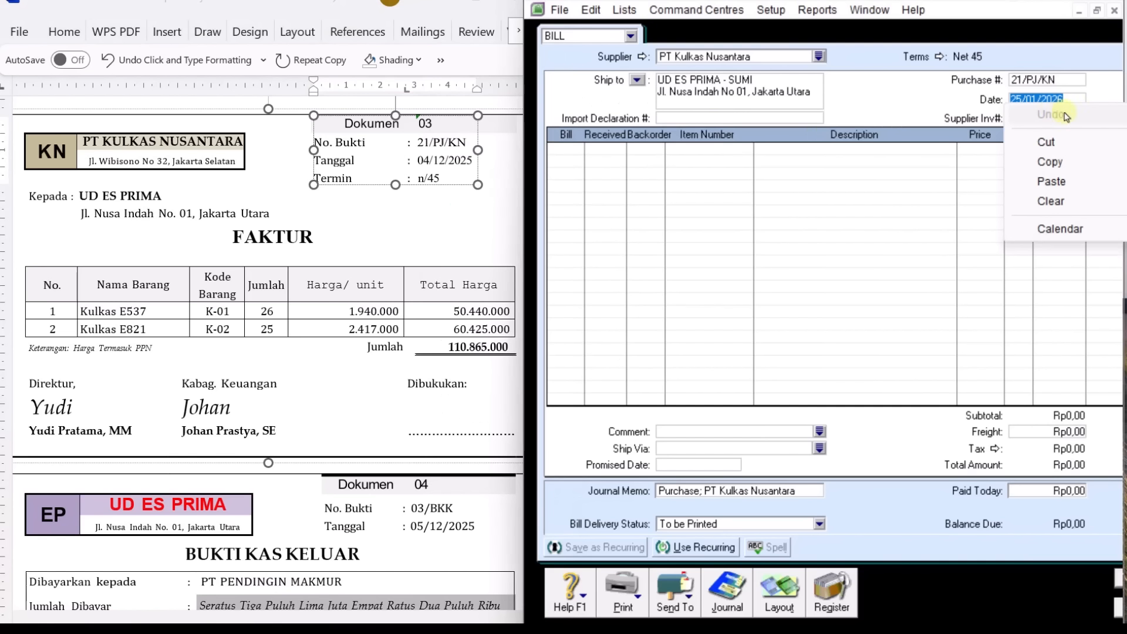
left_click(1060, 183)
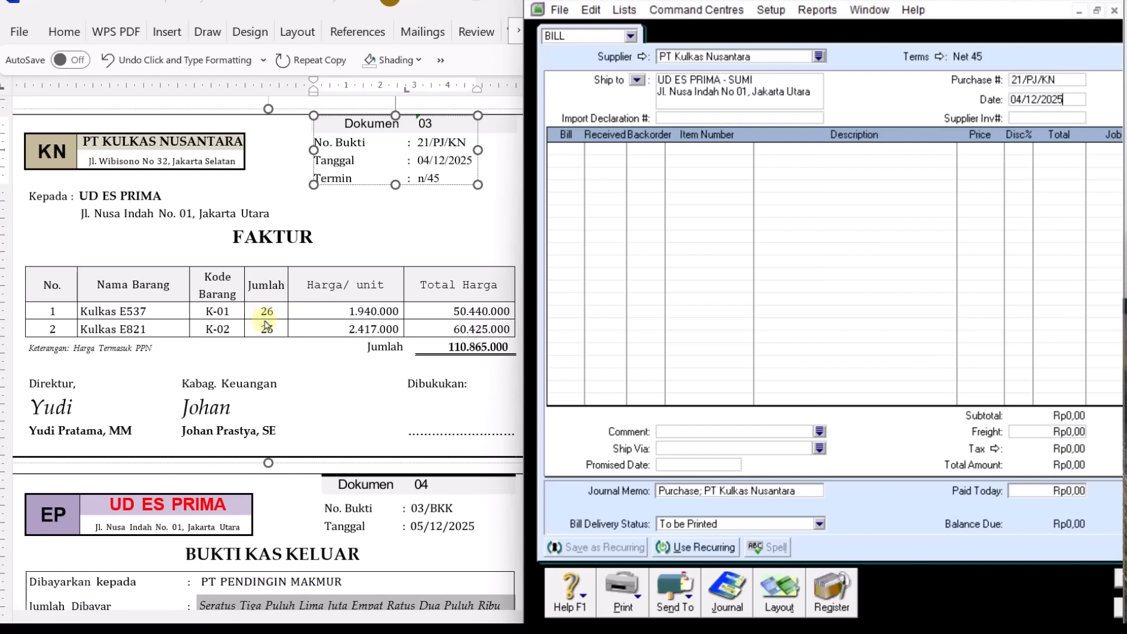
Fill the first bill line with 26 units of item K-01, Kulkas E537, at a price of Rp1.940.000.
left_click(571, 149)
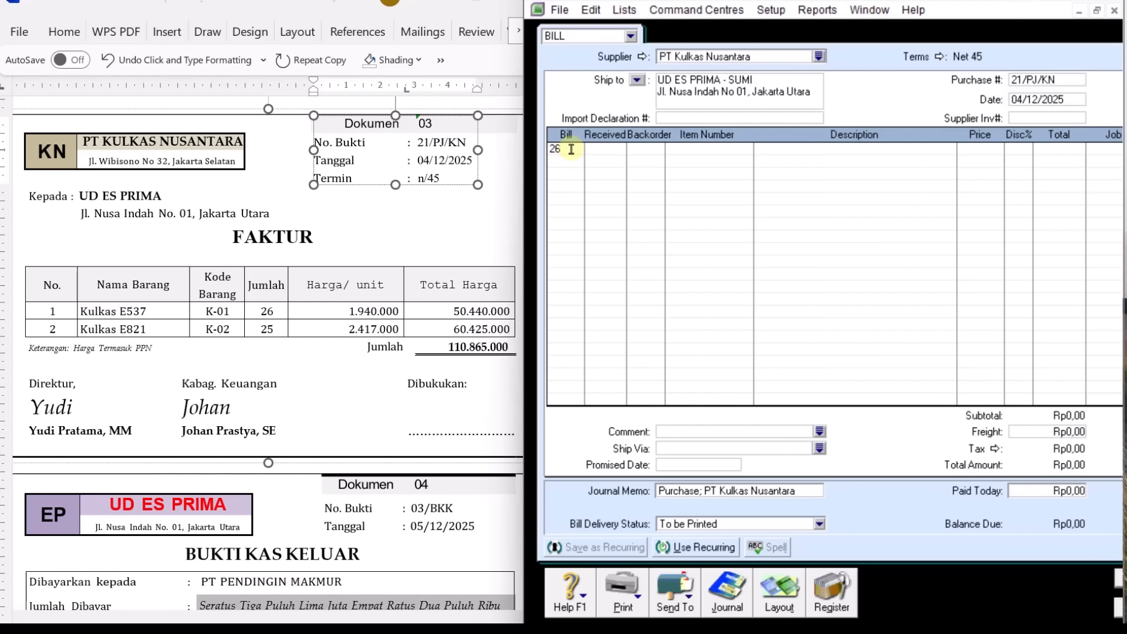
type("26")
key("Tab")
key("Tab")
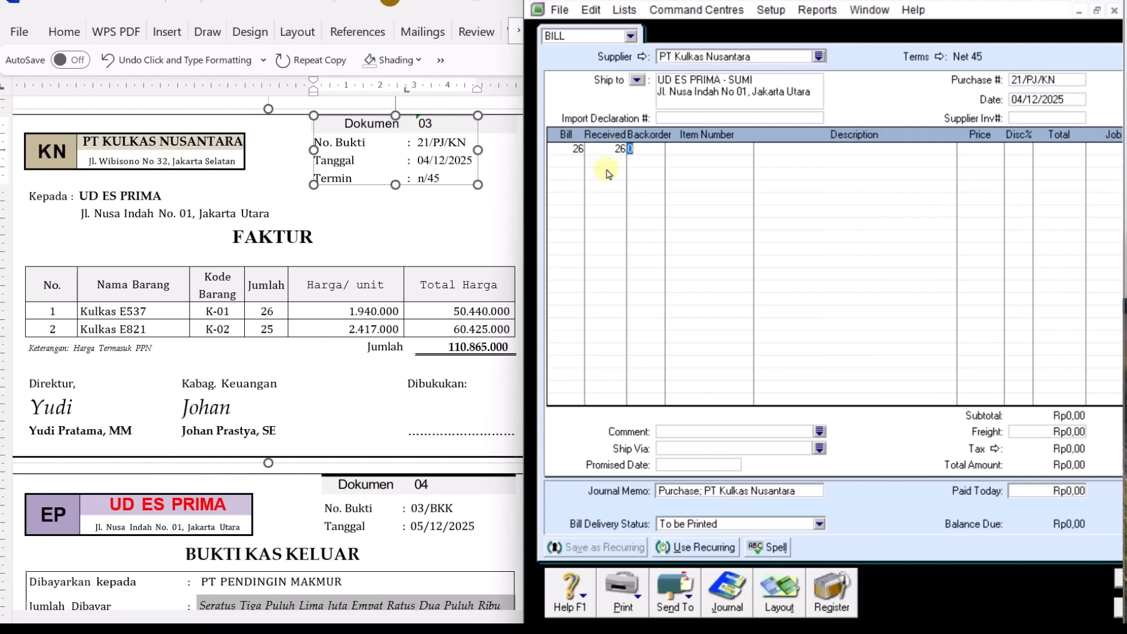
key("Tab")
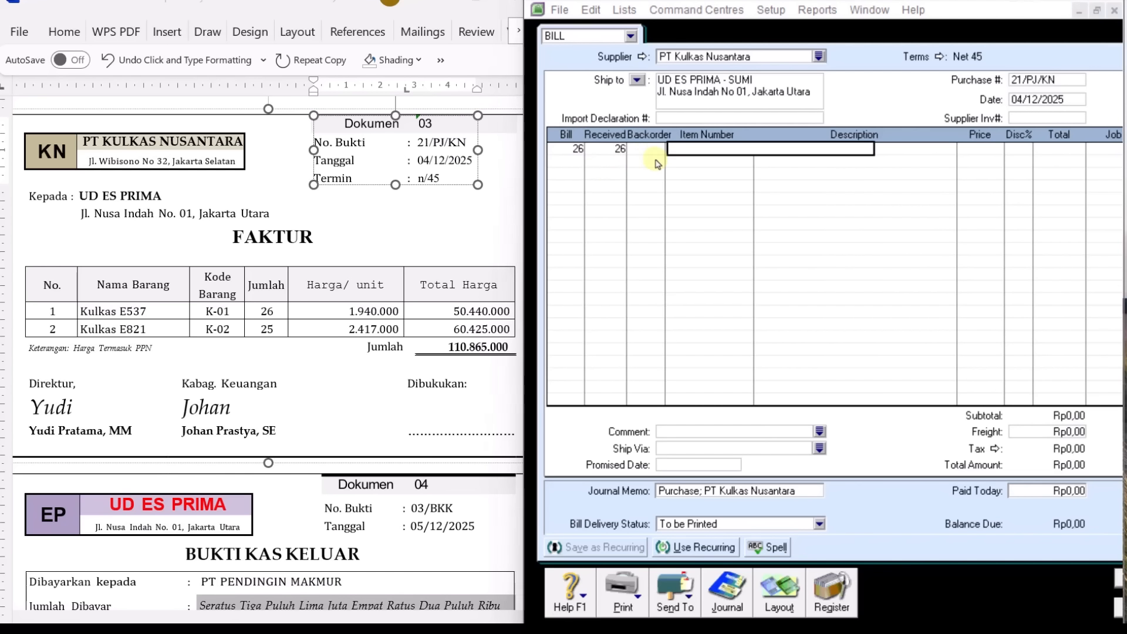
key("Tab")
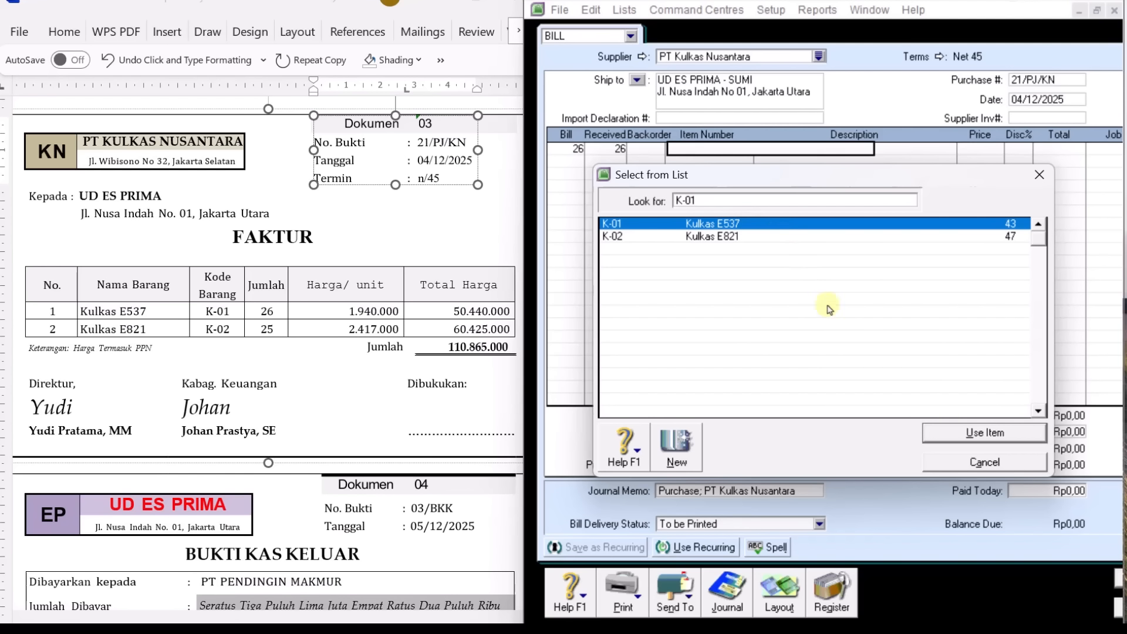
left_click(971, 434)
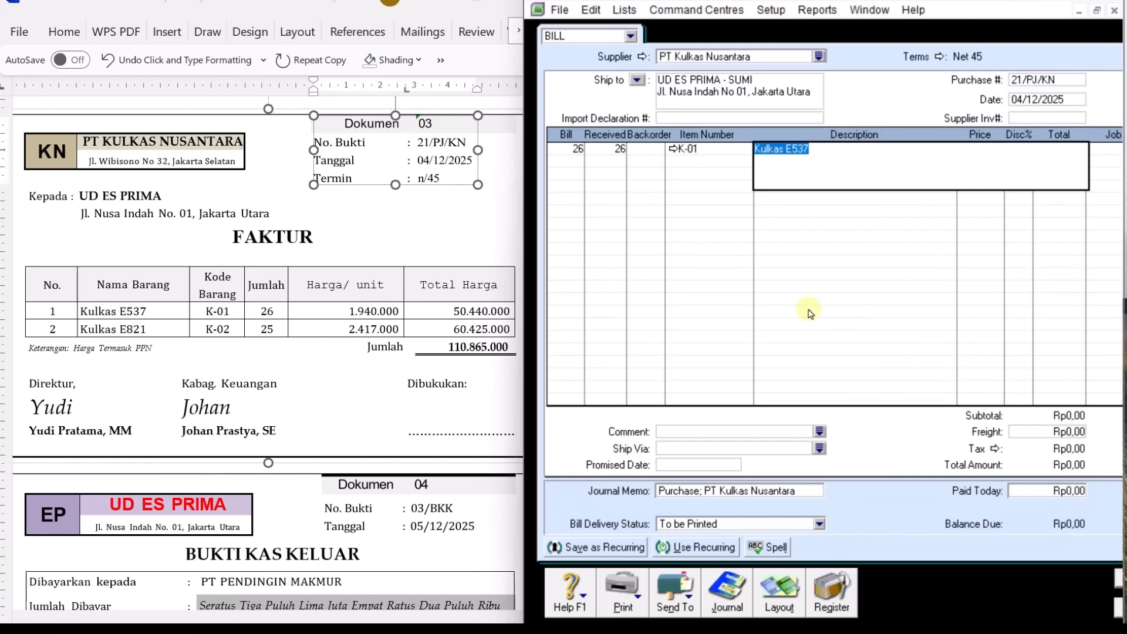
key("Tab")
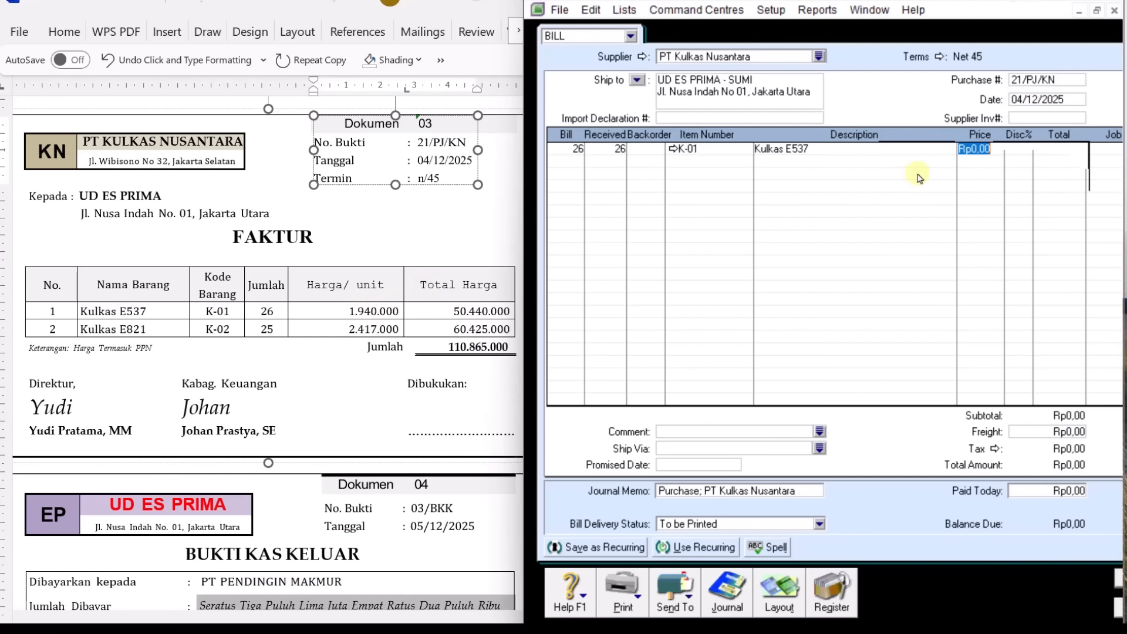
type("1940000")
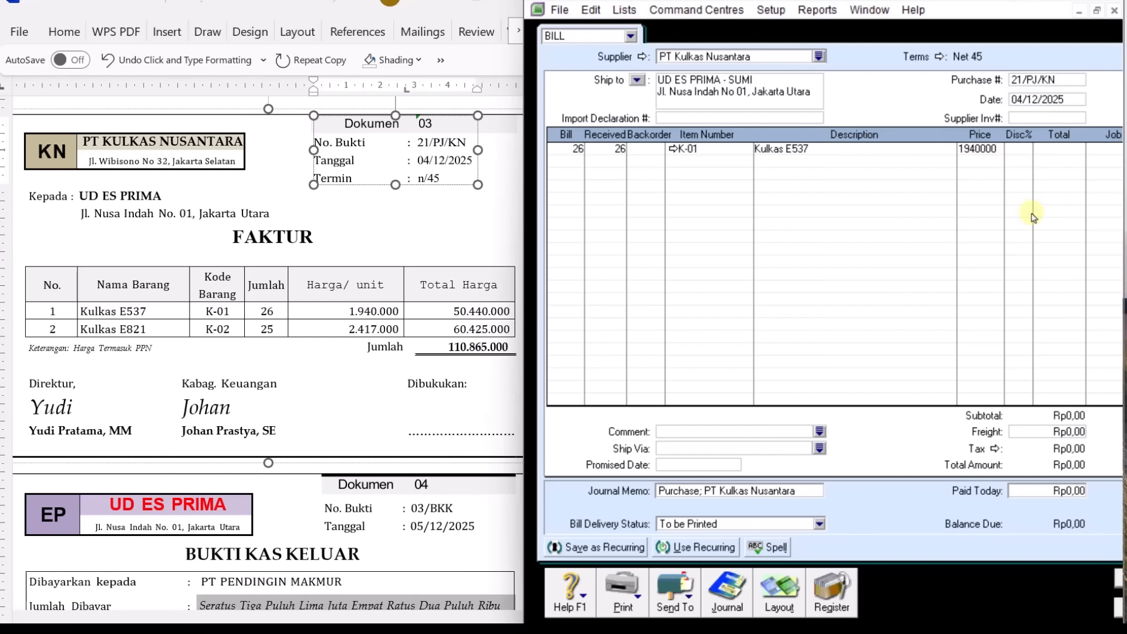
key("Tab")
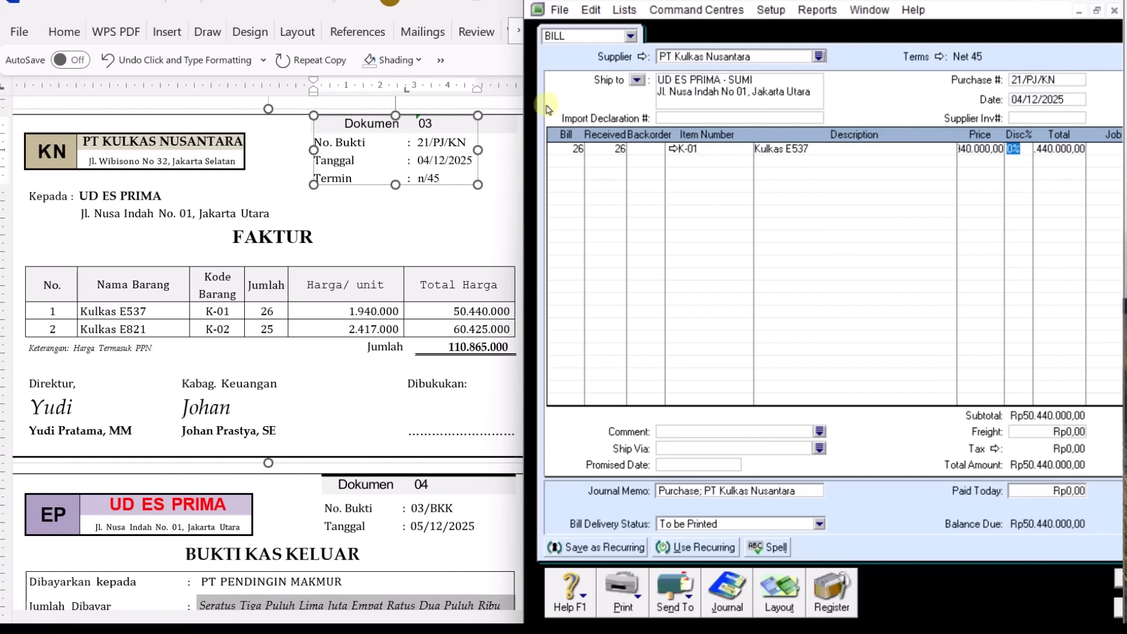
Fill the second bill line with 25 units of item K-02, Kulkas E821, at Rp2.417.000, and check the bill against the invoice.
left_click_drag(956, 5, 874, 6)
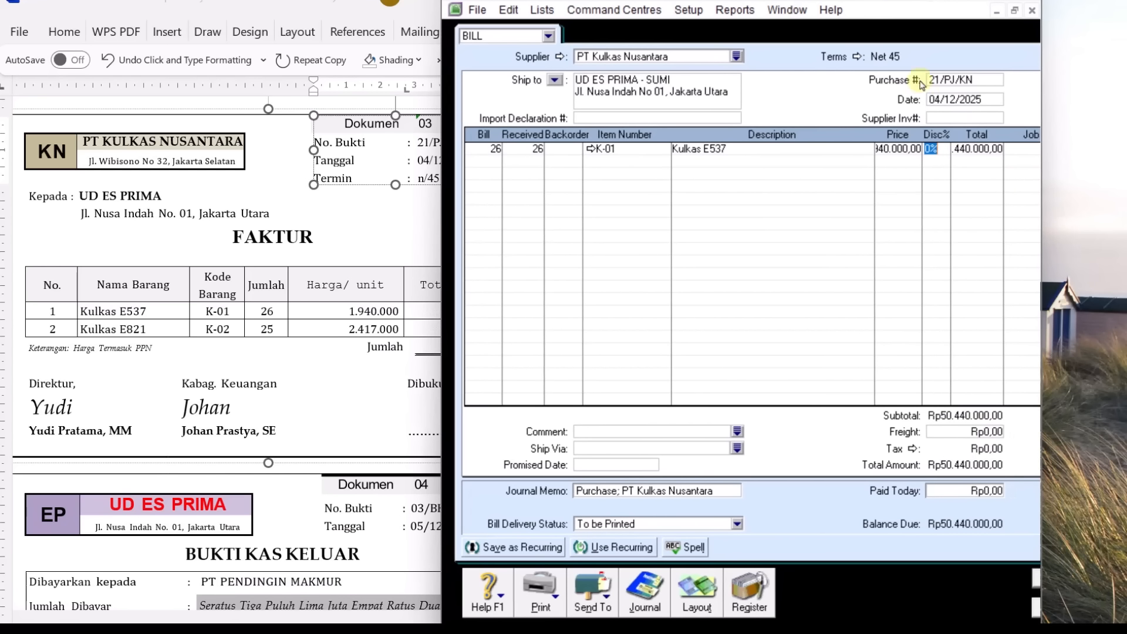
left_click_drag(1041, 263, 1121, 263)
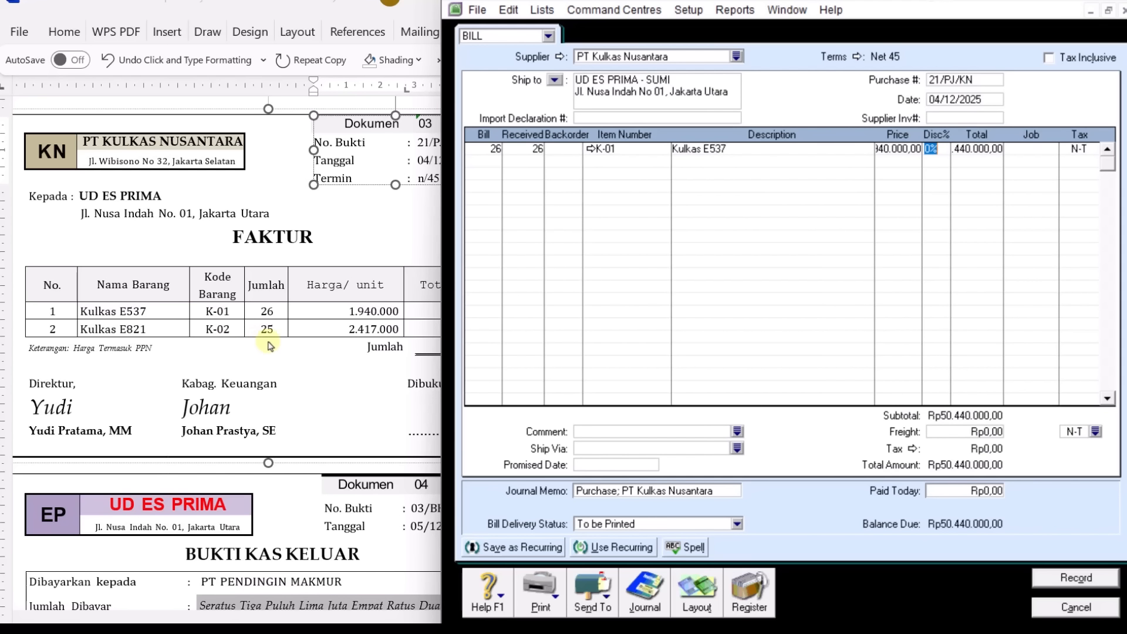
left_click(490, 165)
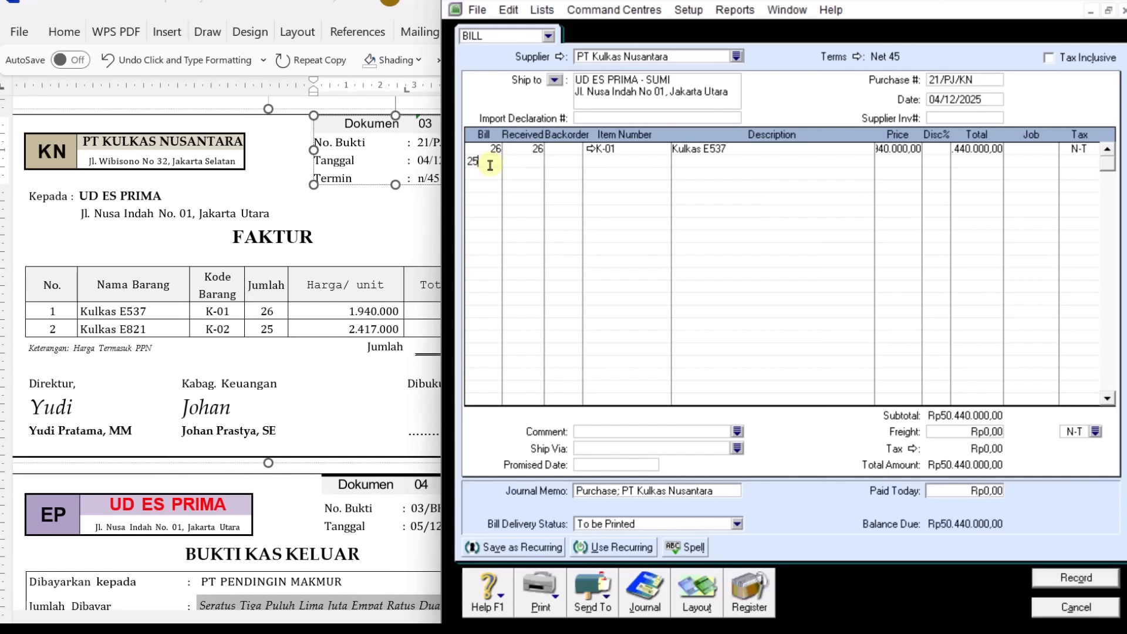
type("25")
key("Tab")
key("Tab")
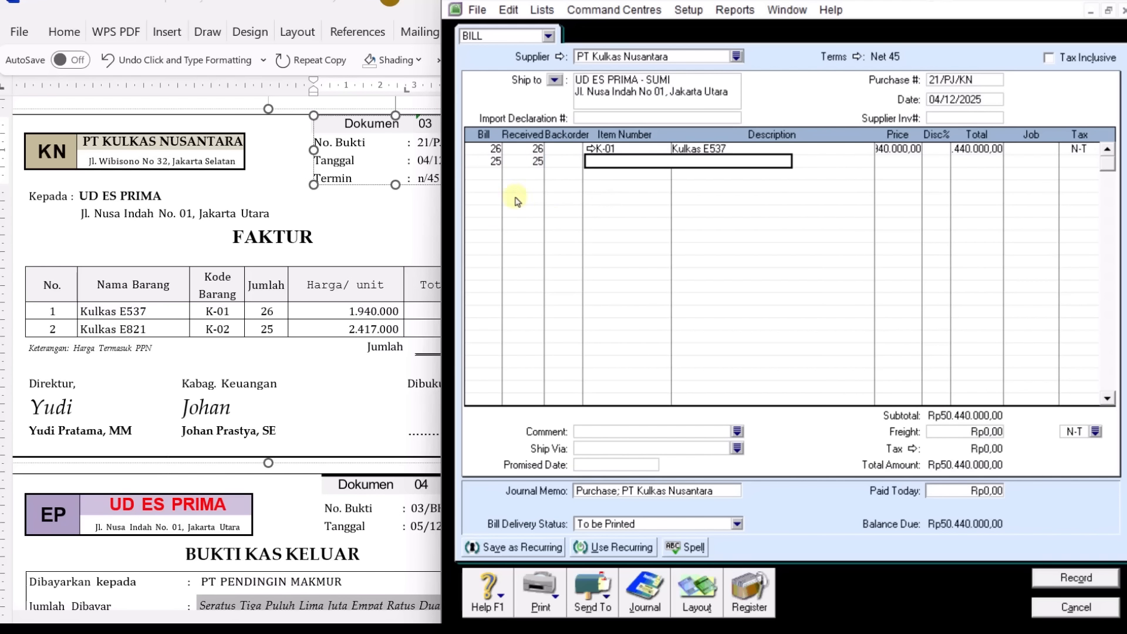
key("Tab")
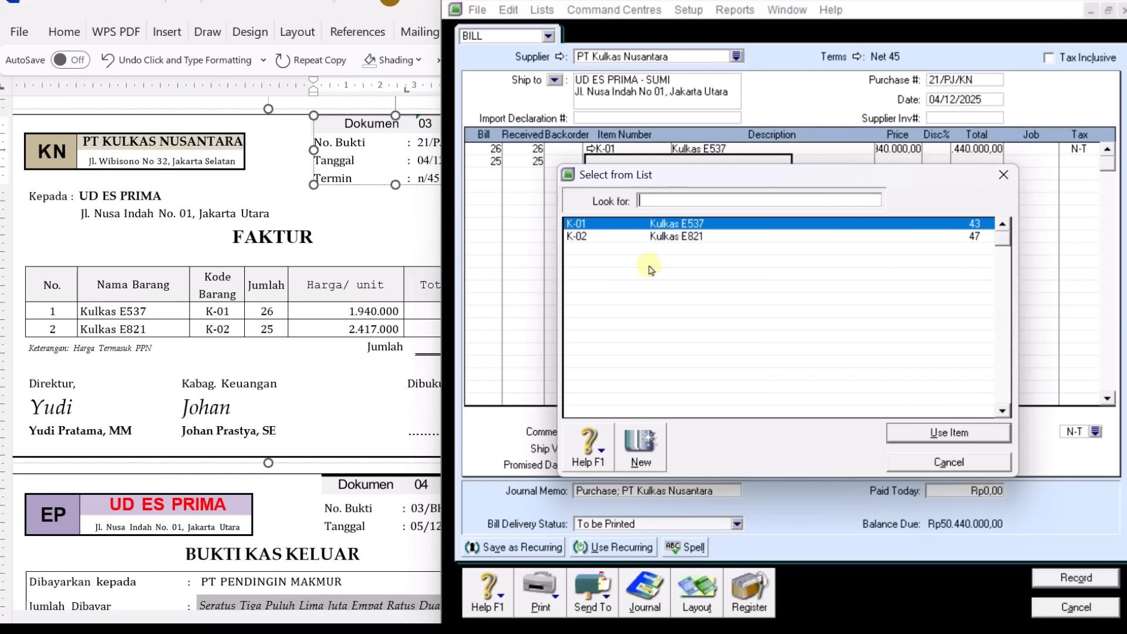
left_click(699, 237)
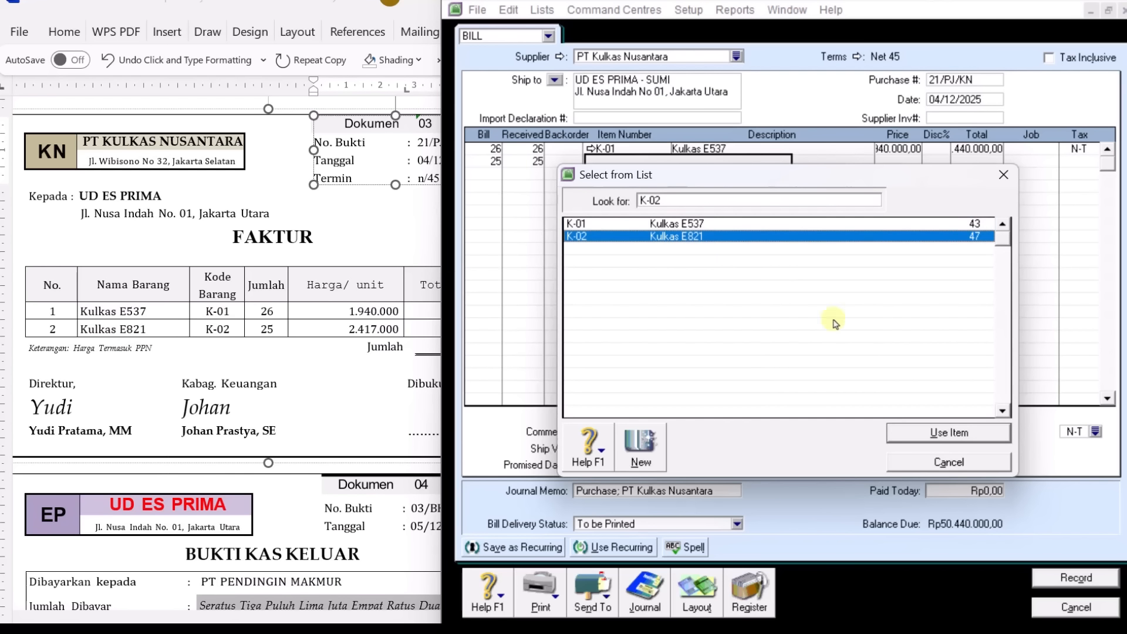
left_click(939, 433)
key("Tab")
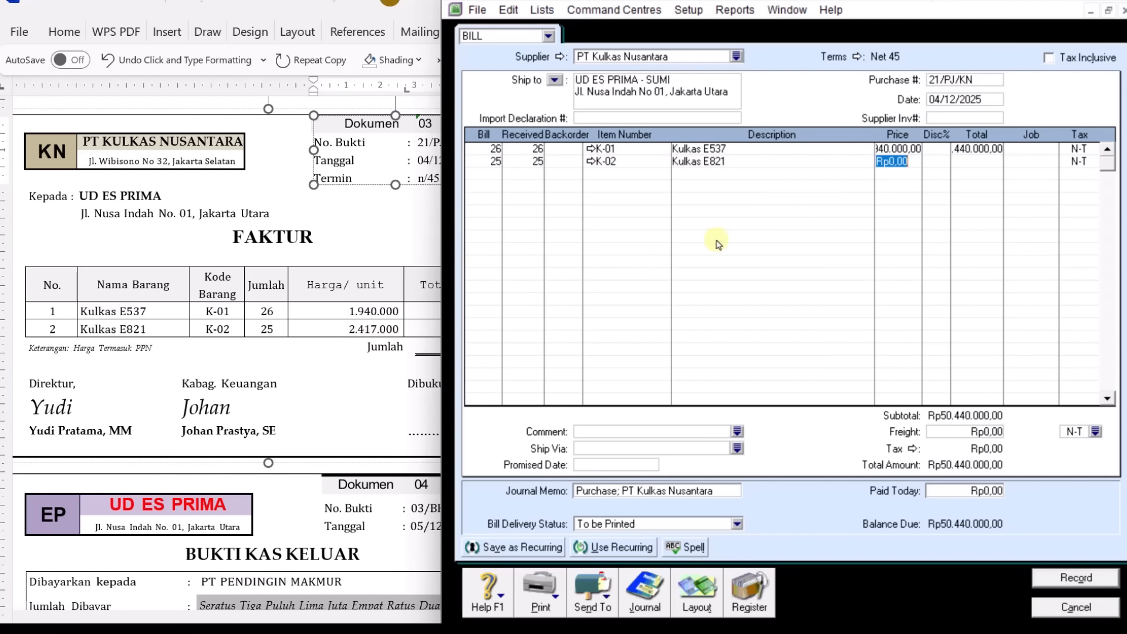
type("2417000")
key("Tab")
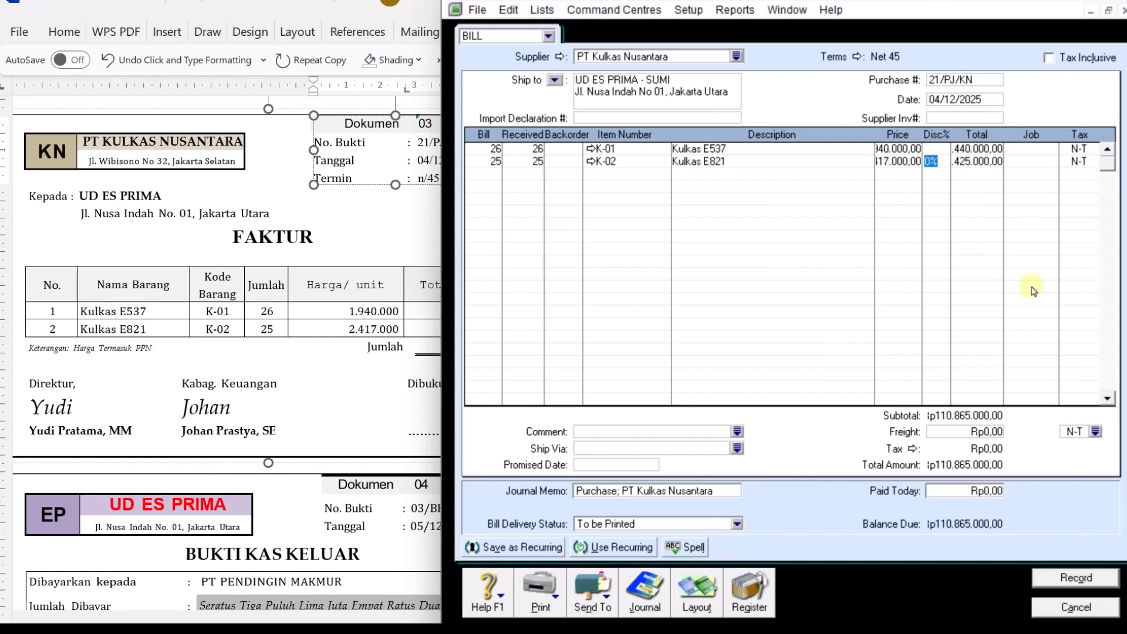
key("Tab")
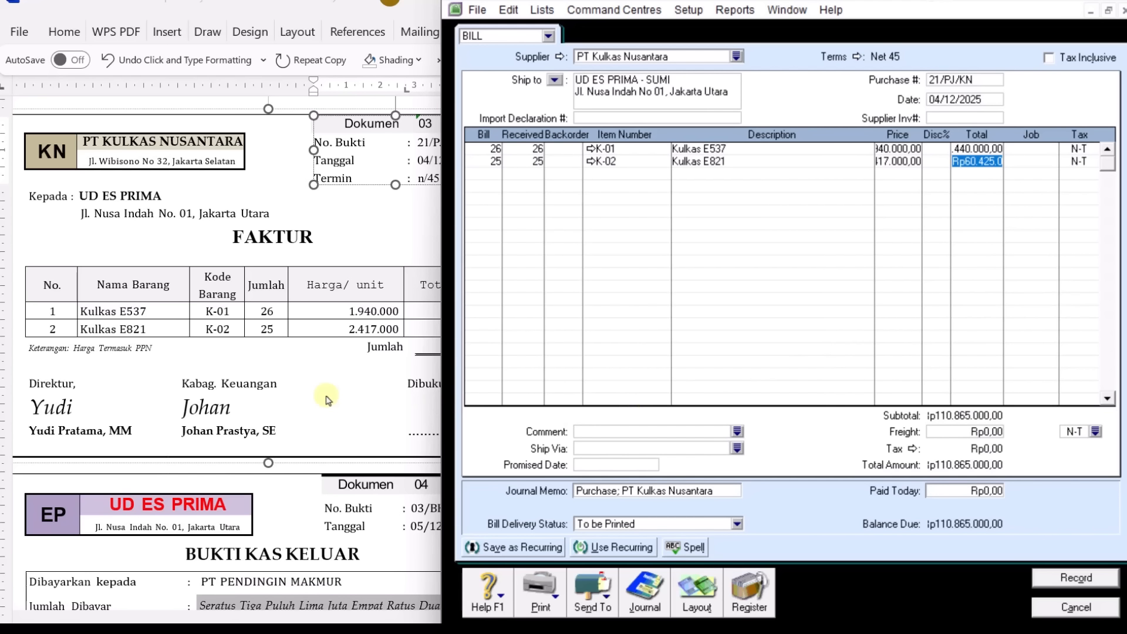
left_click(328, 401)
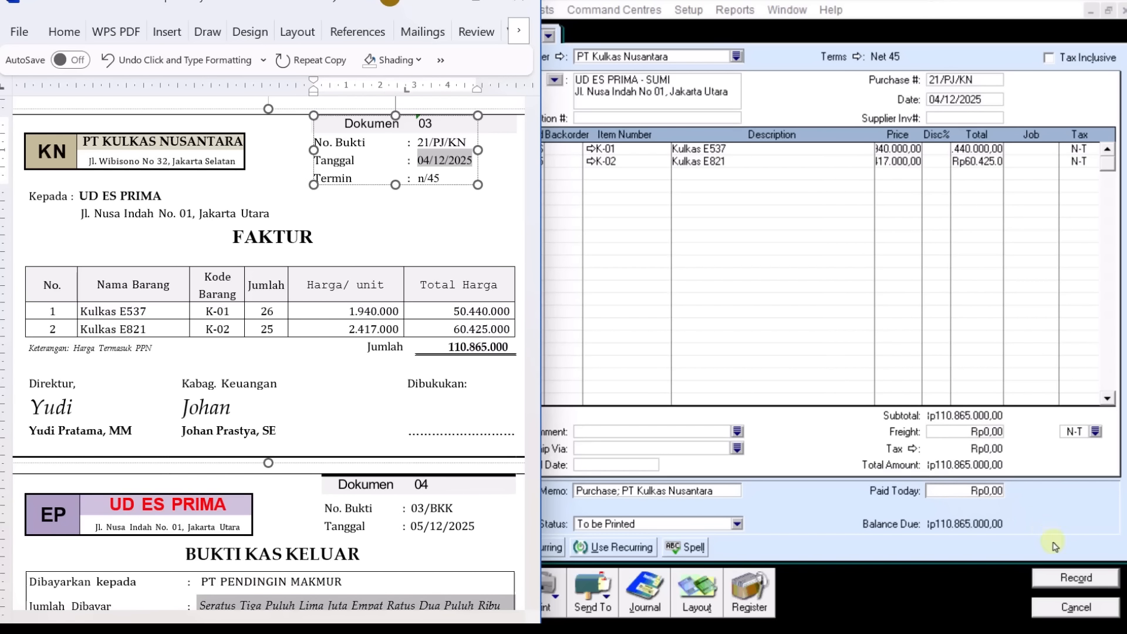
Record the PT Kulkas Nusantara bill, ignoring all spelling suggestions, and close the purchase entry.
left_click(1063, 576)
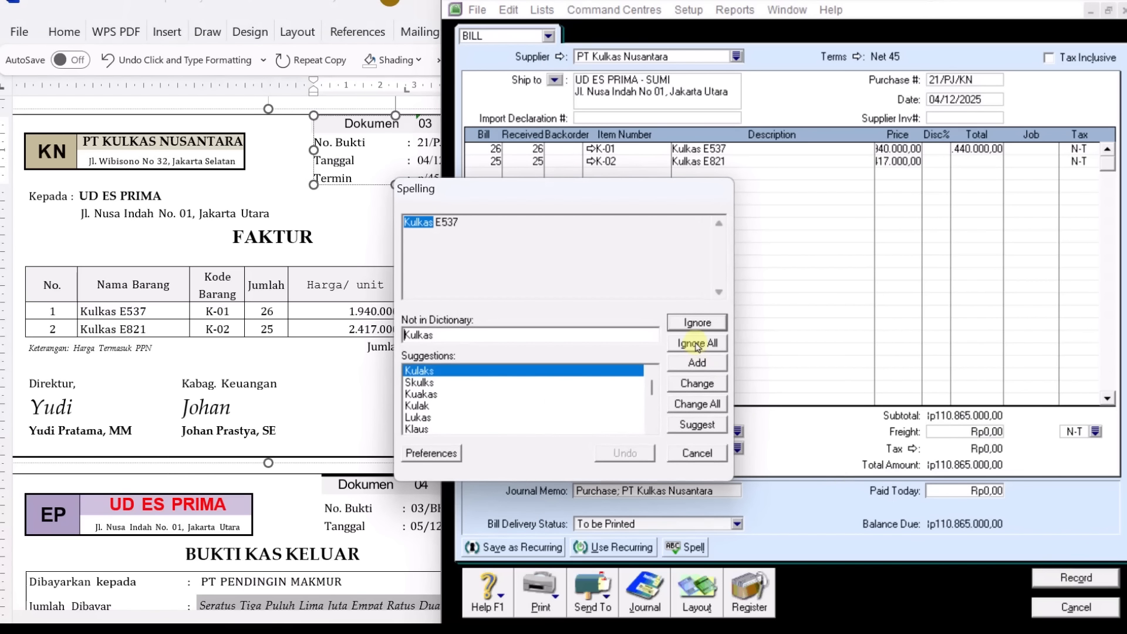
left_click(697, 344)
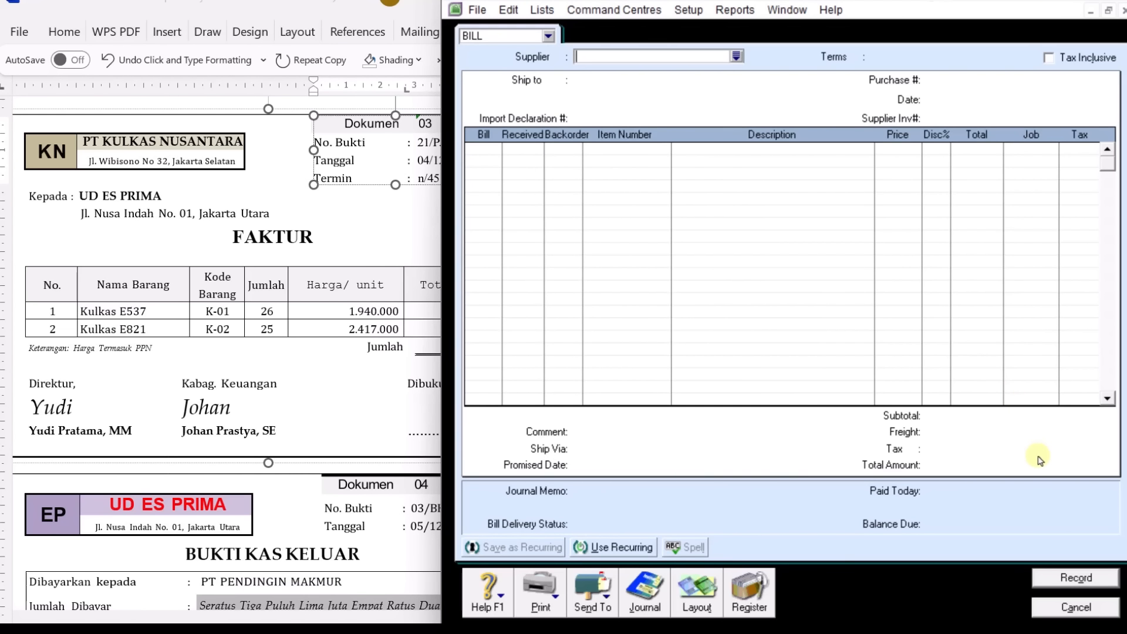
left_click(1104, 611)
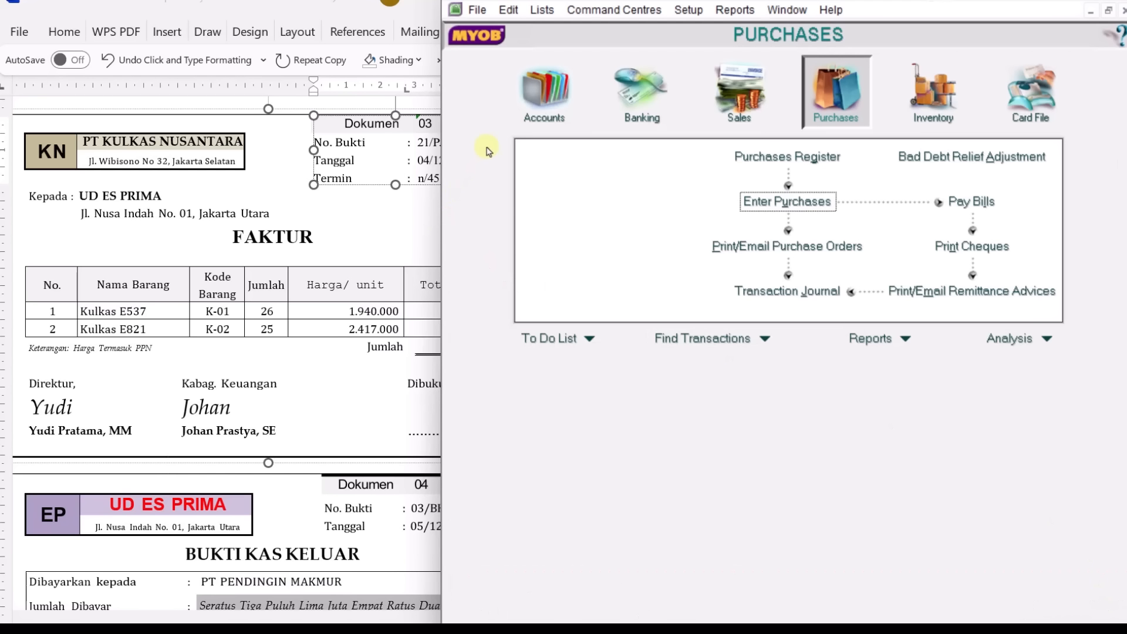
Find cash payment voucher 03/BKK in the Word document and start a Pay Bills payment to supplier PT Pendingin Makmur.
left_click_drag(451, 97, 531, 98)
scroll(444, 228, "down", 5)
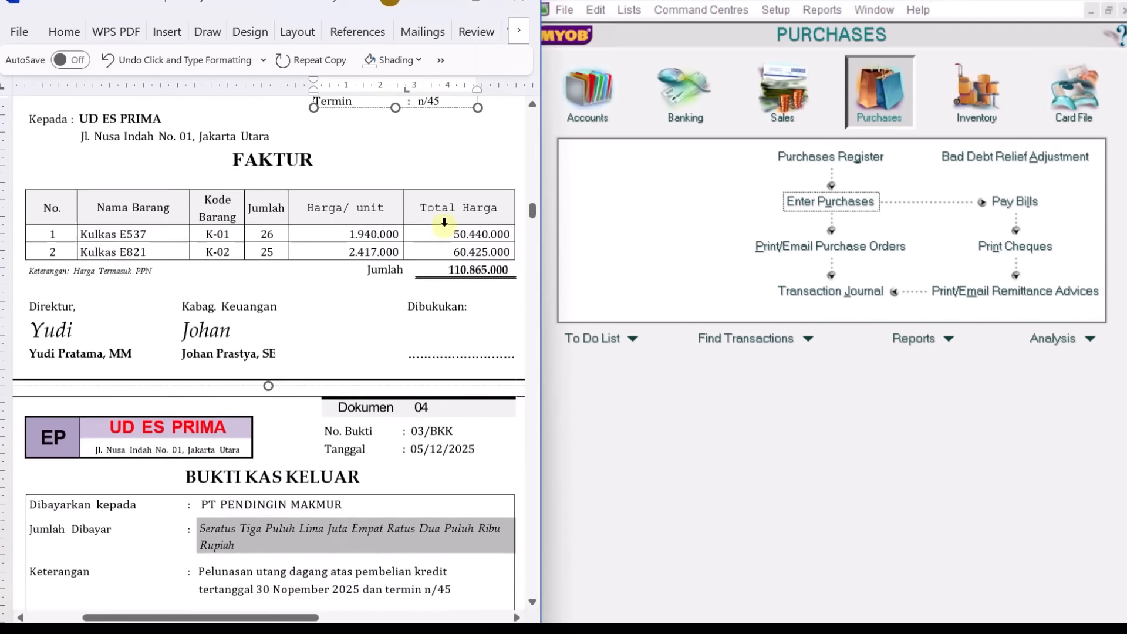
scroll(444, 226, "down", 3)
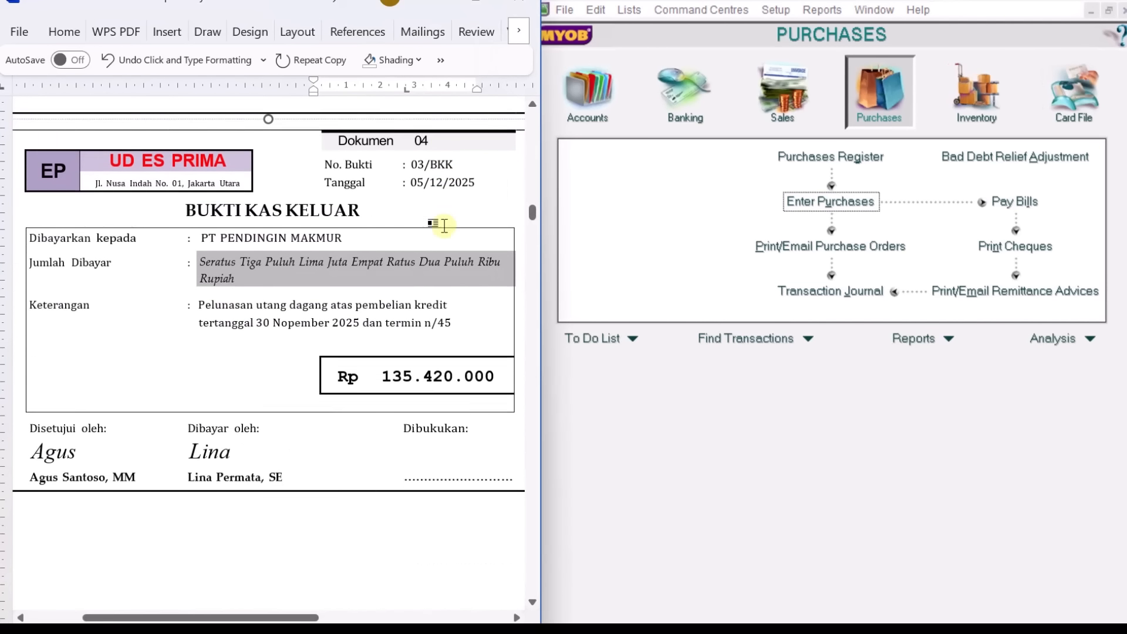
scroll(443, 285, "up", 1)
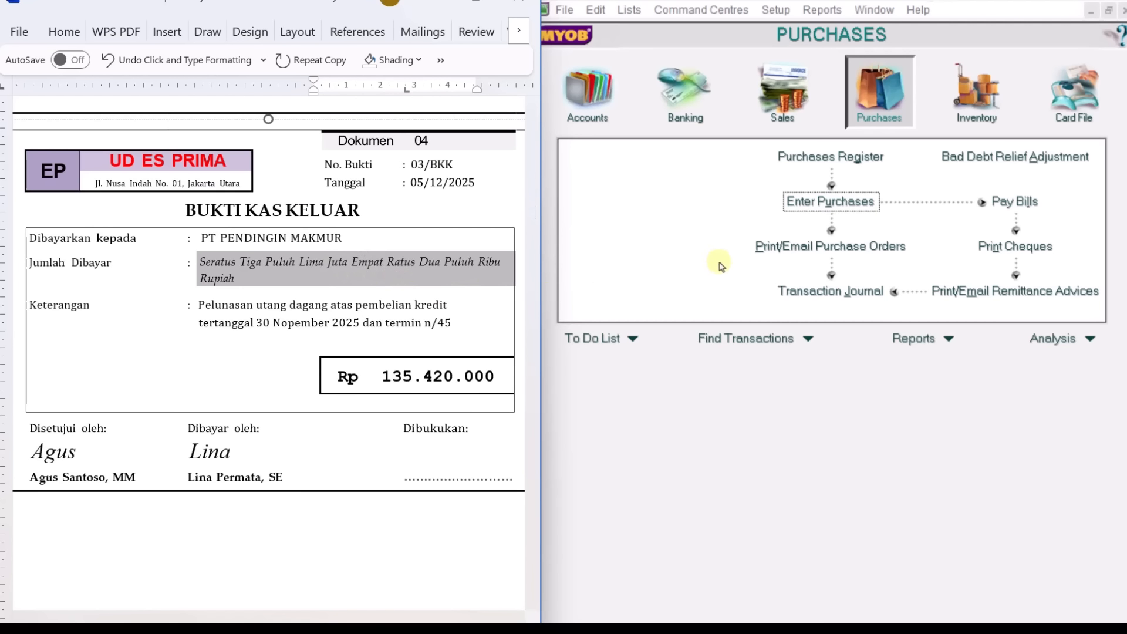
left_click(884, 103)
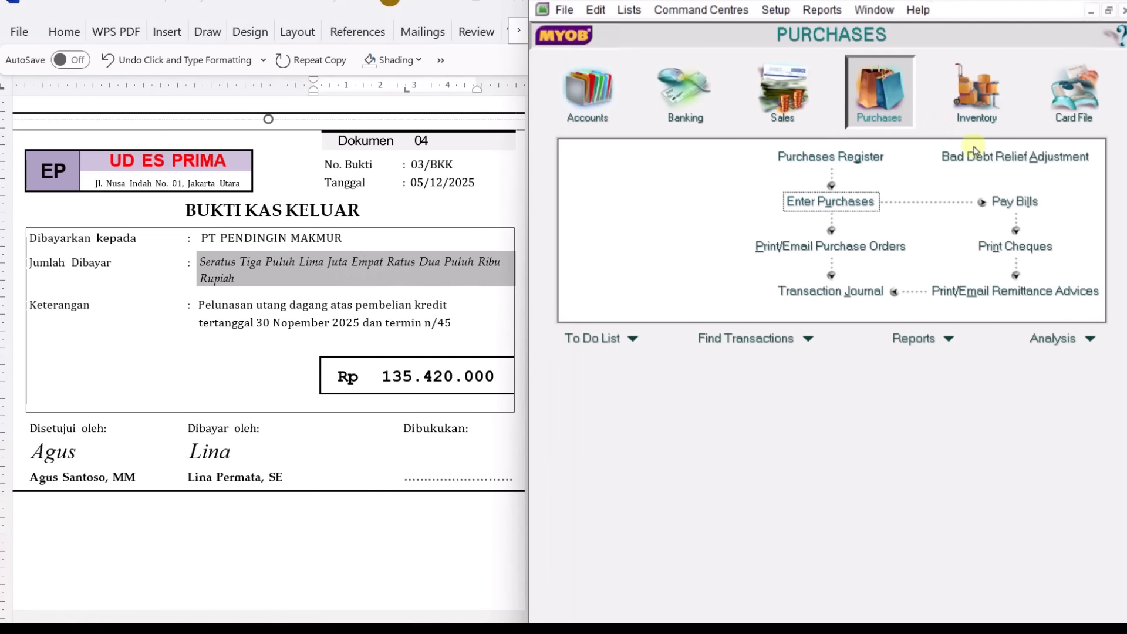
left_click(1010, 205)
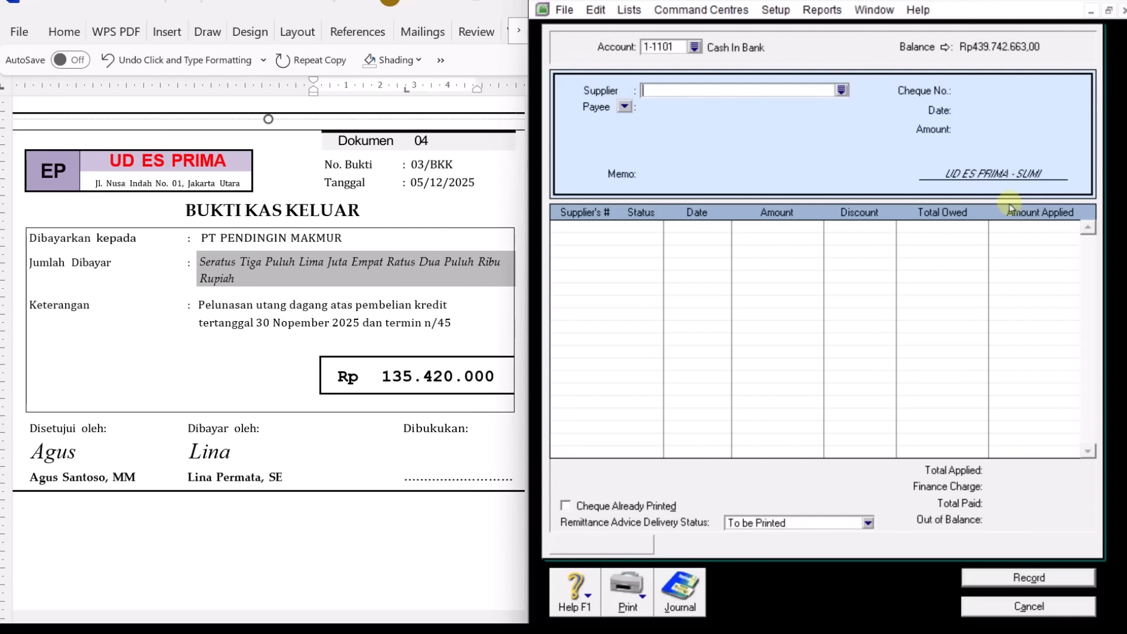
left_click(842, 91)
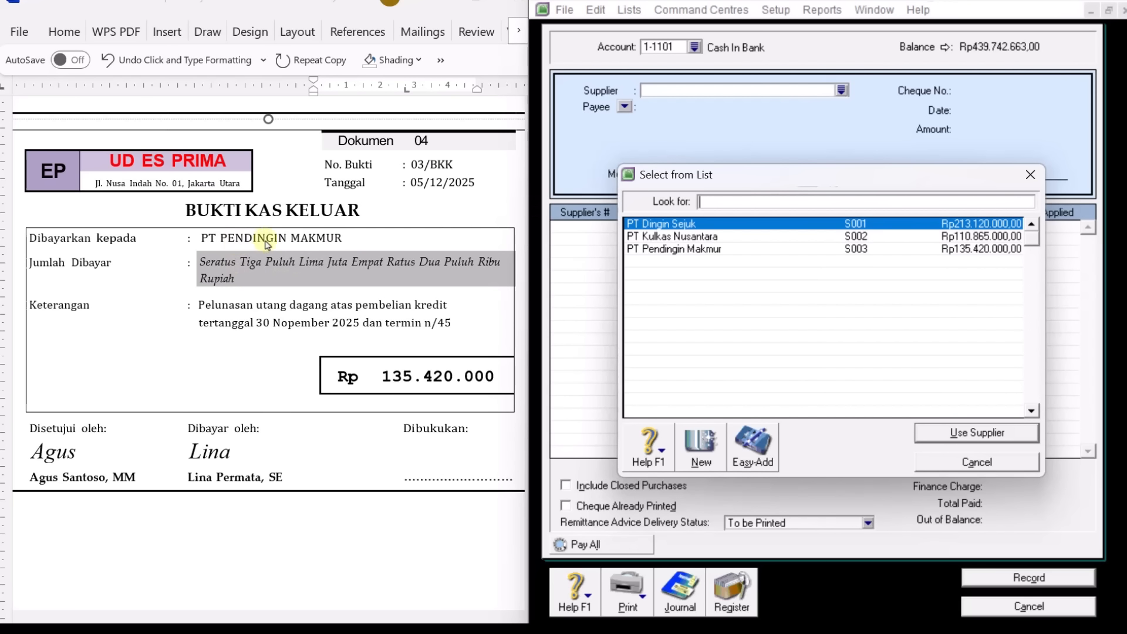
left_click(738, 252)
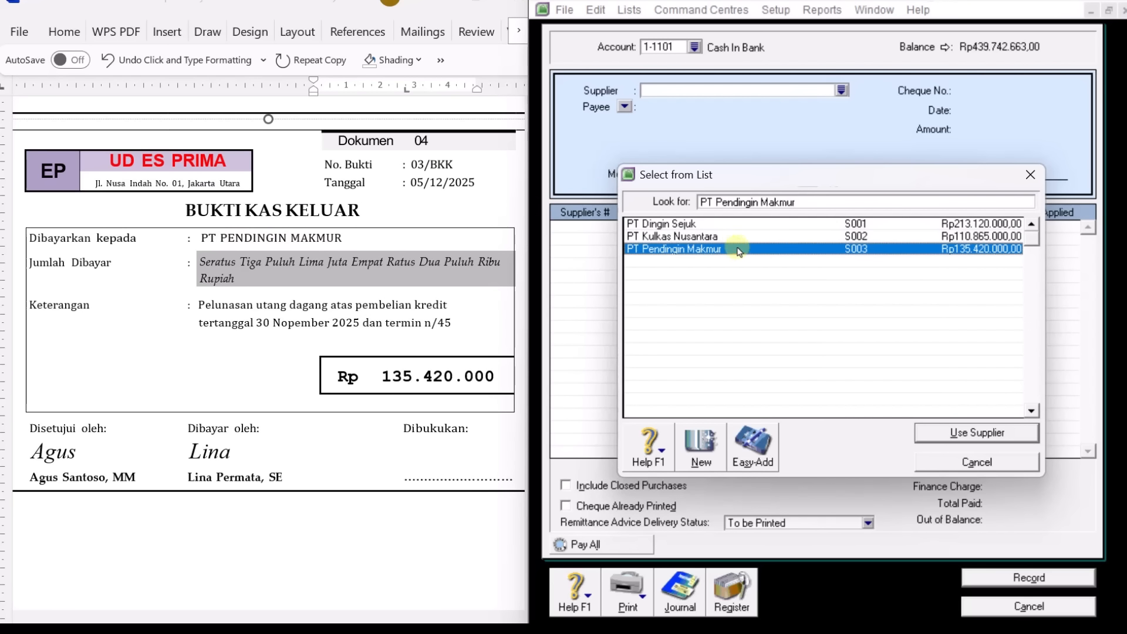
left_click(984, 431)
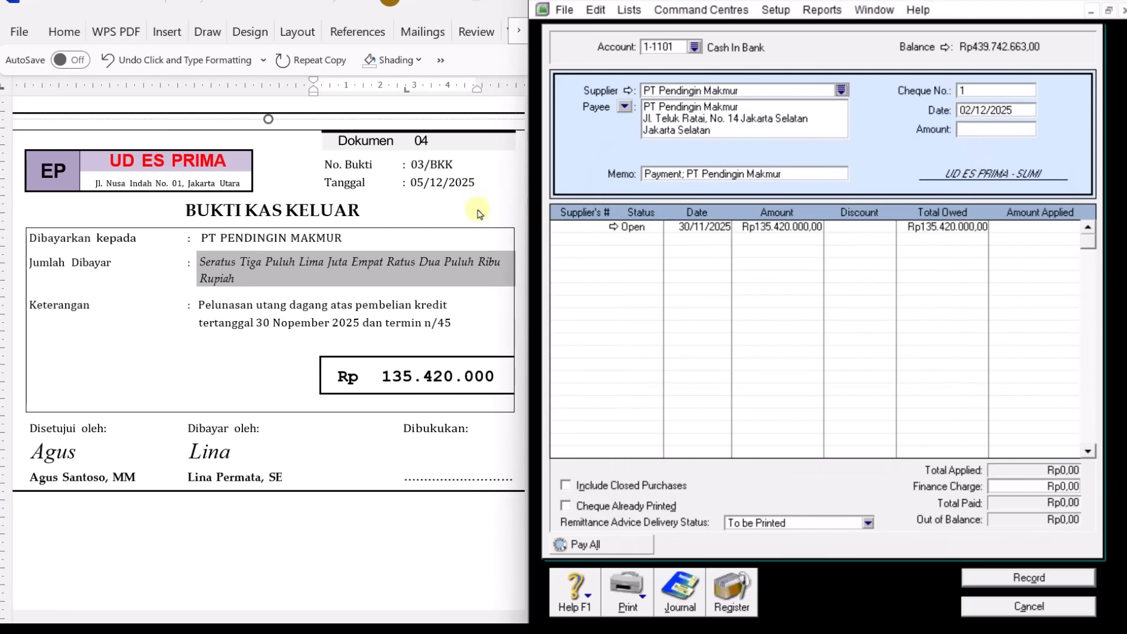
Copy the voucher number 03/BKK from the Word document into the payment's cheque number.
left_click(434, 214)
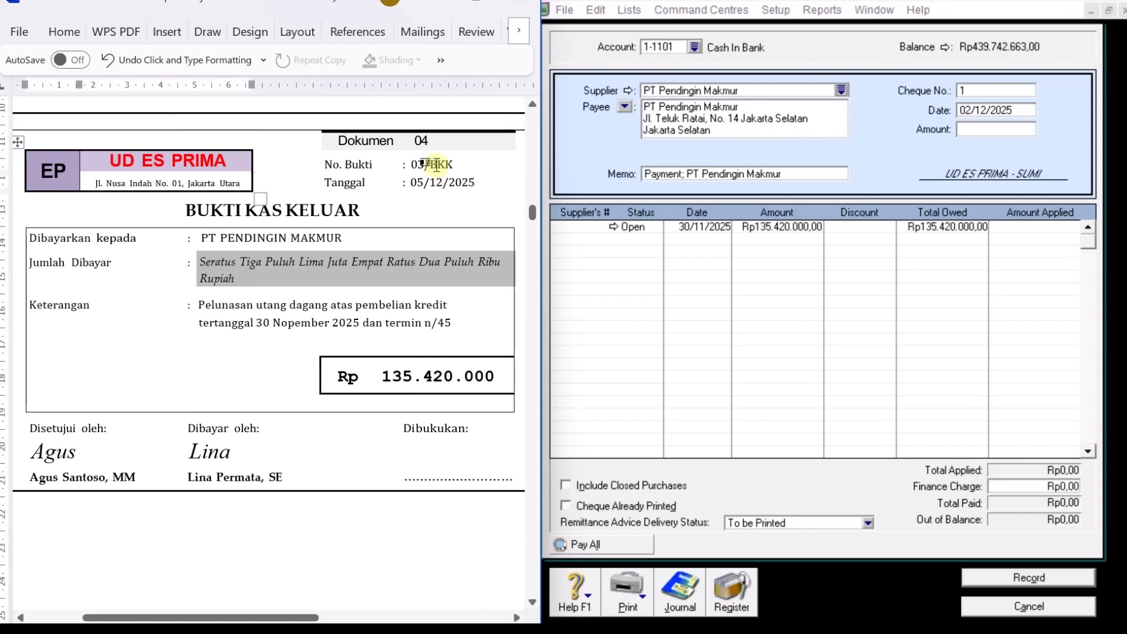
triple_click(456, 162)
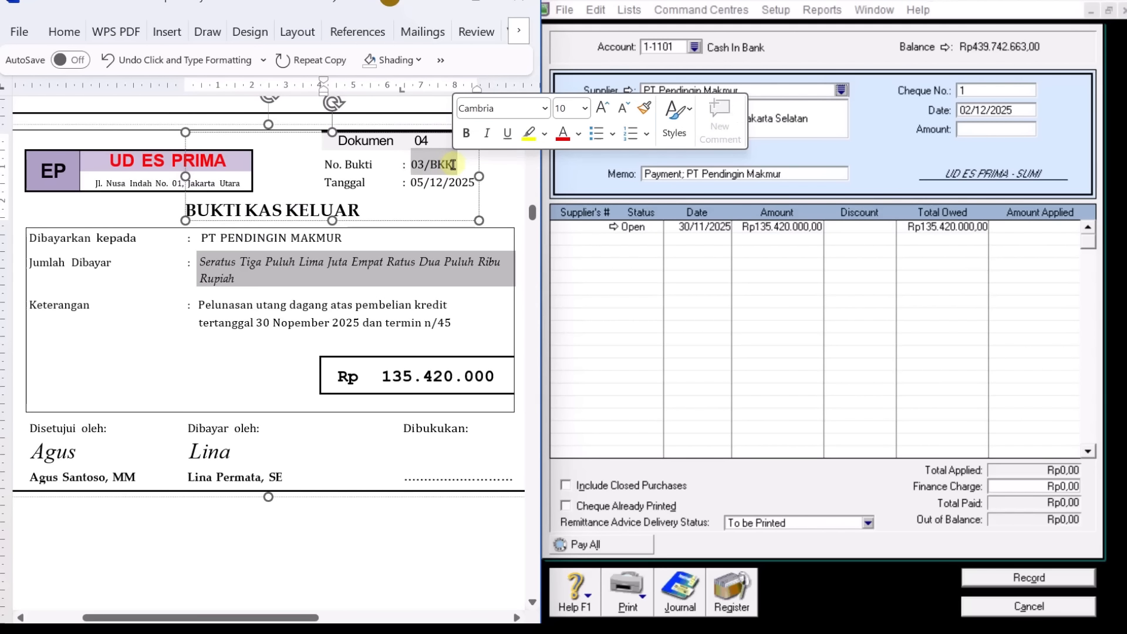
right_click(450, 167)
left_click(469, 226)
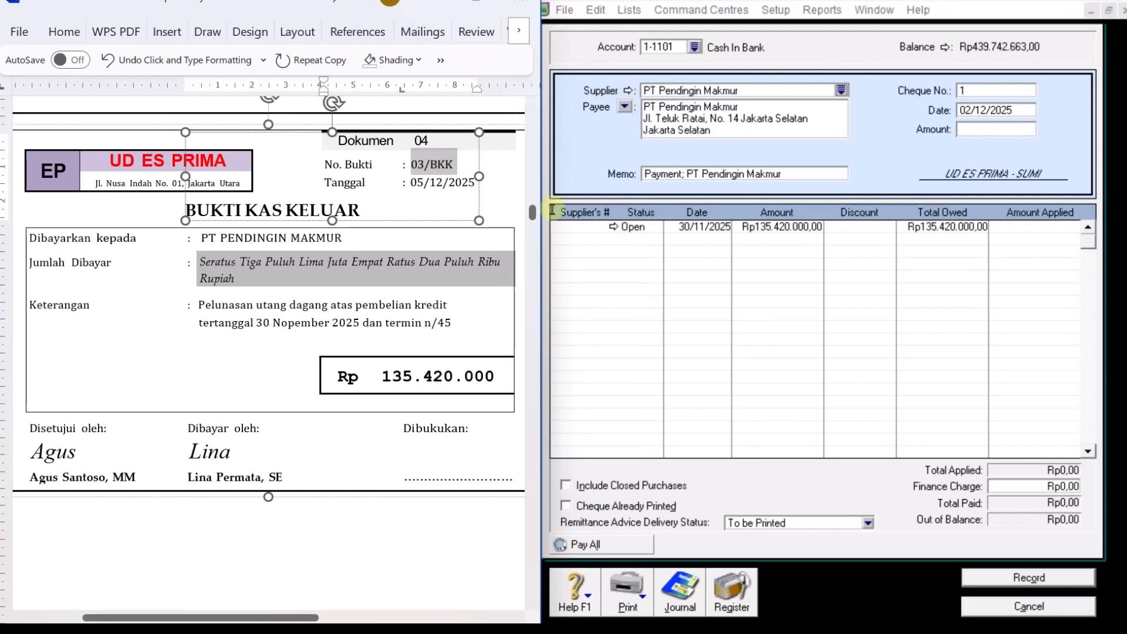
left_click(992, 90)
right_click(1001, 89)
left_click(1024, 166)
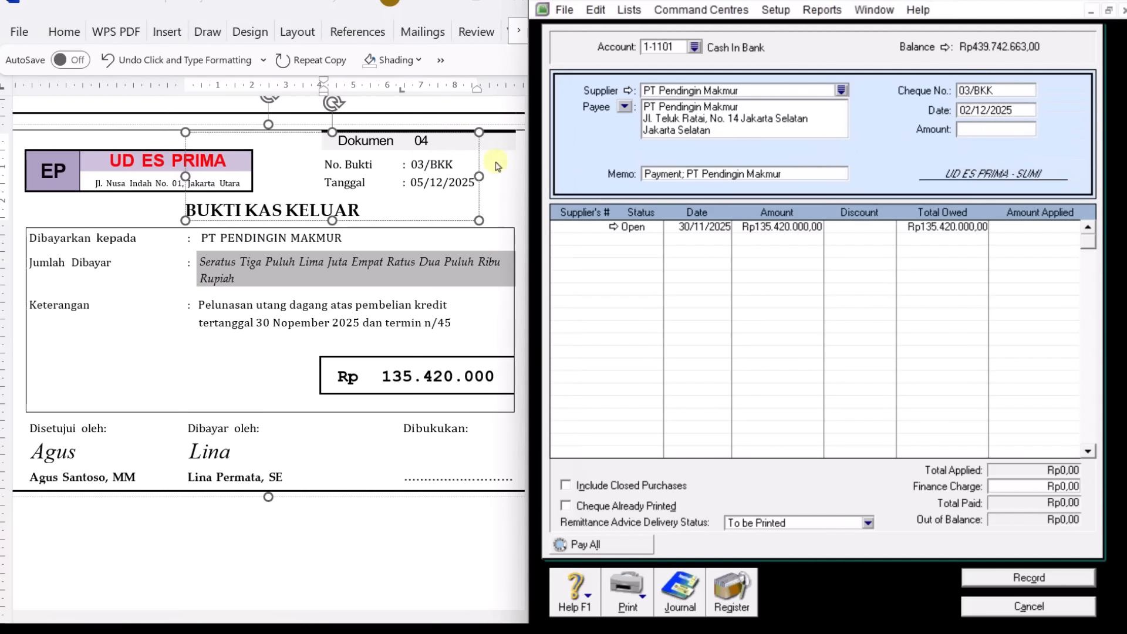
Copy the voucher date 05/12/2025 from the Word document into the payment's date.
left_click(423, 187)
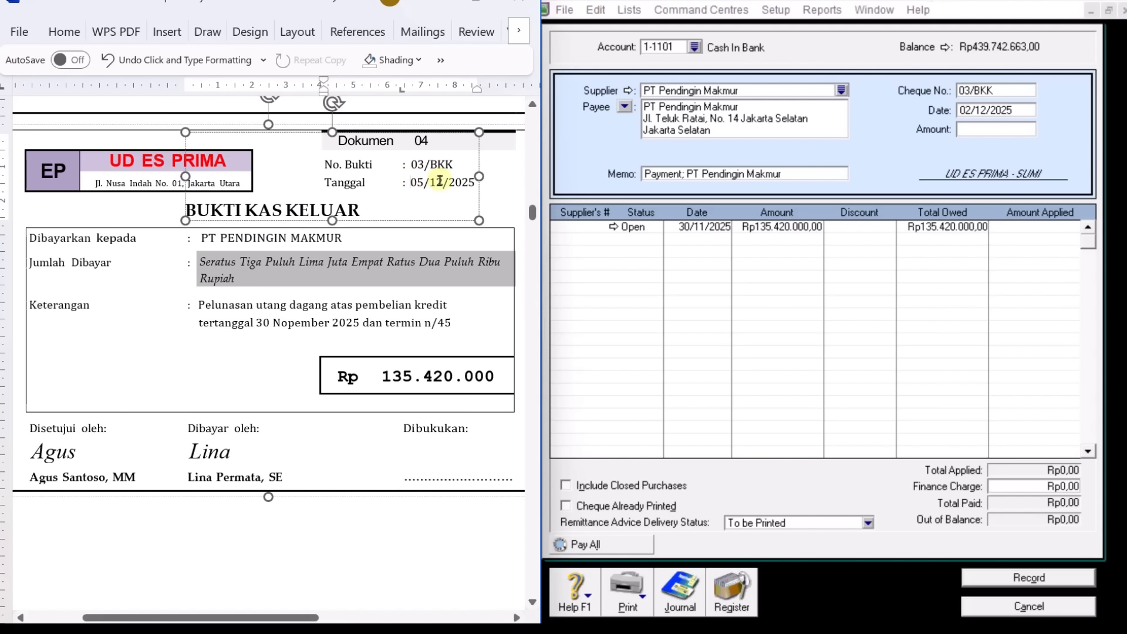
triple_click(437, 182)
right_click(455, 185)
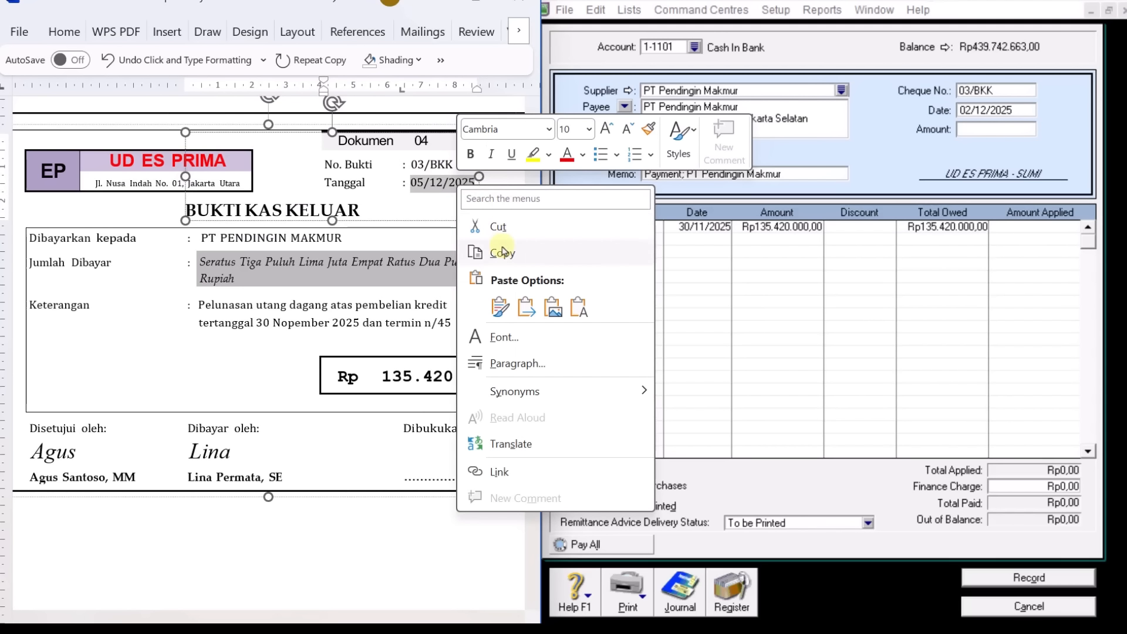
left_click(502, 252)
right_click(997, 110)
left_click(1029, 186)
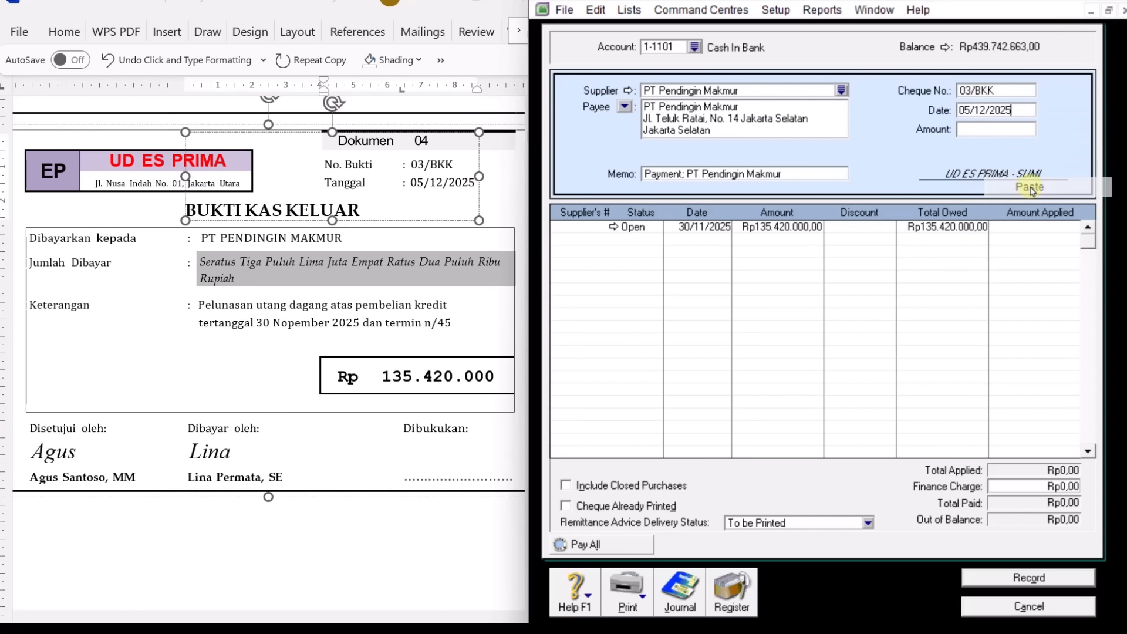
Set the amount of the payment to PT Pendingin Makmur to Rp135.420.000.
left_click(969, 131)
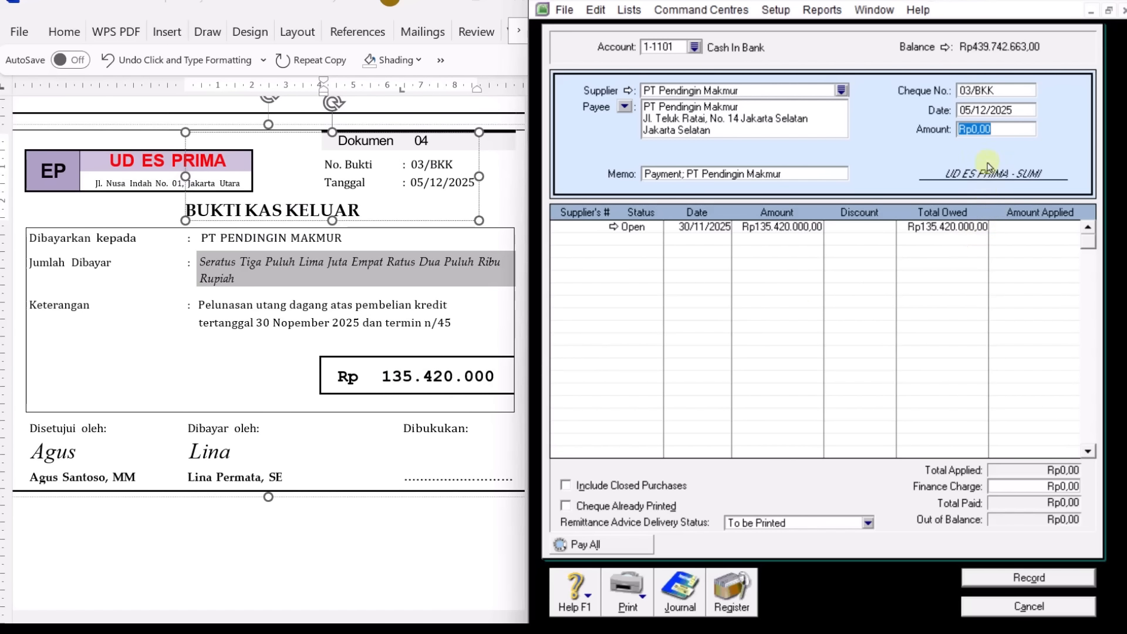
type("135420000")
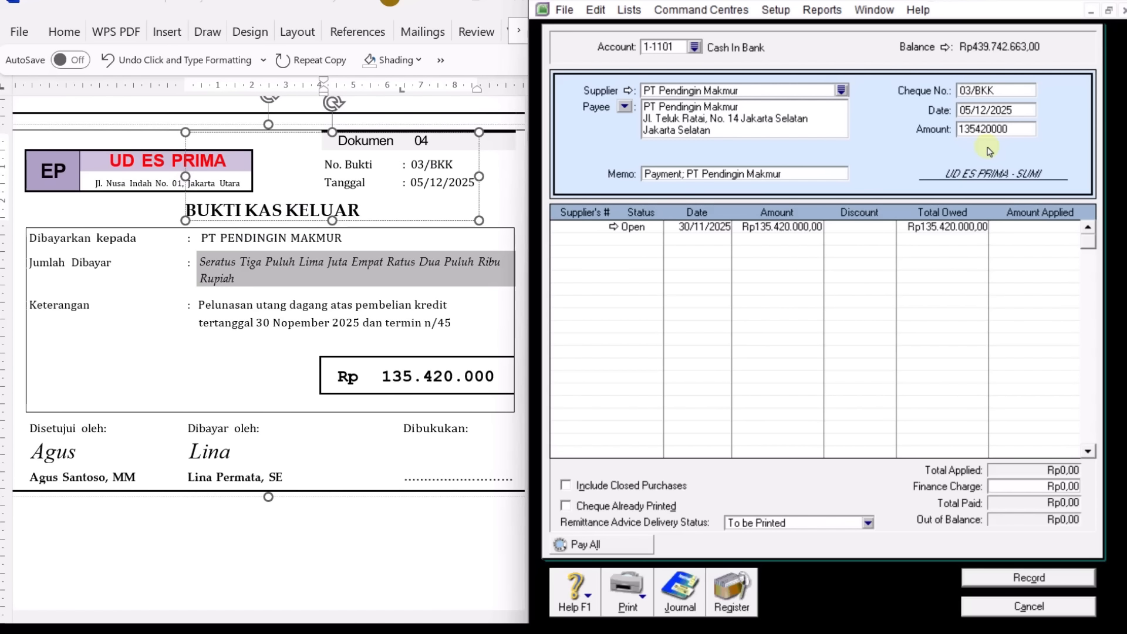
key("Tab")
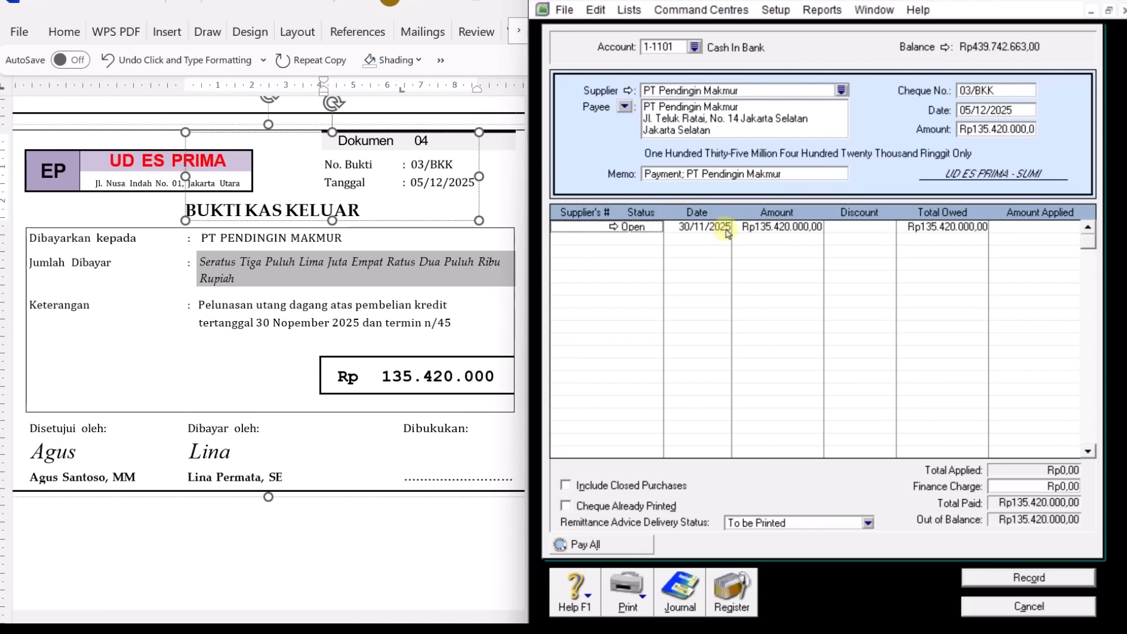
Apply Rp135.420.000 to the open bill dated 30/11/2025, then record the payment and close Pay Bills.
left_click(1059, 228)
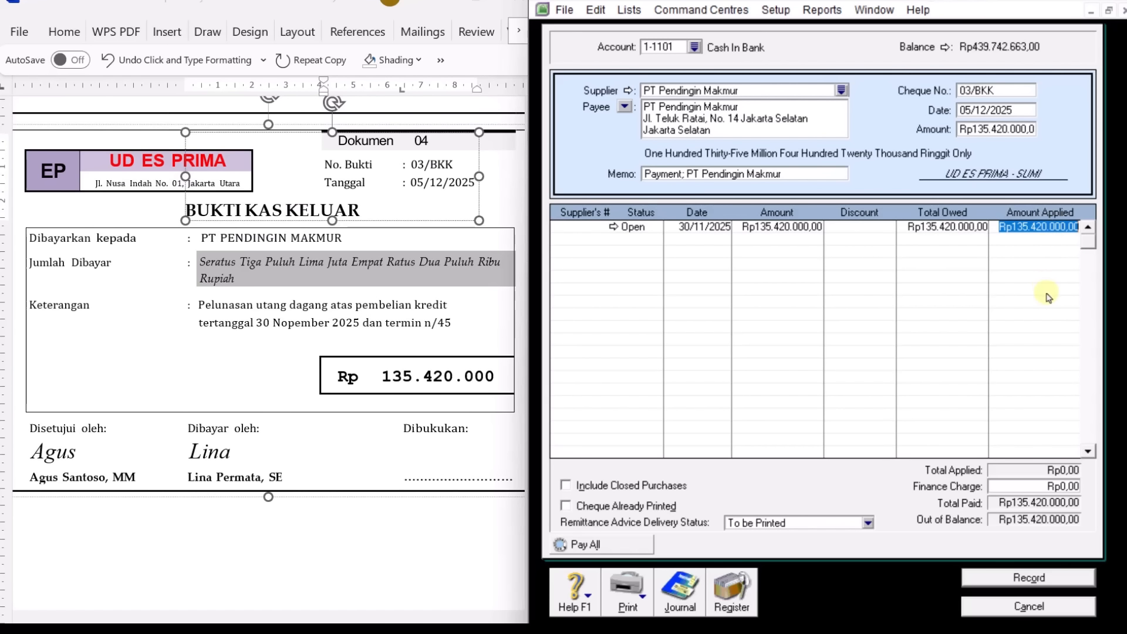
key("Tab")
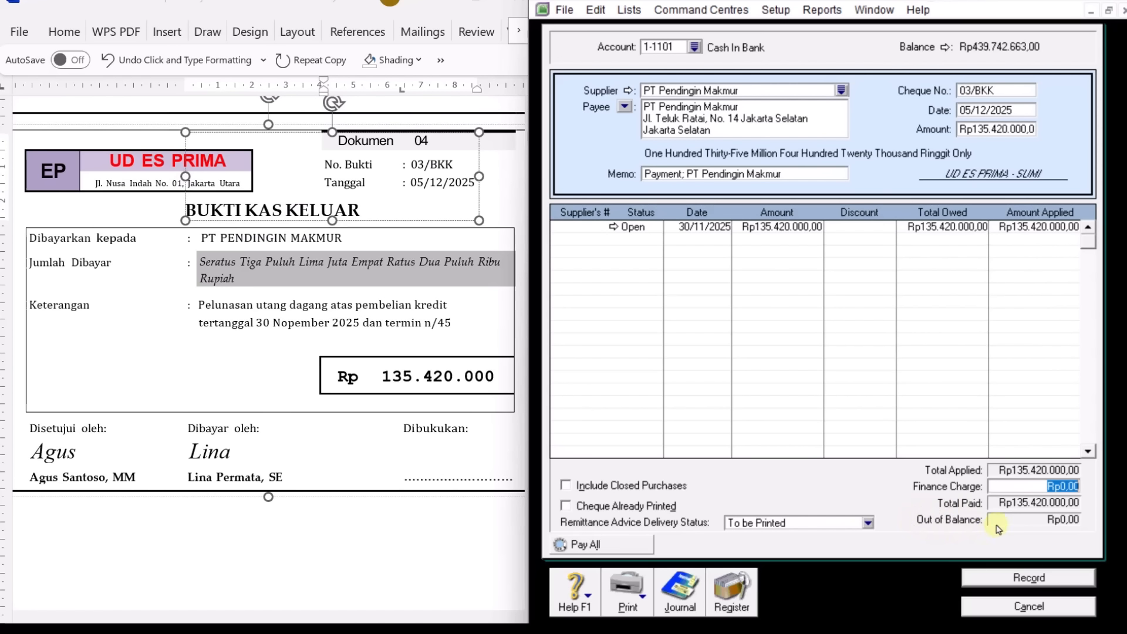
left_click(1059, 581)
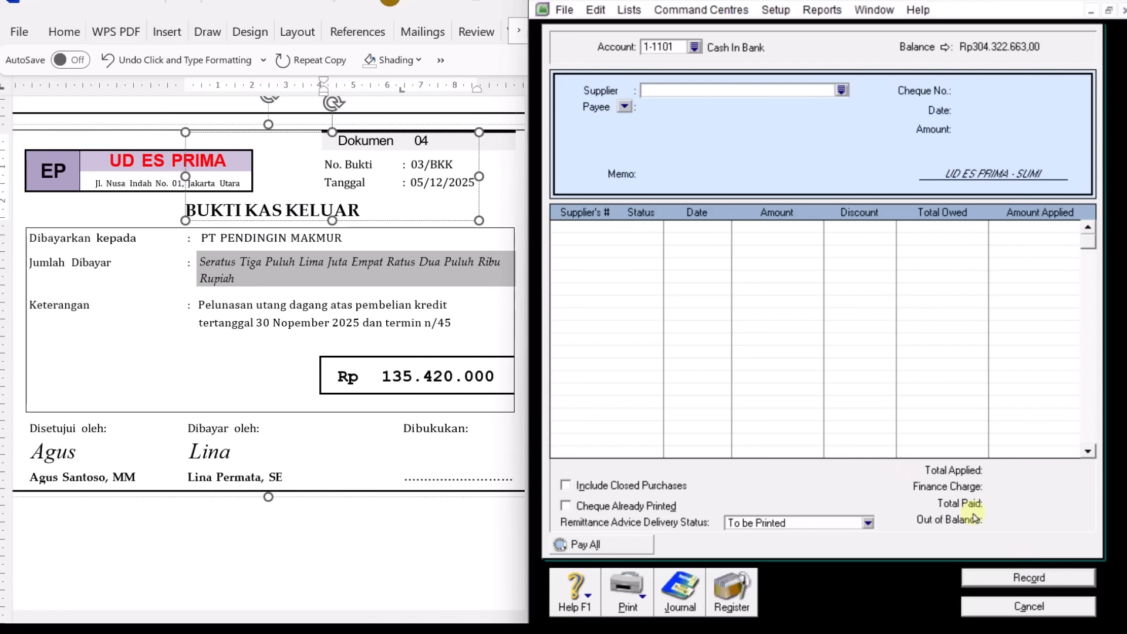
left_click(1039, 607)
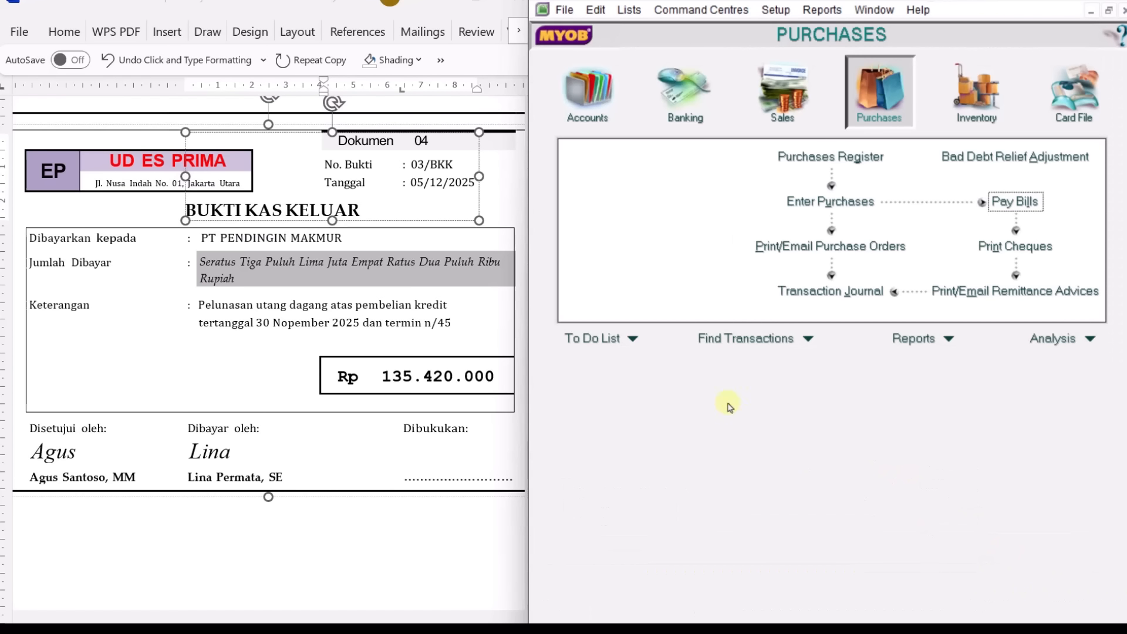
Find cash receipt voucher 01/BKM in the Word document and start a Receive Payments entry for customer Toko Arctiq.
left_click(345, 506)
scroll(354, 483, "down", 2)
scroll(354, 484, "down", 10)
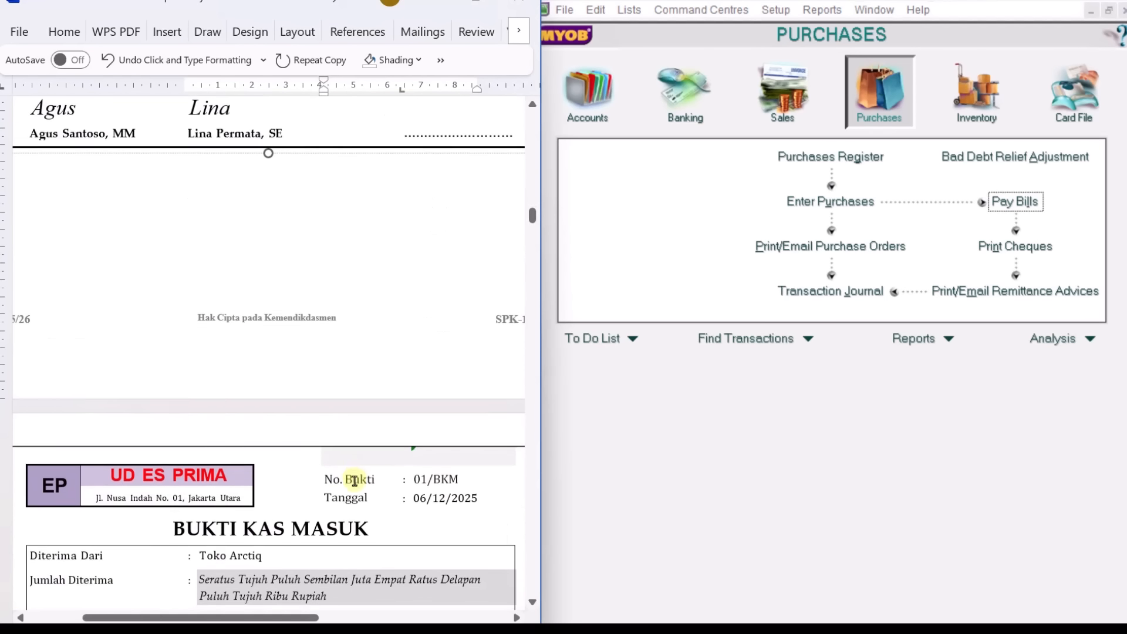
scroll(354, 480, "down", 2)
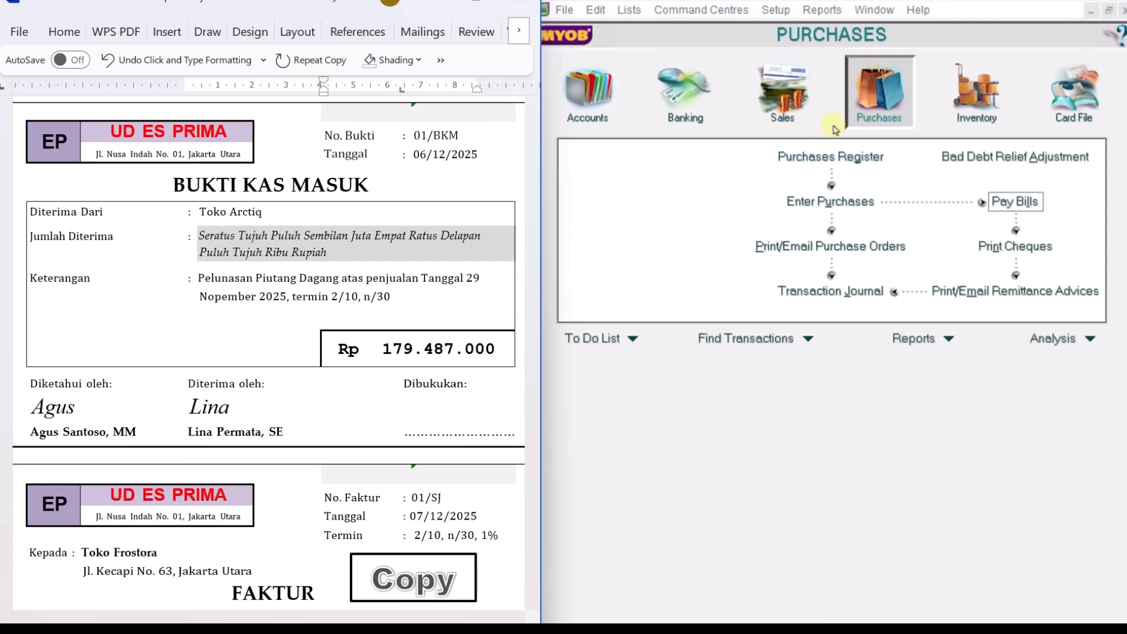
left_click(800, 105)
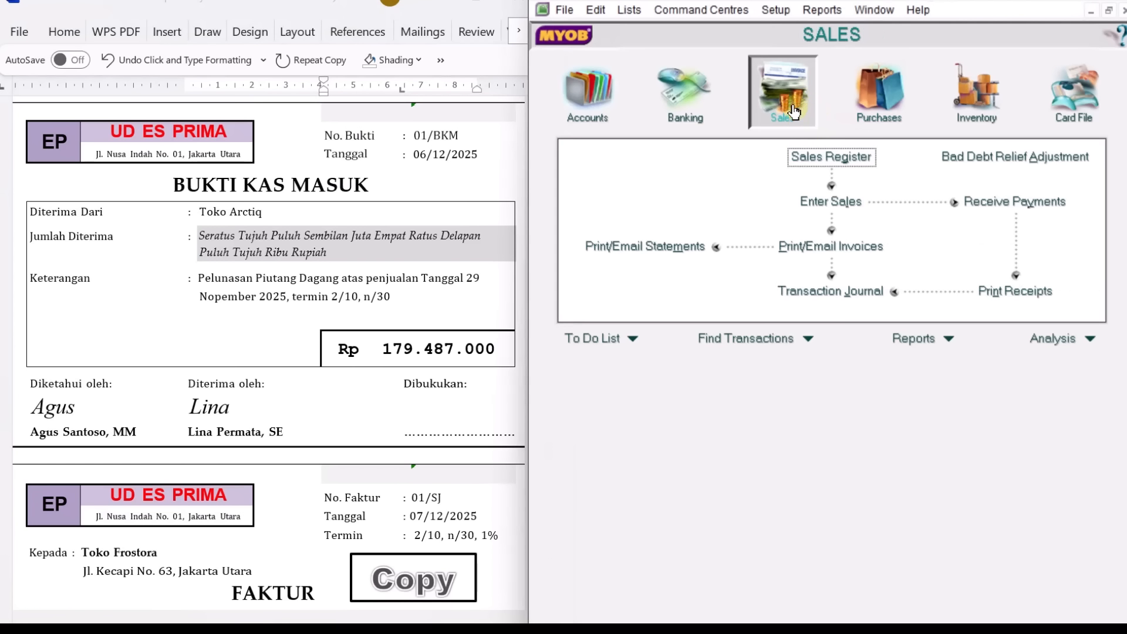
left_click(1012, 210)
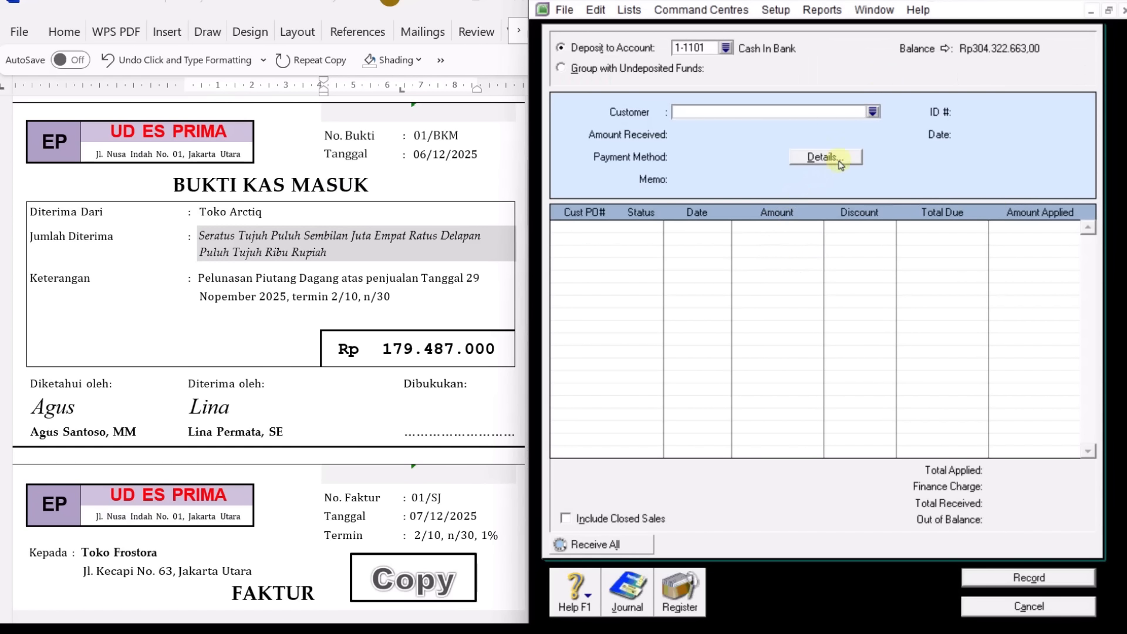
left_click(872, 113)
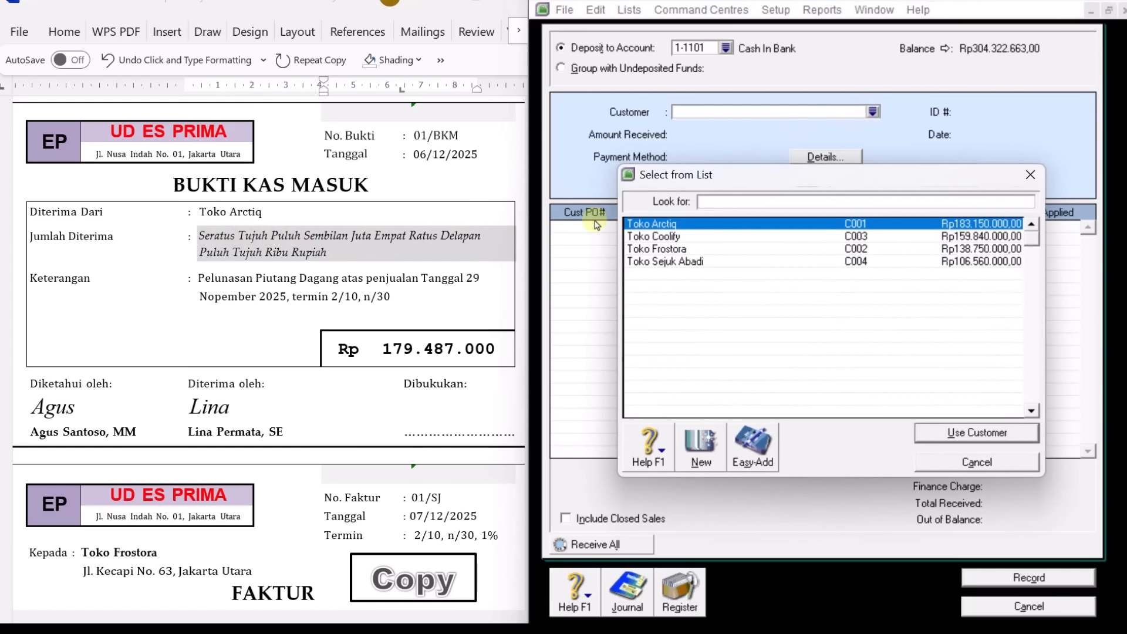
key("ctrl+v")
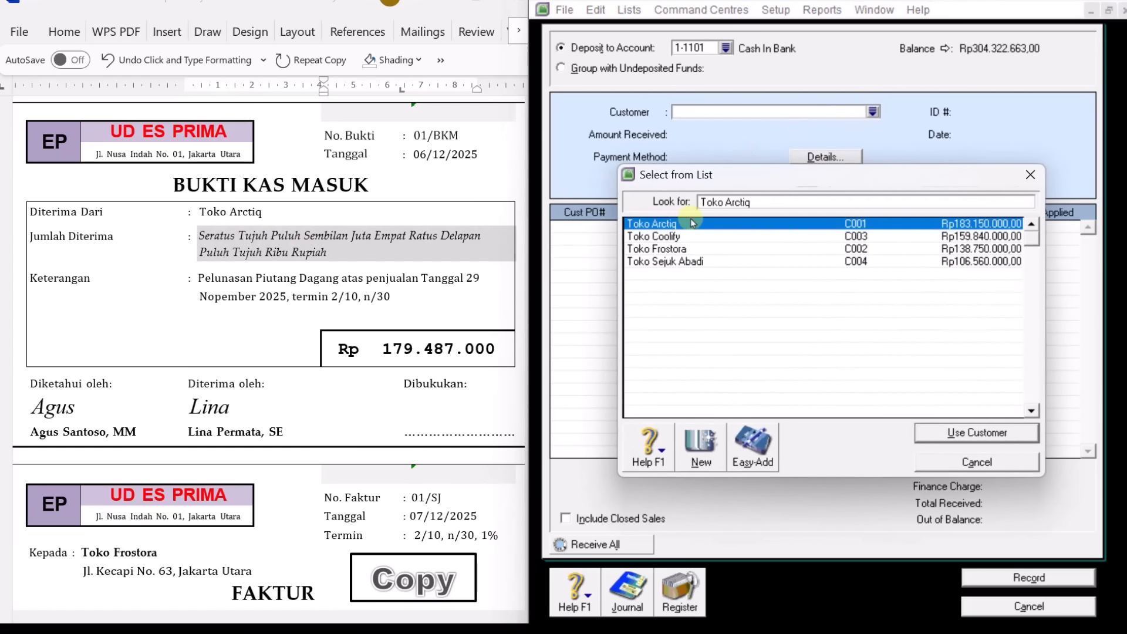
left_click(985, 434)
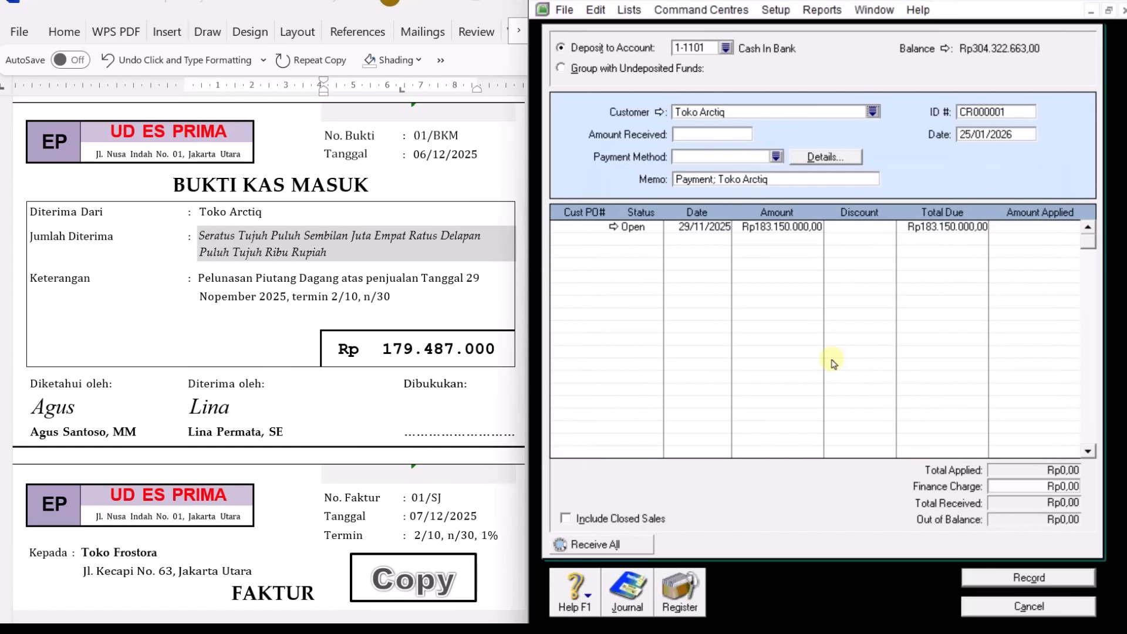
Set the customer payment's ID number to 01/BKM and its date to 6/12/2025.
left_click(973, 115)
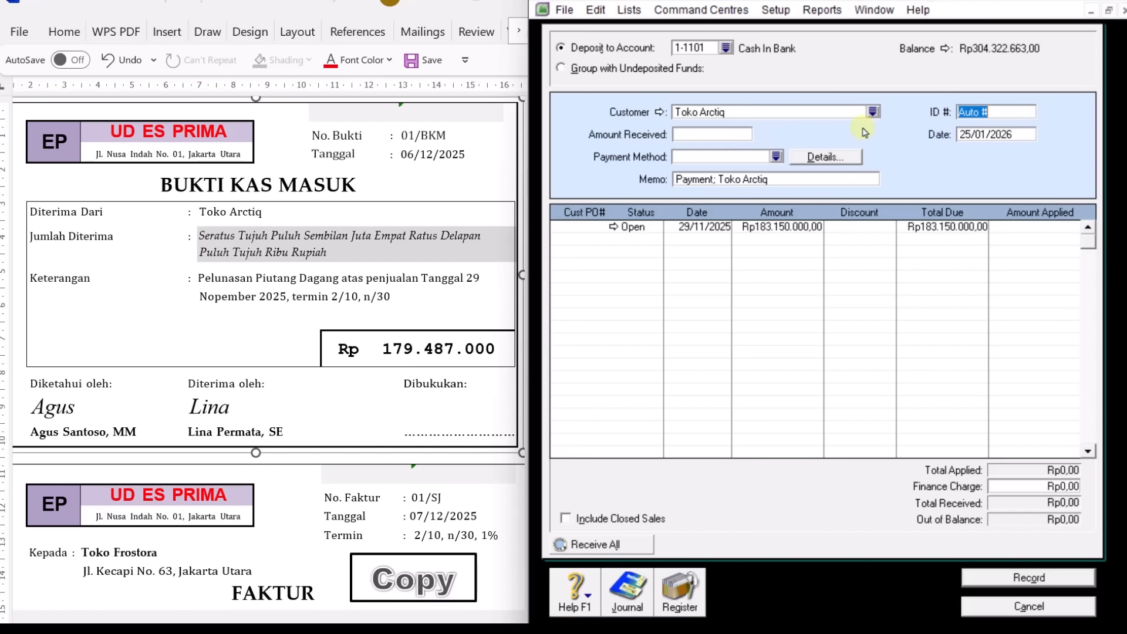
type("01/BKM")
left_click(971, 134)
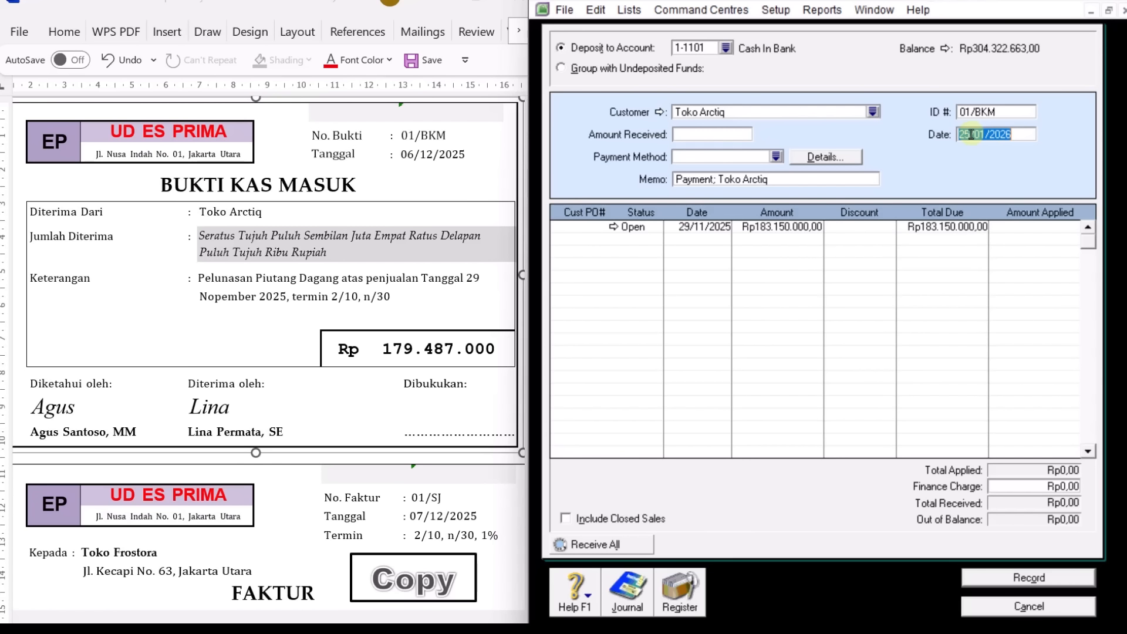
type("6/12")
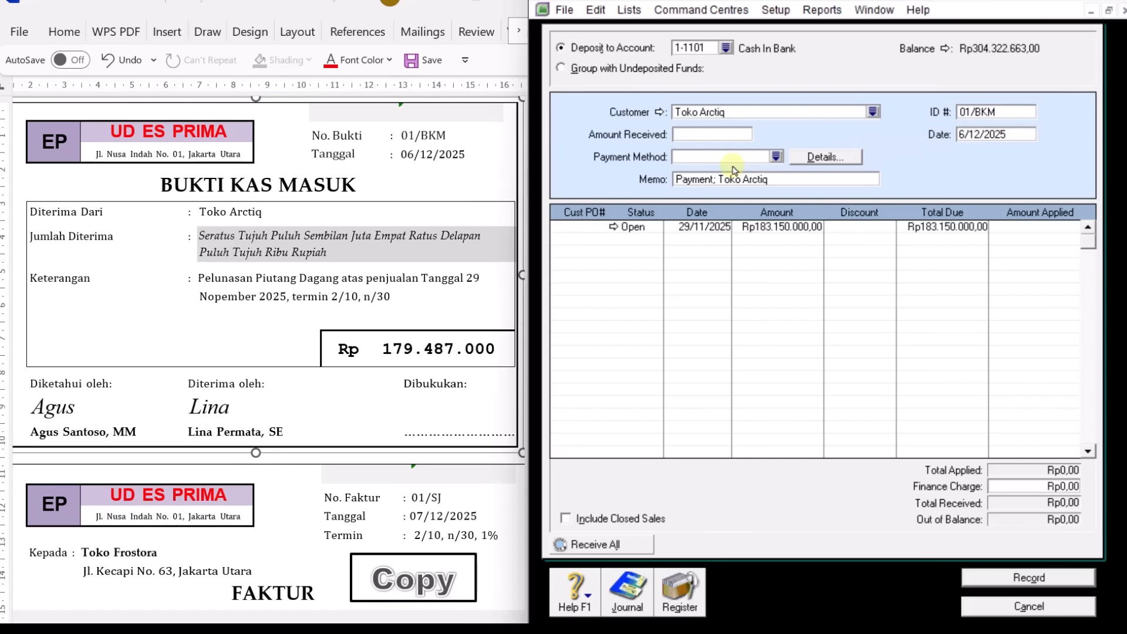
Enter Rp179.487.000 as the amount received from Toko Arctiq and apply it to the open invoice dated 29/11/2025.
left_click(703, 136)
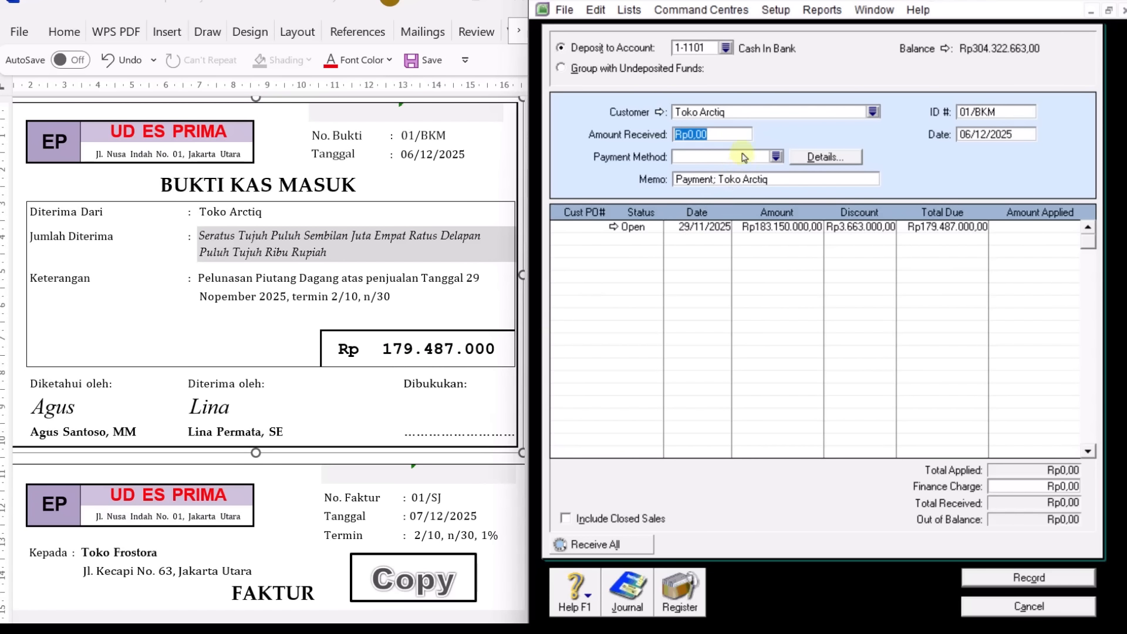
type("179487000")
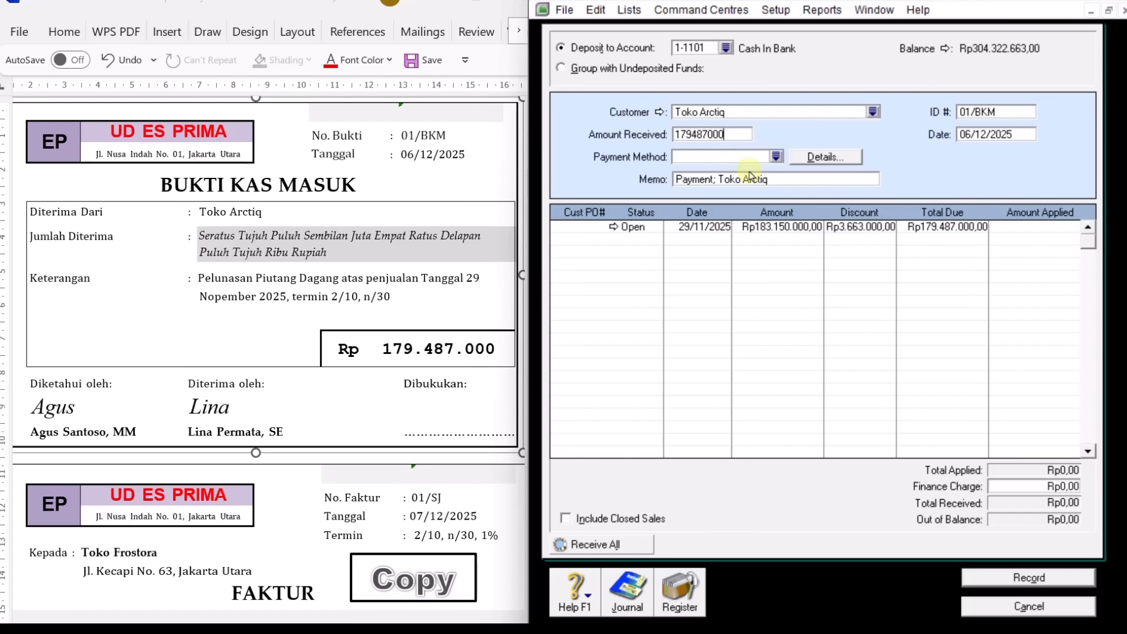
key("Tab")
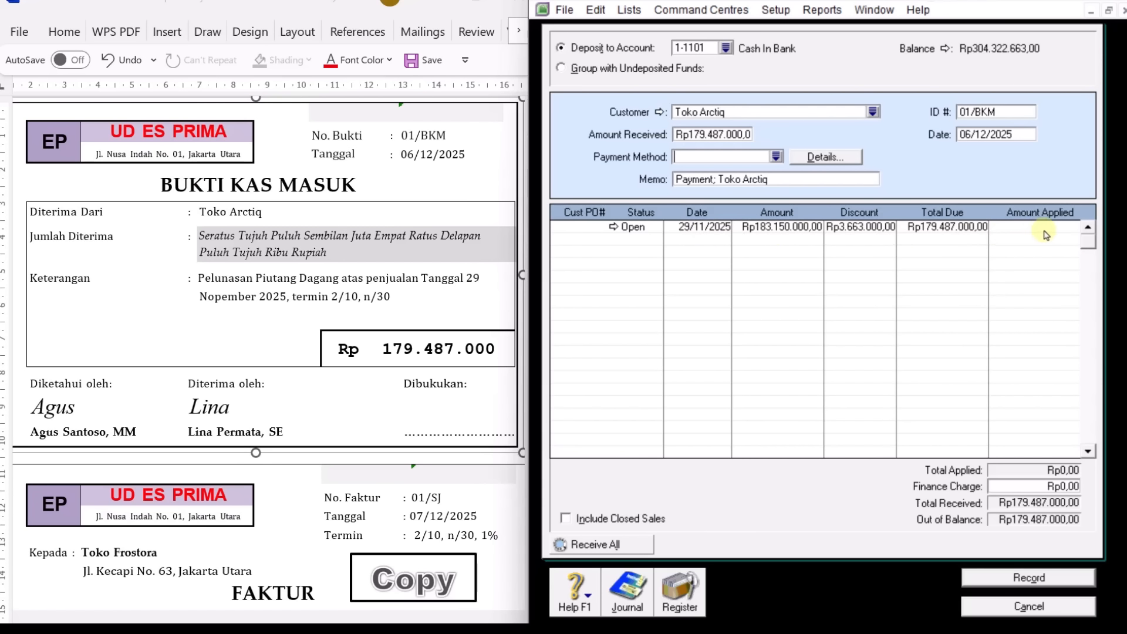
left_click(1062, 232)
key("Tab")
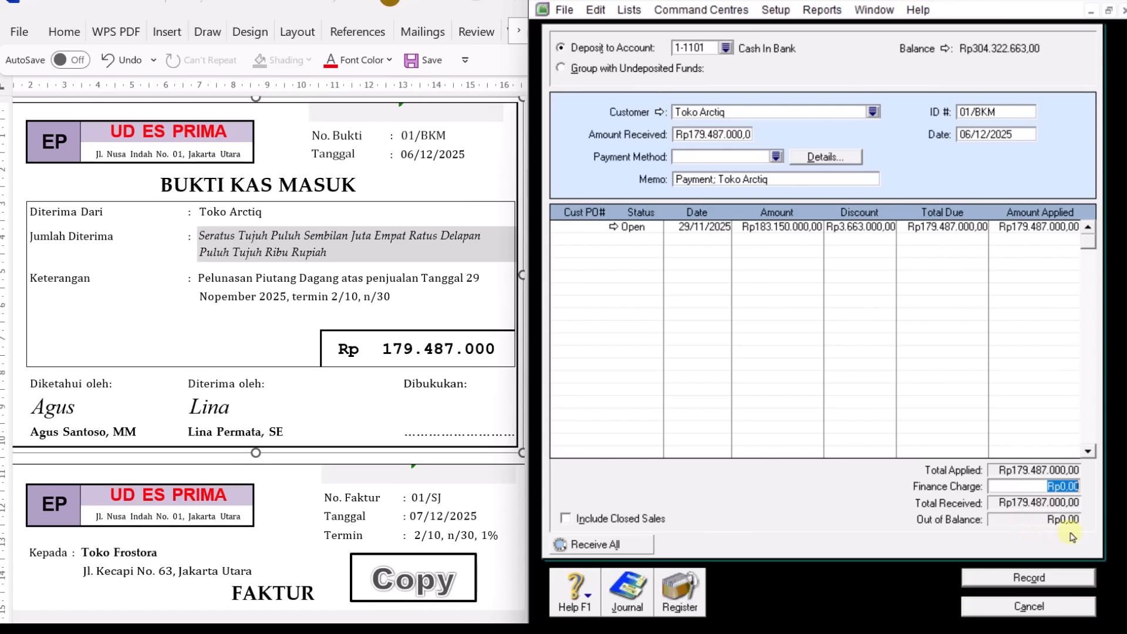
Record the customer payment with the discount credit memo set to print later, and close Receive Payments.
left_click(1049, 576)
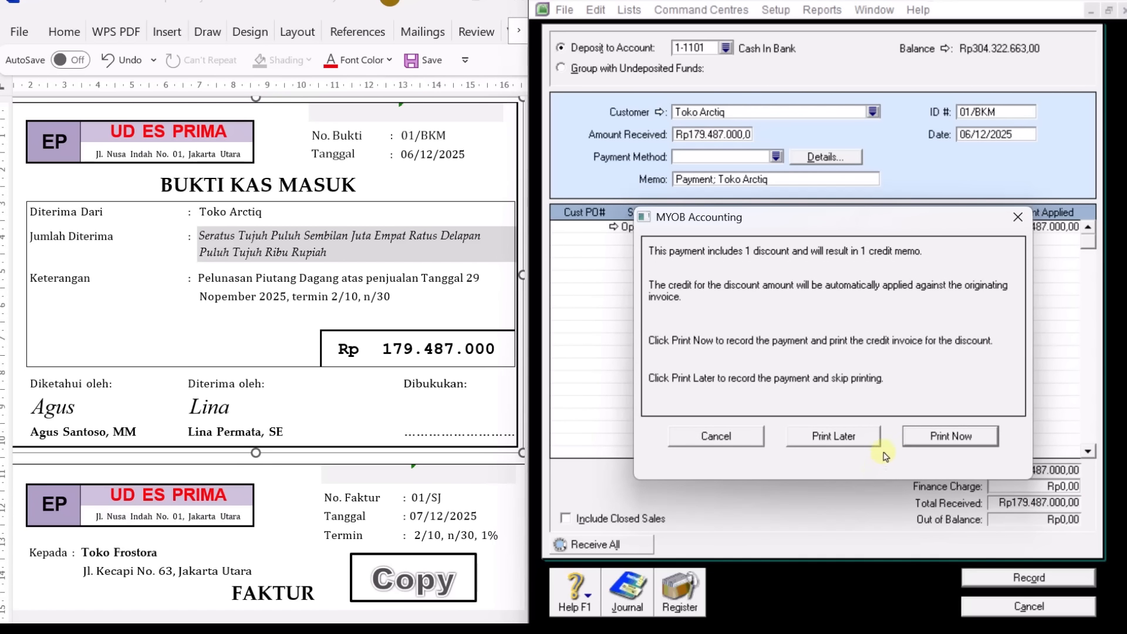
left_click(854, 439)
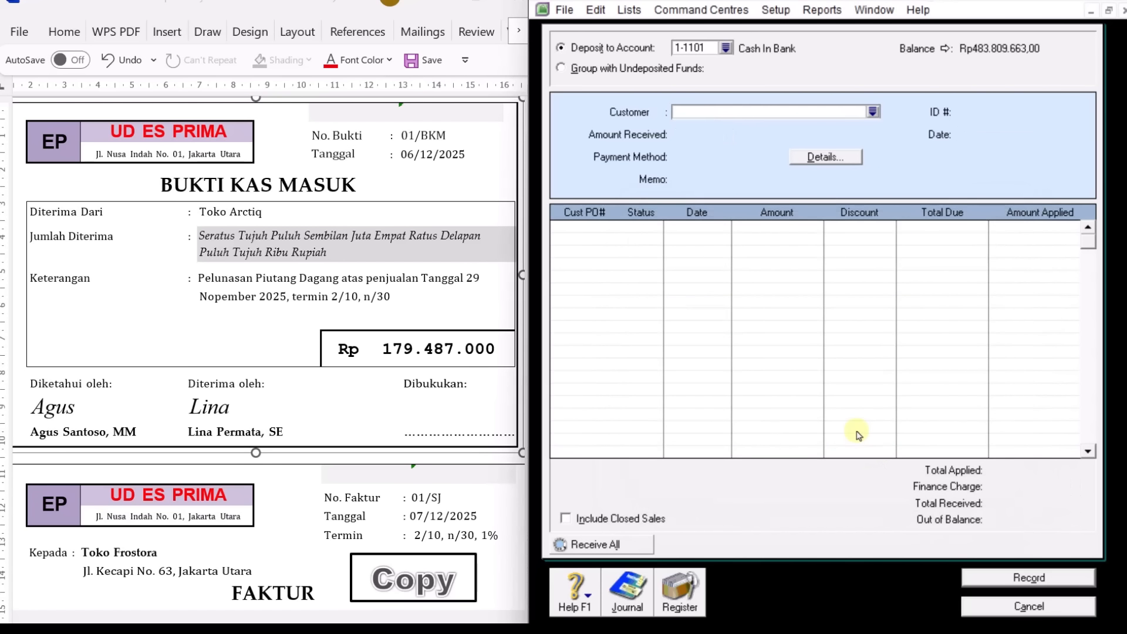
left_click(1021, 606)
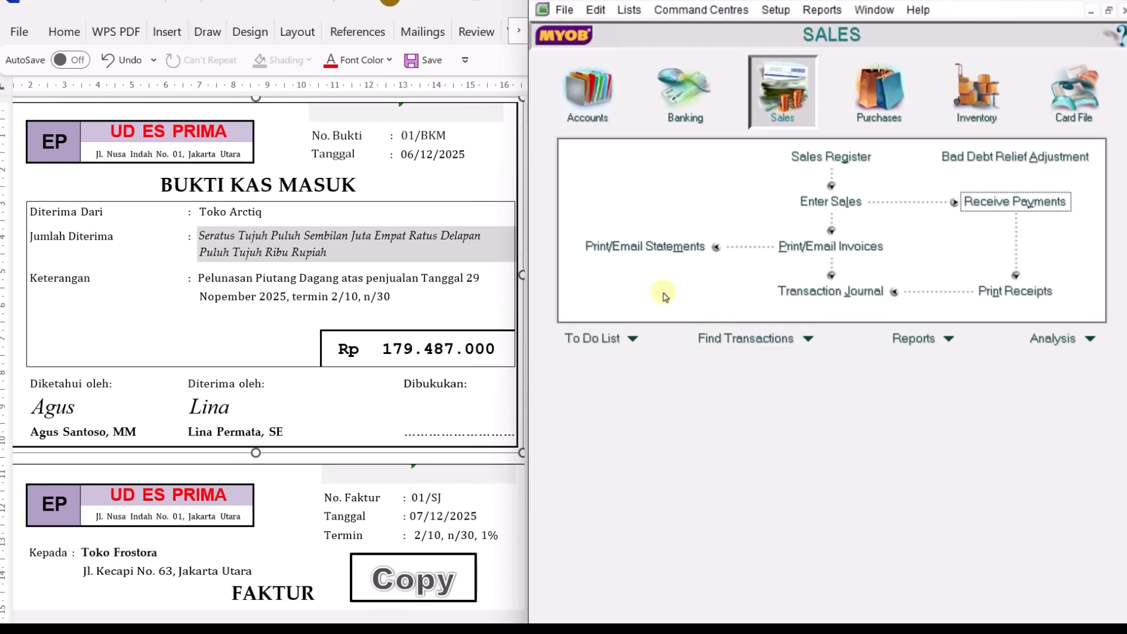
Find sales invoice 01/SJ in the Word document and open a new sales invoice in MYOB.
left_click(277, 334)
scroll(277, 333, "down", 5)
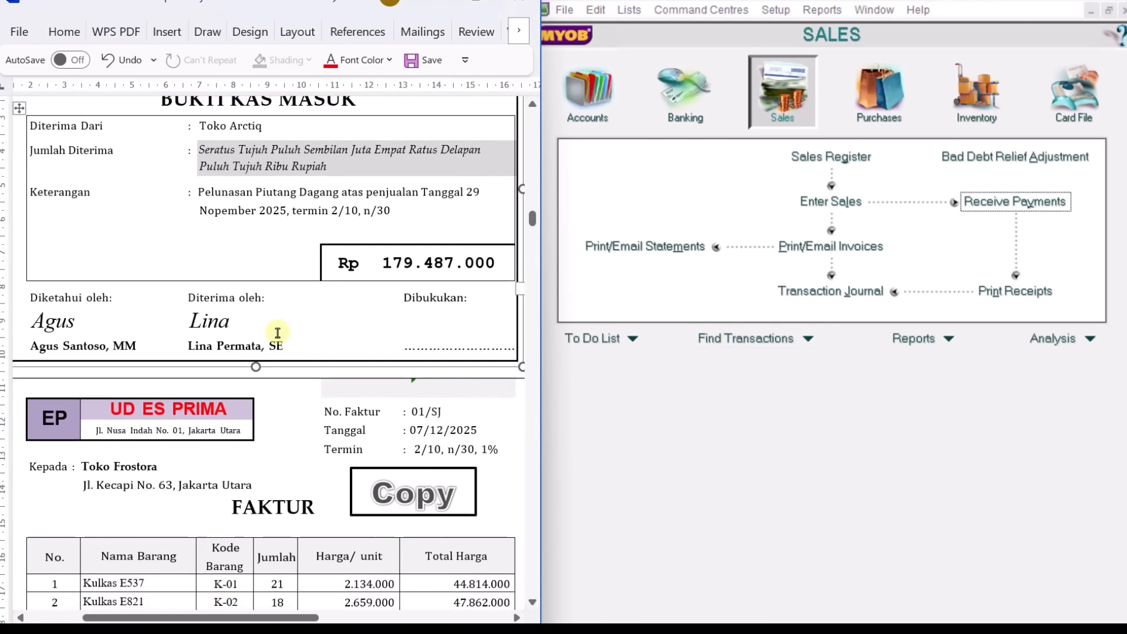
scroll(277, 333, "down", 2)
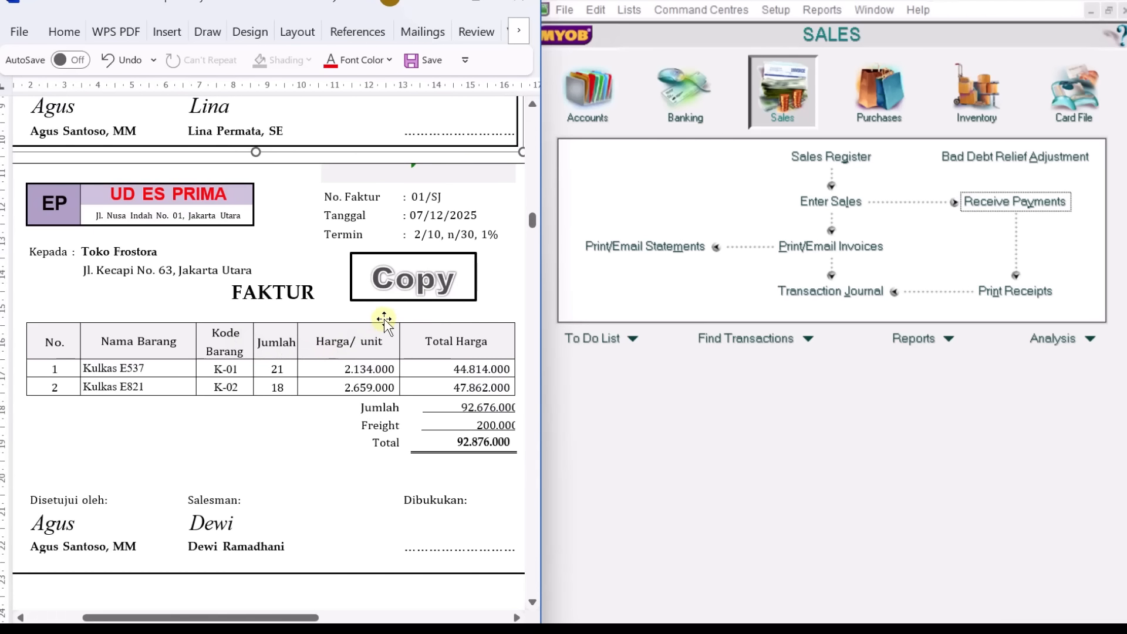
left_click(796, 111)
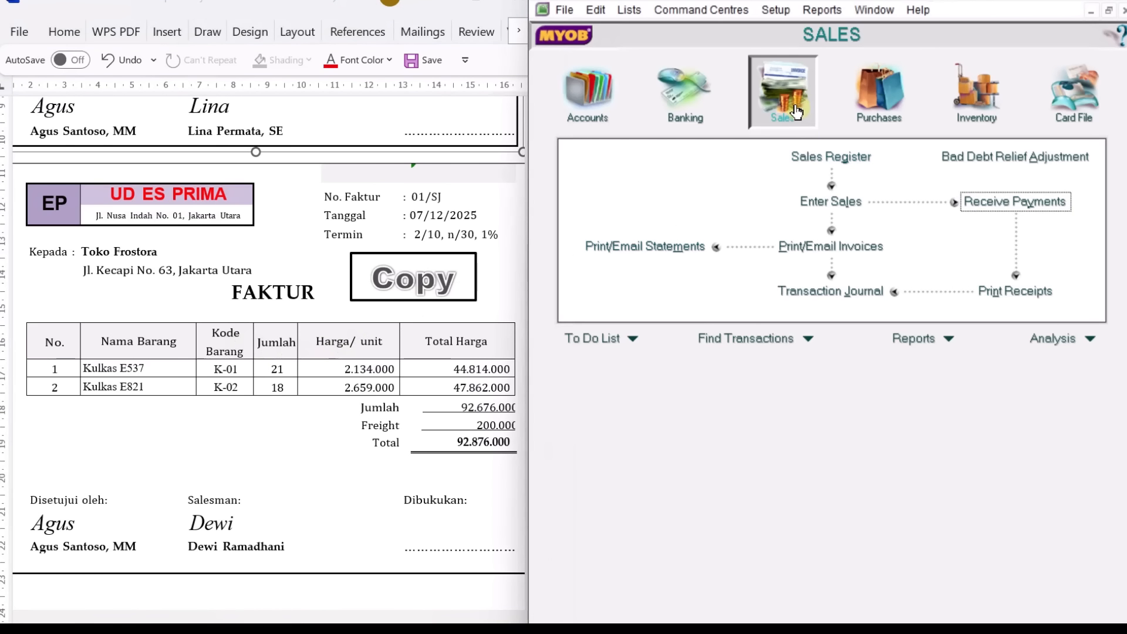
left_click(850, 205)
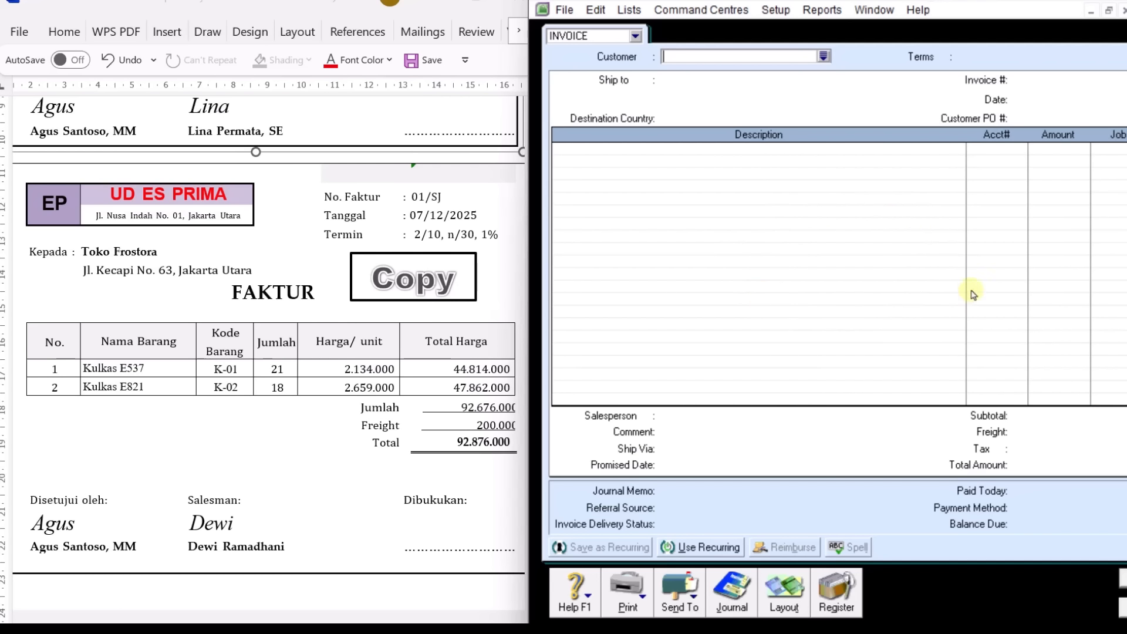
Switch the sales invoice to the Item layout and choose Toko Frostora as the customer.
left_click(791, 588)
left_click(677, 309)
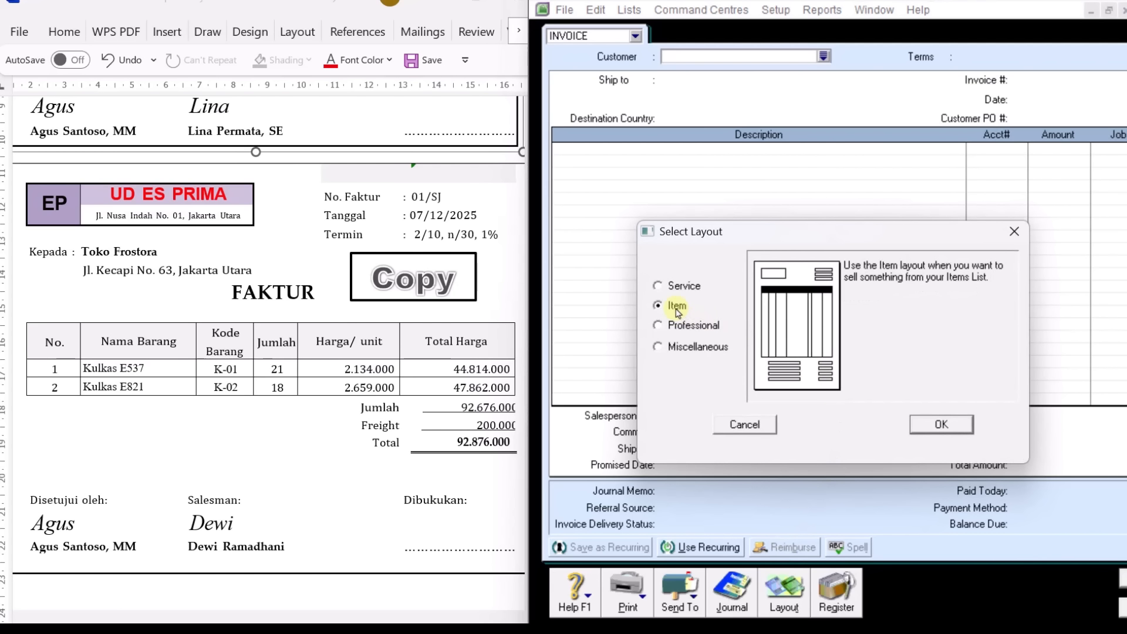
left_click(941, 425)
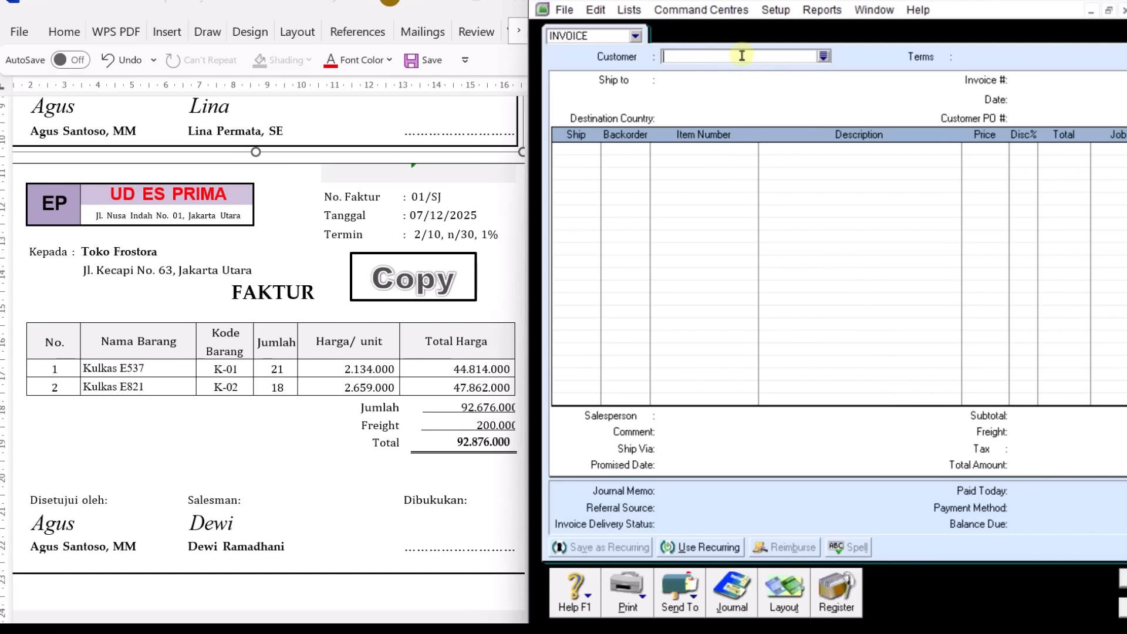
left_click(824, 56)
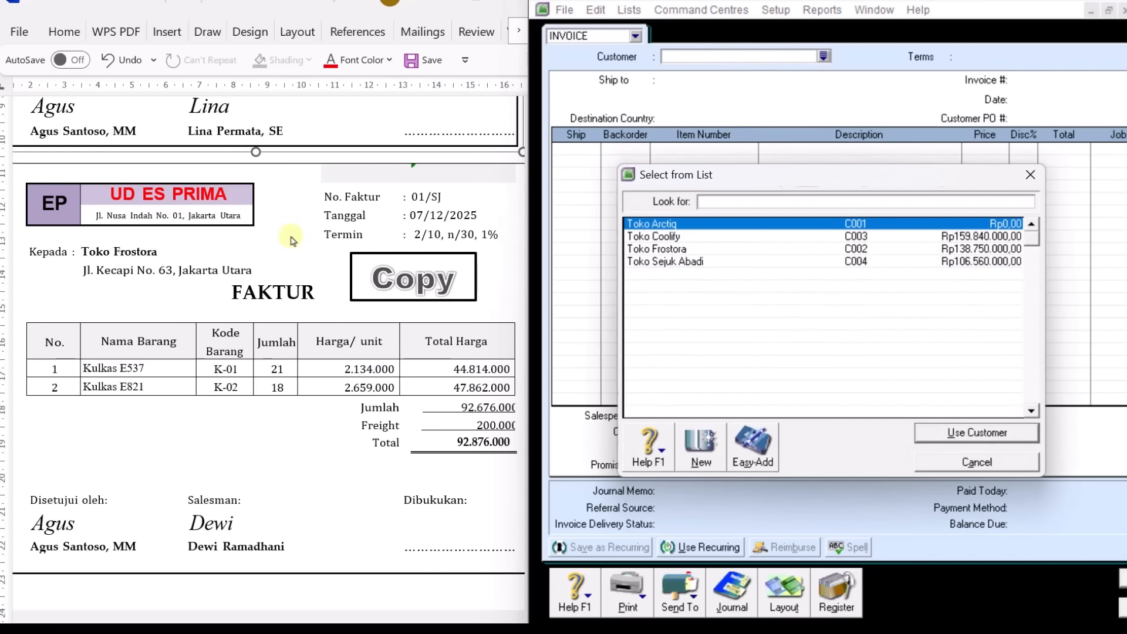
left_click(668, 249)
left_click(976, 433)
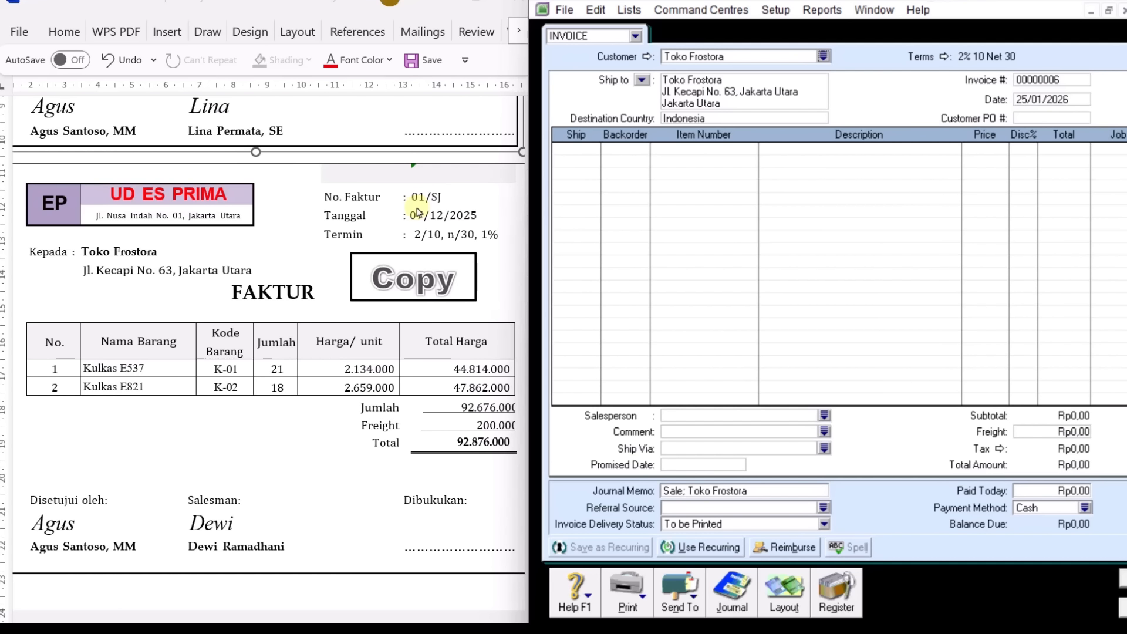
Set the sale's invoice number to 01/SJ and its date to 7/12/2025.
left_click(1047, 80)
type("01/SJ")
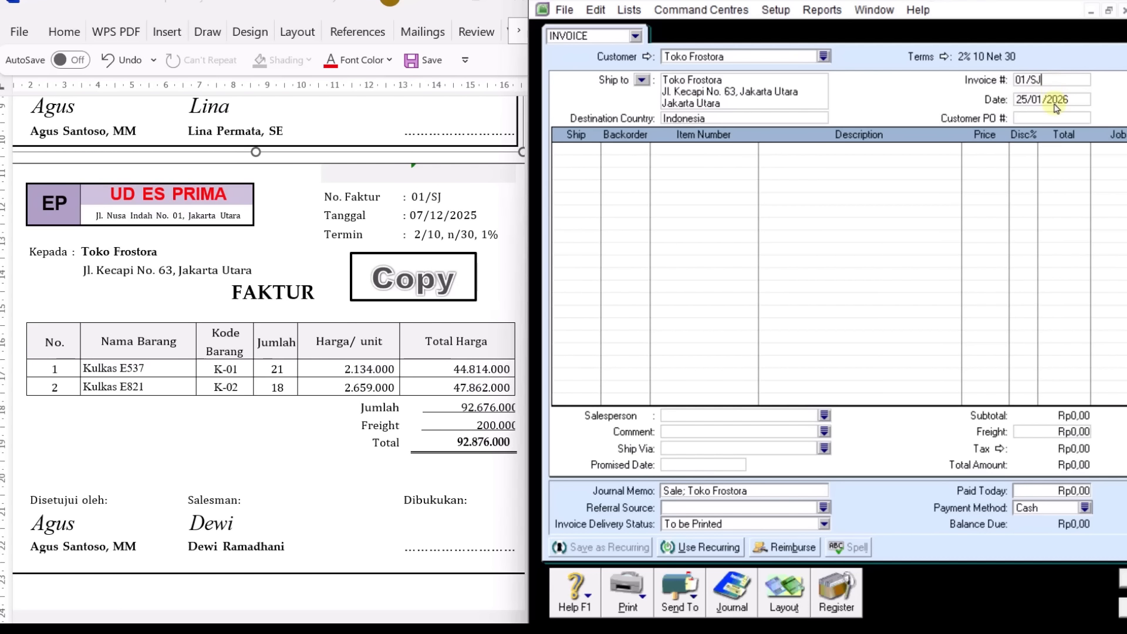
key("Tab")
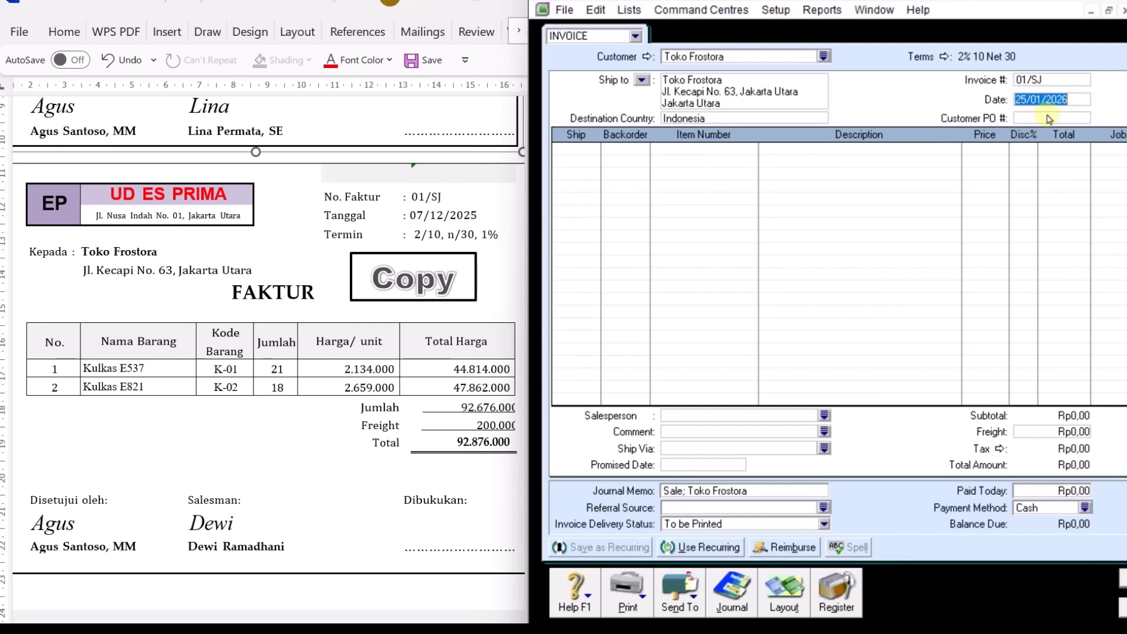
type("7/1")
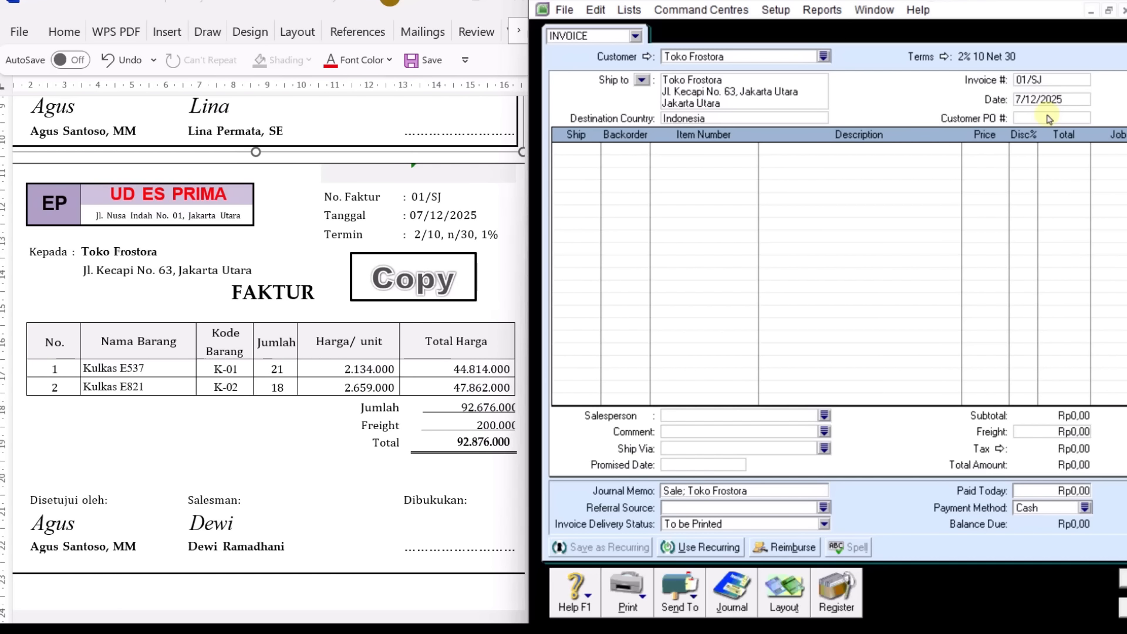
key("Tab")
Move and widen the MYOB window to reveal the invoice's Job and Tax columns, and check the item lines in the Word invoice.
left_click_drag(963, 32, 889, 33)
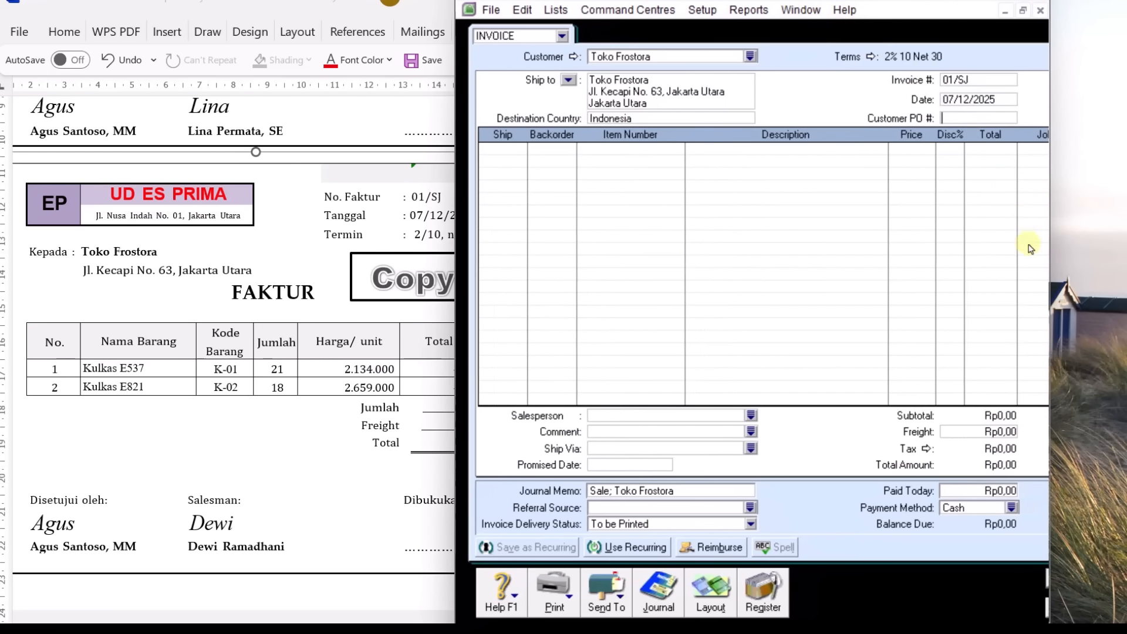
left_click_drag(1050, 268, 1126, 215)
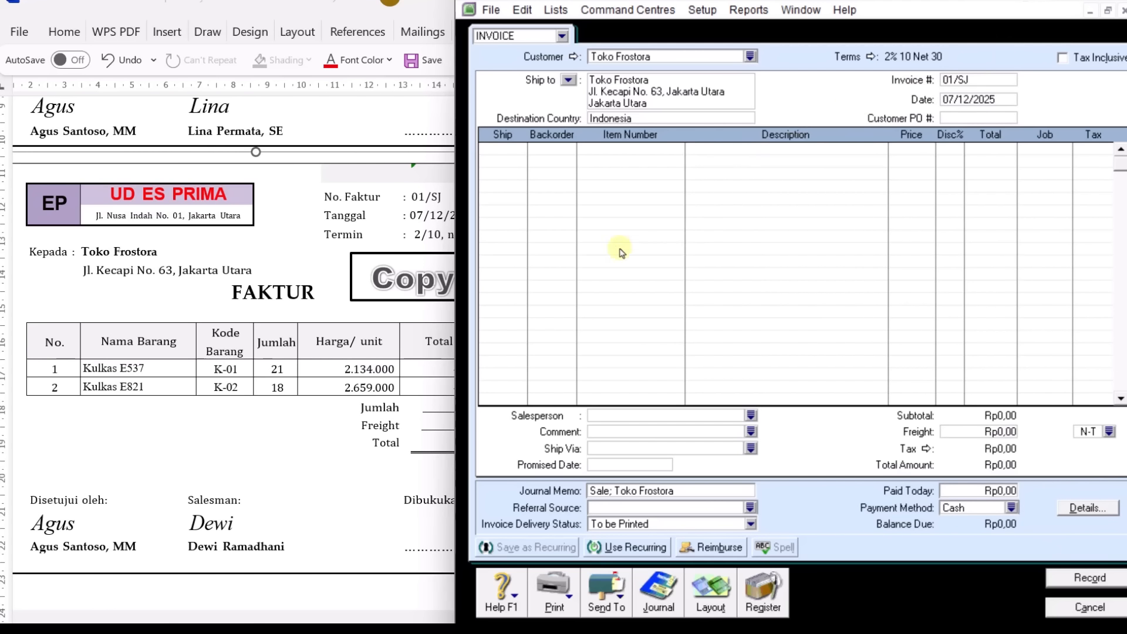
left_click(302, 226)
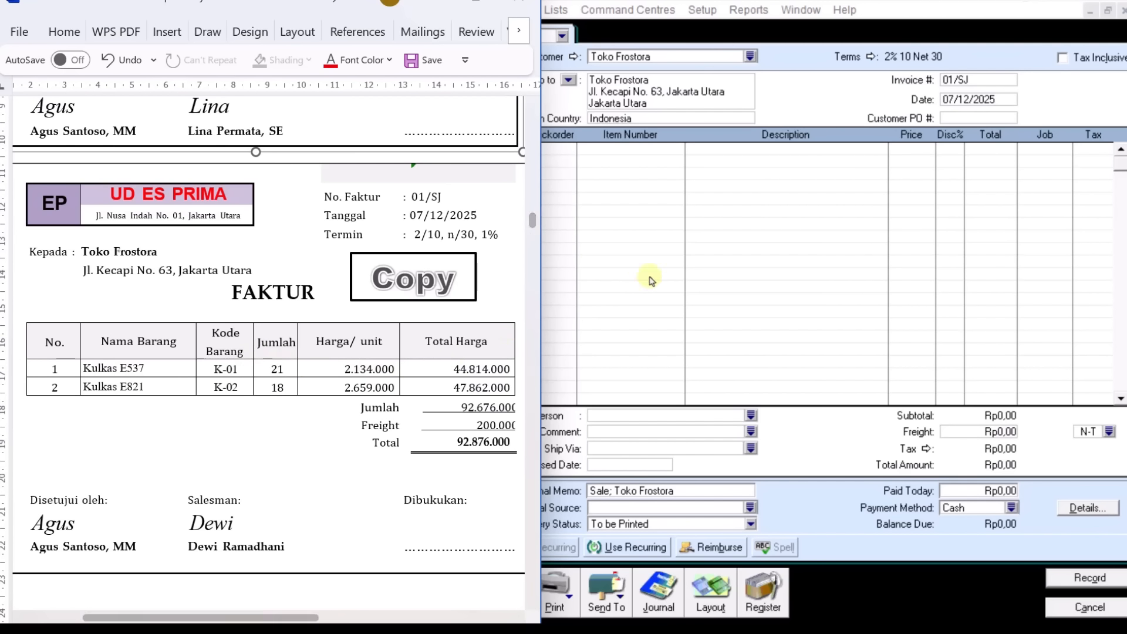
left_click(628, 263)
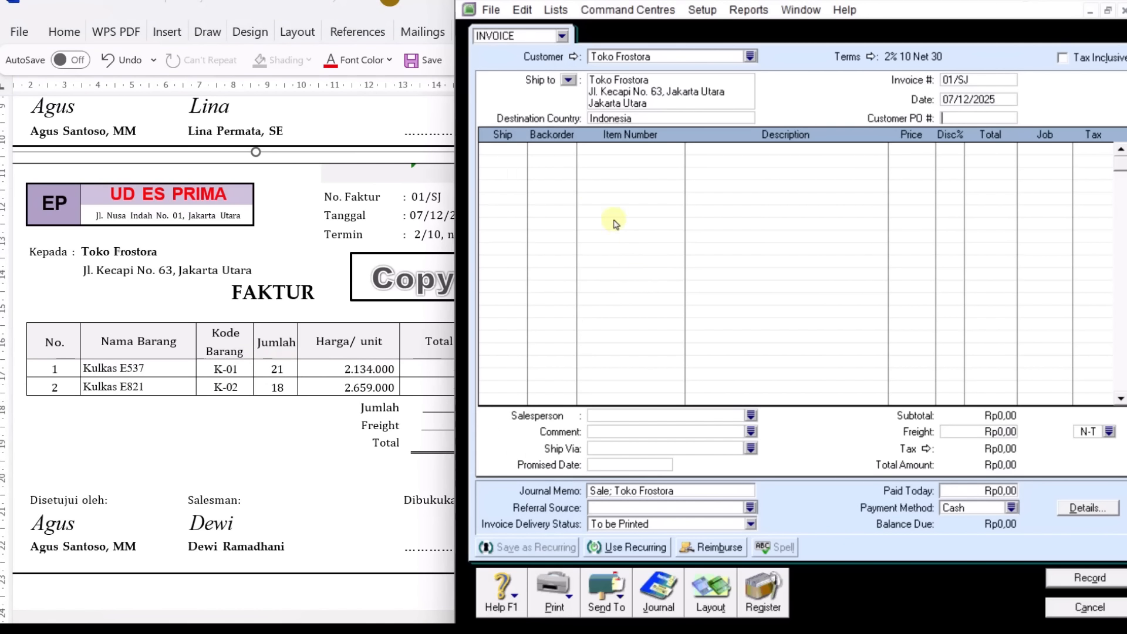
Enter the first invoice line with 21 units of item K-01 Kulkas E537 at a unit price of Rp2.134.000.
left_click(514, 151)
key("Tab")
key("Tab")
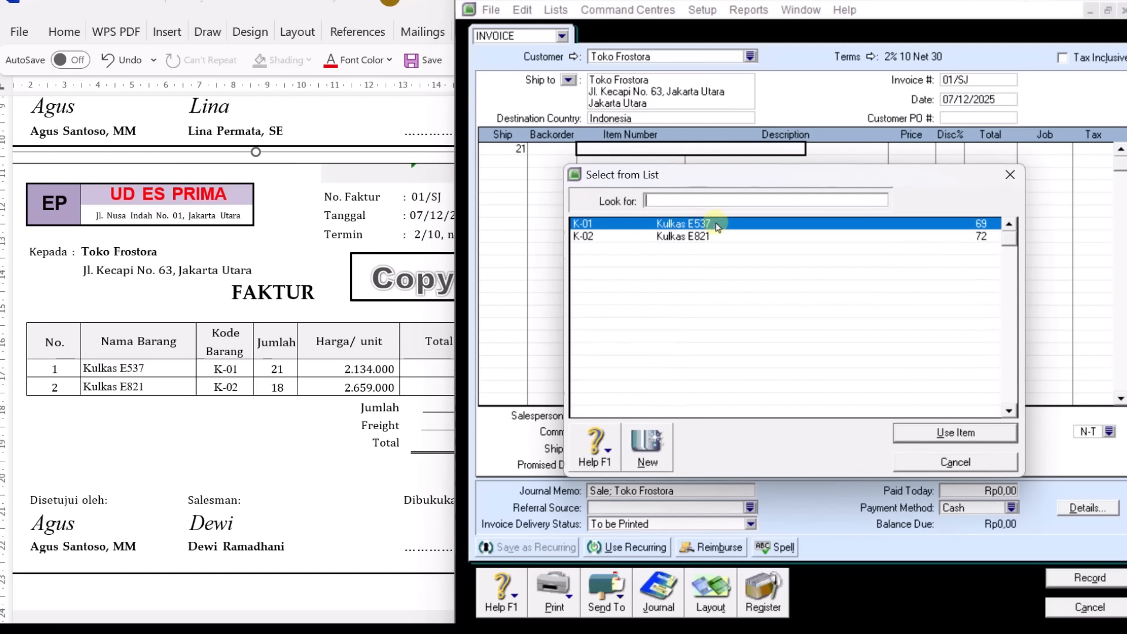
left_click(973, 434)
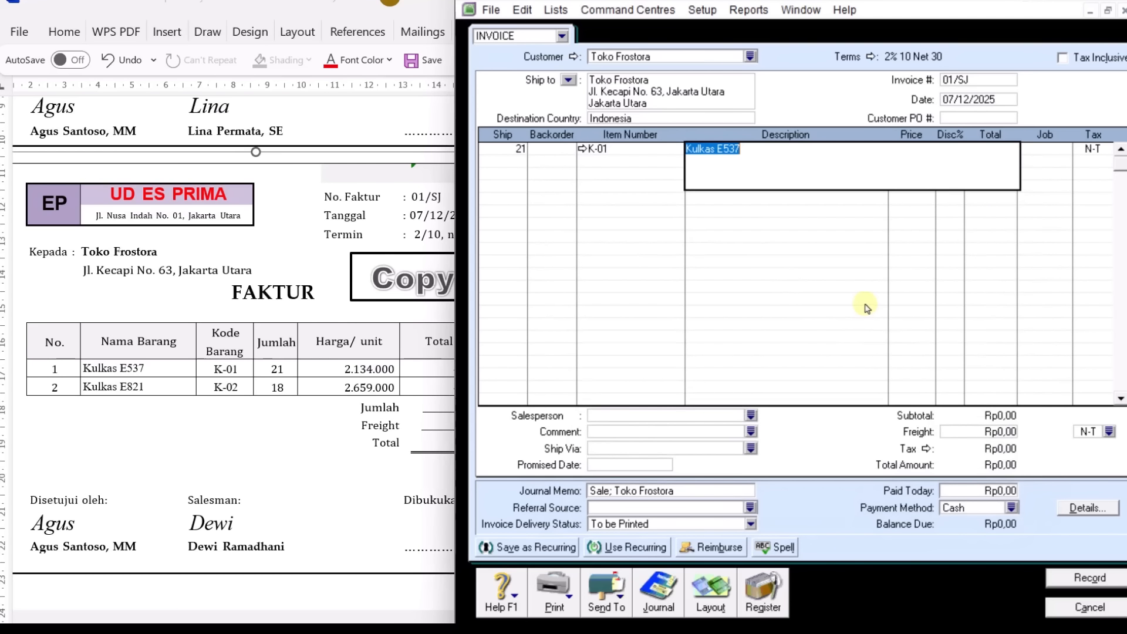
key("Tab")
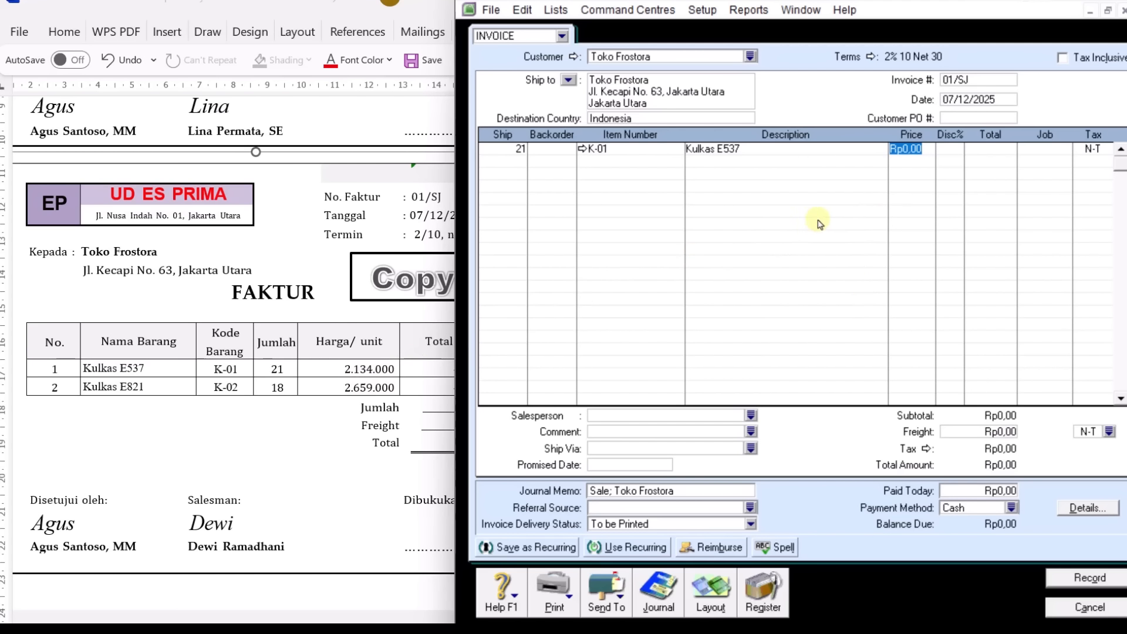
type("2134")
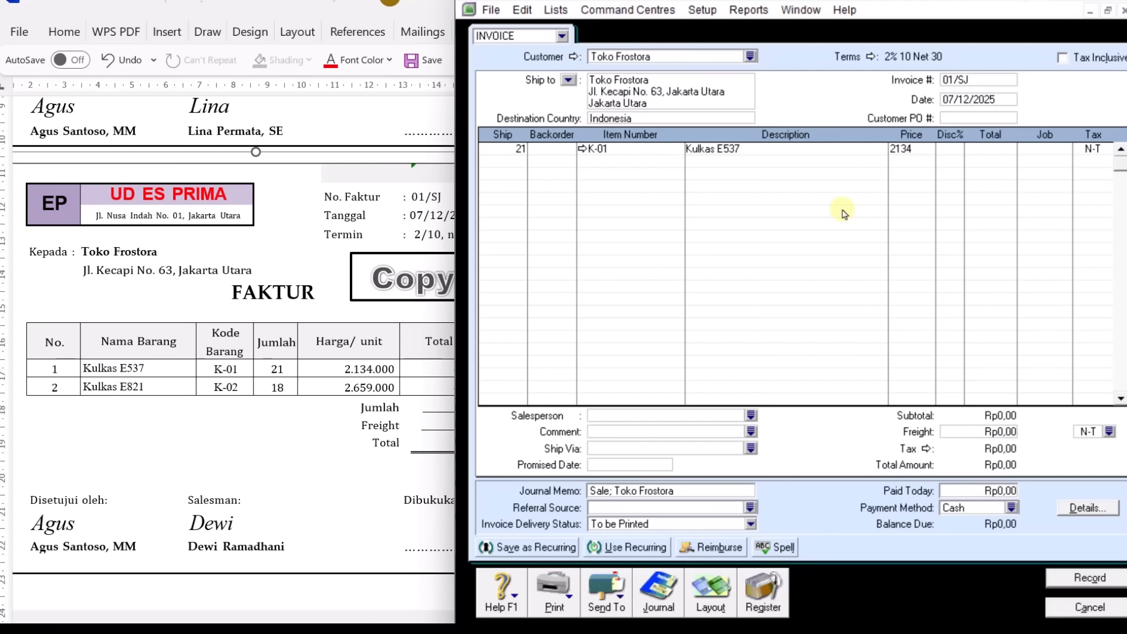
type("000")
key("Tab")
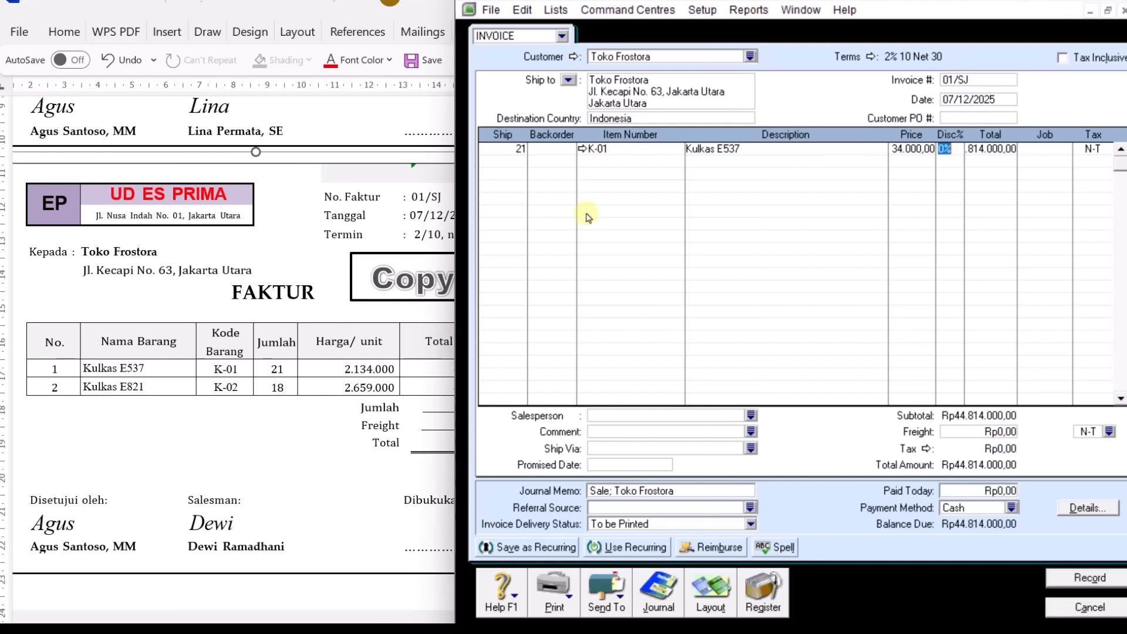
Add a second invoice line with 18 units of item K-02 Kulkas E821 at a unit price of Rp2.659.000.
left_click(520, 165)
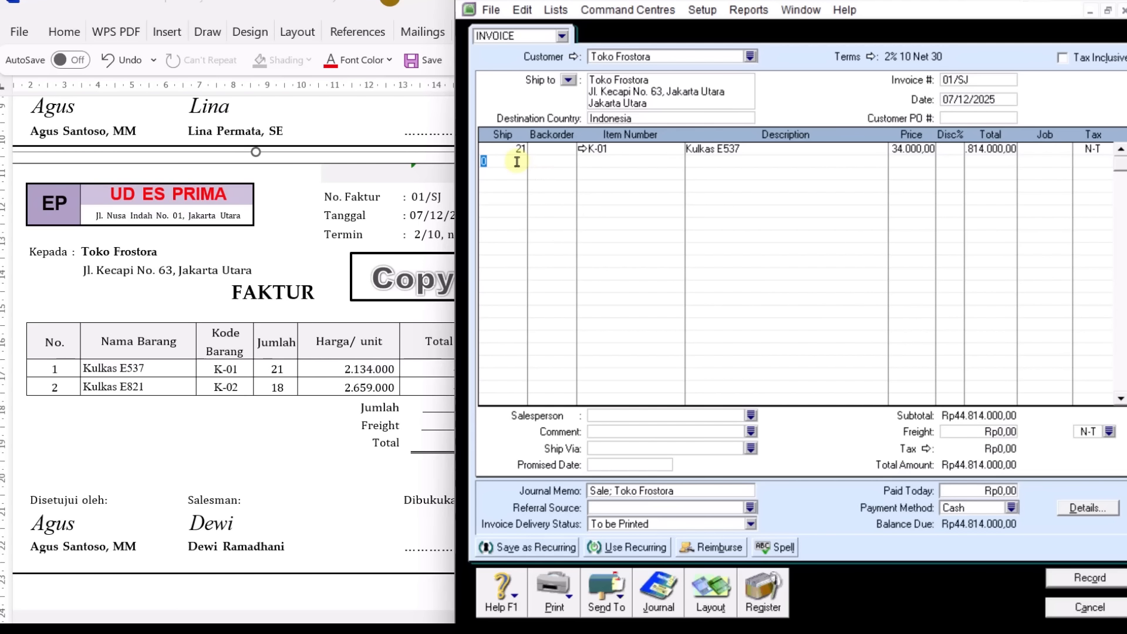
key("Tab")
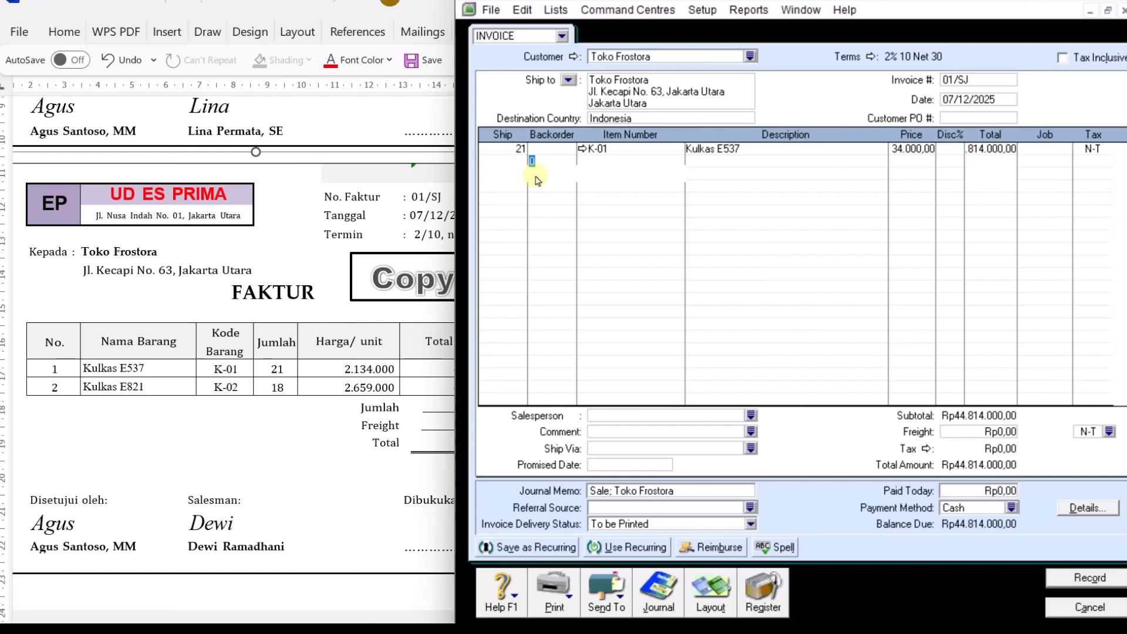
key("Tab")
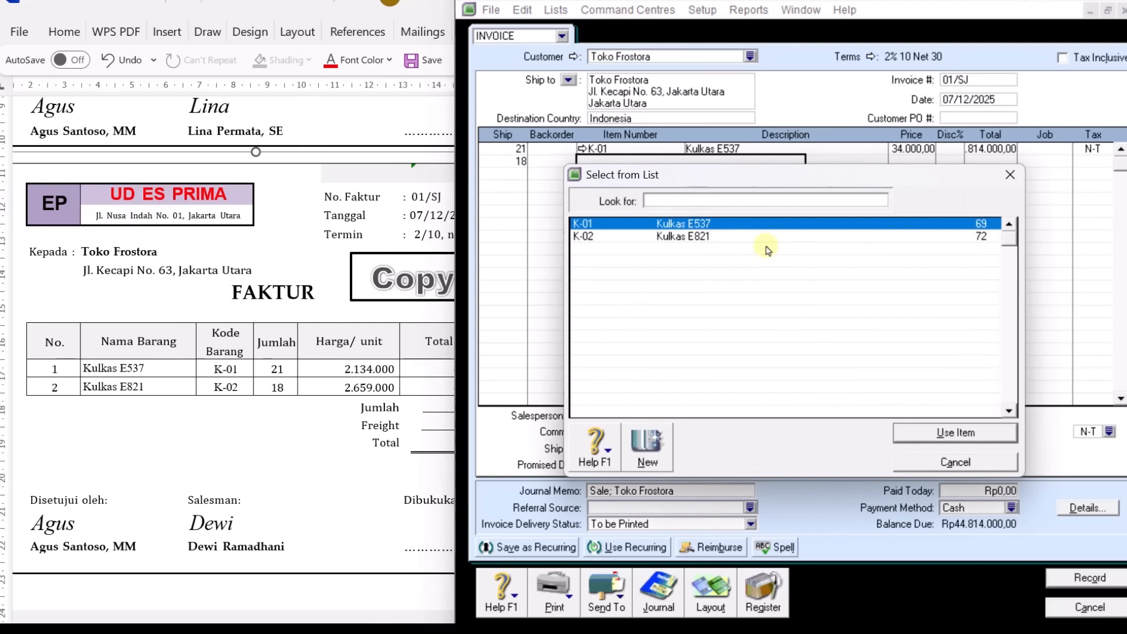
left_click(720, 237)
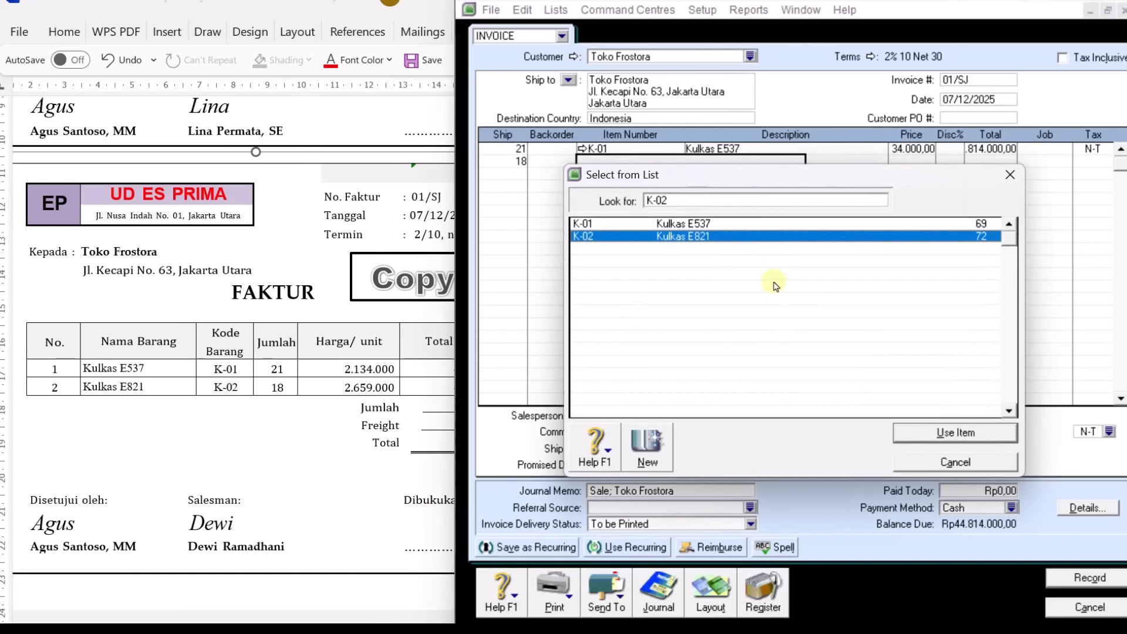
left_click(969, 434)
key("Tab")
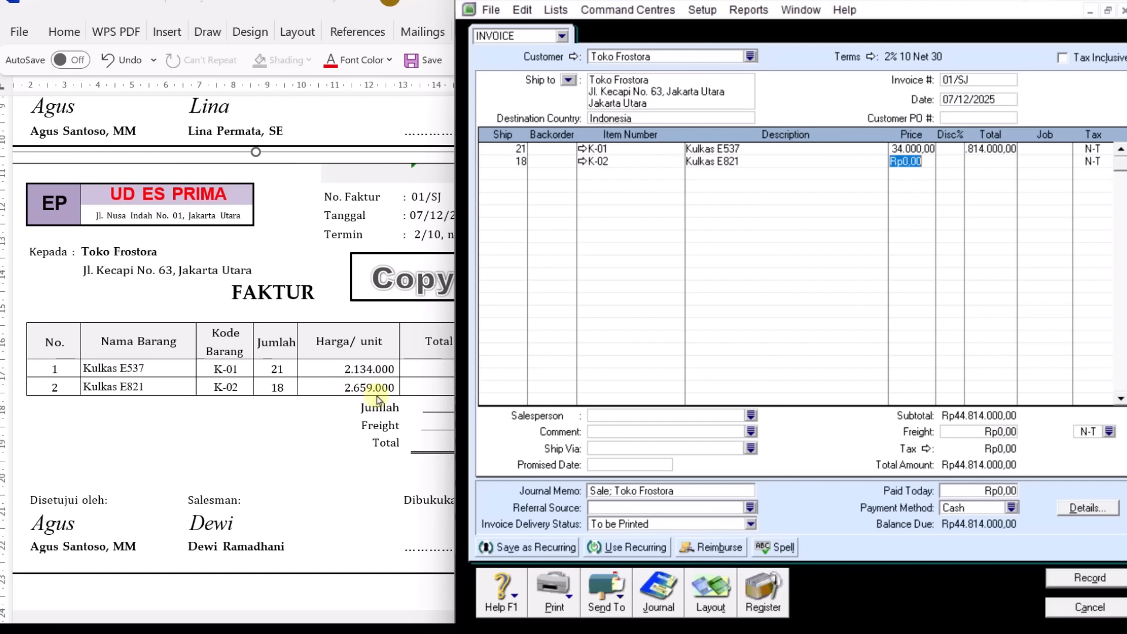
type("2659000")
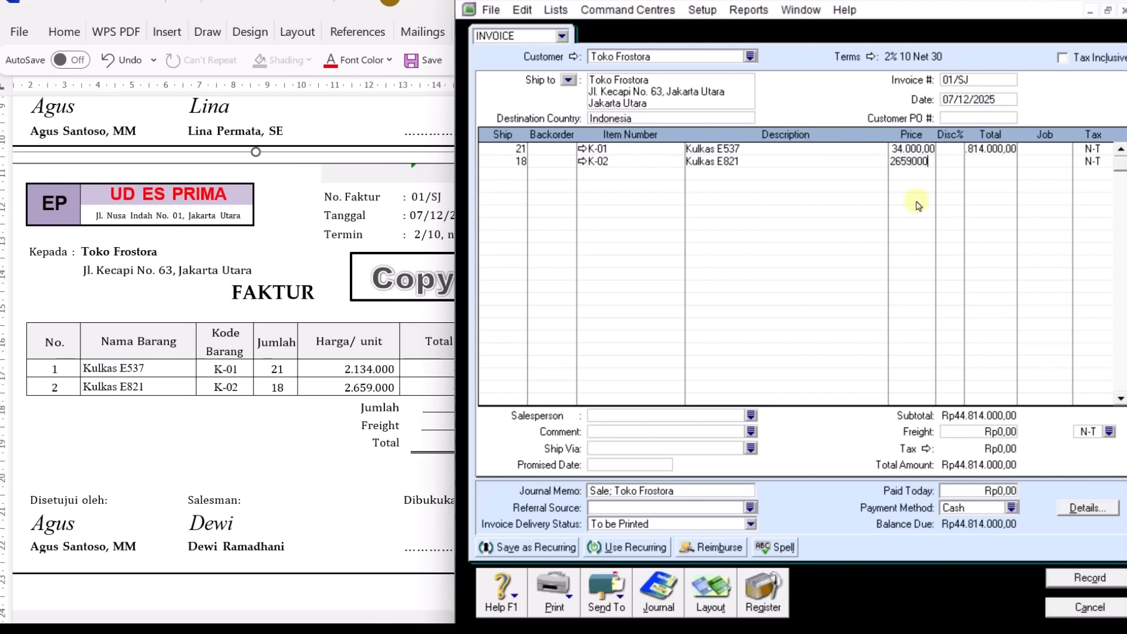
key("Tab")
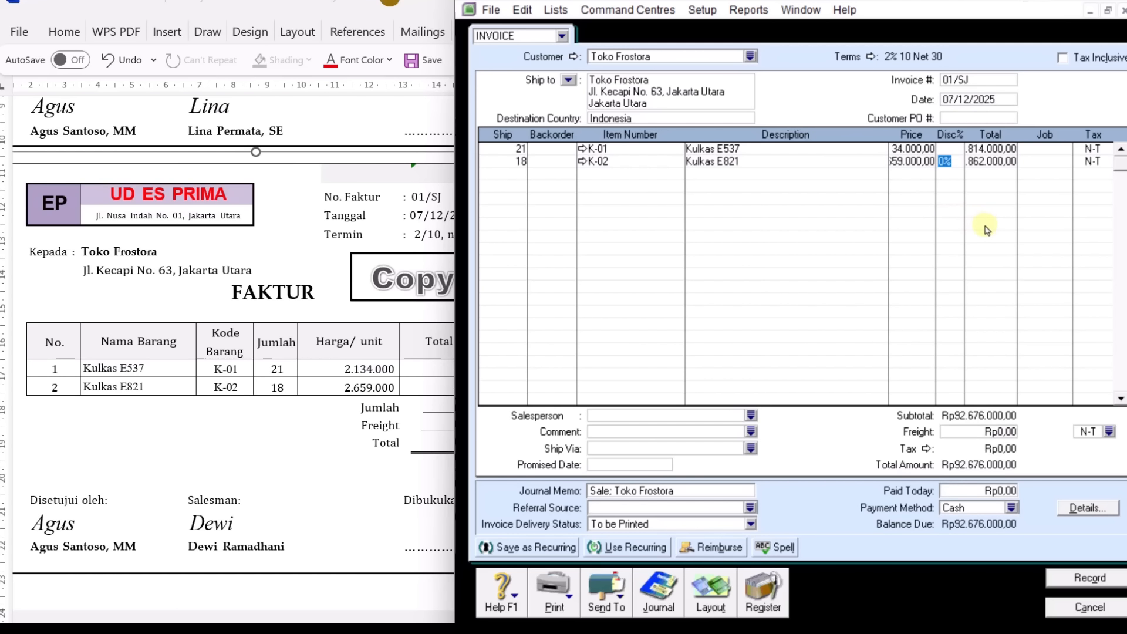
key("Tab")
Check the freight charge on the Word invoice and set the sale's freight to Rp200.000.
left_click(286, 422)
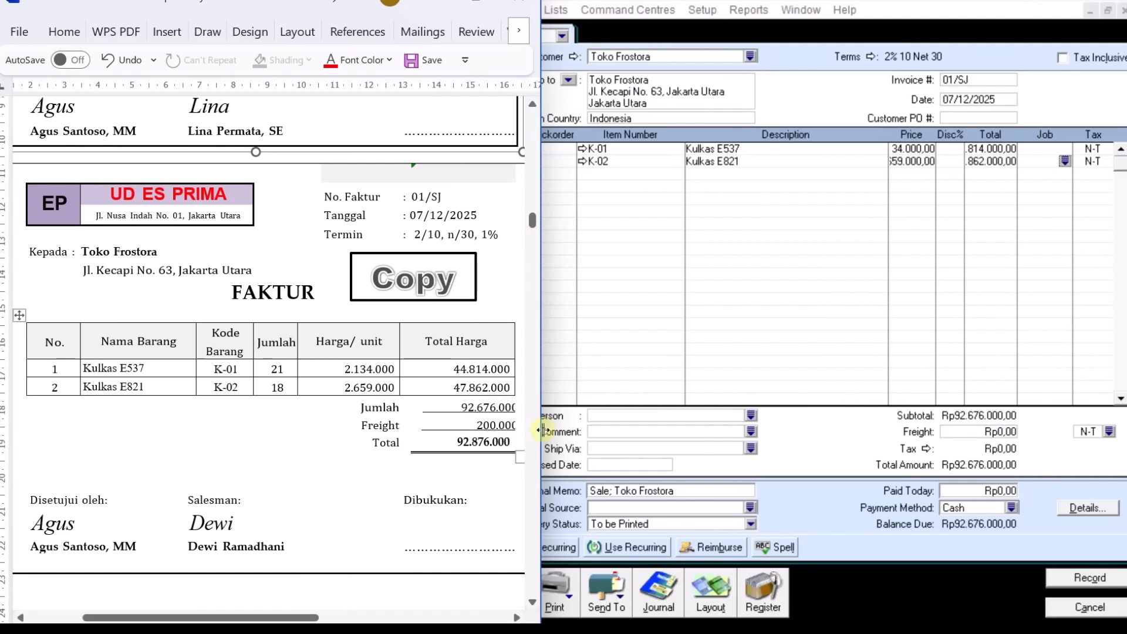
left_click(975, 432)
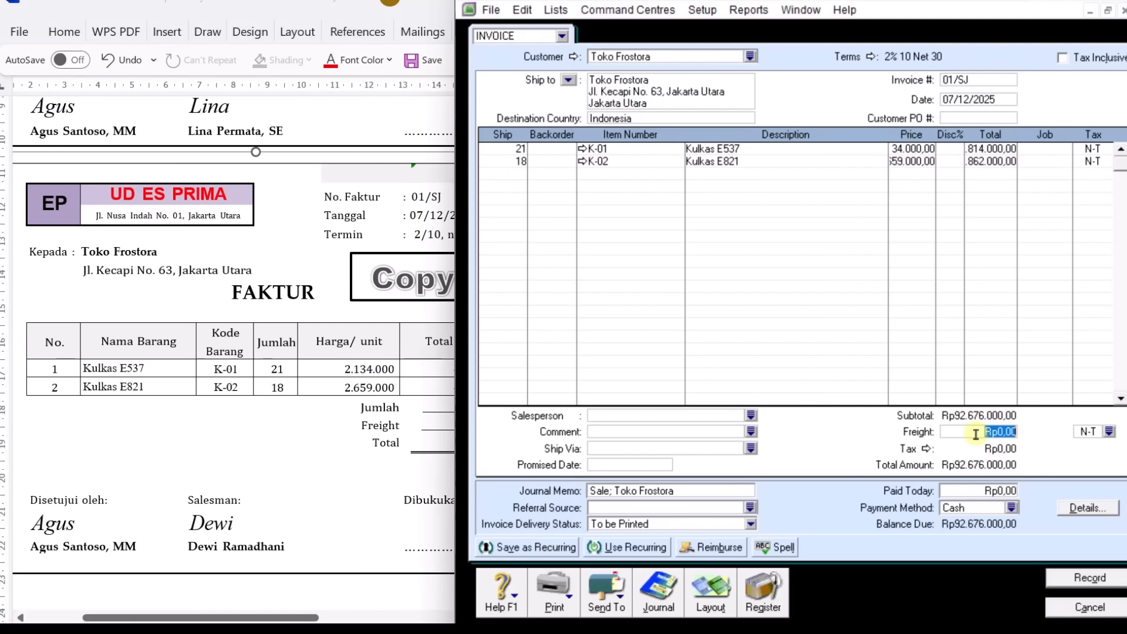
type("200.00")
key("Tab")
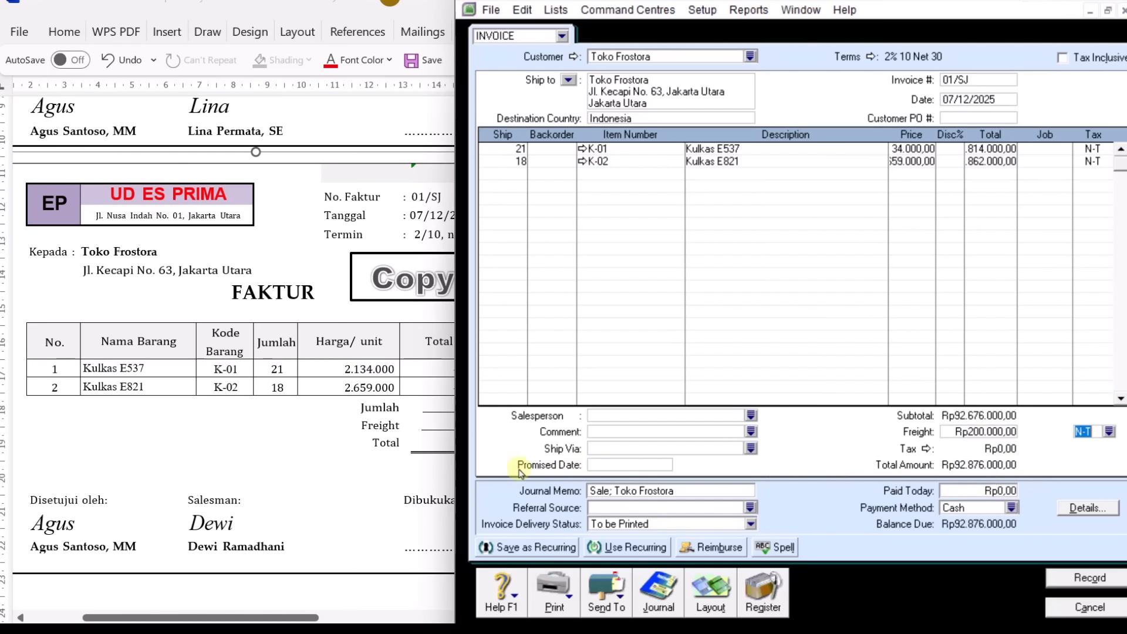
Check the total against the Word invoice, record sale 01/SJ while ignoring all spelling suggestions, and close the sales entry form.
left_click(426, 475)
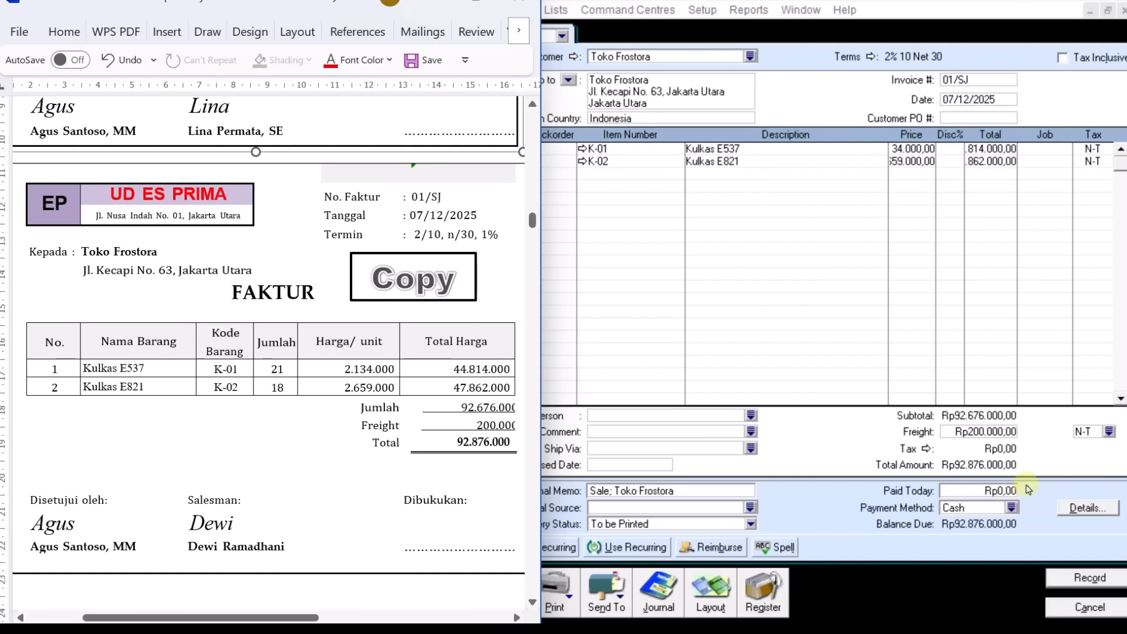
left_click(1101, 579)
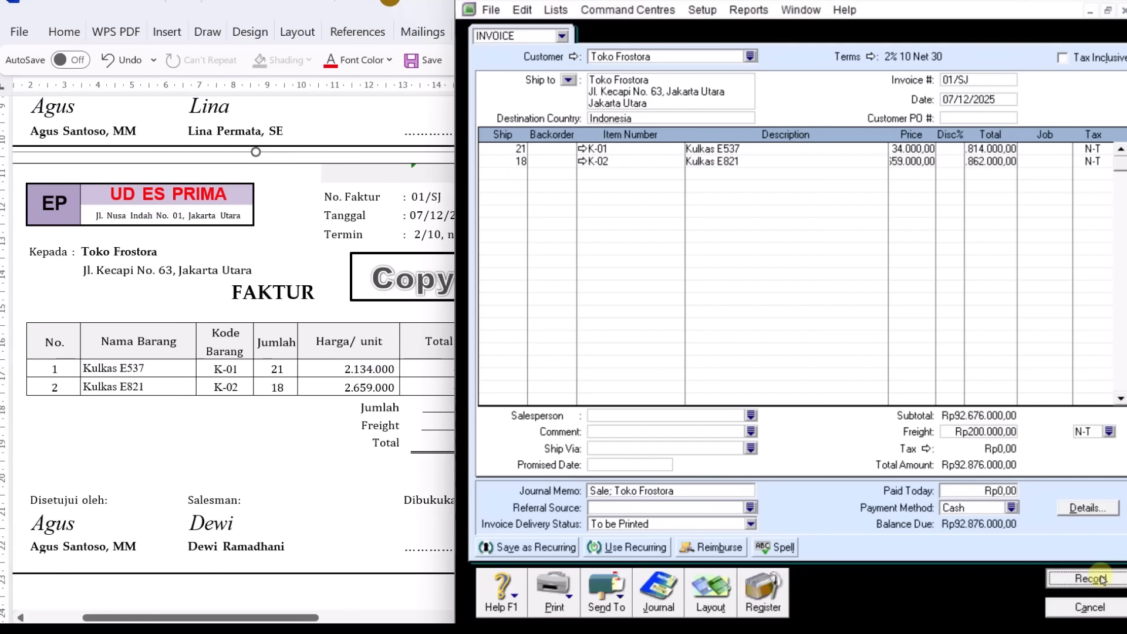
left_click(713, 343)
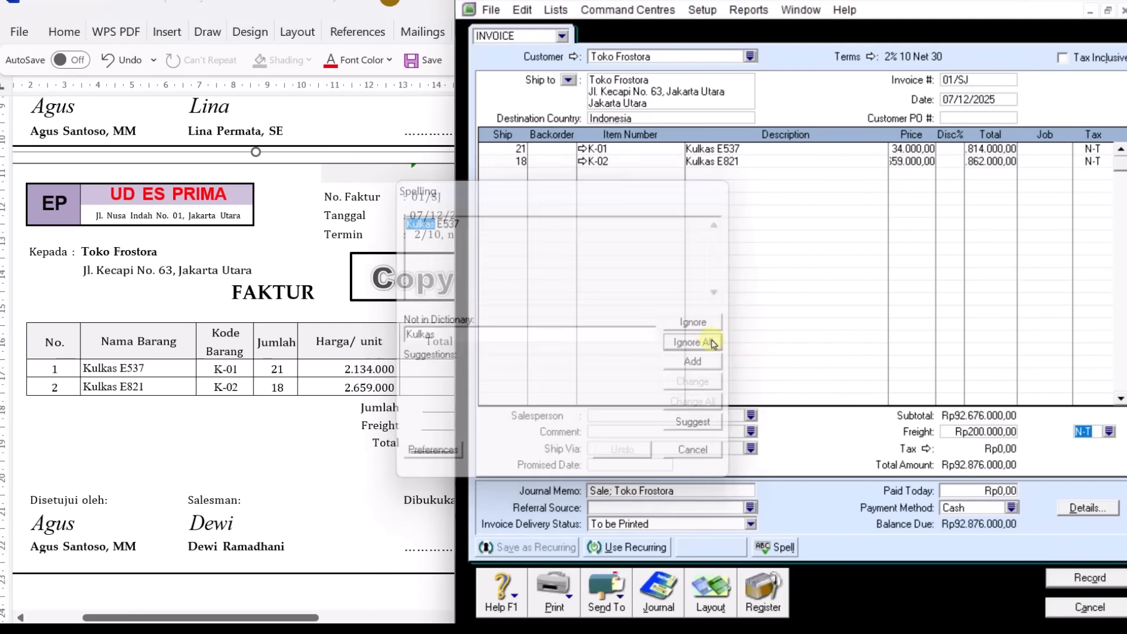
left_click(1091, 607)
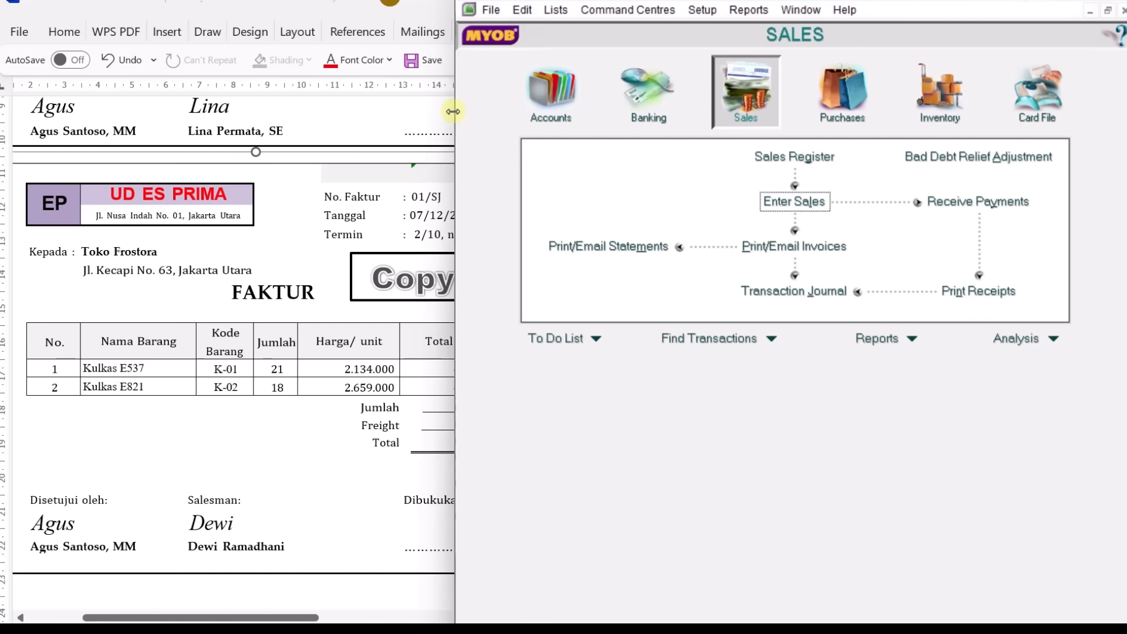
Bring up credit note 01/NK in the Word document and start a new sales invoice for customer Toko Frostora.
left_click_drag(452, 111, 538, 112)
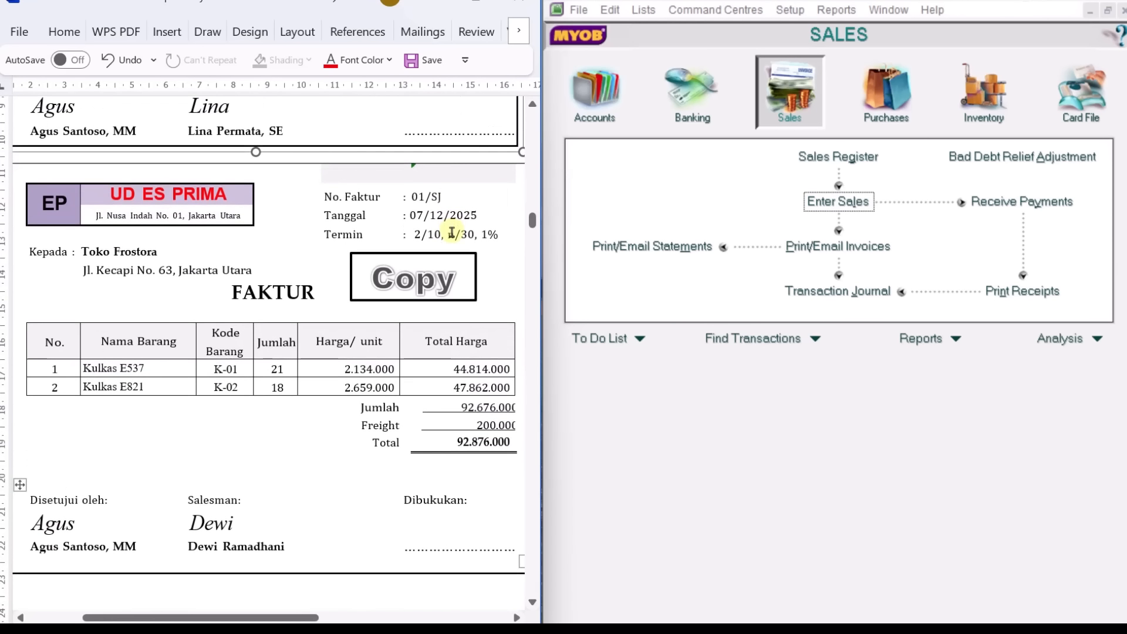
scroll(451, 233, "down", 12)
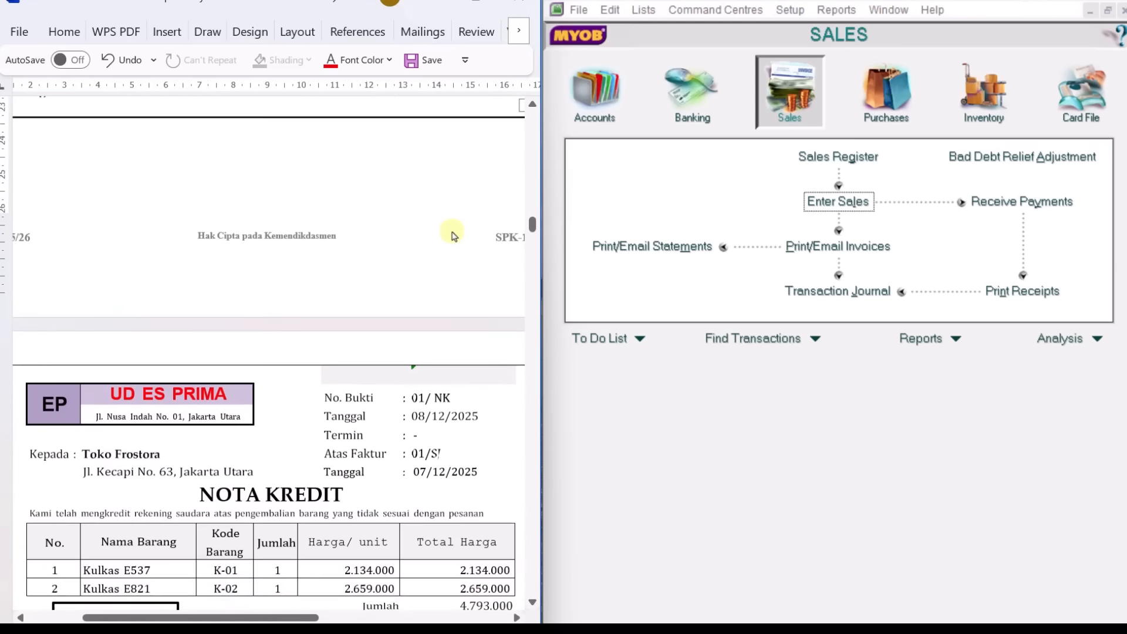
scroll(451, 233, "down", 4)
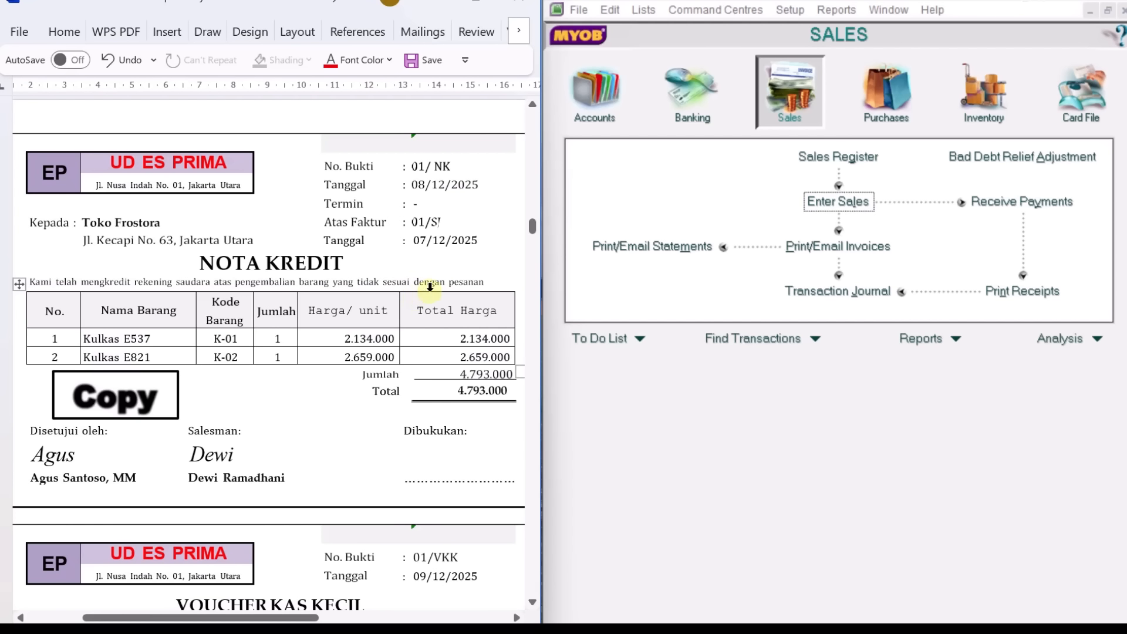
left_click(789, 106)
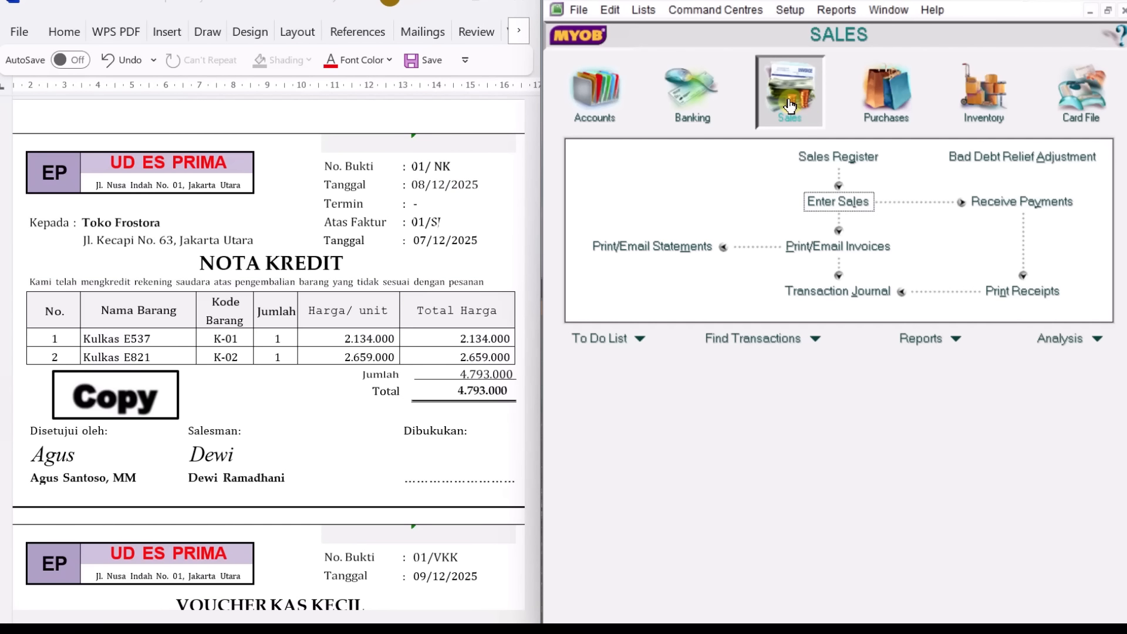
left_click(857, 201)
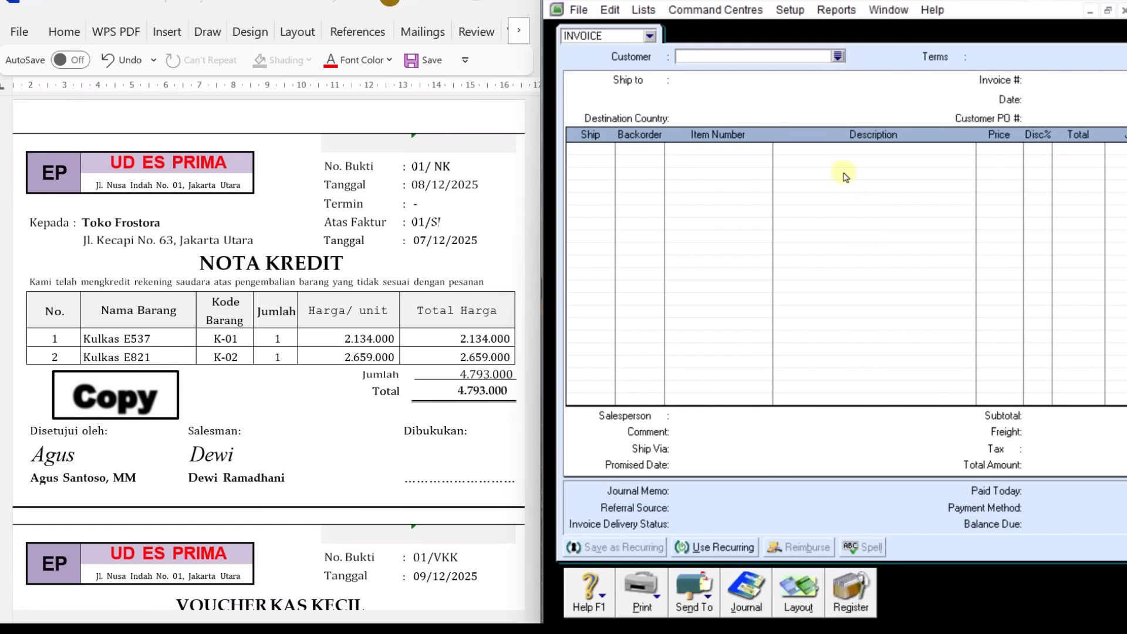
left_click(838, 57)
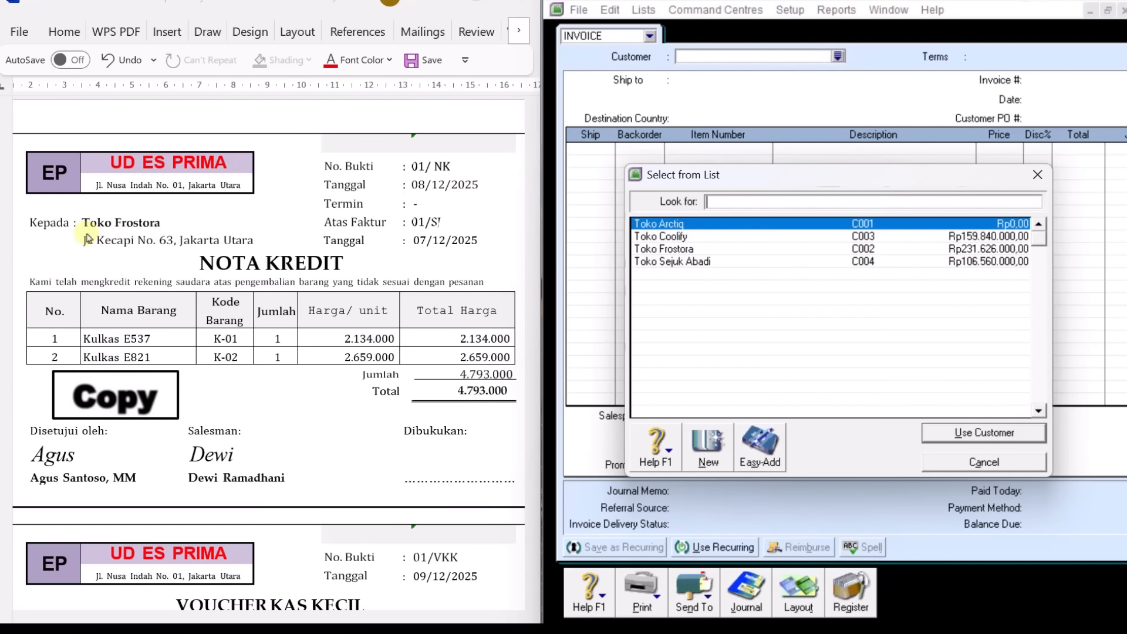
left_click(669, 253)
left_click(968, 433)
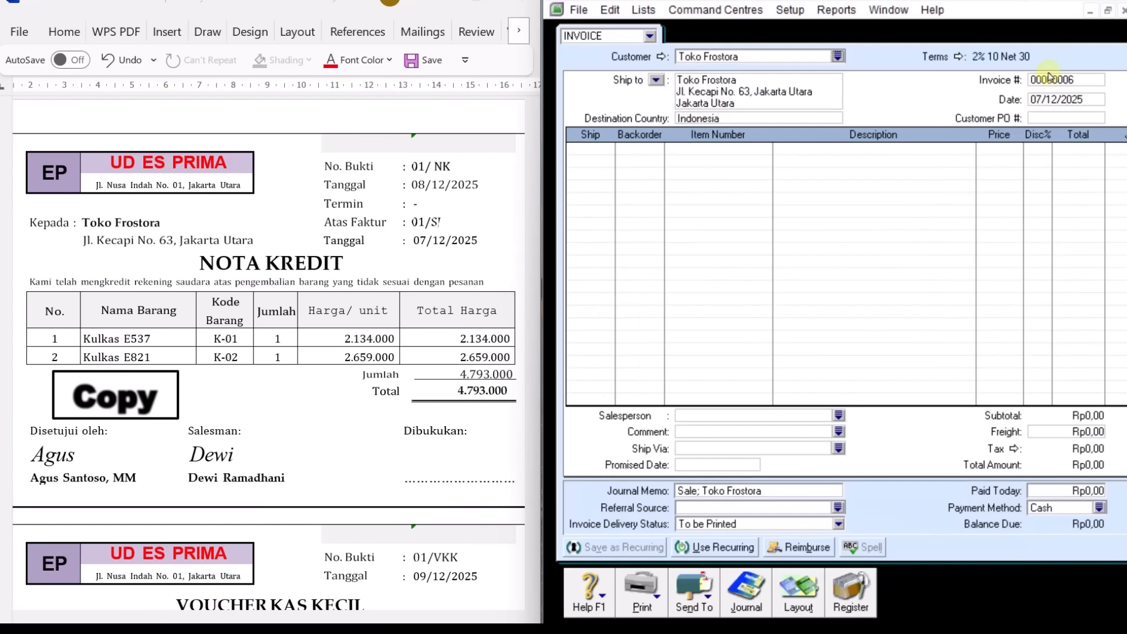
Set the sale's invoice number to 01/NK and its date to 8/12/2025, following the credit note.
left_click(436, 176)
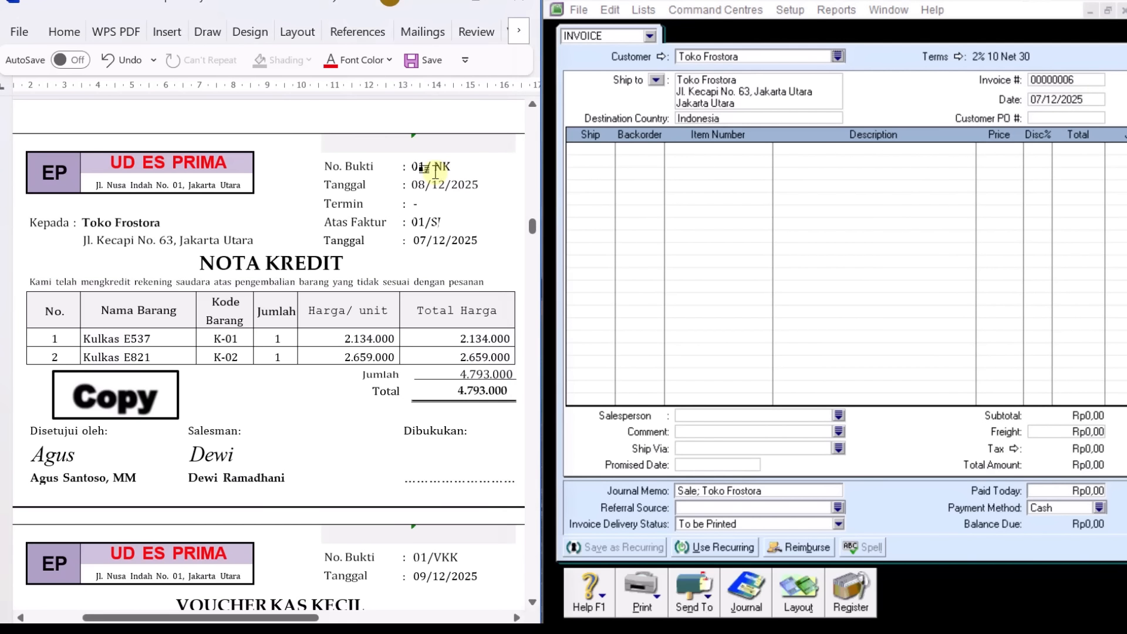
left_click(1066, 85)
type("01/NK")
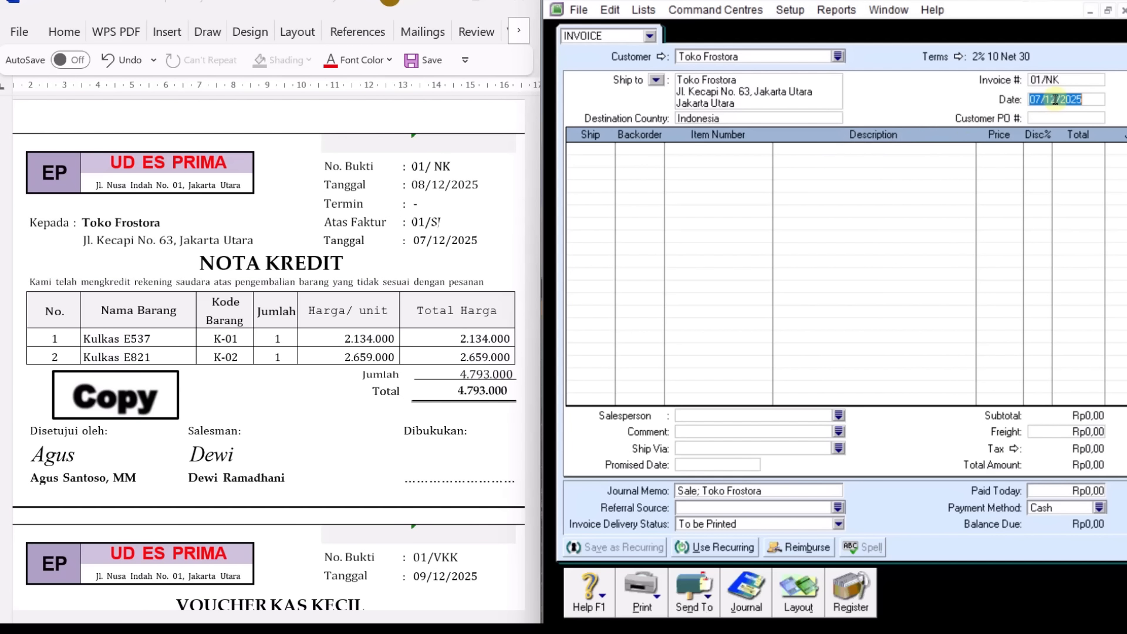
key("Tab")
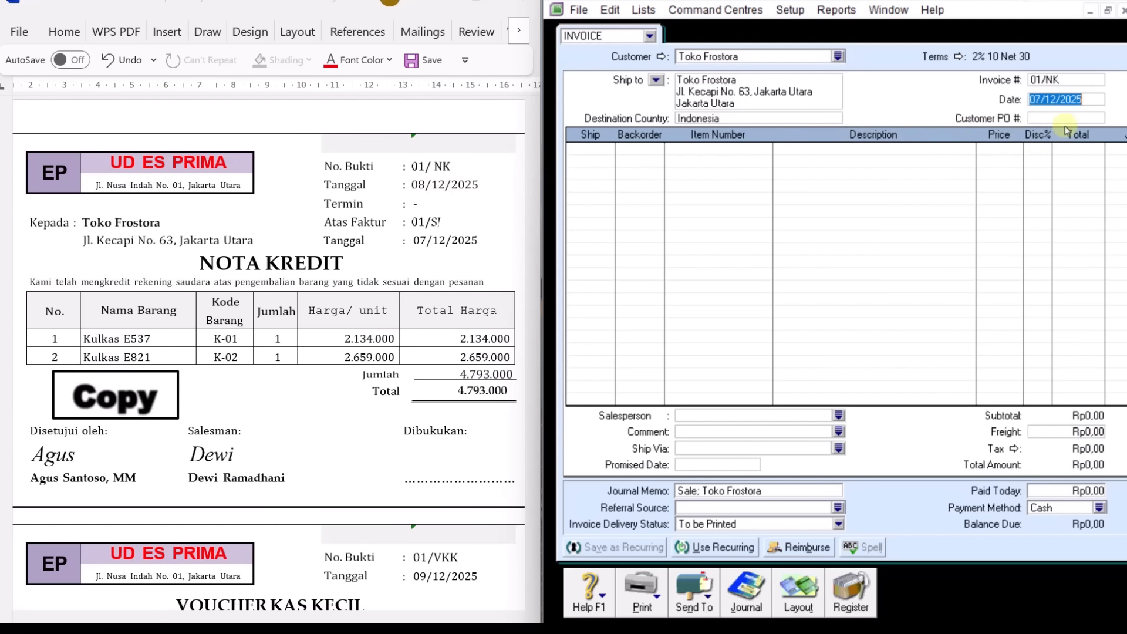
type("8")
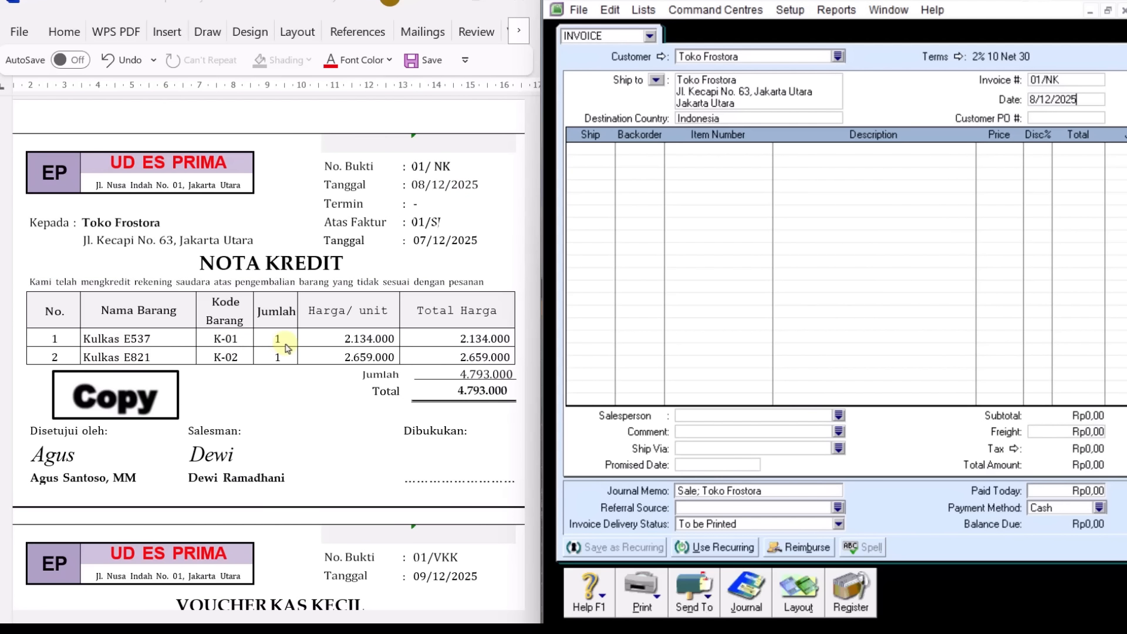
Enter the first return line with -1 unit of item K-01 Kulkas E537 at a unit price of Rp2.134.000.
left_click(602, 152)
key("BackSpace")
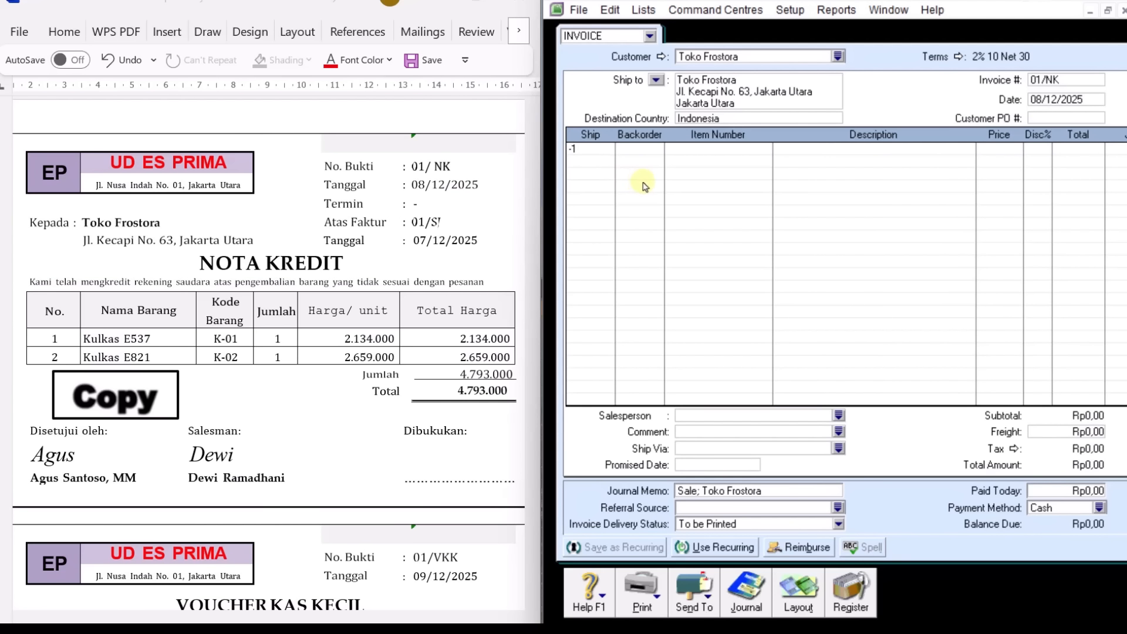
key("Tab")
key("Tab")
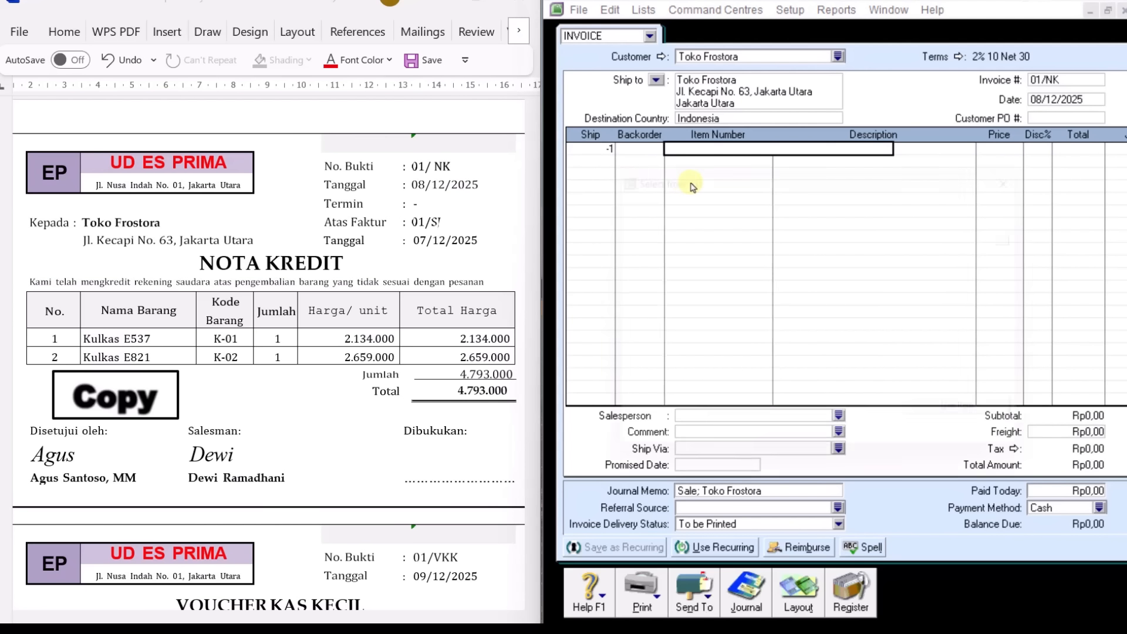
key("Tab")
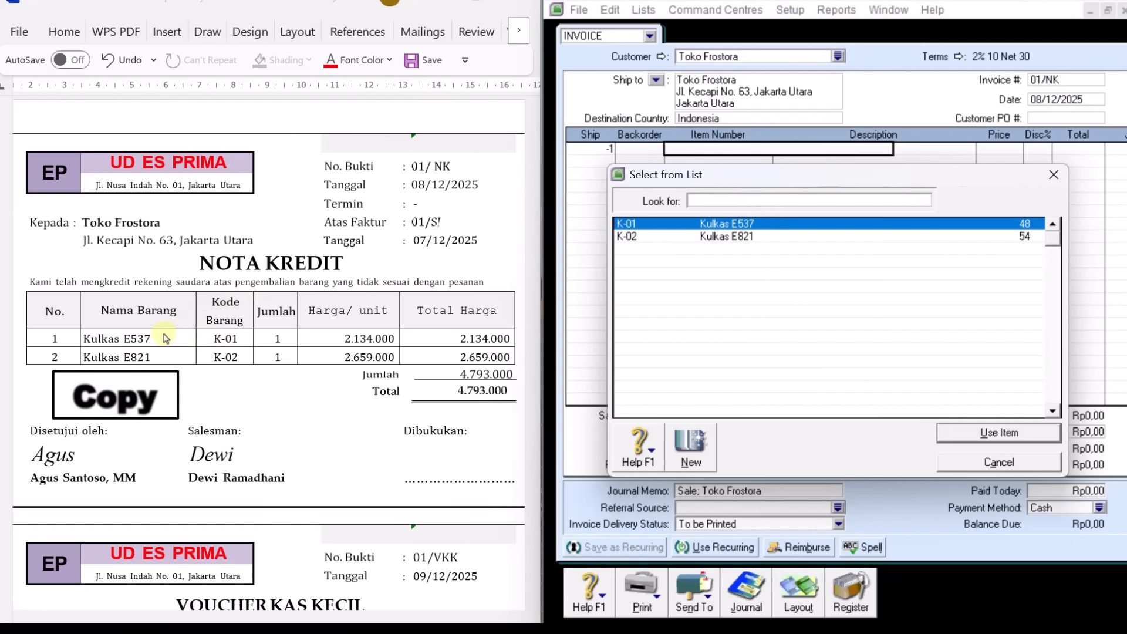
left_click(765, 229)
left_click(1031, 436)
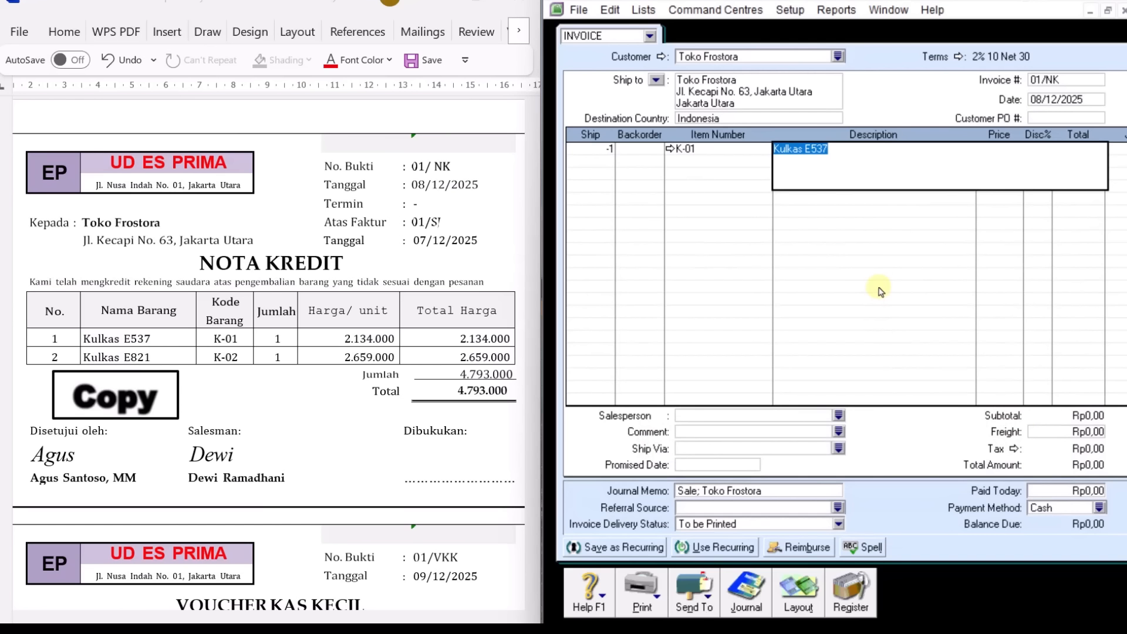
key("Tab")
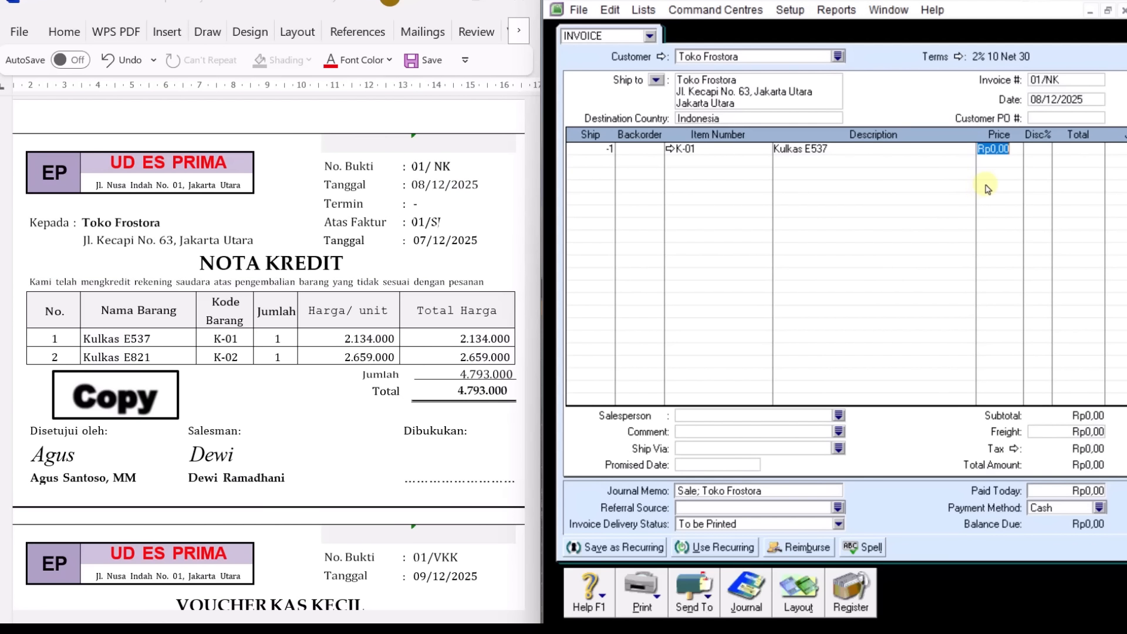
type("2")
key("Tab")
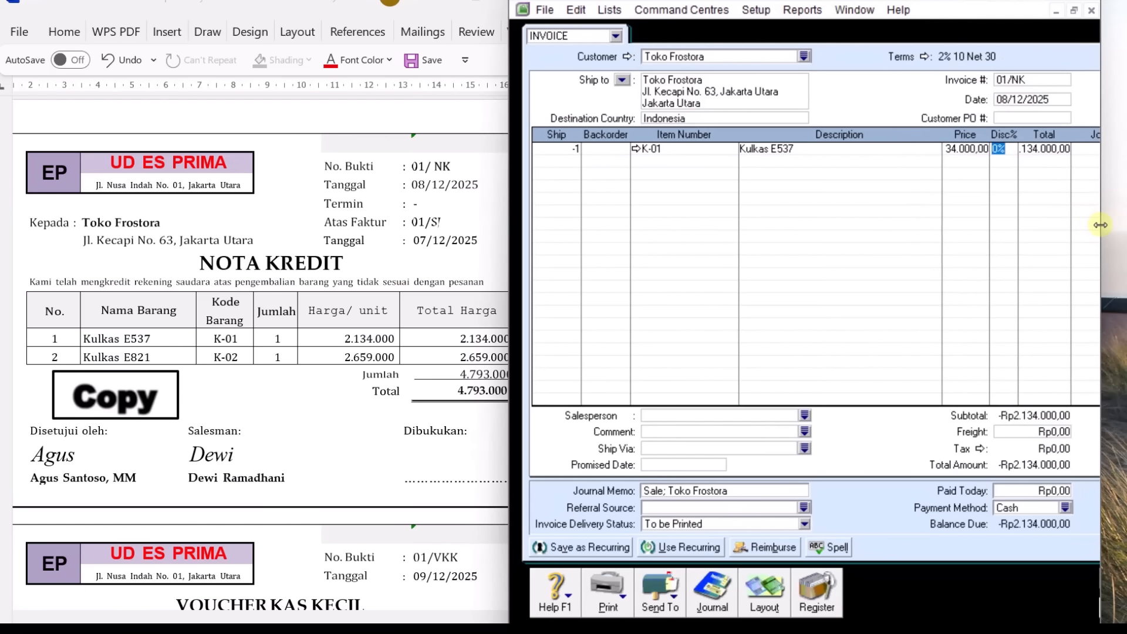
Move and widen the MYOB window to reveal the Job and Tax columns of the return entry.
left_click_drag(1100, 224, 1126, 225)
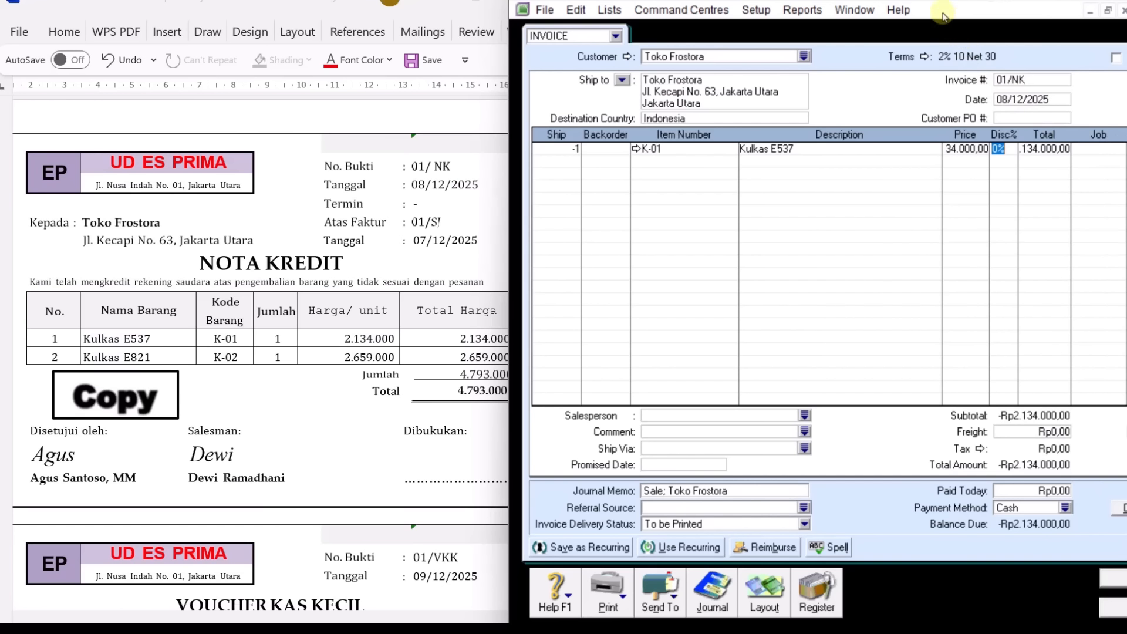
left_click_drag(943, 16, 875, 16)
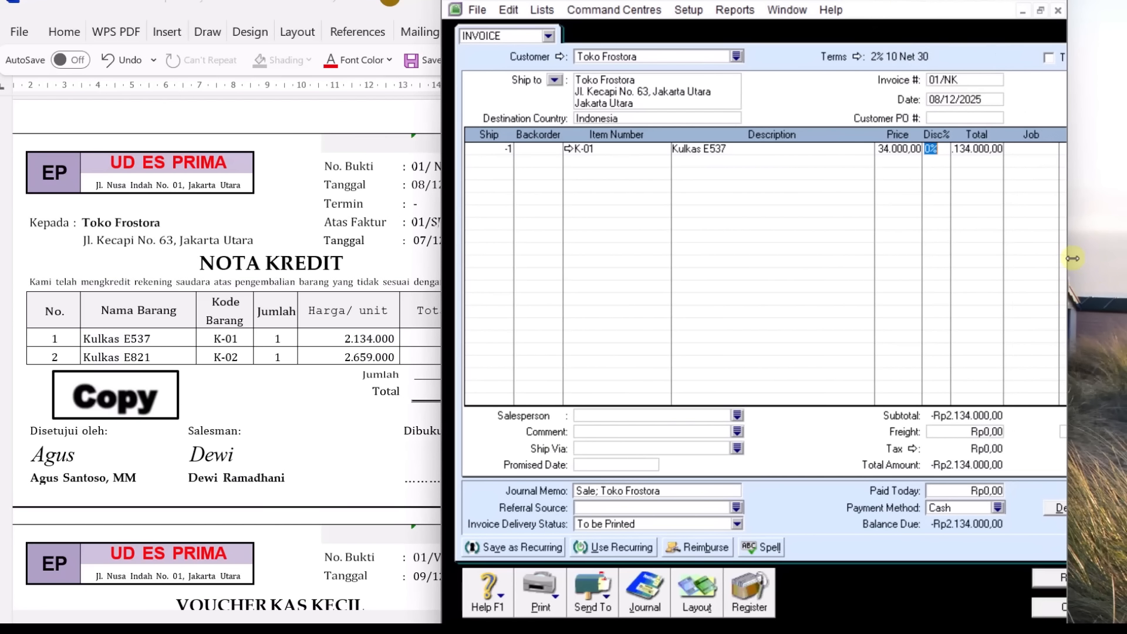
left_click_drag(1072, 258, 1125, 258)
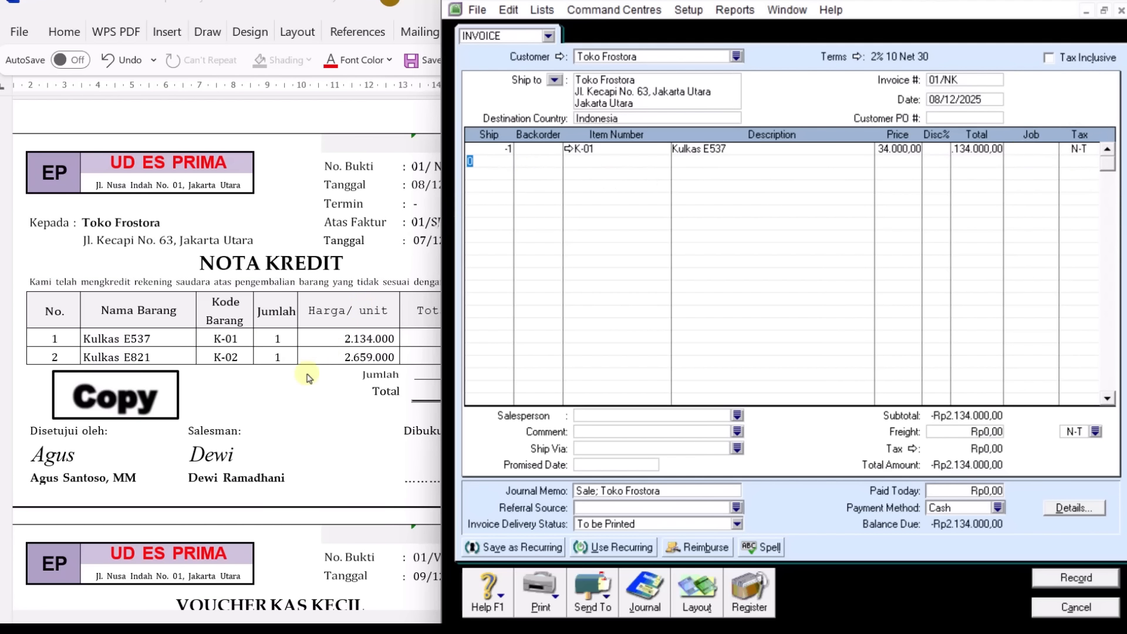
Add a second return line with -1 unit of item K-02 Kulkas E821 at a unit price of Rp2.659.000.
left_click(292, 397)
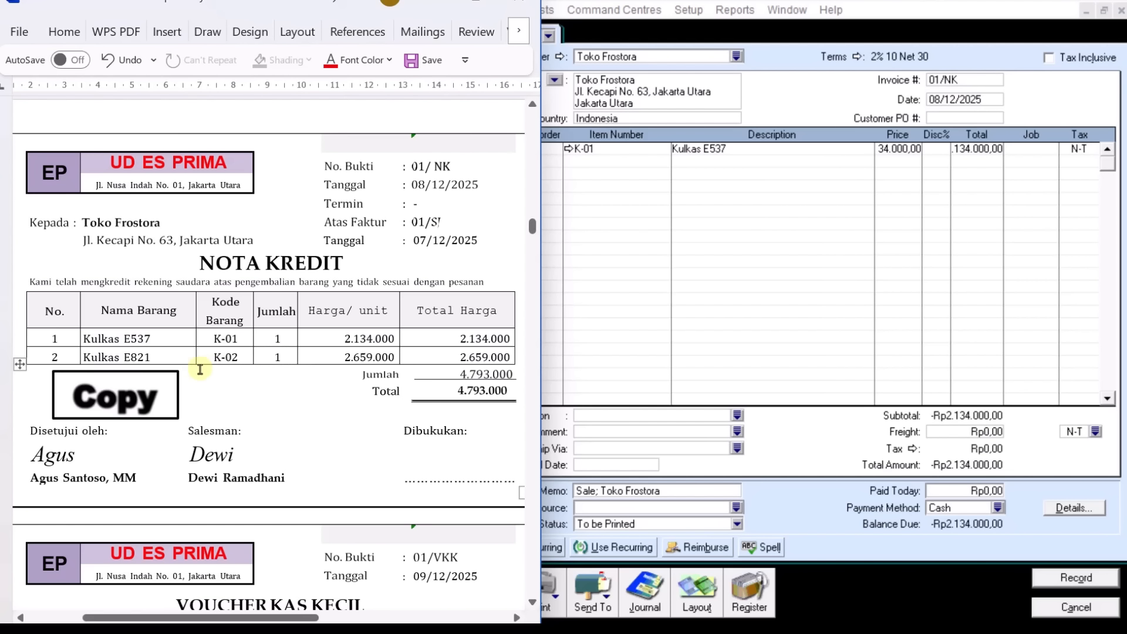
left_click(563, 194)
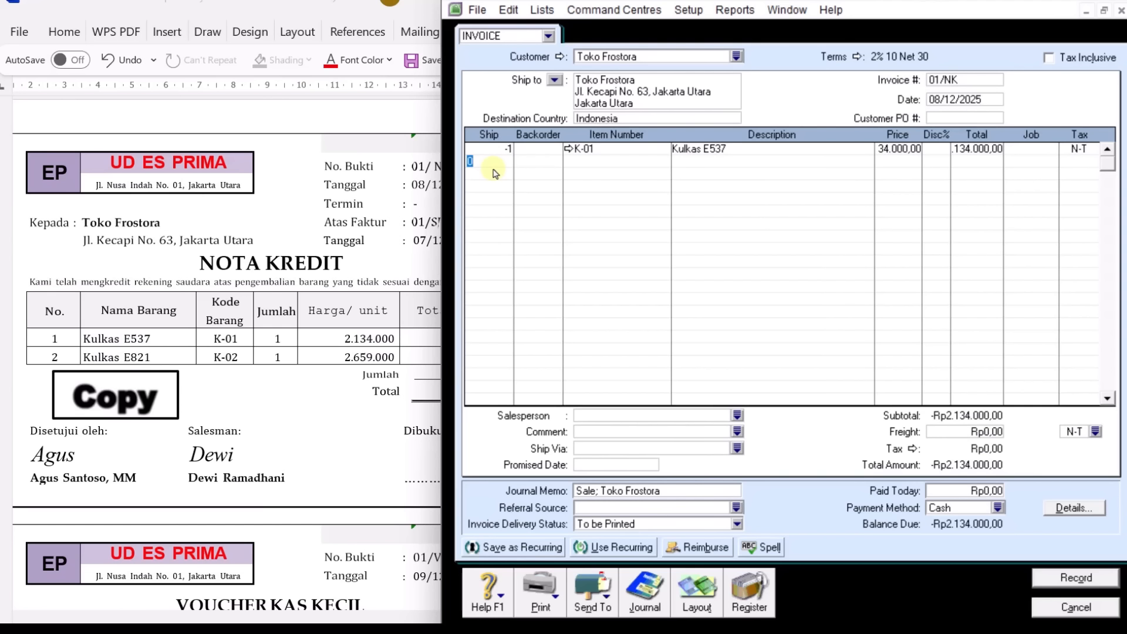
key("Tab")
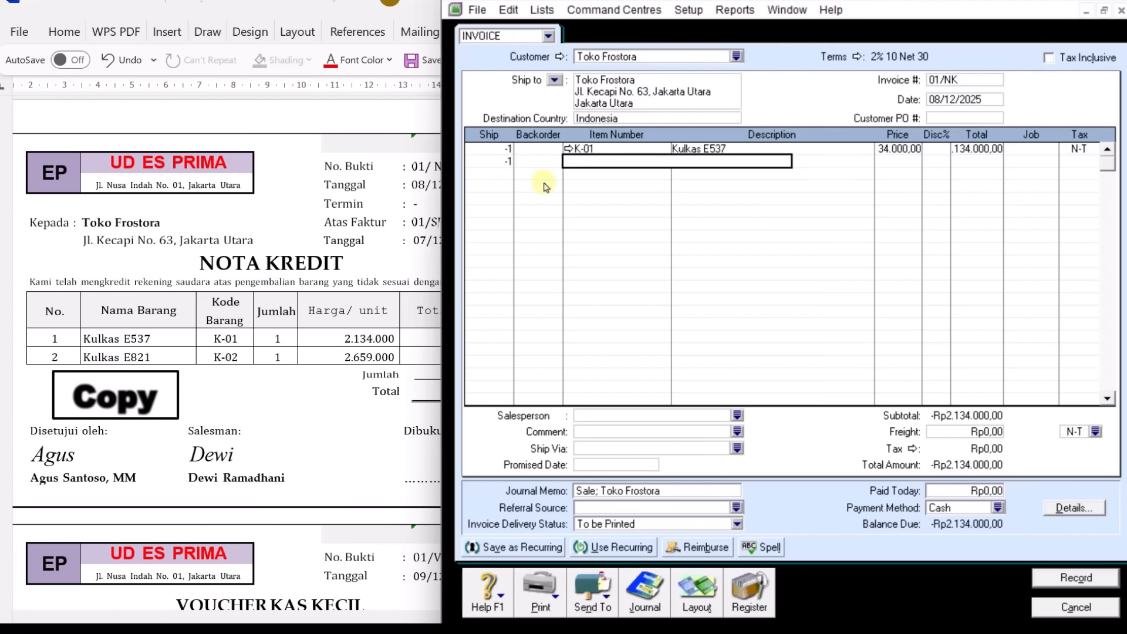
key("Tab")
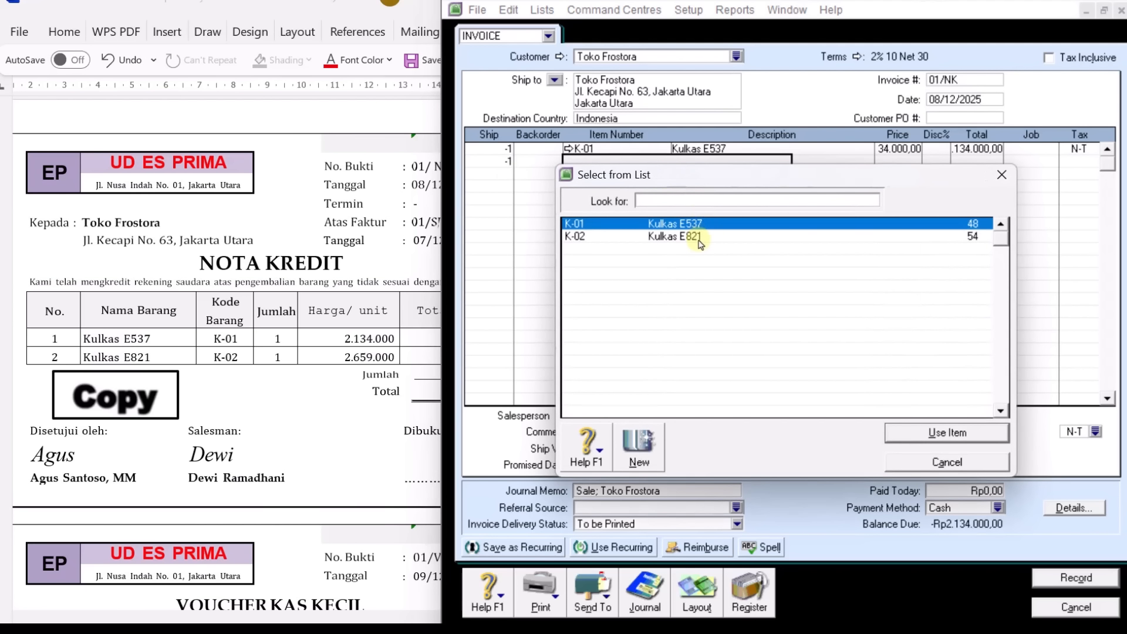
type("K-02")
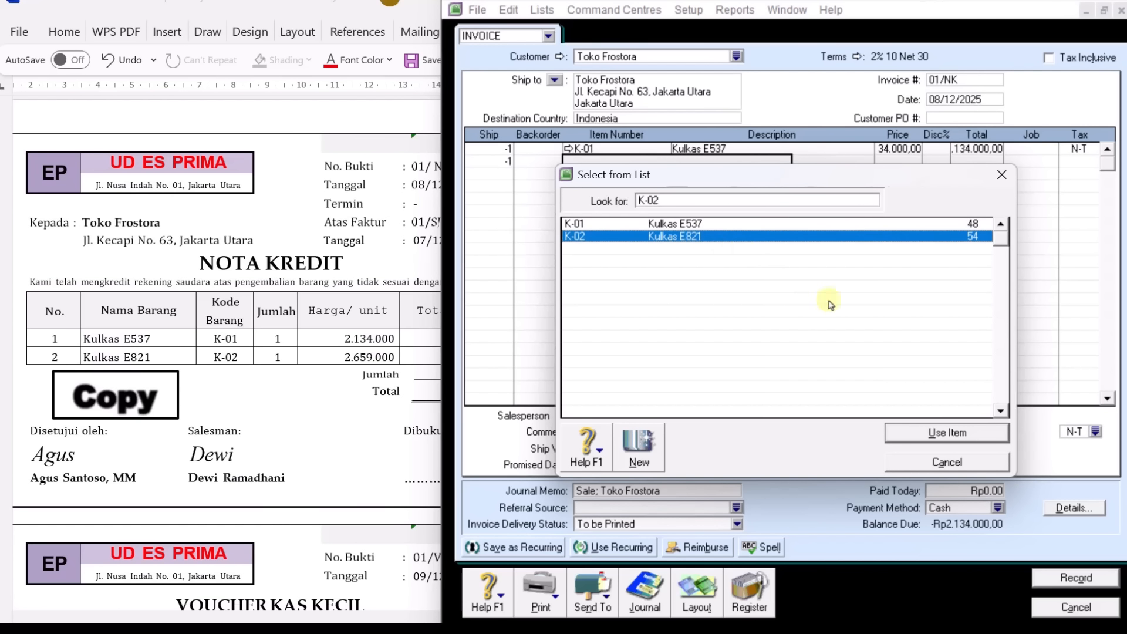
left_click(968, 438)
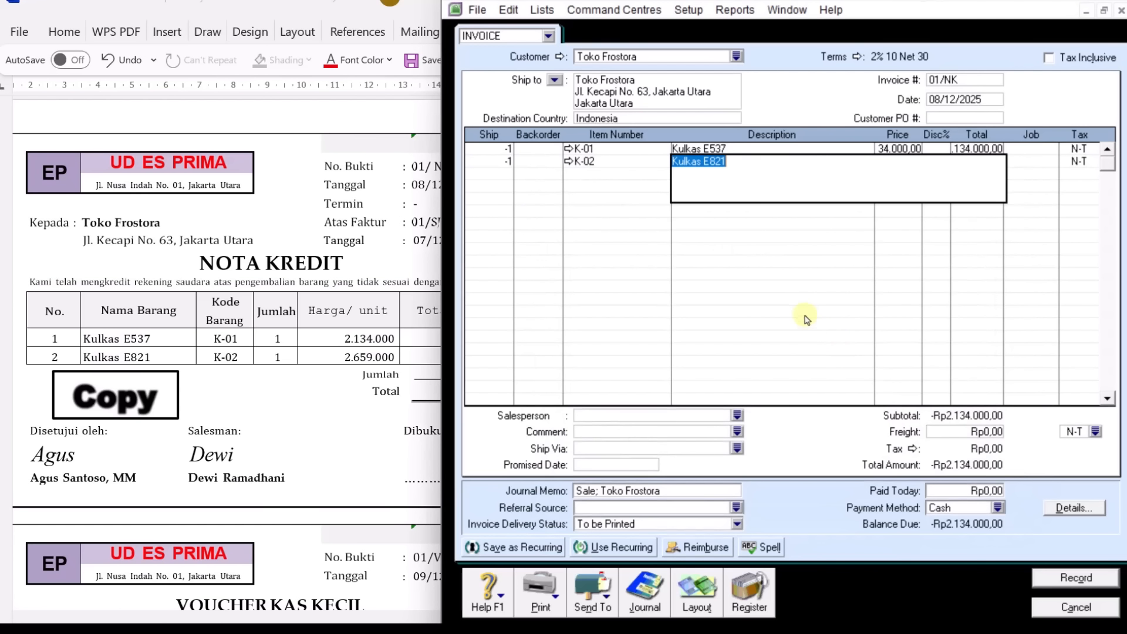
key("Tab")
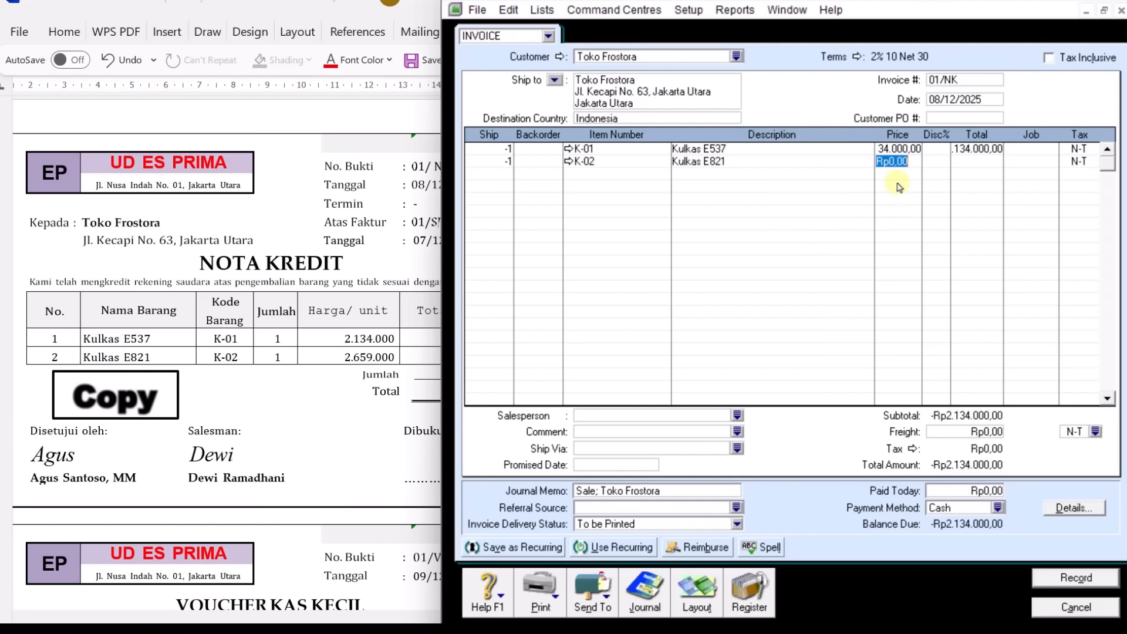
type("2")
key("Tab")
key("Tab")
key("Tab")
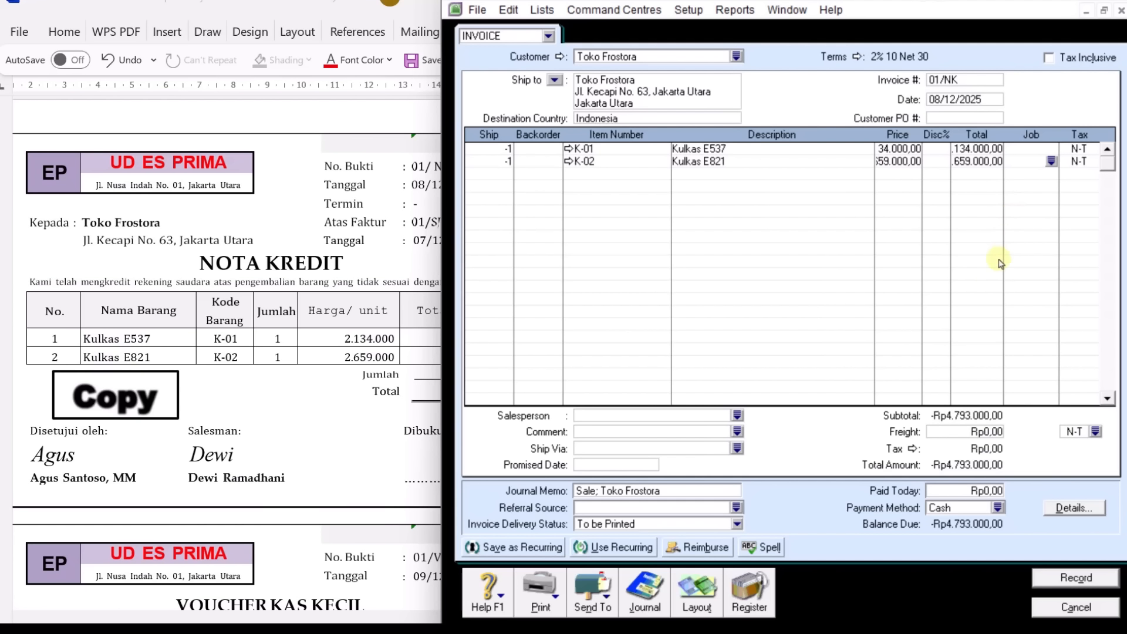
Change item K-01's income account for tracking sales to 4-1102 Sales Returns from the return entry, ignoring the spelling suggestions.
left_click(368, 414)
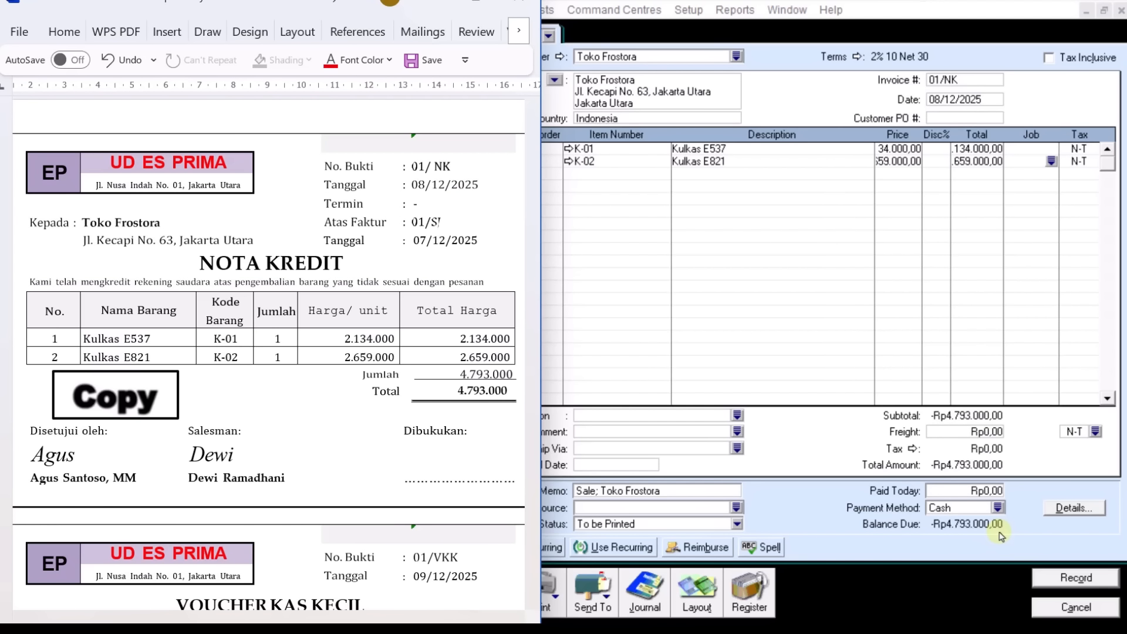
left_click(721, 347)
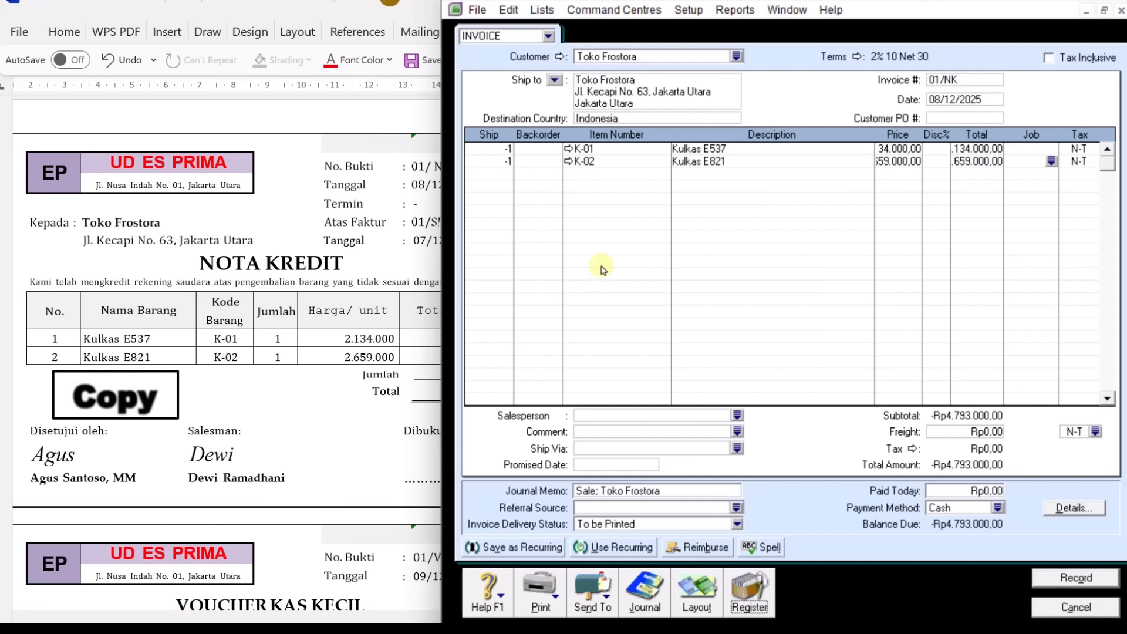
left_click(568, 150)
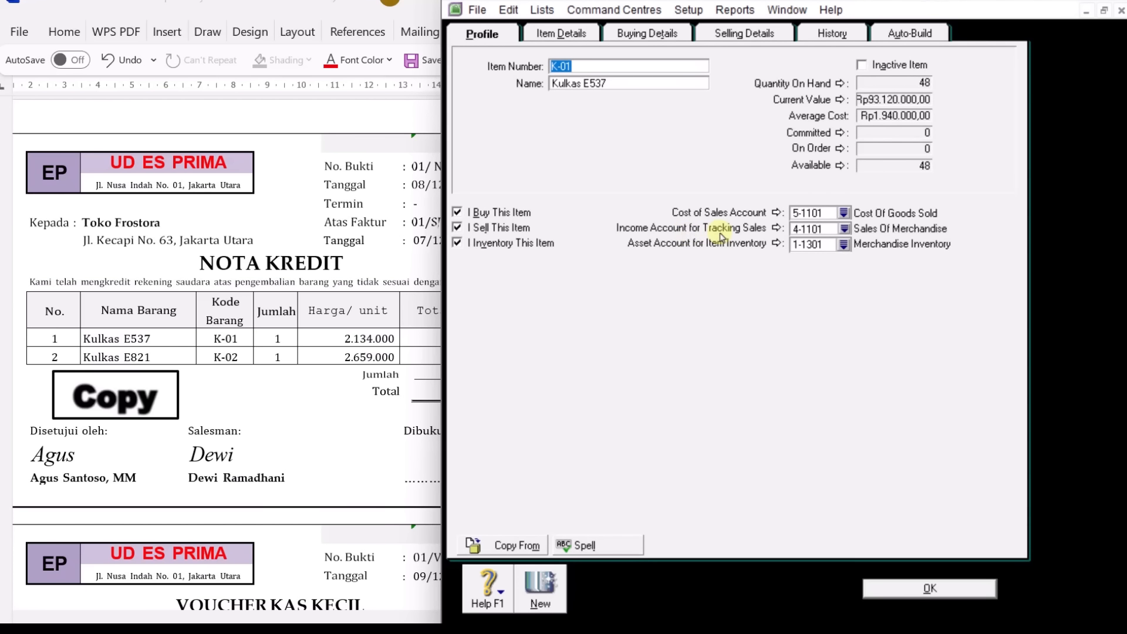
left_click(843, 229)
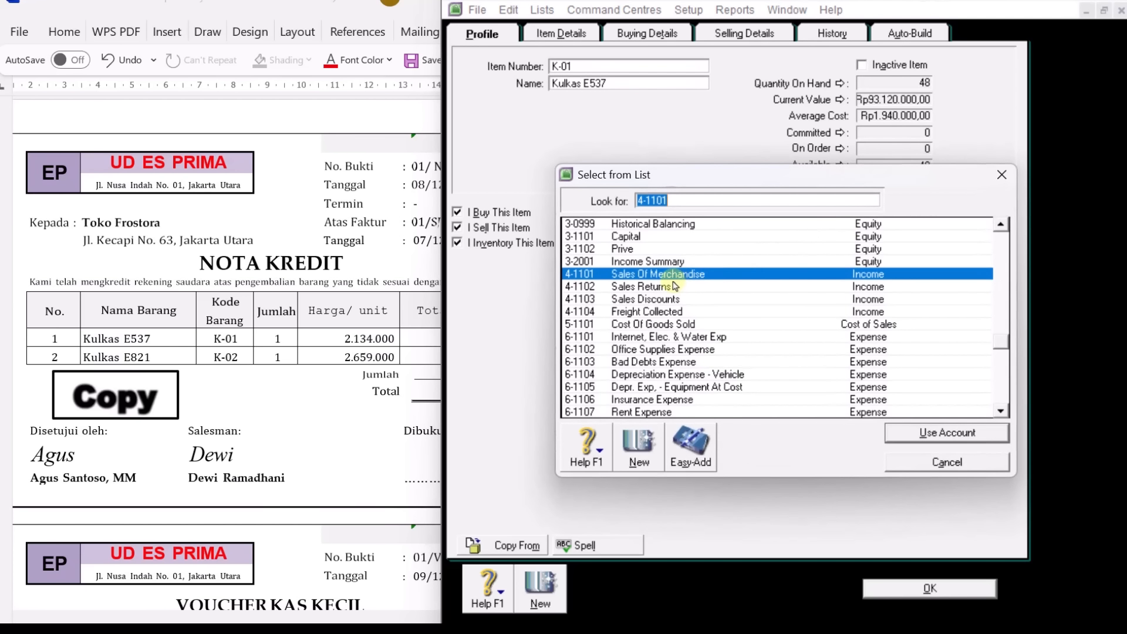
left_click(673, 285)
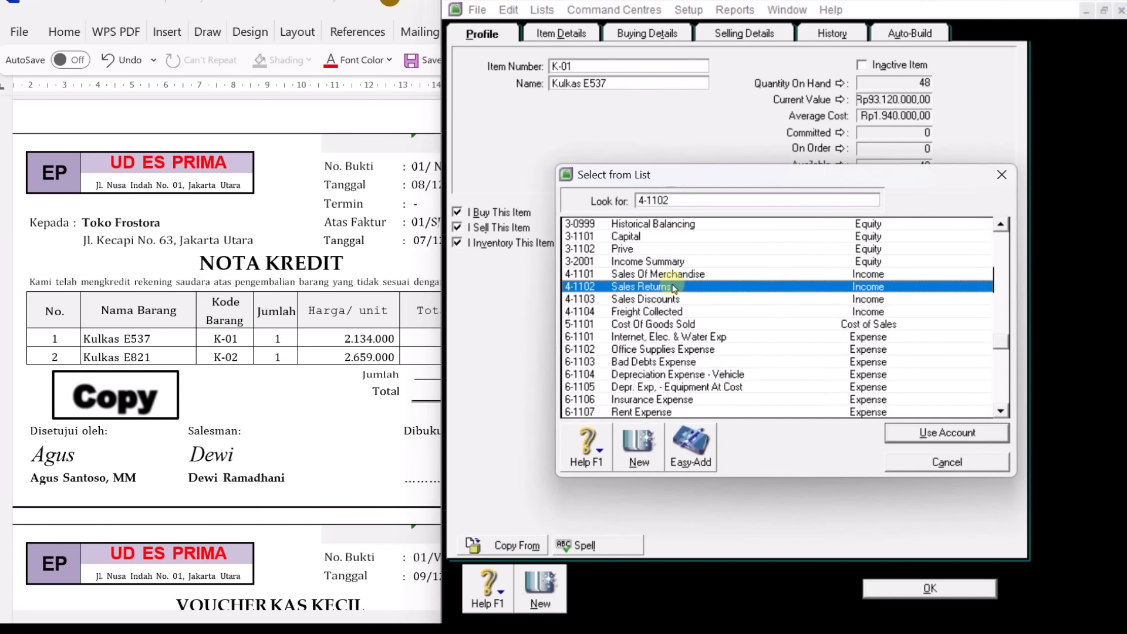
left_click(946, 433)
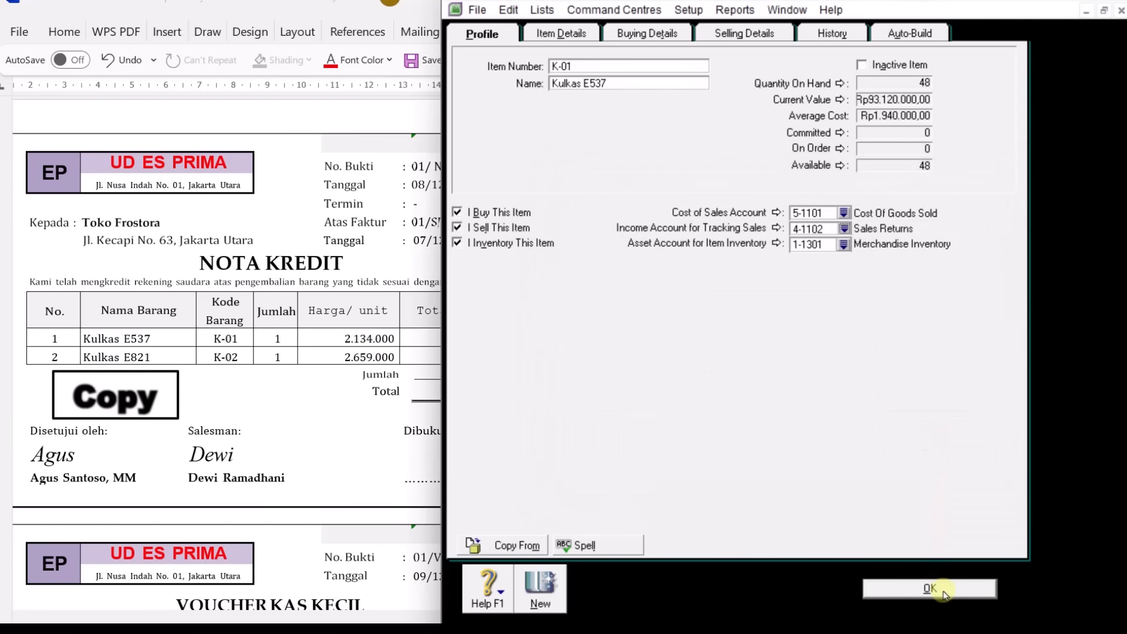
left_click(943, 590)
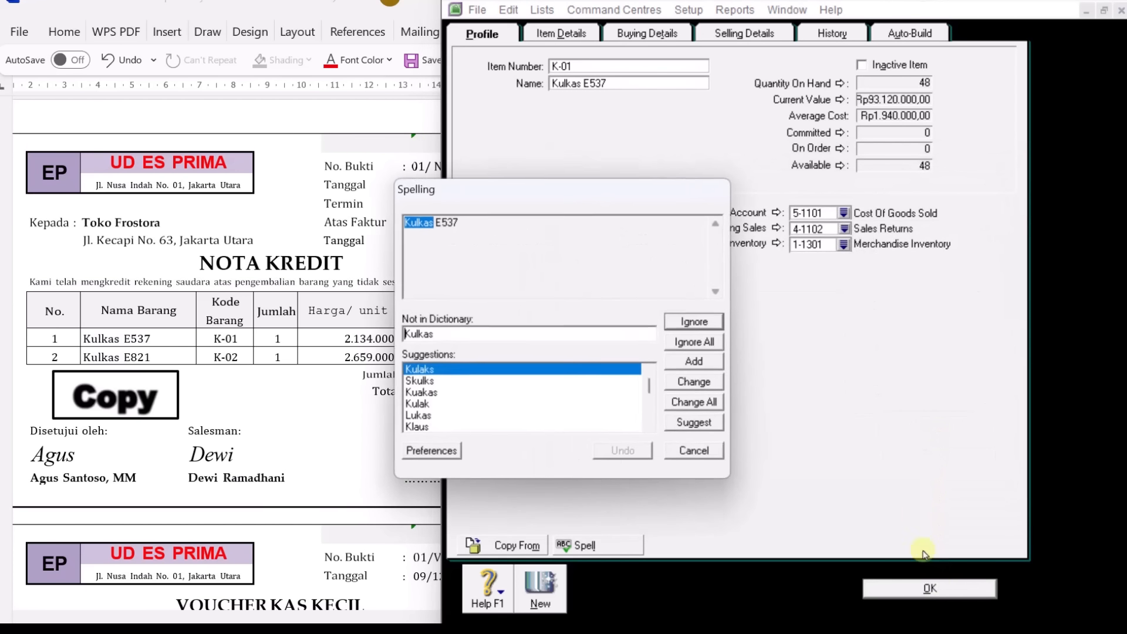
left_click(705, 344)
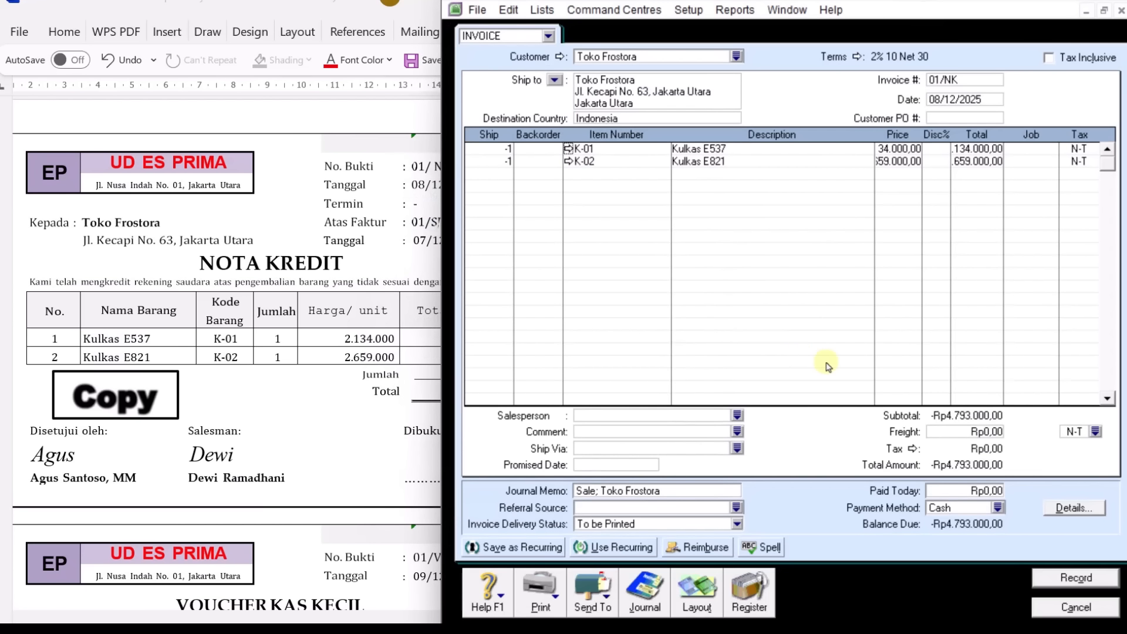
Change item K-02's income account for tracking sales to 4-1102 Sales Returns, ignoring the spelling suggestions.
left_click(569, 162)
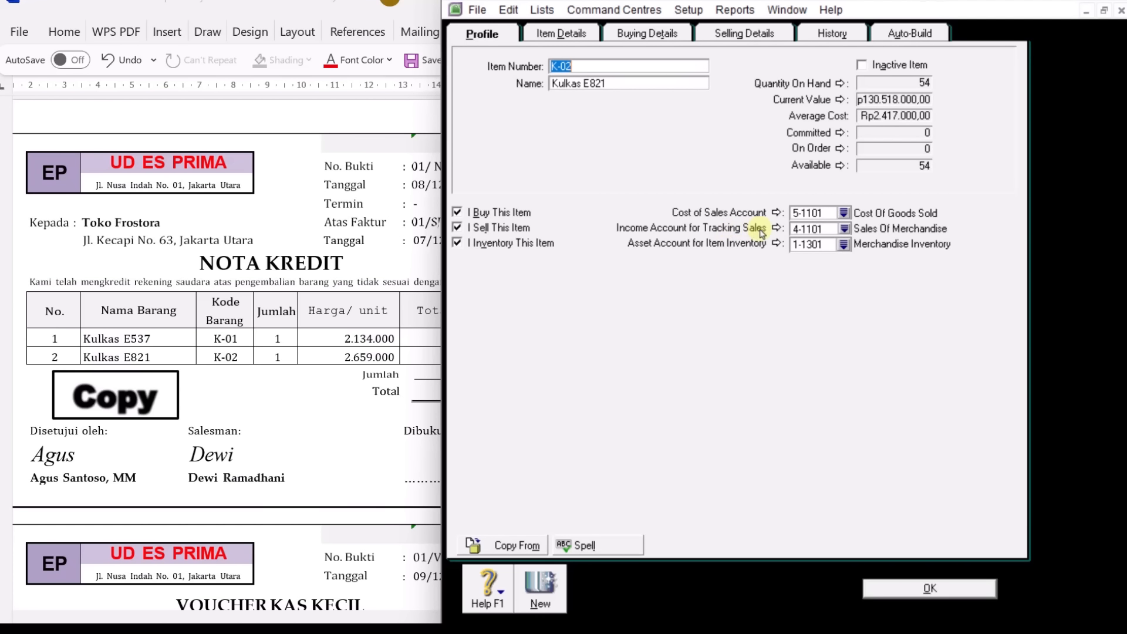
left_click(844, 228)
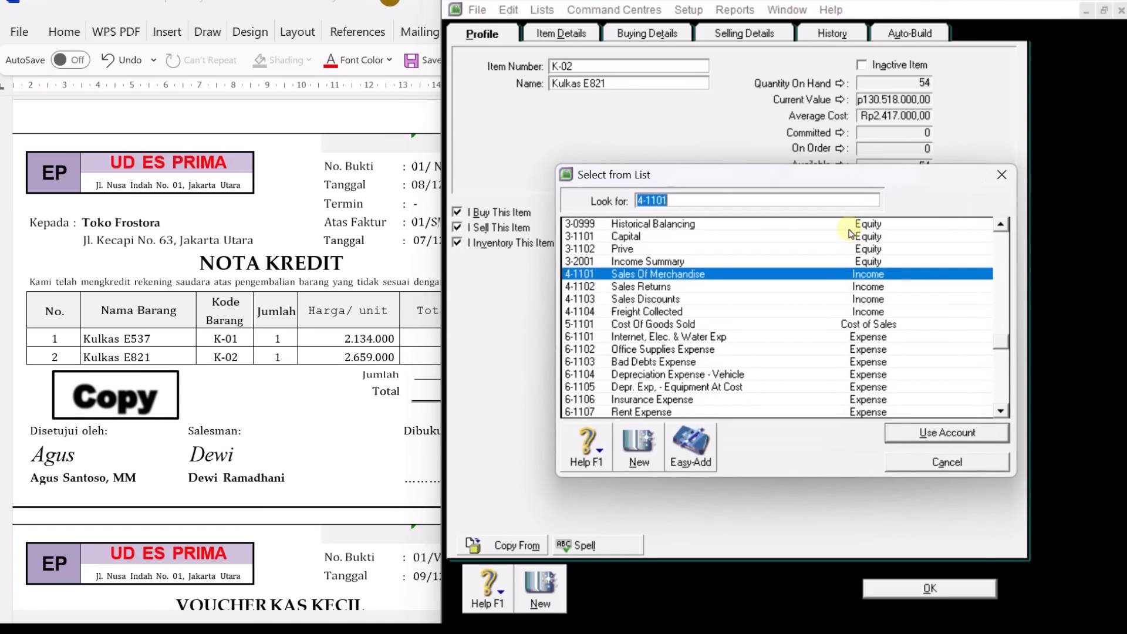
left_click(669, 287)
left_click(957, 434)
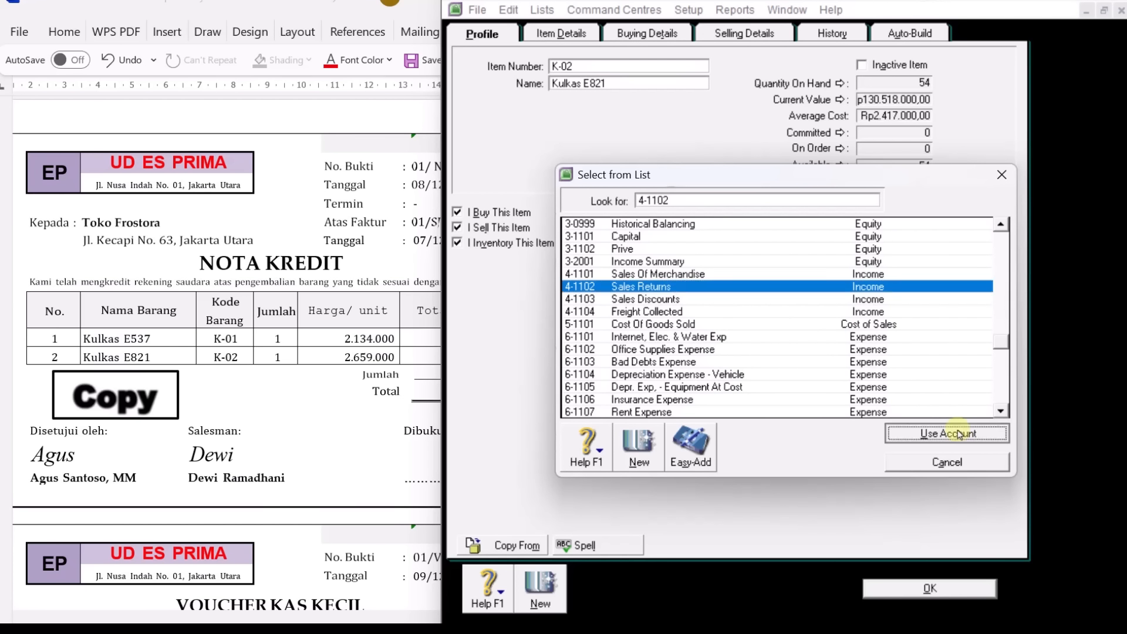
left_click(956, 587)
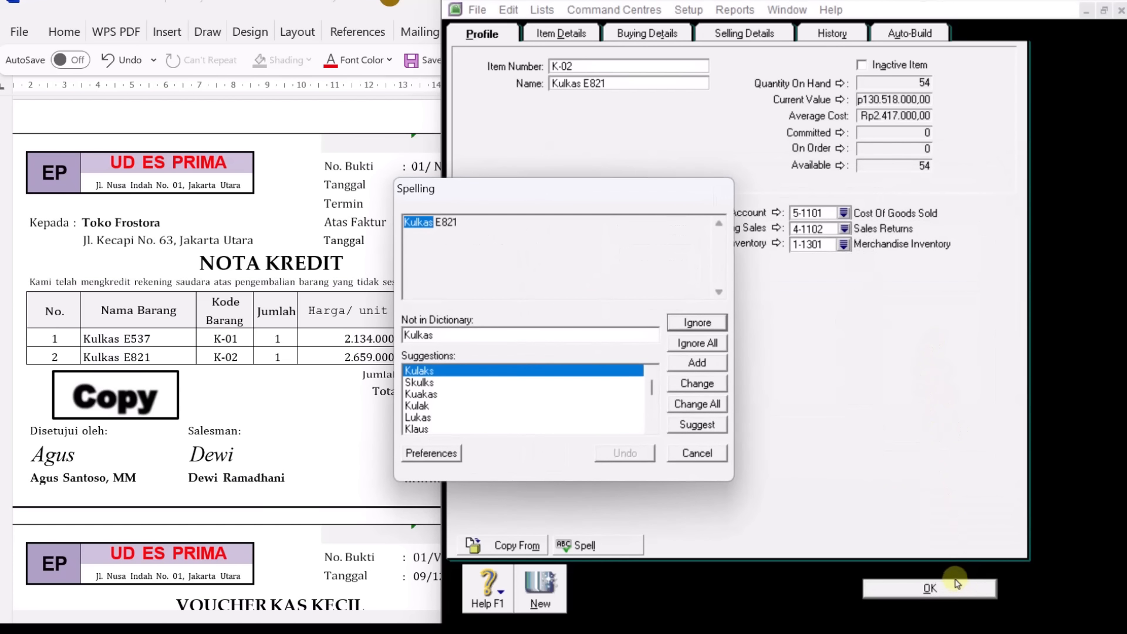
left_click(713, 343)
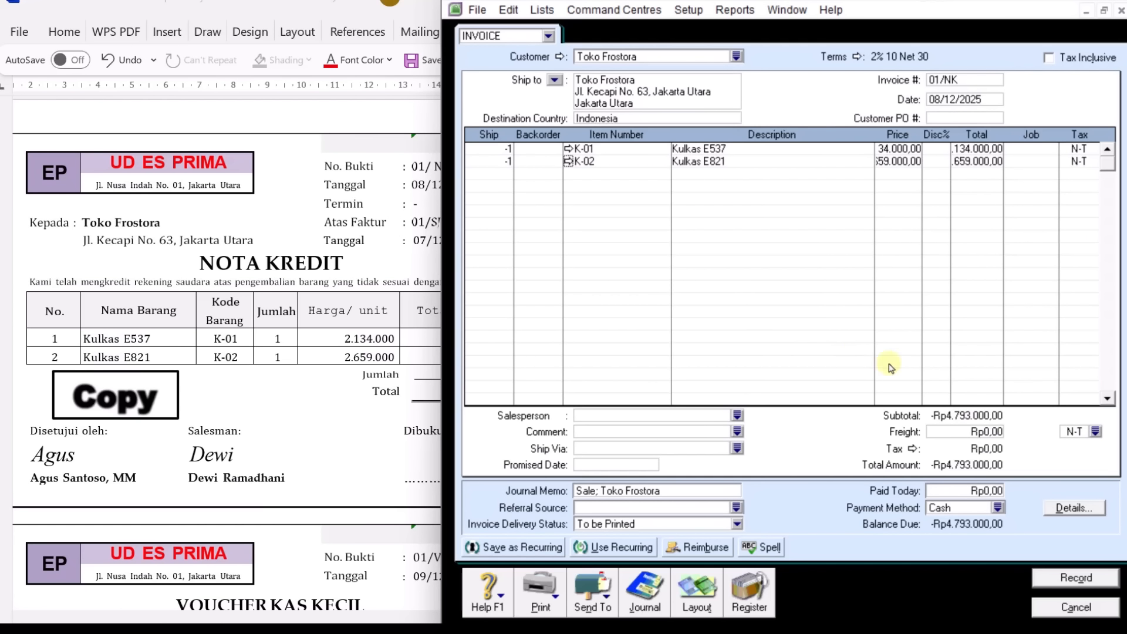
Record the sales return and find it among the returns and credits in the sales register, comparing it with the credit note.
left_click(1078, 578)
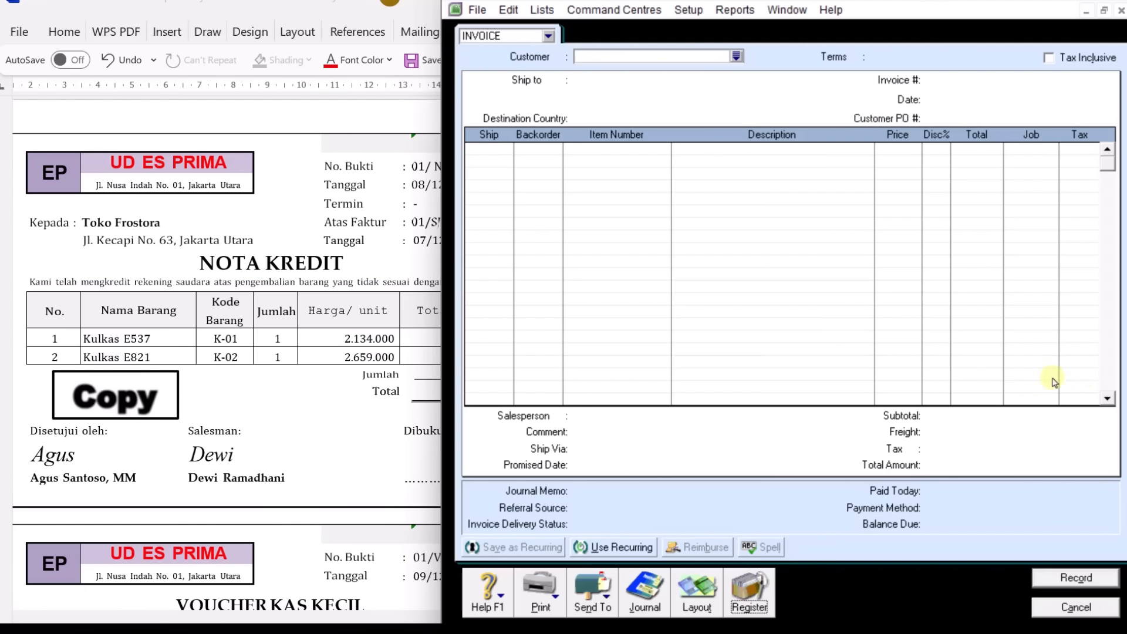
left_click(756, 592)
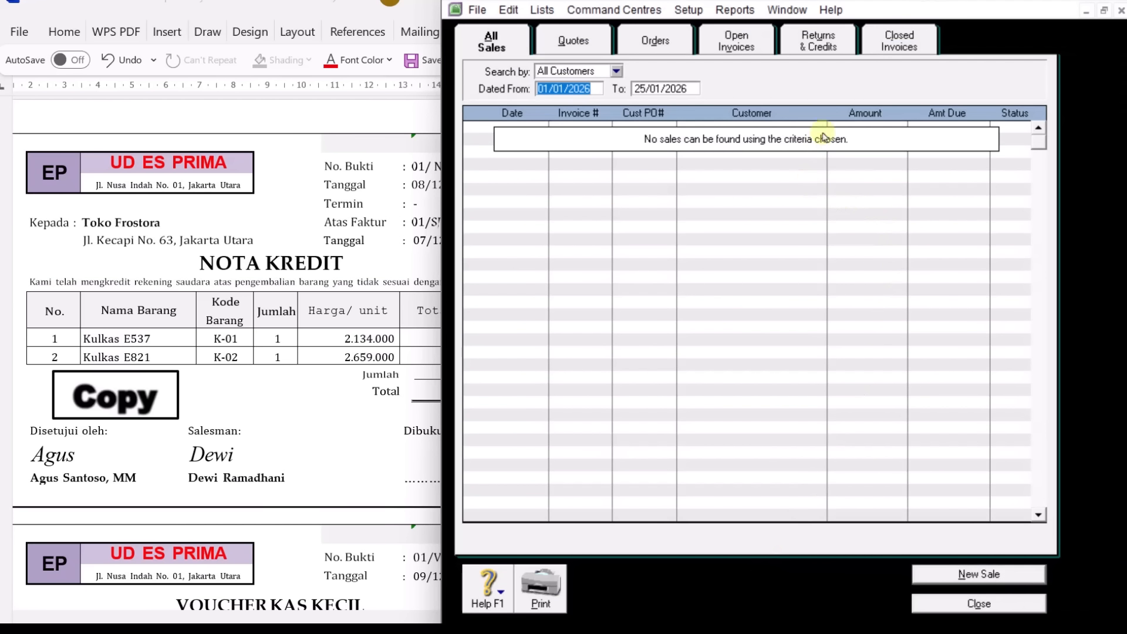
left_click(830, 43)
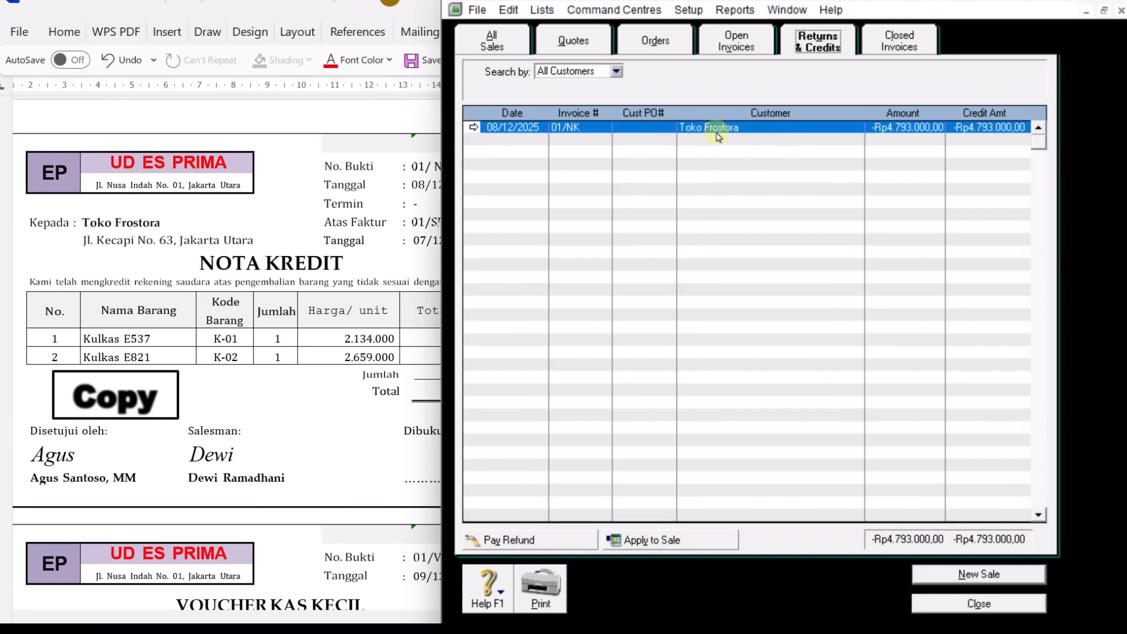
left_click(769, 136)
left_click(352, 432)
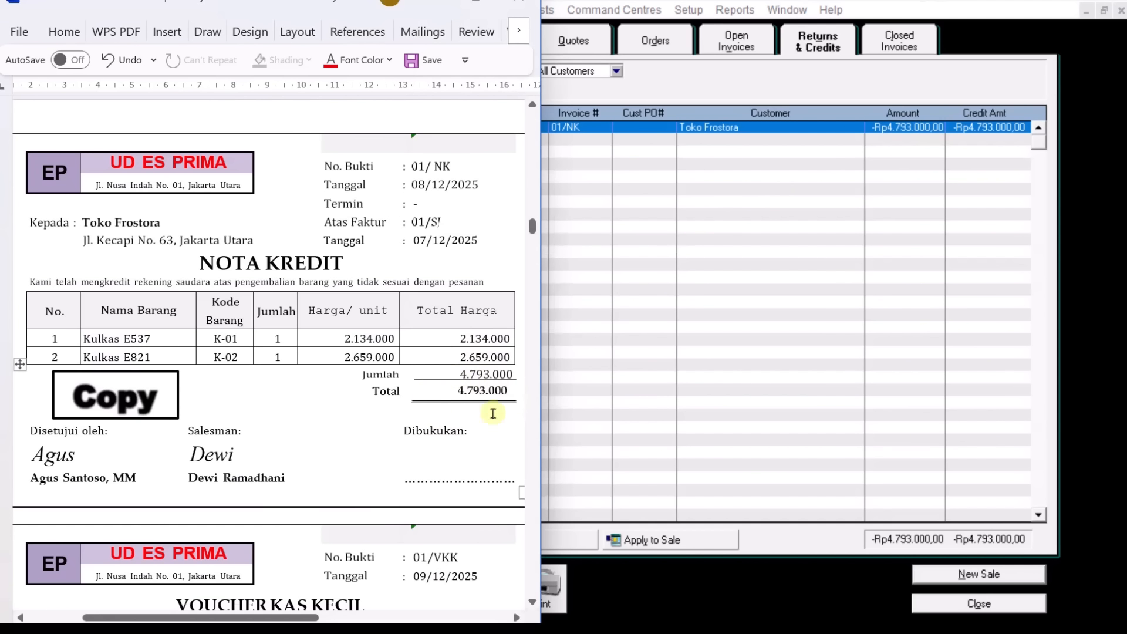
left_click(913, 154)
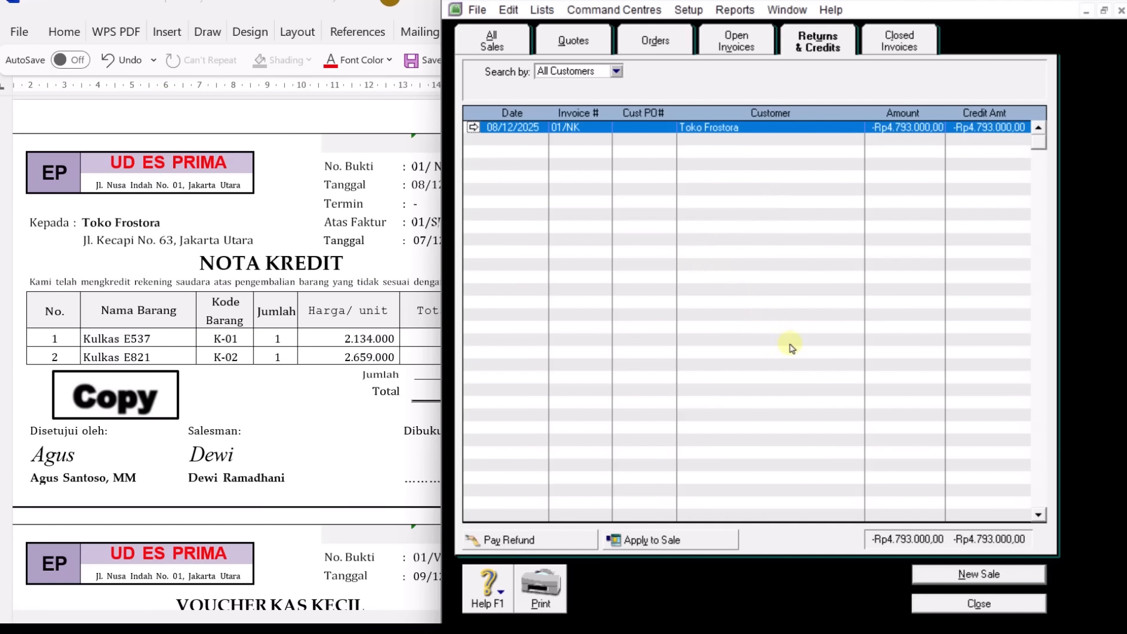
Start applying the Toko Frostora credit to a sale, with ID number 01/NK and date 8/12/2025.
left_click(696, 546)
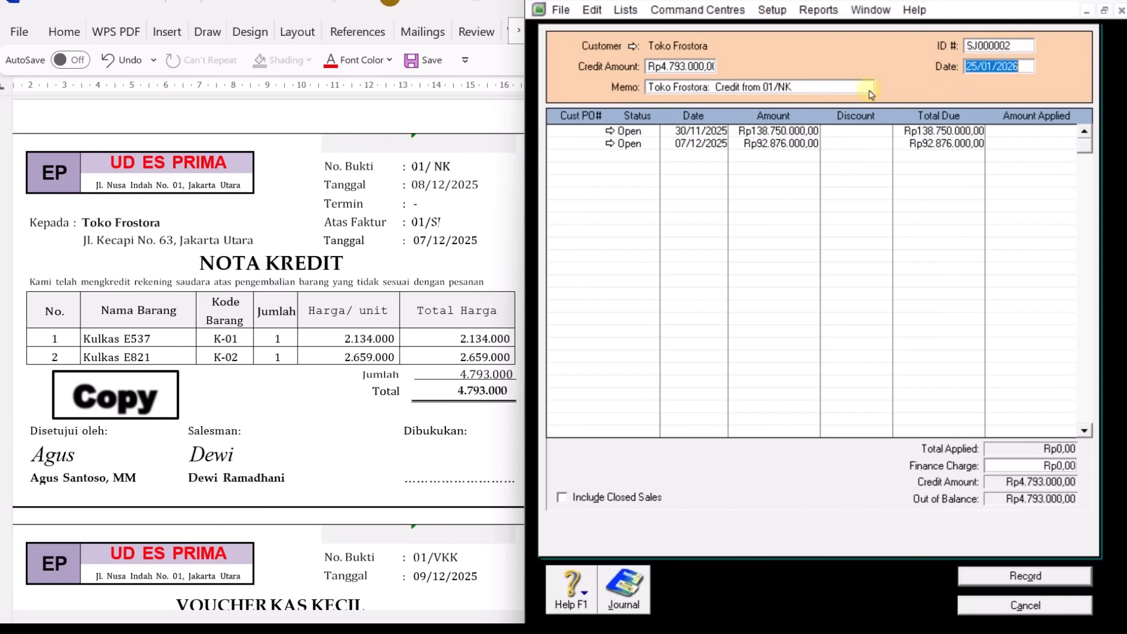
double_click(982, 47)
type("01/NK")
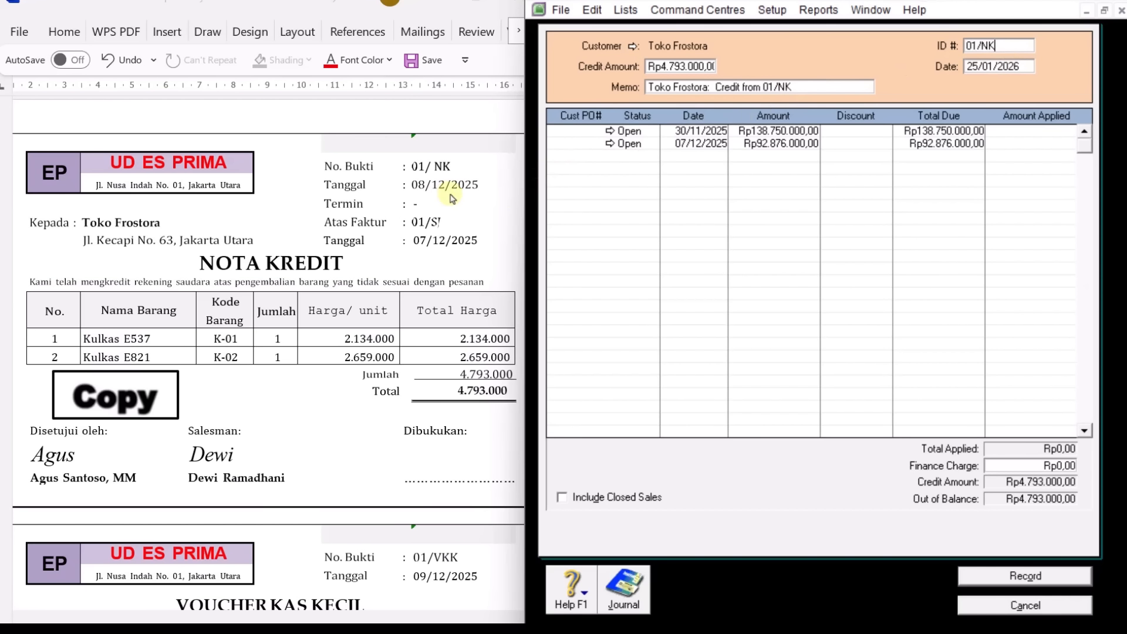
left_click(991, 70)
type("8/12/2025")
Apply Rp4.793.000 of the credit to the open invoice dated 07/12/2025 and record the settlement.
left_click(1022, 146)
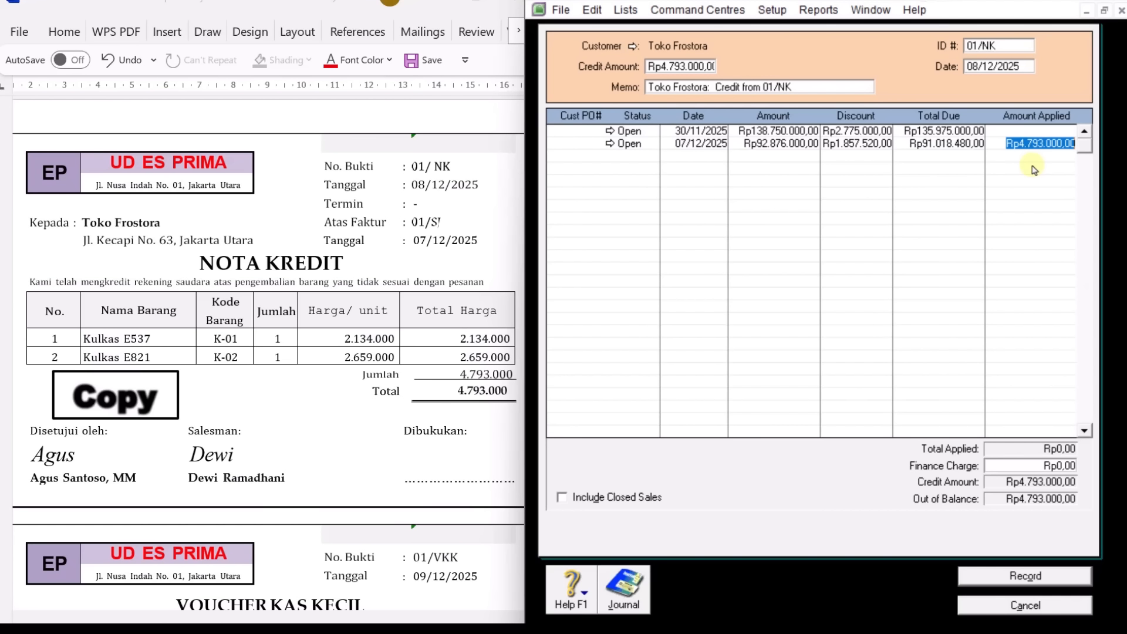
key("Tab")
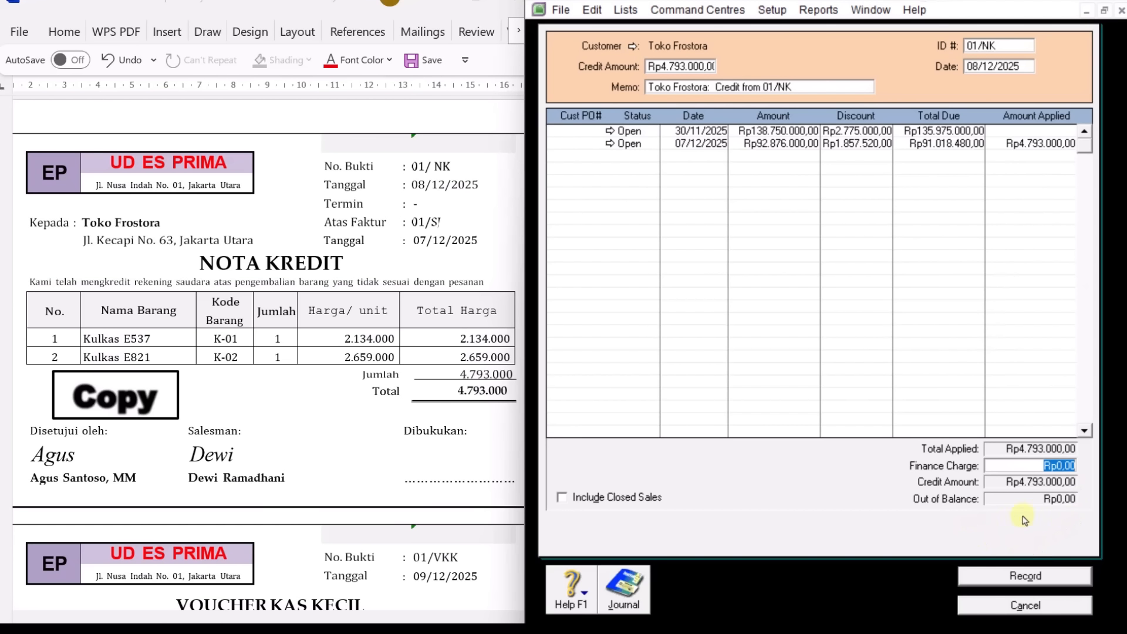
left_click(1063, 577)
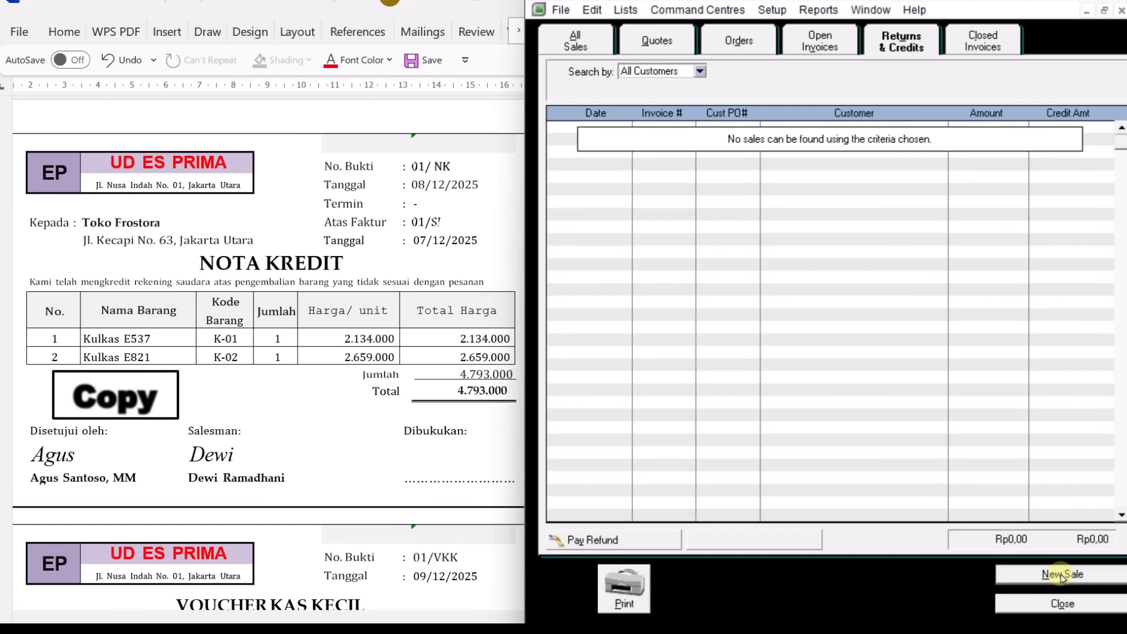
Close the sales register and the blank sale entry, and shift the MYOB window to uncover the full credit note.
left_click(1074, 605)
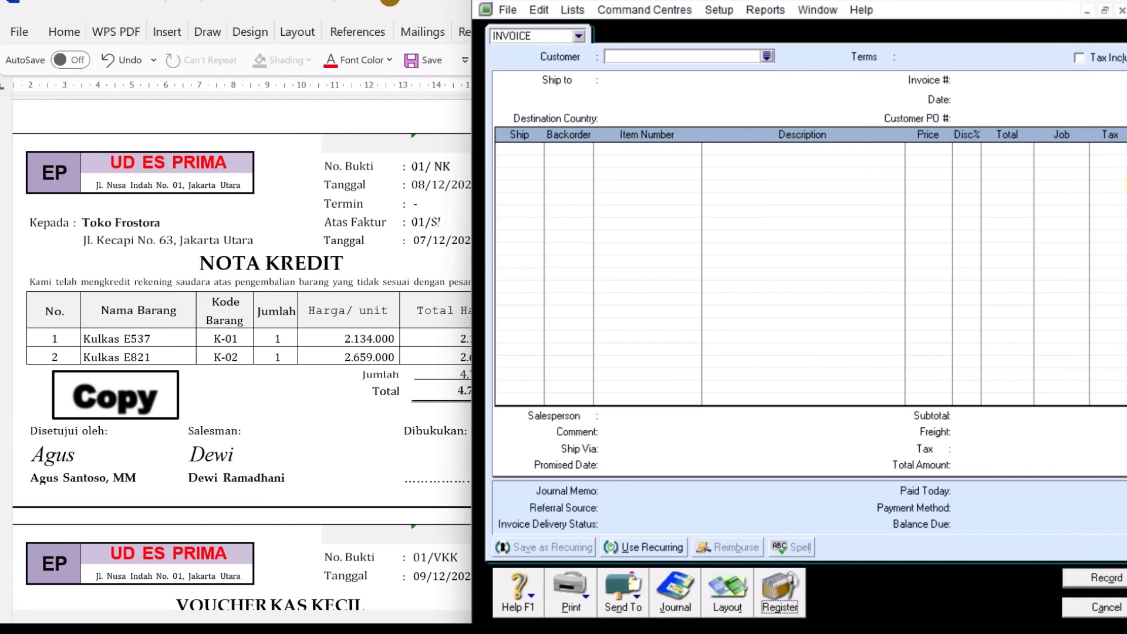
left_click(1106, 607)
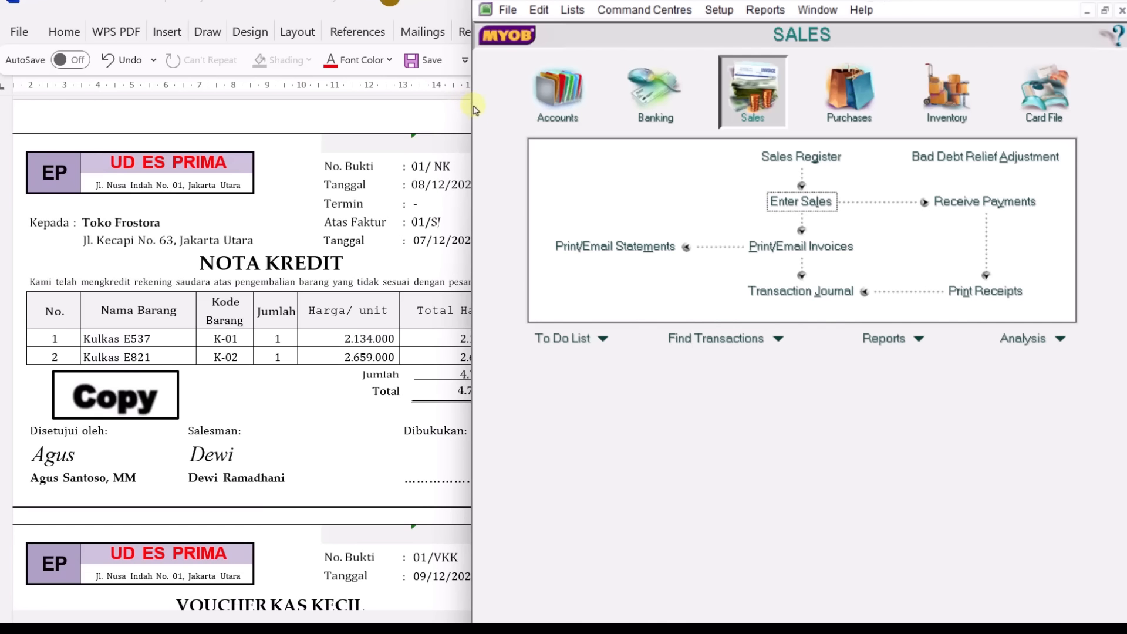
left_click_drag(475, 107, 532, 108)
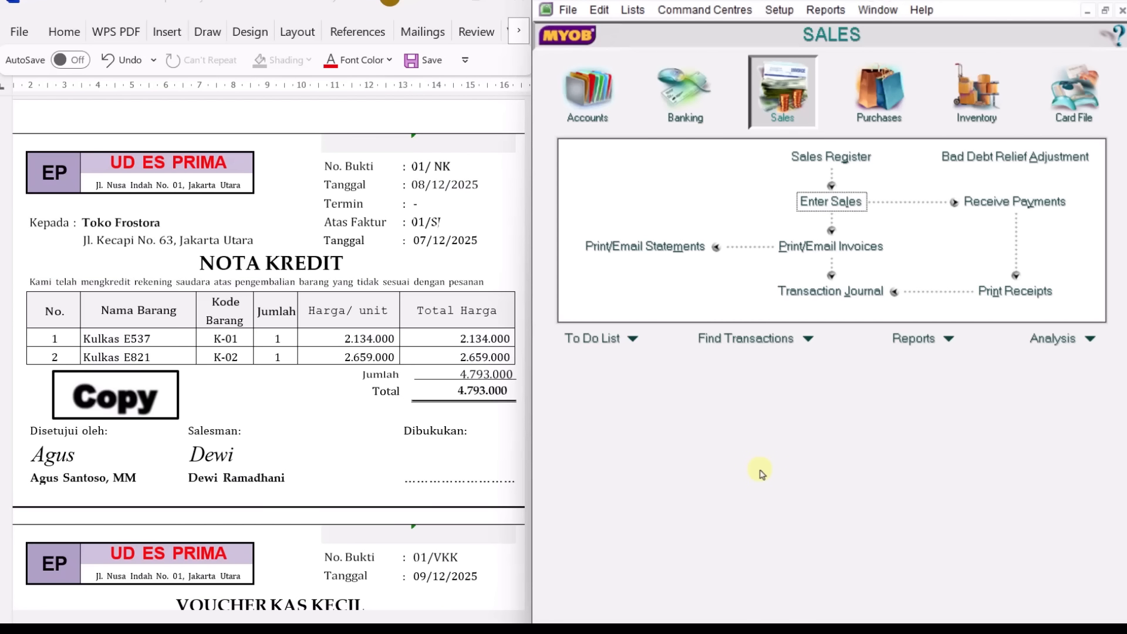
Set item K-01's income account for tracking sales back to 4-1101 Sales Of Merchandise from the inventory items list.
left_click(974, 103)
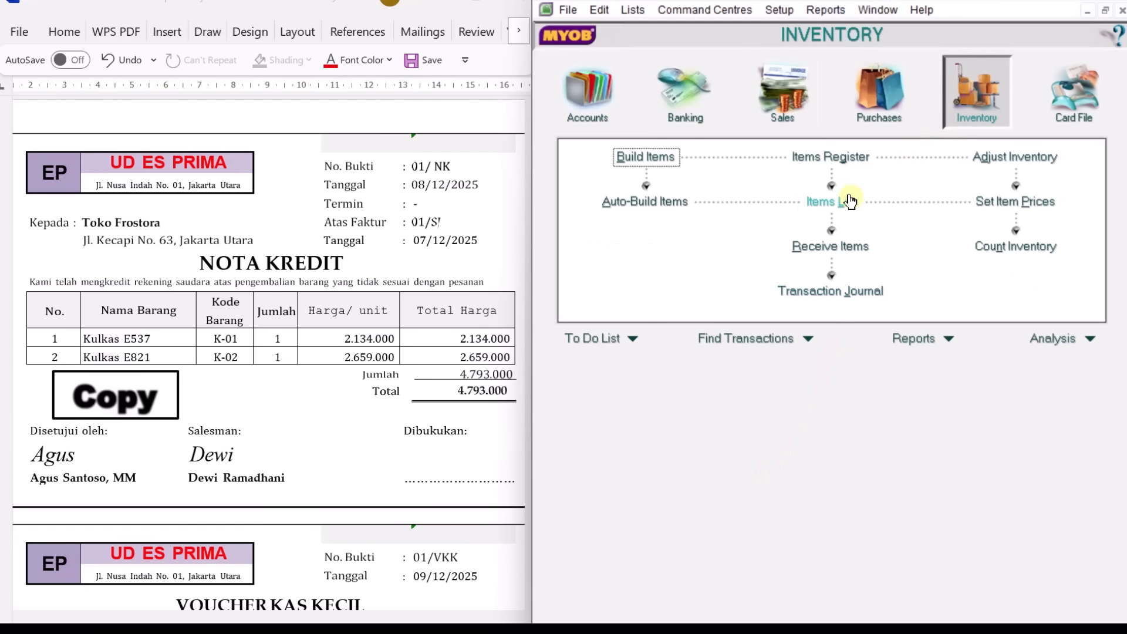
left_click(845, 204)
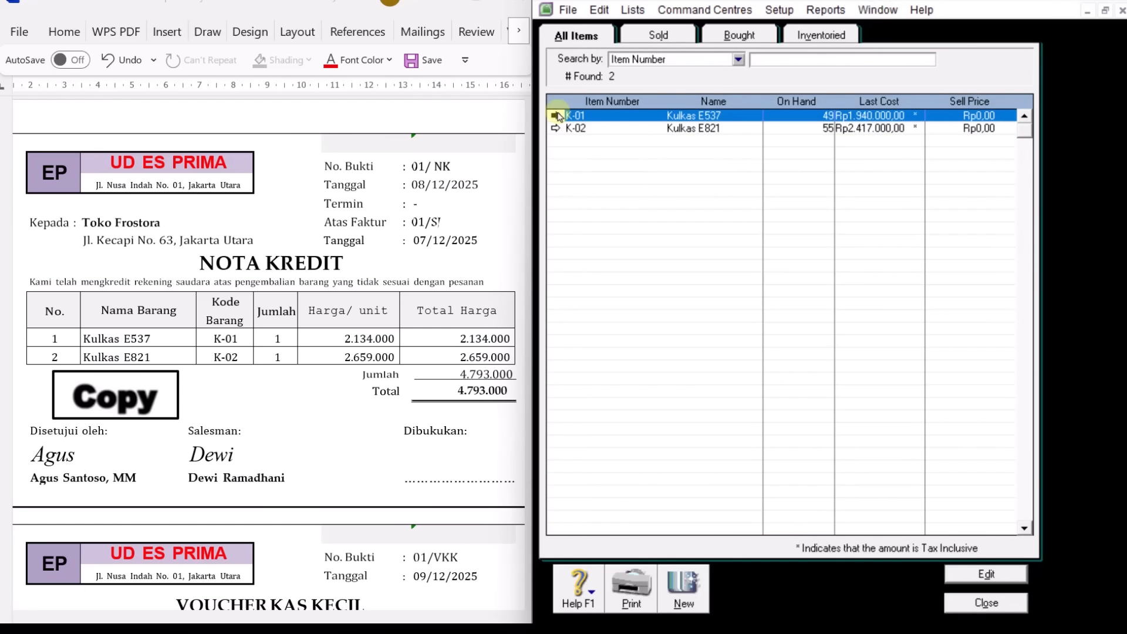
left_click(556, 116)
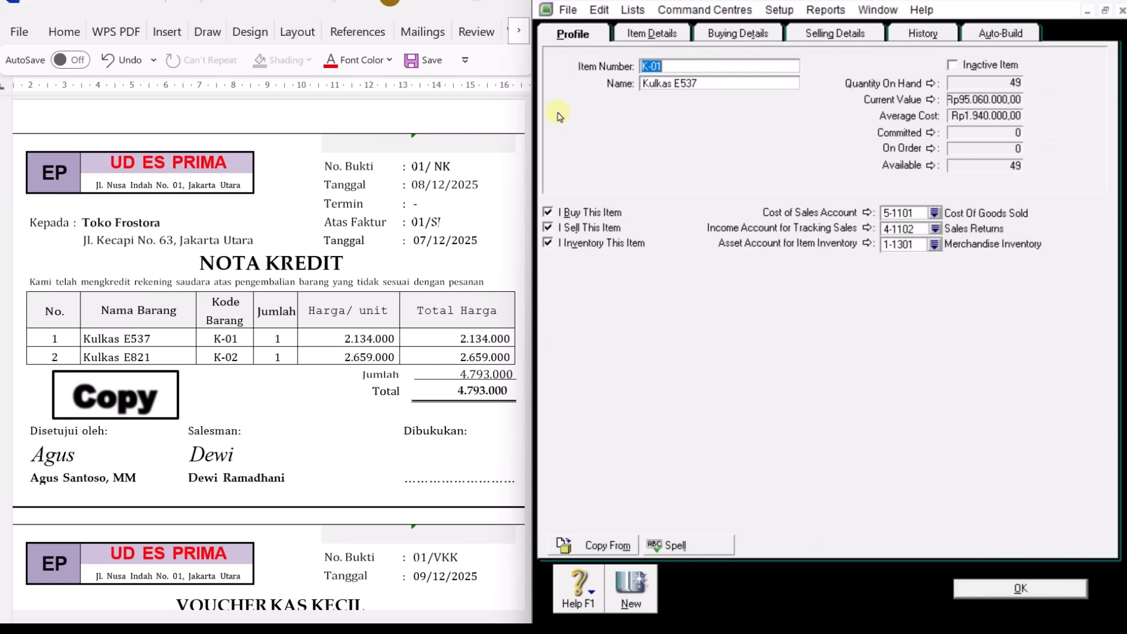
left_click(936, 230)
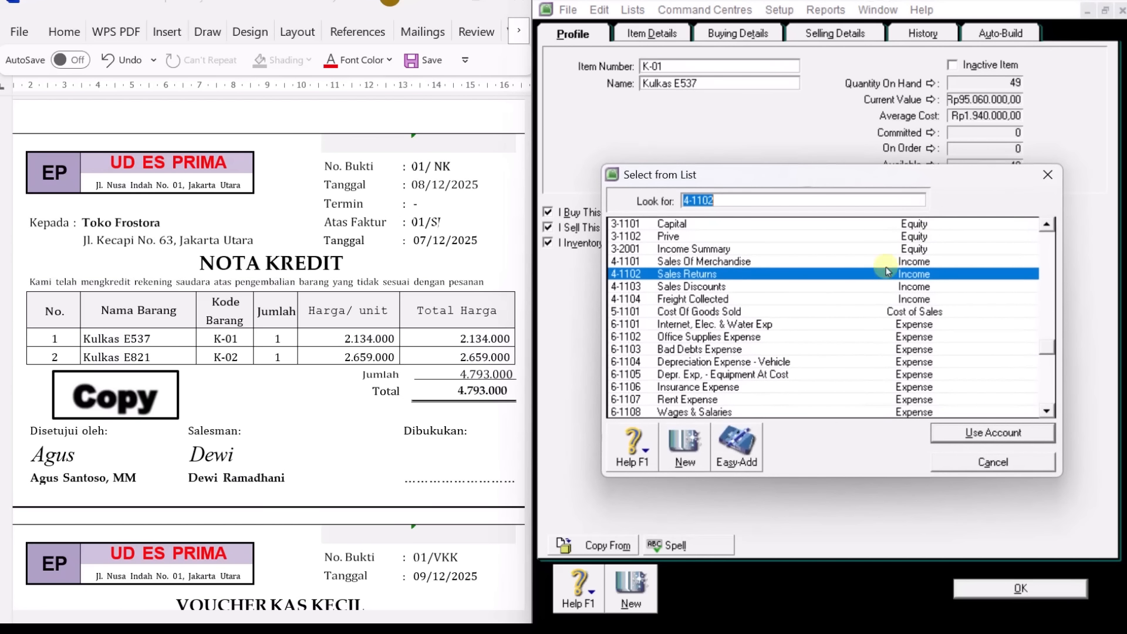
left_click(707, 262)
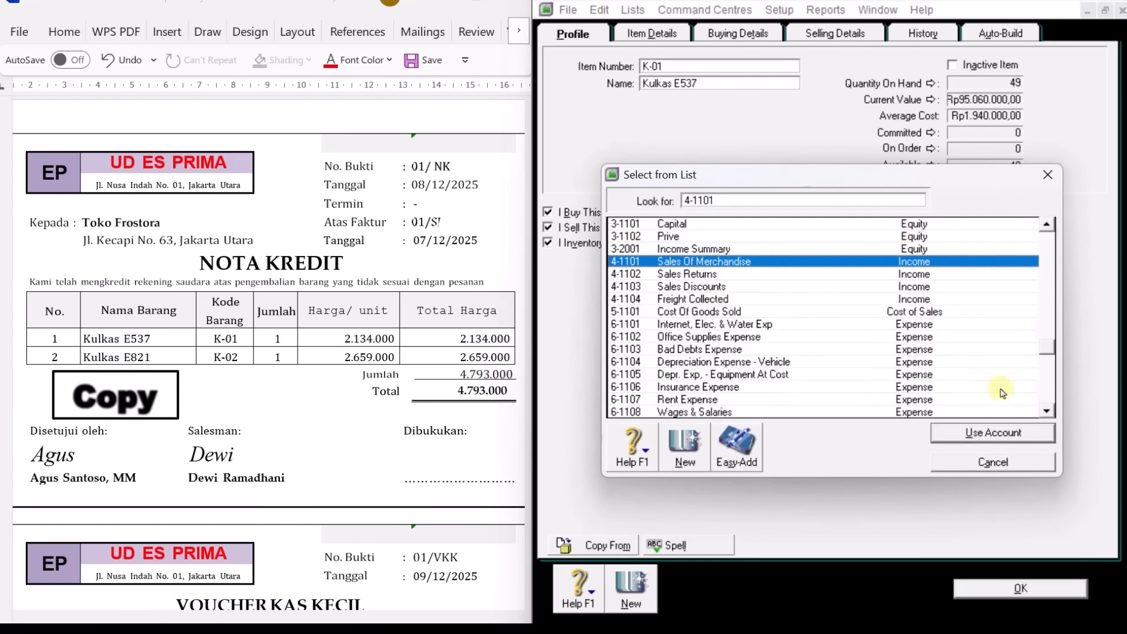
left_click(1014, 434)
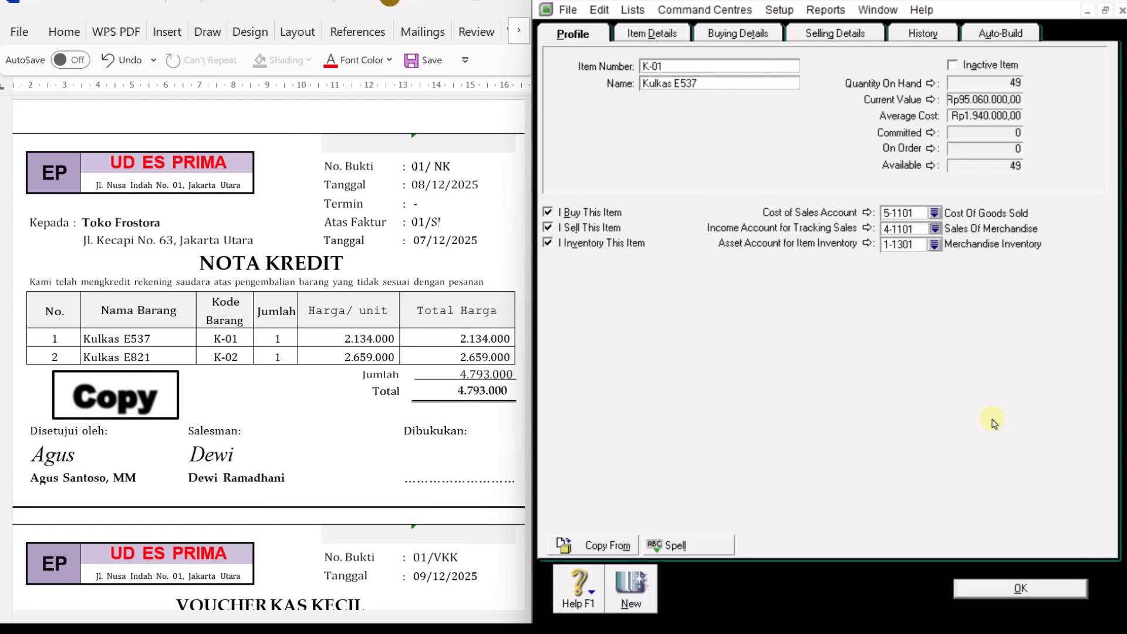
left_click(1048, 589)
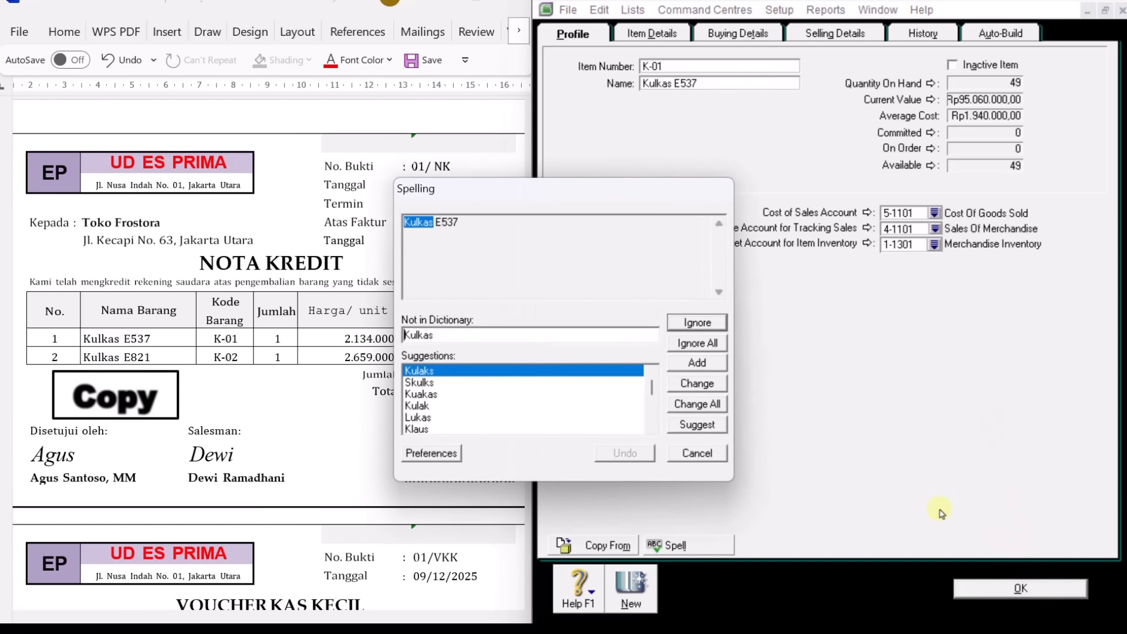
left_click(687, 343)
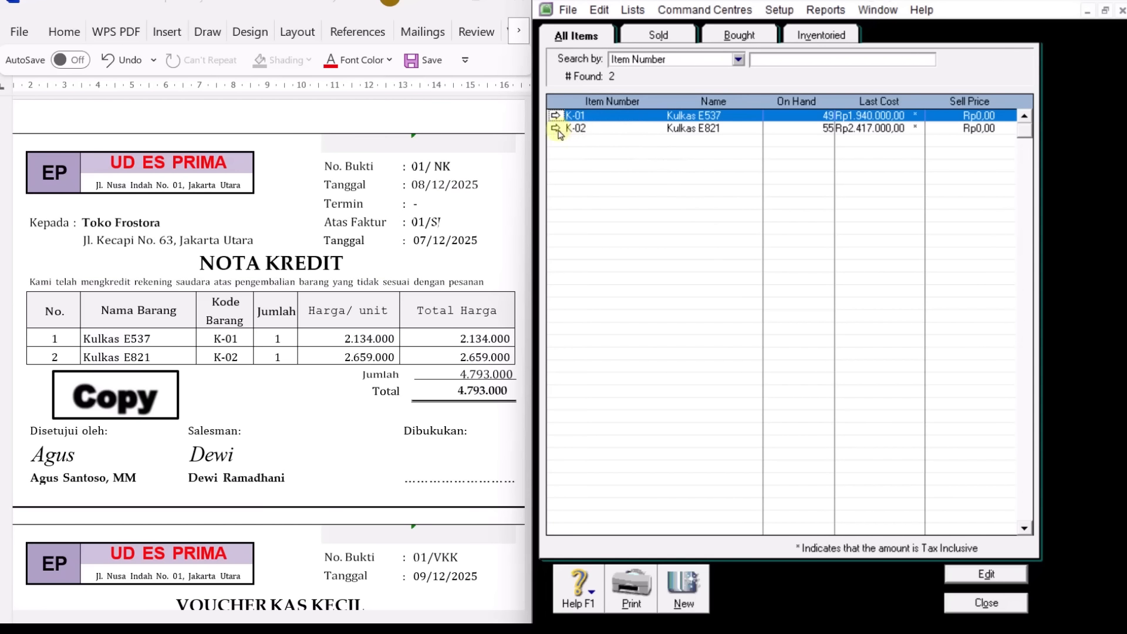
Set item K-02's income account for tracking sales back to 4-1101 Sales Of Merchandise, ignoring spelling suggestions, and close the items list.
left_click(555, 129)
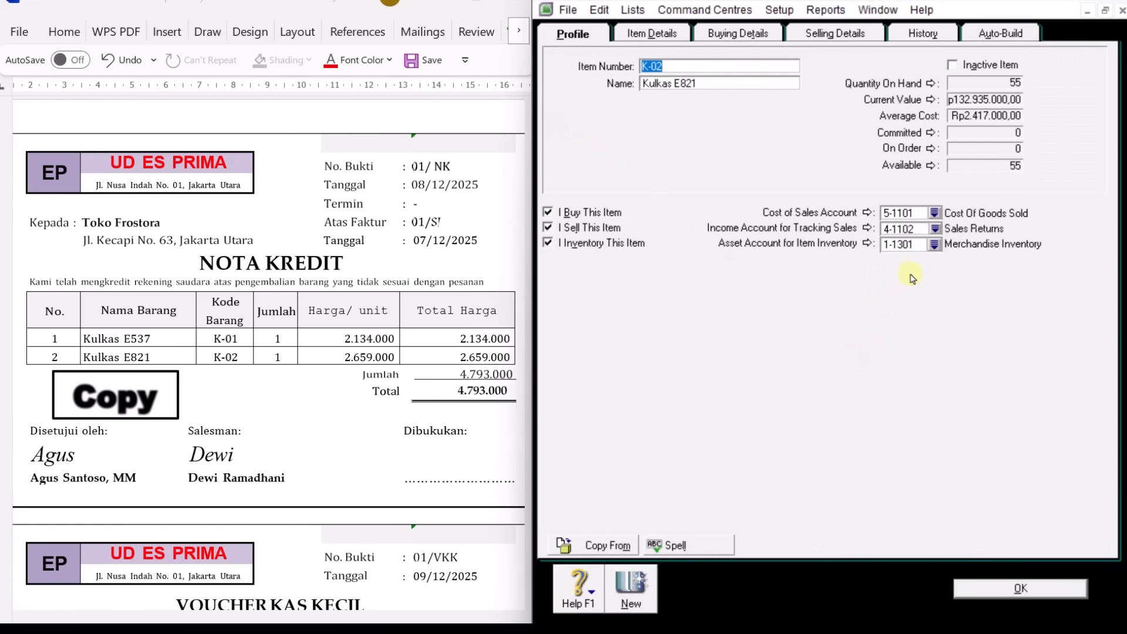
left_click(934, 228)
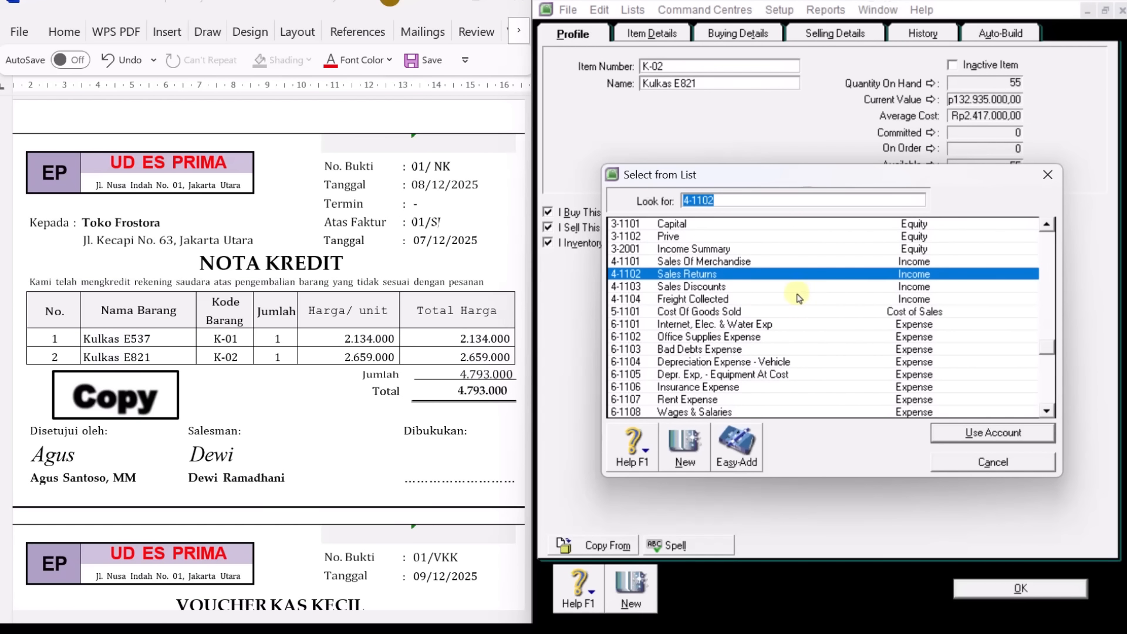
left_click(732, 261)
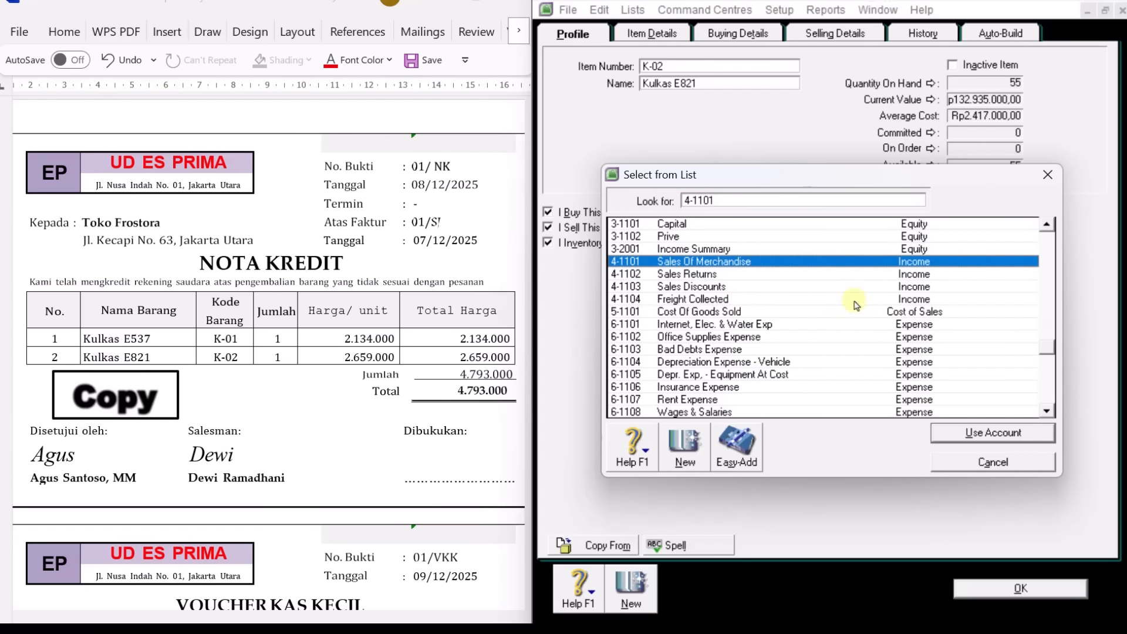
left_click(988, 433)
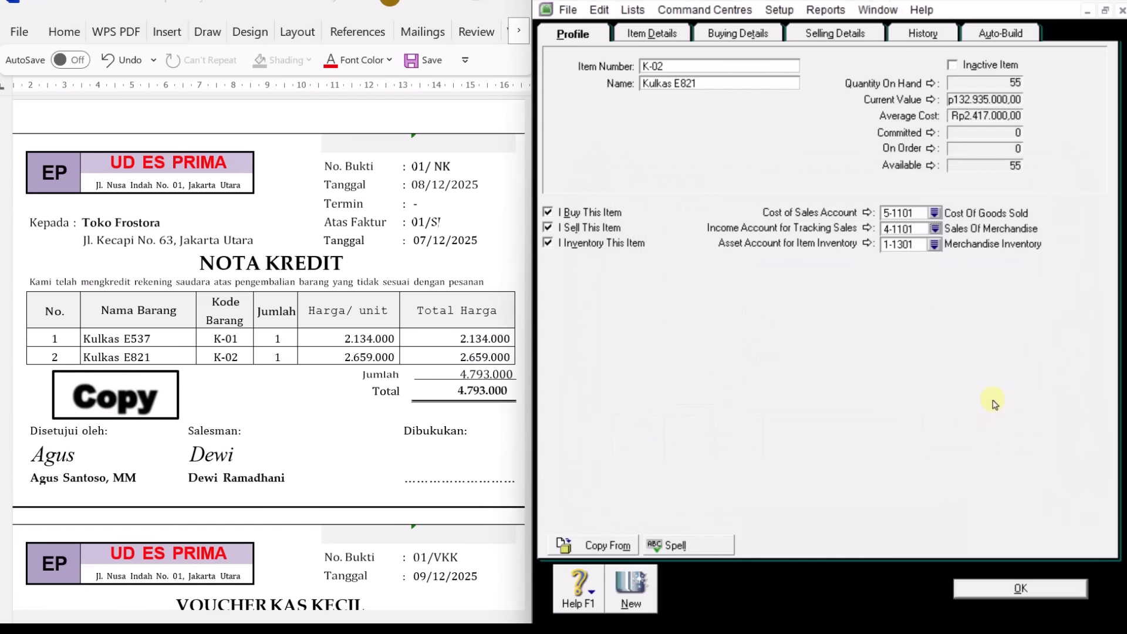
left_click(1021, 588)
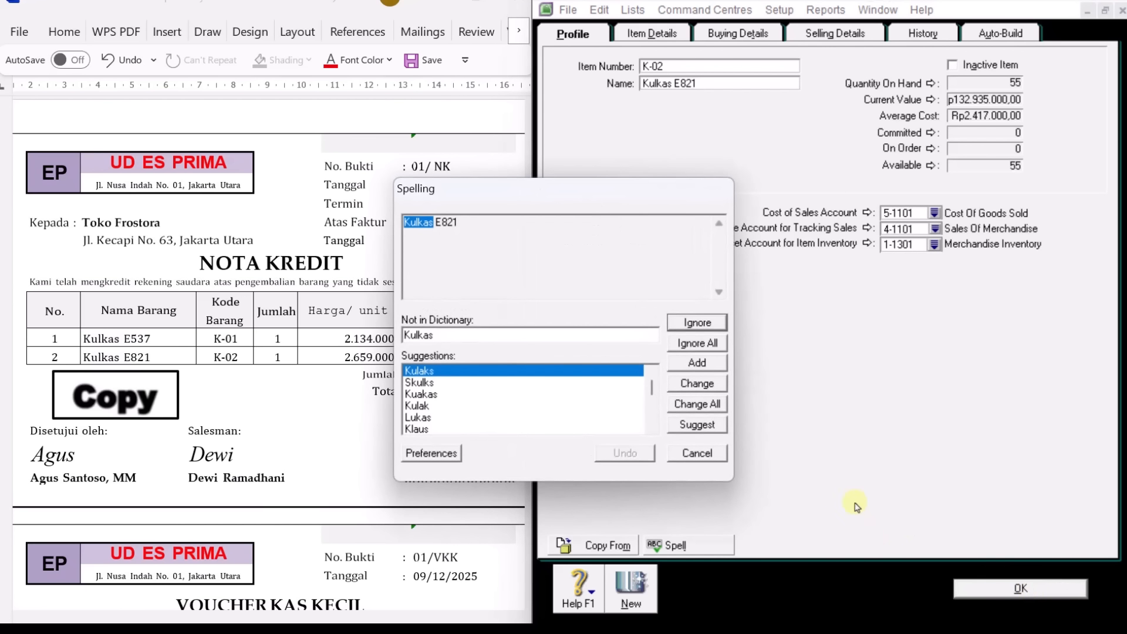
left_click(713, 344)
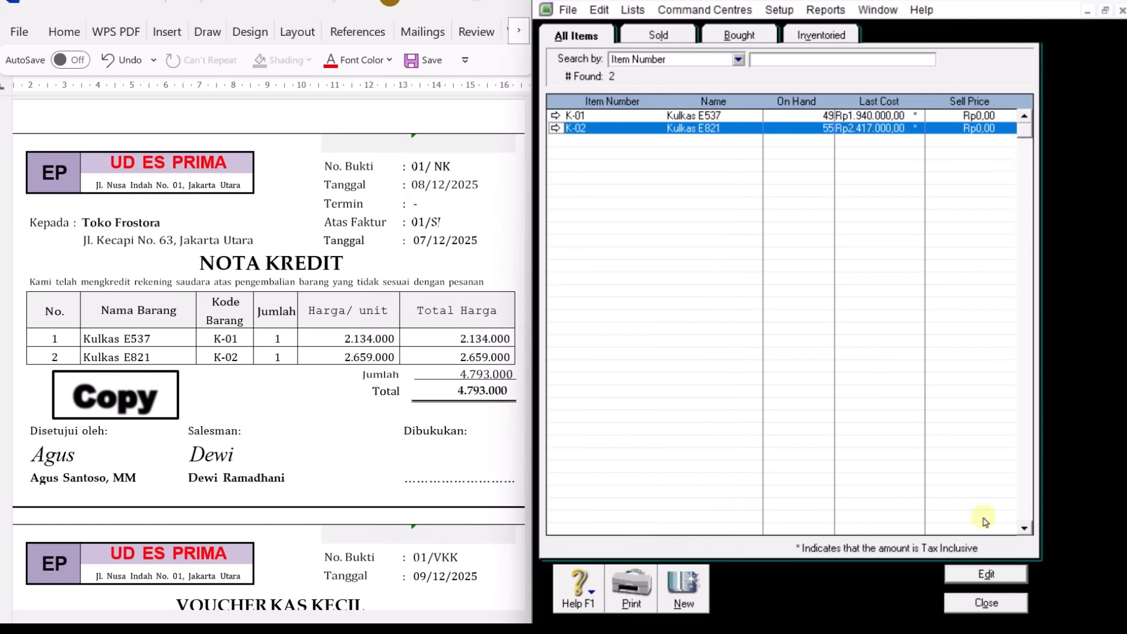
left_click(996, 604)
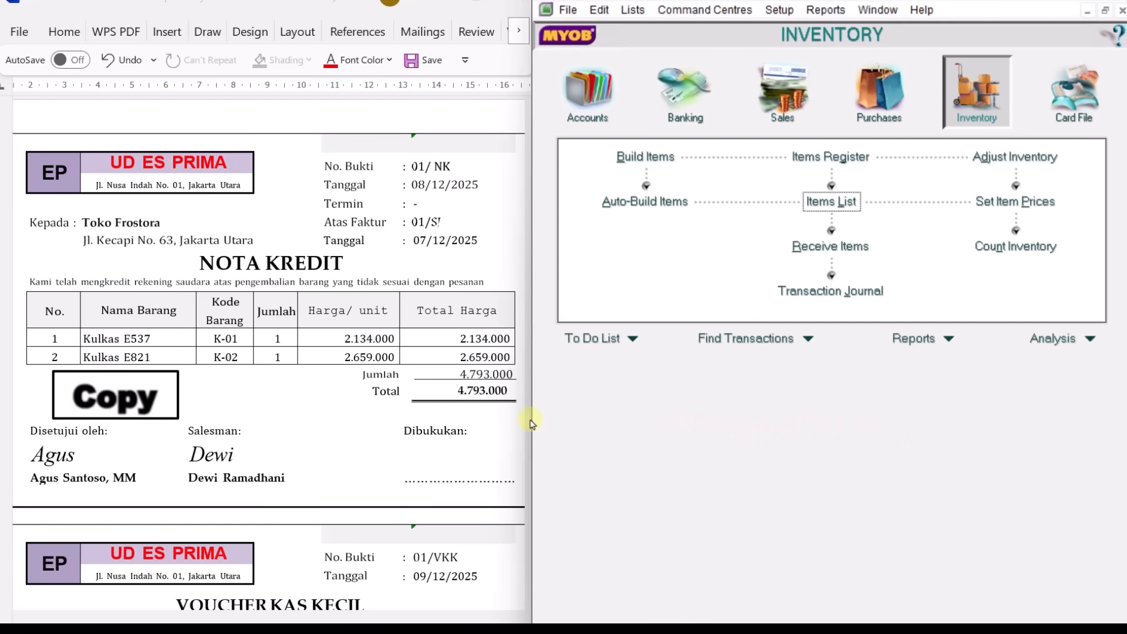
Bring petty cash voucher 01/VKK into view in the Word document and start a Spend Money entry in MYOB from account 1-1102 Petty Cash.
left_click(352, 437)
scroll(350, 423, "down", 4)
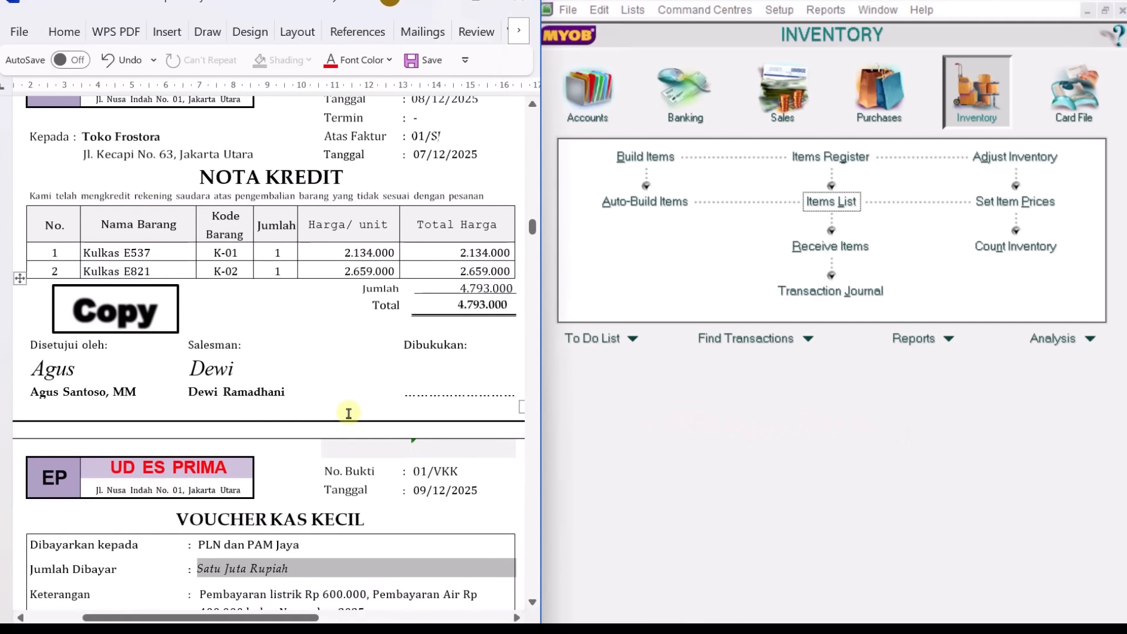
scroll(349, 413, "down", 6)
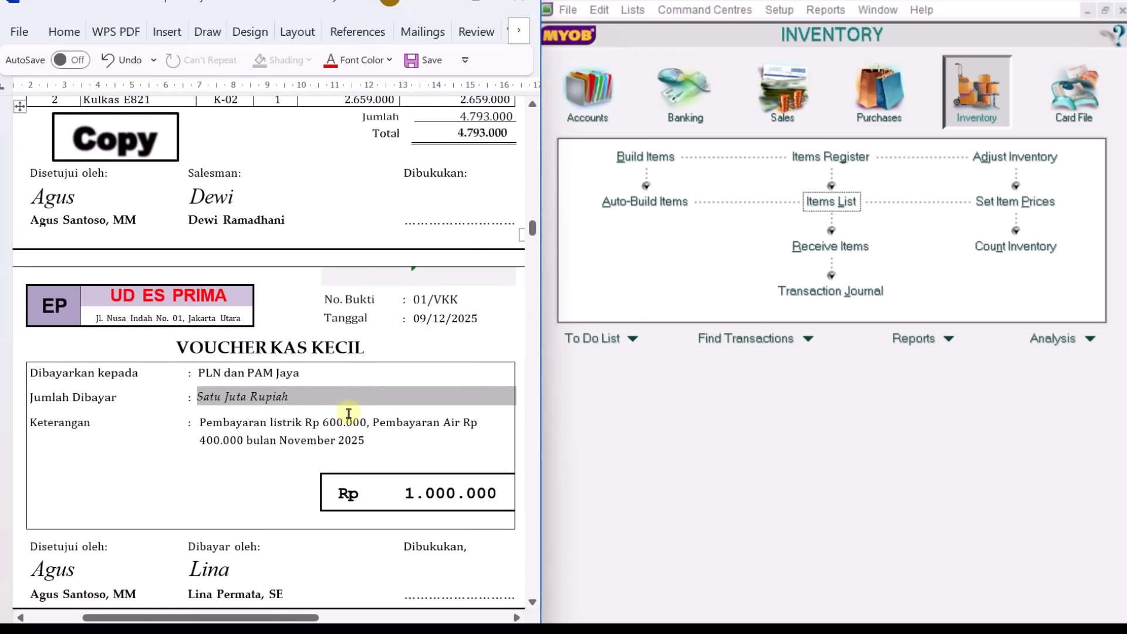
scroll(348, 413, "down", 2)
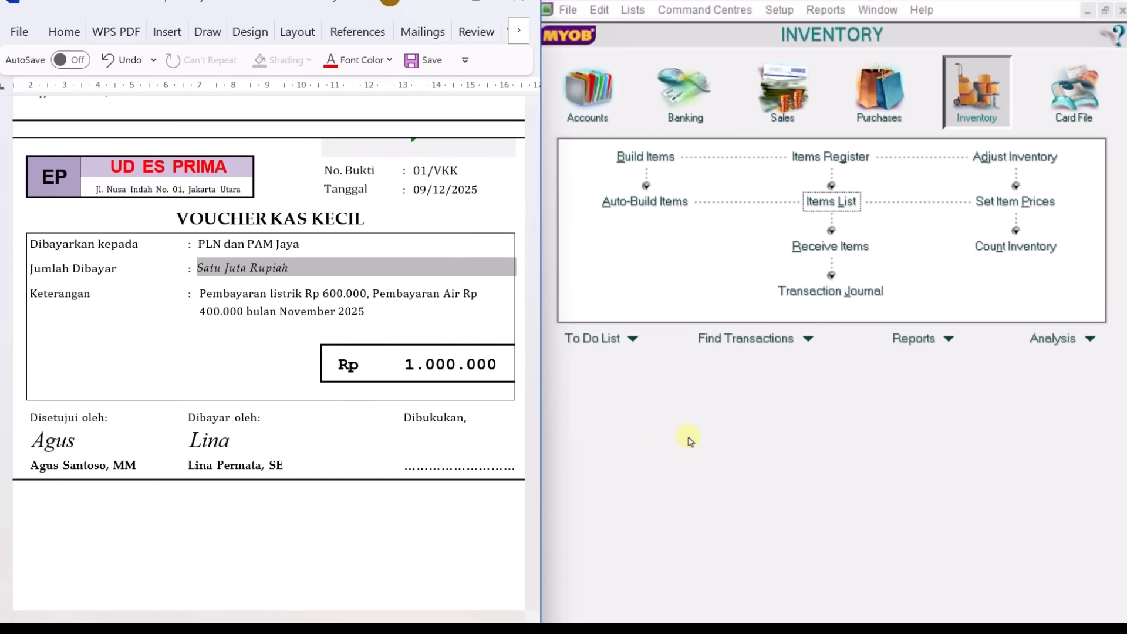
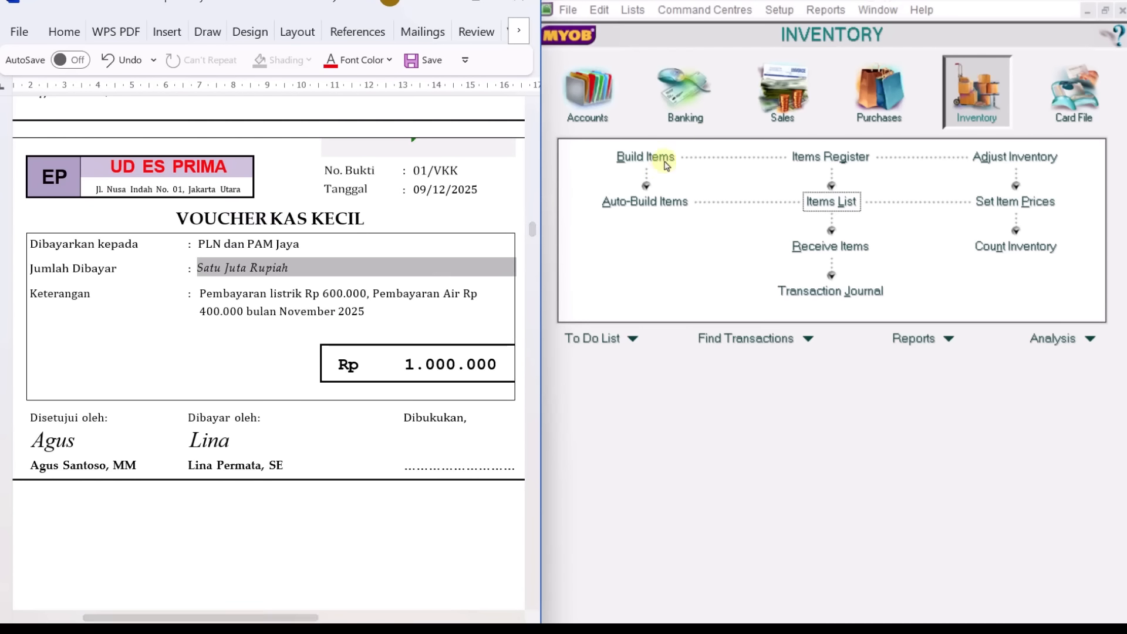
left_click(683, 126)
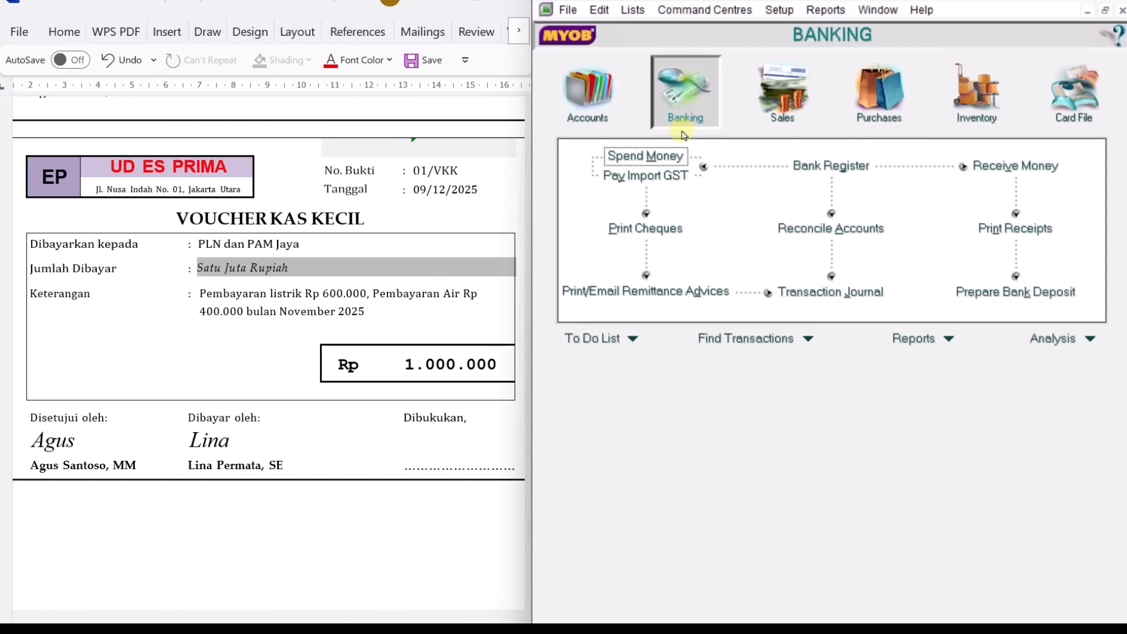
left_click(669, 156)
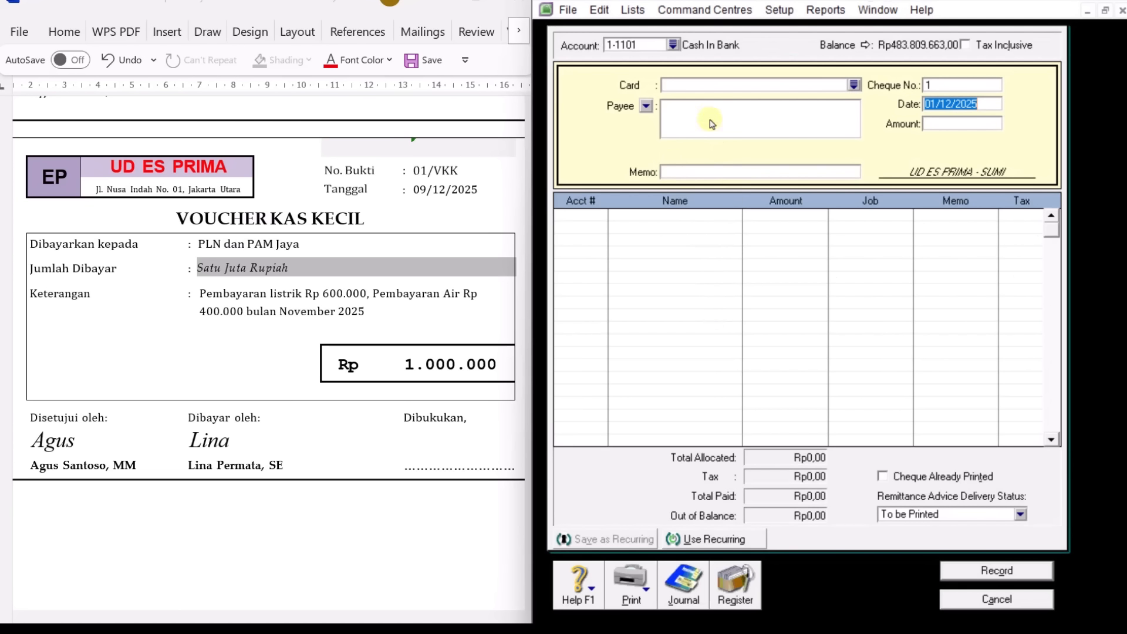
left_click(673, 44)
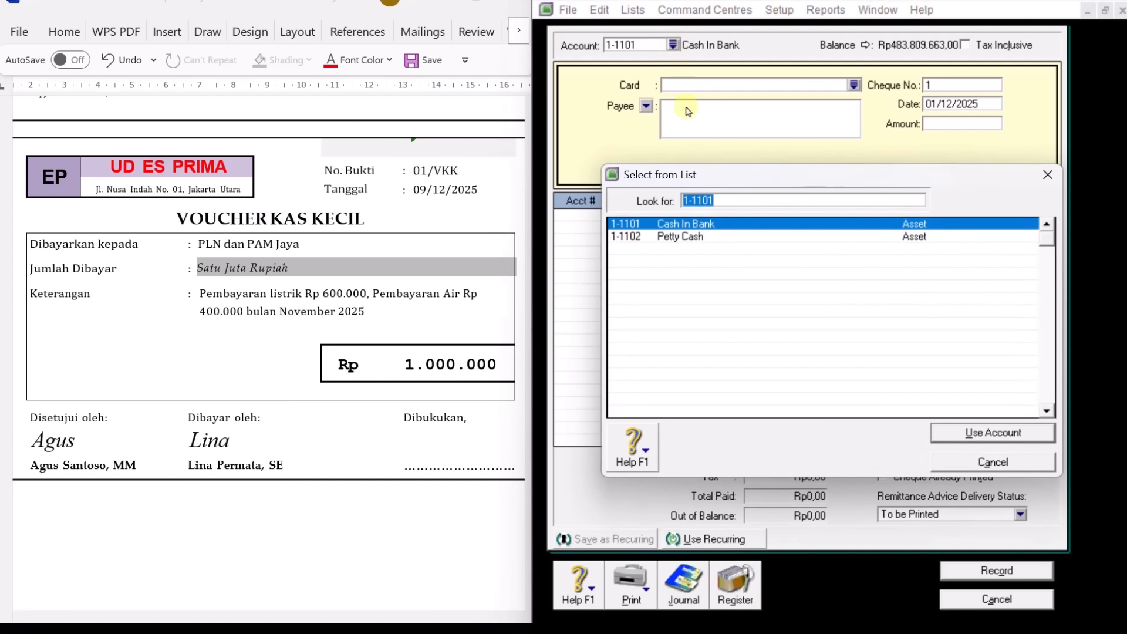
left_click(677, 238)
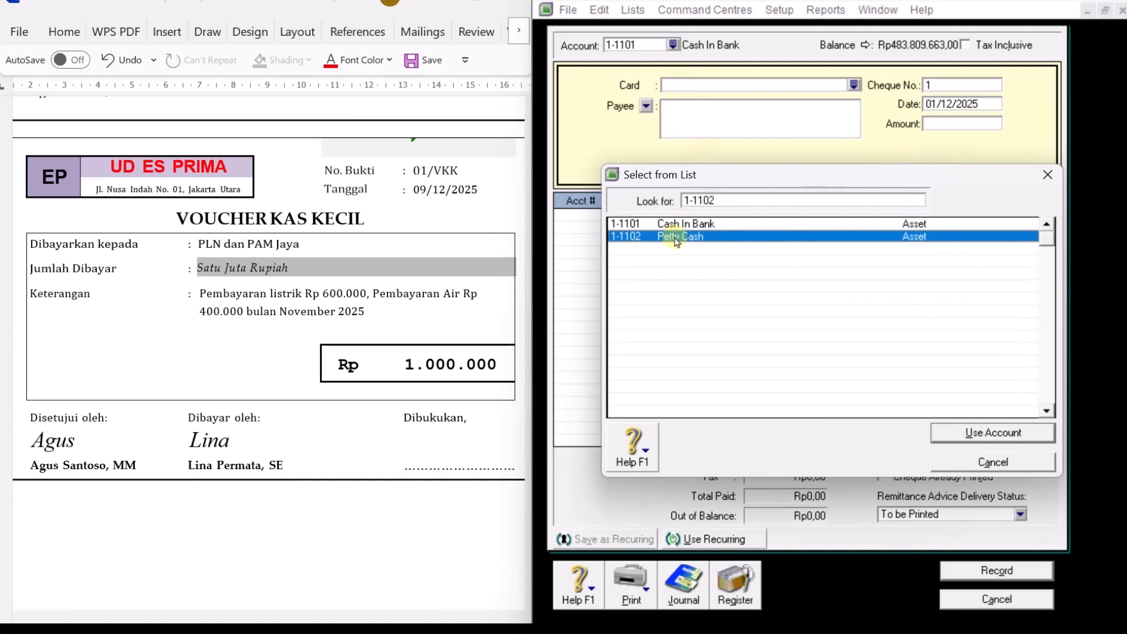
left_click(983, 434)
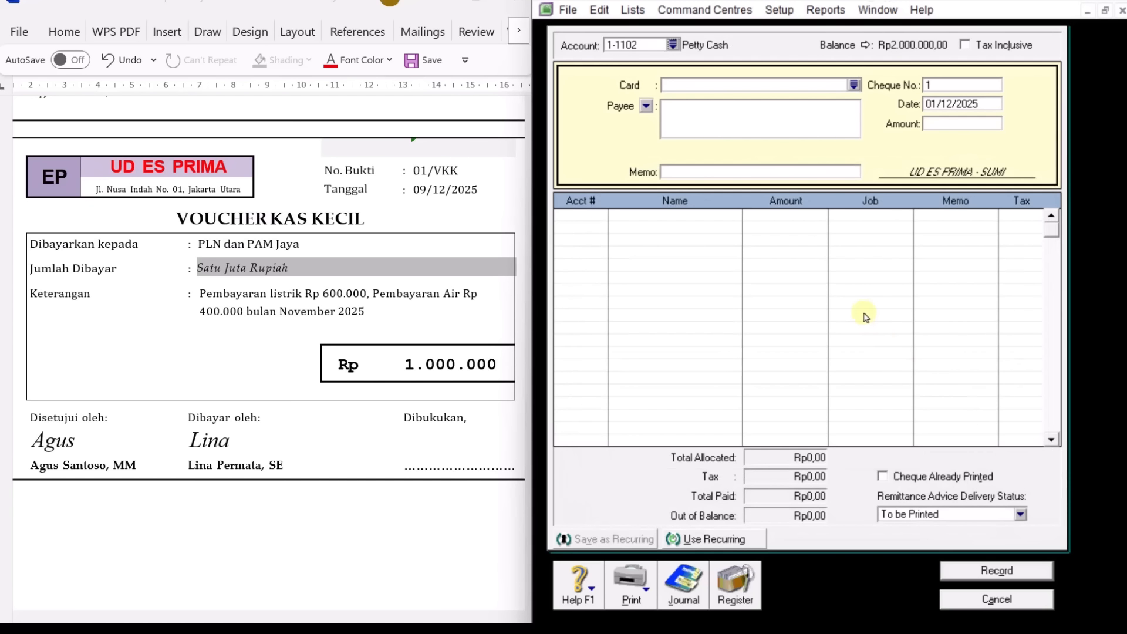
Give the petty cash payment cheque number 01/VKK, date 9/12/2025 and amount Rp1.000.000.
left_click(948, 86)
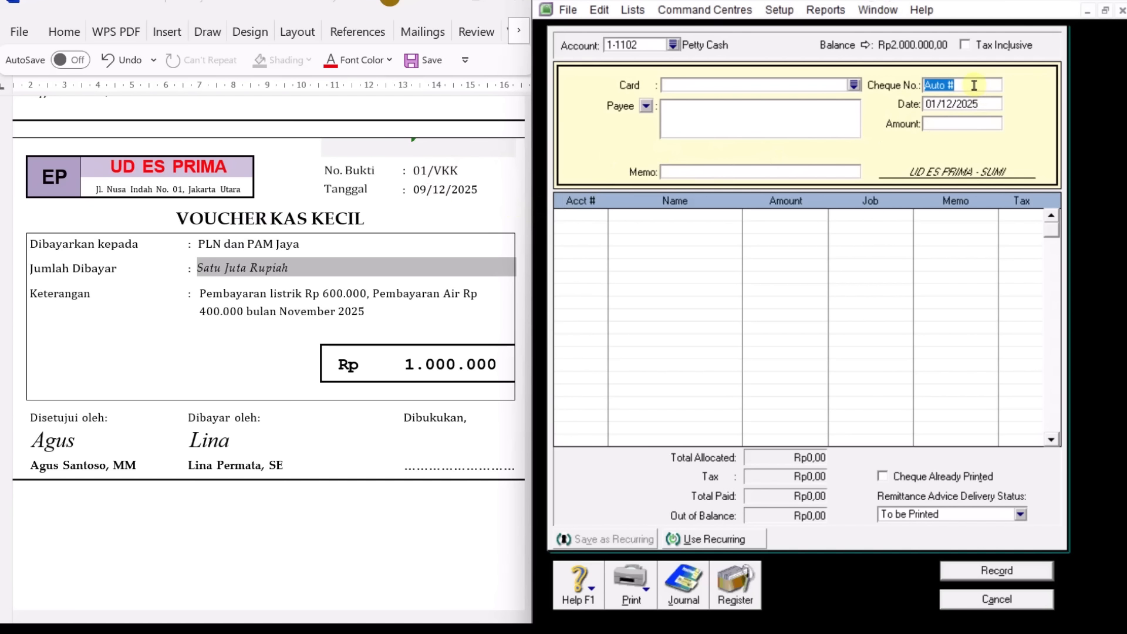
type("01/VKK")
key("Tab")
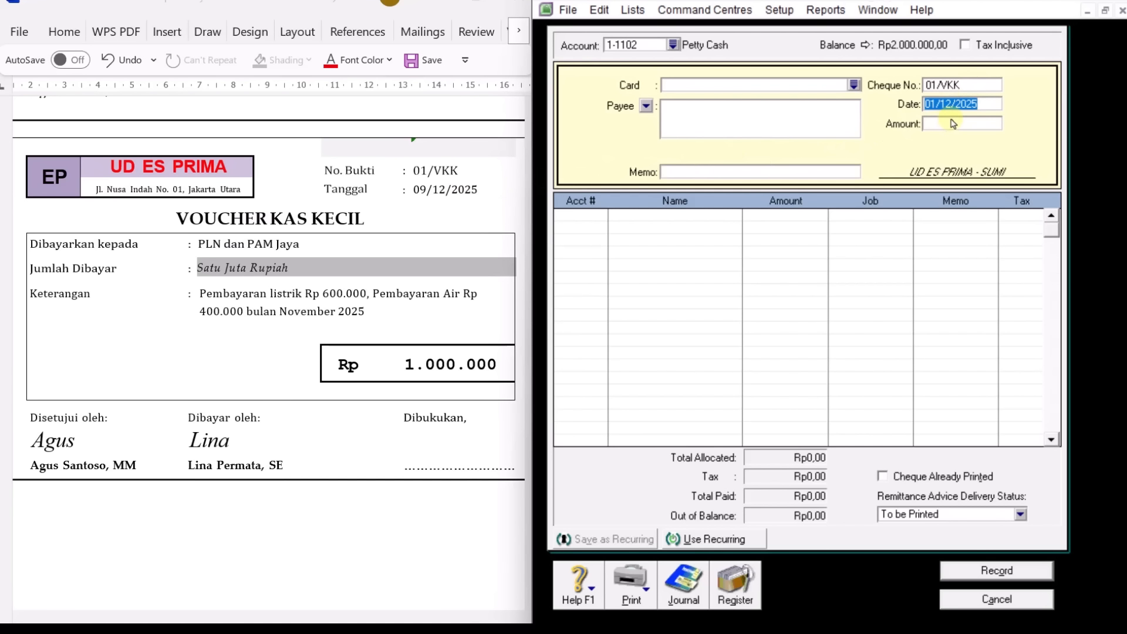
type("9")
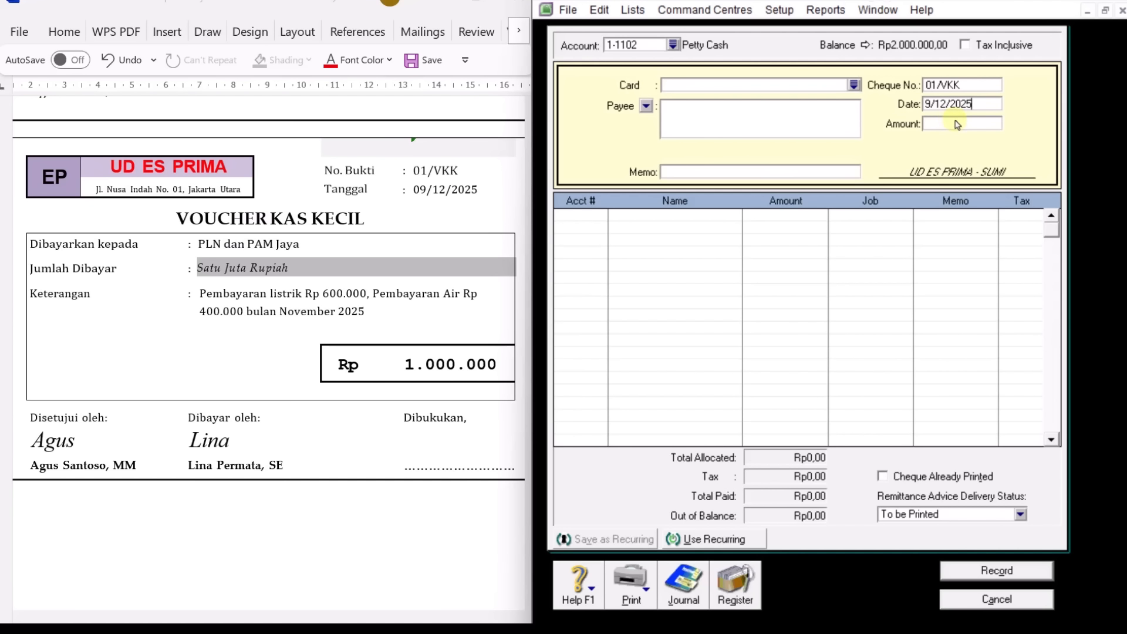
left_click(952, 124)
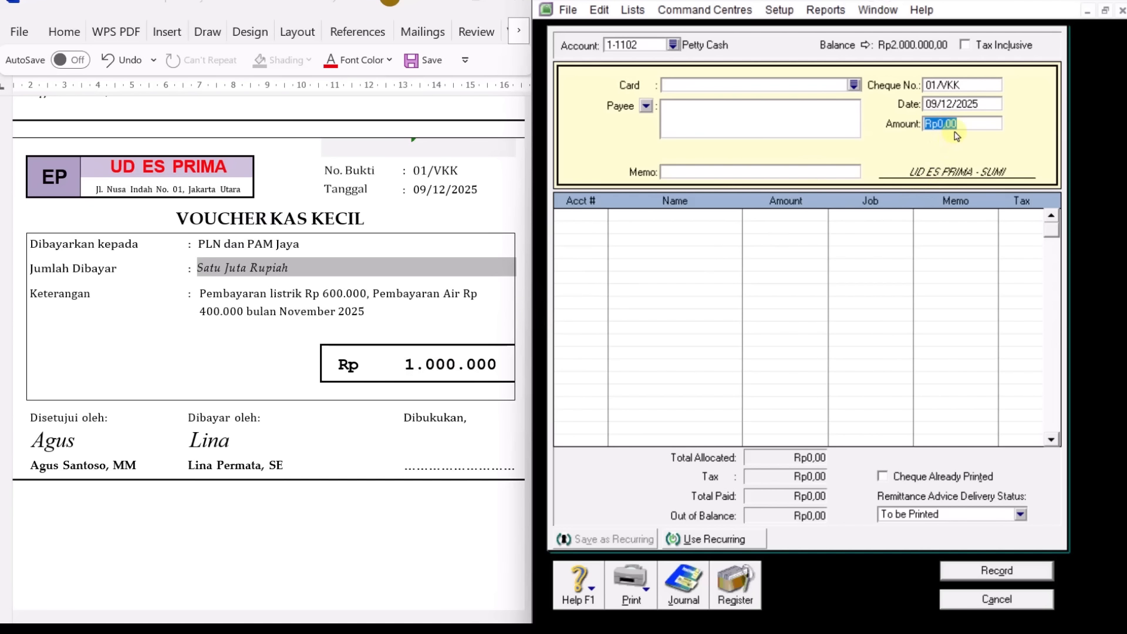
type("1.000.00")
Enter the payment memo "Pembayaran listrik & air bulan November".
left_click(760, 174)
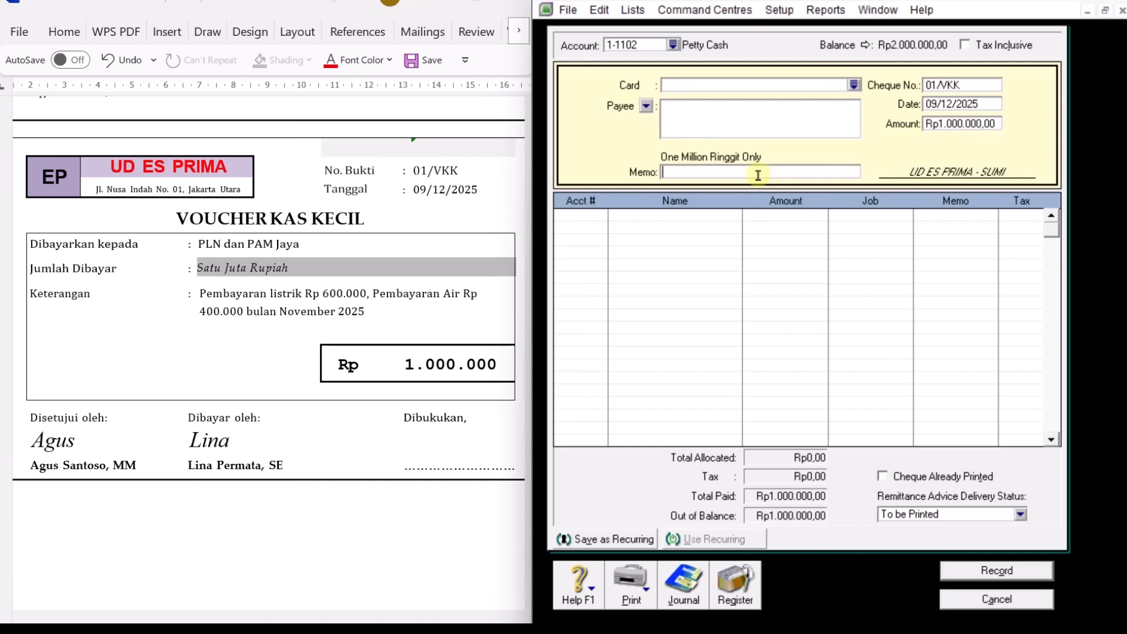
type("P")
key("Caps_Lock")
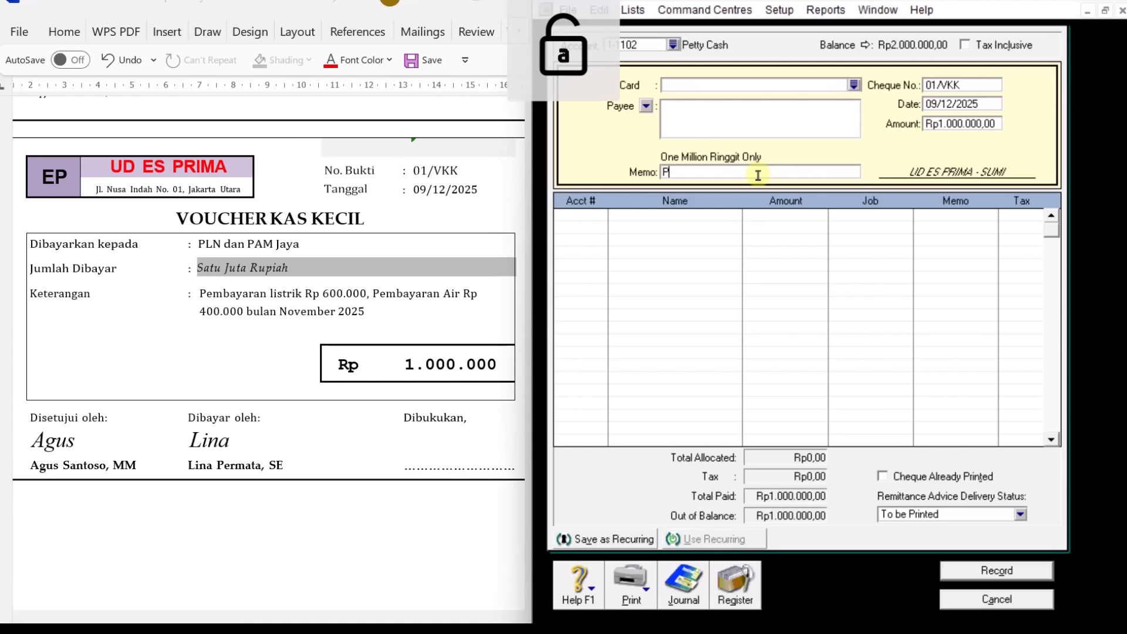
type("em")
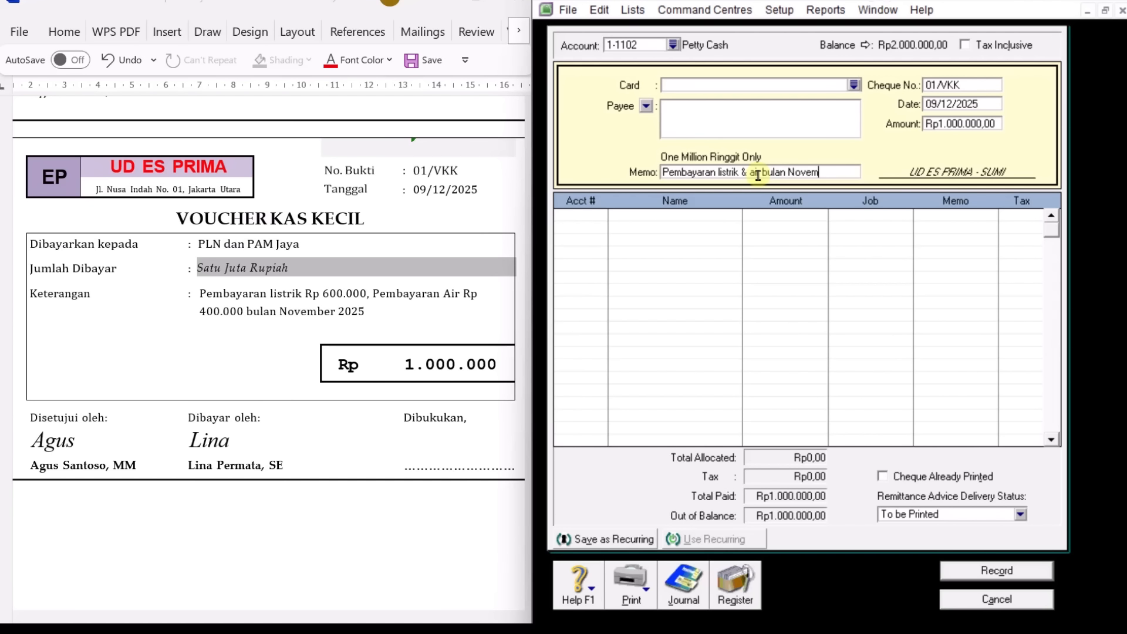
key("Tab")
Allocate the full Rp1.000.000 to account 2-1202 Accrued Expense, then record the payment and leave the Spend Money form.
type("6")
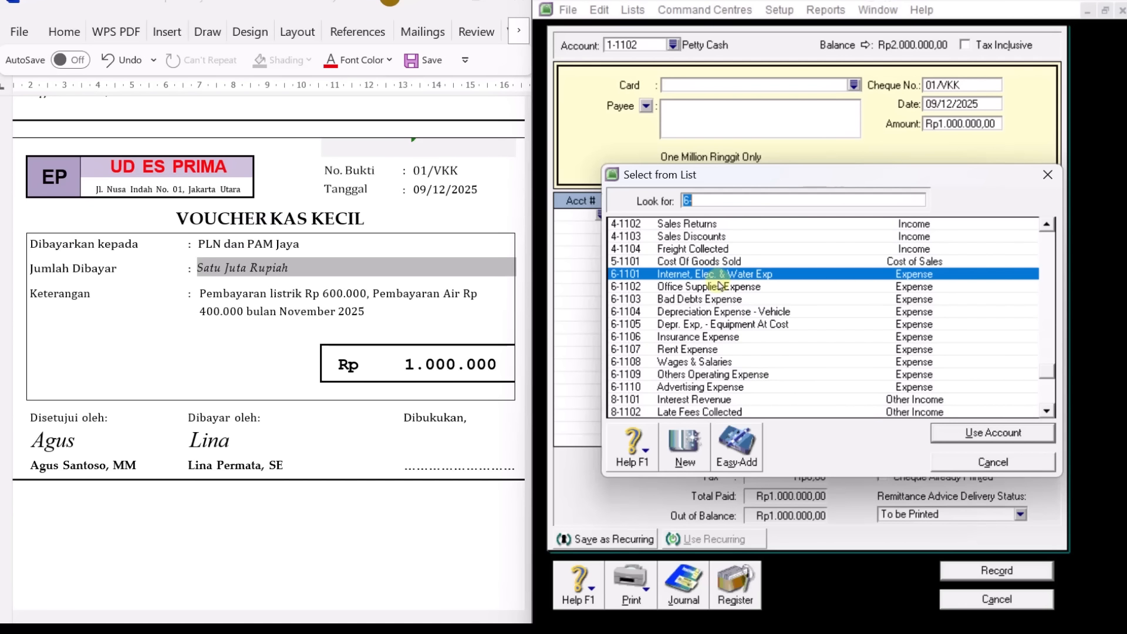
scroll(726, 284, "up", 1)
scroll(728, 286, "up", 1)
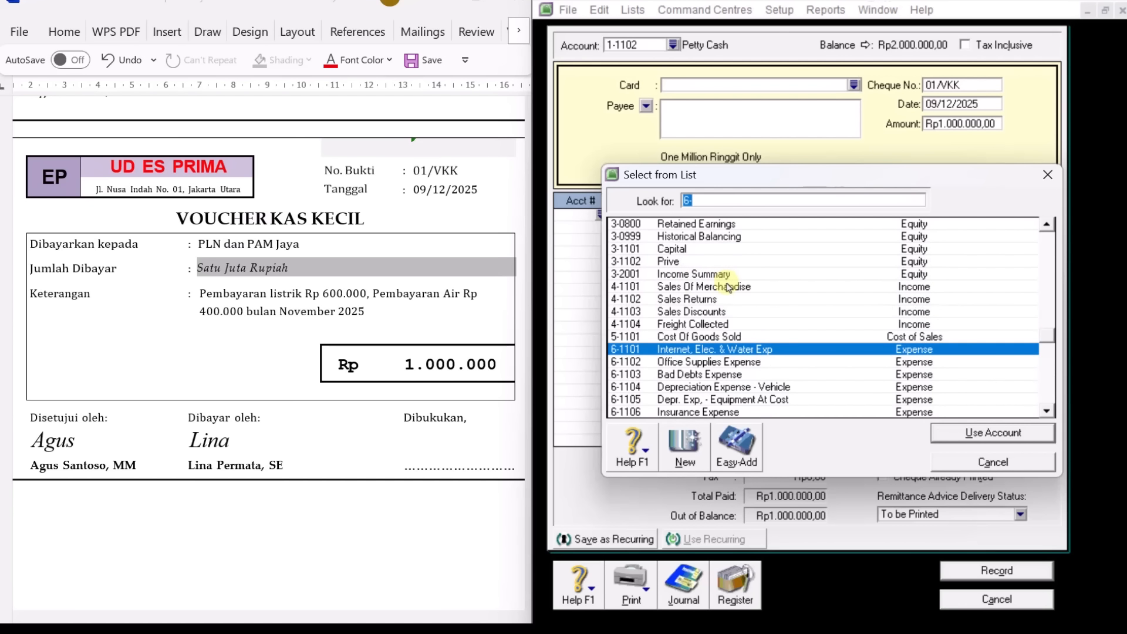
scroll(727, 287, "up", 1)
scroll(727, 287, "up", 1)
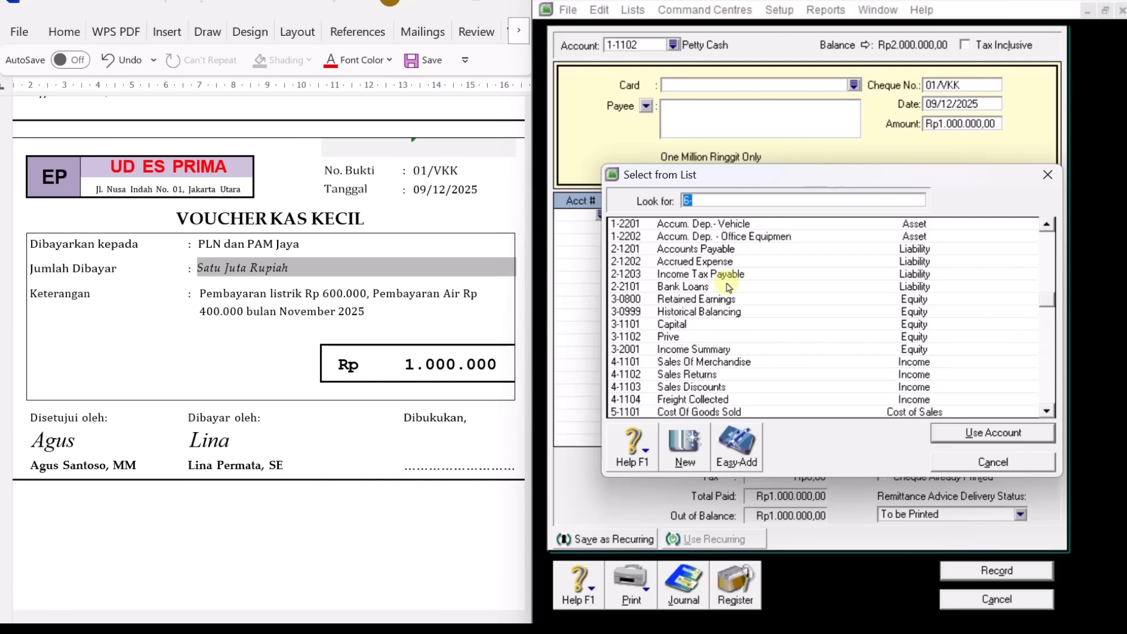
left_click(696, 262)
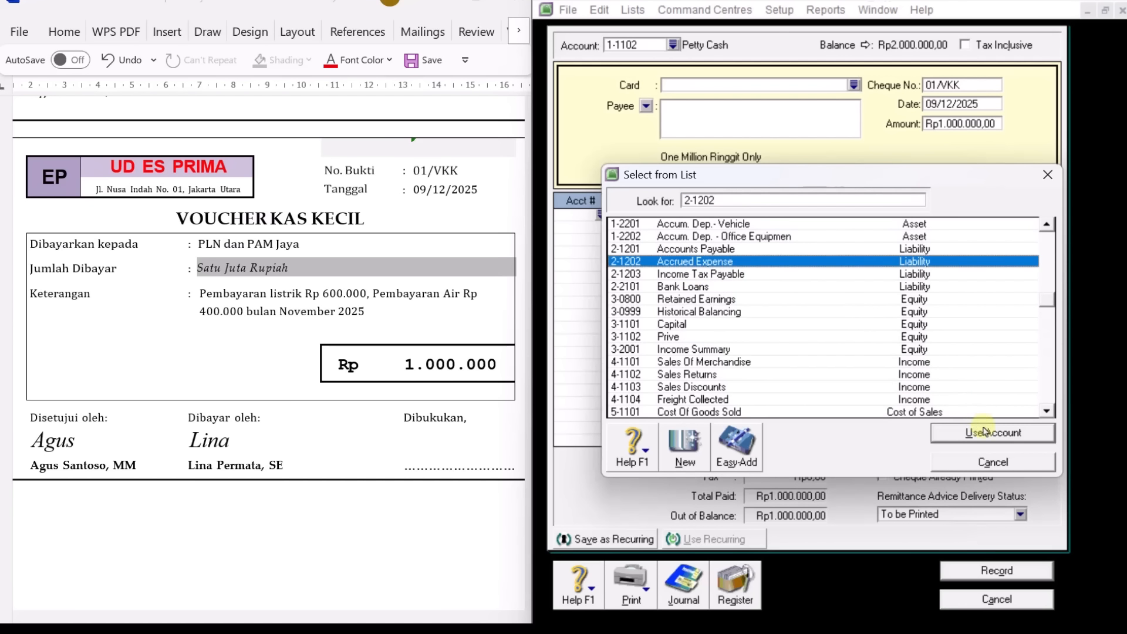
left_click(988, 434)
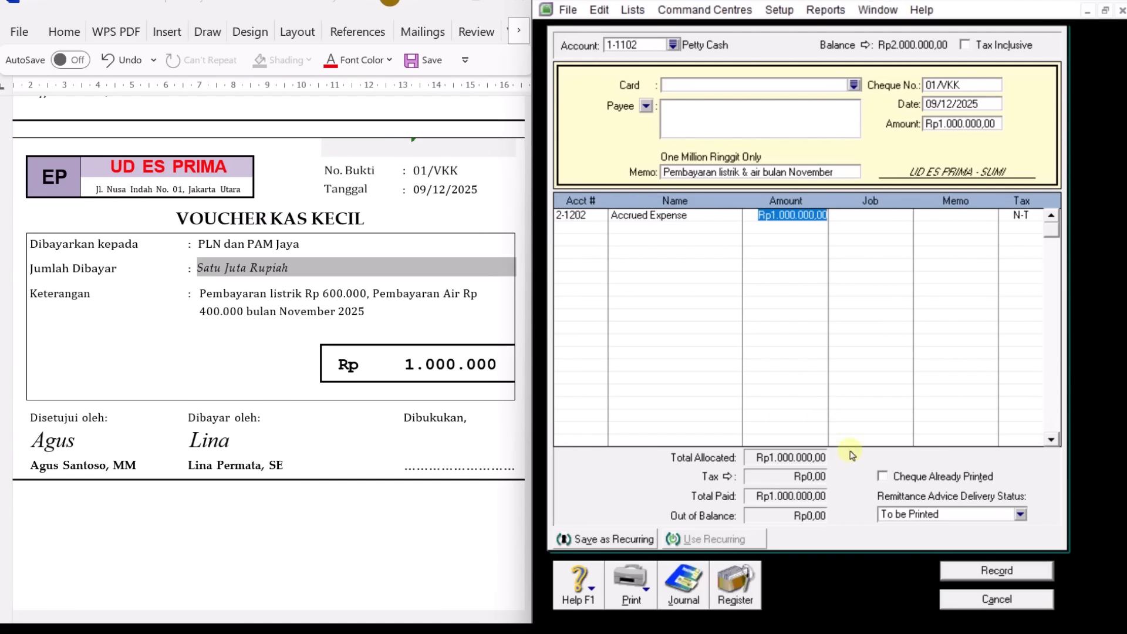
key("Tab")
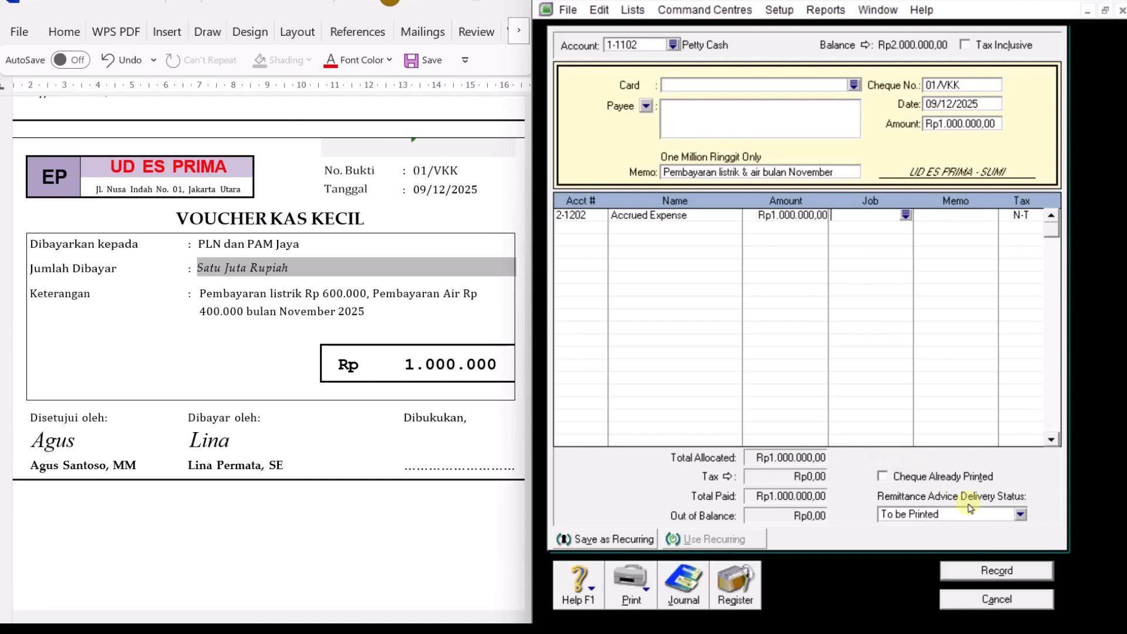
left_click(1029, 575)
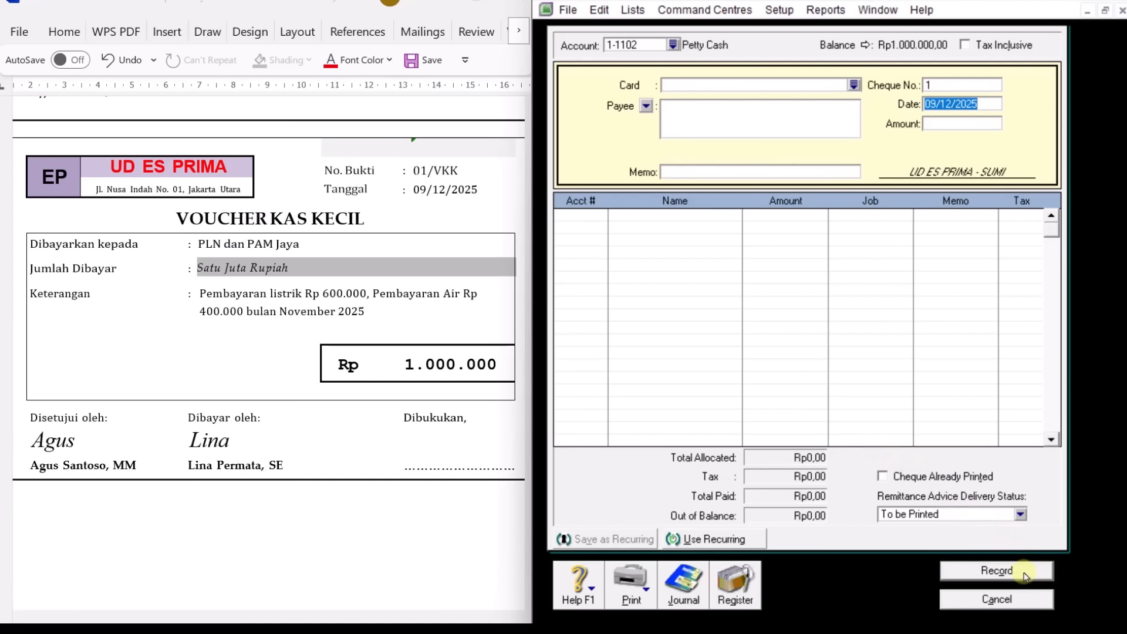
left_click(1003, 599)
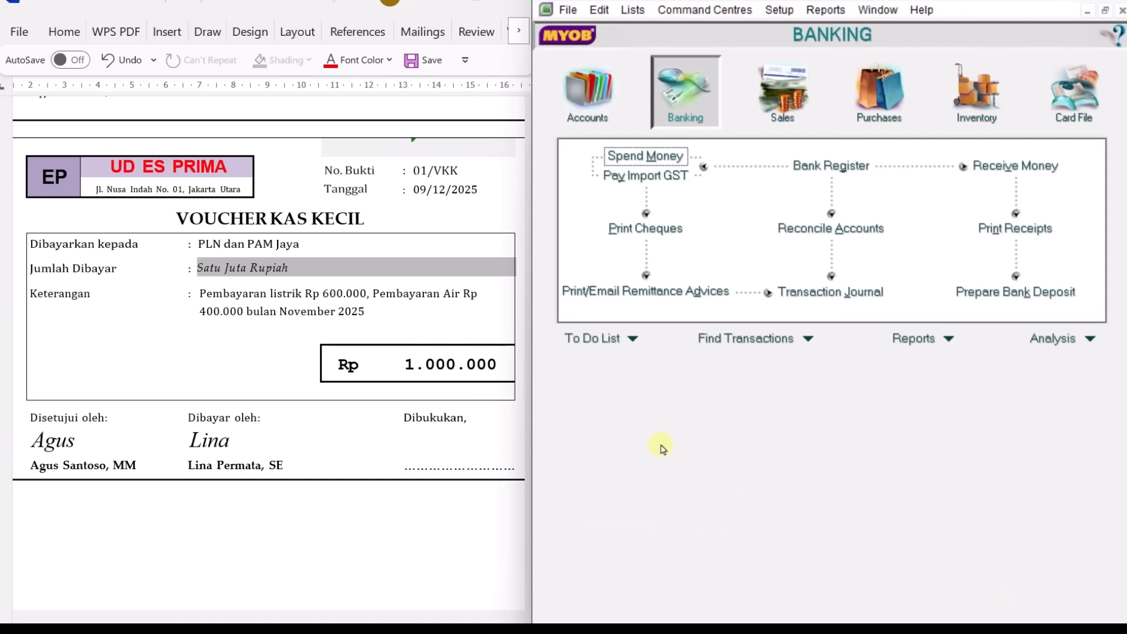
Bring petty cash voucher 02/VKK into view in the Word document and start a Spend Money entry in MYOB from account 1-1102 Petty Cash.
left_click(369, 496)
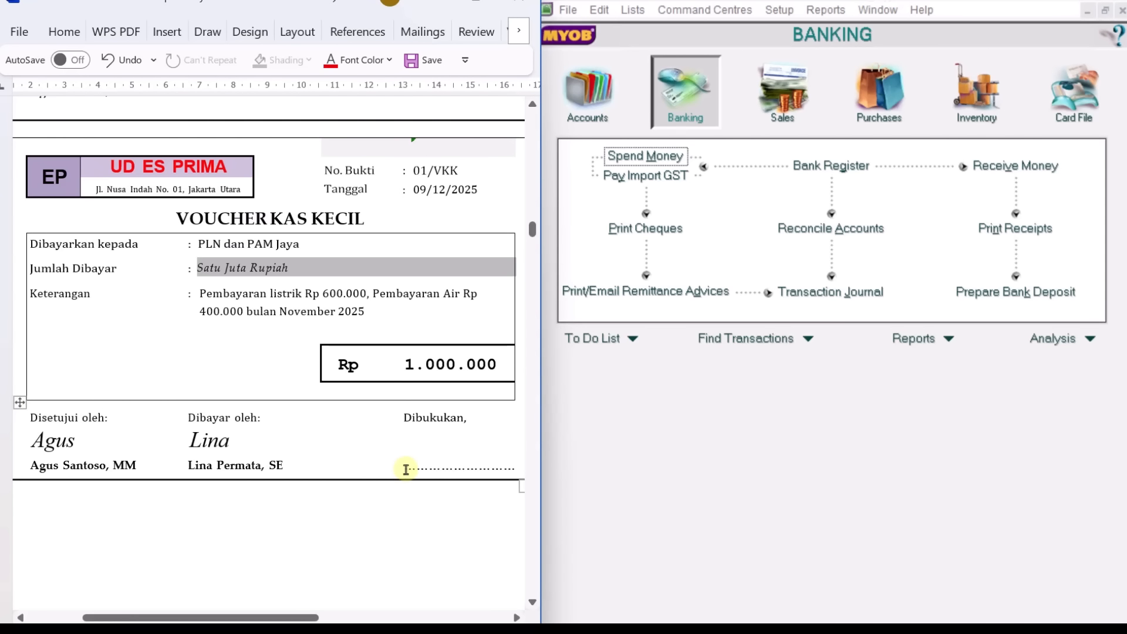
scroll(405, 469, "down", 6)
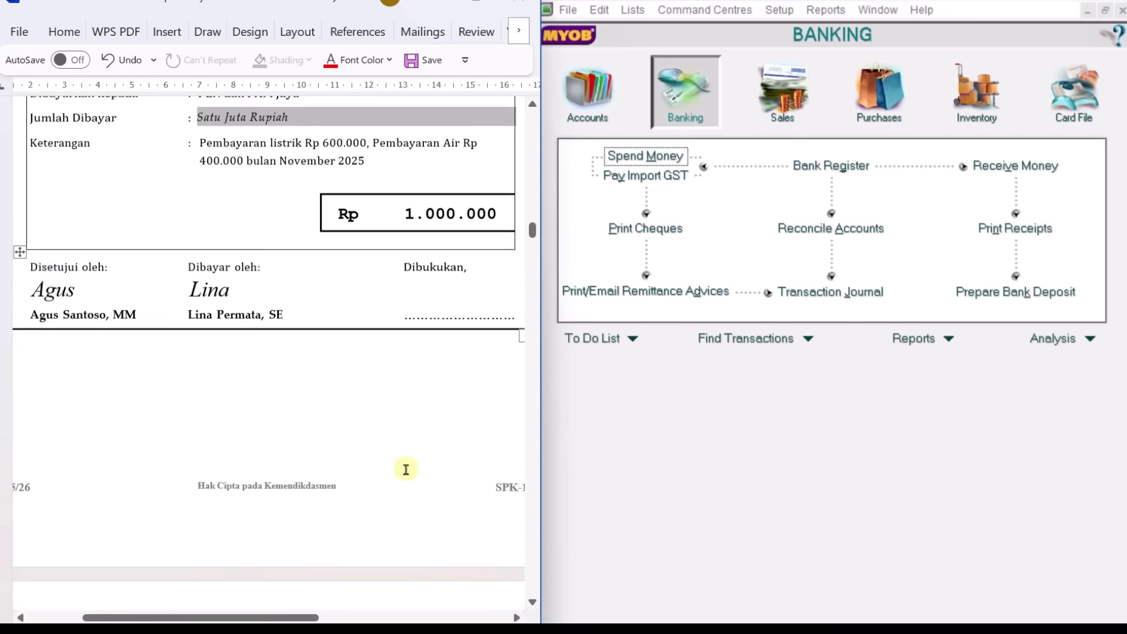
scroll(406, 469, "down", 5)
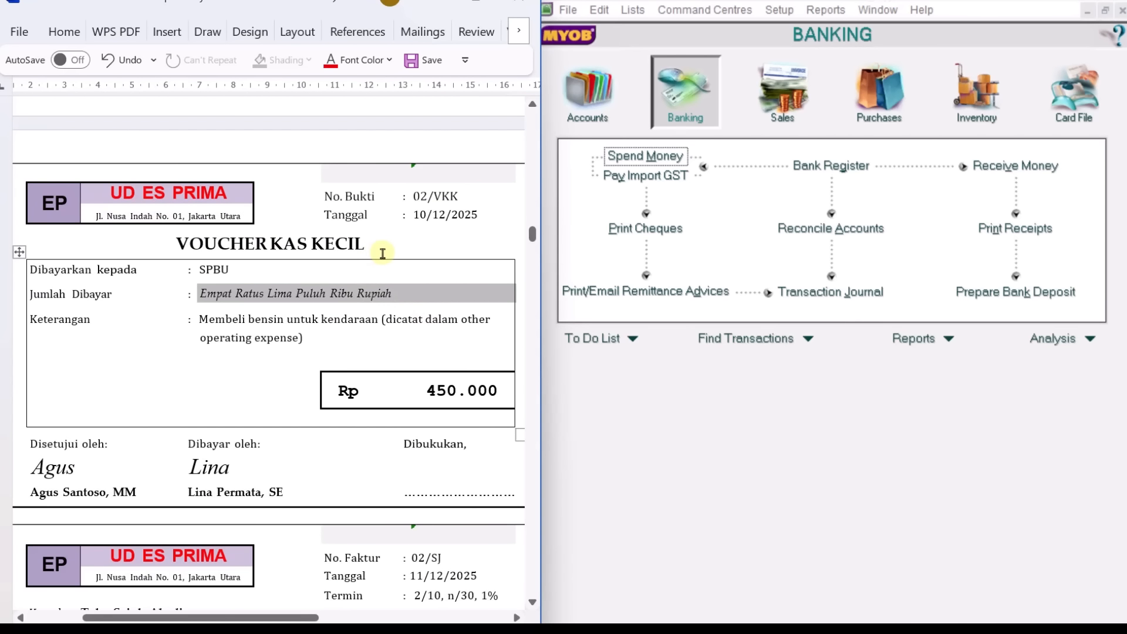
left_click(688, 109)
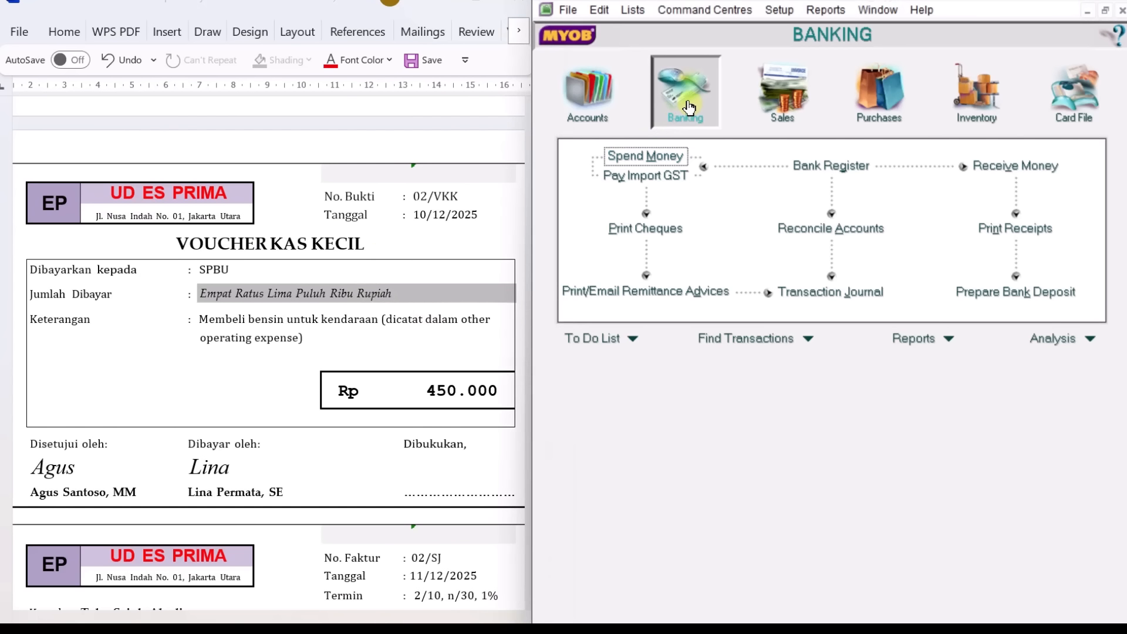
left_click(670, 158)
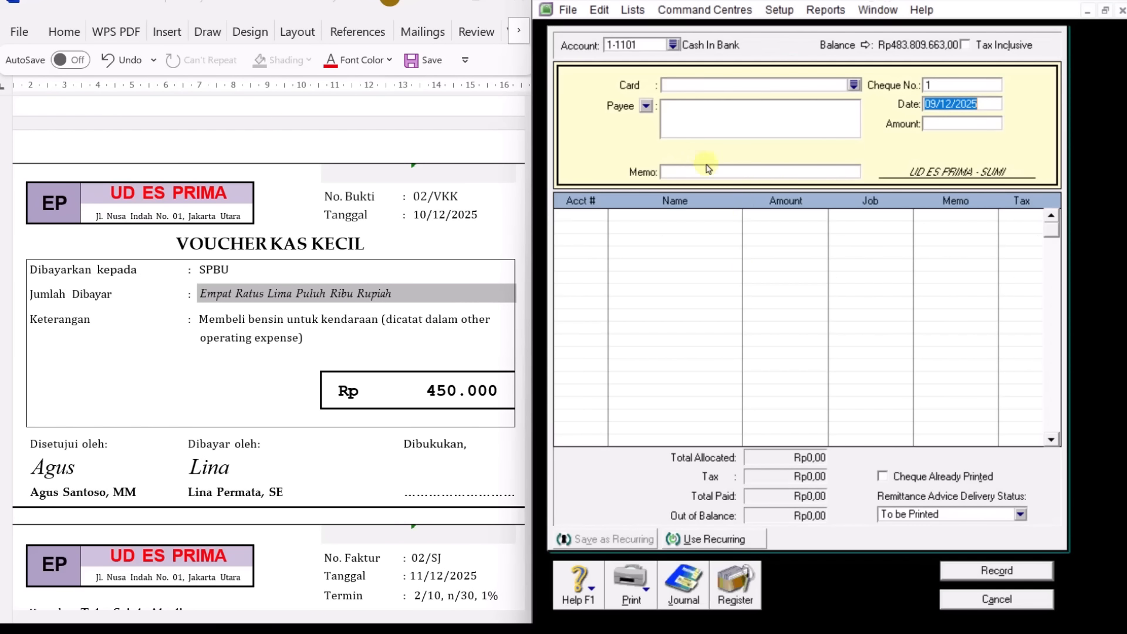
left_click(673, 45)
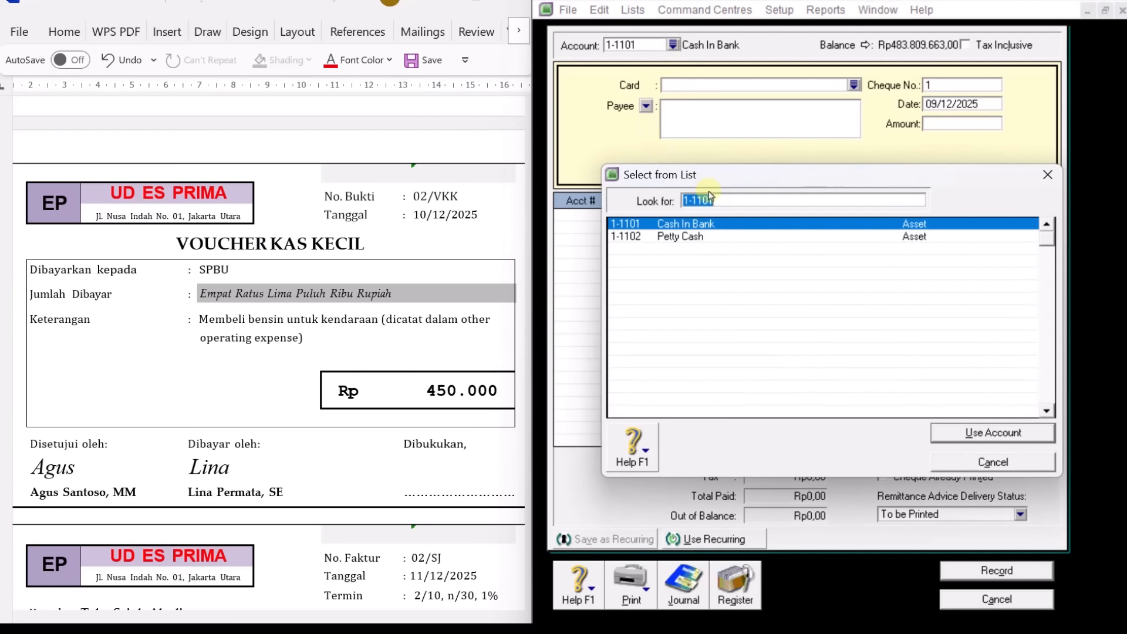
left_click(721, 236)
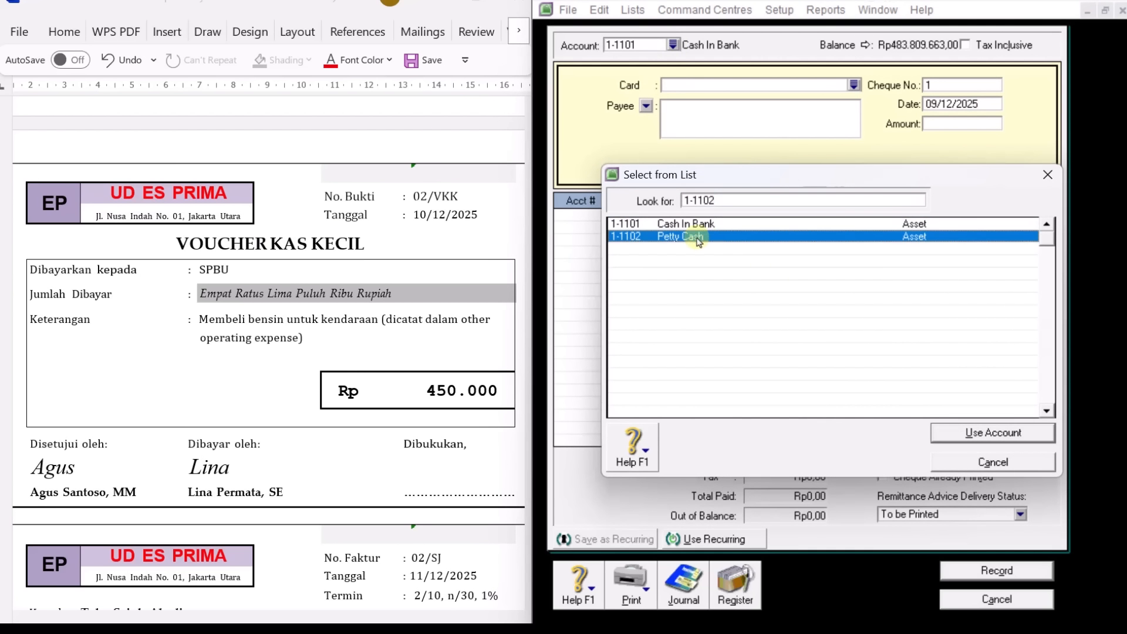
left_click(961, 435)
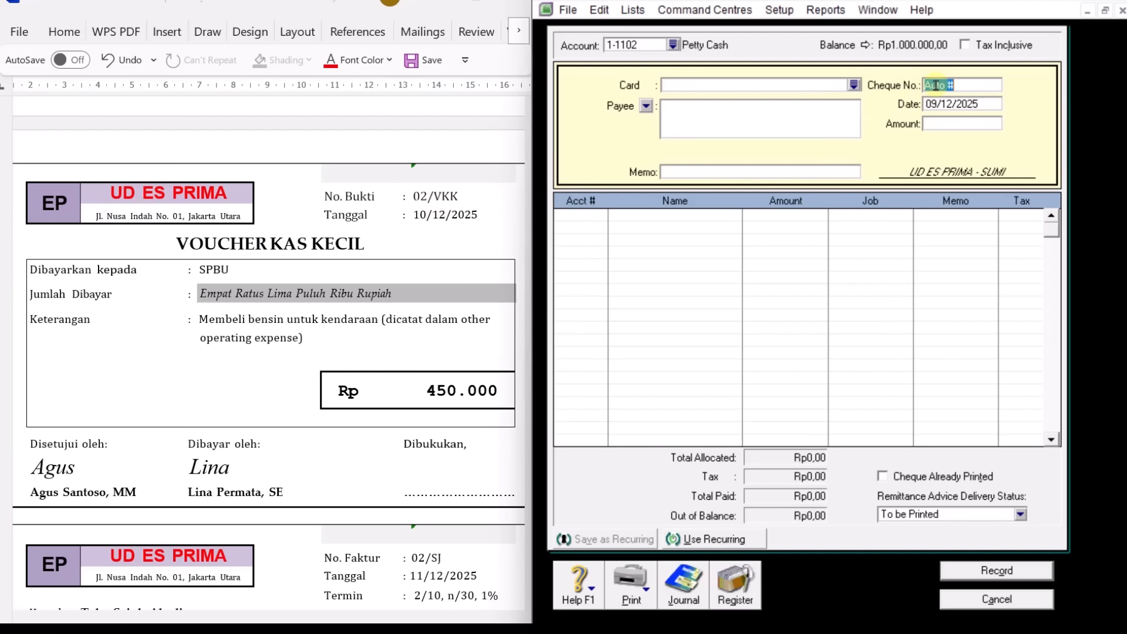
Give the petty cash payment cheque number 02/vkk, date 10/12/2025 and amount Rp450.000.
type("02/vkk")
key("Tab")
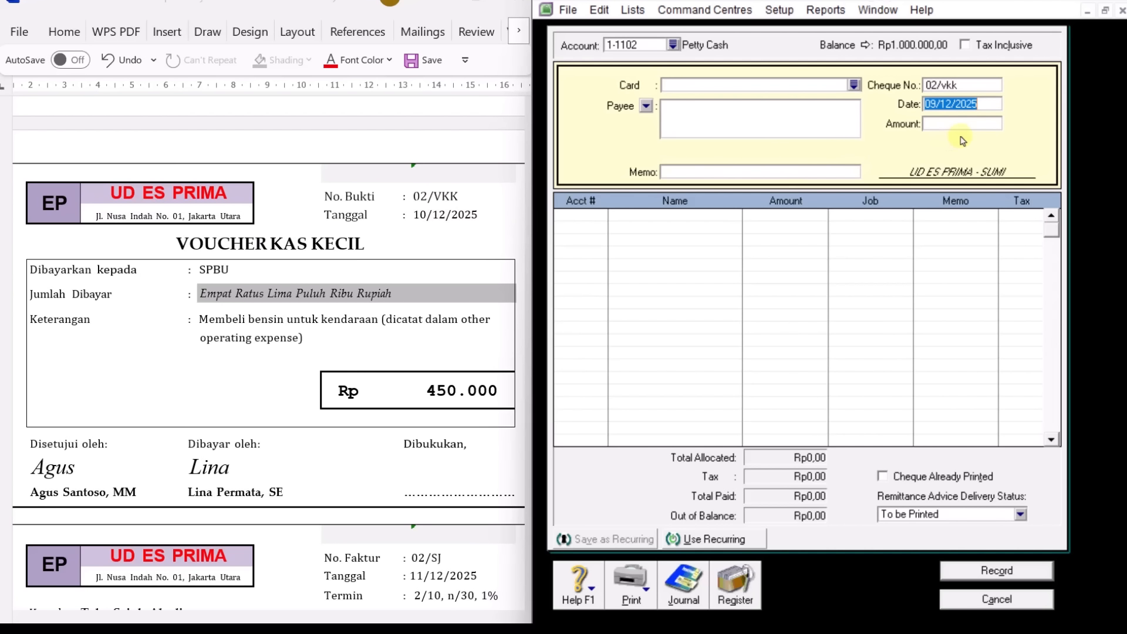
type("10")
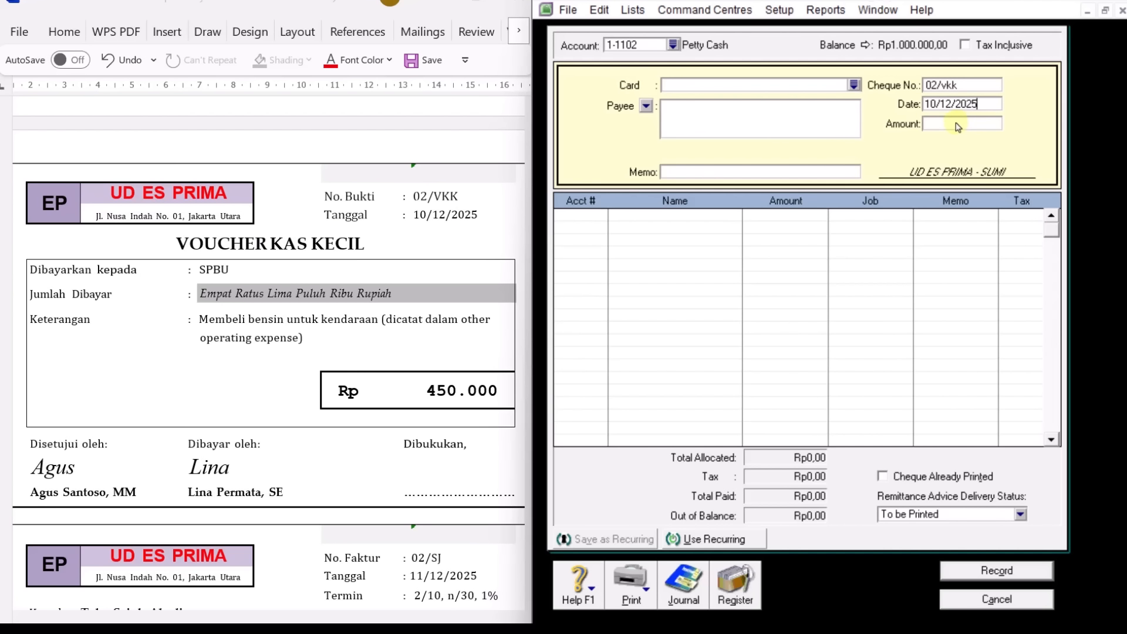
key("Tab")
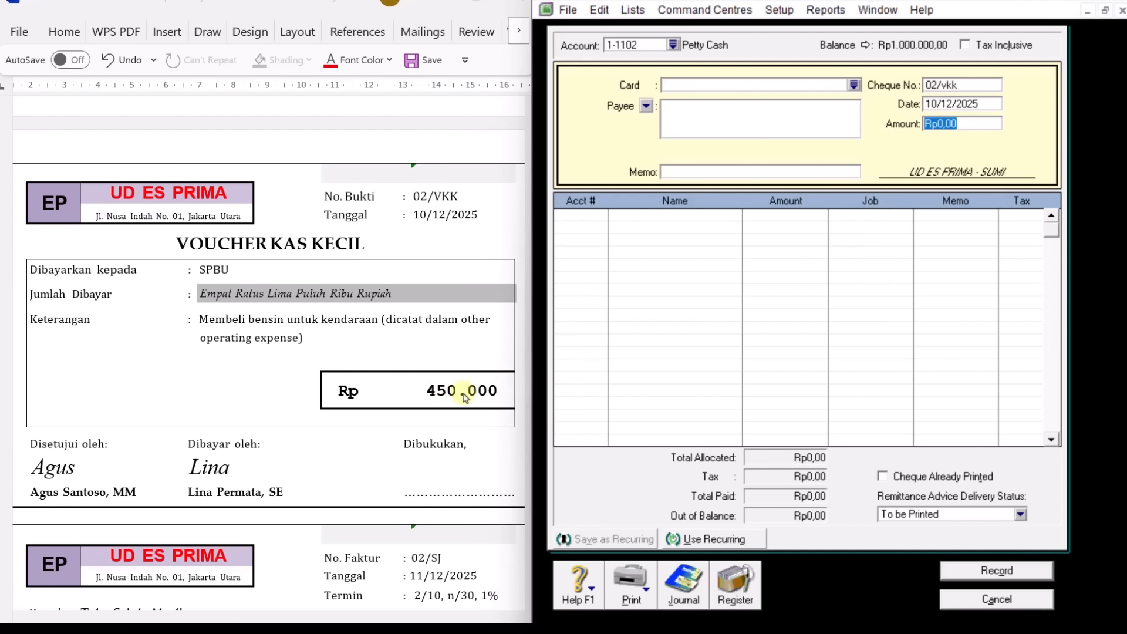
type("45")
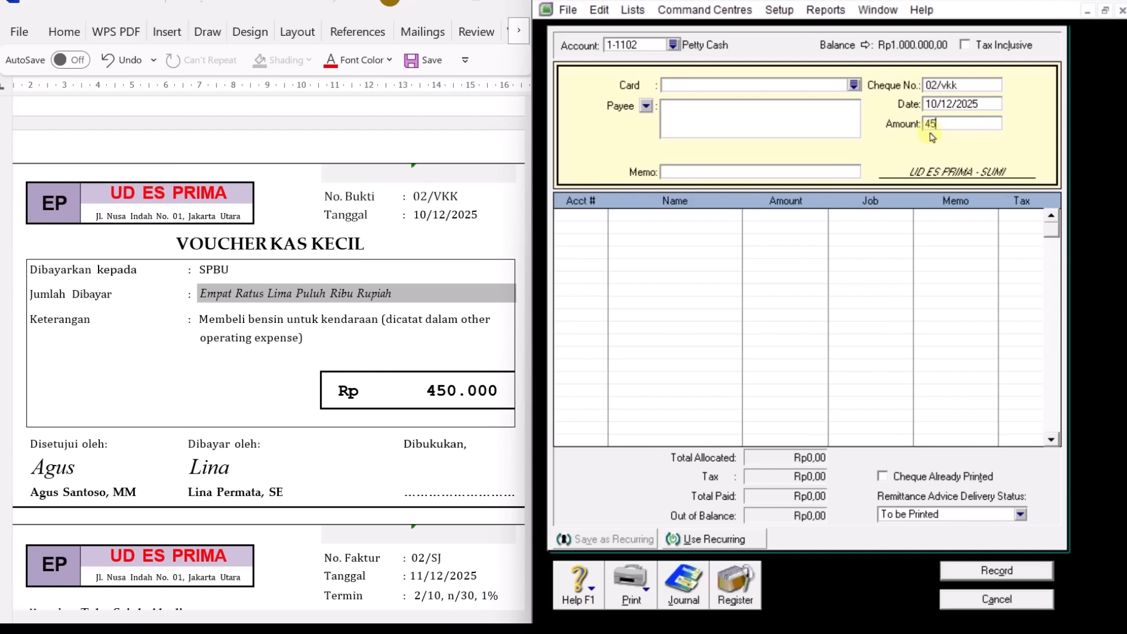
type("0.000")
key("Tab")
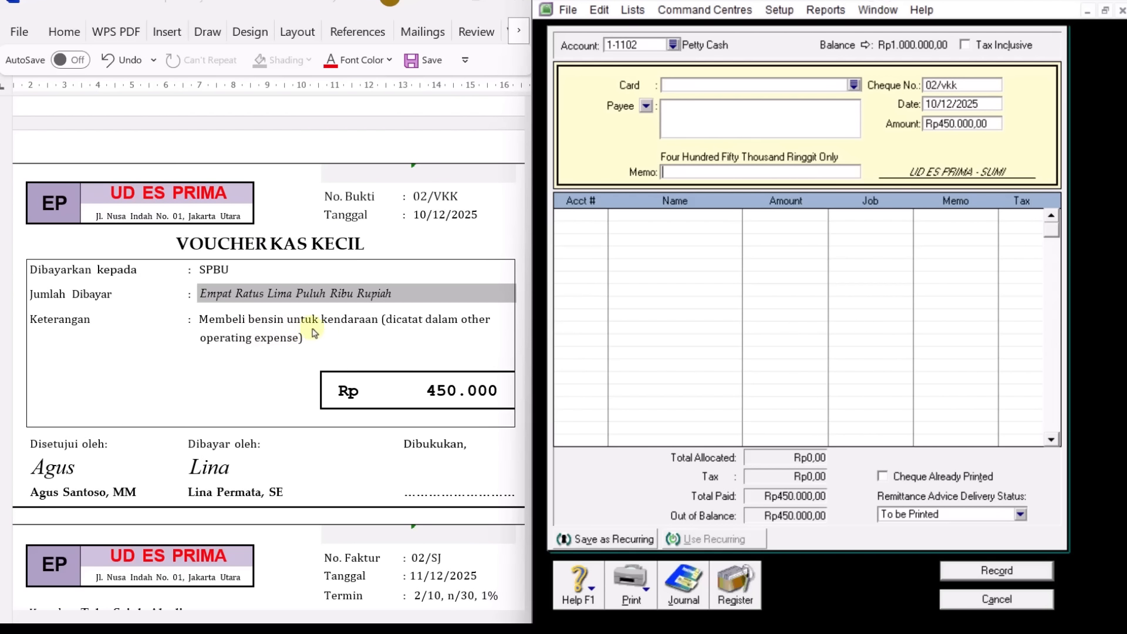
Copy "Membeli bensin untuk kendaraan" from the voucher's description in Word into the payment memo in MYOB.
left_click_drag(200, 320, 357, 317)
right_click(352, 321)
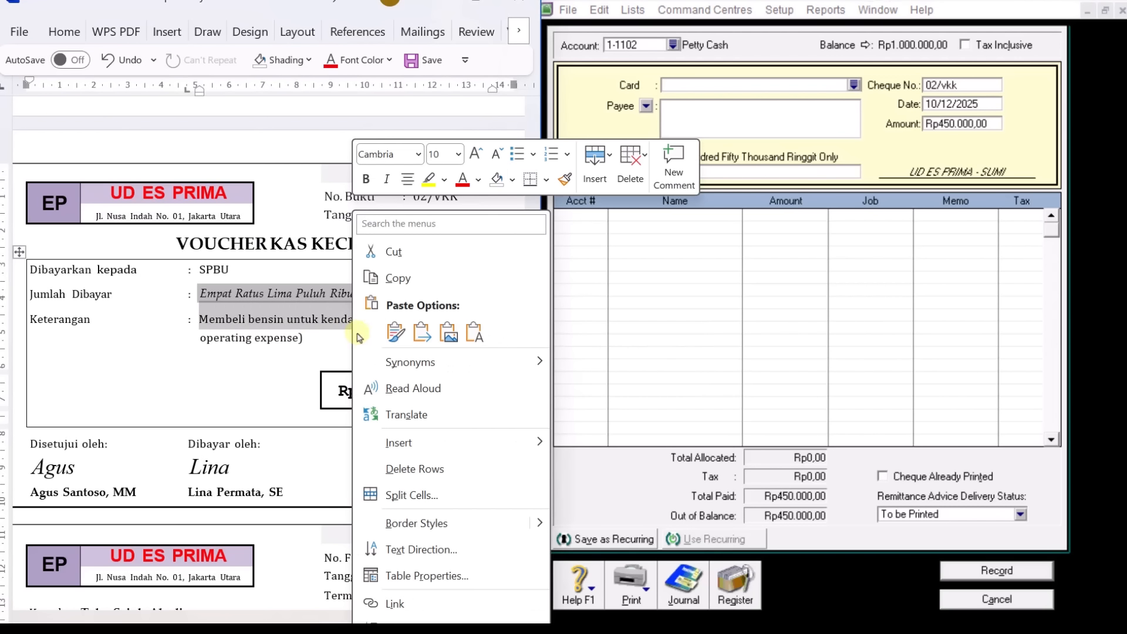
left_click(396, 275)
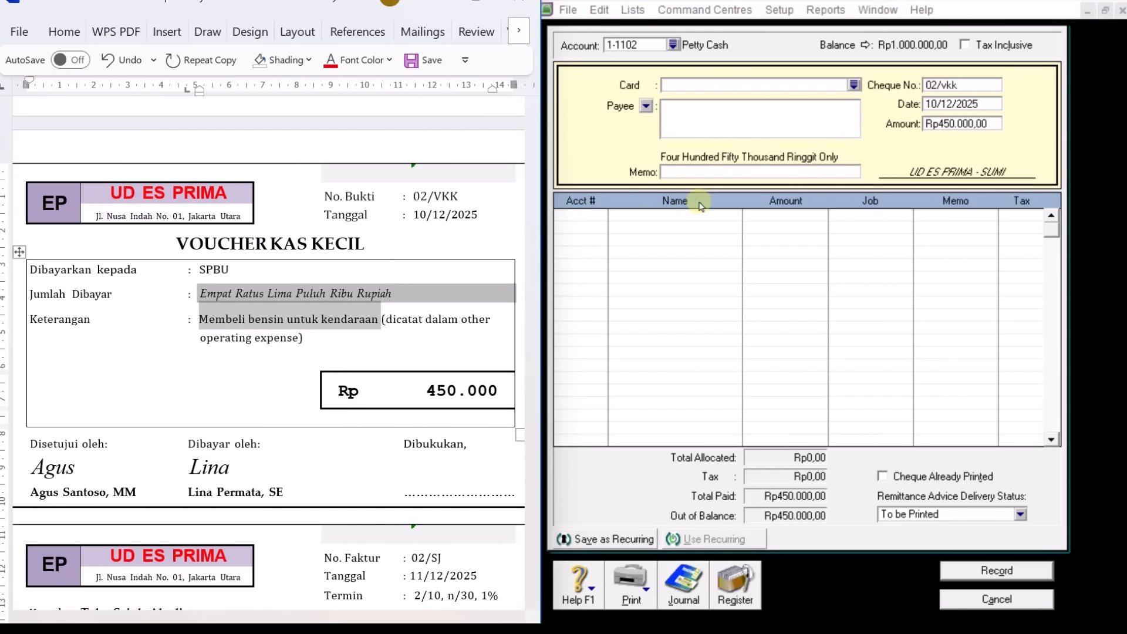
left_click(698, 171)
right_click(698, 171)
left_click(754, 249)
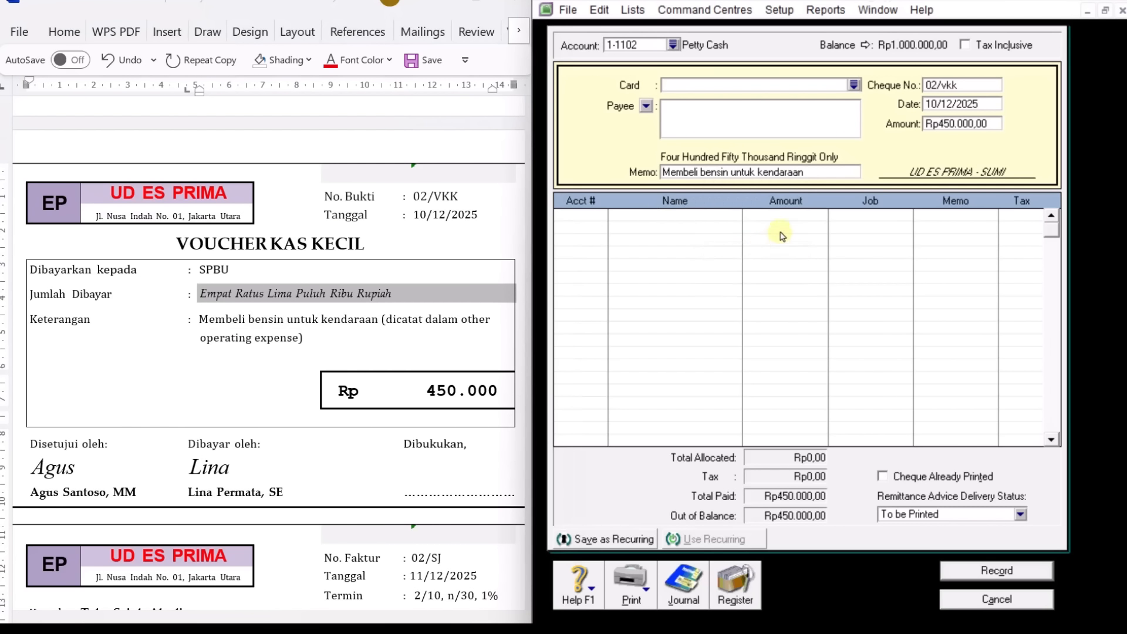
Allocate the full Rp450.000 to account 6-1109 Others Operating Expense, then record the payment and leave the Spend Money form.
left_click(591, 216)
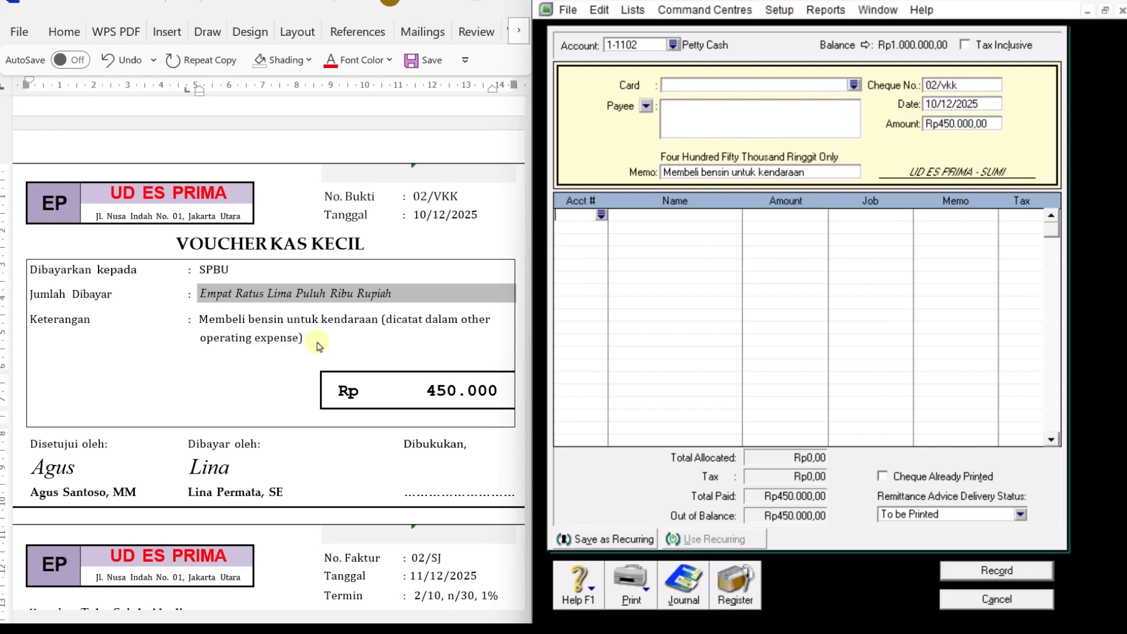
left_click(601, 216)
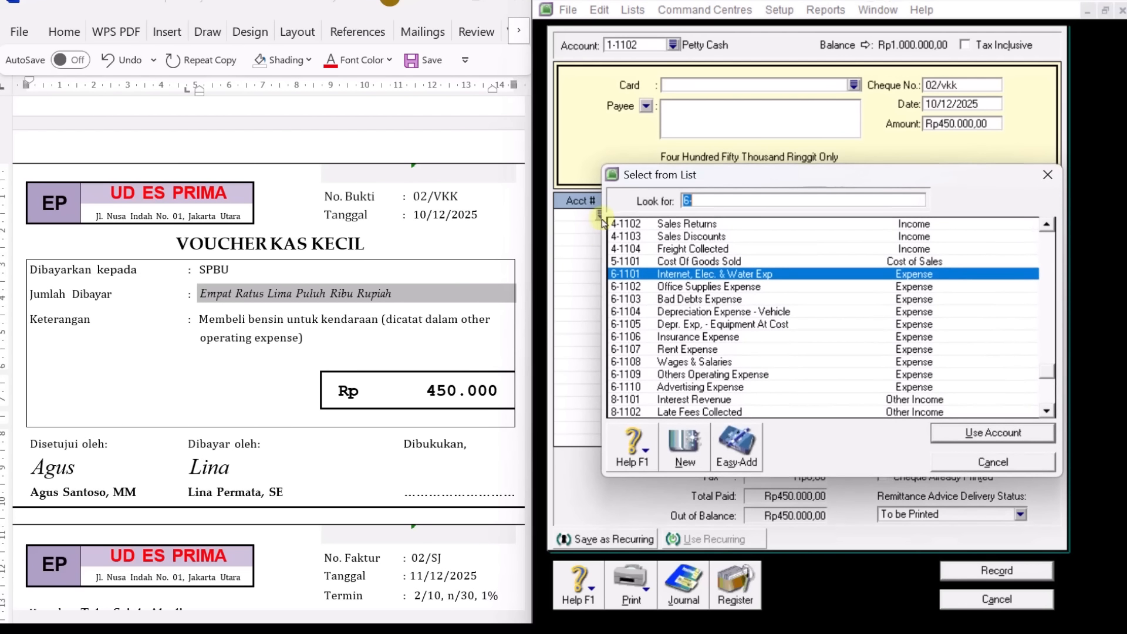
scroll(752, 334, "down", 2)
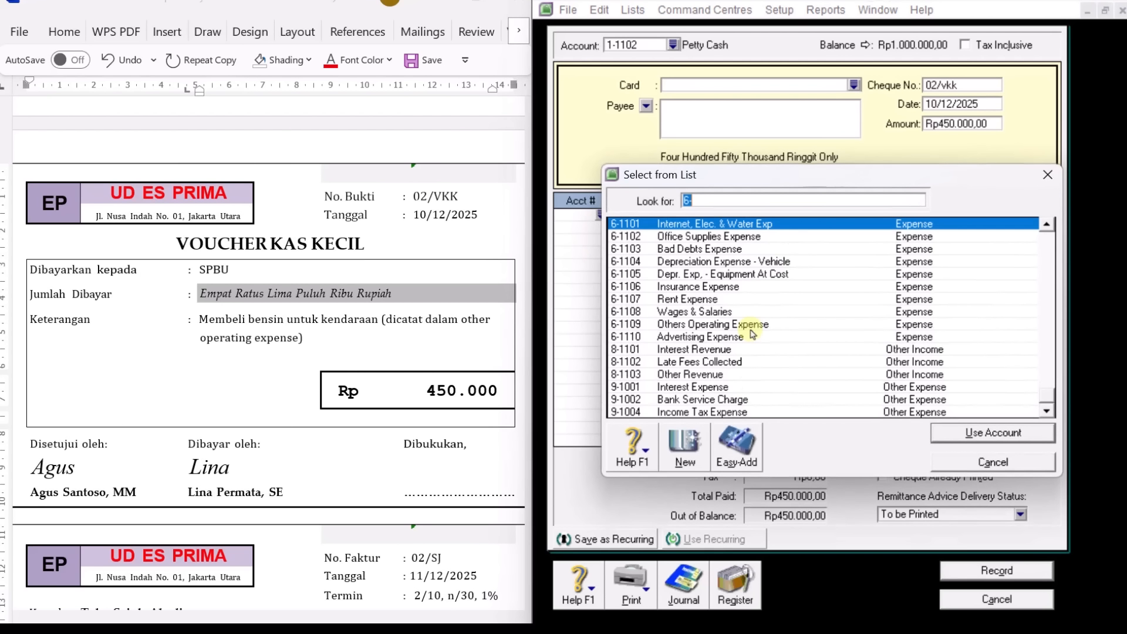
left_click(747, 326)
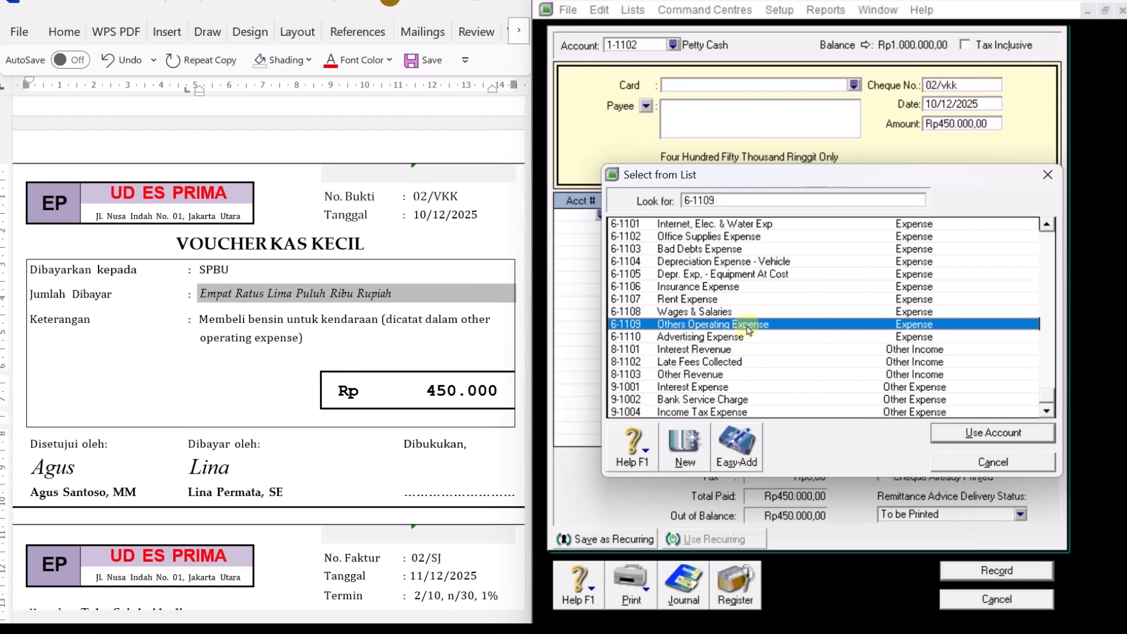
left_click(976, 434)
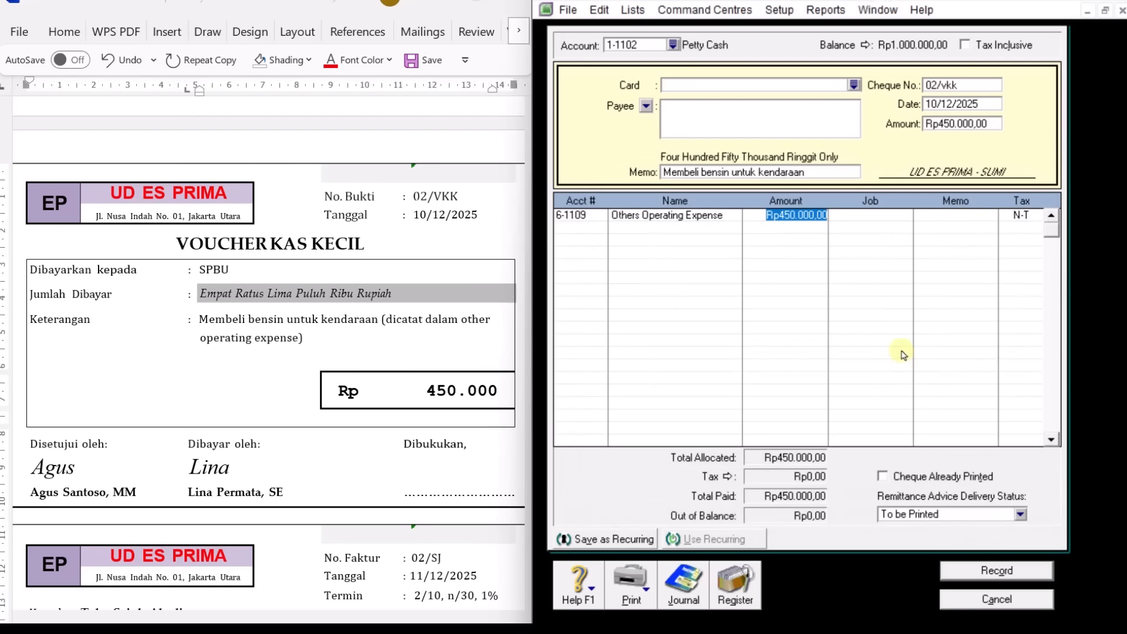
key("Tab")
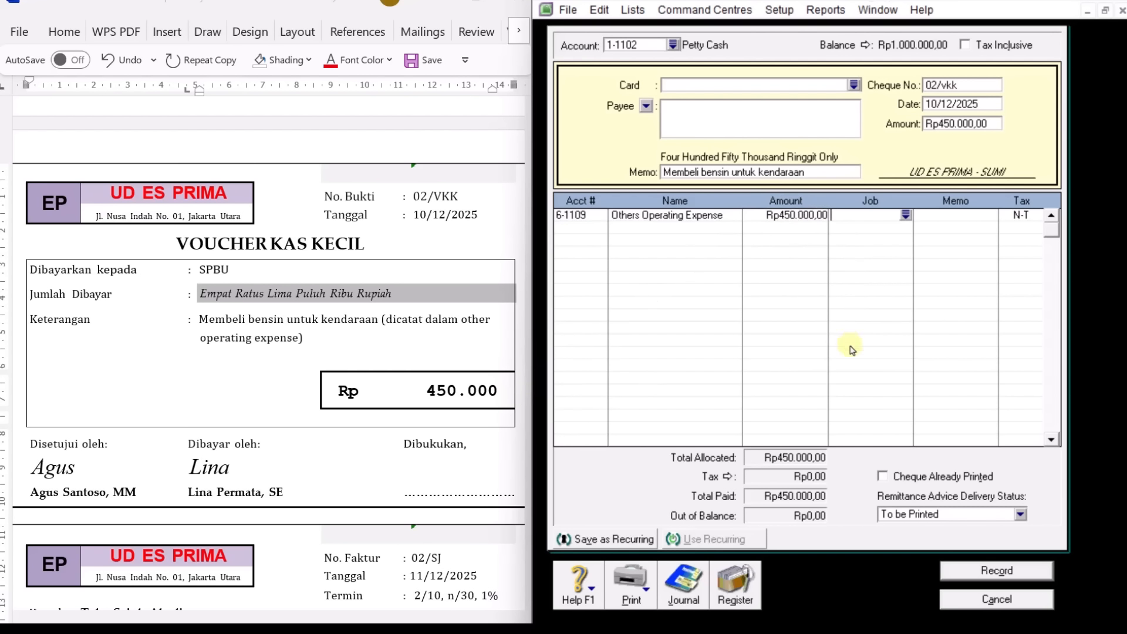
left_click(1010, 574)
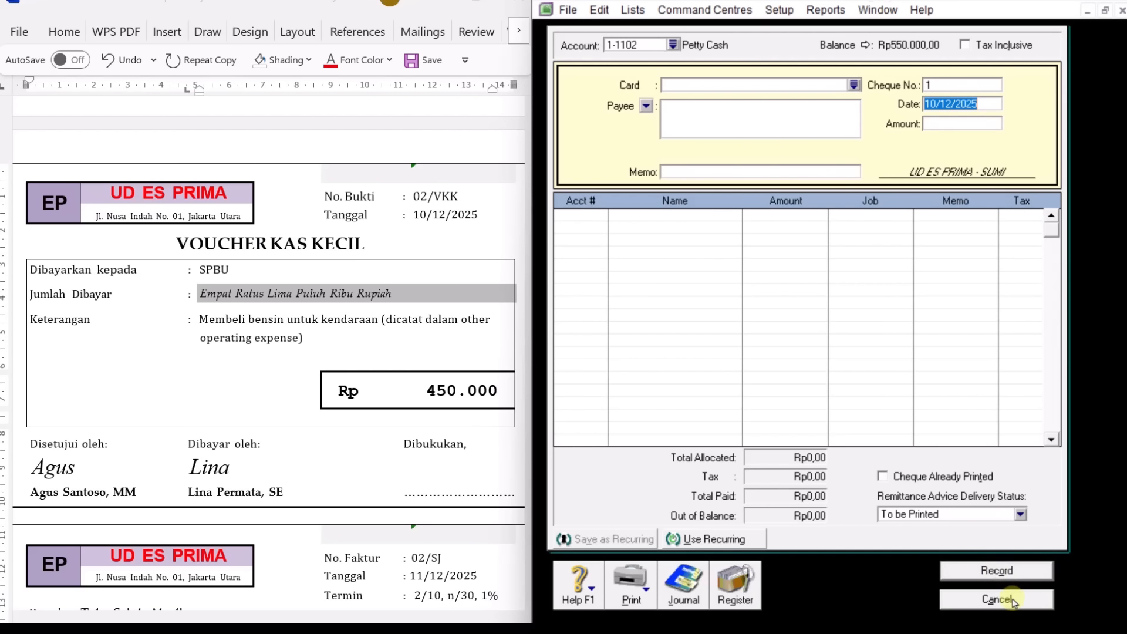
left_click(1011, 599)
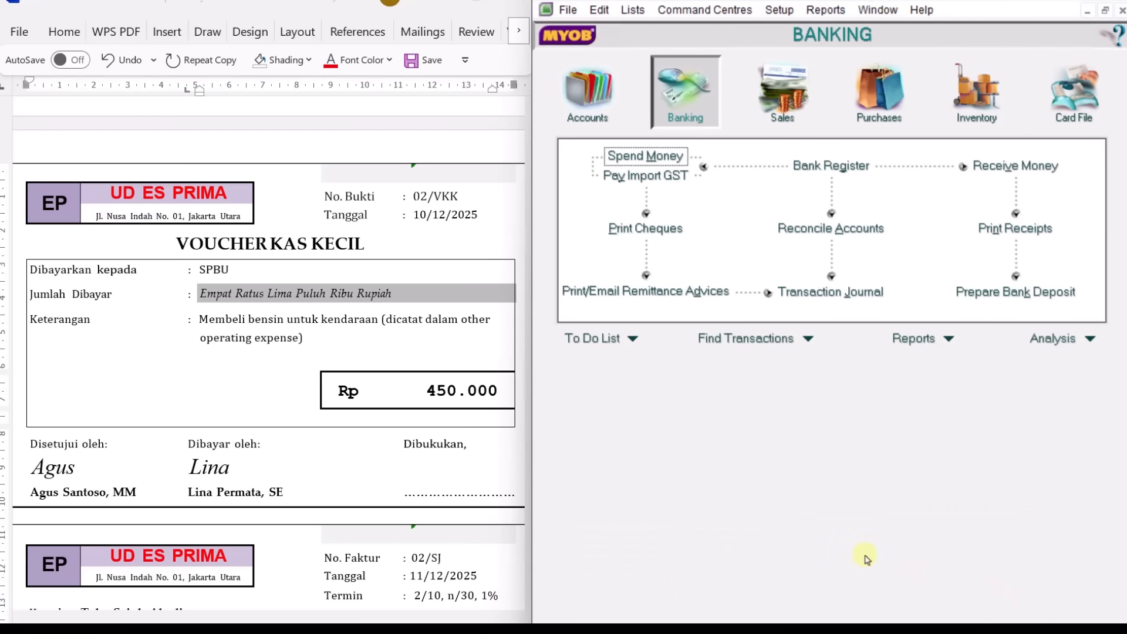
Bring sales invoice 02/SJ into view in the Word document and start a new MYOB sales invoice for customer Toko Sejuk Abadi.
left_click(362, 474)
scroll(361, 461, "down", 10)
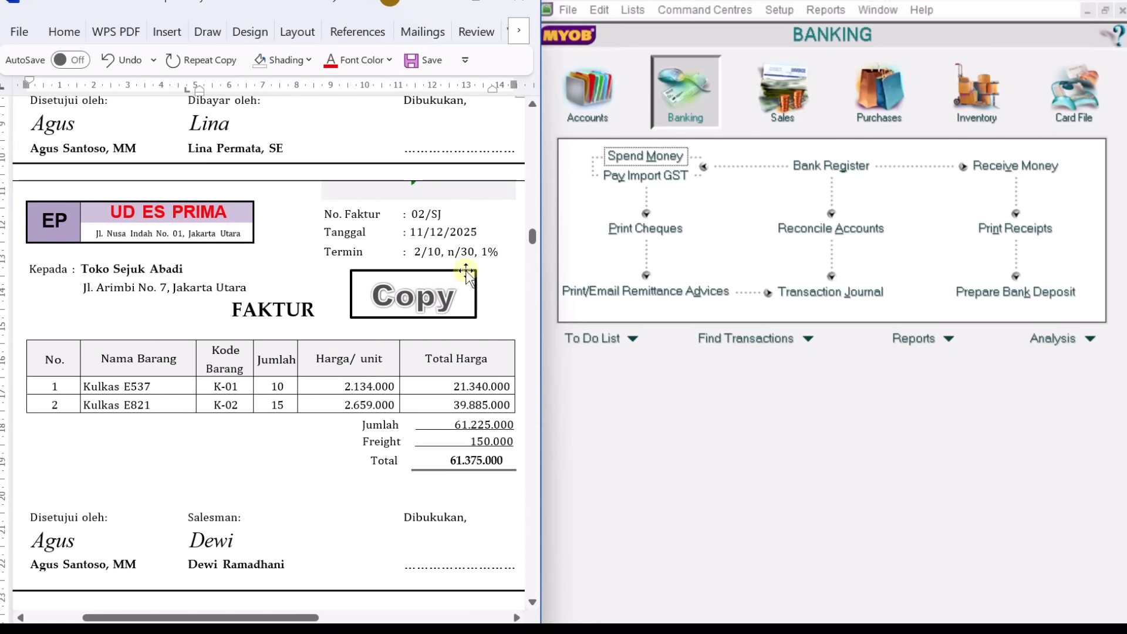
left_click(800, 110)
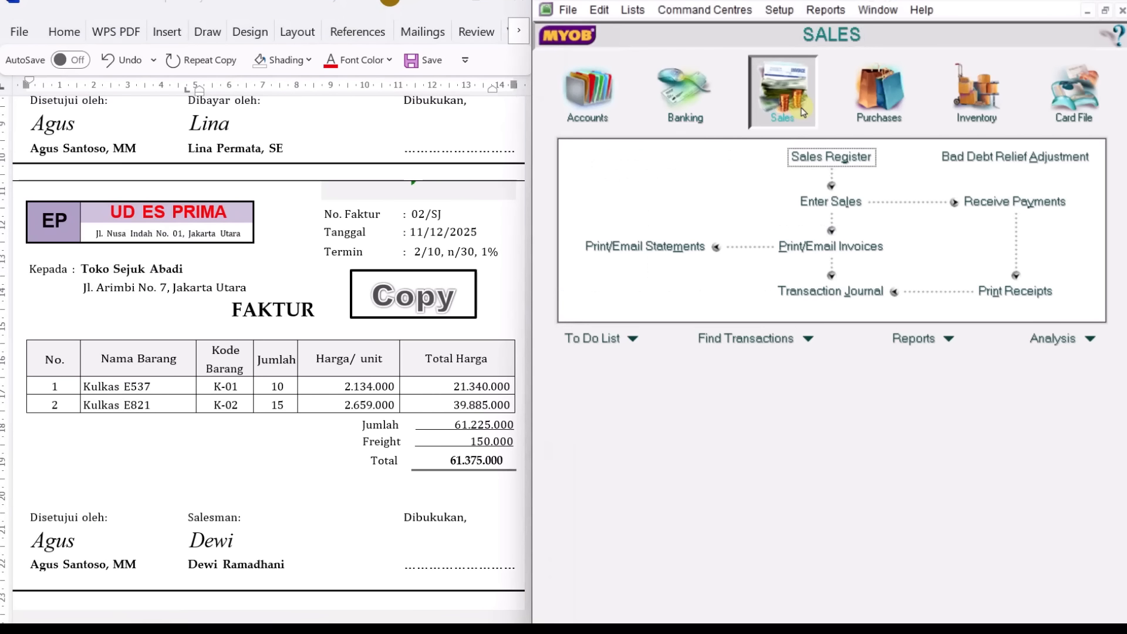
left_click(840, 203)
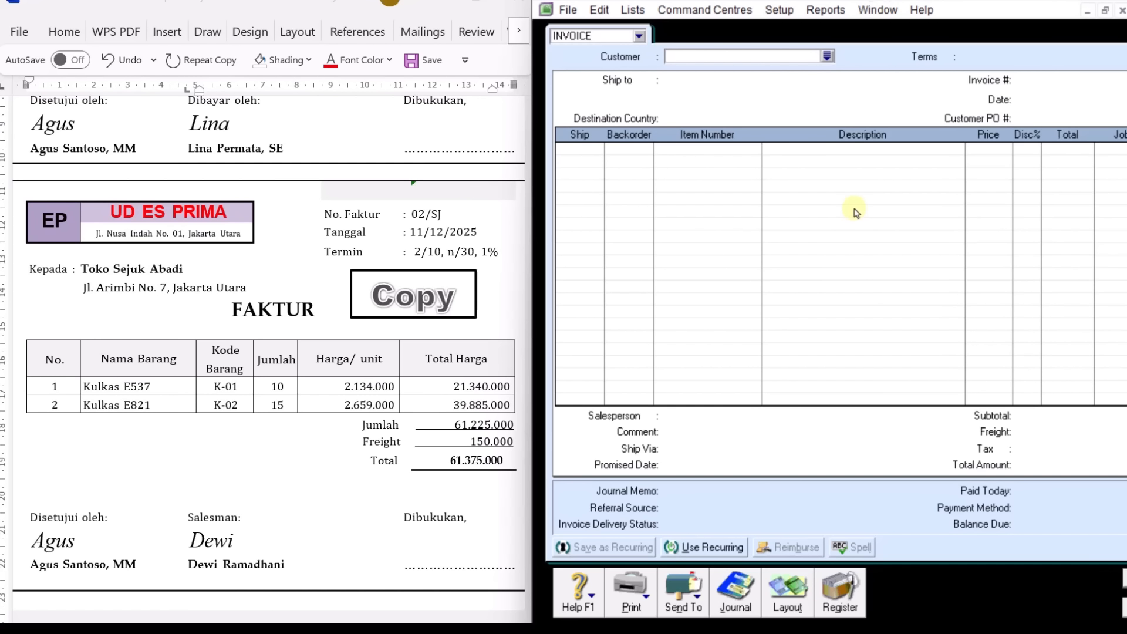
left_click(827, 56)
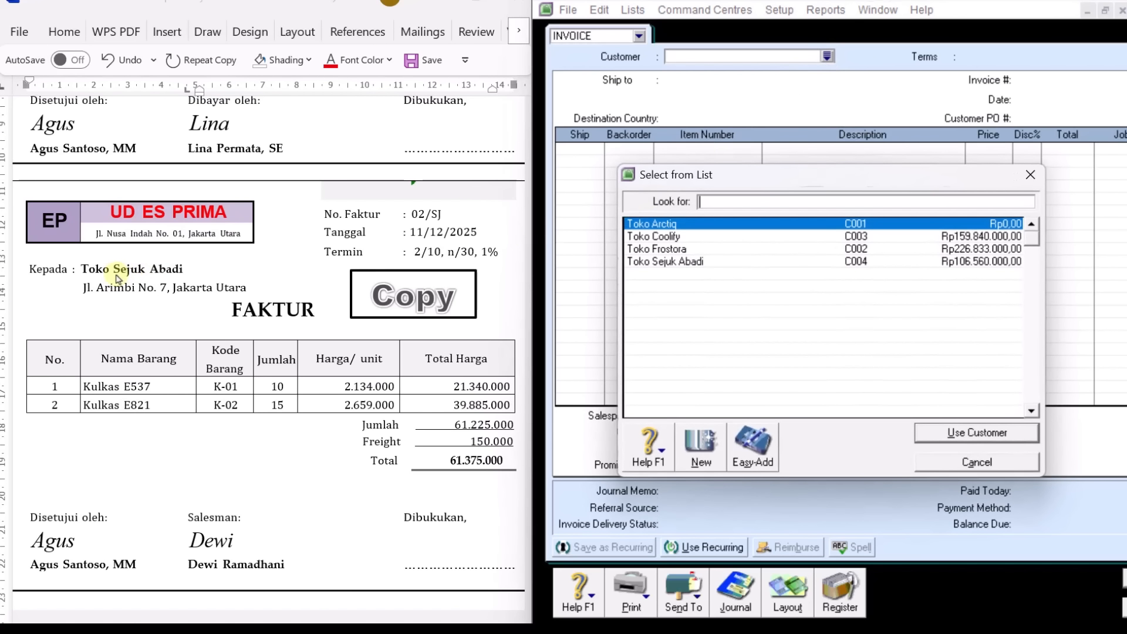
left_click(678, 262)
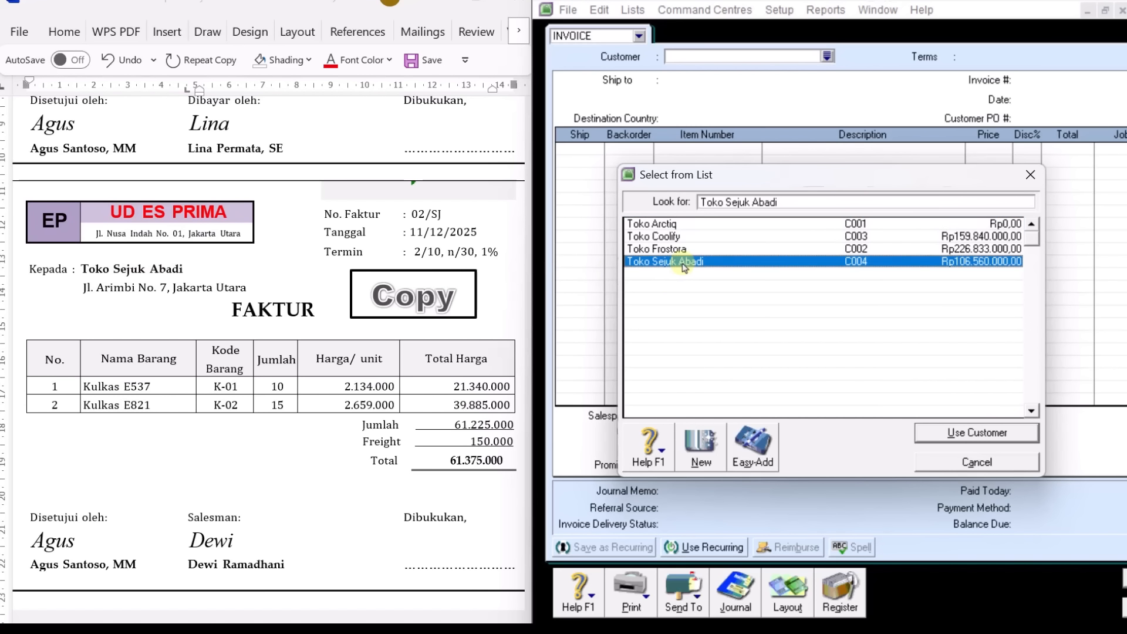
left_click(977, 434)
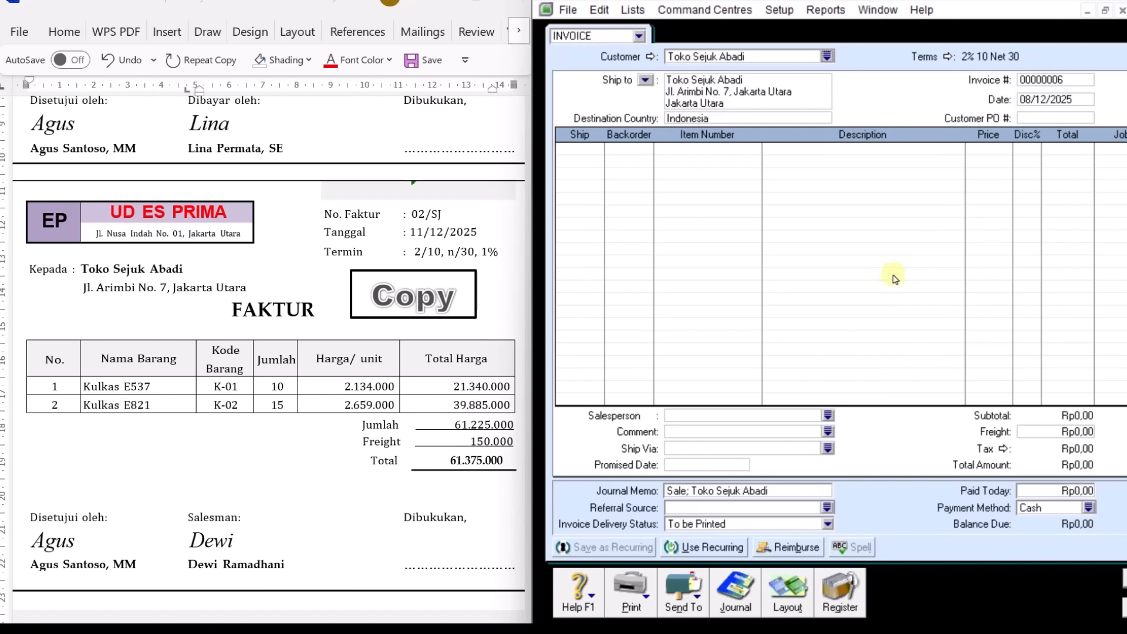
Set the sales invoice number to 02/SJ and its date to 11/12/2025.
double_click(1039, 81)
key("BackSpace")
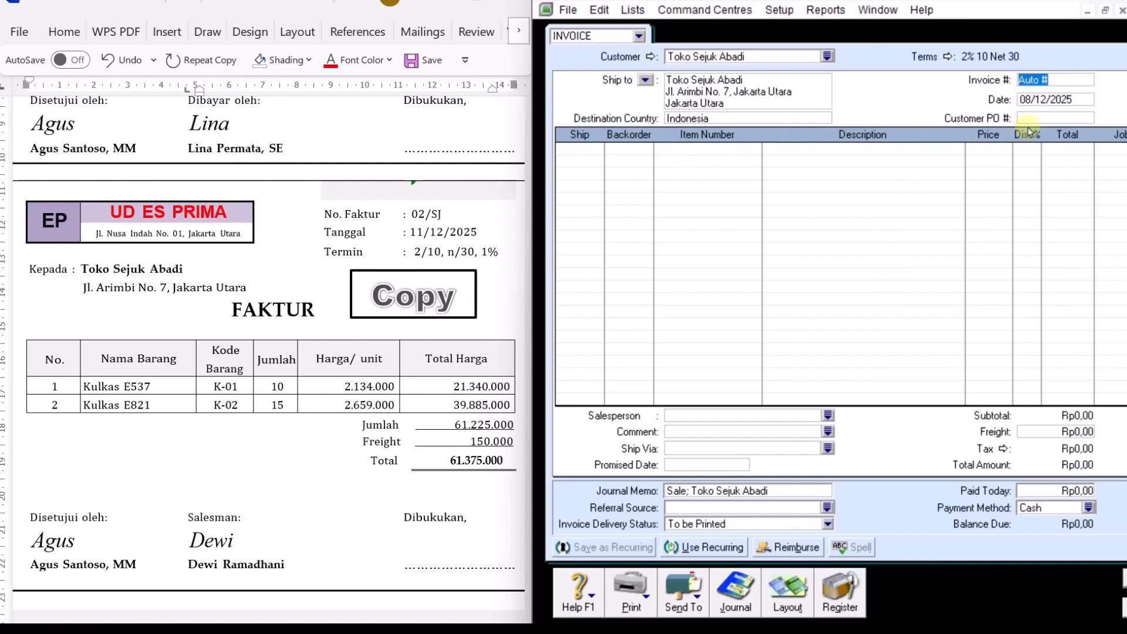
type("02/SJ")
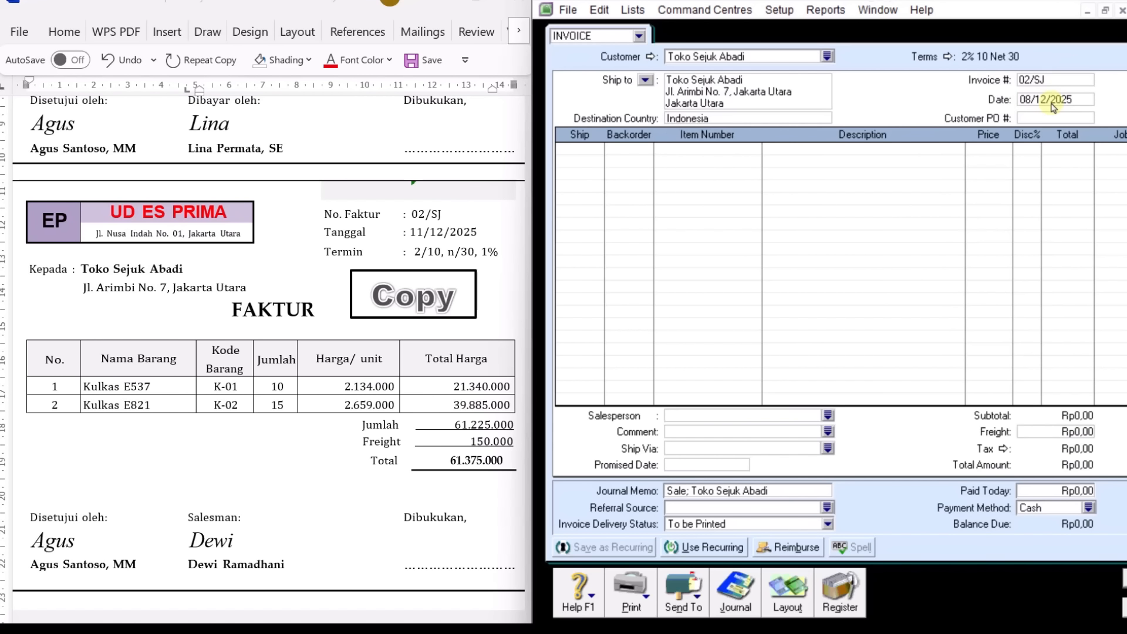
left_click(1053, 106)
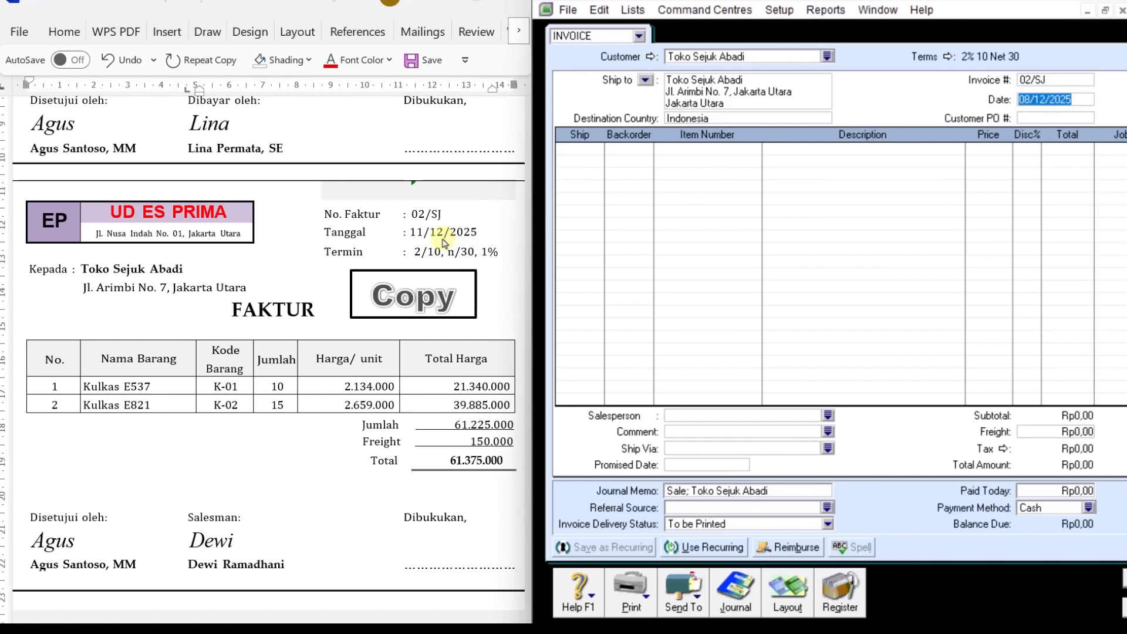
type("11")
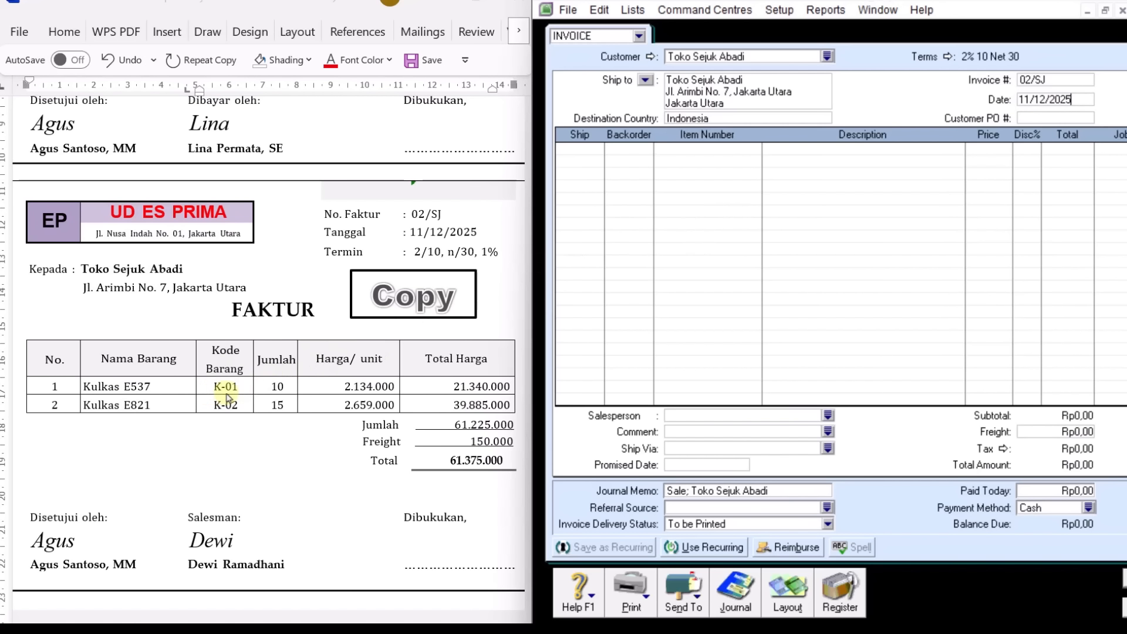
left_click(593, 150)
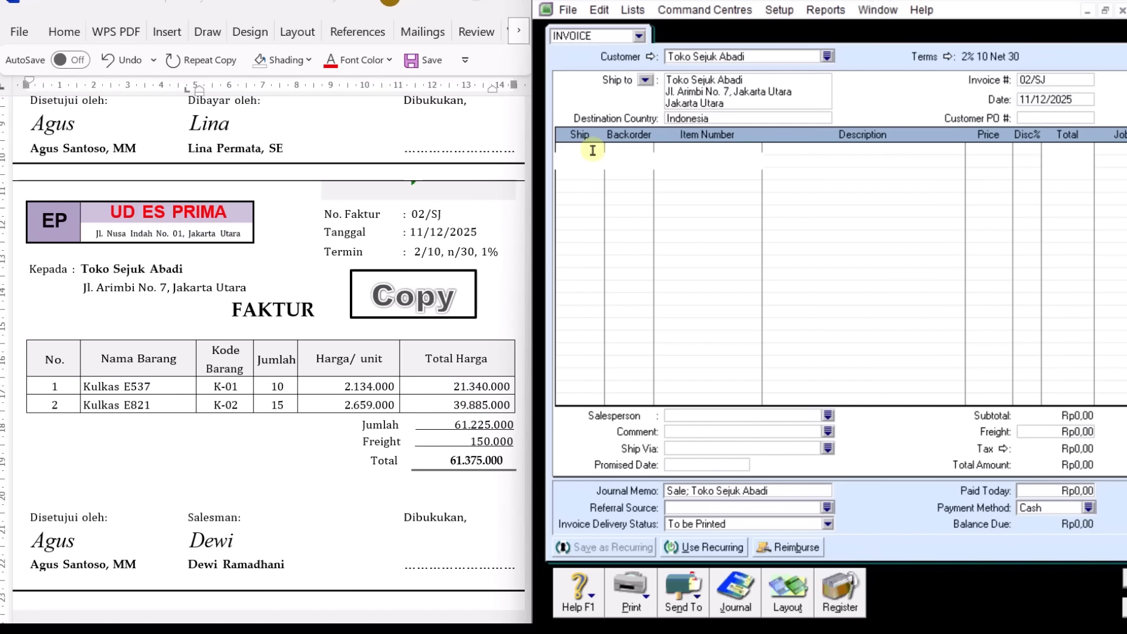
Enter the first invoice line: 10 units of item K-01 Kulkas E537 at a price of 2134000 each.
key("Tab")
key("Tab")
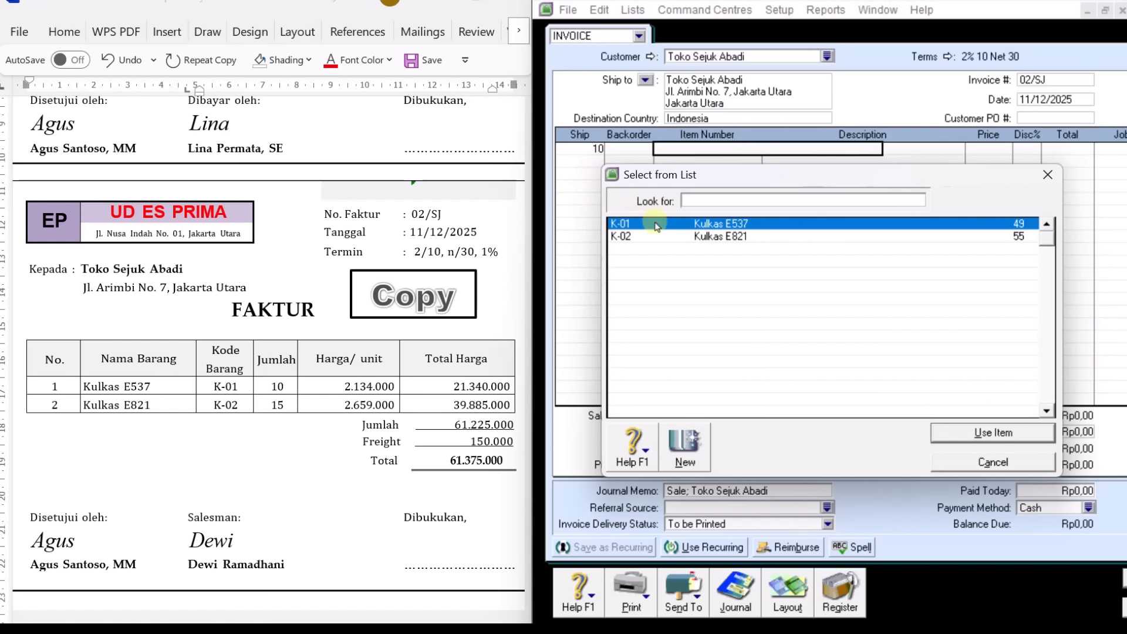
left_click(751, 227)
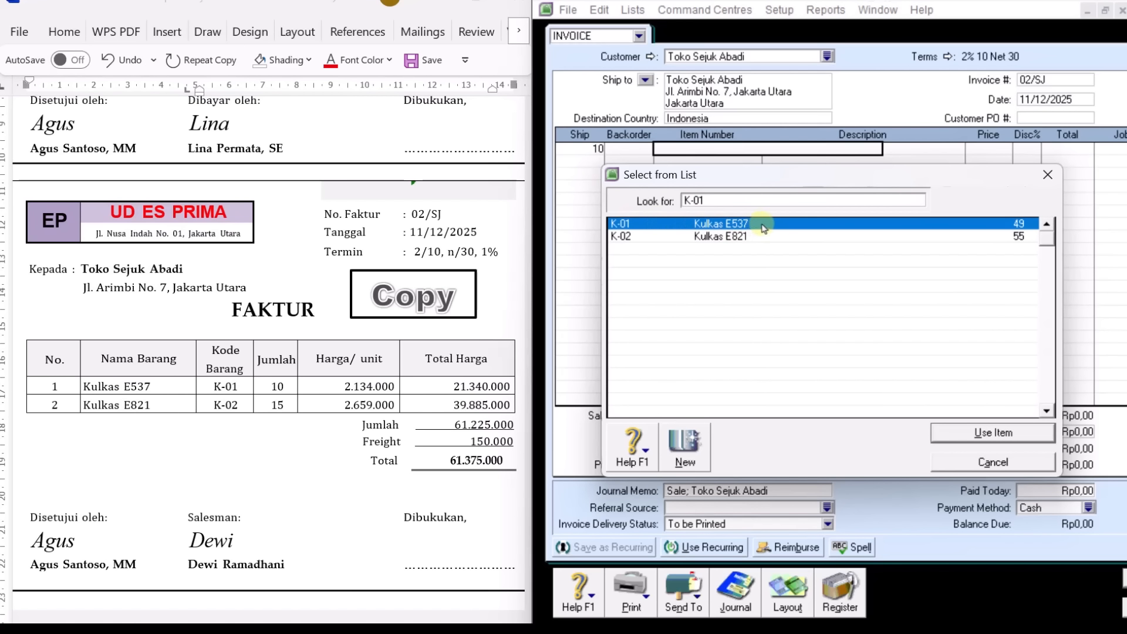
left_click(997, 434)
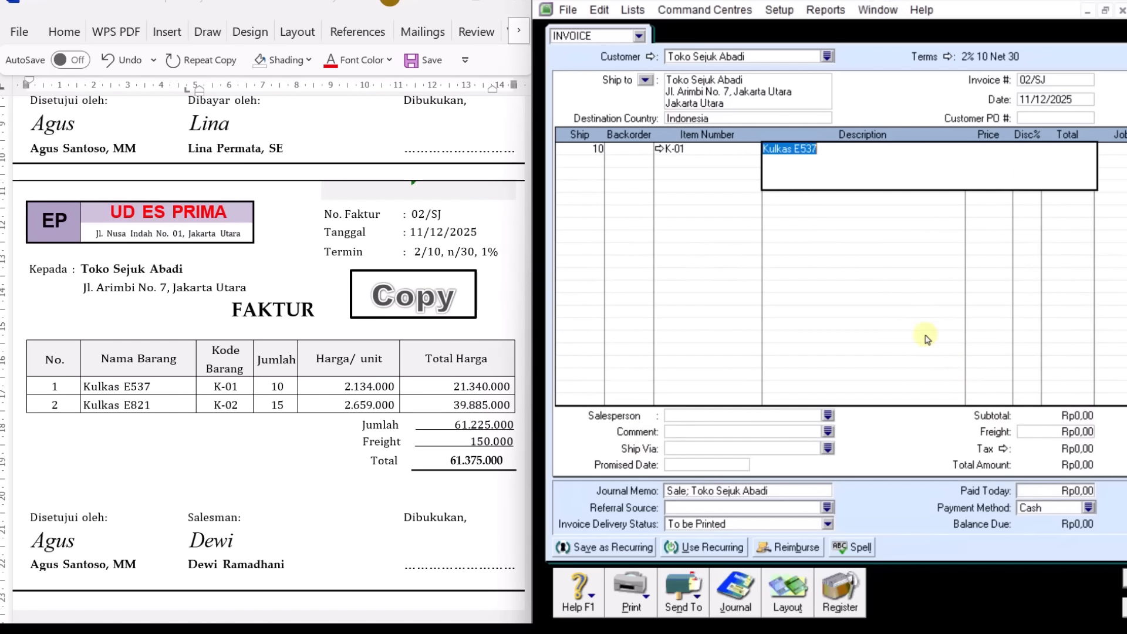
key("Tab")
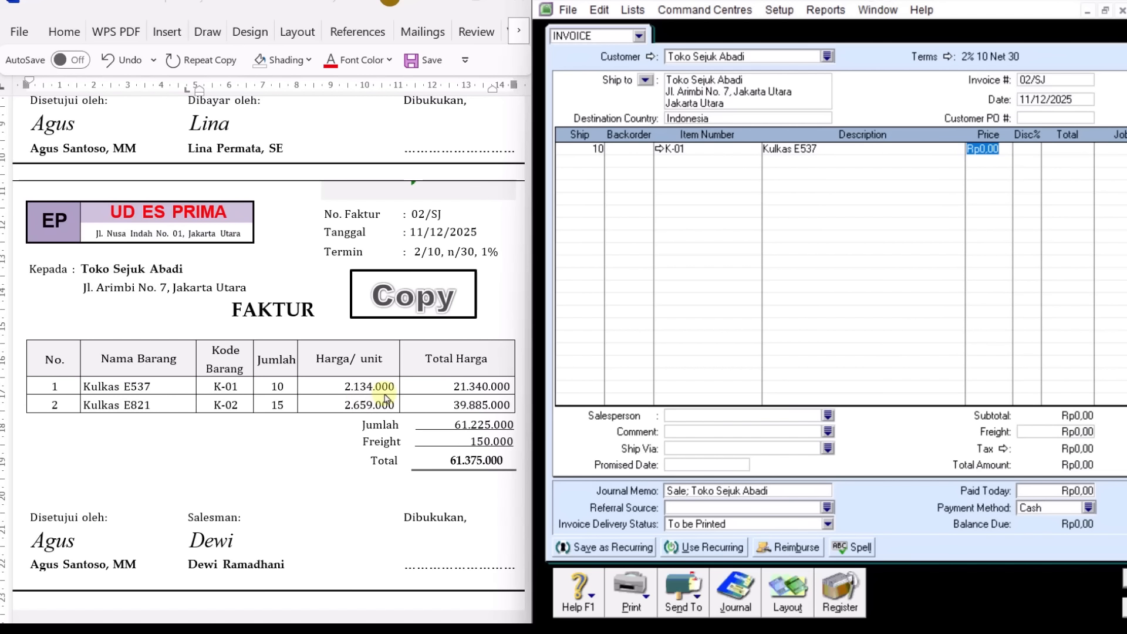
type("2134000")
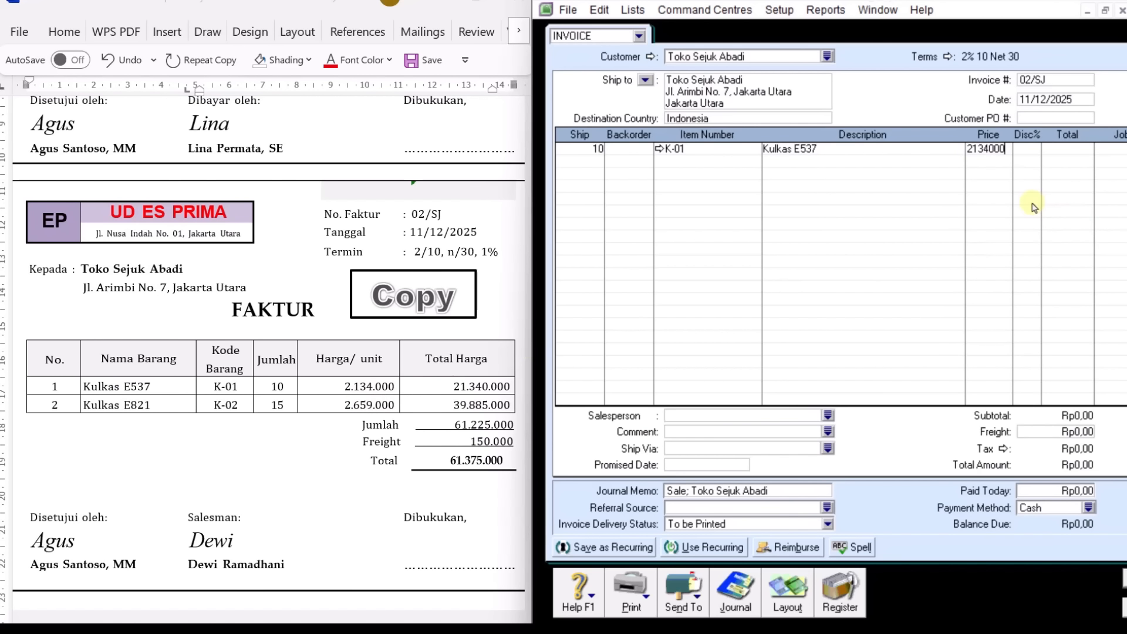
key("Tab")
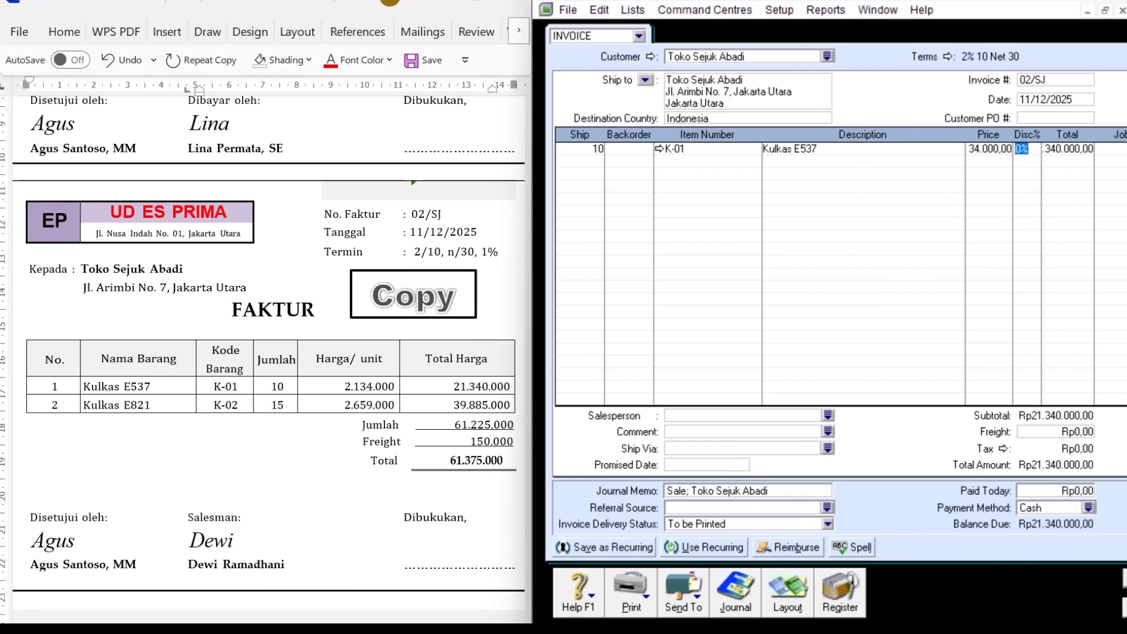
Enter the second invoice line: 15 units of item K-02 Kulkas E821 at a price of 2659000 each.
mouse_move(1126, 229)
left_mouse_down()
mouse_move(1068, 228)
mouse_move(1126, 227)
left_mouse_up()
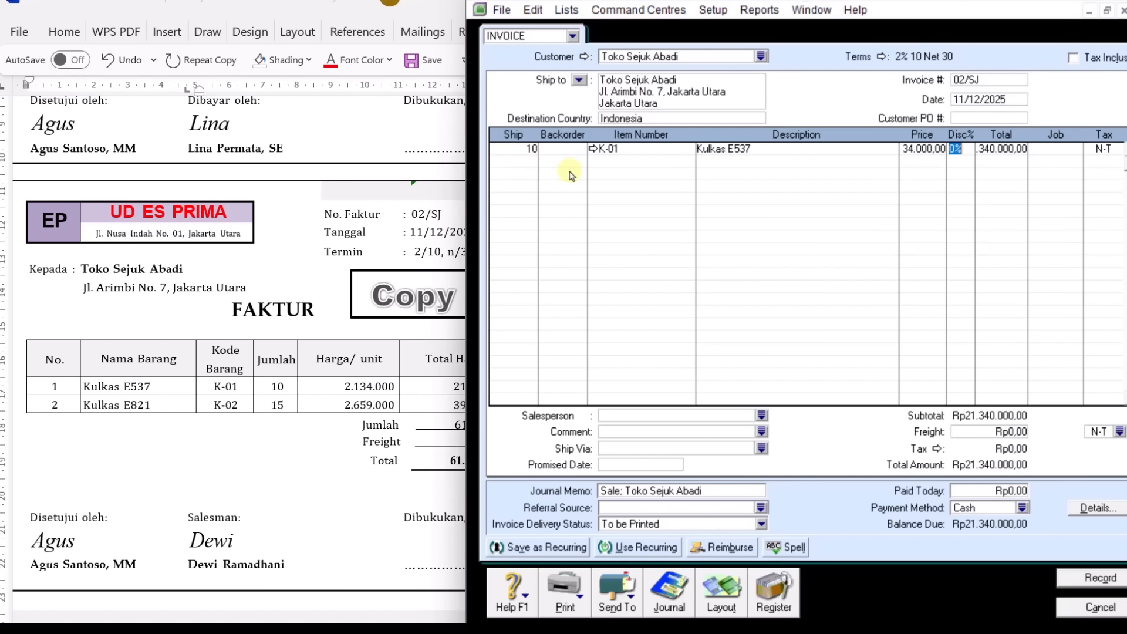
left_click(529, 167)
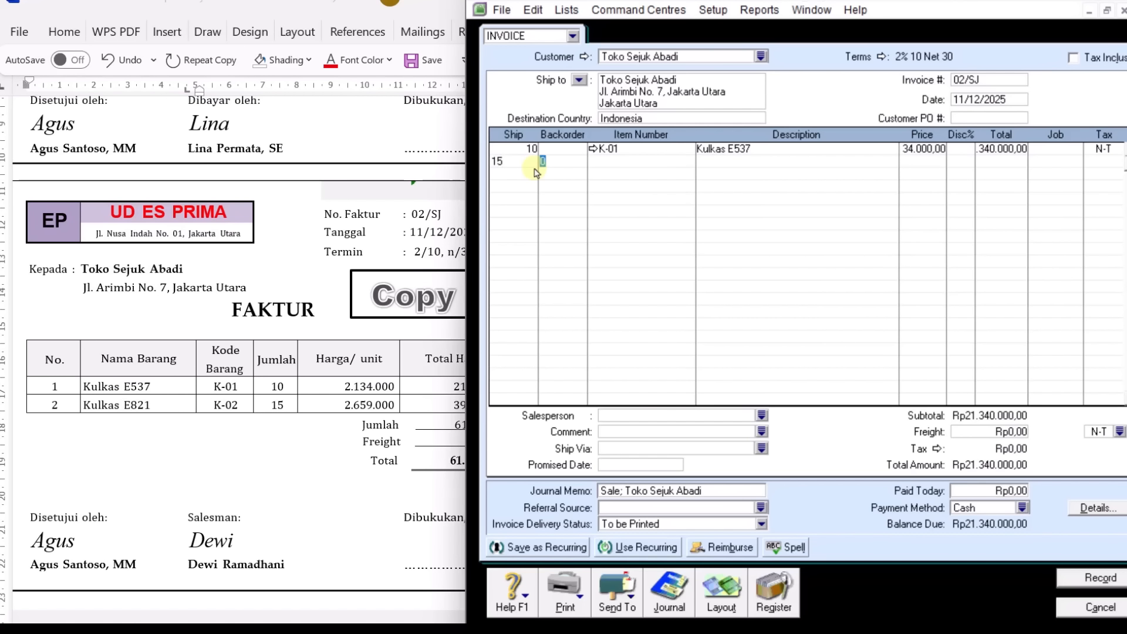
key("Tab")
key("Tab")
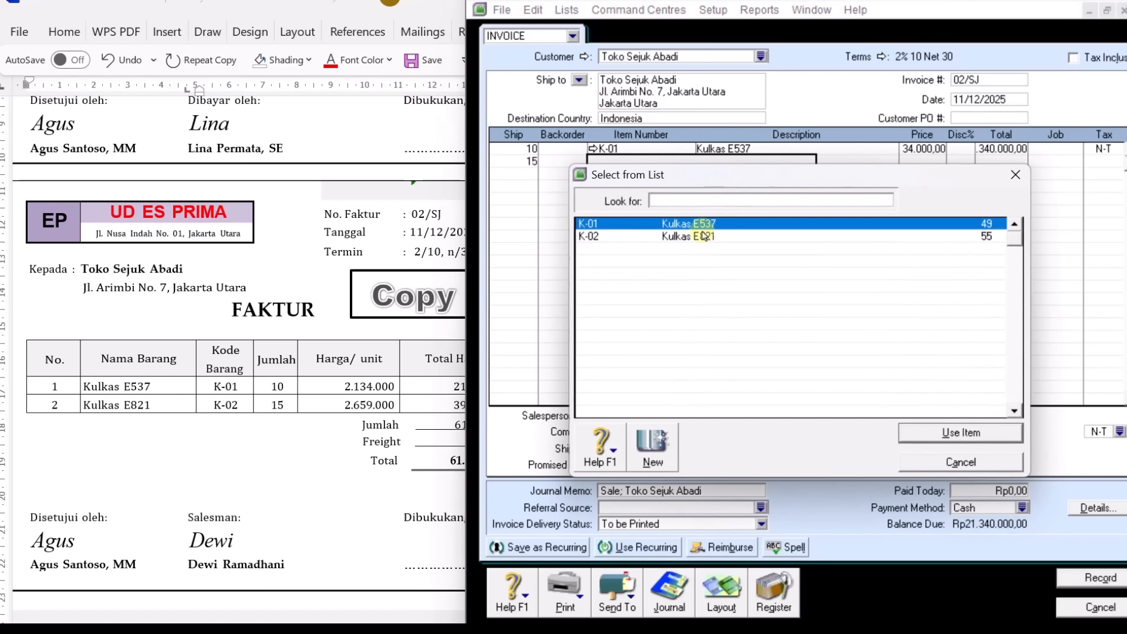
type("K-02")
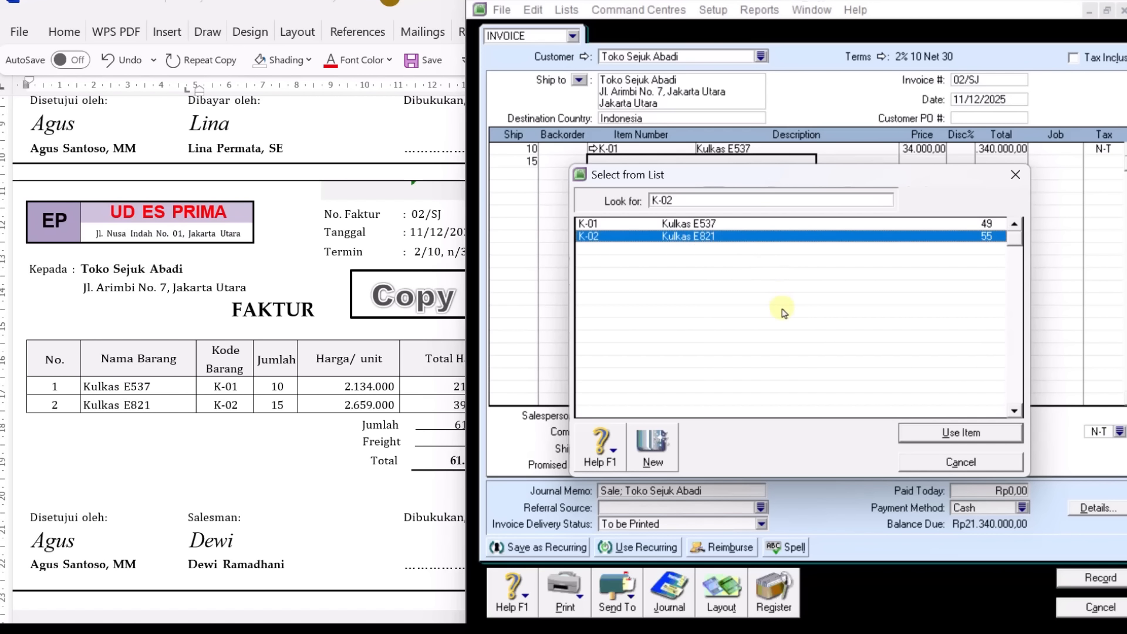
left_click(928, 436)
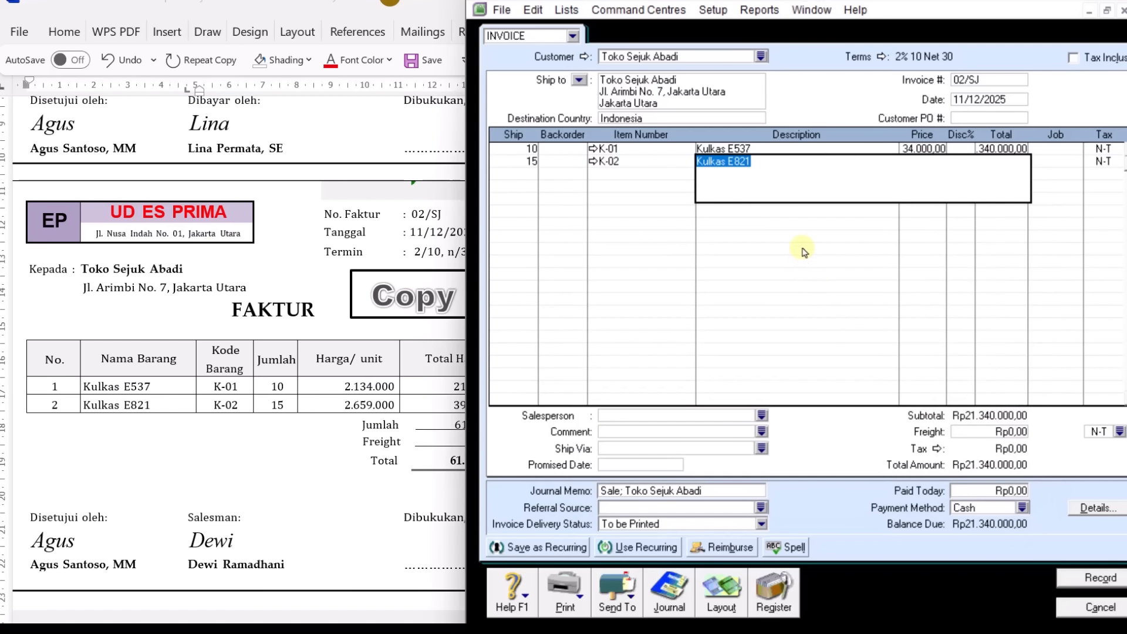
key("Tab")
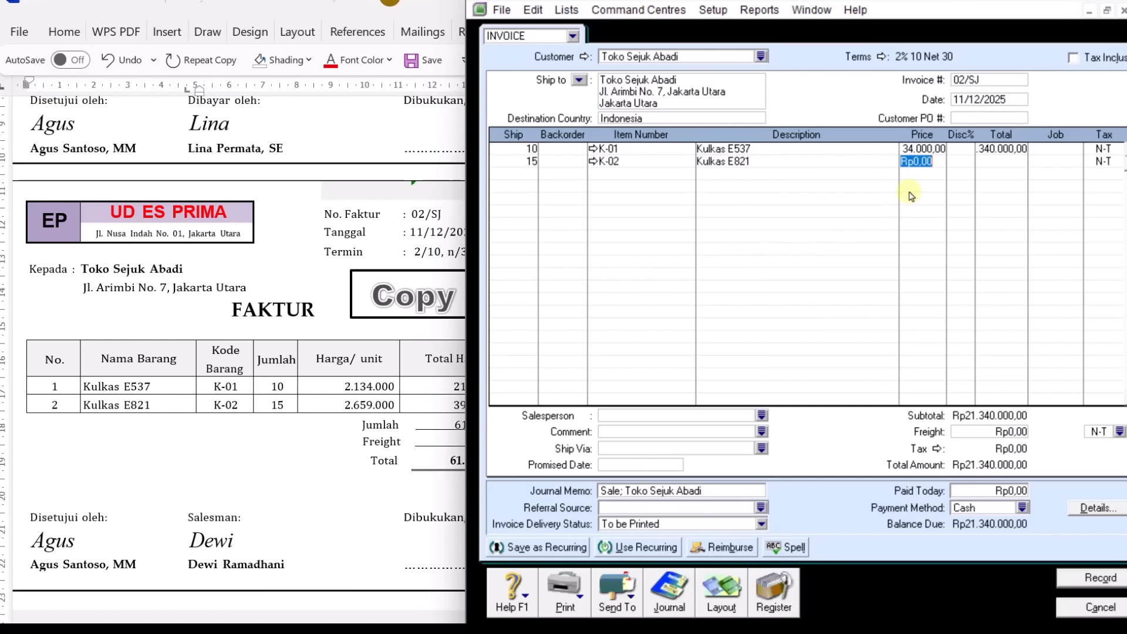
type("2659000")
key("Tab")
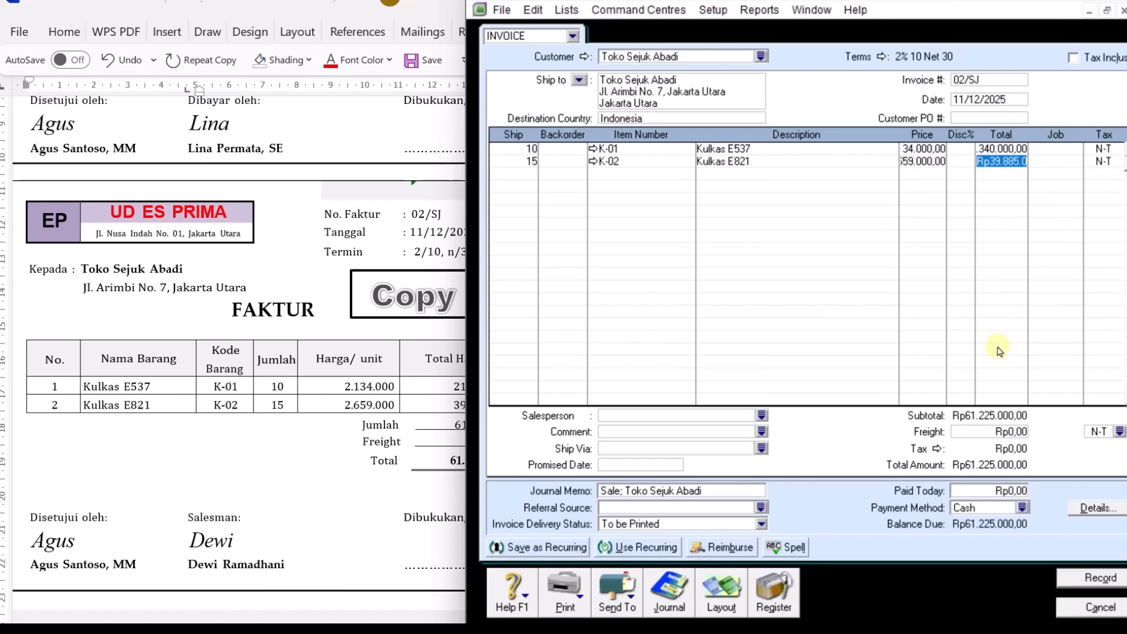
key("Tab")
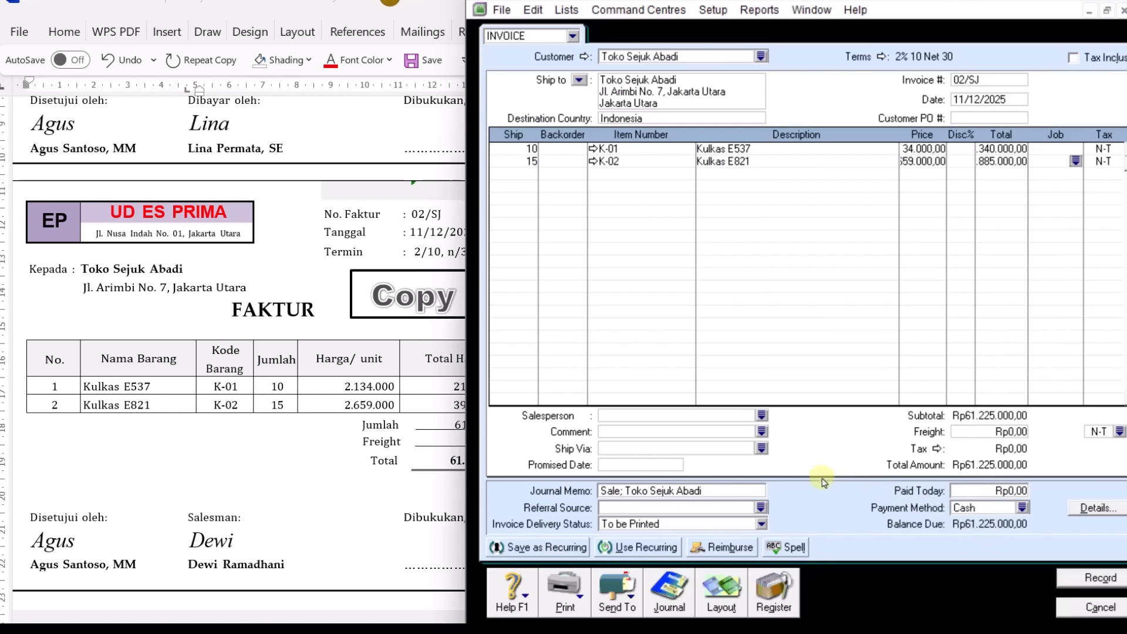
Set the invoice's freight to Rp150.000, as given in the Word document.
left_click(354, 476)
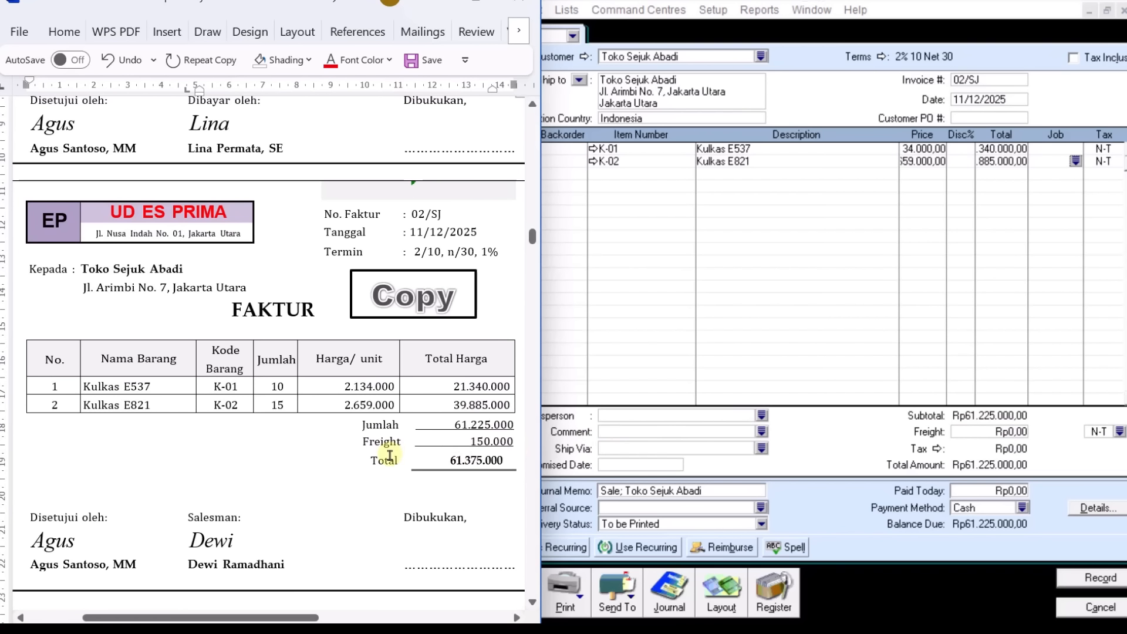
left_click(972, 433)
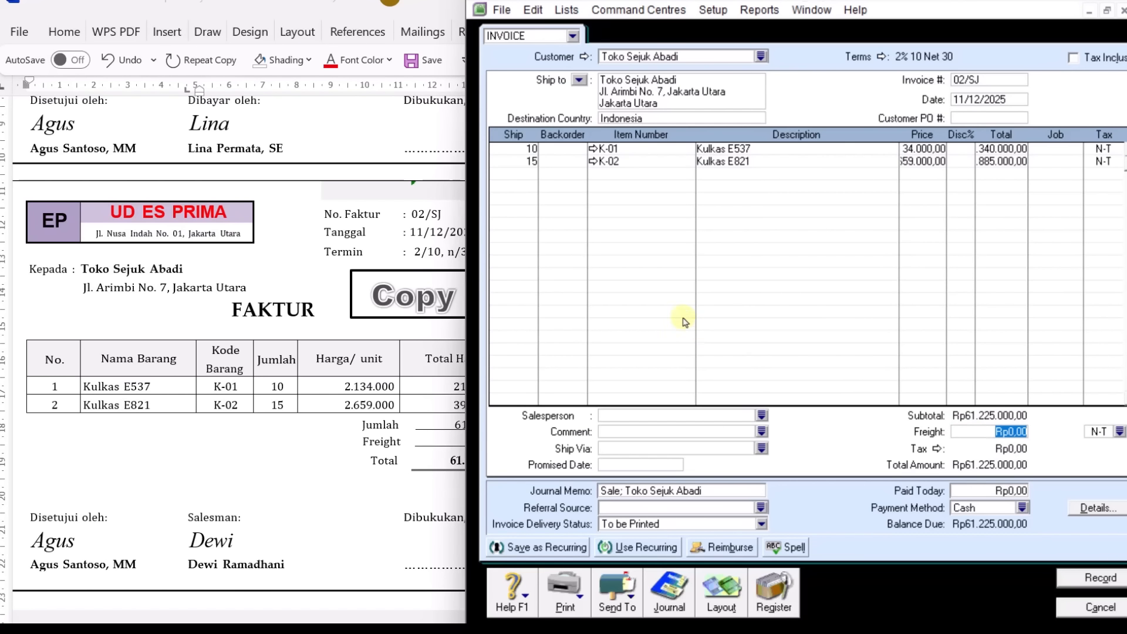
left_click_drag(491, 174, 557, 174)
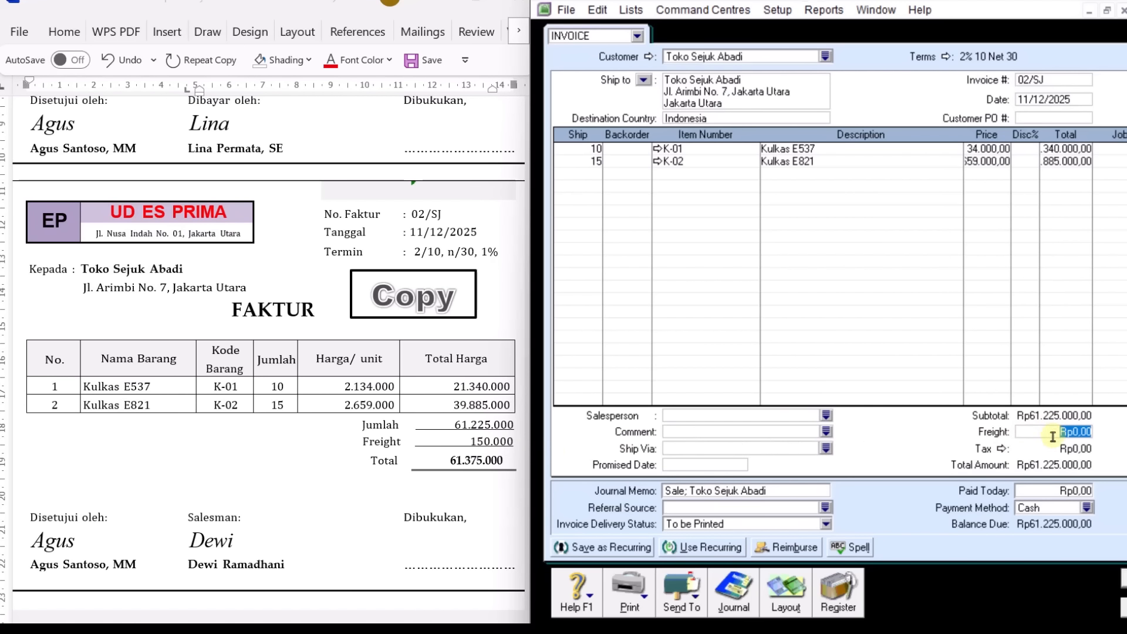
type("150.00")
key("Tab")
Record sales invoice 02/SJ, ignoring all occurrences of "Kulkas" in the spelling check.
left_click_drag(906, 1, 834, 1)
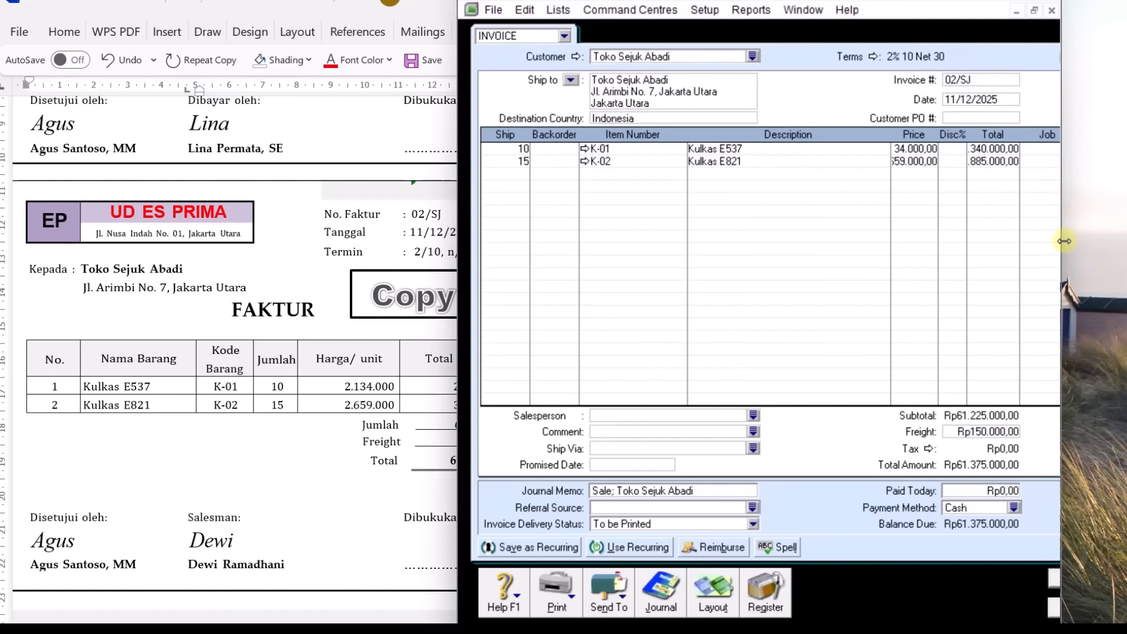
left_click_drag(1063, 241, 1125, 242)
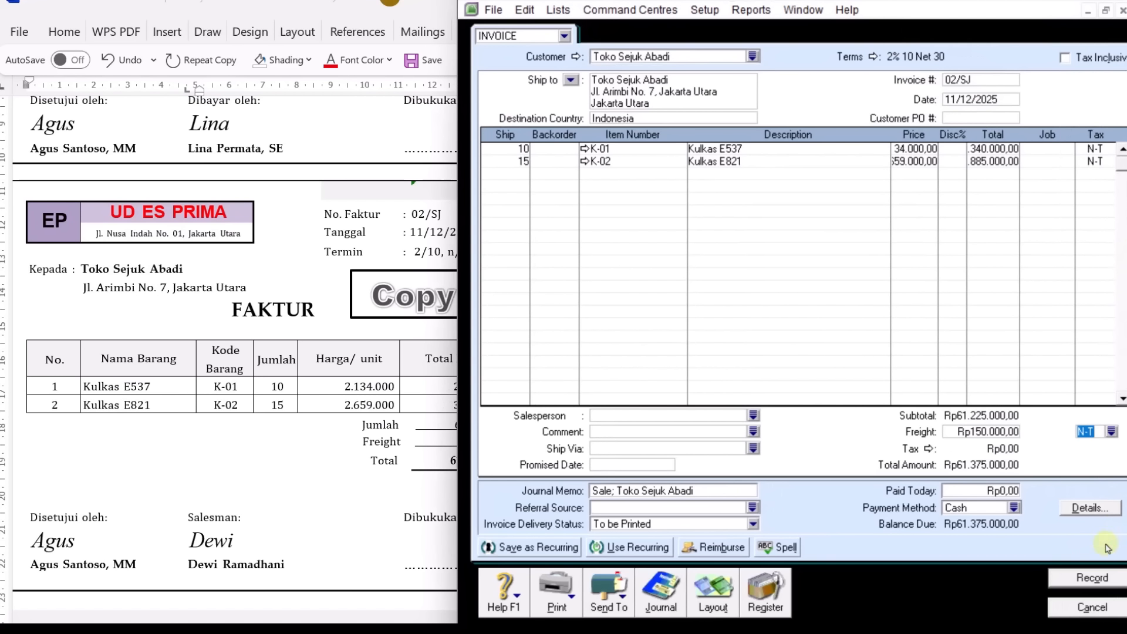
left_click(1091, 578)
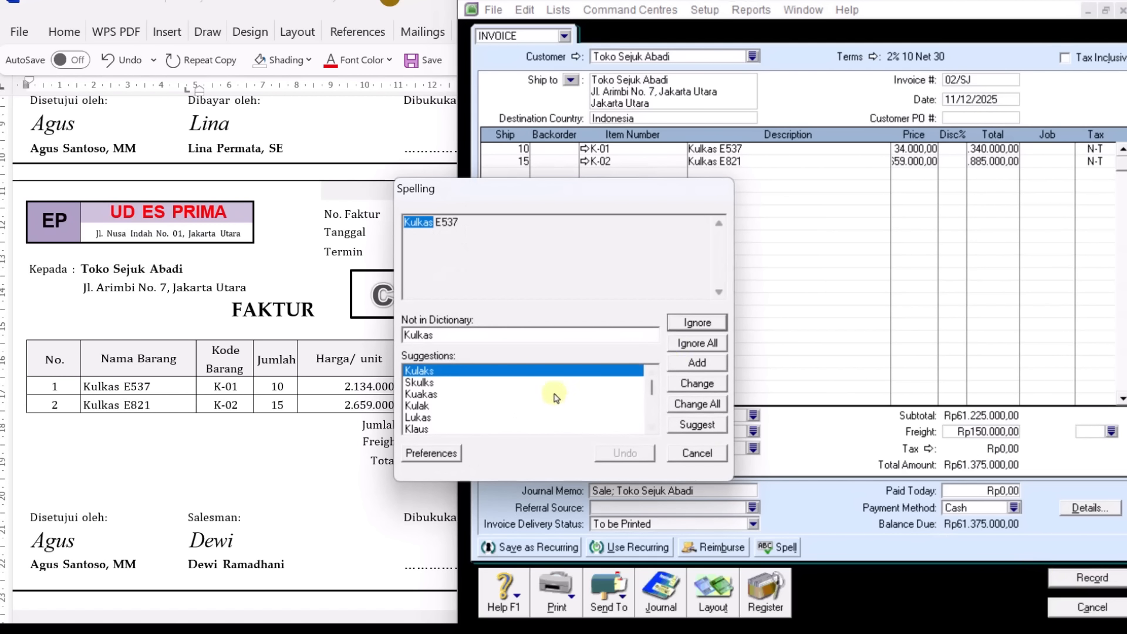
left_click(706, 344)
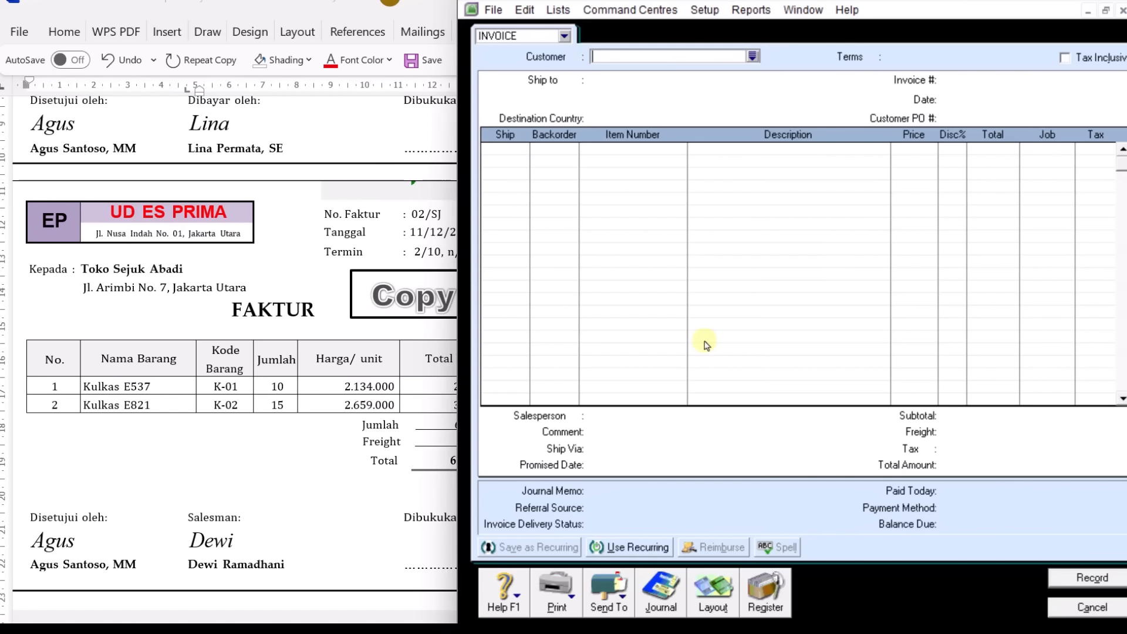
Bring supplier invoice 41/PM from PT Pendingin Makmur into view in the Word document and leave the MYOB sales invoice form.
left_click(292, 471)
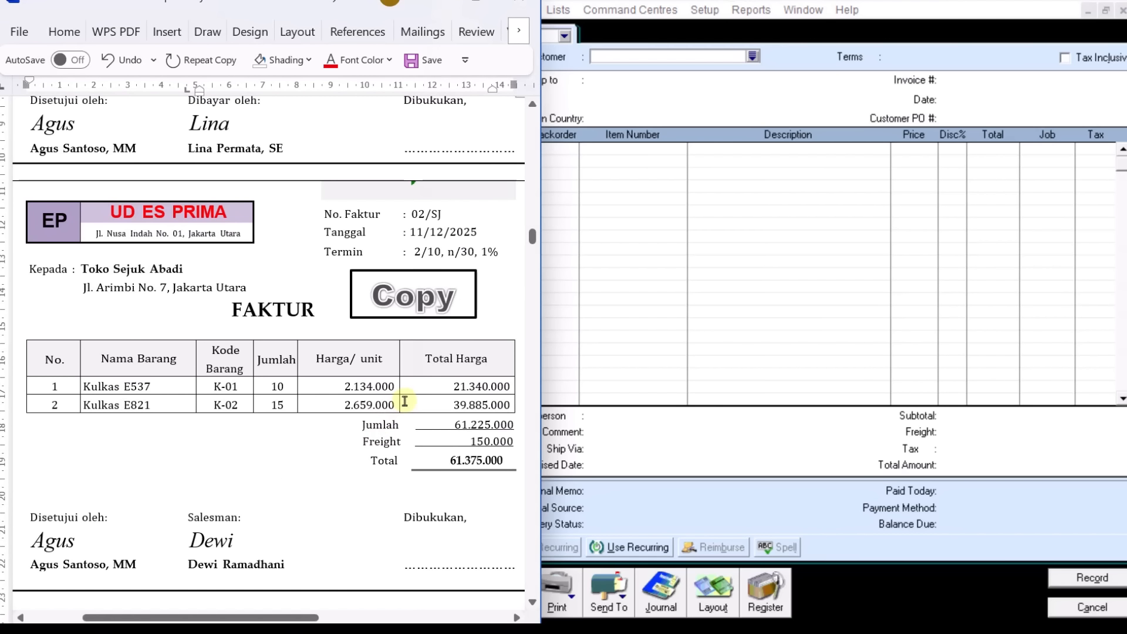
scroll(410, 388, "down", 10)
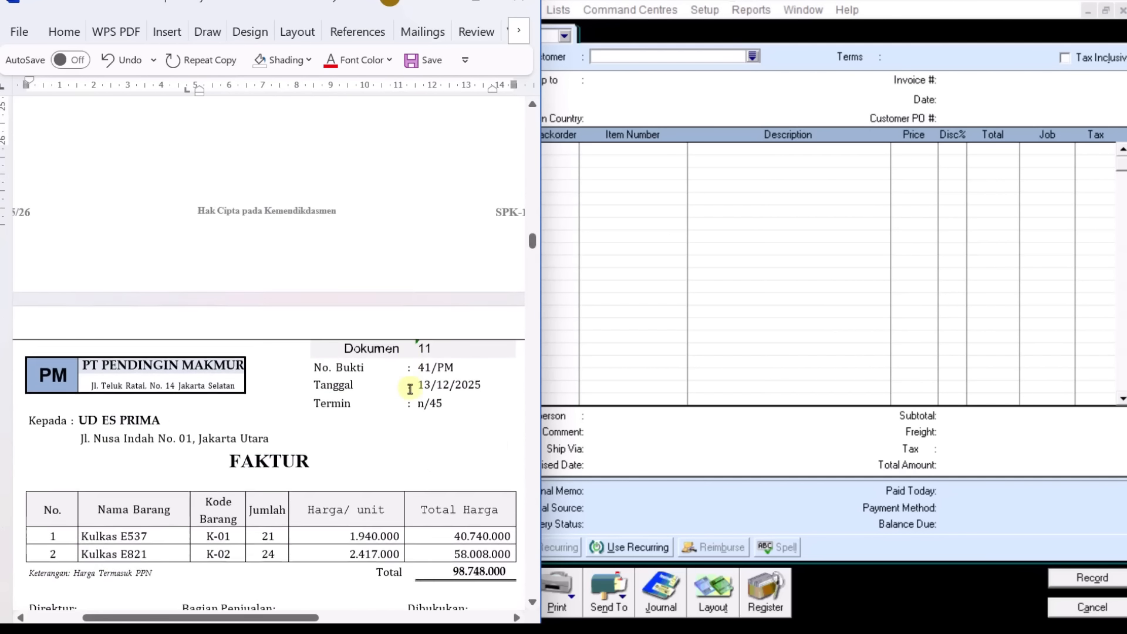
scroll(409, 389, "down", 3)
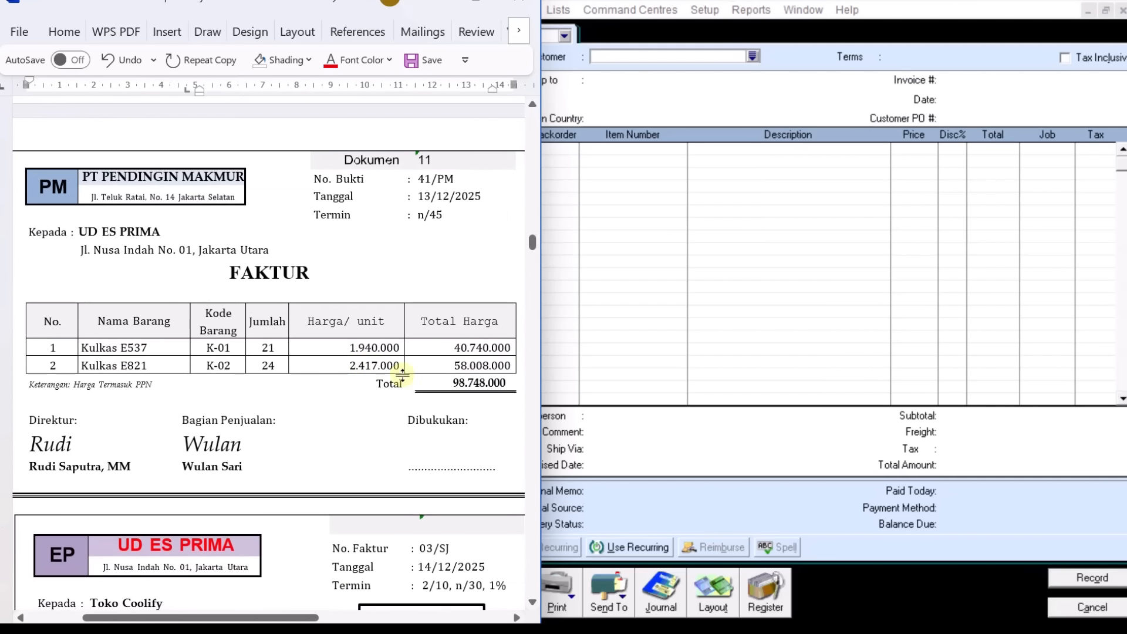
left_click(1101, 609)
left_click_drag(455, 429, 531, 429)
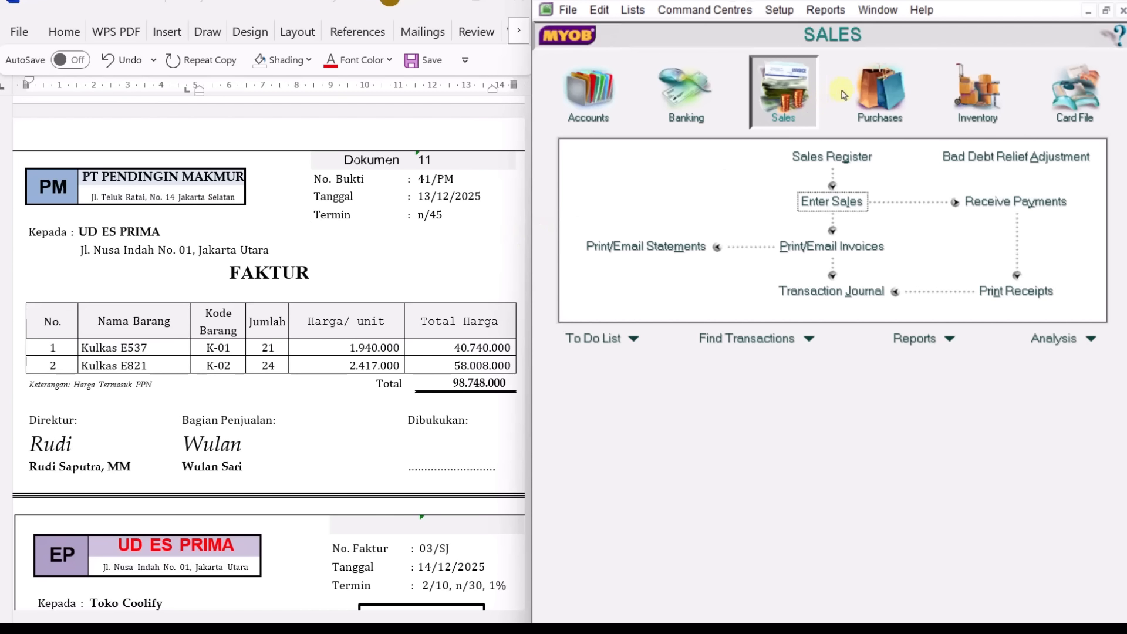
Start a new purchase bill for supplier PT Pendingin Makmur.
left_click(885, 94)
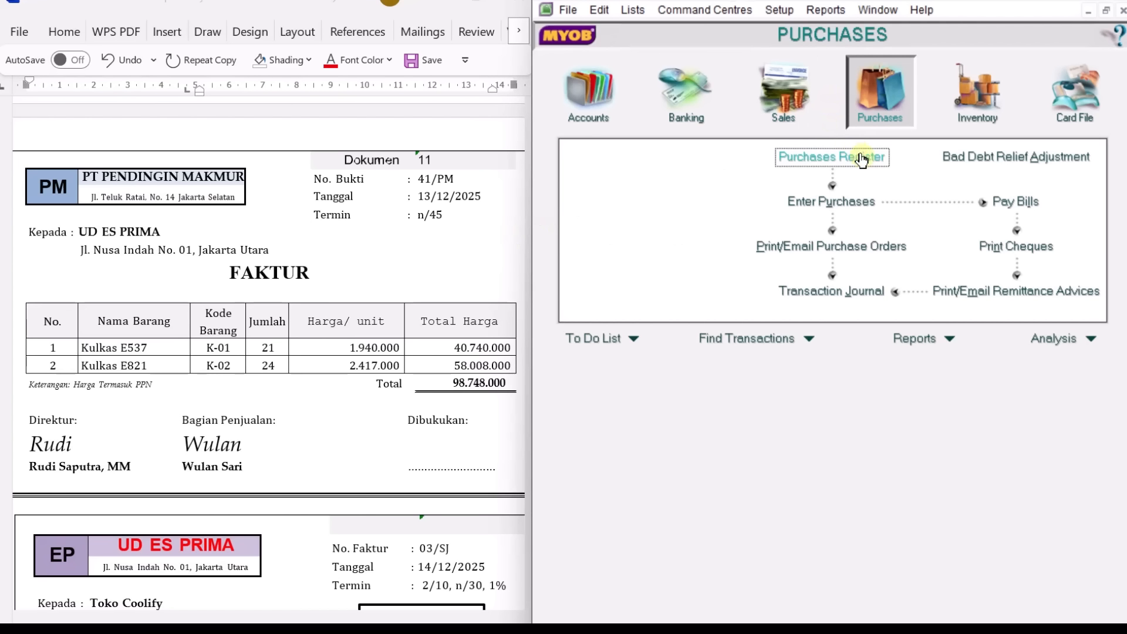
left_click(849, 203)
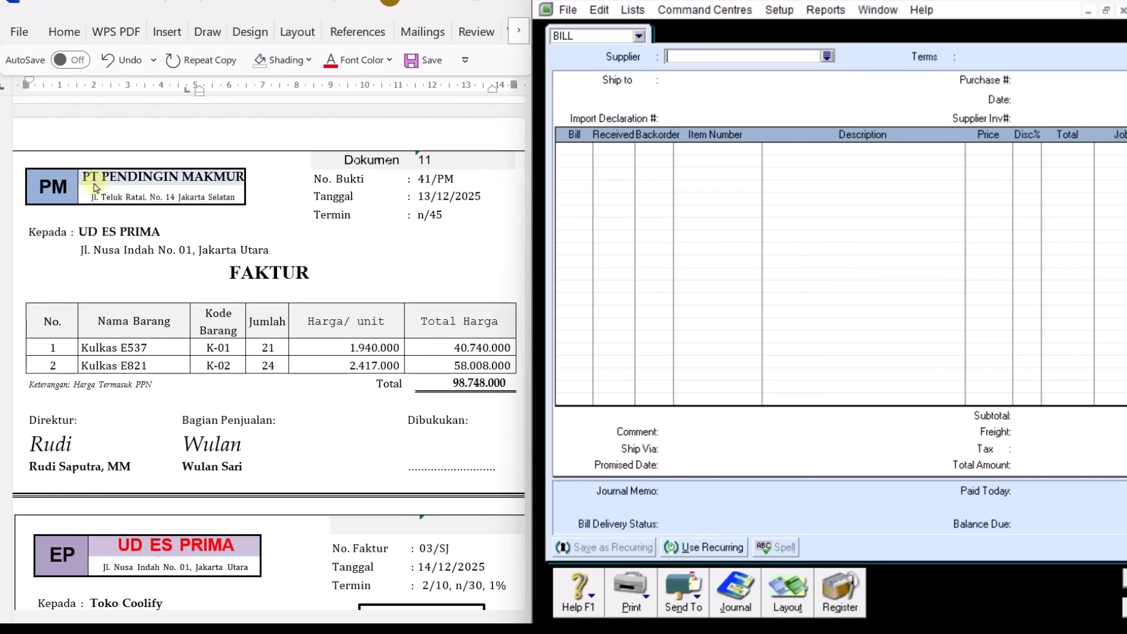
left_click(827, 56)
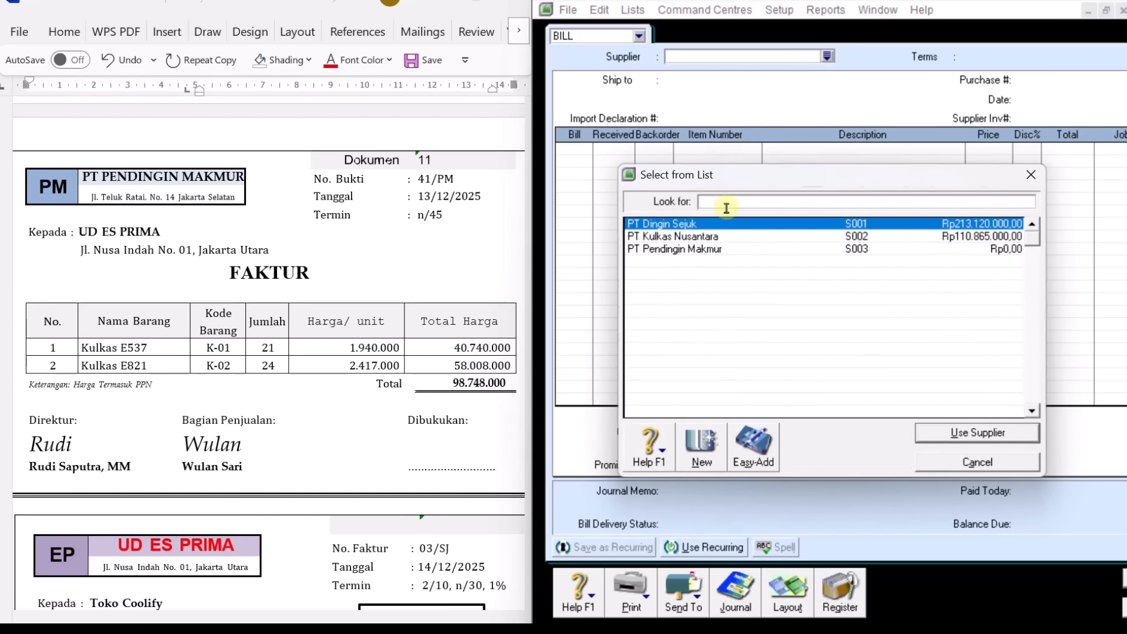
left_click(735, 252)
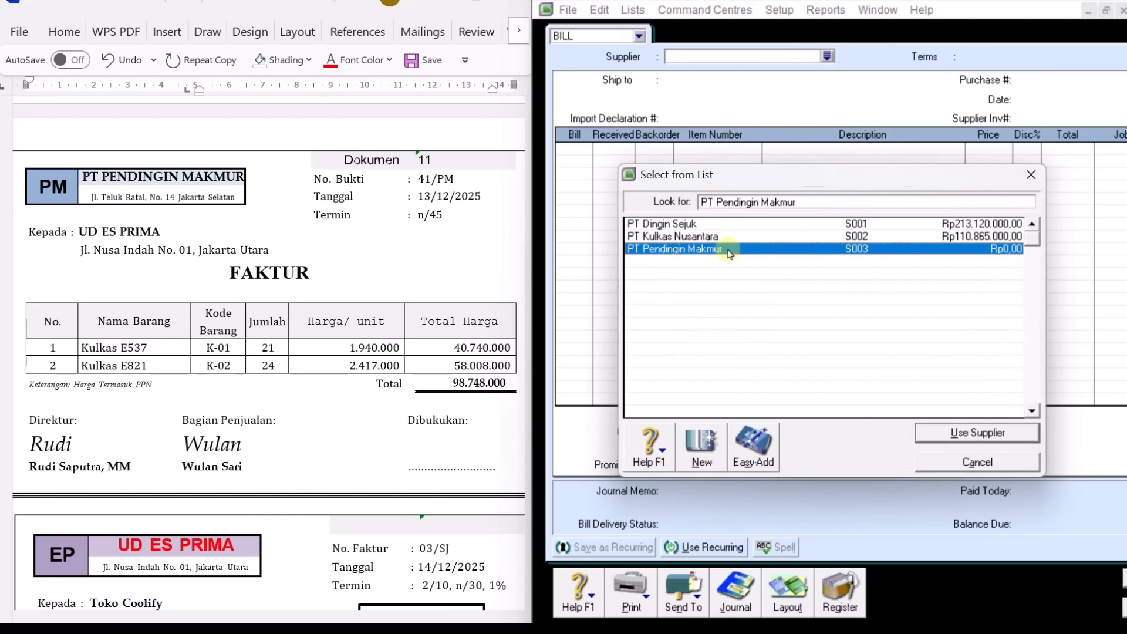
left_click(999, 434)
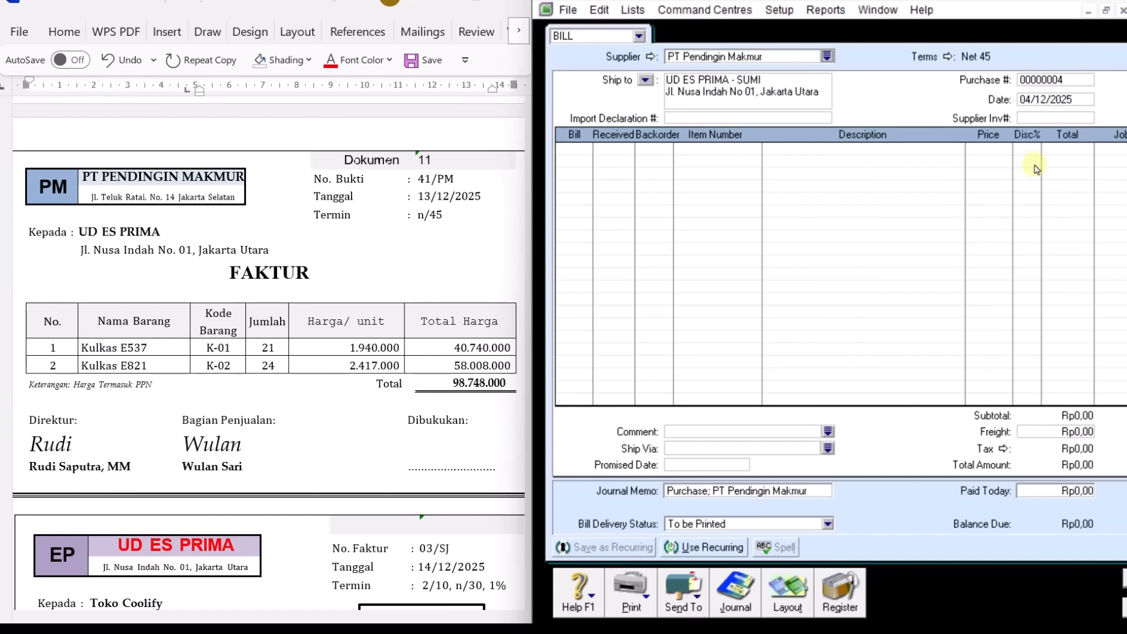
Set the purchase number to 41/PM and the bill's date to 13/12/2025.
left_click(1057, 79)
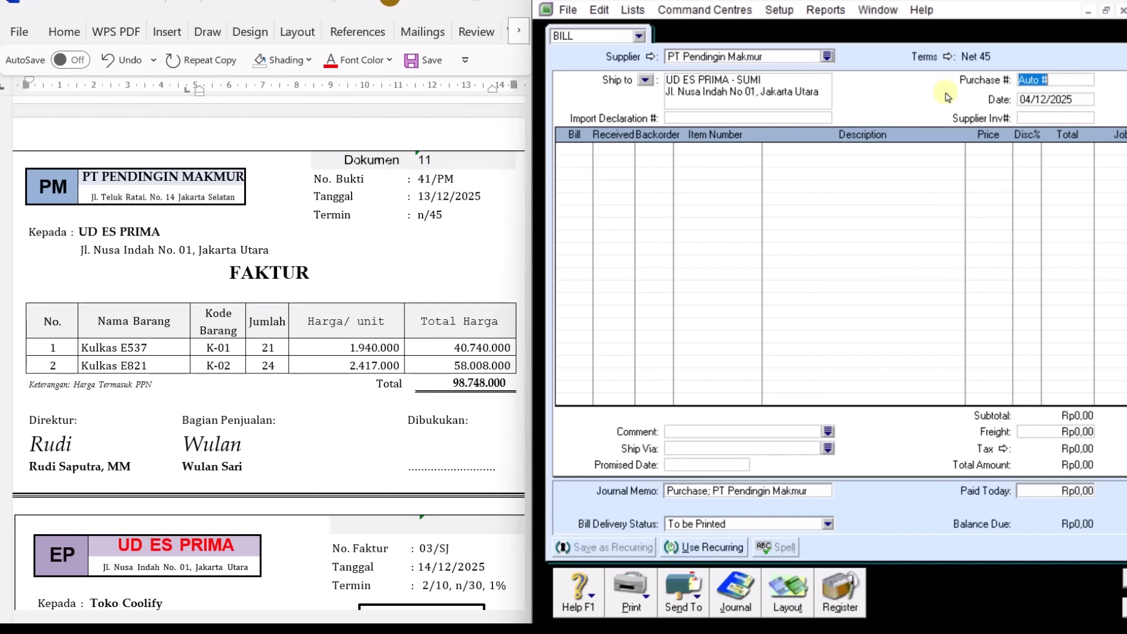
type("4")
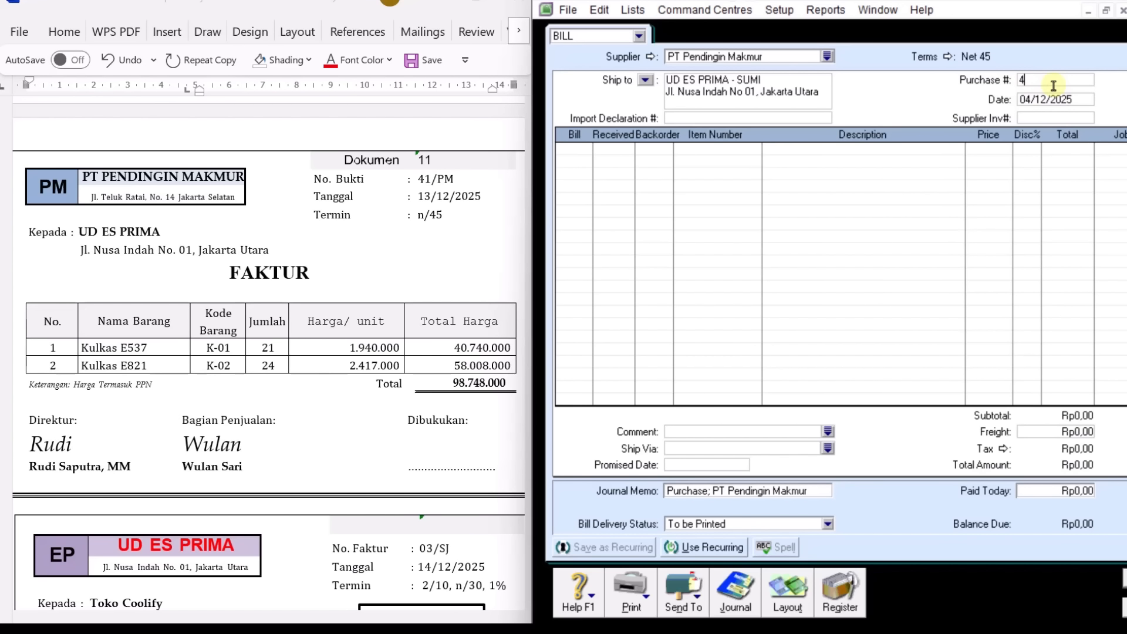
type("1/")
key("Caps_Lock")
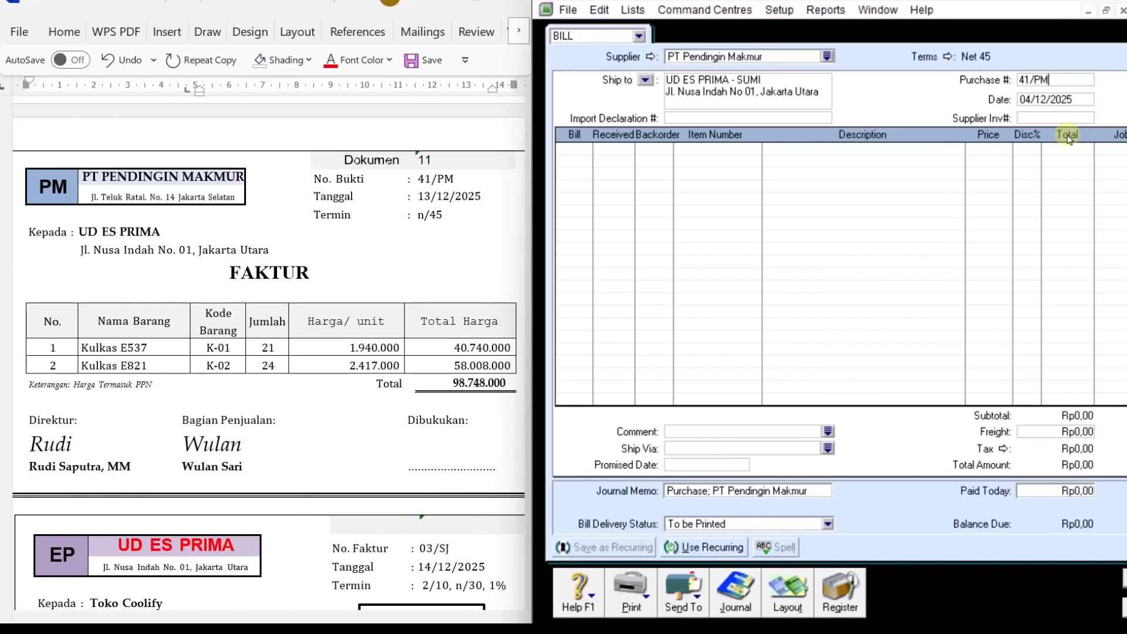
key("Tab")
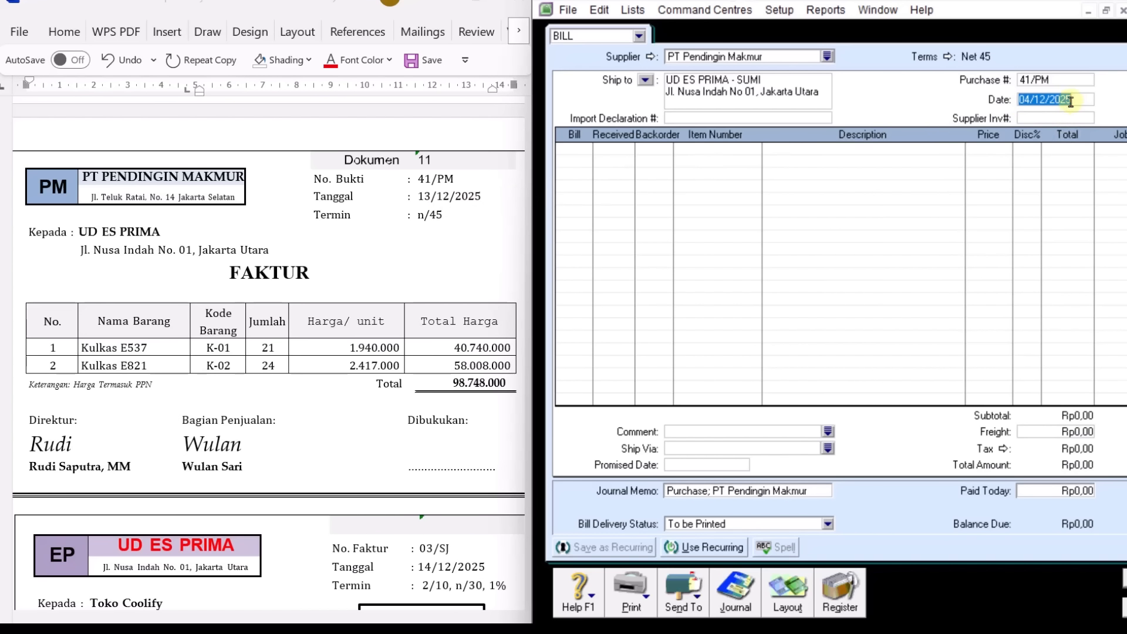
type("13")
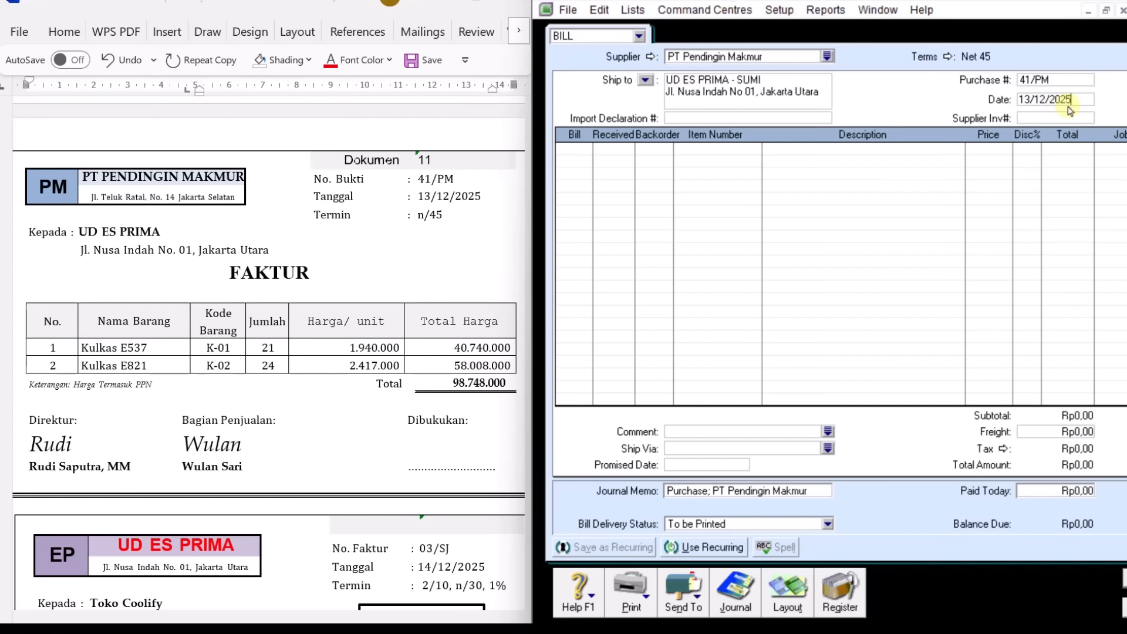
Add a bill line for 21 units of item K-01 (Kulkas E537) at a unit price of Rp1.940.000.
key("Tab")
key("shift+Tab")
left_click(581, 151)
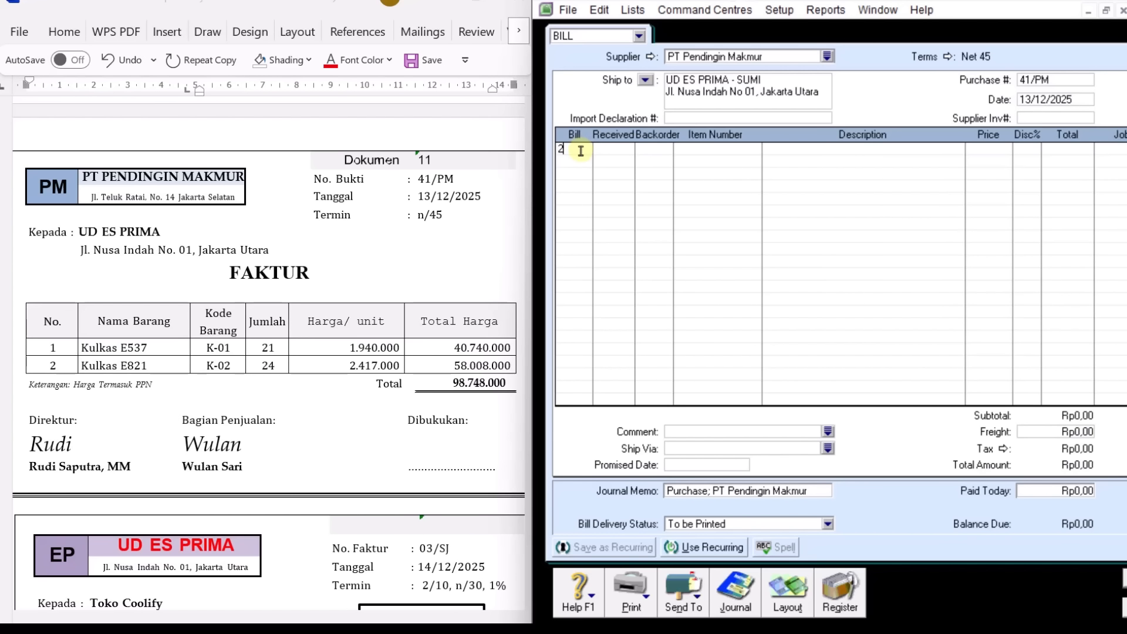
key("Tab")
key("Tab")
key("Tab")
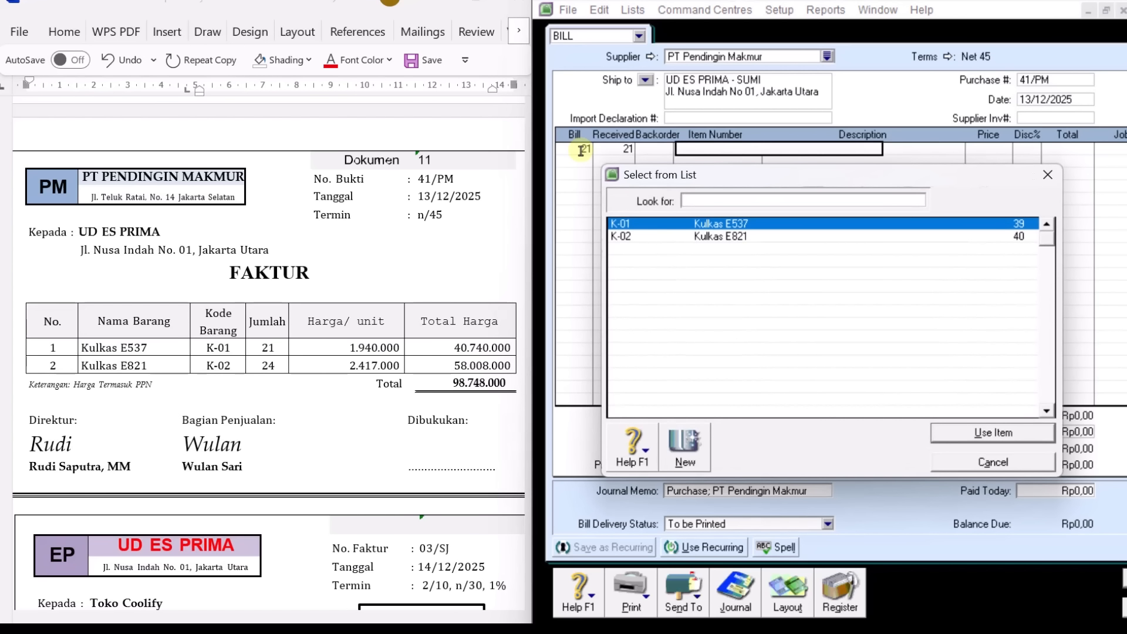
left_click(735, 229)
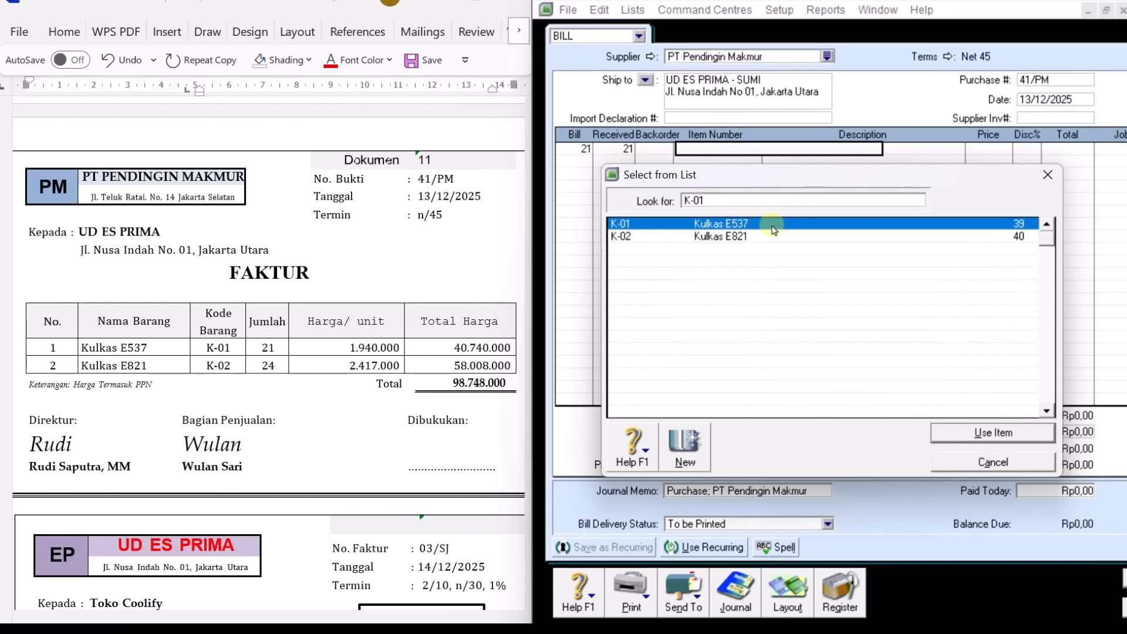
left_click(980, 433)
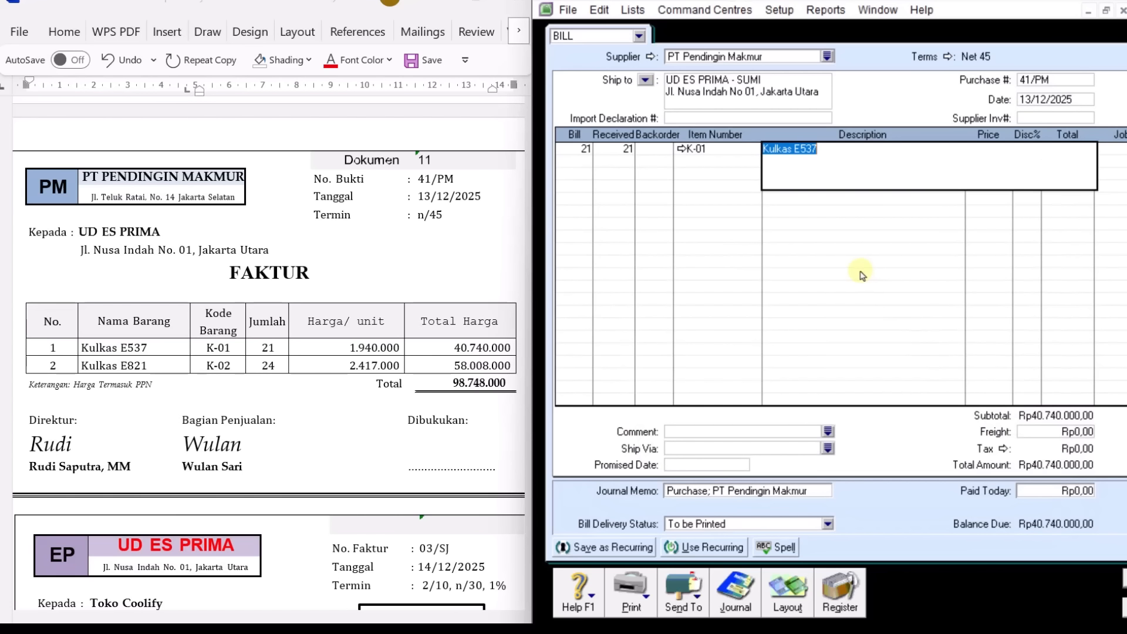
key("Tab")
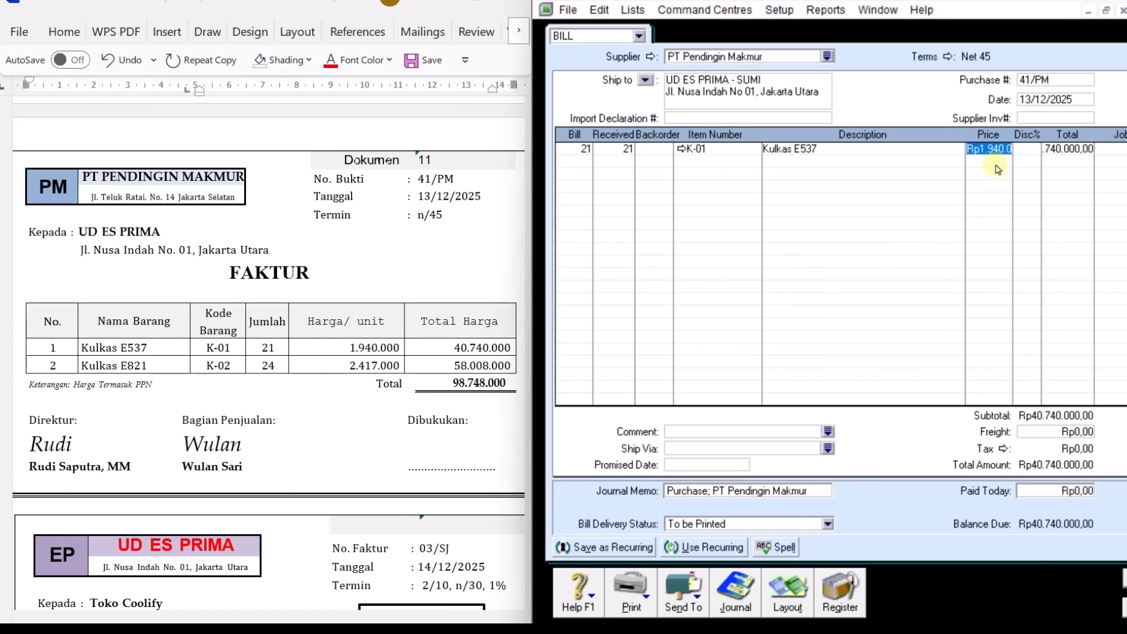
type("1")
key("Tab")
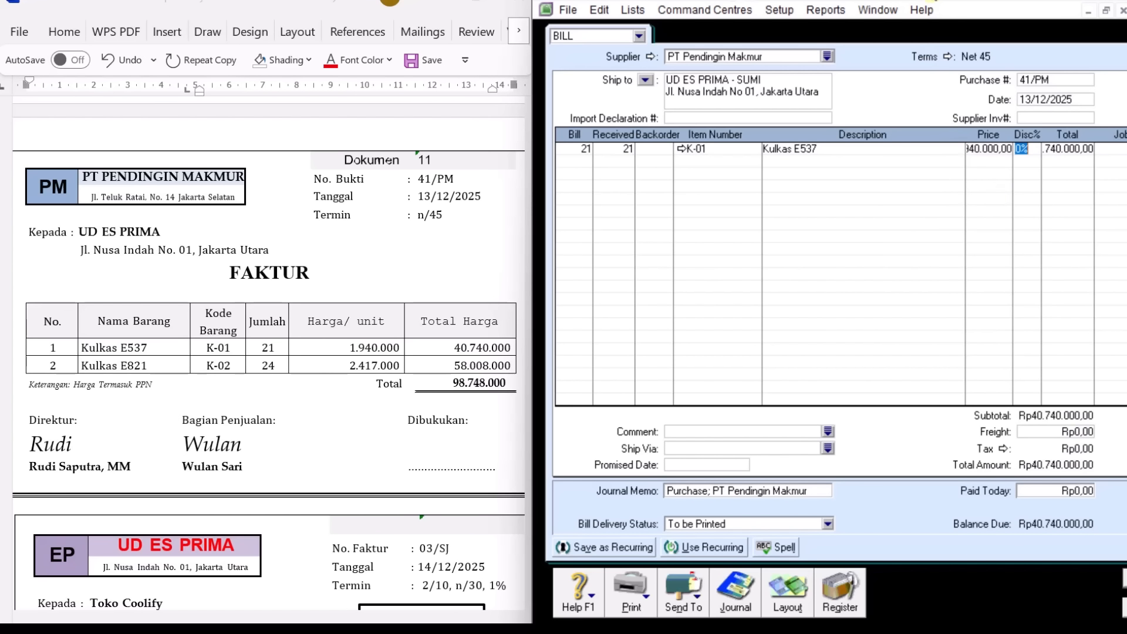
Add a second bill line for 24 units of item K-02 (Kulkas E821) at a unit price of Rp2.417.000.
left_click(580, 162)
key("Tab")
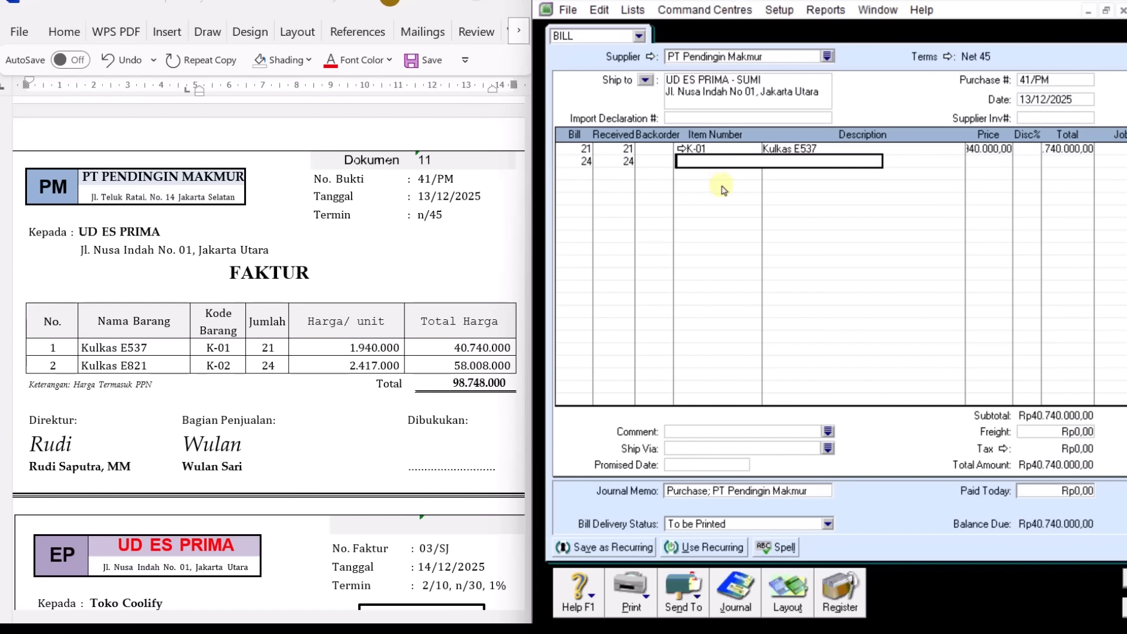
key("Tab")
left_click(731, 238)
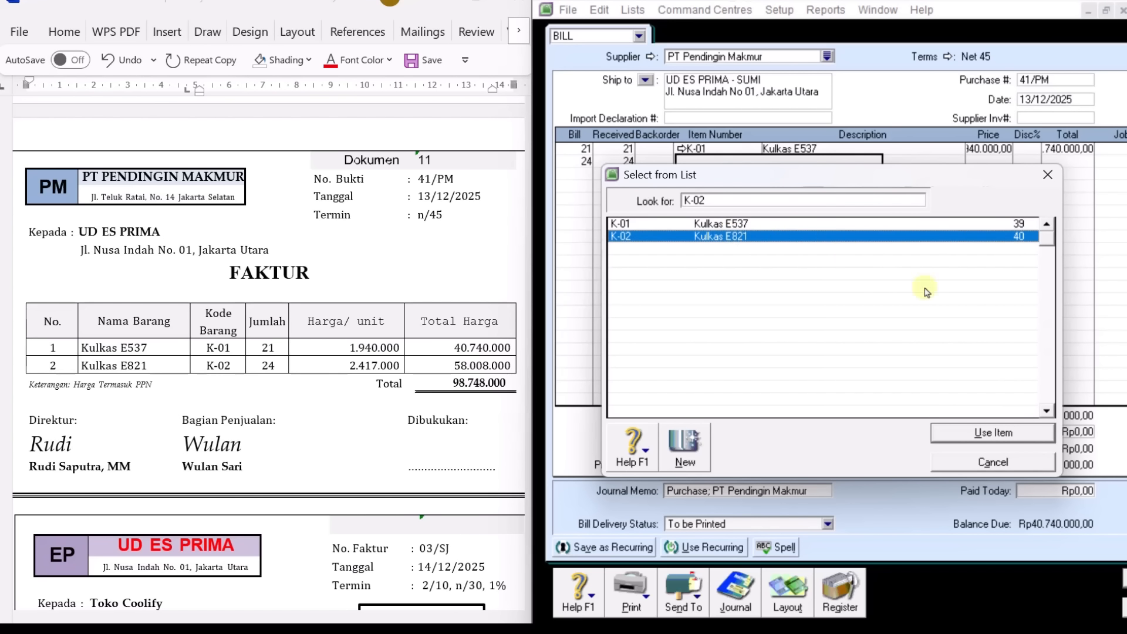
left_click(1006, 432)
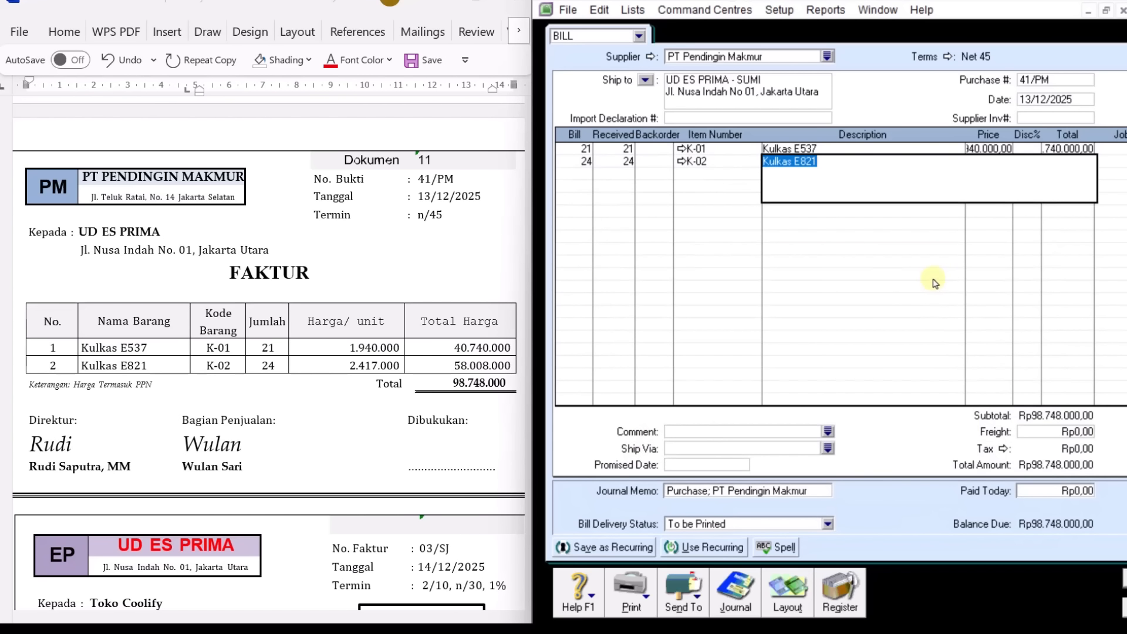
key("Tab")
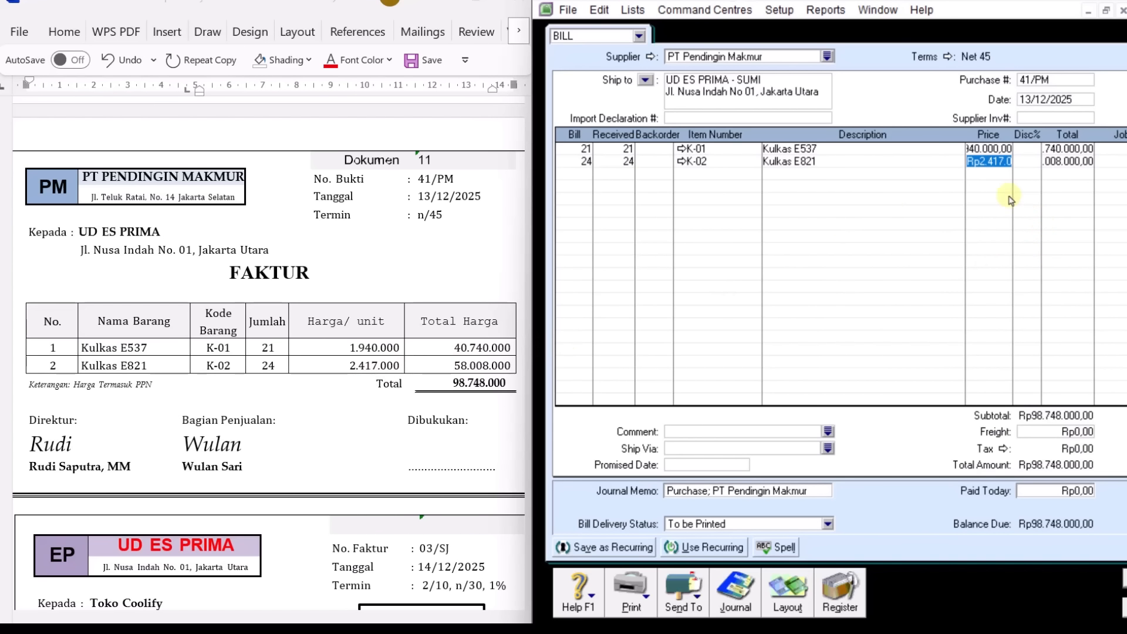
type("2")
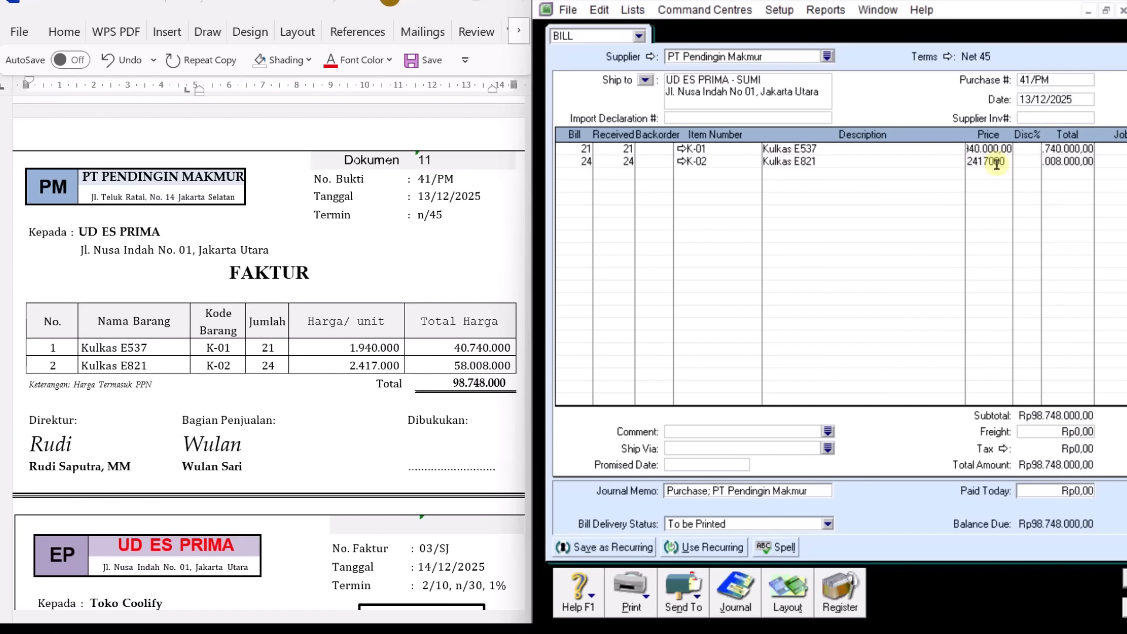
key("Tab")
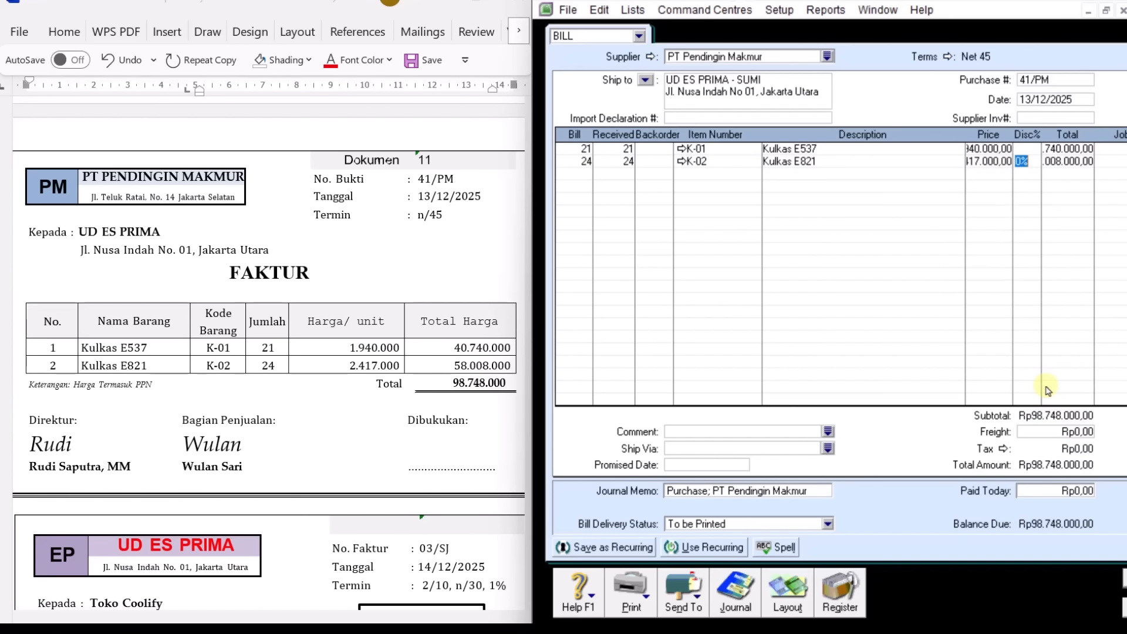
key("Tab")
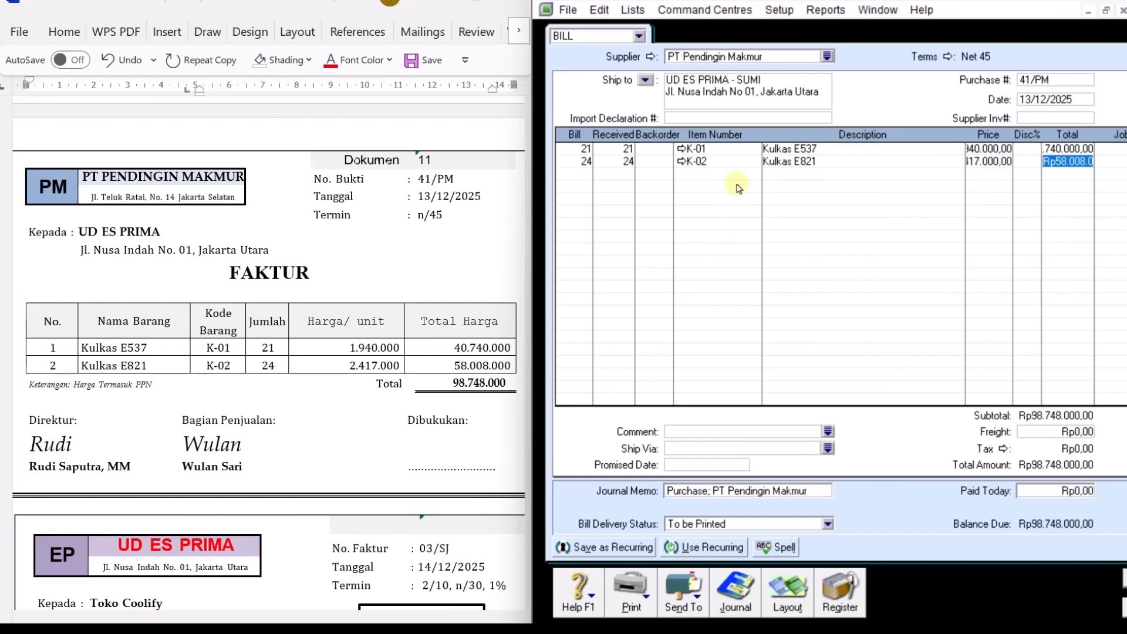
Record purchase bill 41/PM, ignoring all occurrences of "Kulkas" in the spelling check, and leave the purchase form.
left_click_drag(833, 2, 742, 1)
left_click_drag(1040, 253, 1120, 275)
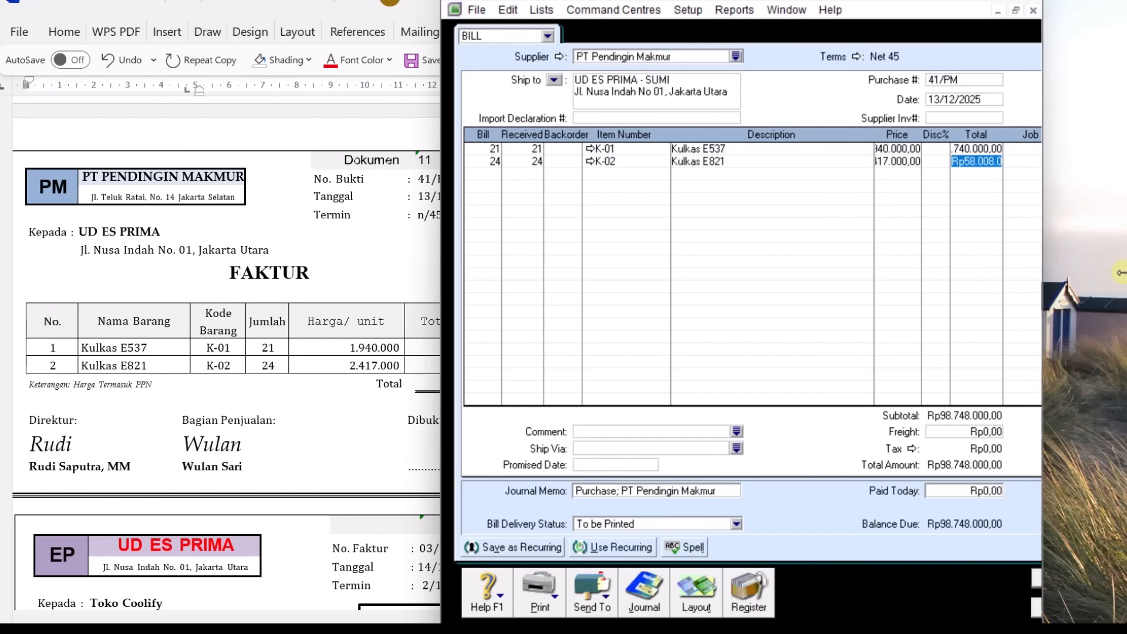
left_click(1074, 577)
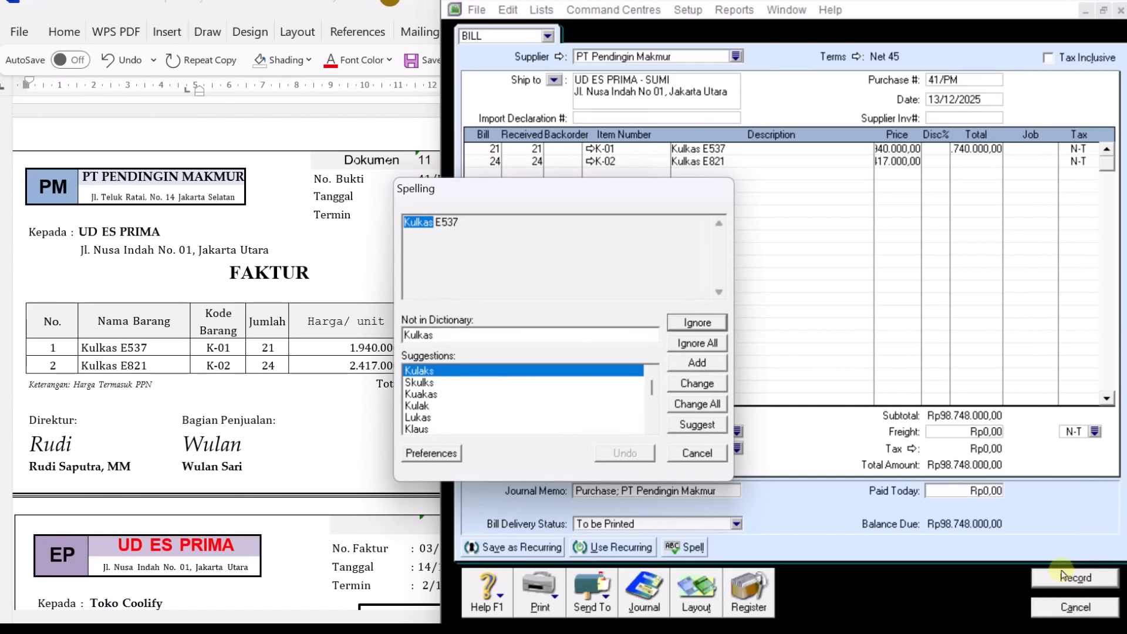
left_click(697, 343)
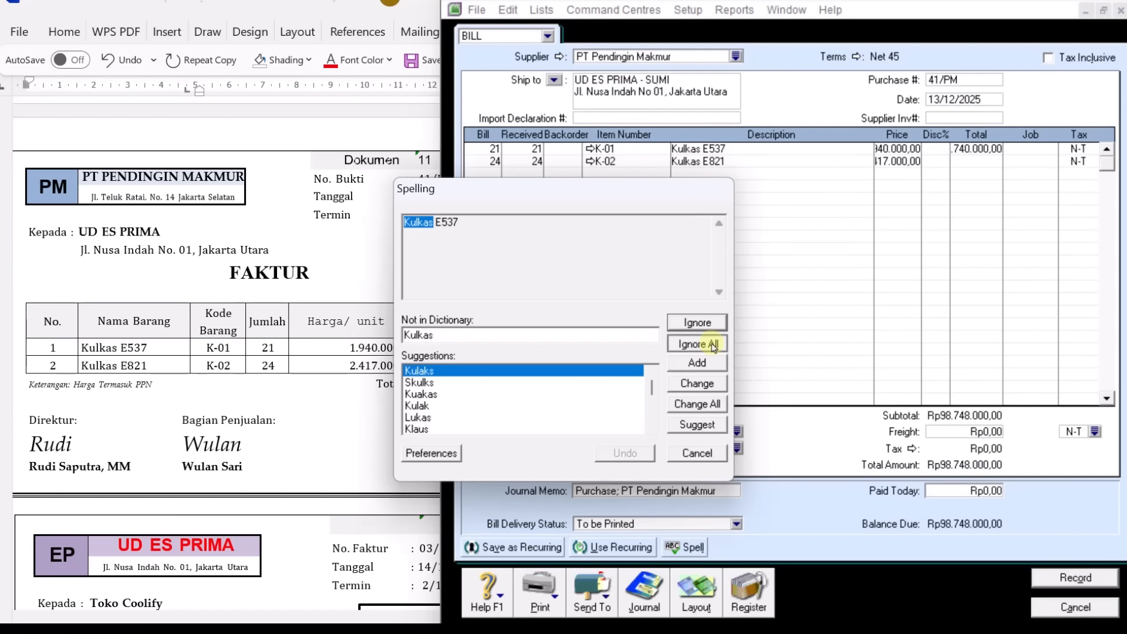
left_click(1075, 608)
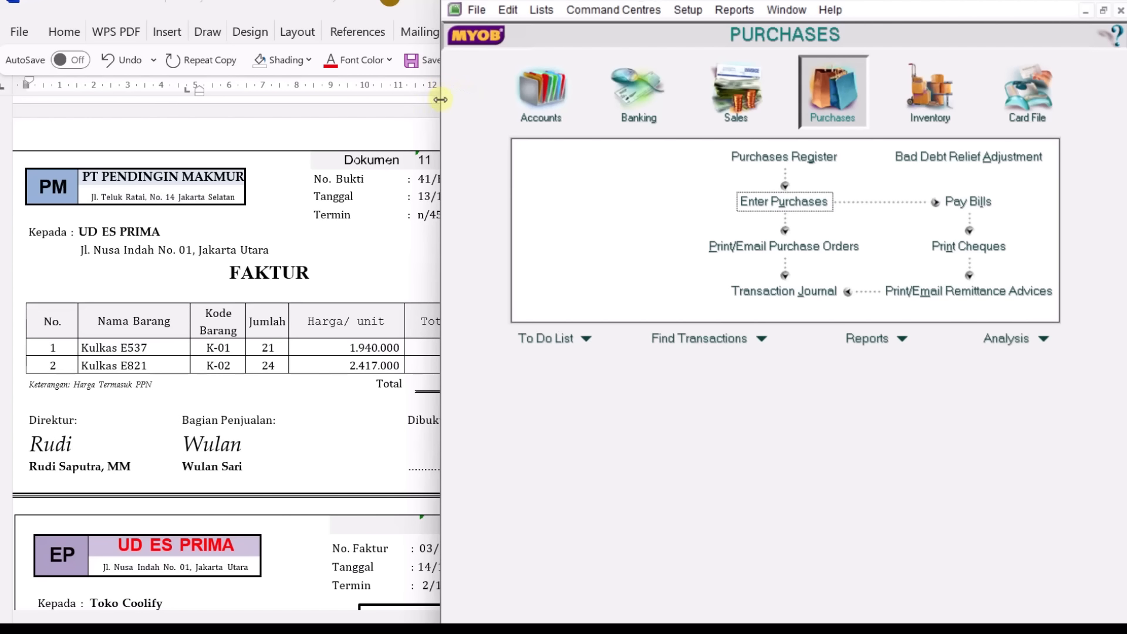
Bring sales invoice 03/SJ for Toko Coolify fully into view in the Word document beside a narrowed MYOB window.
left_click_drag(440, 144, 550, 150)
scroll(430, 247, "down", 1)
scroll(430, 247, "down", 4)
scroll(430, 247, "down", 4)
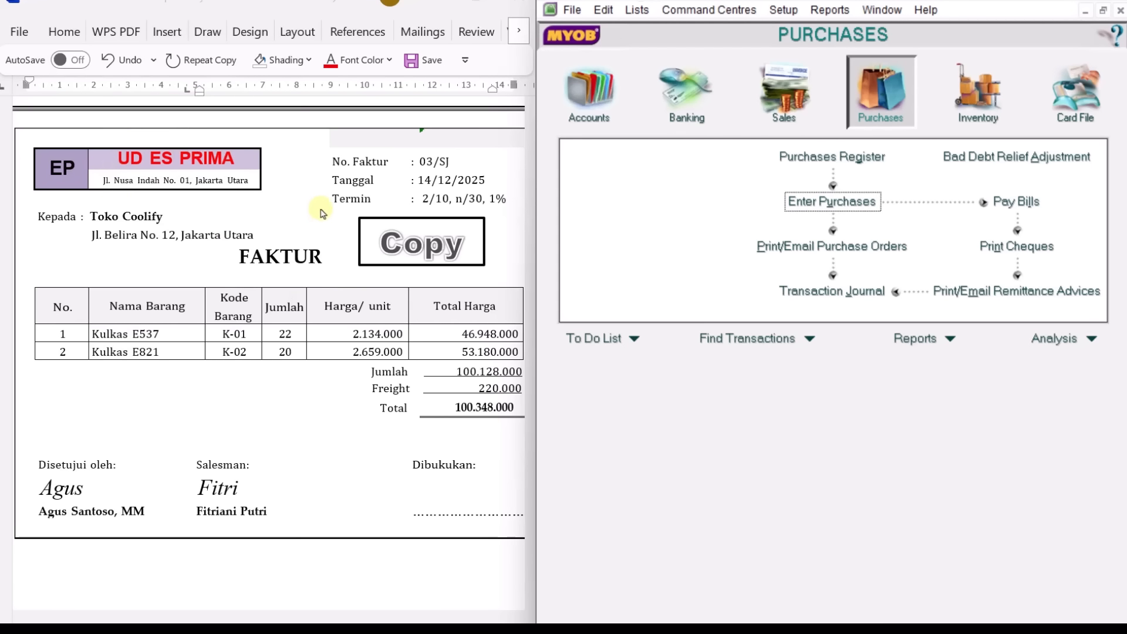
Start a new sales invoice in MYOB for customer Toko Coolify.
left_click(776, 104)
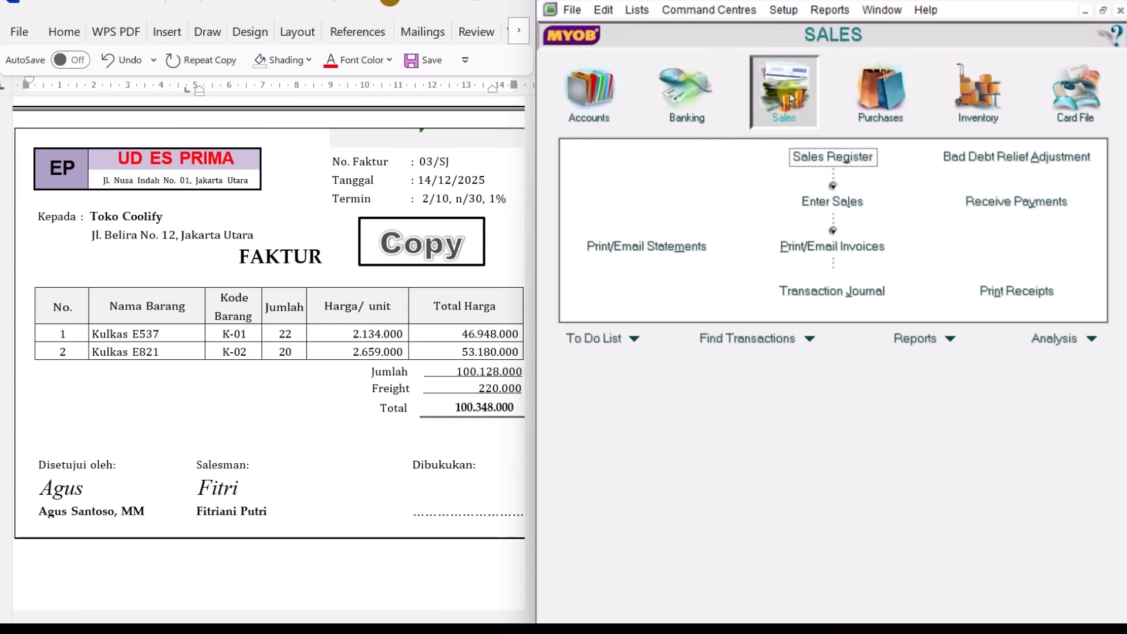
left_click(834, 204)
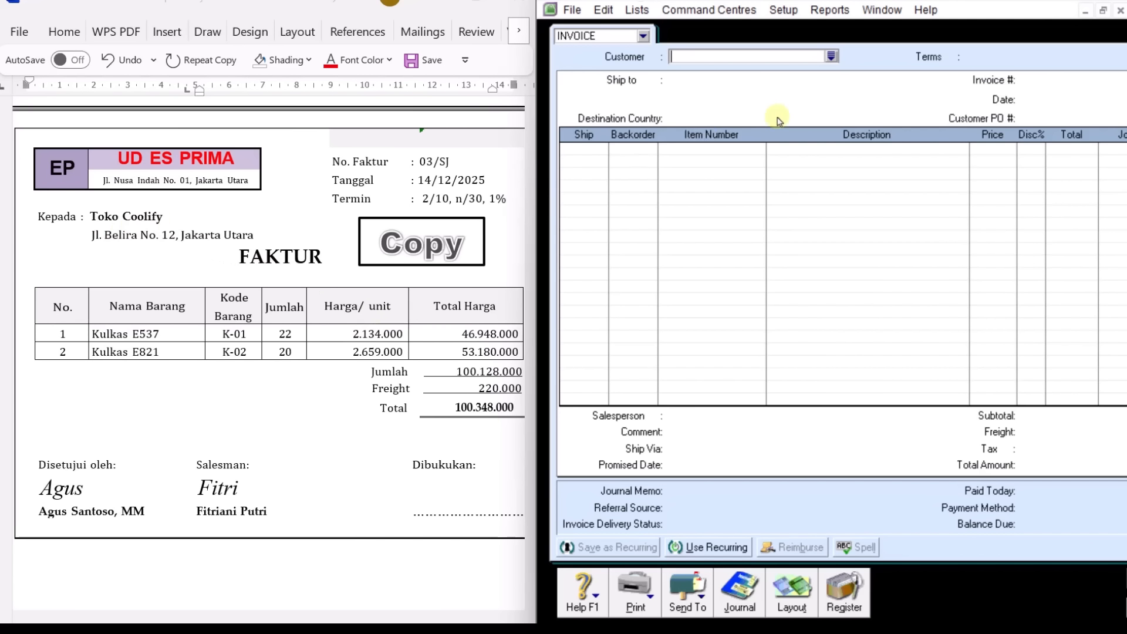
left_click(832, 56)
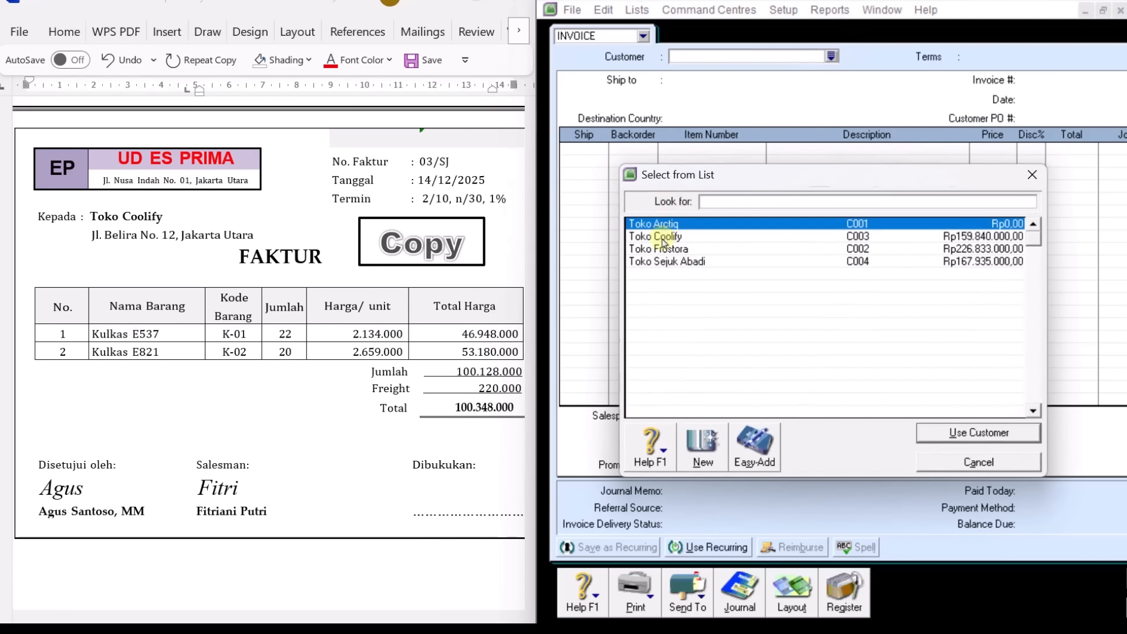
left_click(683, 239)
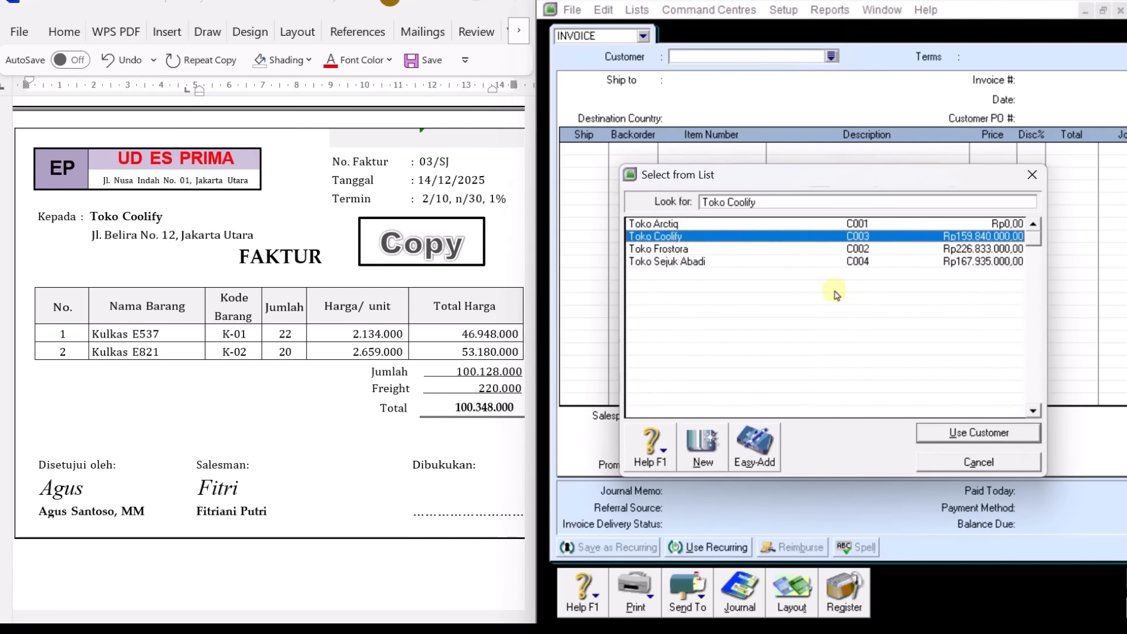
left_click(1005, 434)
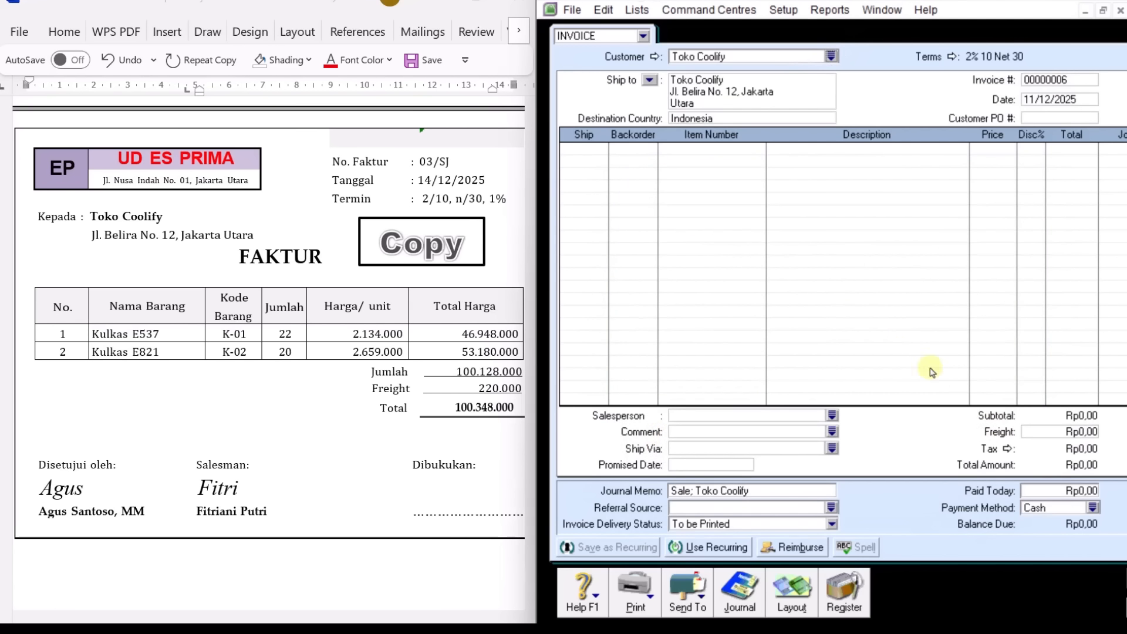
Set the Toko Coolify invoice number to 03/SJ and its date to 14/12/2025.
left_click(1055, 84)
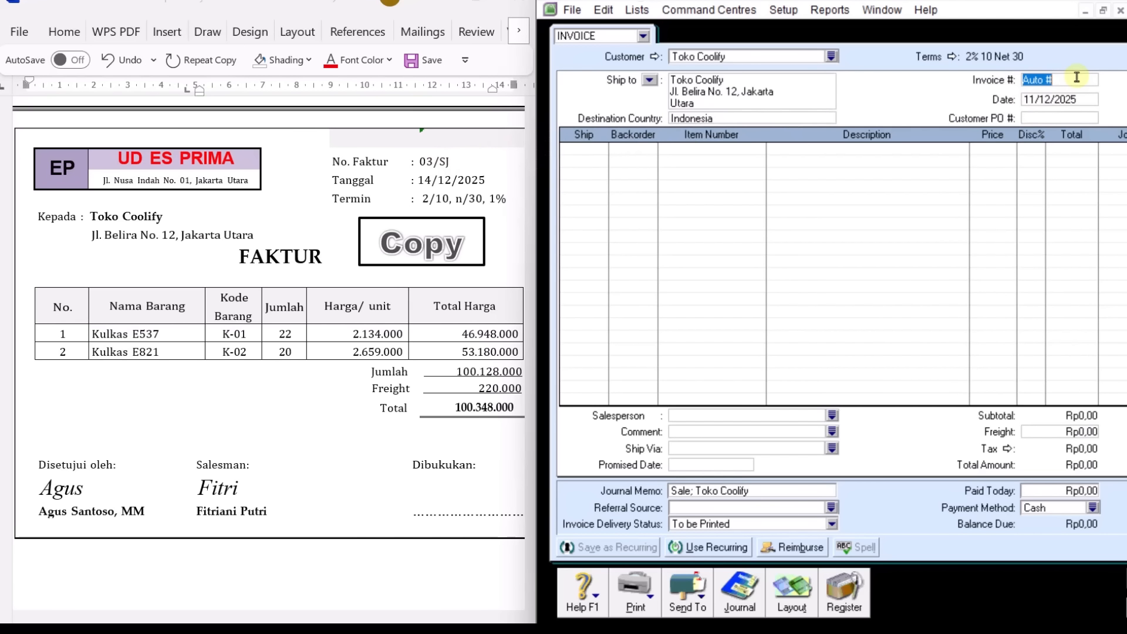
type("03/SJ")
left_click(1078, 99)
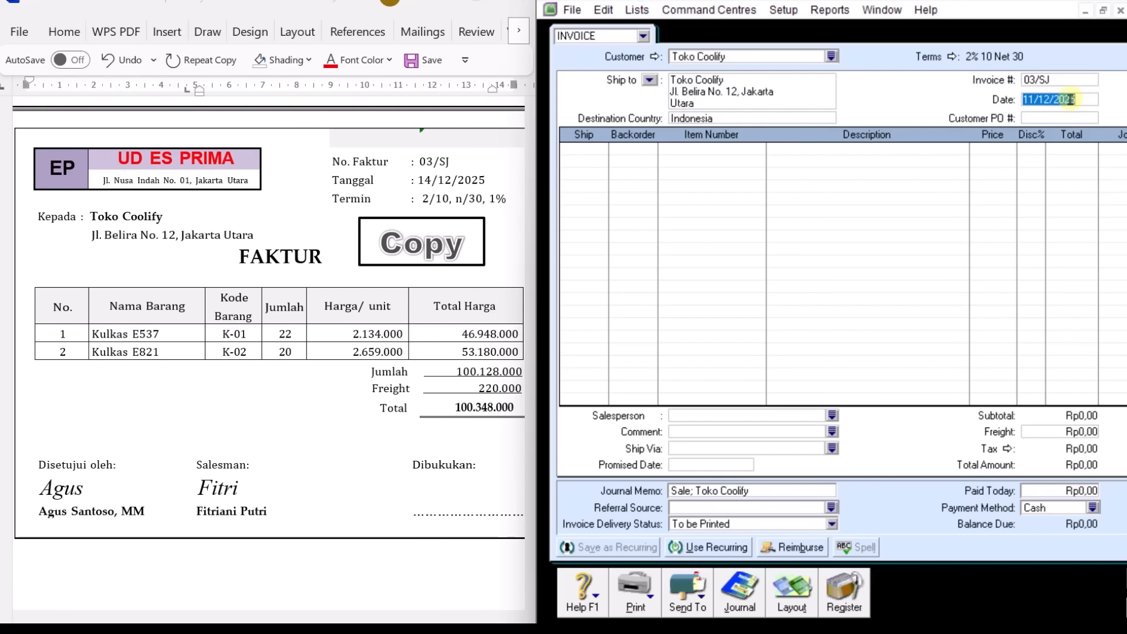
type("1")
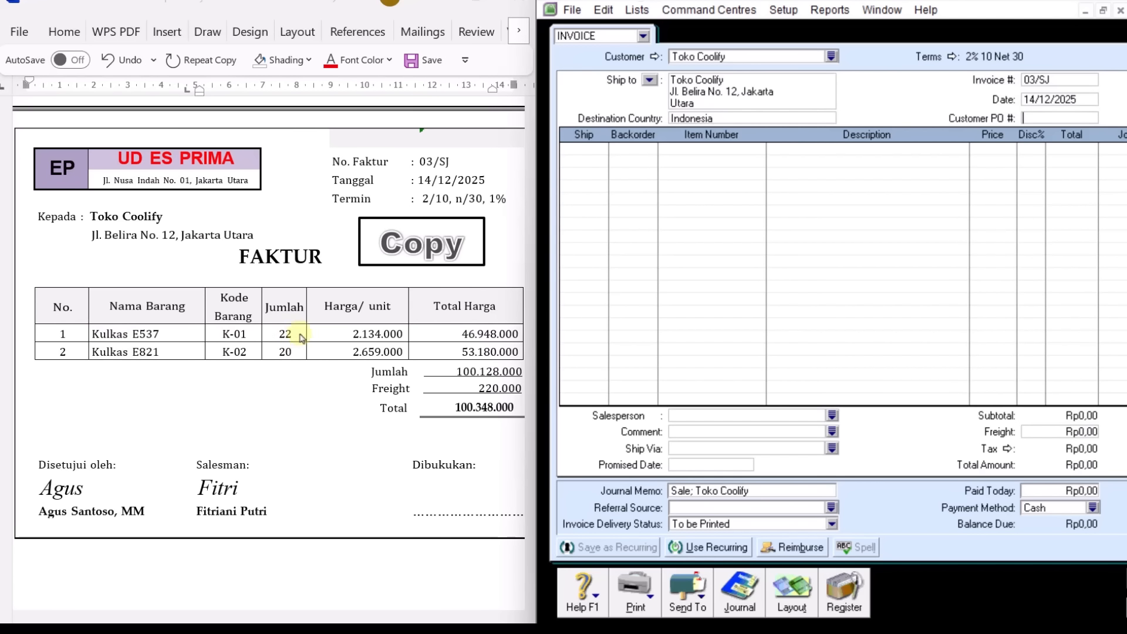
Add an invoice line shipping 22 units of item K-01 (Kulkas E537) at a unit price of 2134000.
left_click(602, 151)
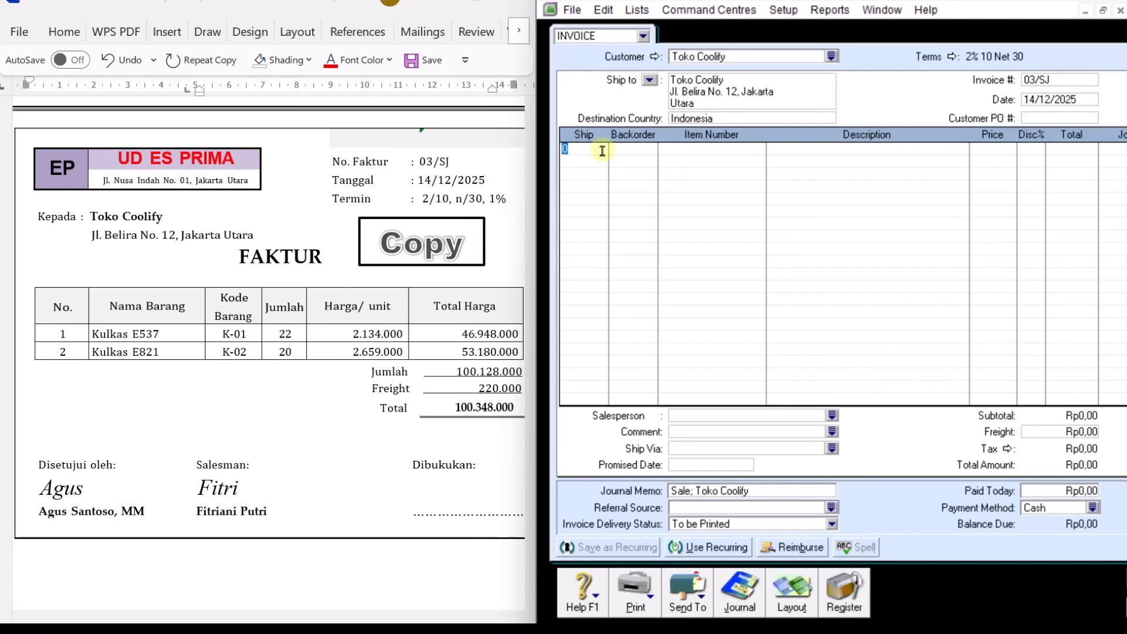
key("Tab")
key("Tab")
key("Tab")
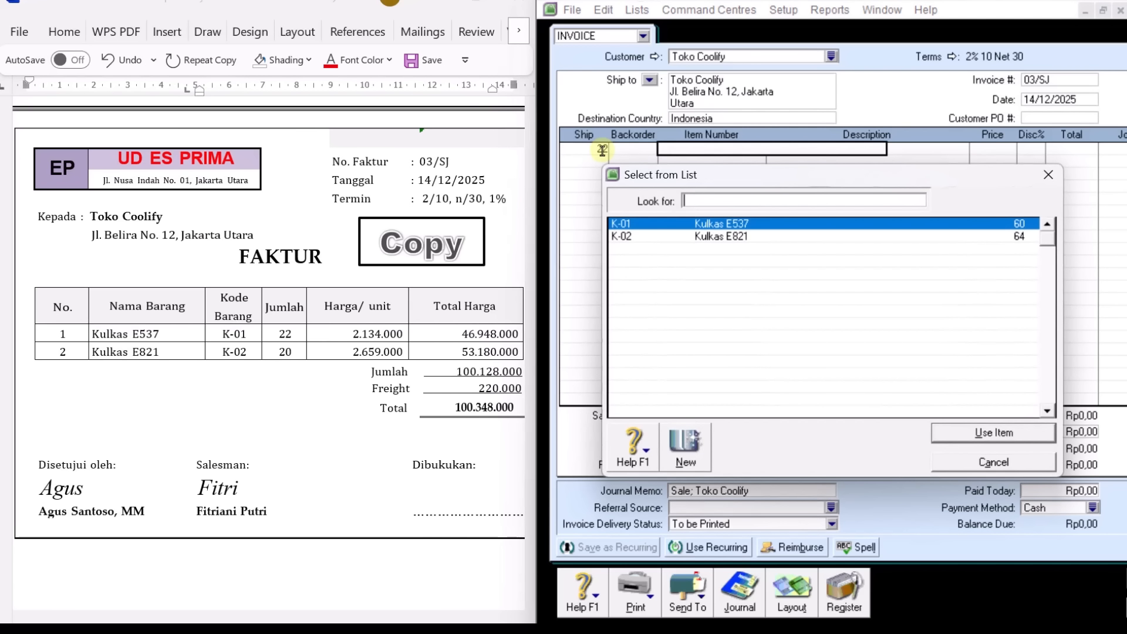
type("K-01")
left_click(1007, 428)
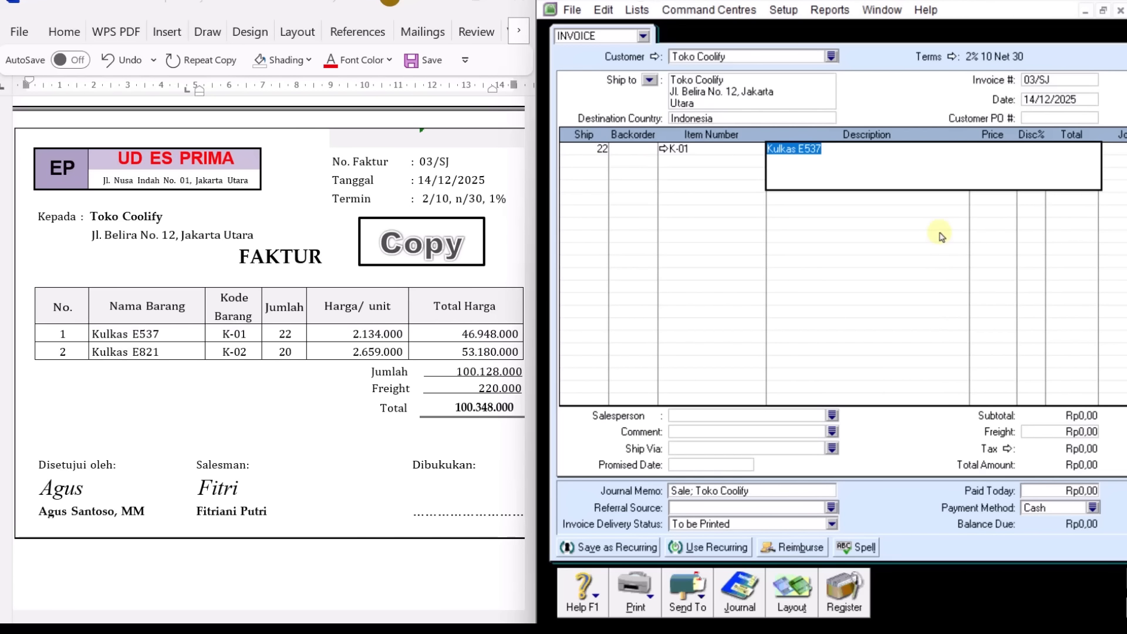
key("Tab")
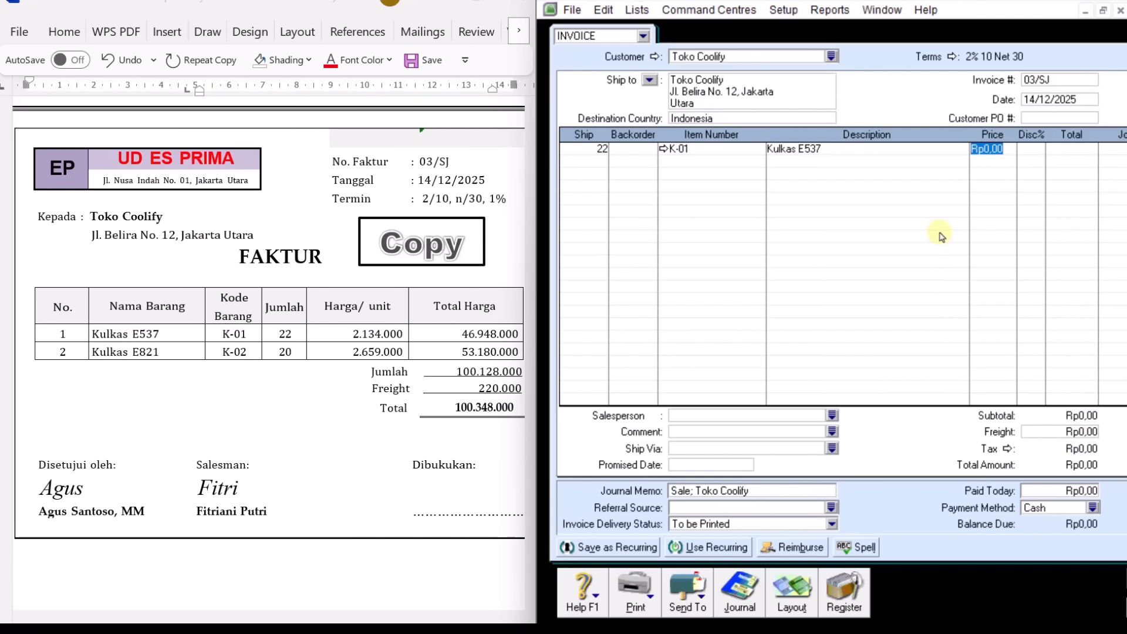
type("2134000")
key("Tab")
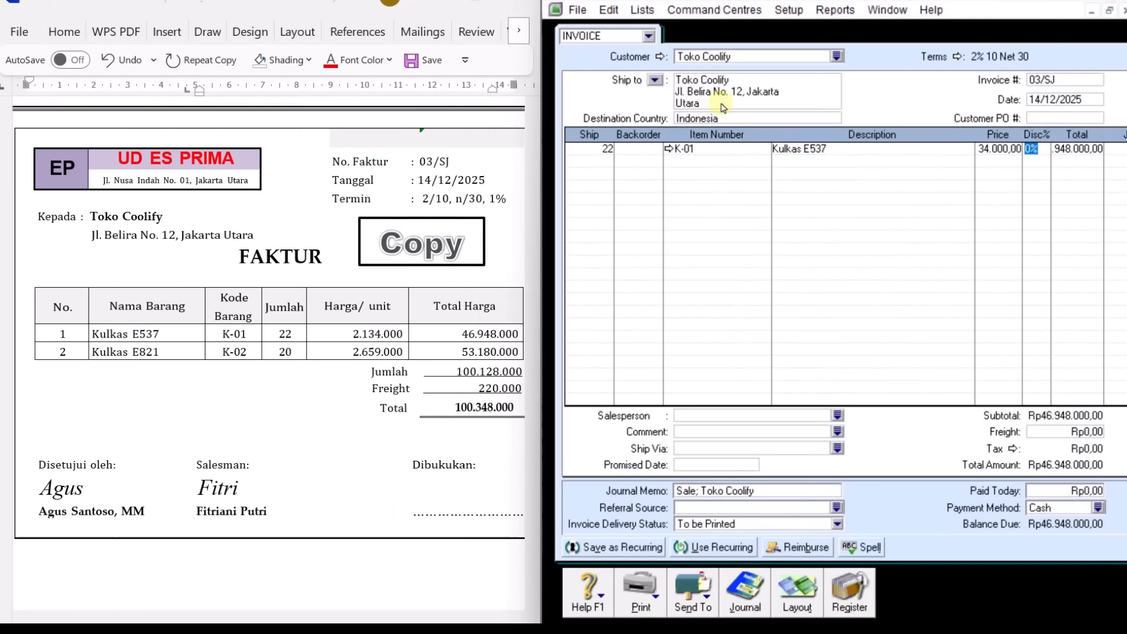
Add a second invoice line shipping 20 units of item K-02 (Kulkas E821) at a unit price of 2659000.
left_click(14, 160)
key("BackSpace")
type("20")
key("Tab")
key("Tab")
key("Tab")
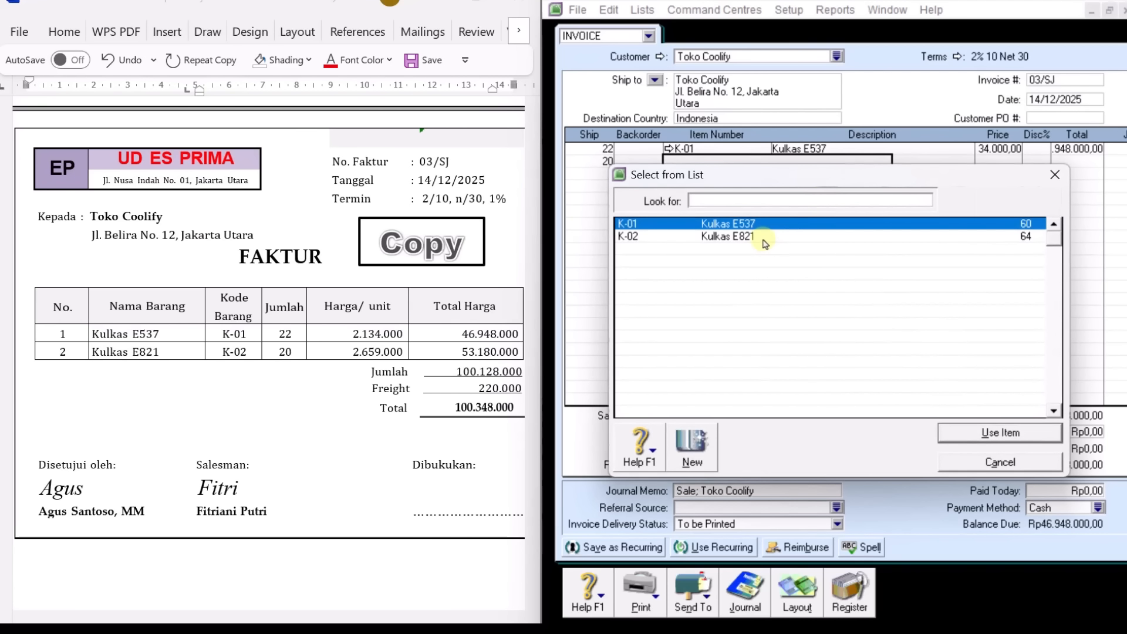
left_click(764, 240)
left_click(991, 434)
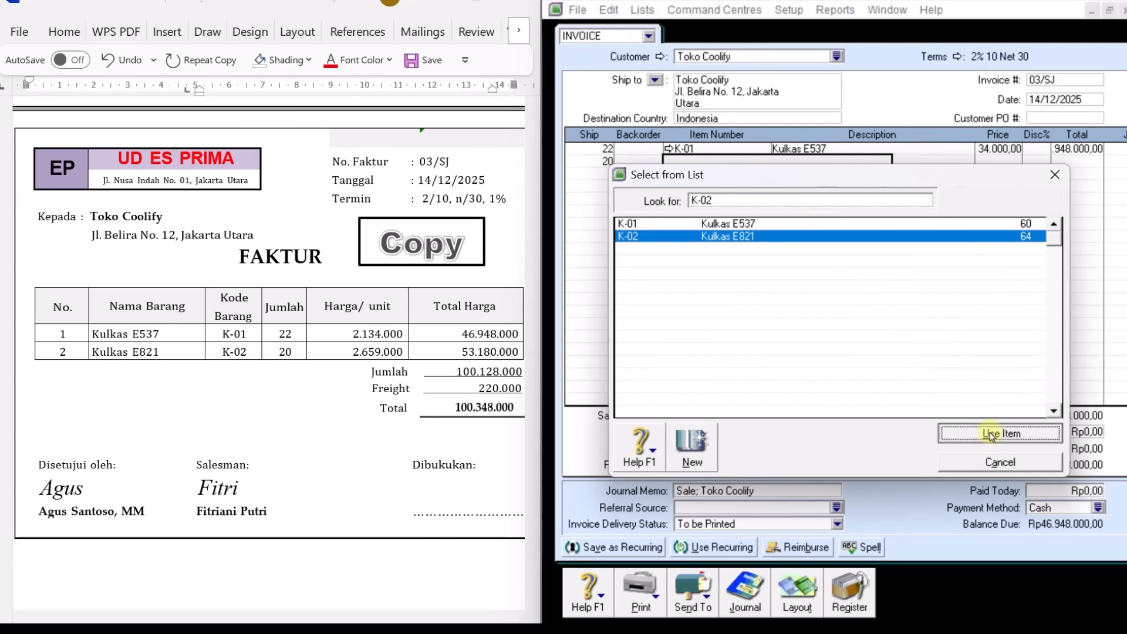
key("Tab")
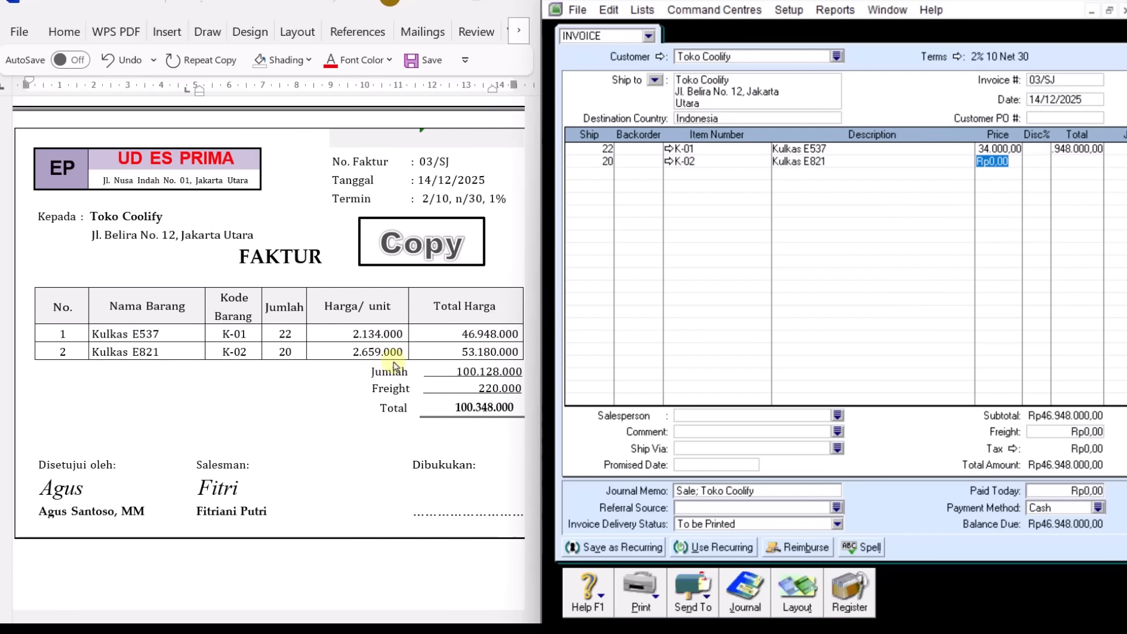
left_click(1011, 184)
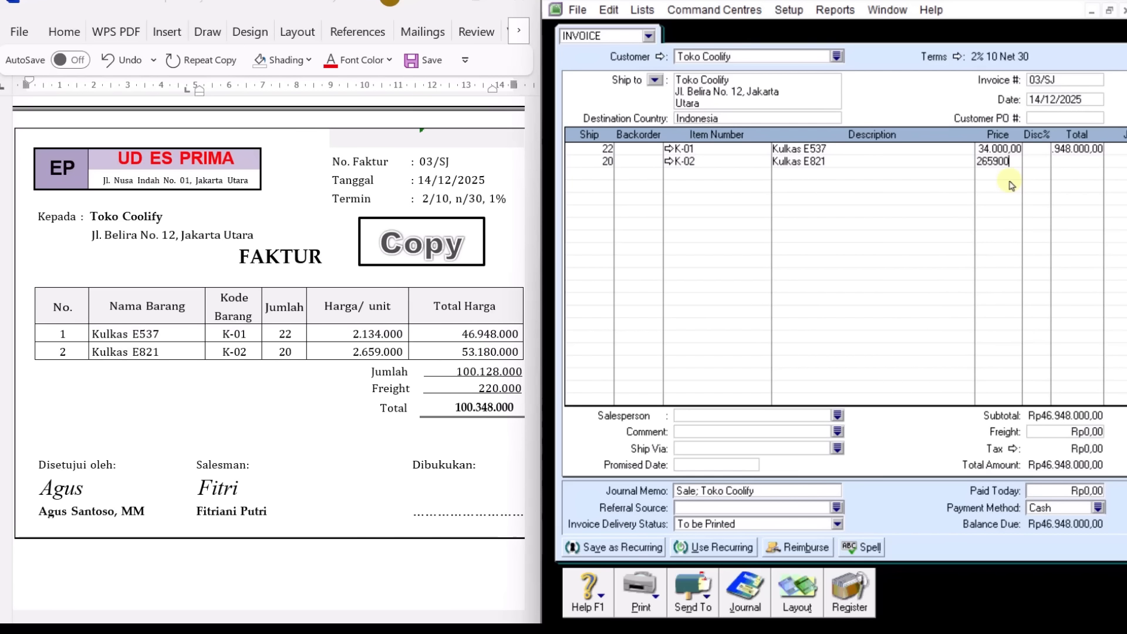
key("Tab")
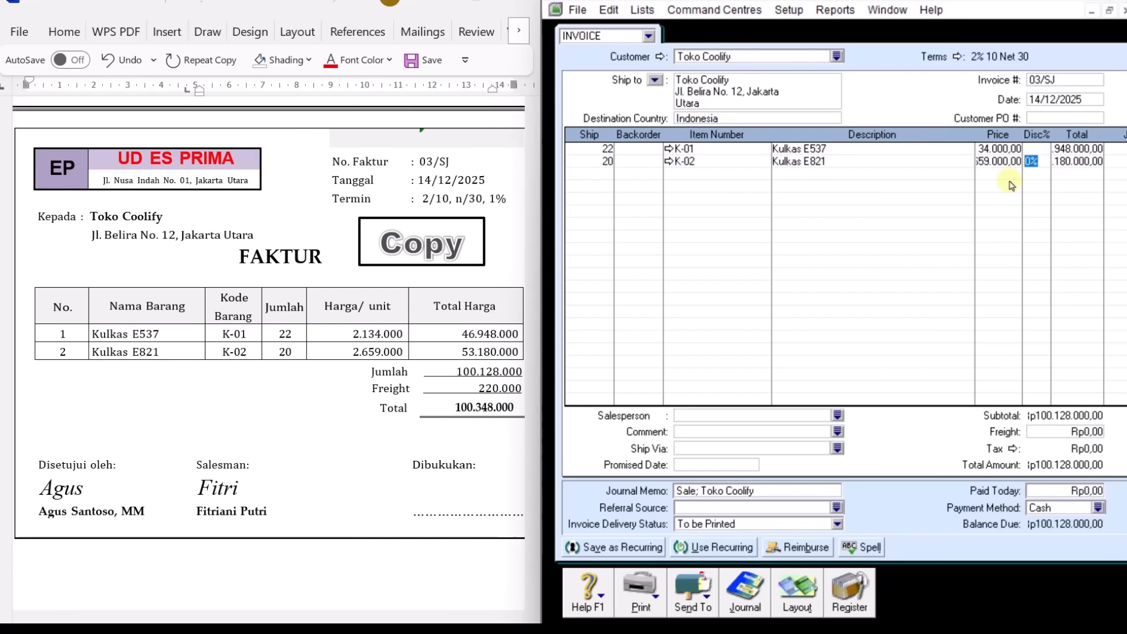
key("Tab")
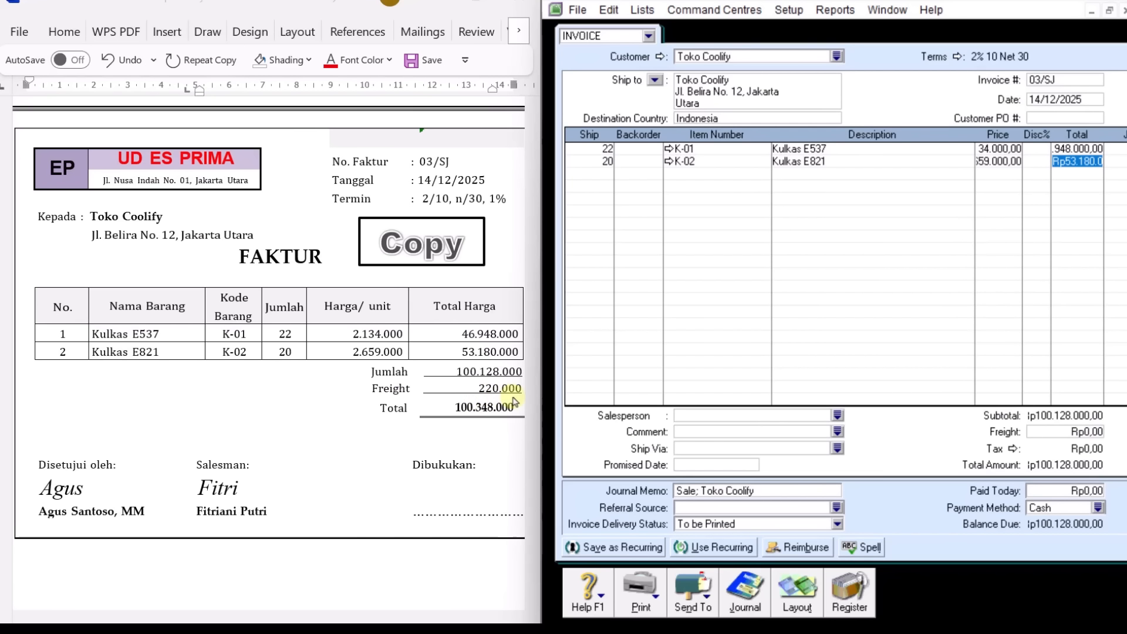
Set the invoice's freight charge to 220000.
left_click(1055, 435)
type("220000")
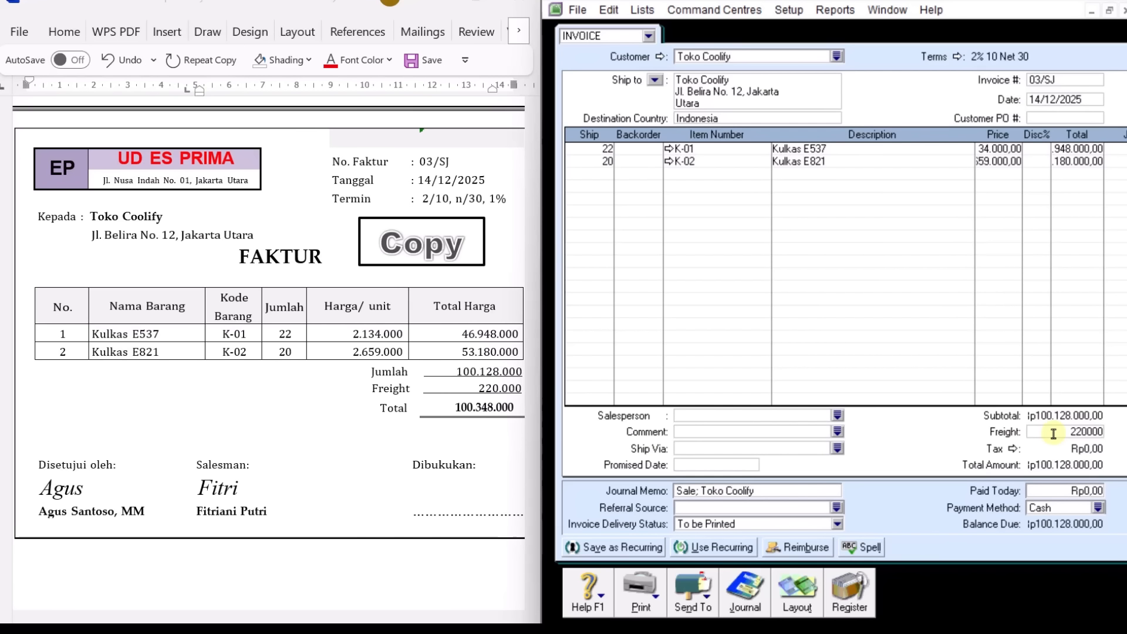
key("Tab")
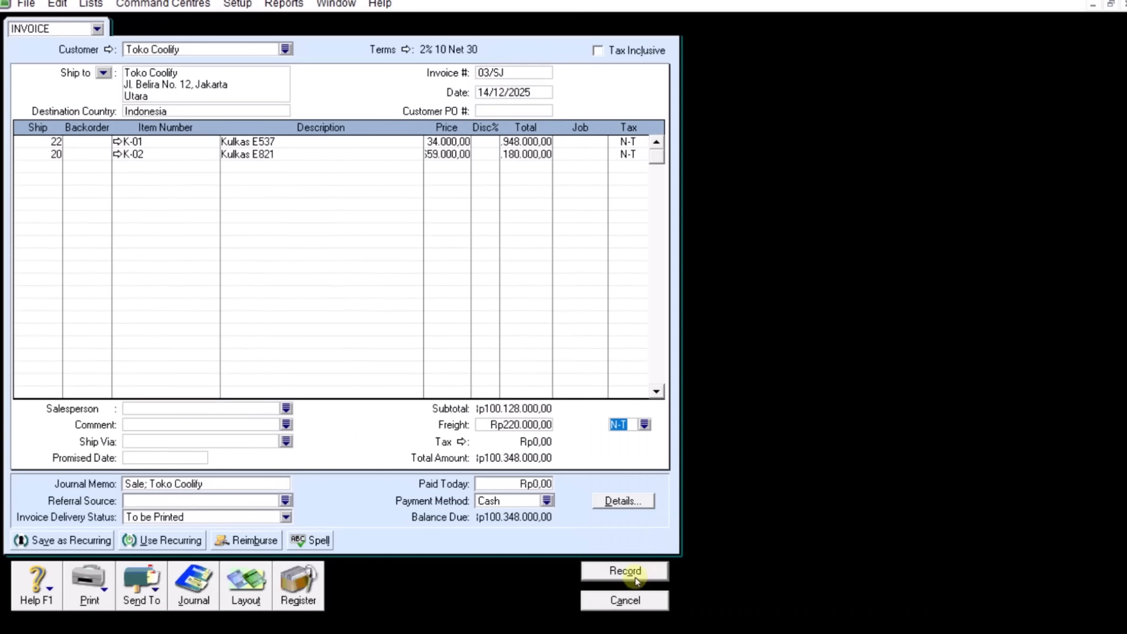
Record the invoice, ignoring all spelling suggestions, and close the blank sales entry form.
left_click(639, 573)
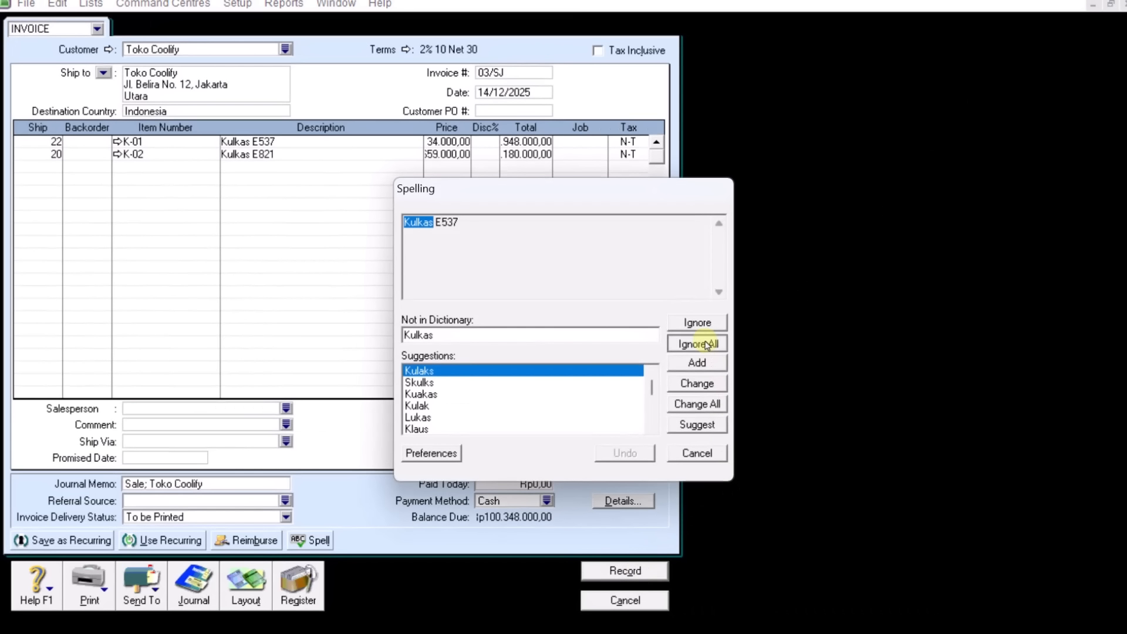
left_click(697, 343)
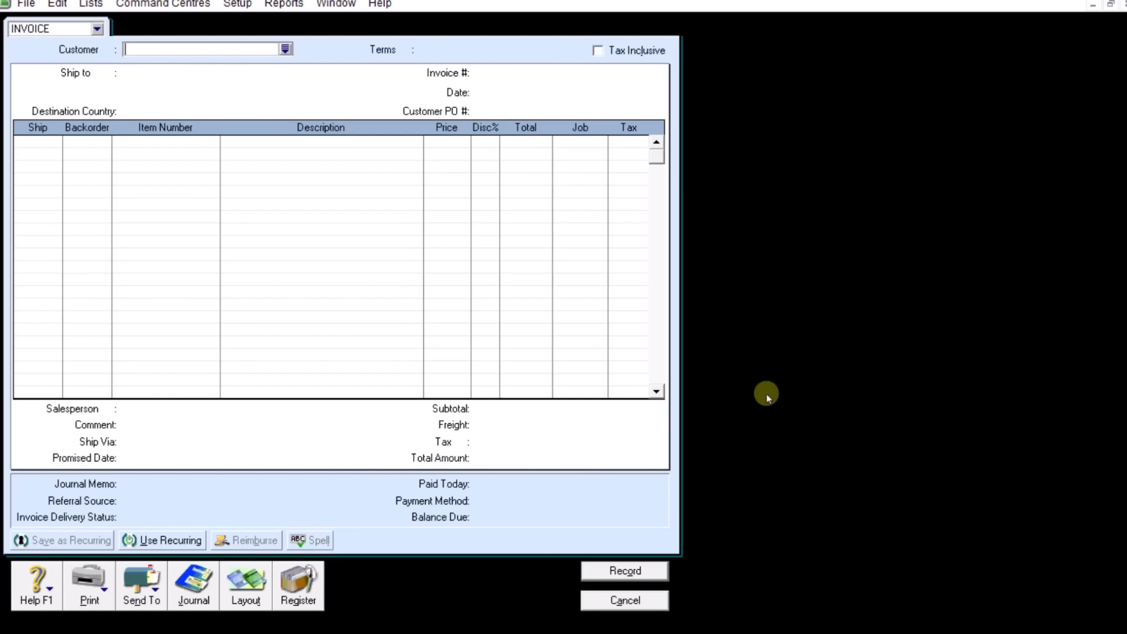
left_click(641, 599)
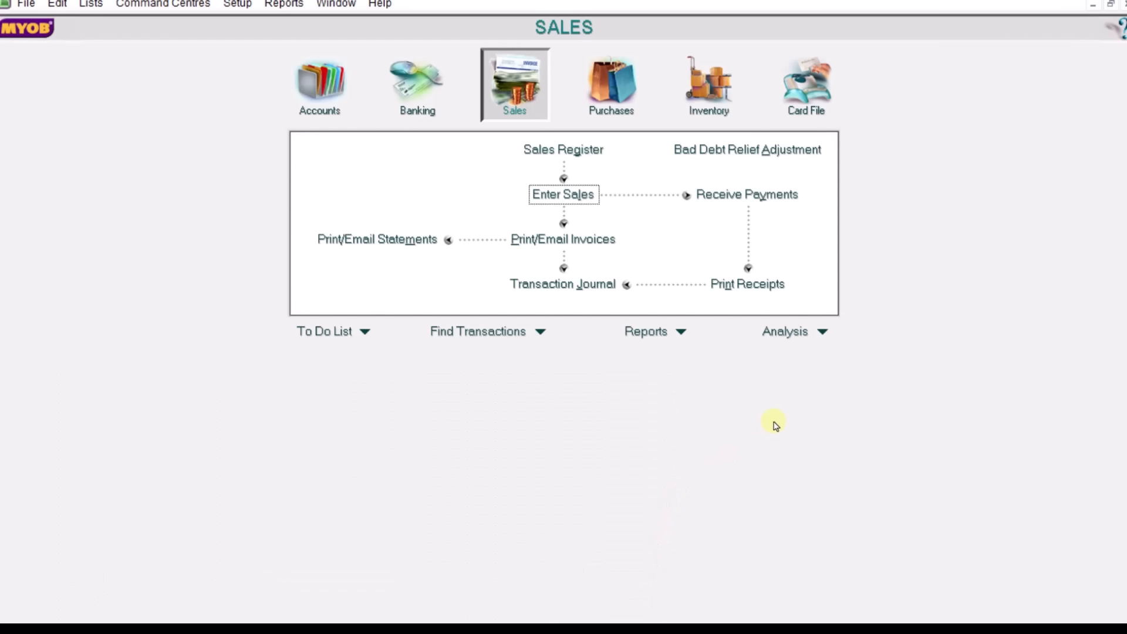
Start a Receive Payments entry for customer Toko Frostora from the cash receipt voucher 02/BKM.
key("super+Right")
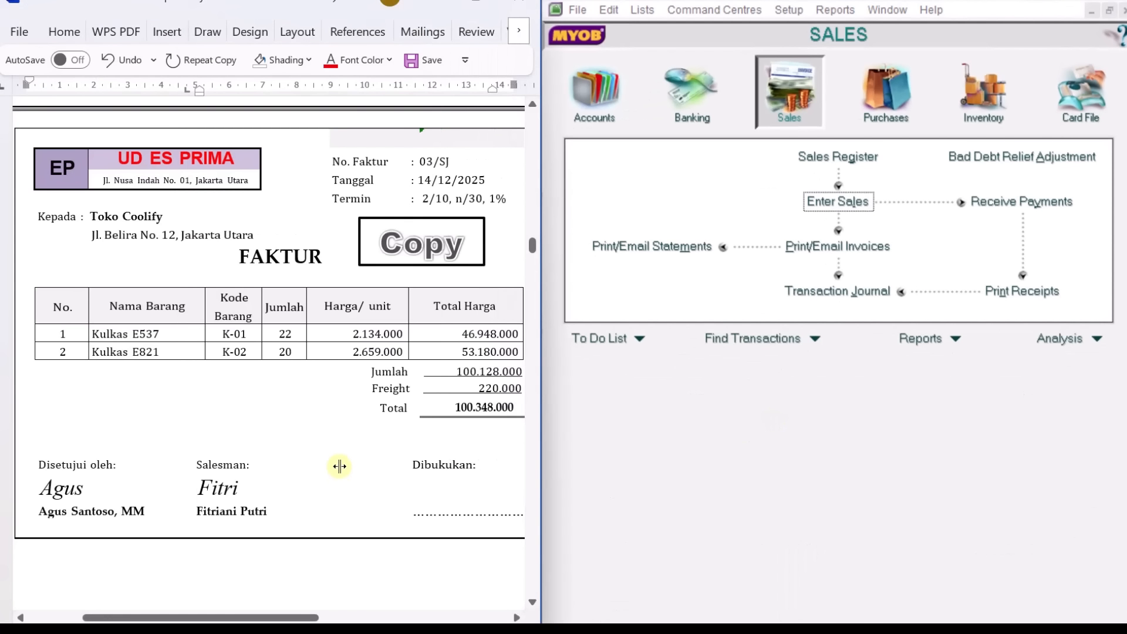
scroll(340, 472, "down", 3)
scroll(340, 465, "down", 5)
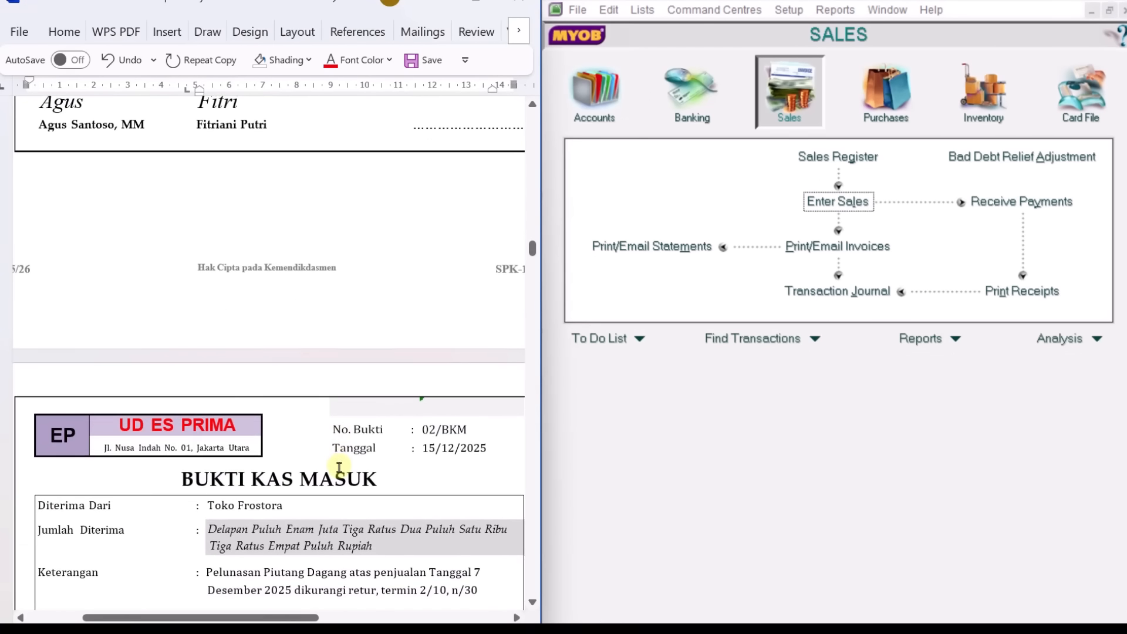
scroll(339, 466, "down", 3)
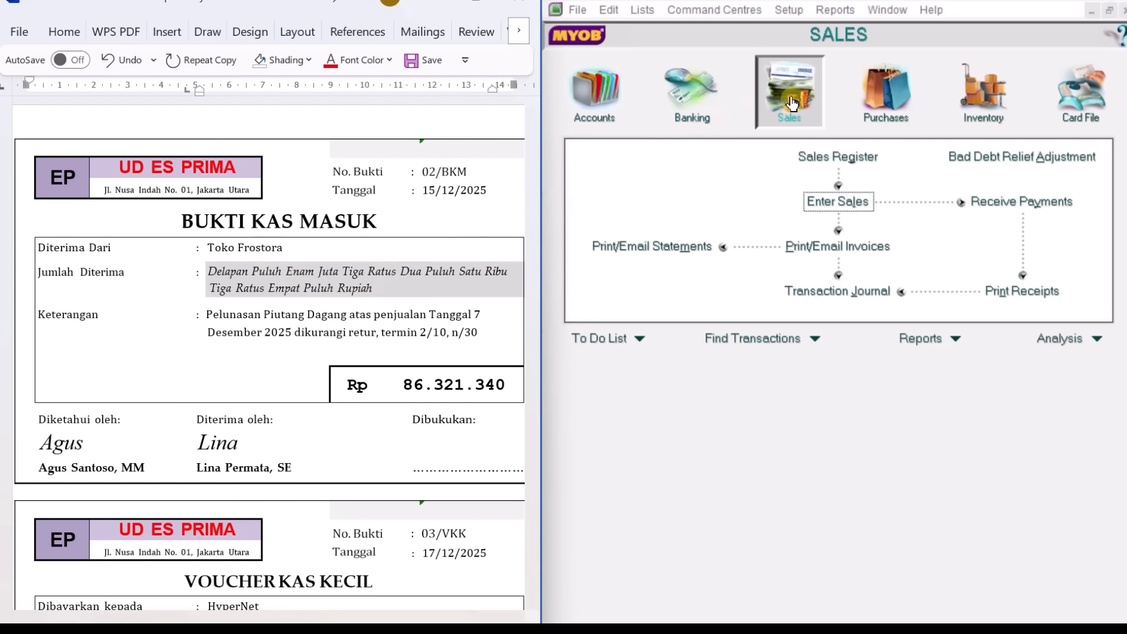
left_click(1002, 212)
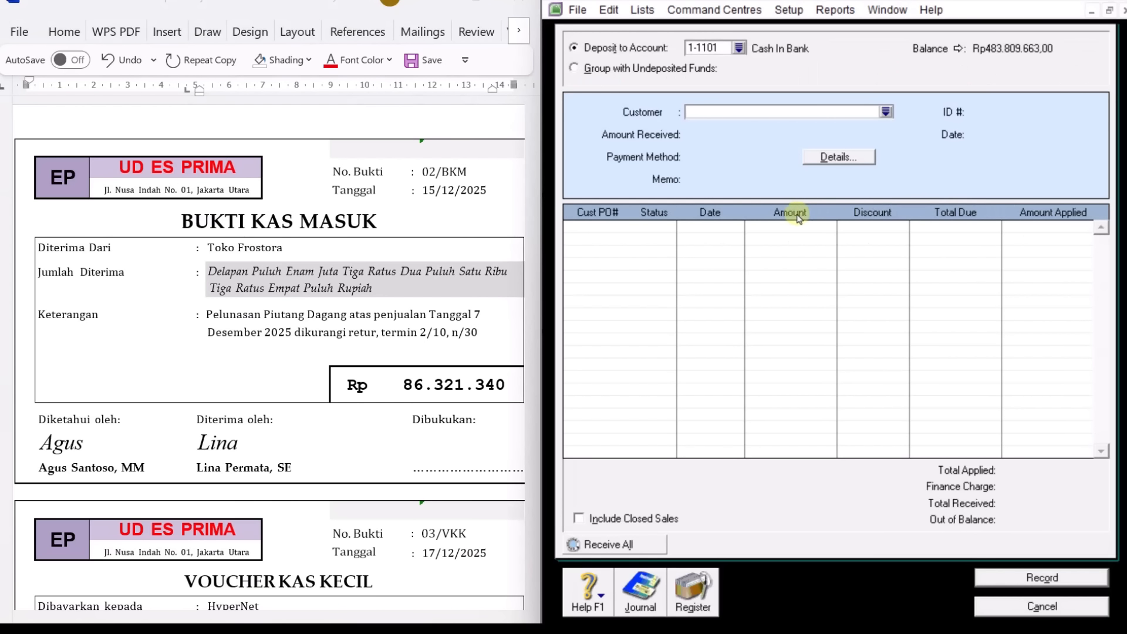
left_click(886, 112)
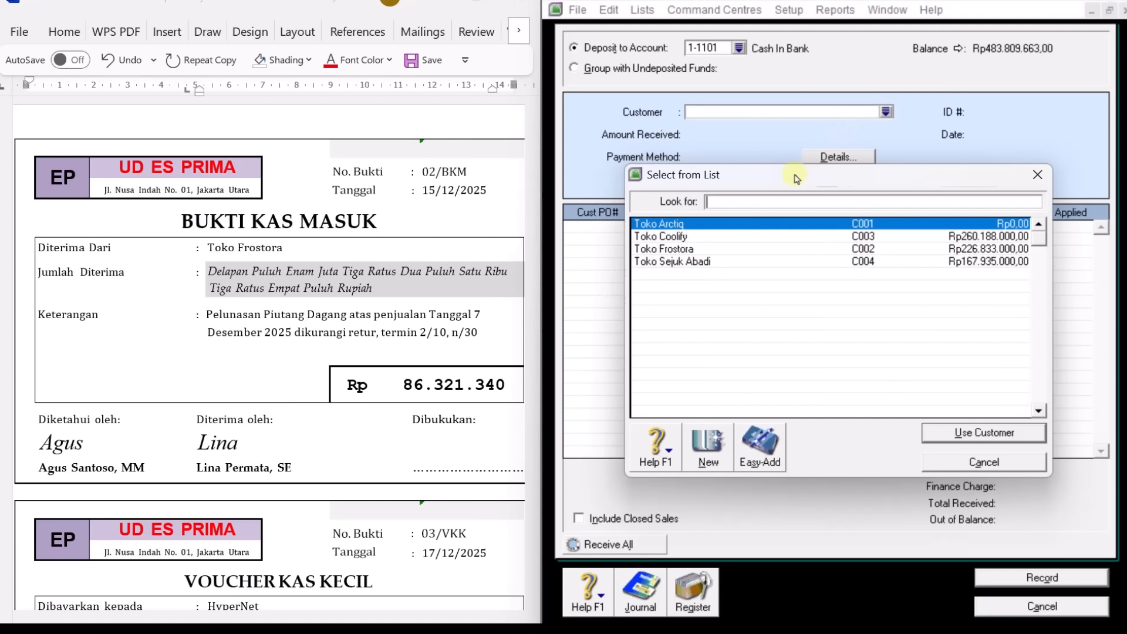
left_click(726, 251)
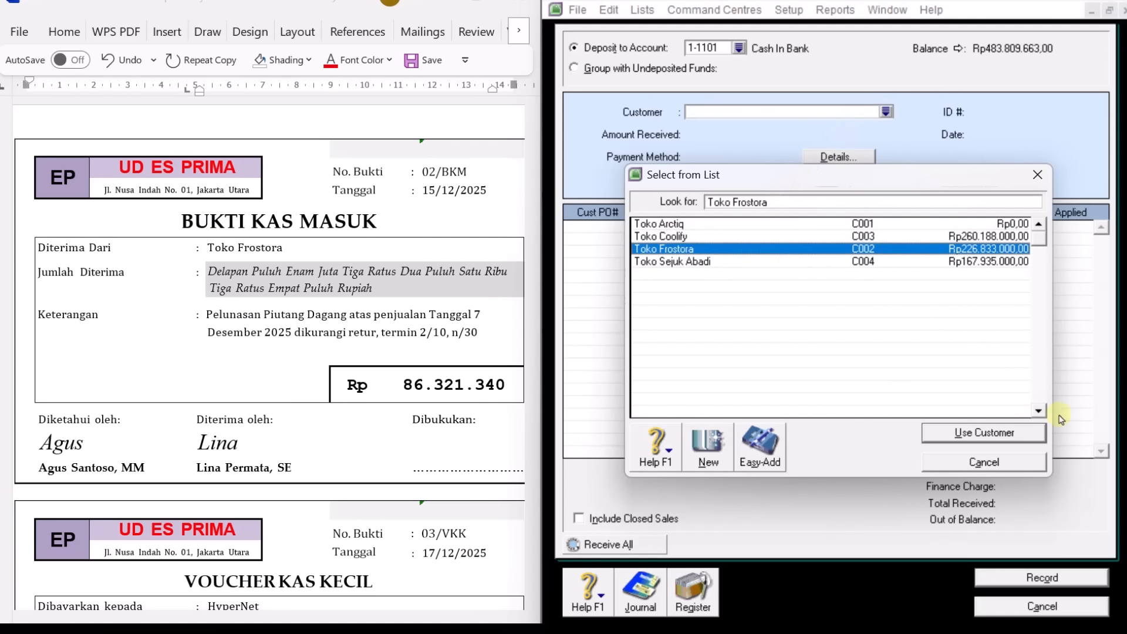
left_click(1014, 435)
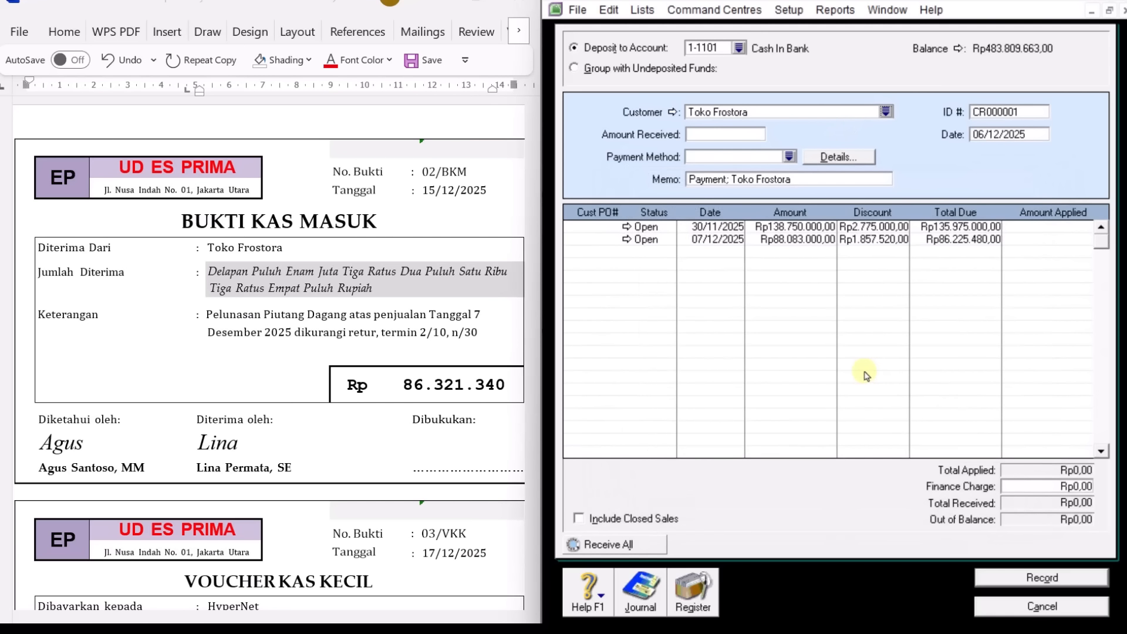
Enter 02/BKM as the payment's ID number and set its date to 15/12/2025.
left_click(1012, 117)
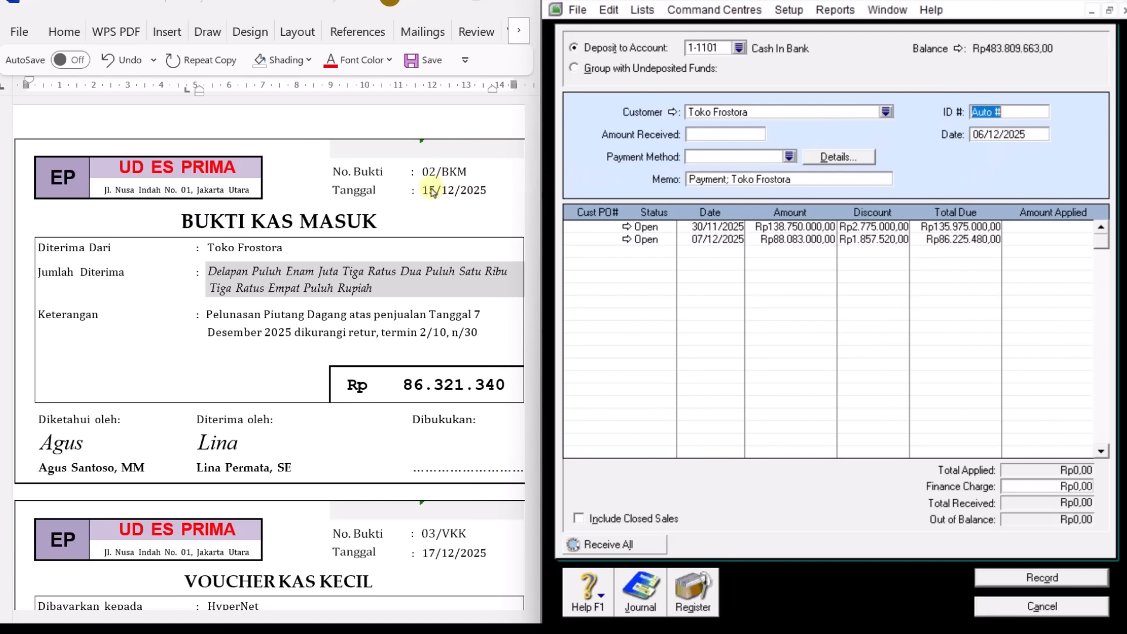
type("02/BKM")
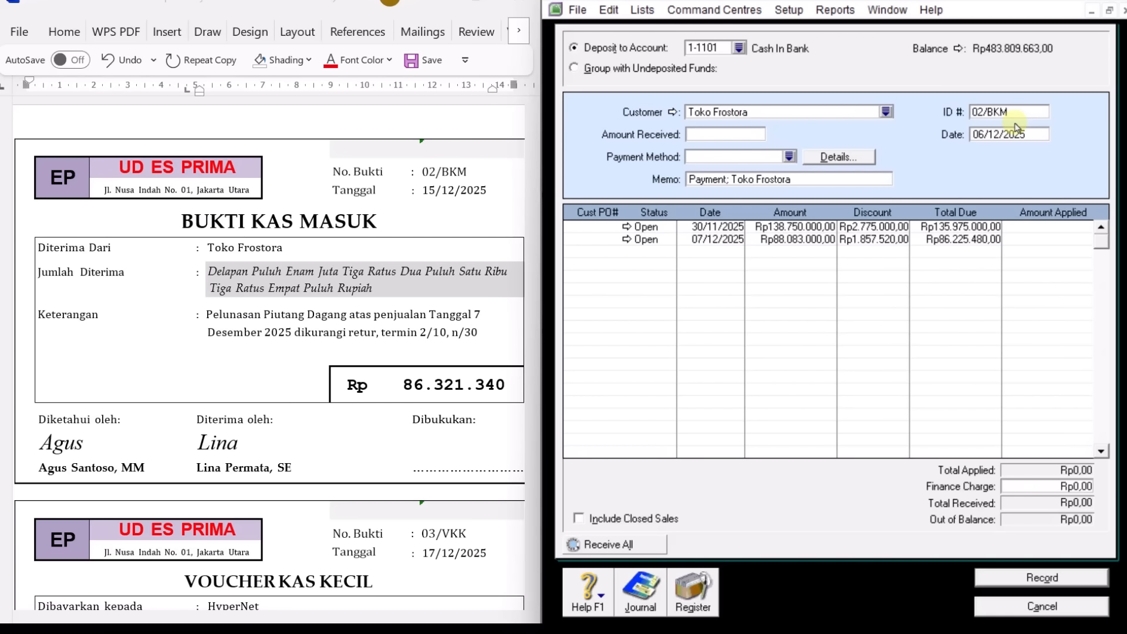
key("Tab")
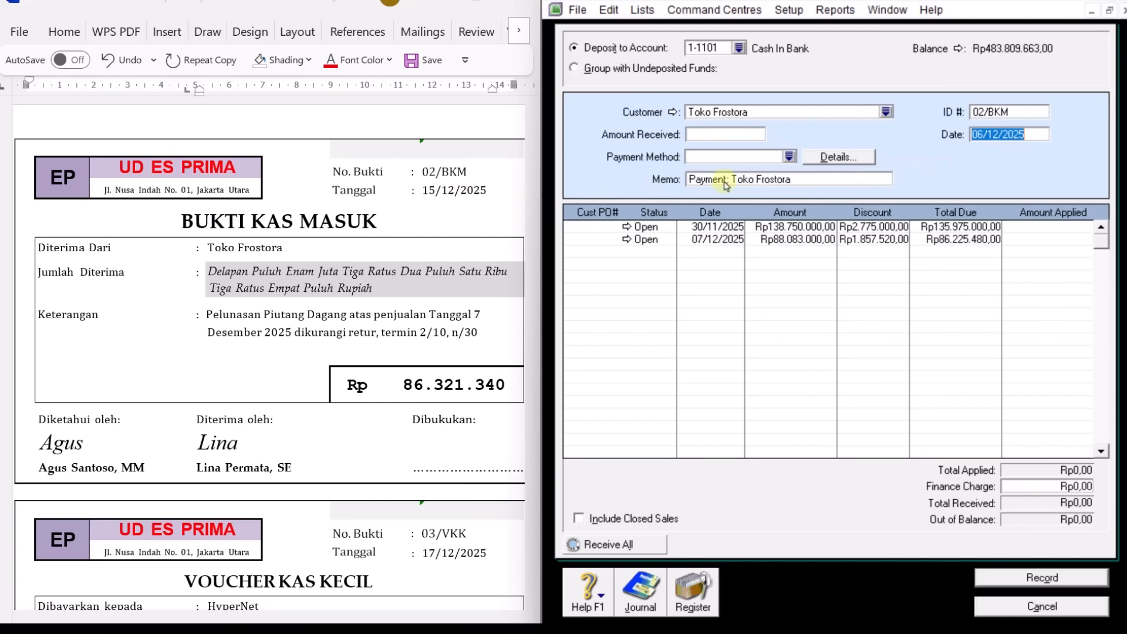
type("15/12/202")
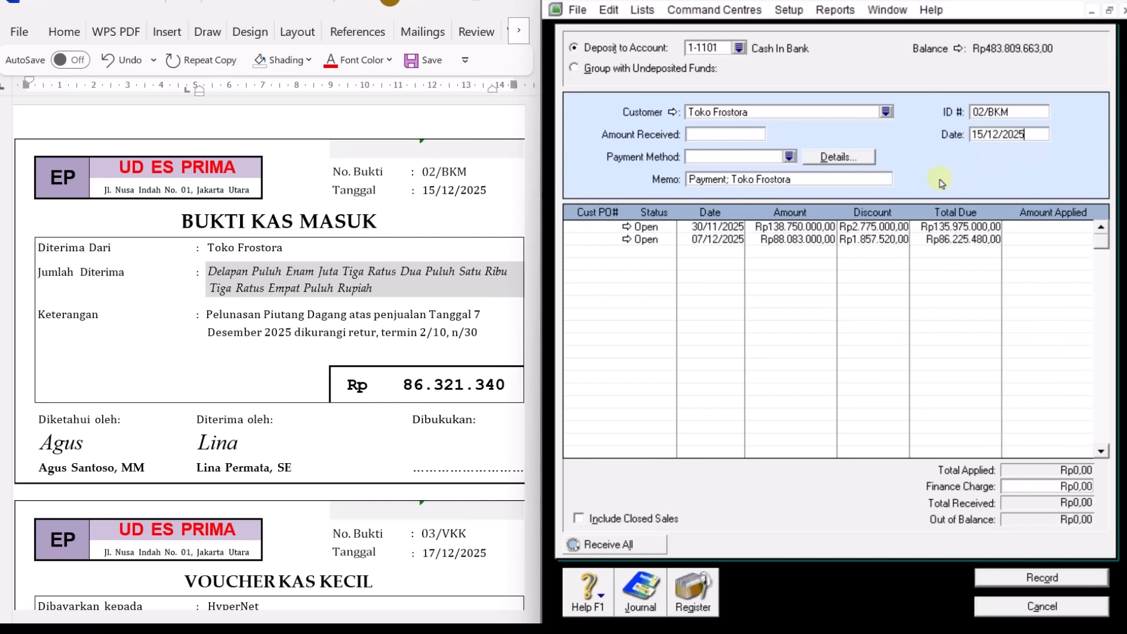
key("Return")
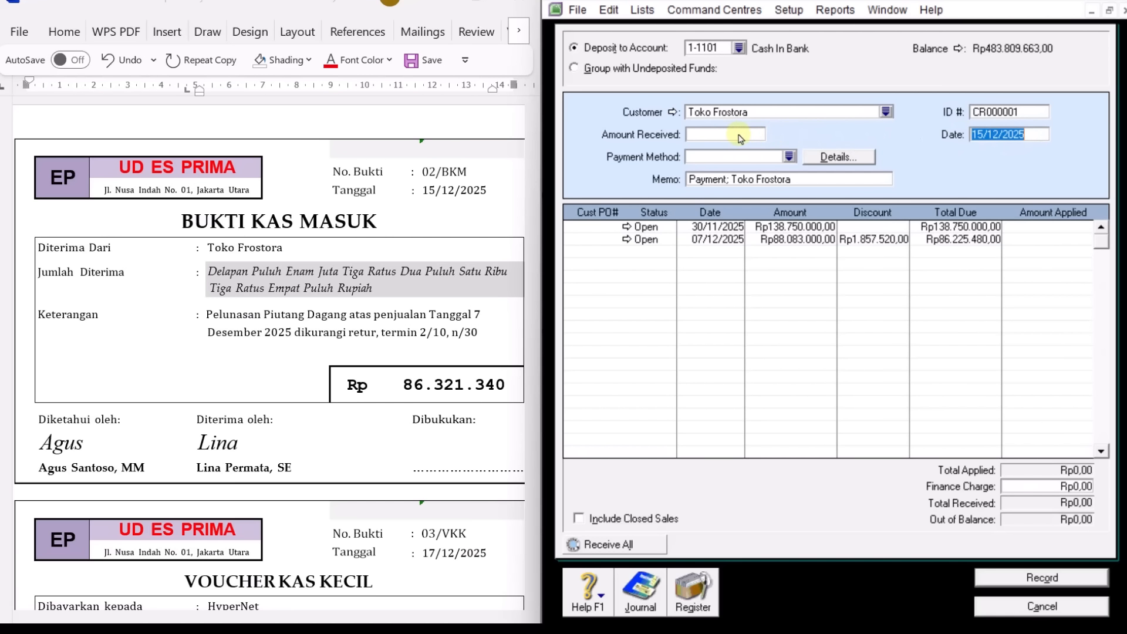
Set the amount received from Toko Frostora to 86.321.340.
left_click(727, 136)
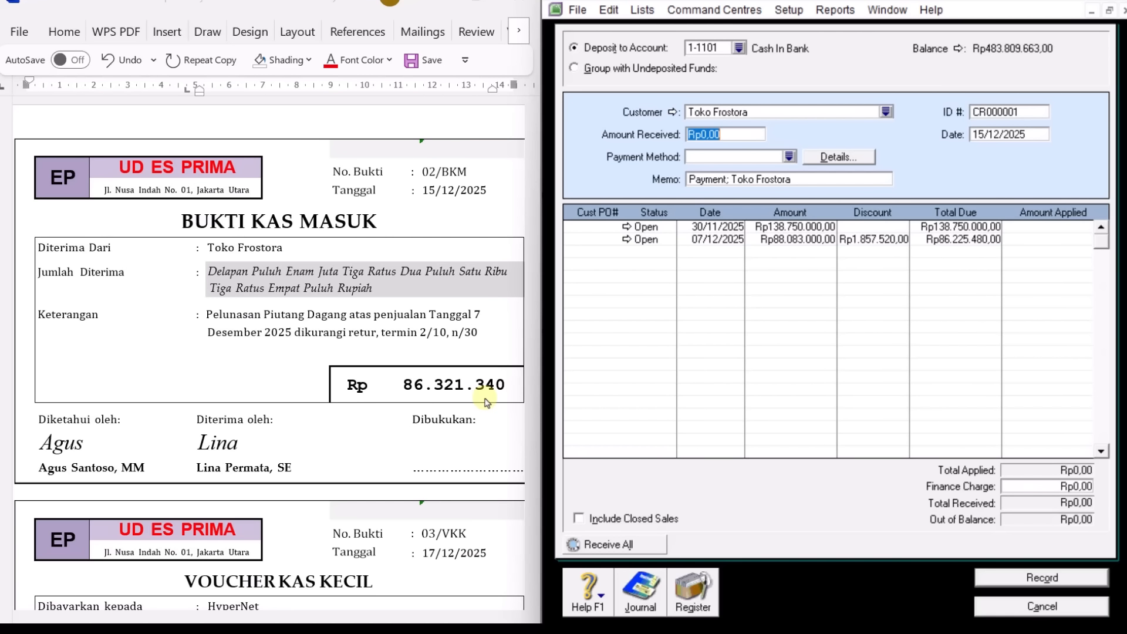
type("86.321.34")
key("Tab")
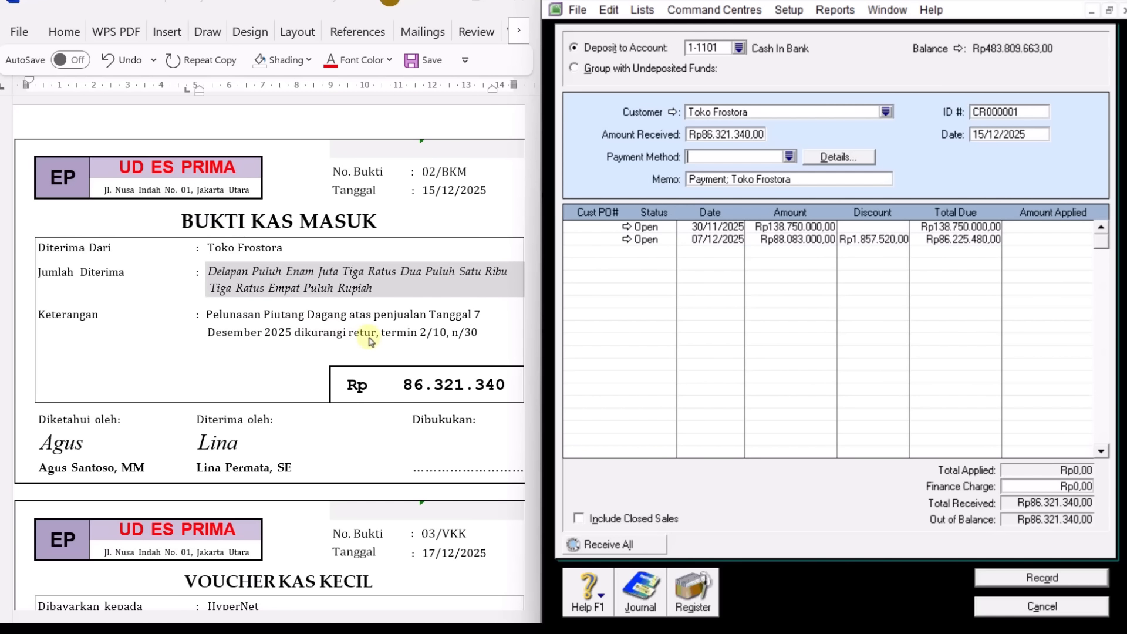
Clear the discount on Toko Frostora's 07/12/2025 sale and calculate 2% of 88.083.000 in Calculator.
left_click(875, 242)
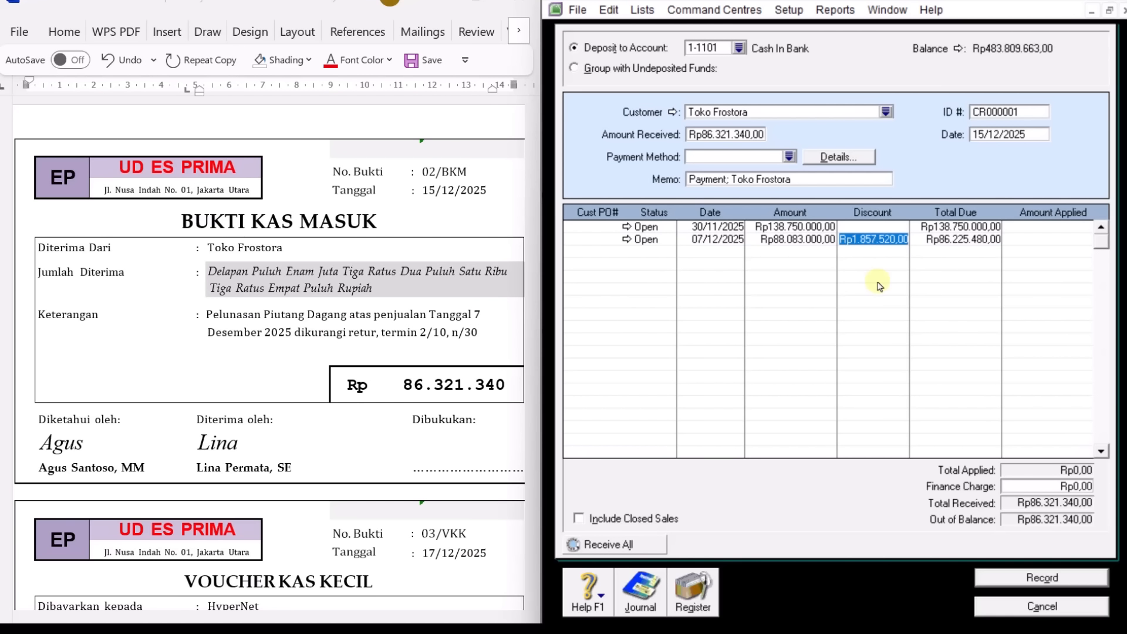
key("BackSpace")
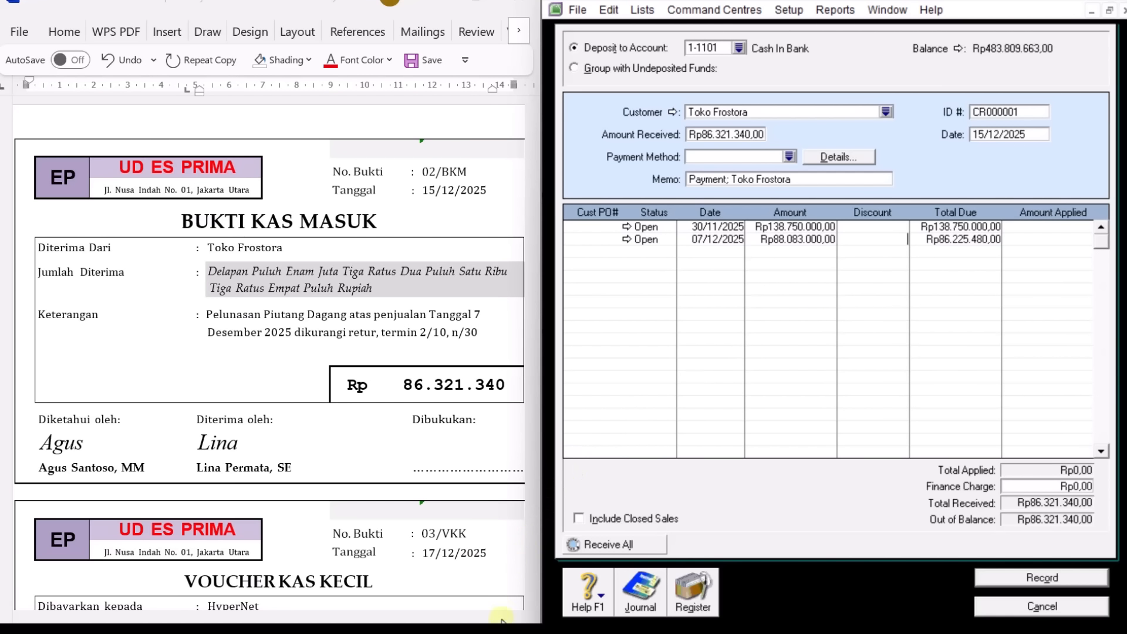
left_click(411, 629)
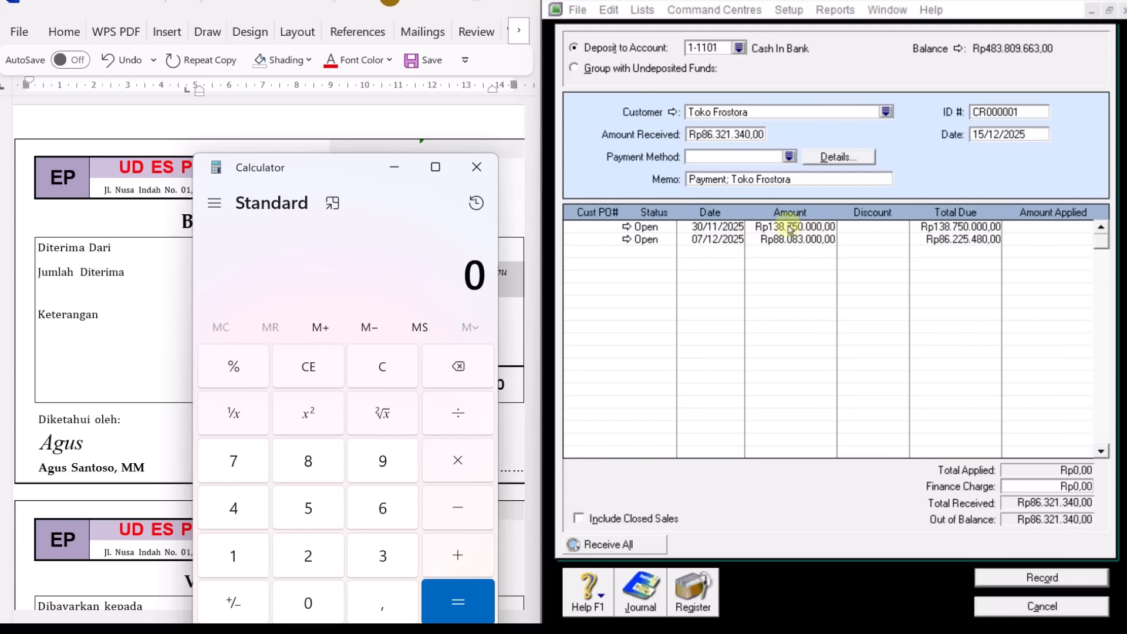
type("88")
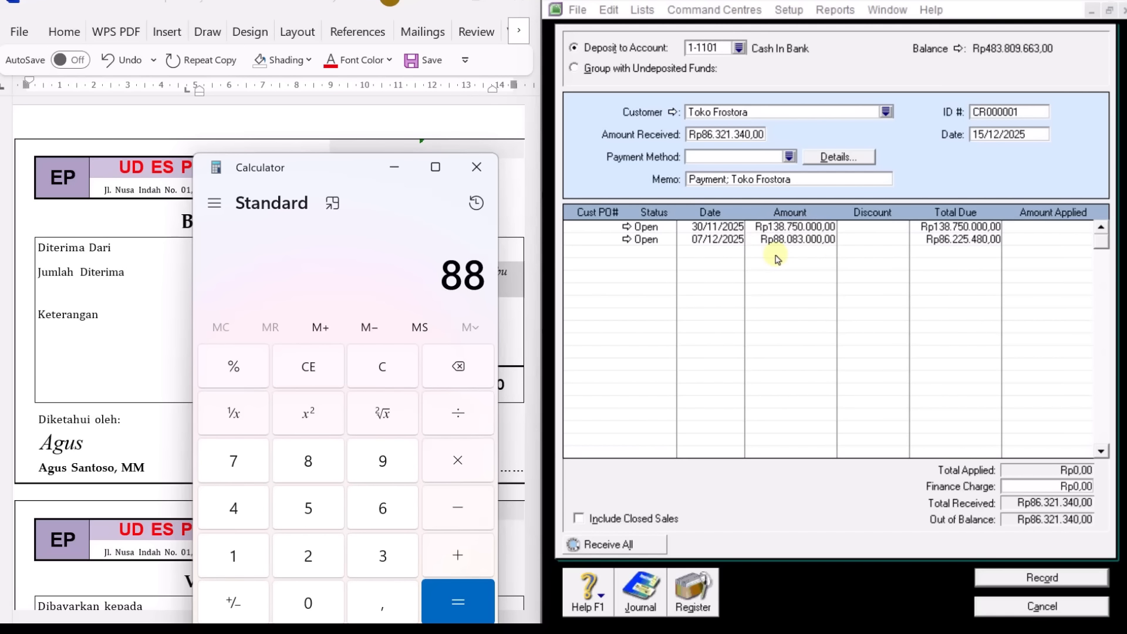
type("0830000")
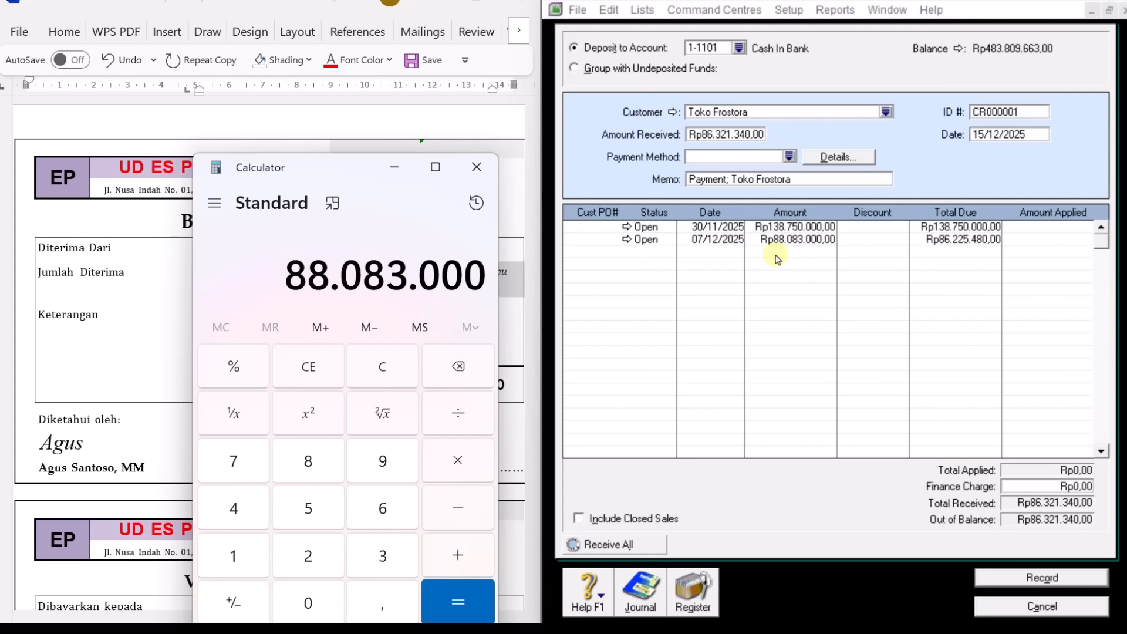
type("*2")
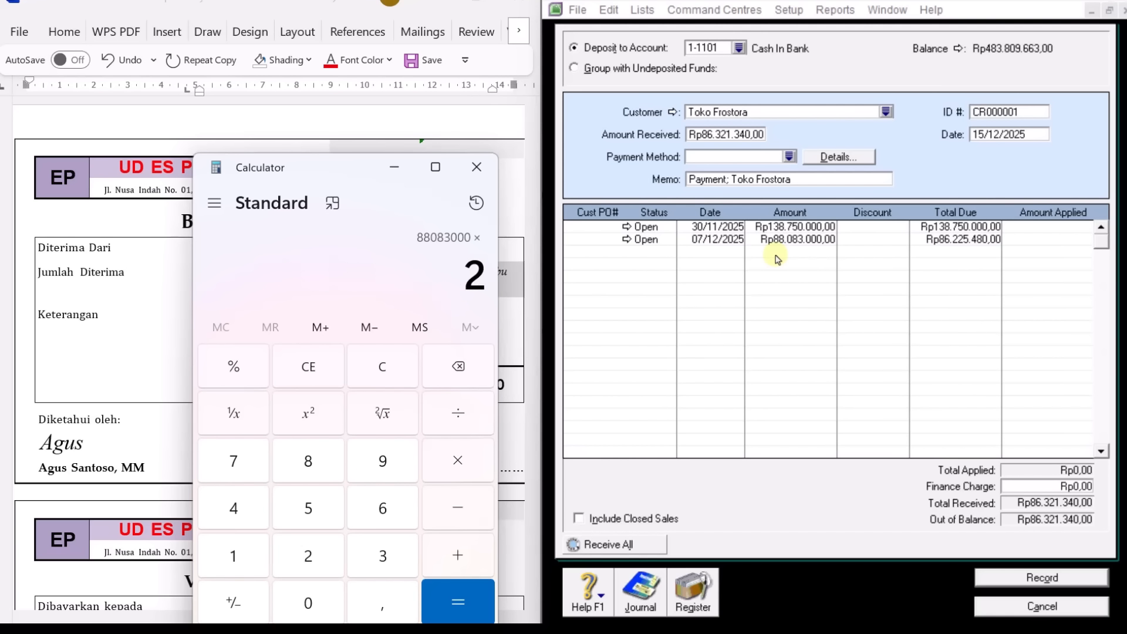
type("%")
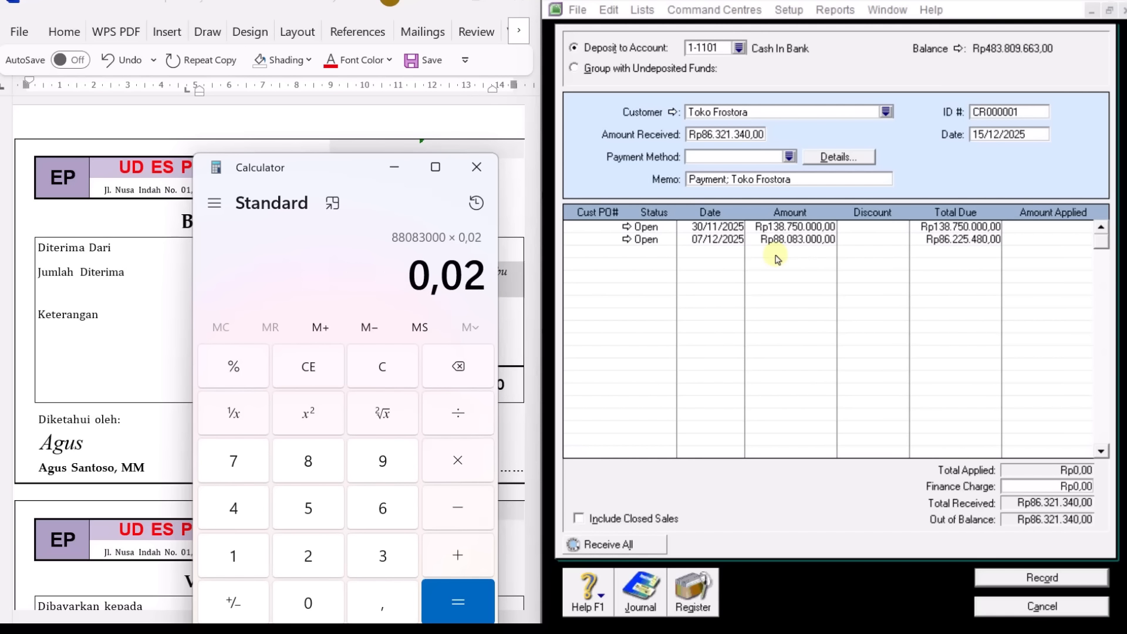
key("Return")
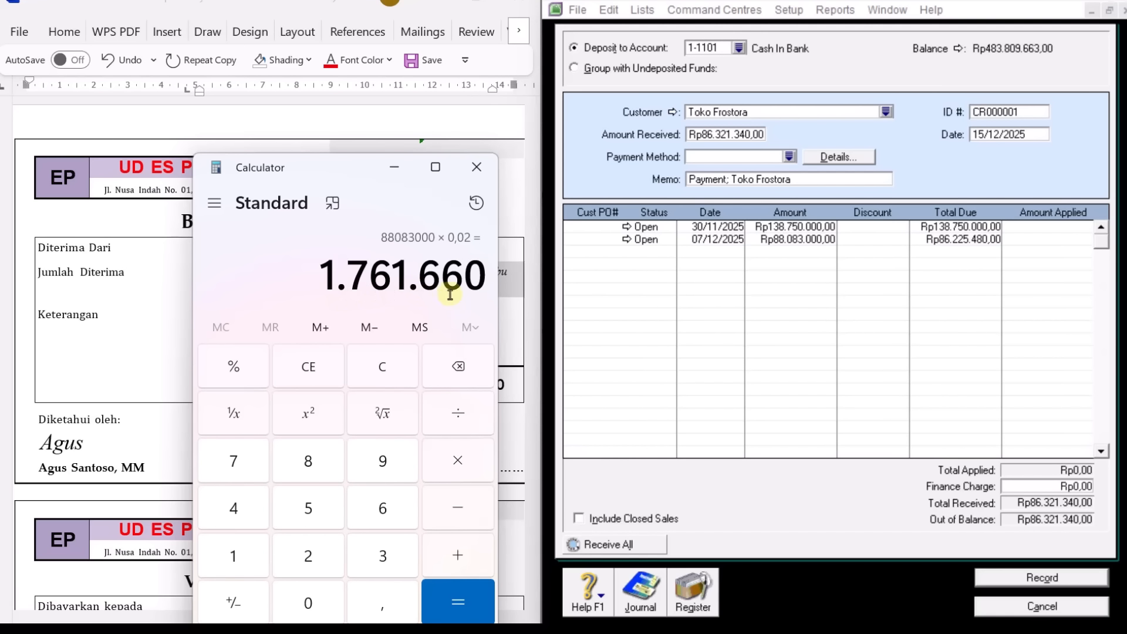
Set the 07/12/2025 sale's discount to 1.761.660, close Calculator, and apply 86.321.340 to that sale.
left_click(874, 243)
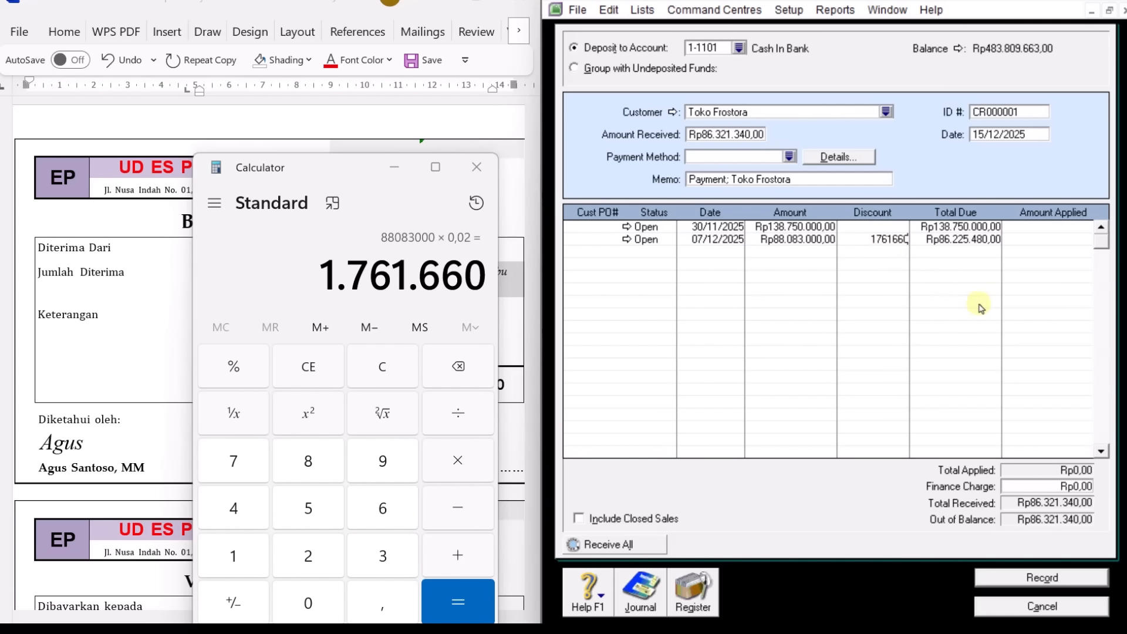
key("Tab")
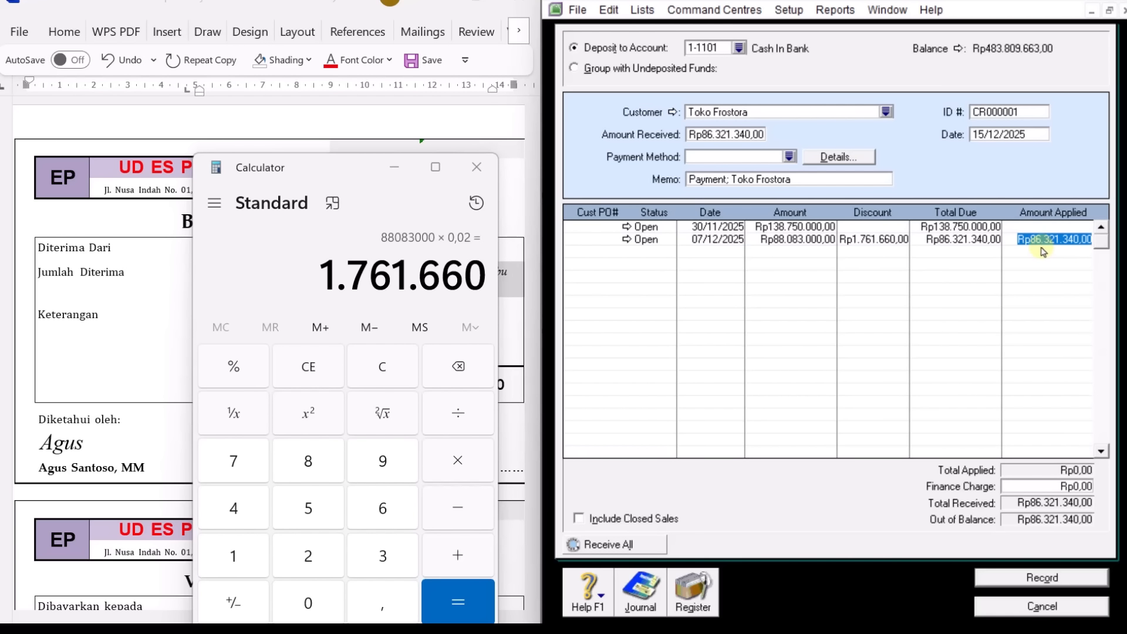
left_click(477, 167)
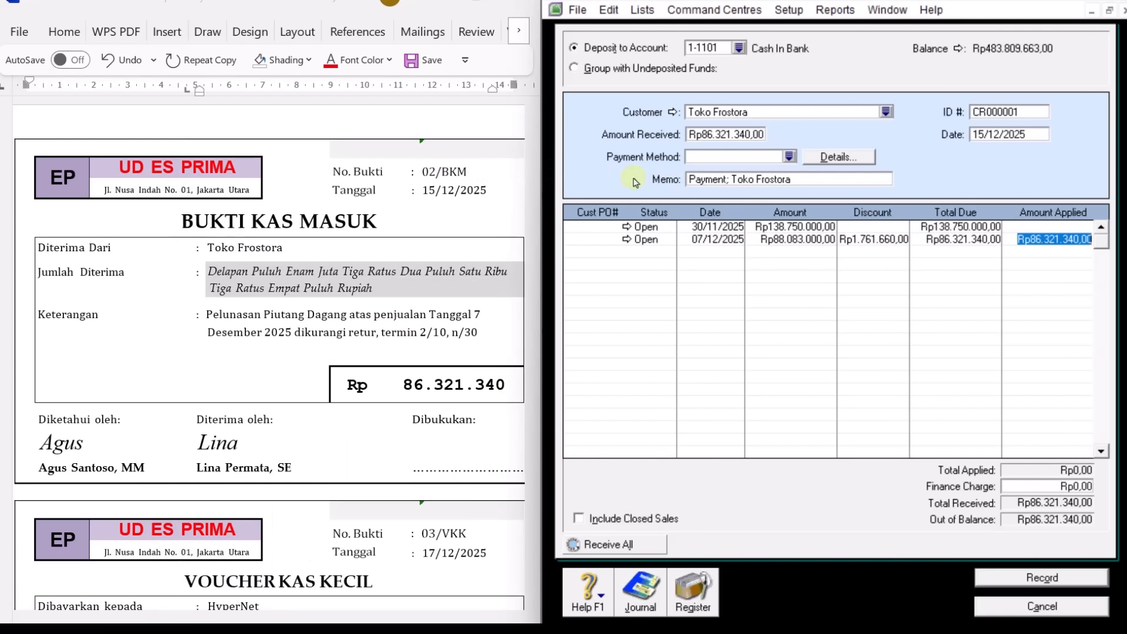
key("Tab")
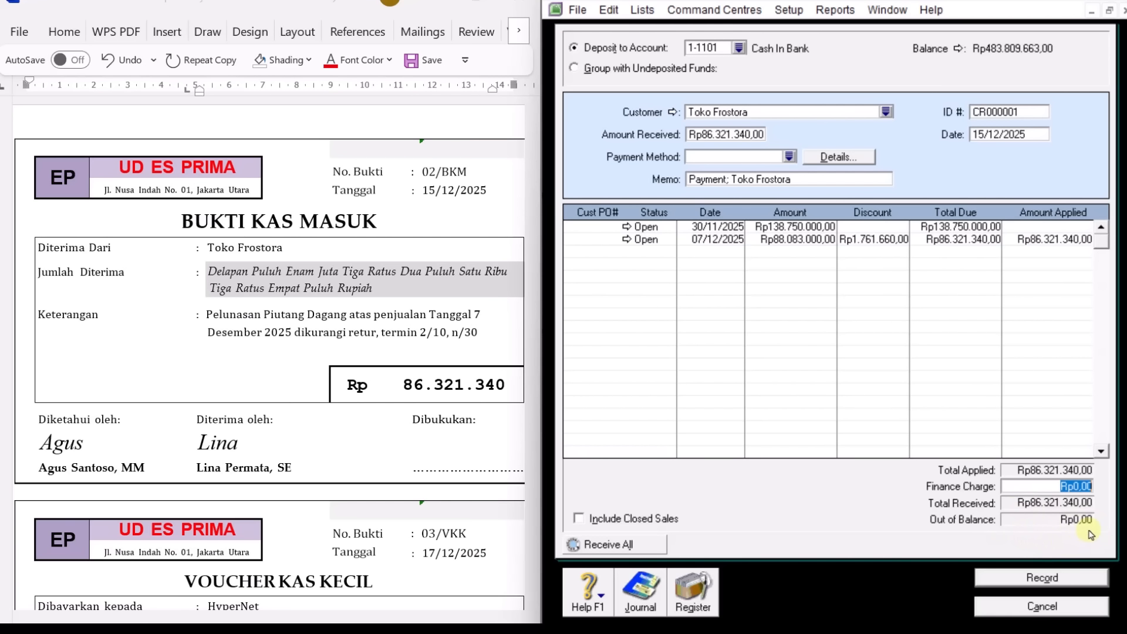
Record the payment, deferring printing of the discount credit memo, and close the blank Receive Payments form.
left_click(1042, 577)
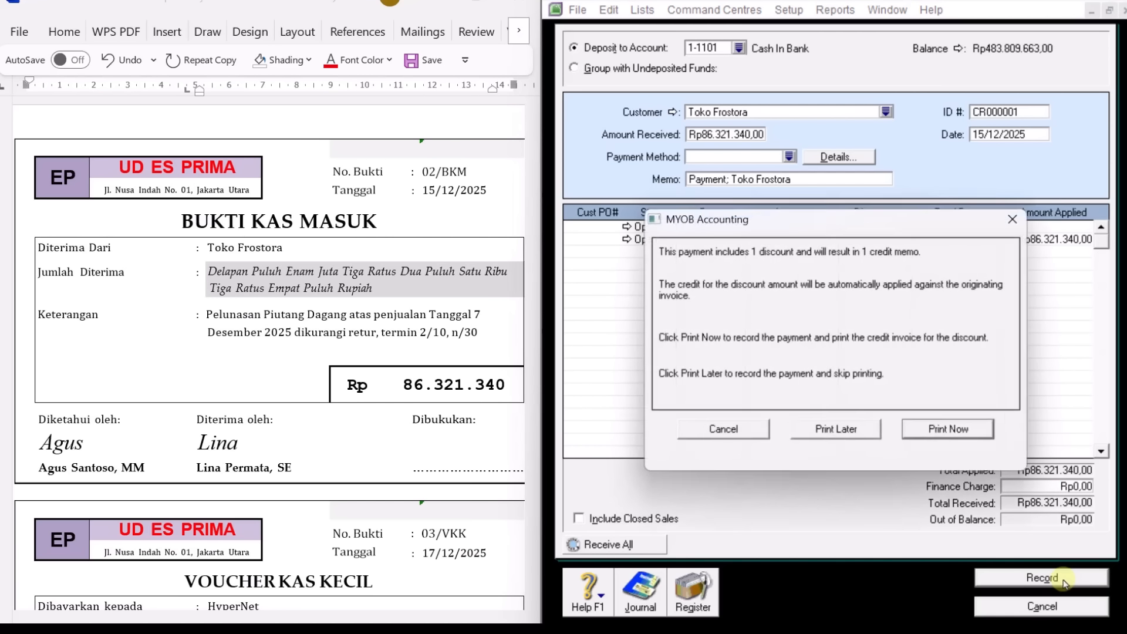
left_click(851, 442)
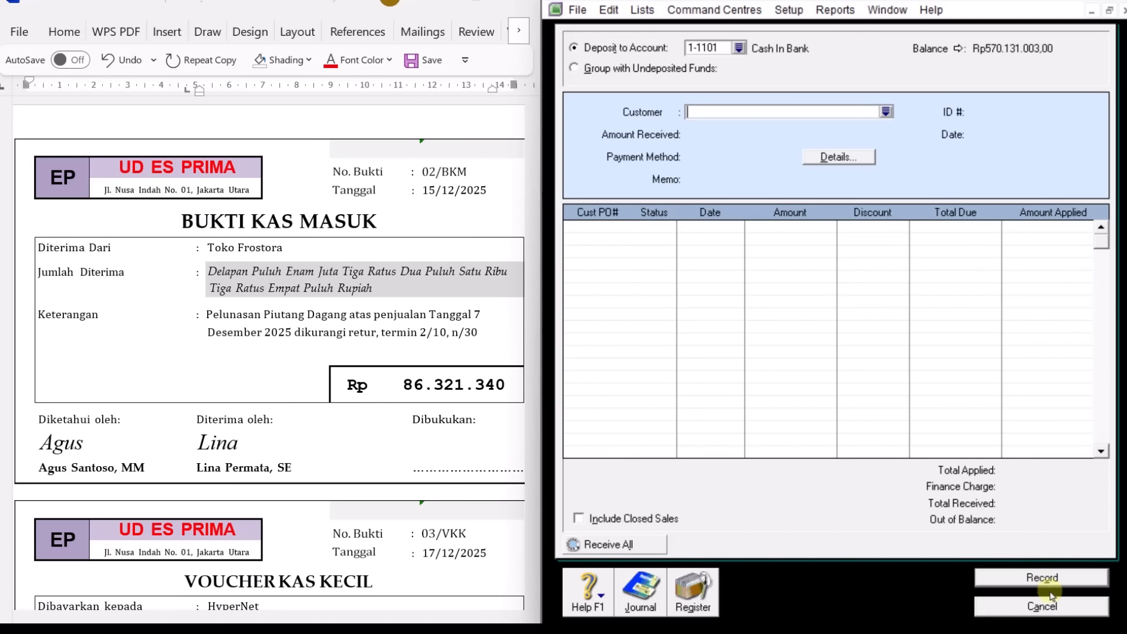
left_click(1058, 611)
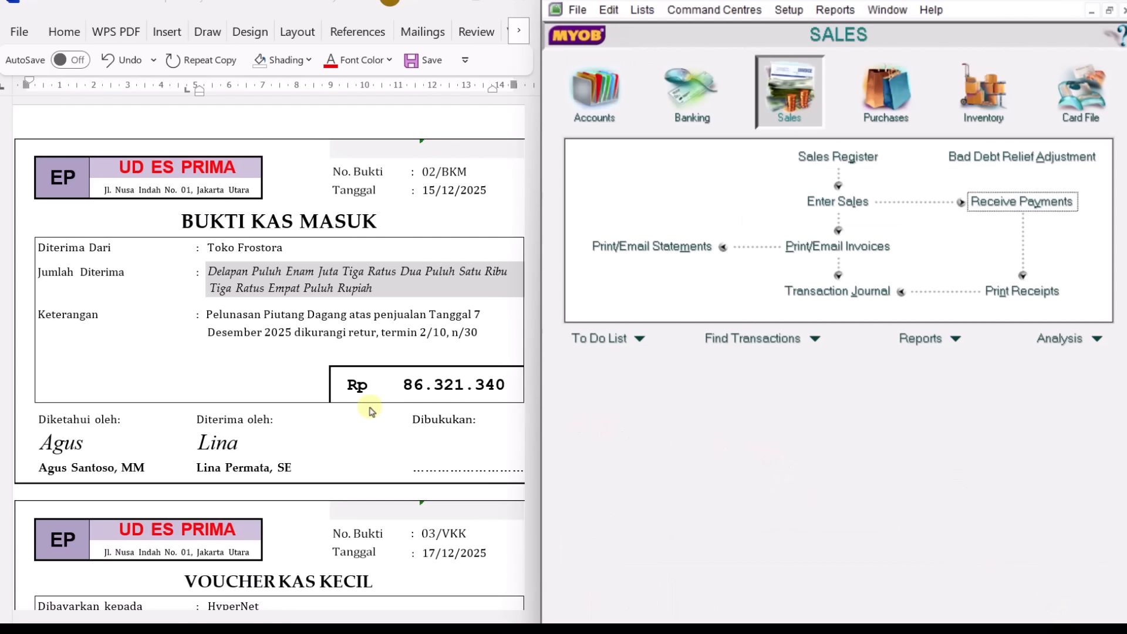
Start a Spend Money entry for petty cash voucher 03/VKK, paid from account 1-1102 Petty Cash.
left_click(346, 401)
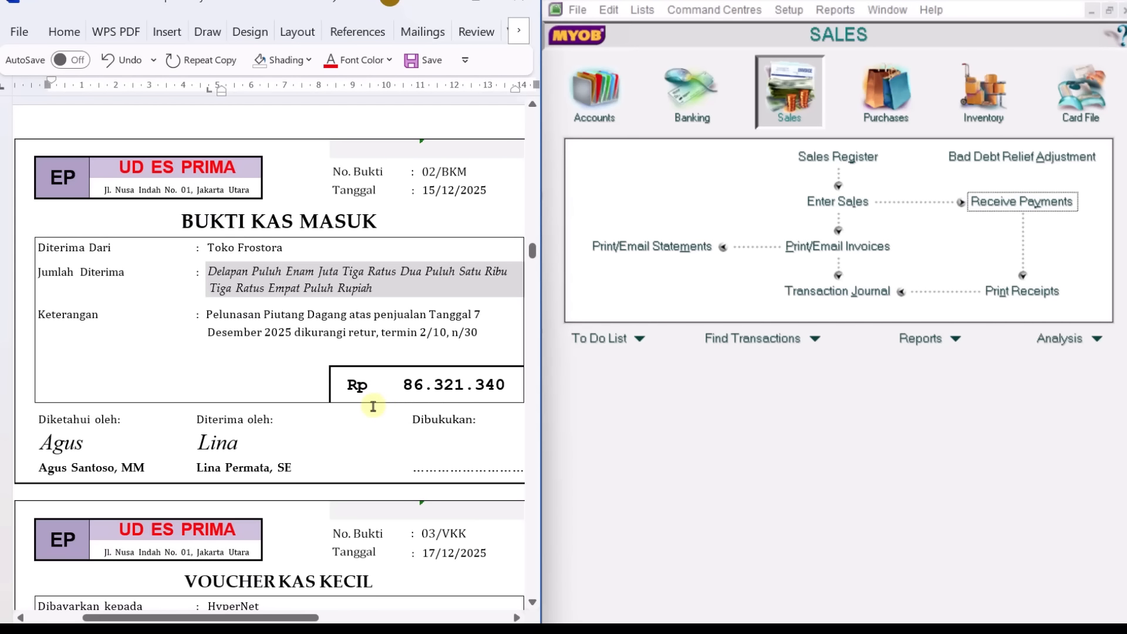
scroll(372, 405, "down", 5)
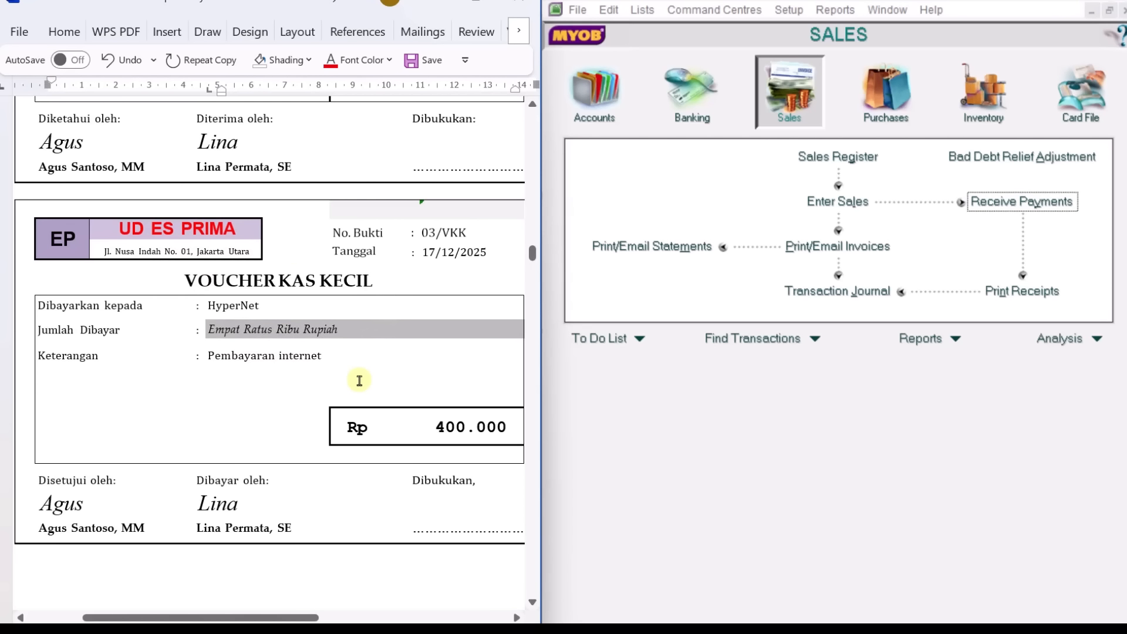
left_click(710, 94)
left_click(677, 159)
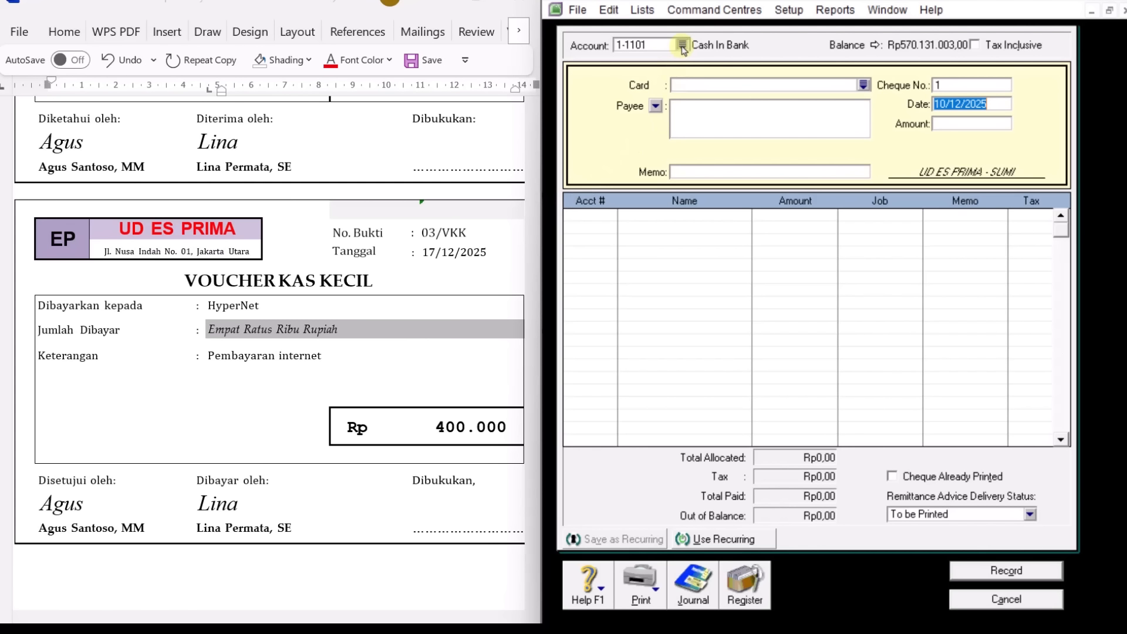
left_click(682, 46)
left_click(685, 239)
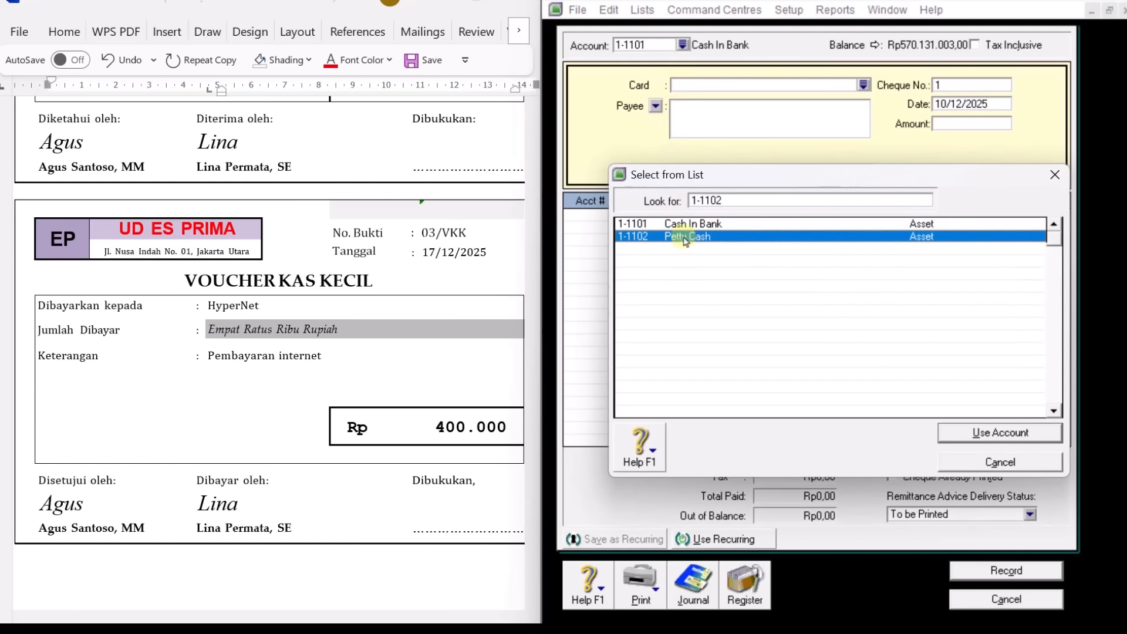
left_click(1014, 438)
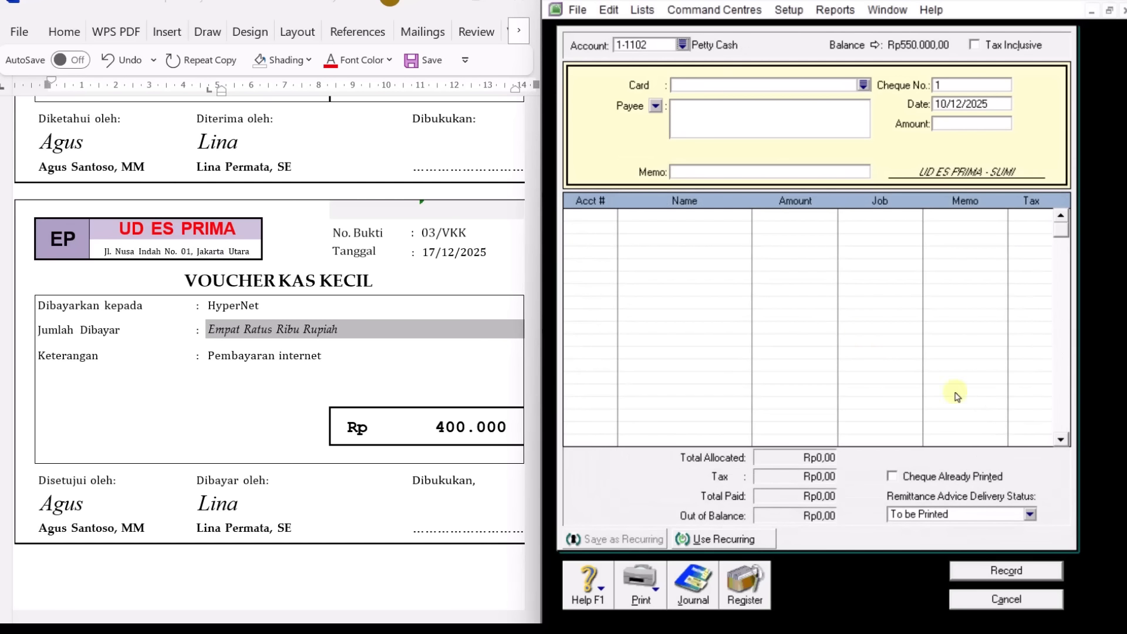
Enter 03/VKK as the cheque number, 17/12/2025 as the date and 400.000 as the amount.
left_click(962, 88)
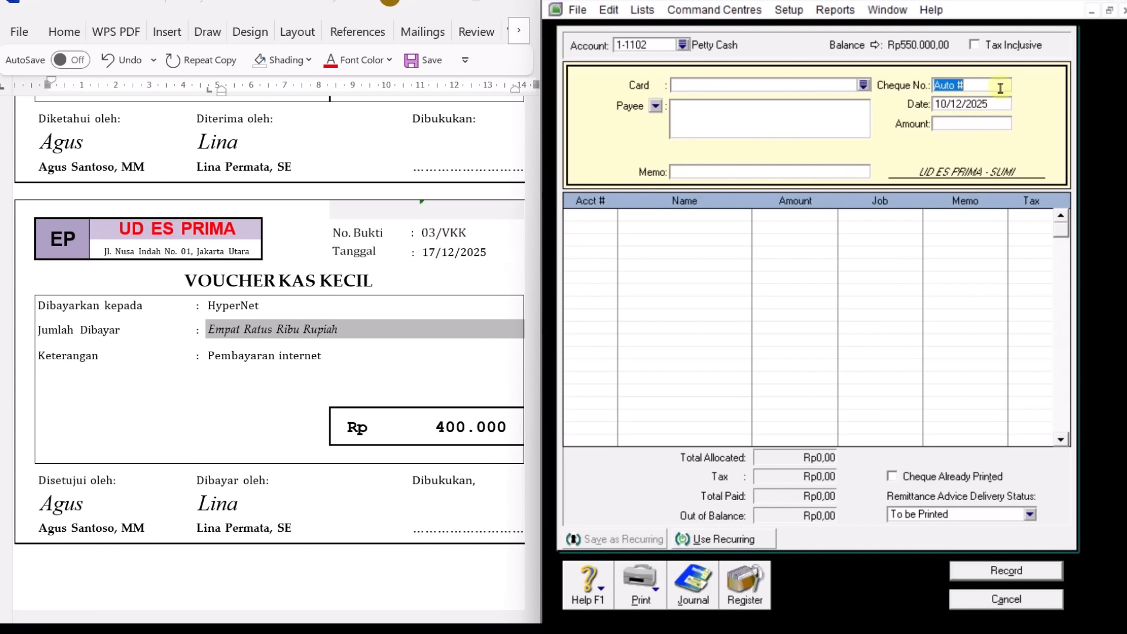
type("03/VKK")
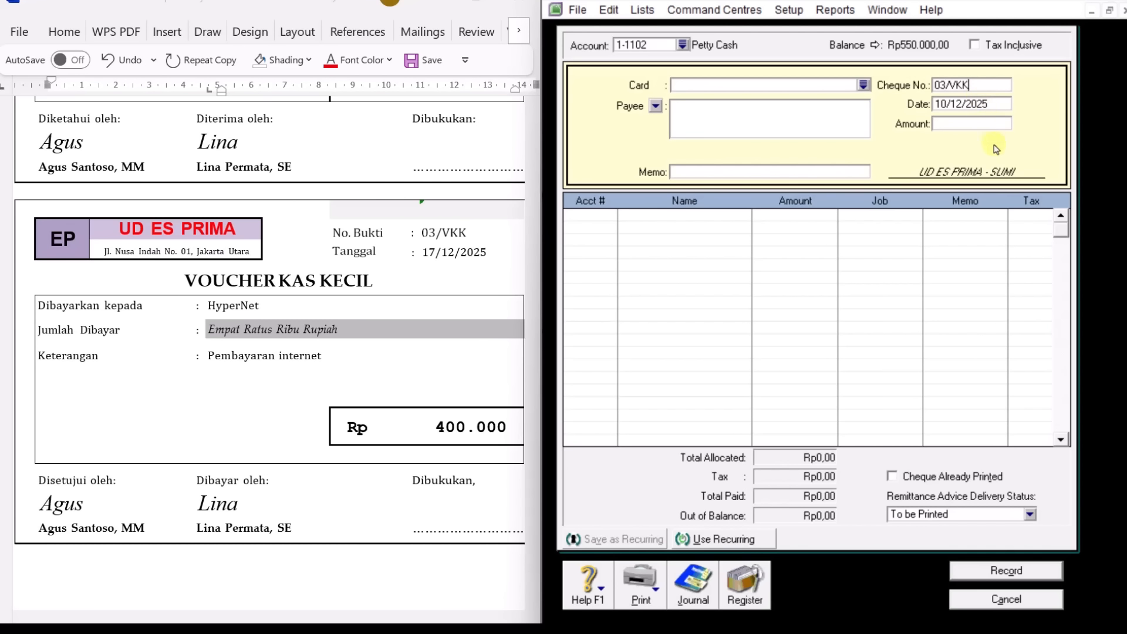
key("Tab")
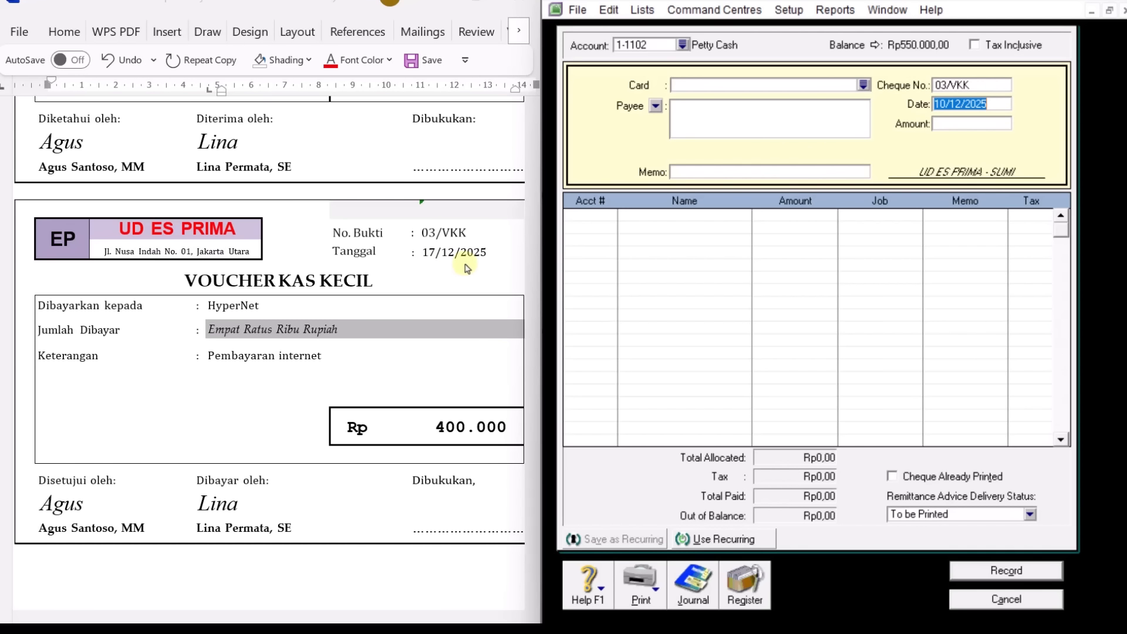
type("1")
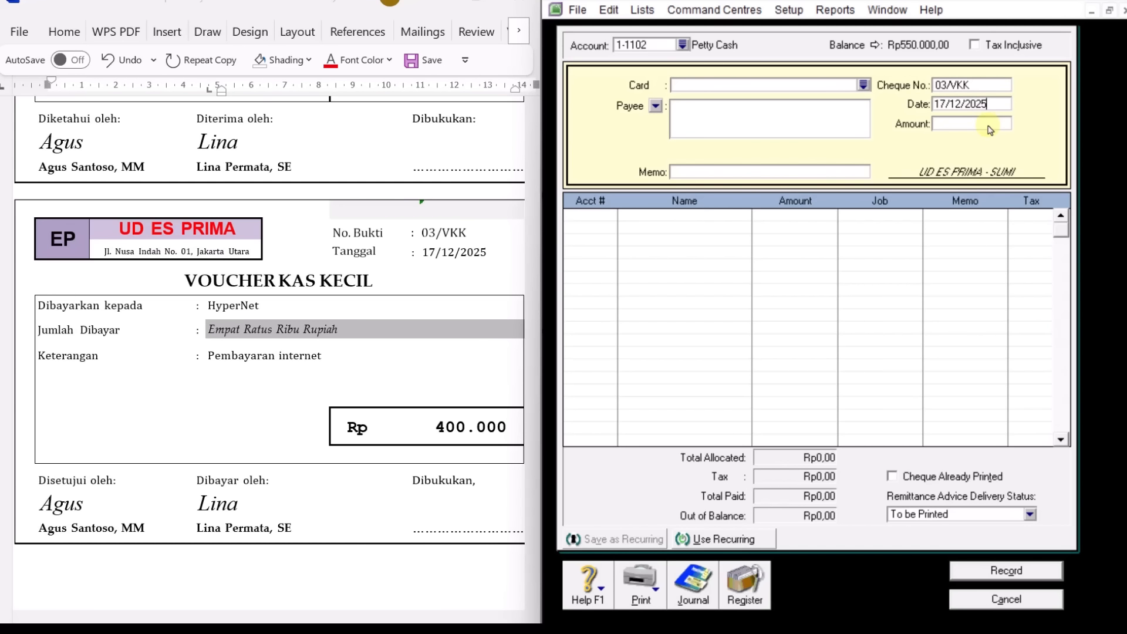
left_click(991, 126)
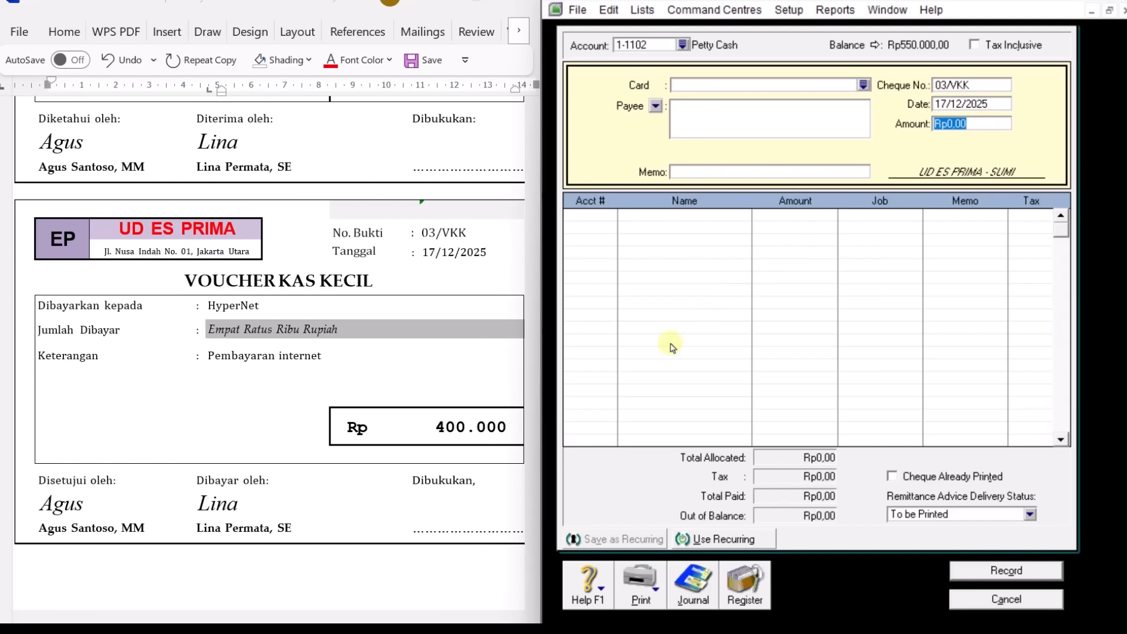
type("400000")
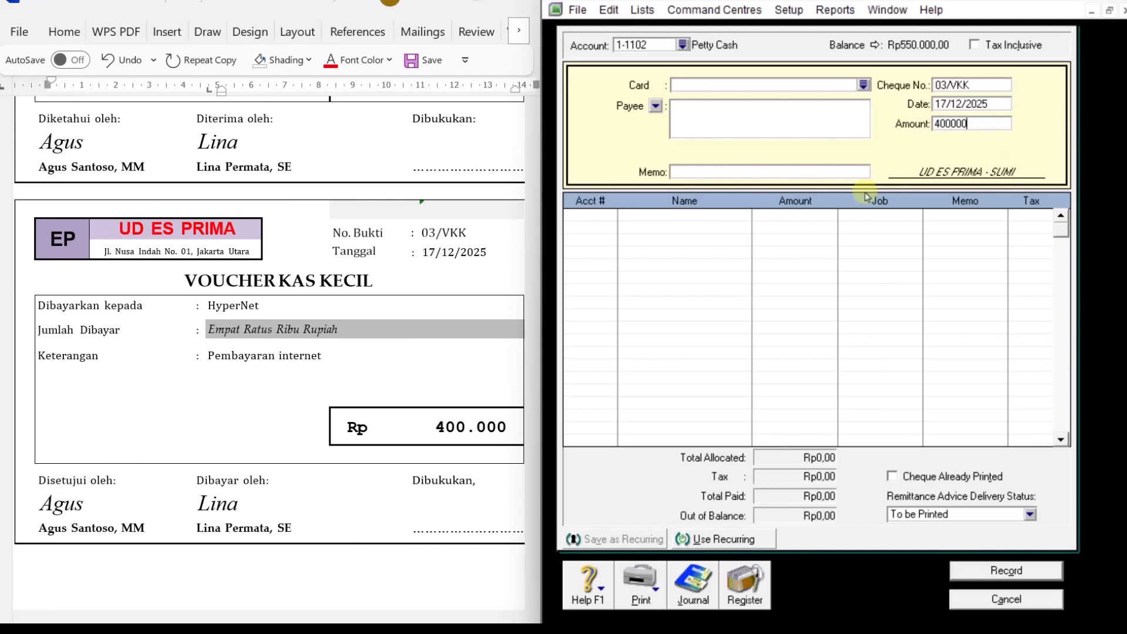
key("Tab")
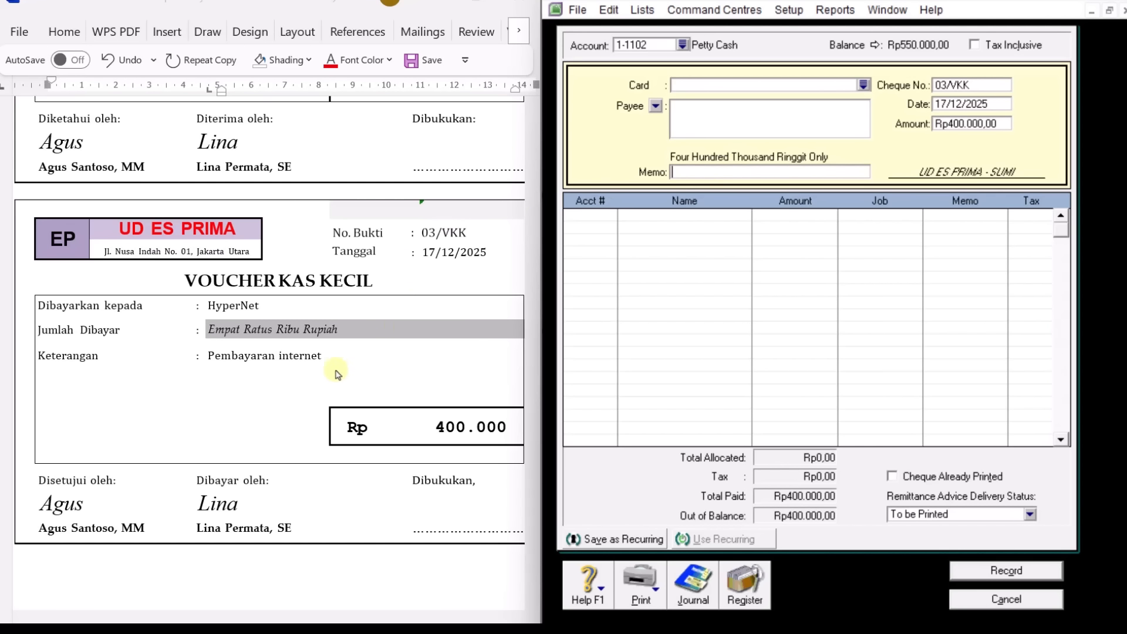
Copy the description "Pembayaran internet" from the voucher into the entry's memo.
left_click(311, 362)
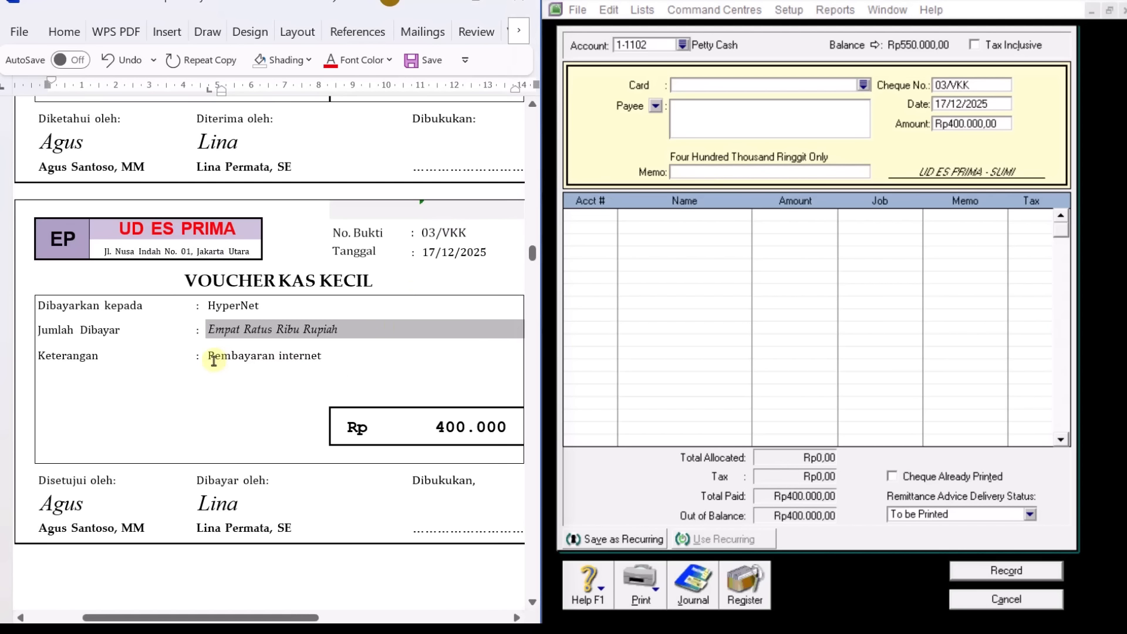
left_click_drag(208, 356, 322, 360)
right_click(293, 356)
left_click(322, 276)
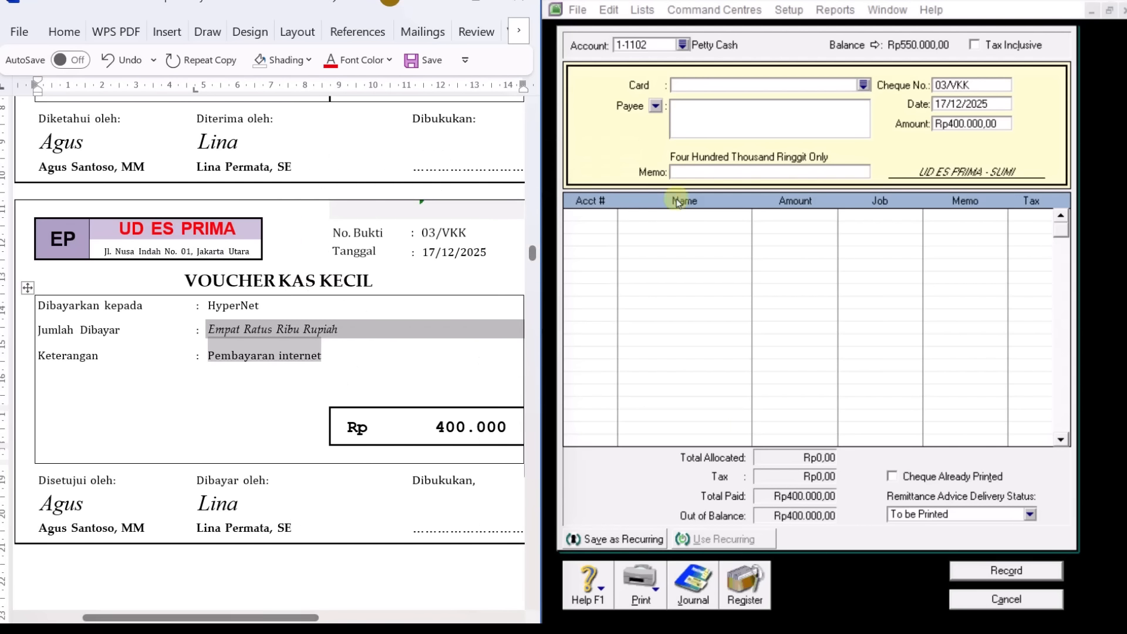
left_click(693, 171)
right_click(693, 174)
left_click(770, 256)
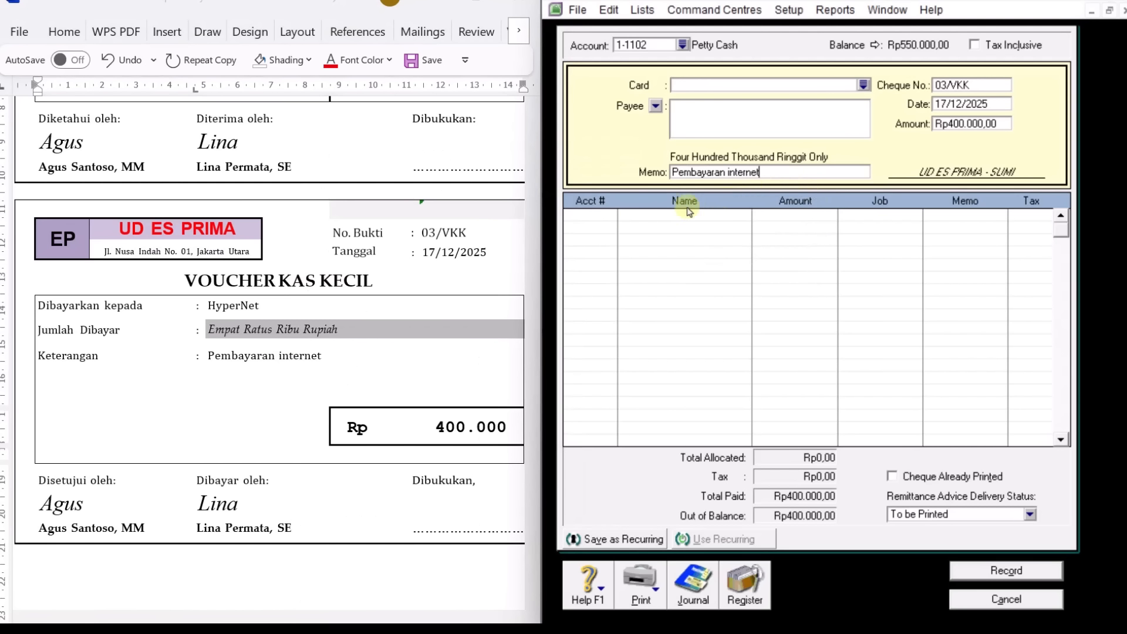
Allocate the 400.000 payment to account 6-1101 Internet, Elec. & Water Exp and record the entry.
left_click(597, 218)
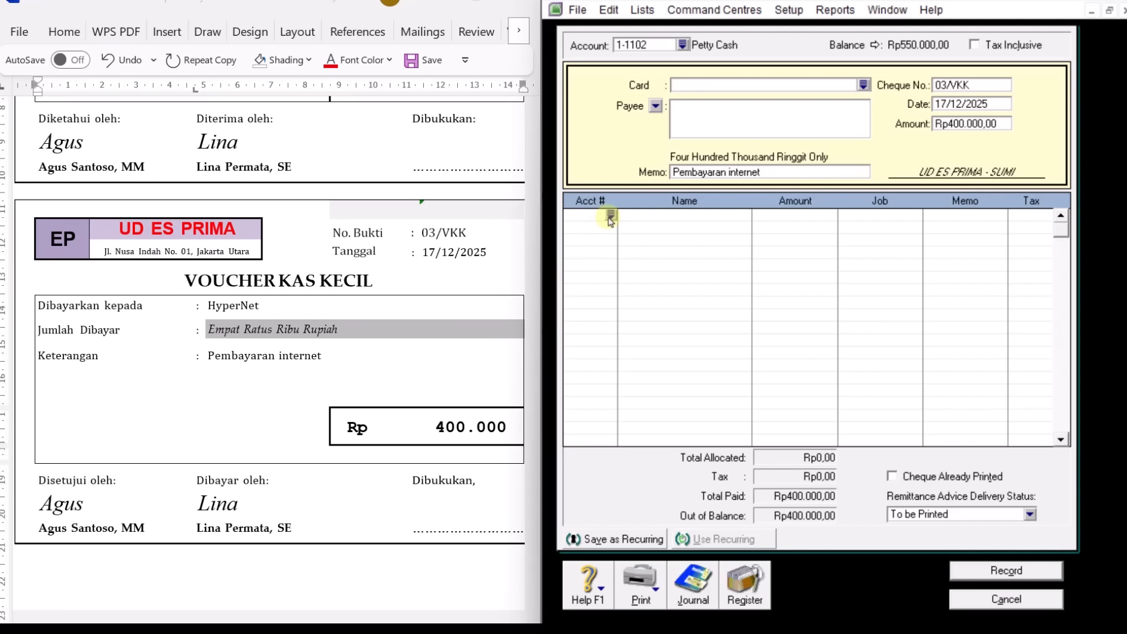
left_click(610, 215)
scroll(773, 336, "up", 2)
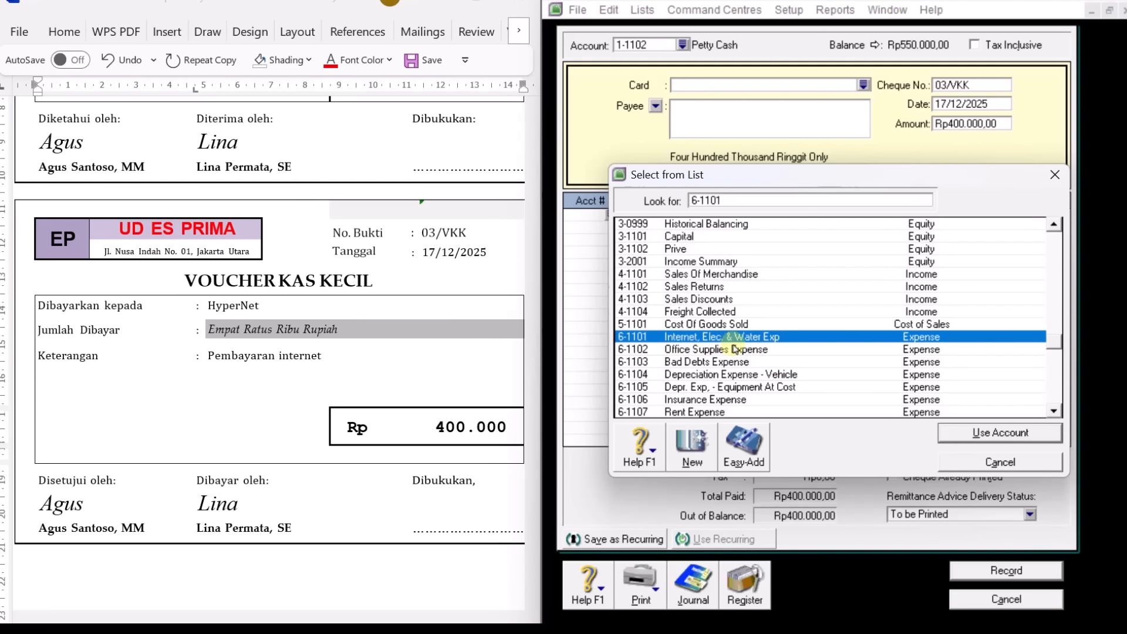
left_click(1025, 433)
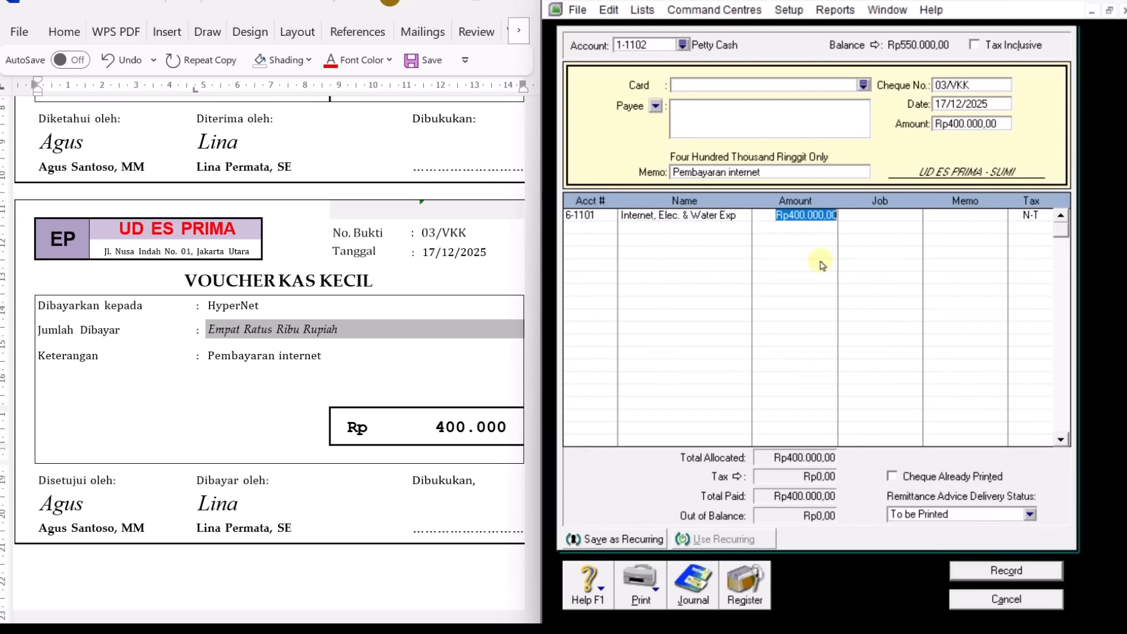
key("Tab")
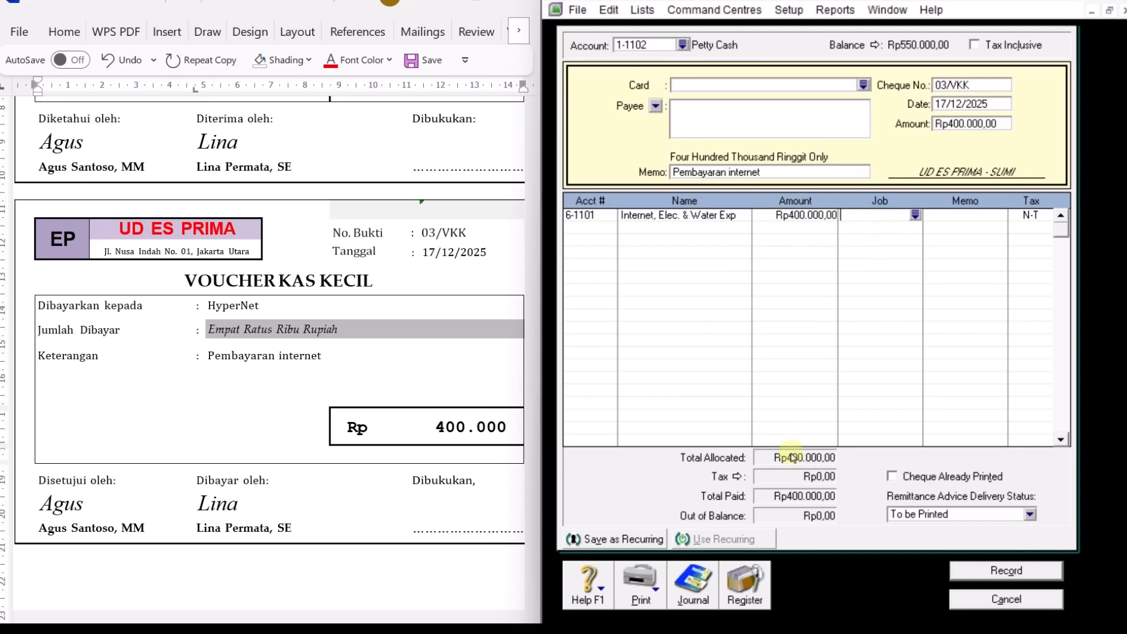
left_click(1021, 571)
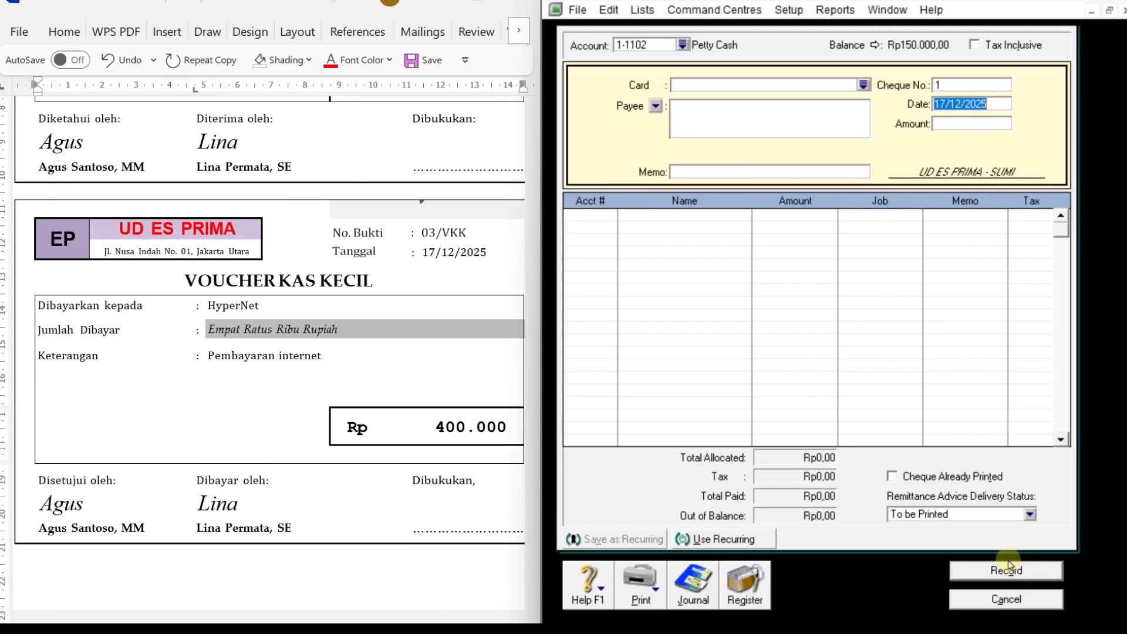
Close the empty Spend Money entry and start a Pay Bills entry for supplier PT Dingin Sejuk from cash payment voucher 04/BKK.
left_click(1006, 599)
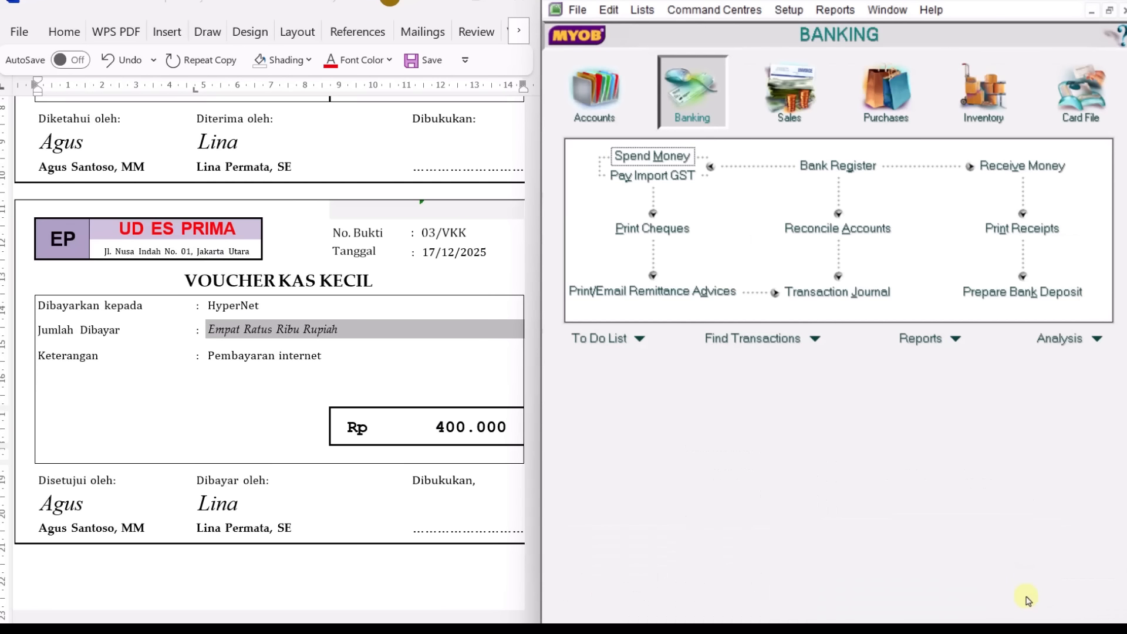
triple_click(390, 360)
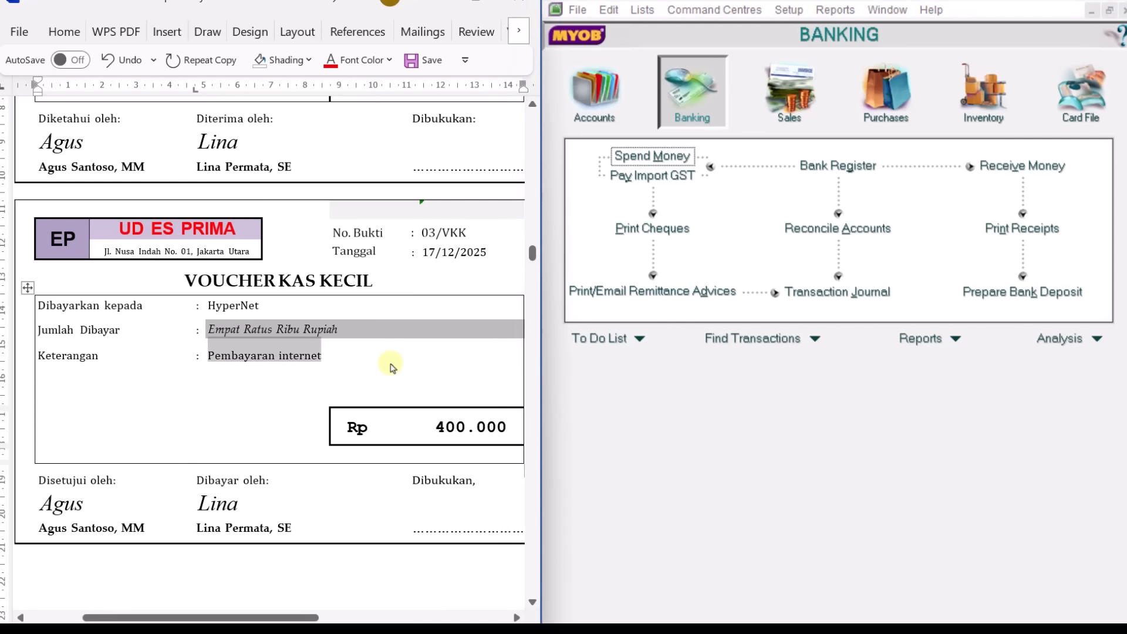
scroll(388, 360, "down", 3)
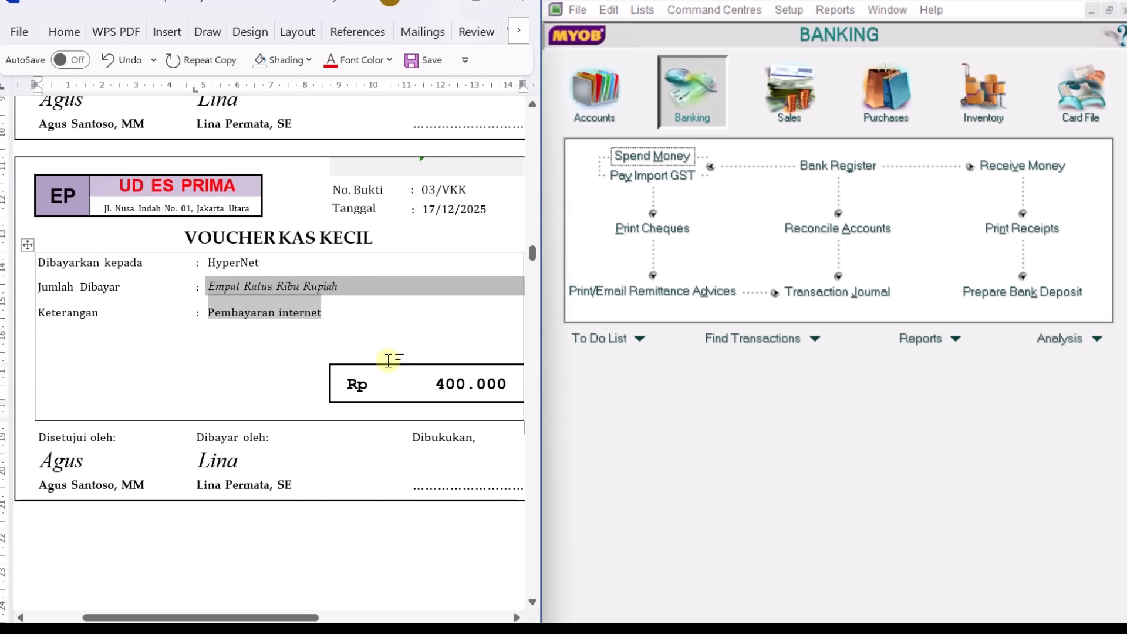
scroll(388, 360, "down", 15)
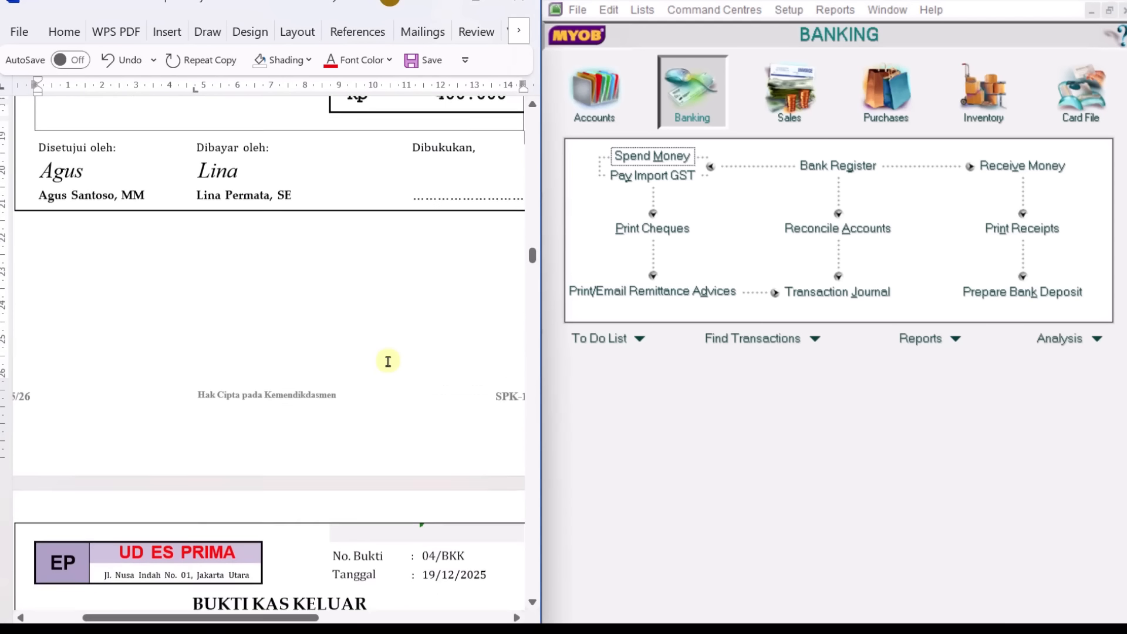
scroll(388, 361, "down", 1)
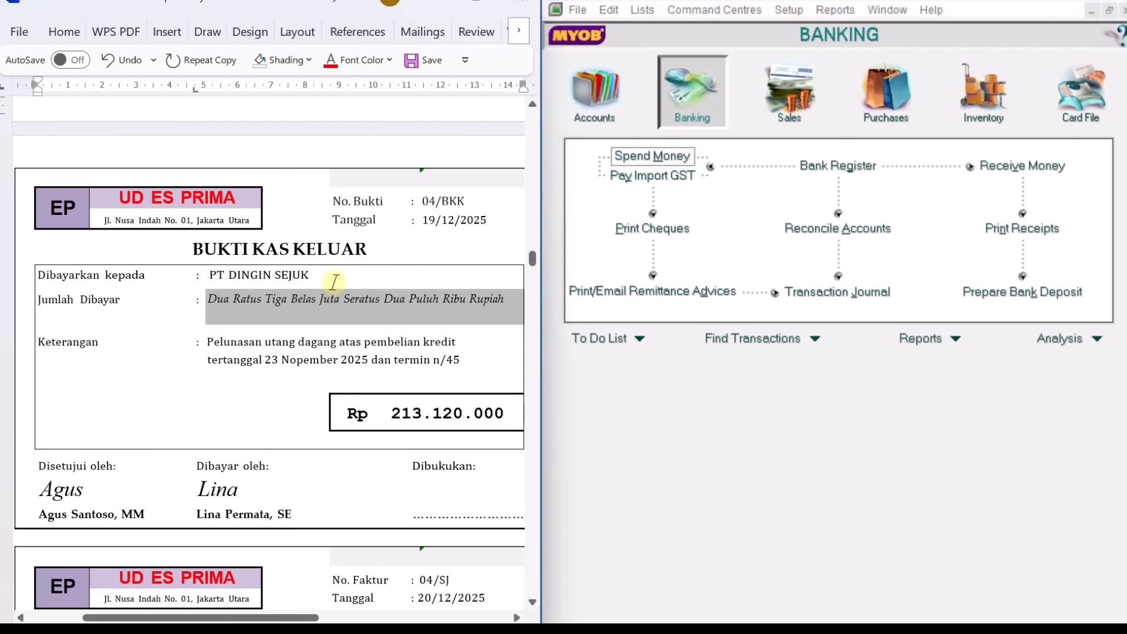
left_click(892, 97)
left_click(1028, 203)
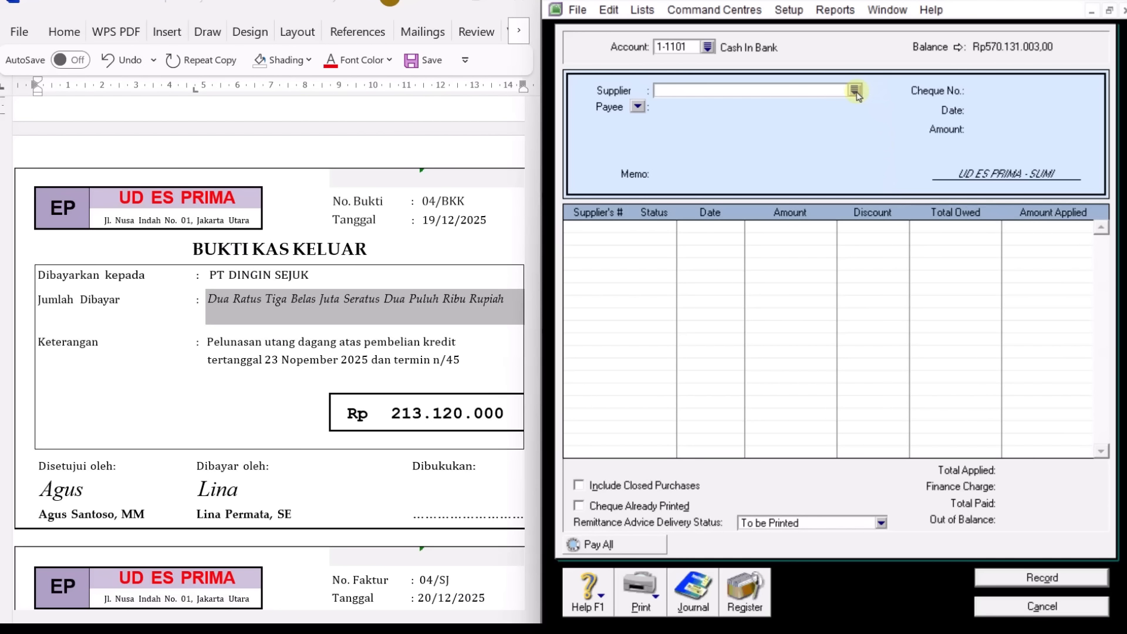
left_click(855, 91)
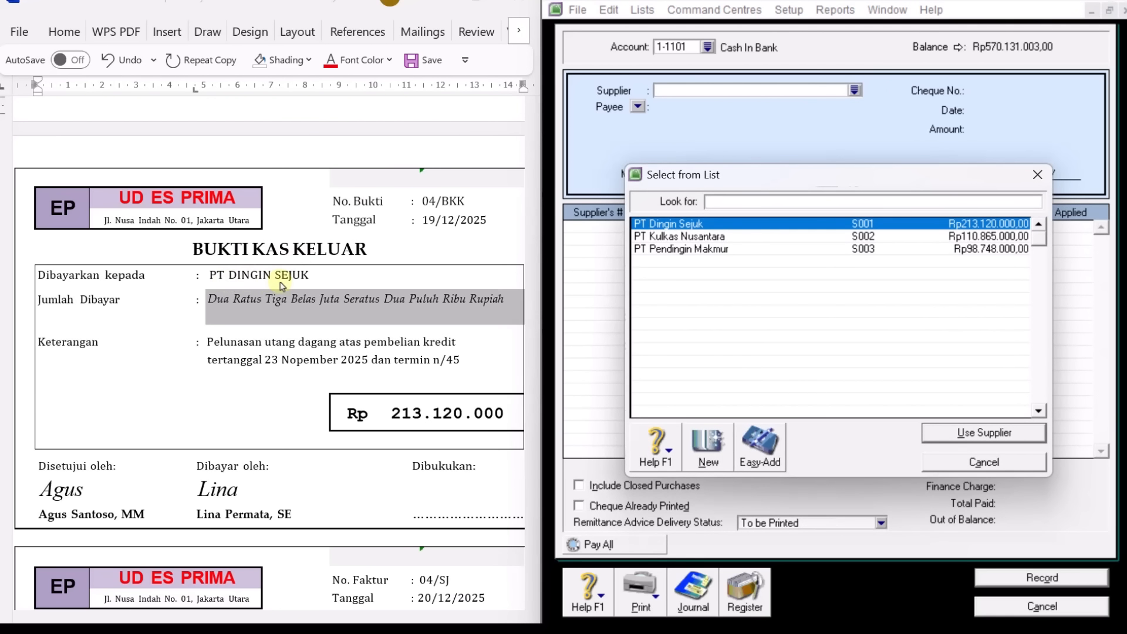
left_click(712, 223)
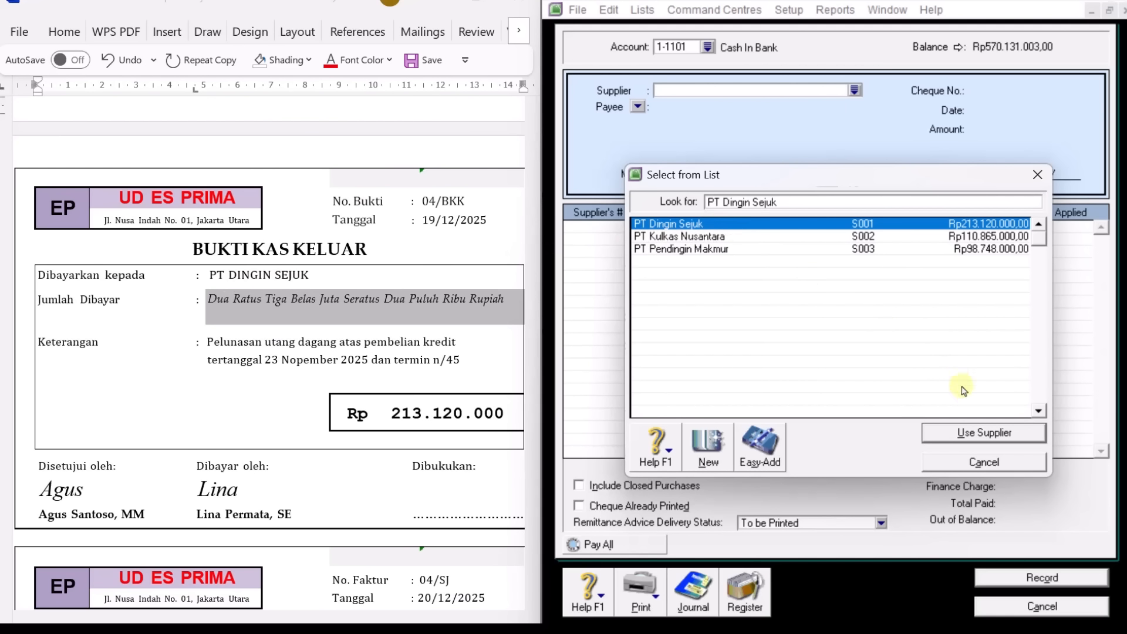
left_click(963, 433)
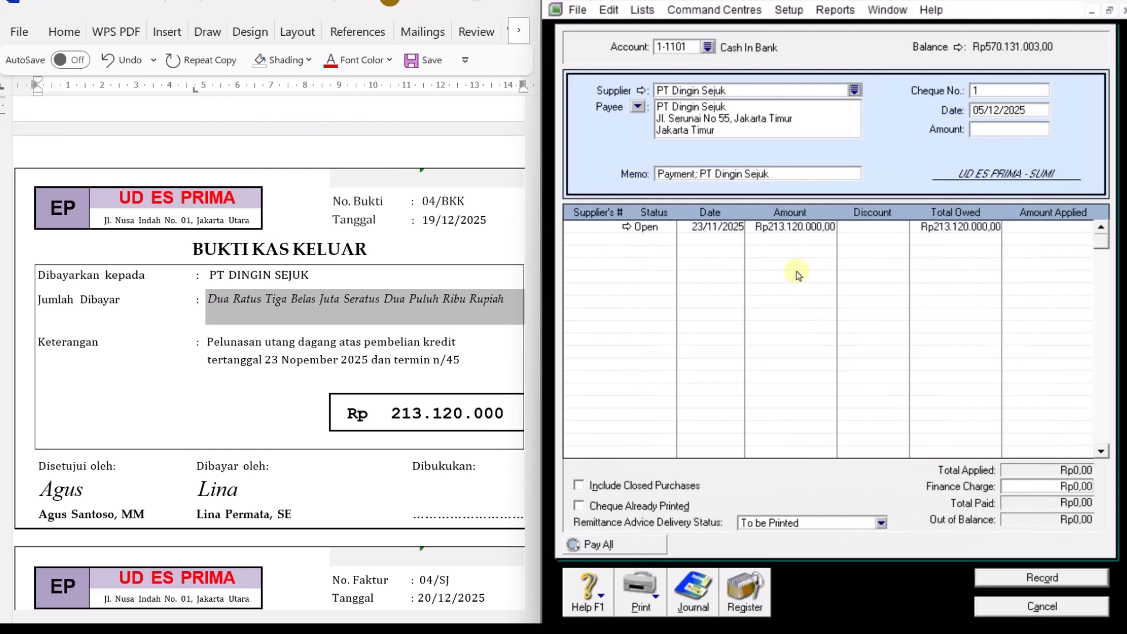
Enter 04/BKK as the cheque number, 19/12/2025 as the date and 213.120.000 as the amount of the supplier payment.
left_click(986, 91)
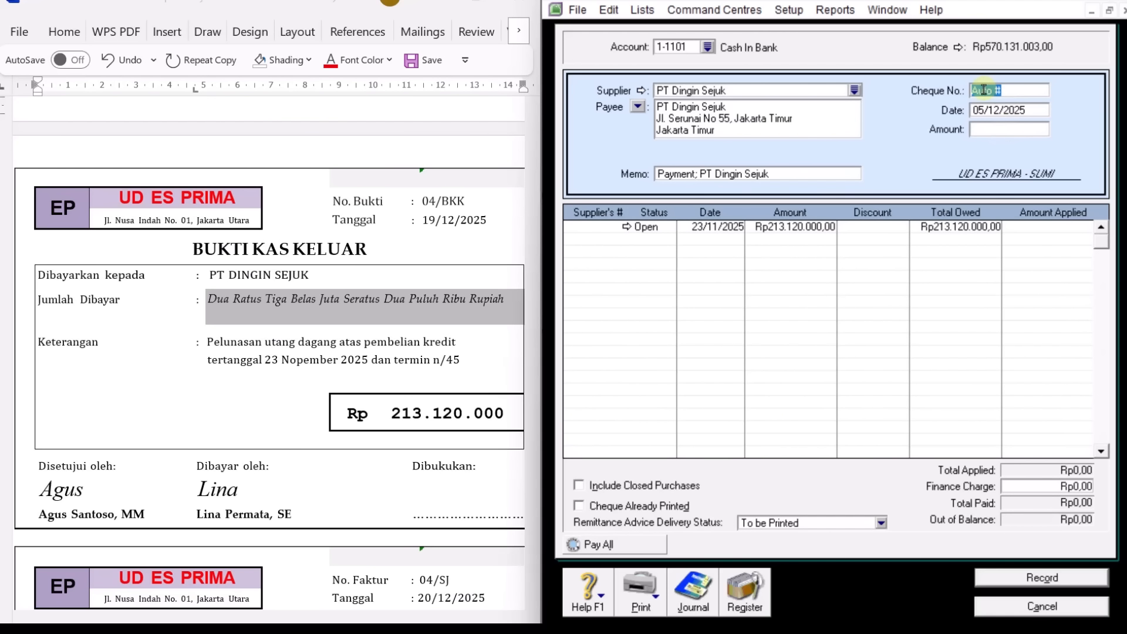
type("04/BKK")
double_click(997, 108)
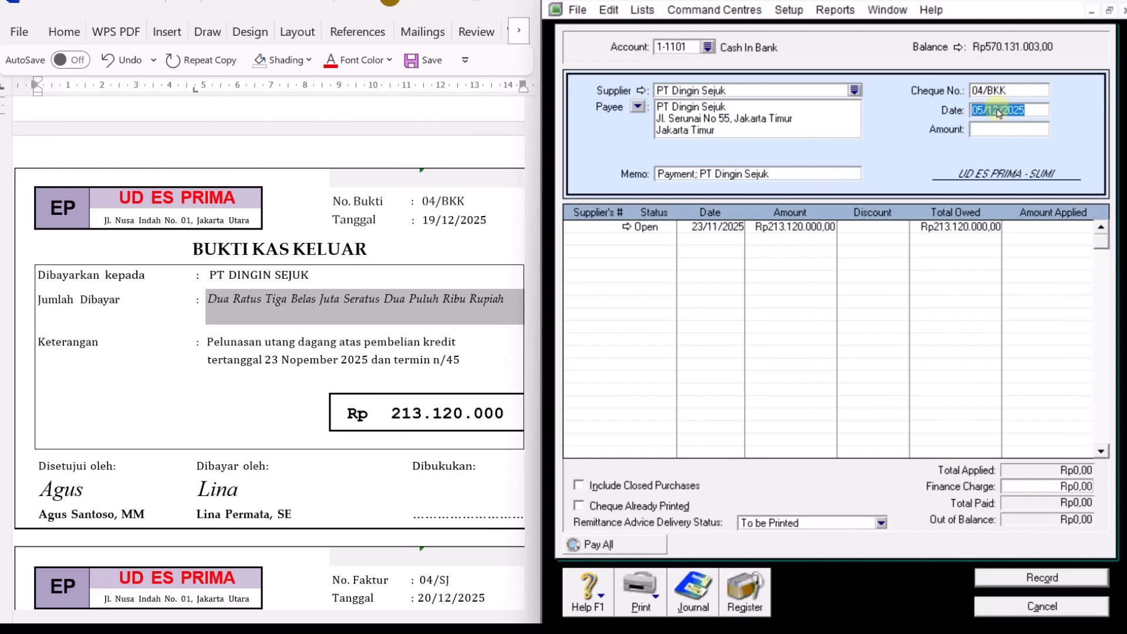
type("19")
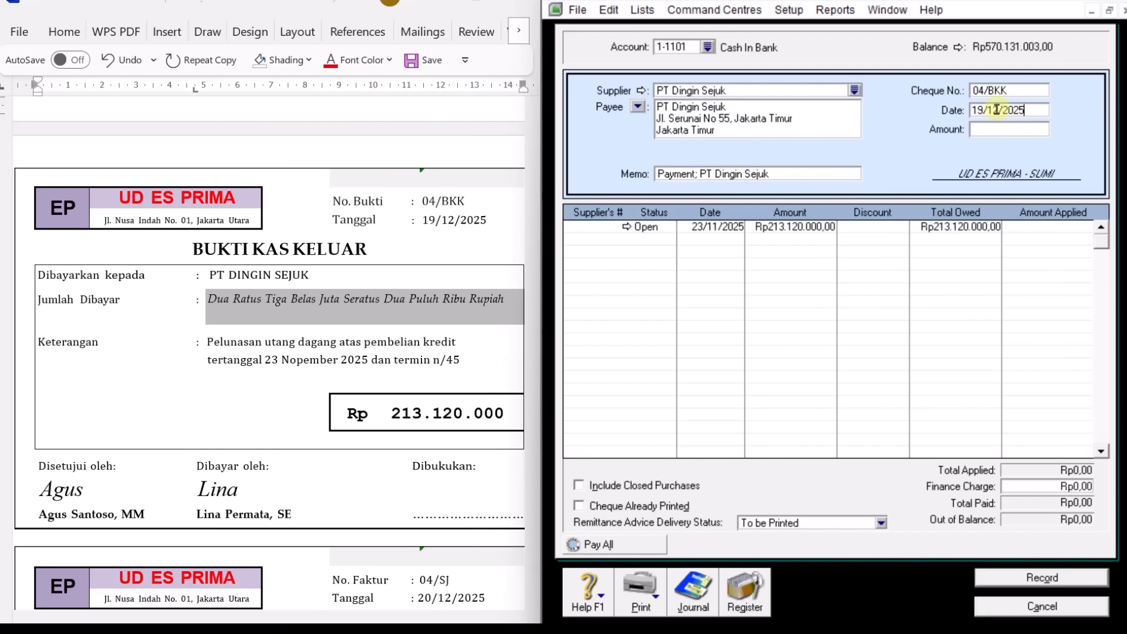
left_click(998, 131)
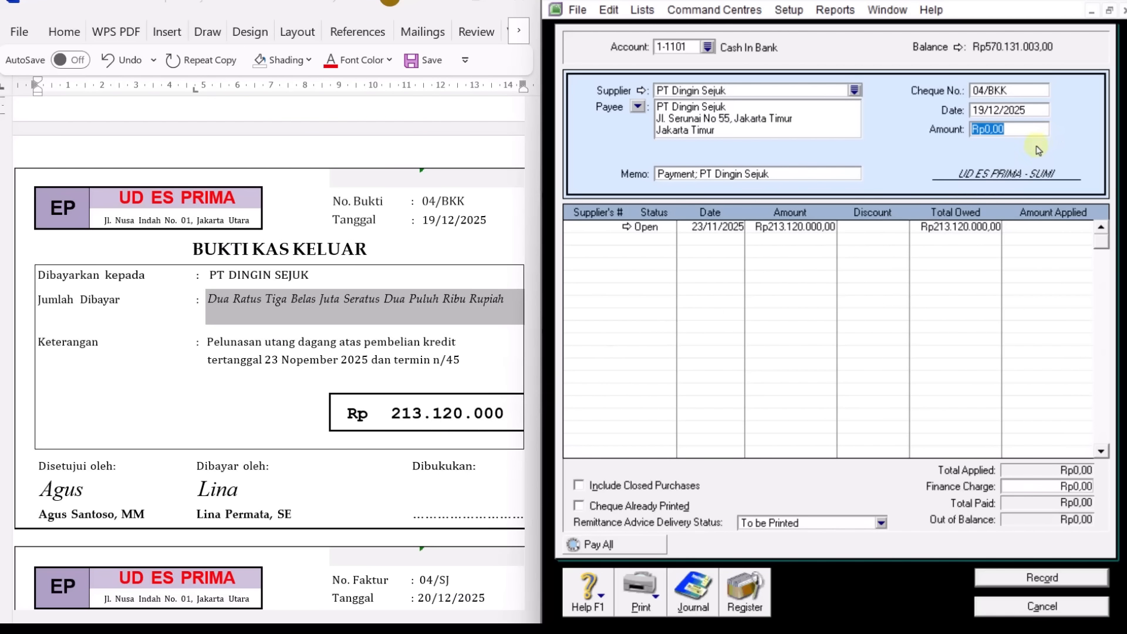
type("213.120.00")
key("Tab")
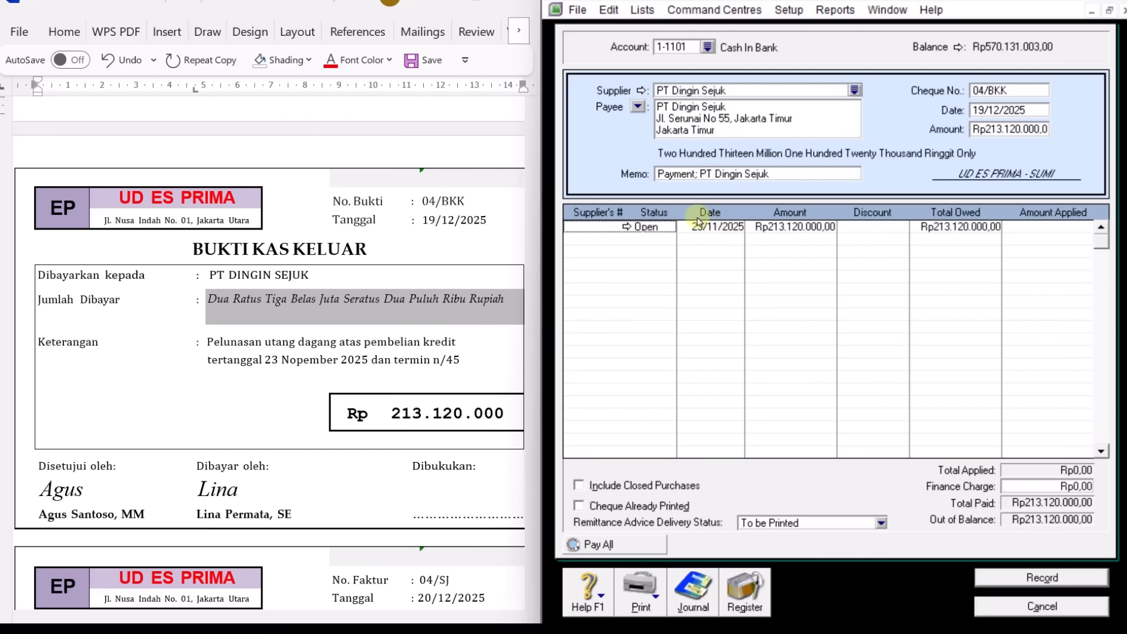
Apply the full 213.120.000 to the open 23/11/2025 purchase, record the payment and close the Pay Bills window.
left_click(1063, 228)
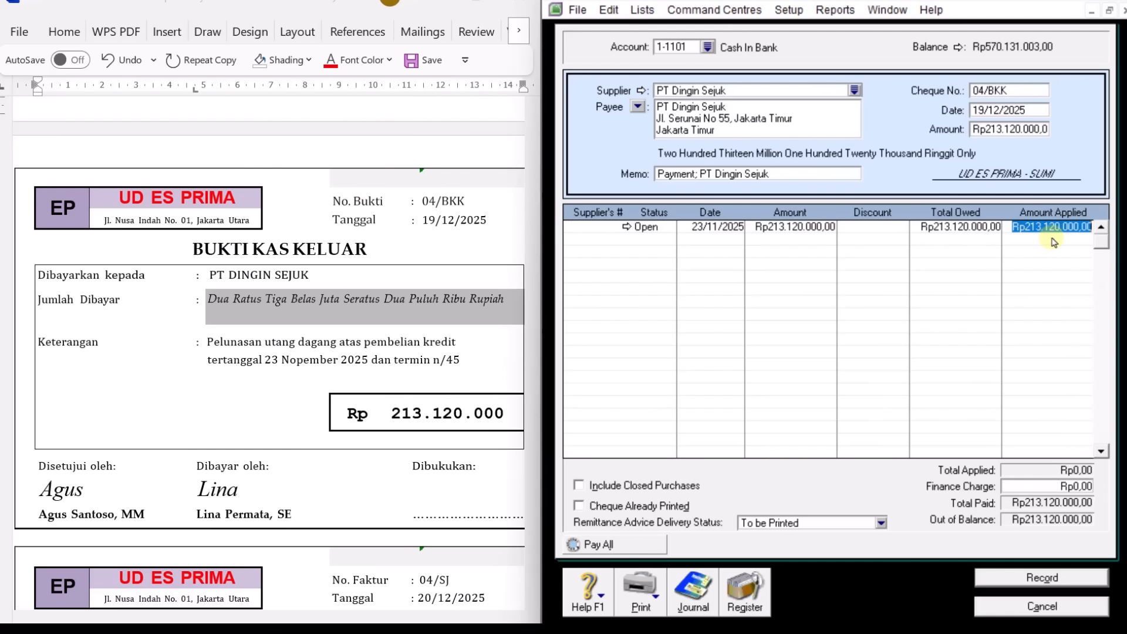
key("Tab")
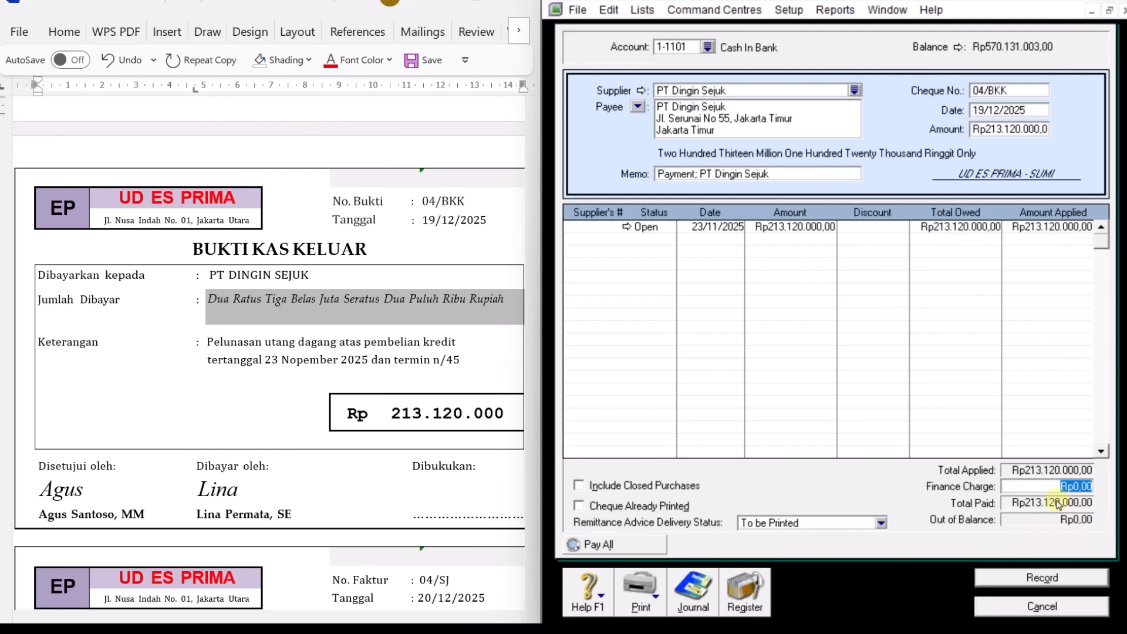
left_click(1043, 578)
left_click(1045, 606)
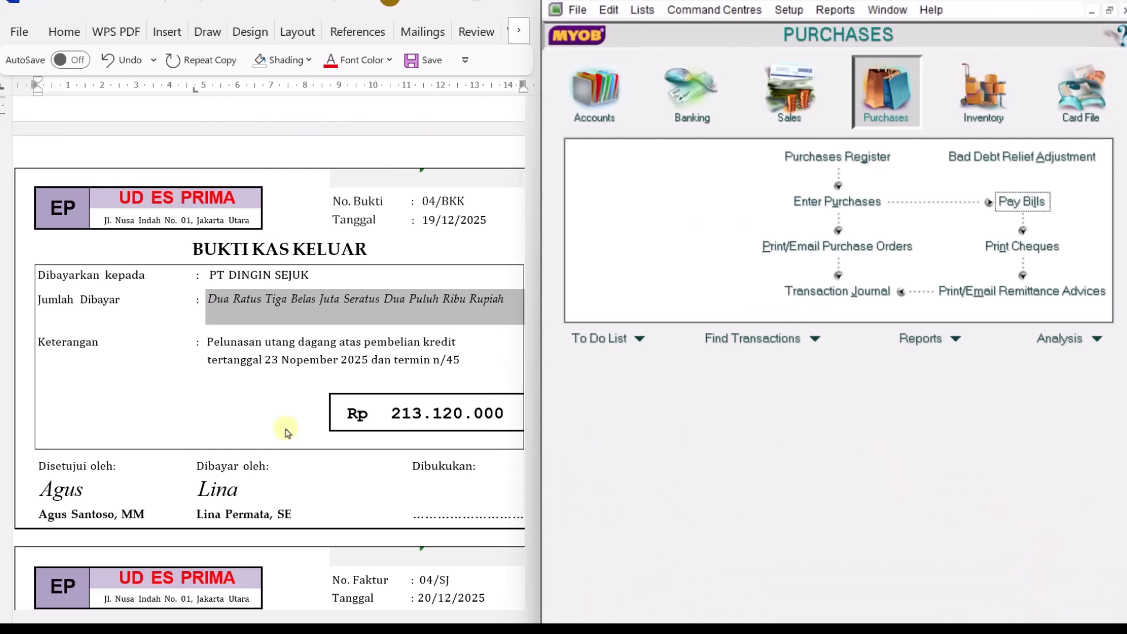
Start a new sales invoice for customer Toko Arctiq from sales document 04/SJ.
left_click(251, 398)
scroll(288, 385, "down", 7)
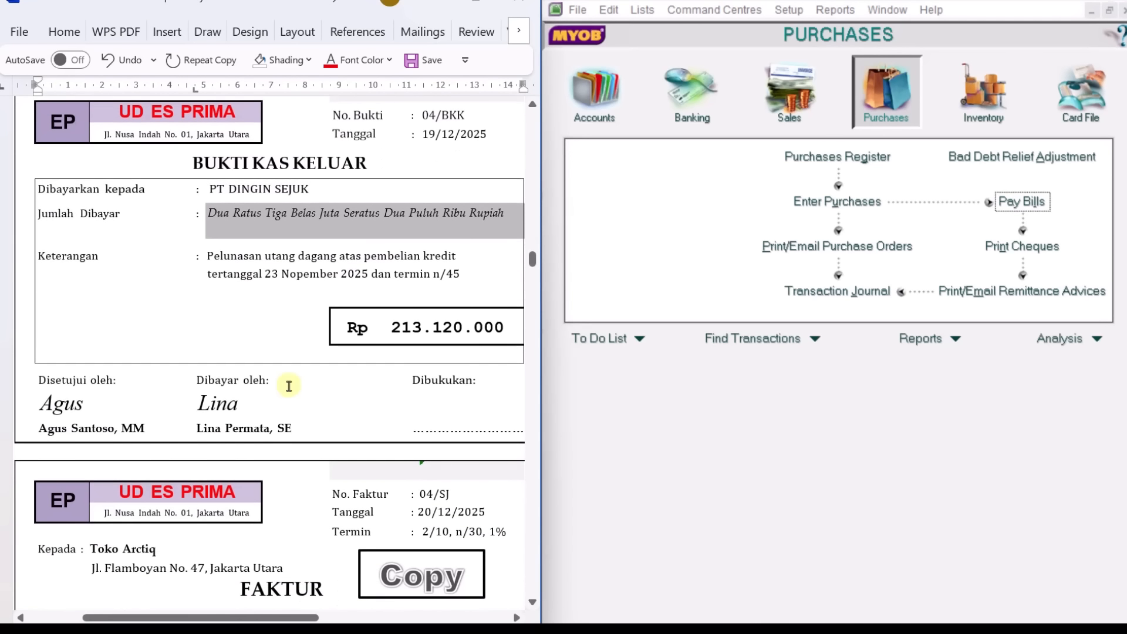
scroll(289, 385, "down", 1)
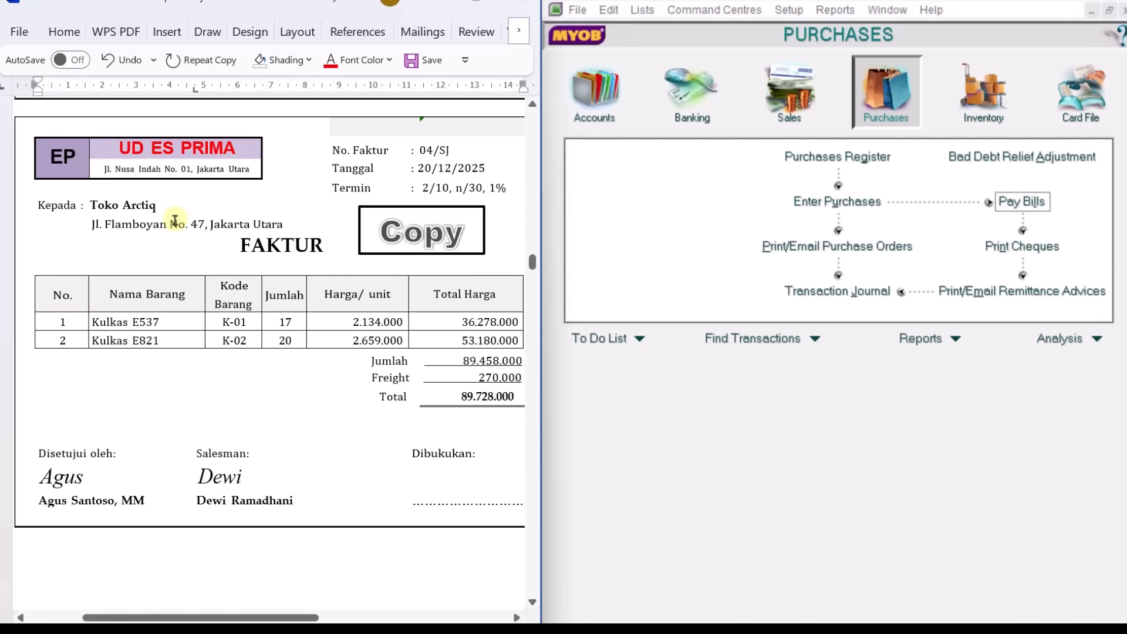
left_click(802, 102)
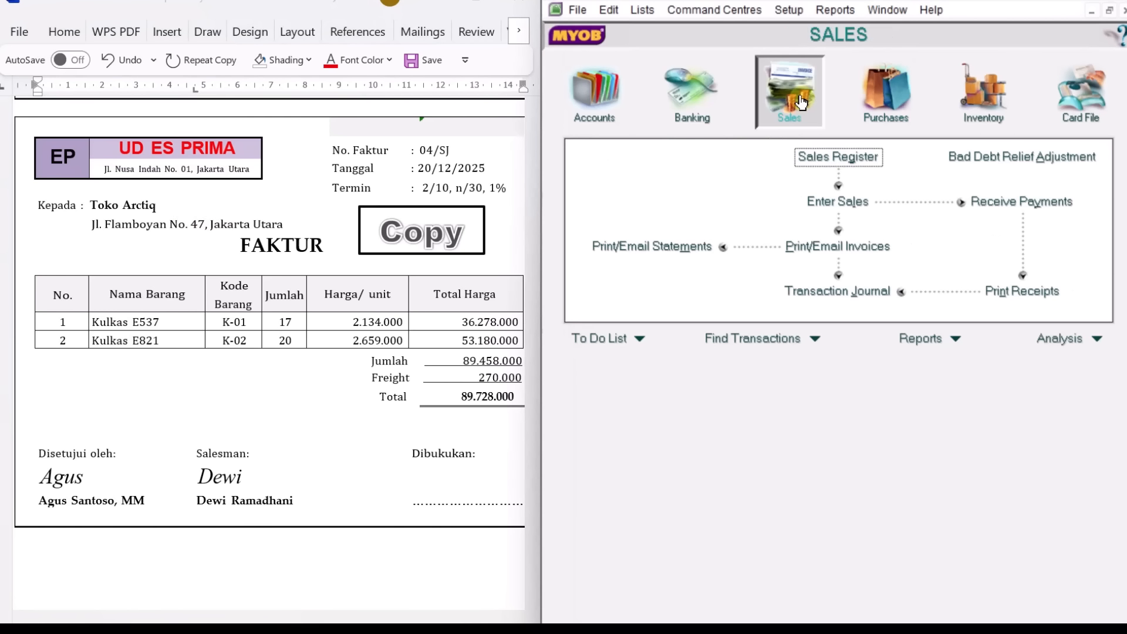
left_click(863, 198)
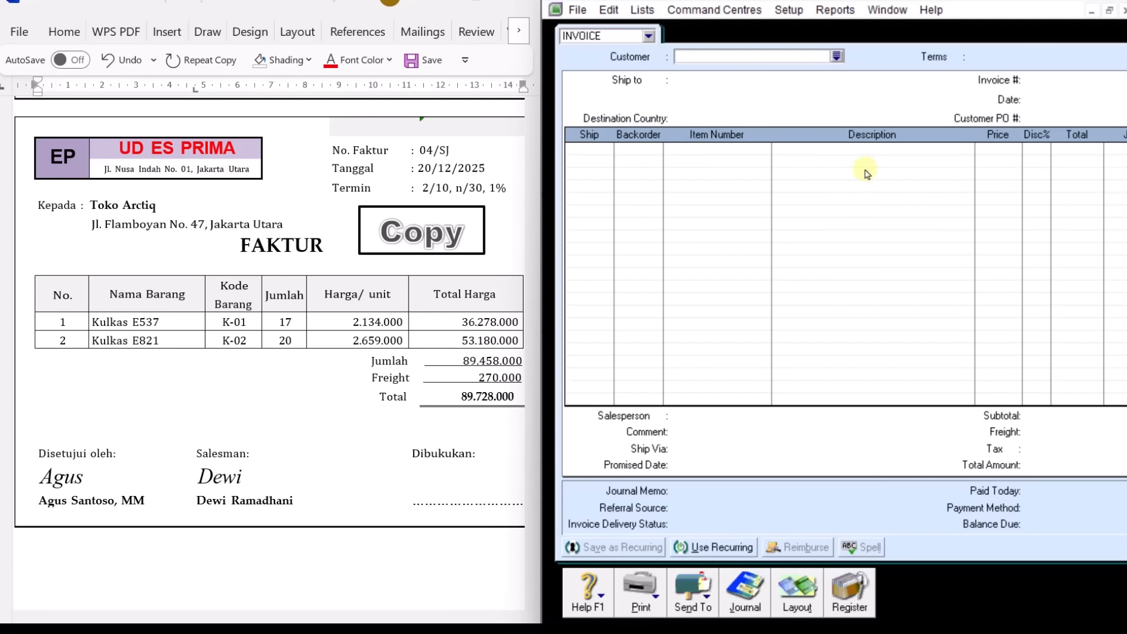
left_click(836, 55)
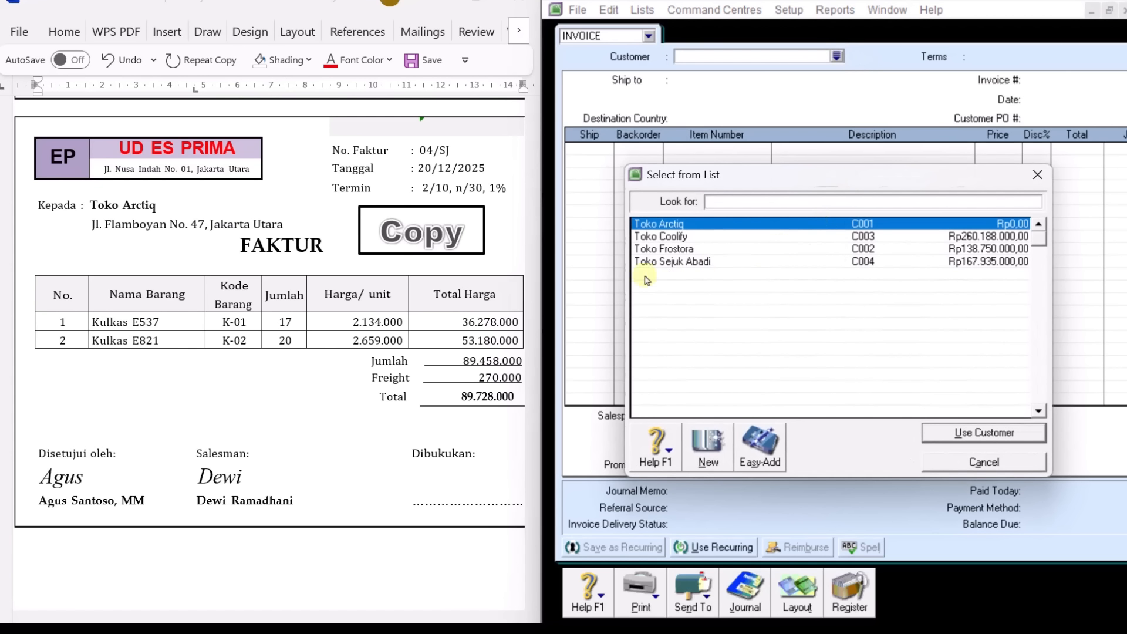
left_click(778, 223)
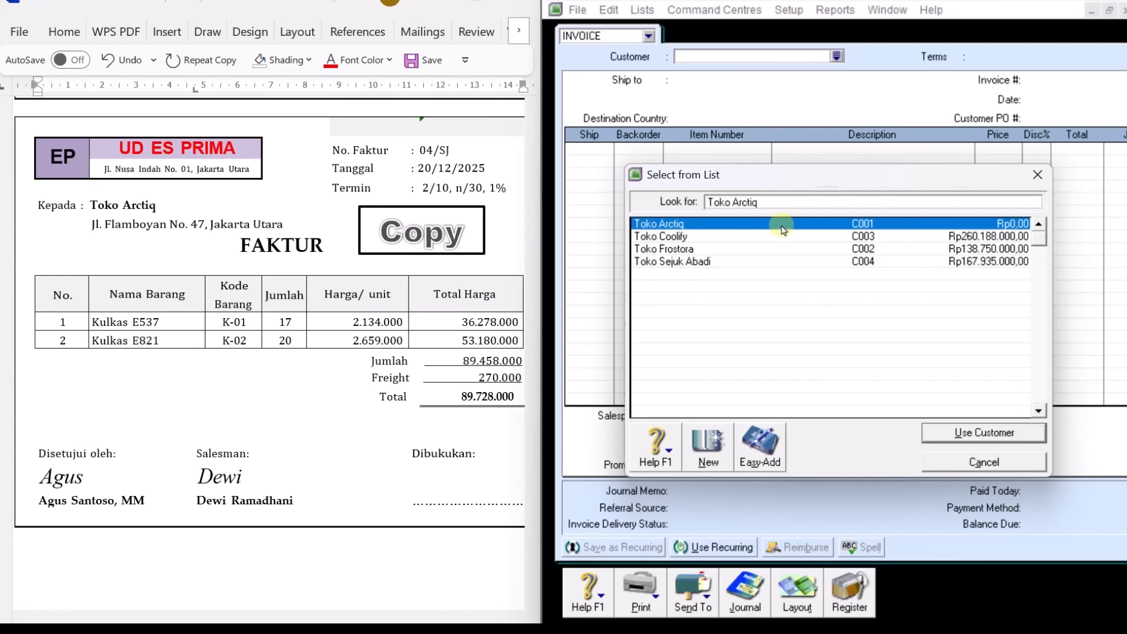
left_click(989, 435)
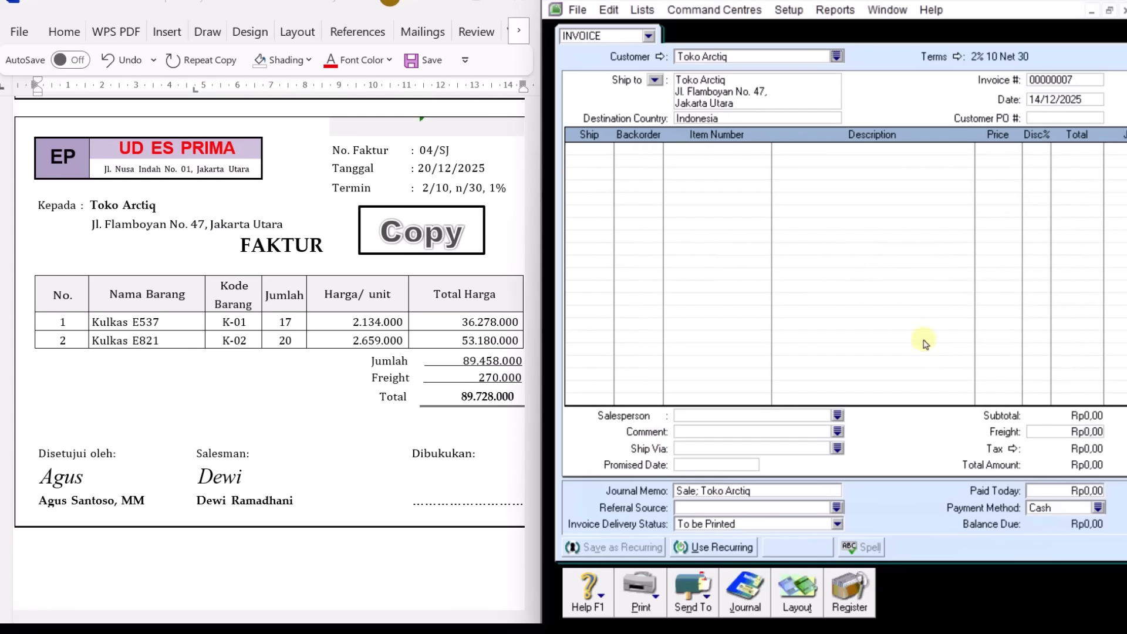
Set the invoice number to 04/SJ and the date to 20/12/2025.
left_click(1077, 86)
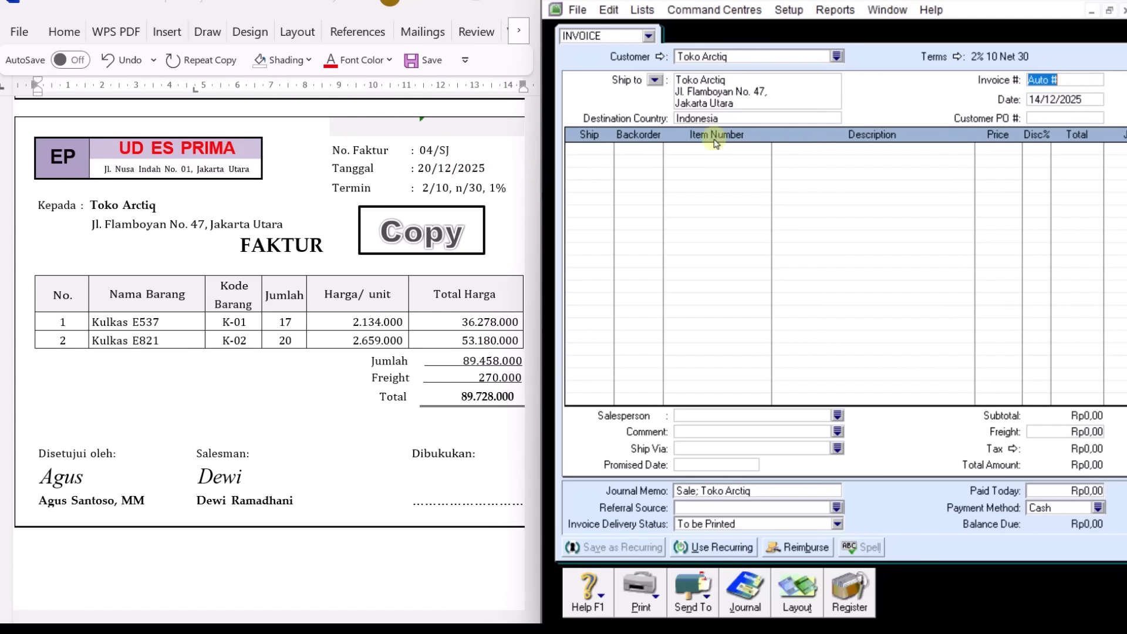
type("04/SJ")
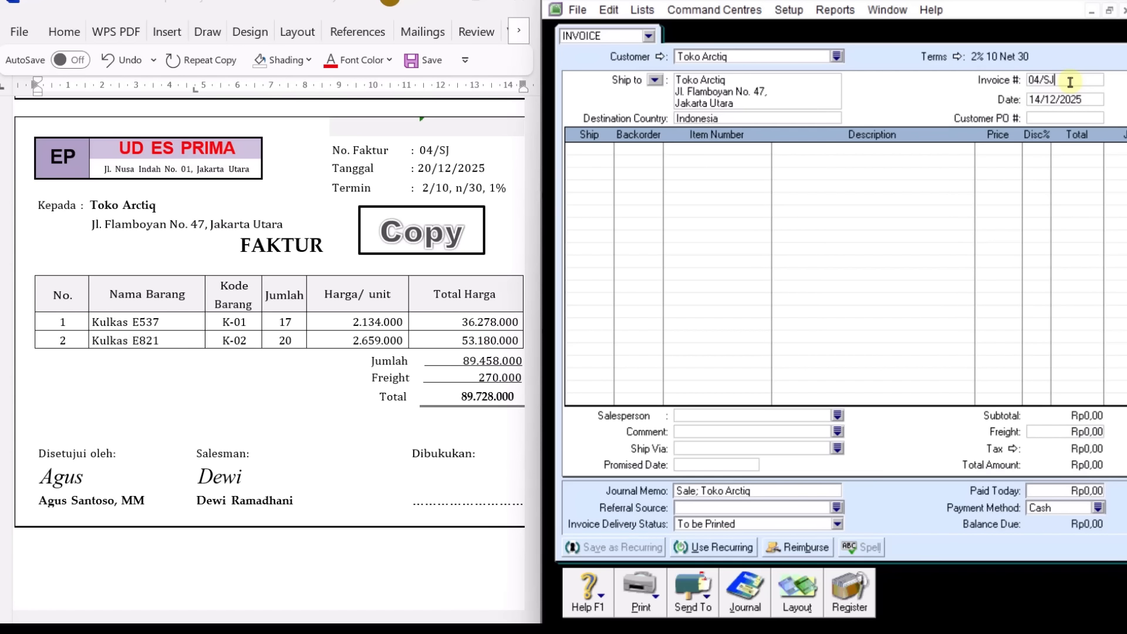
key("Tab")
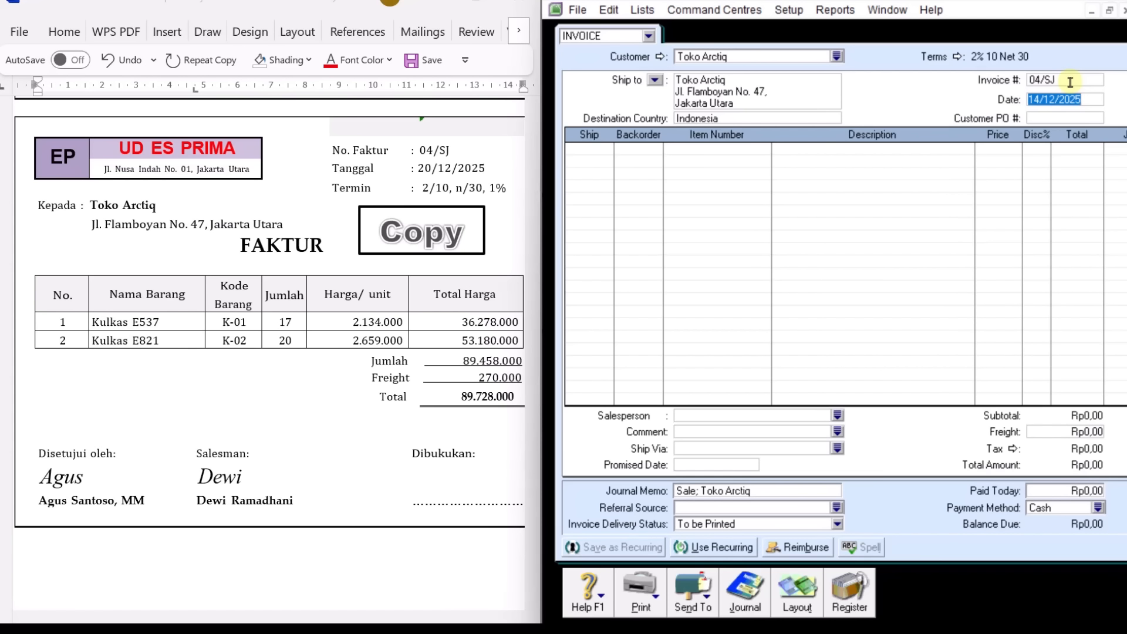
type("20")
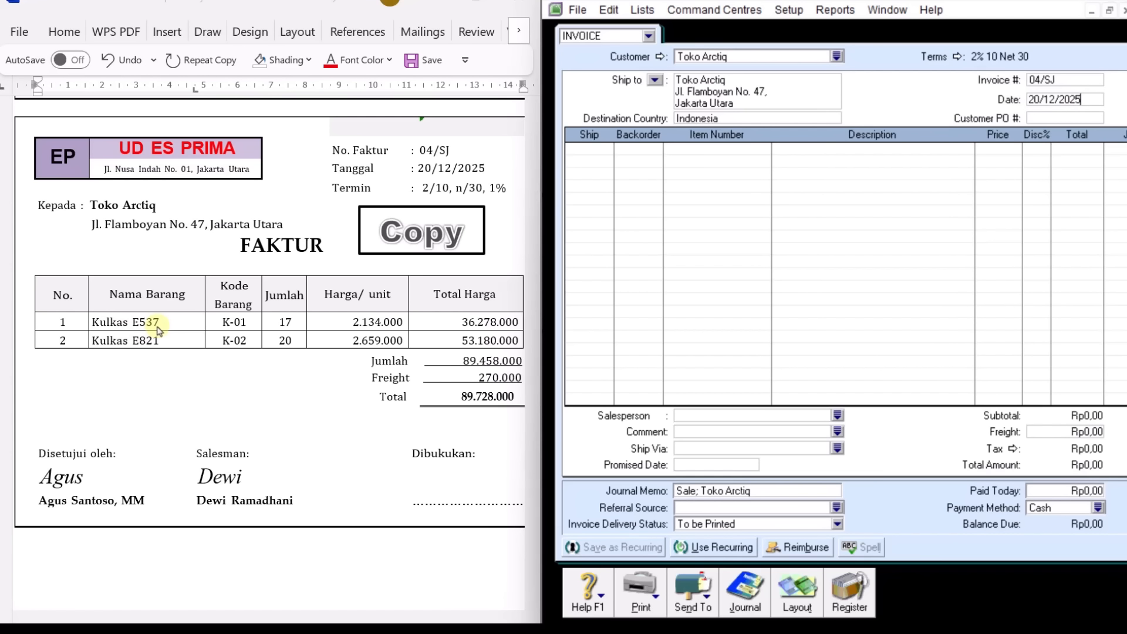
Add the first invoice line for 17 units of item K-01 Kulkas E537 at a price of 2.134.000 each.
left_click(594, 152)
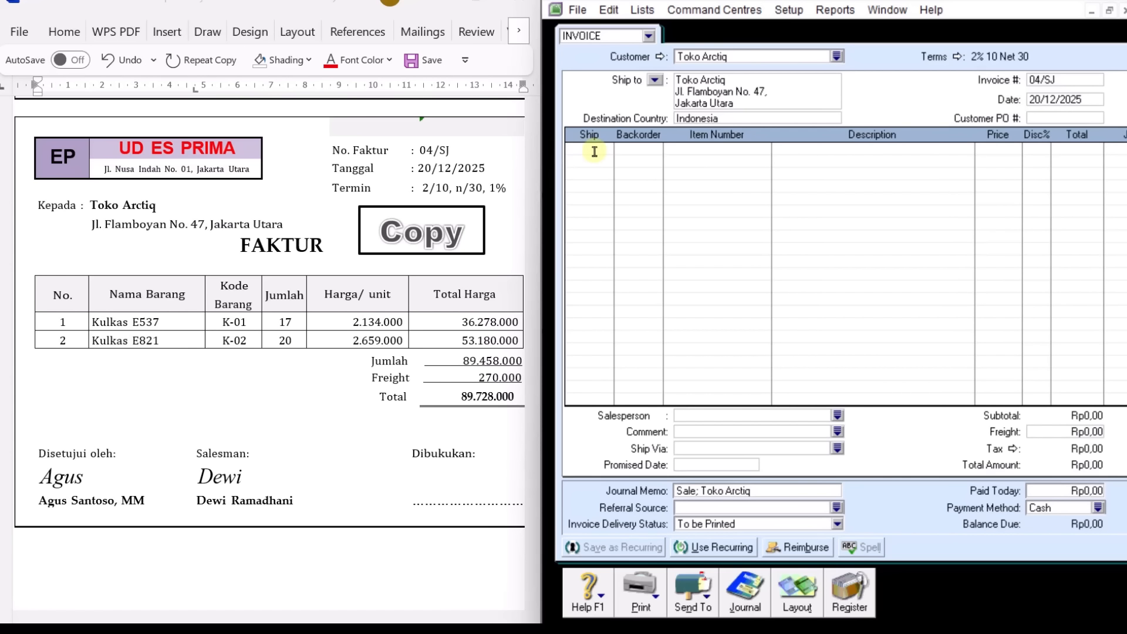
type("17")
key("Tab")
key("Tab")
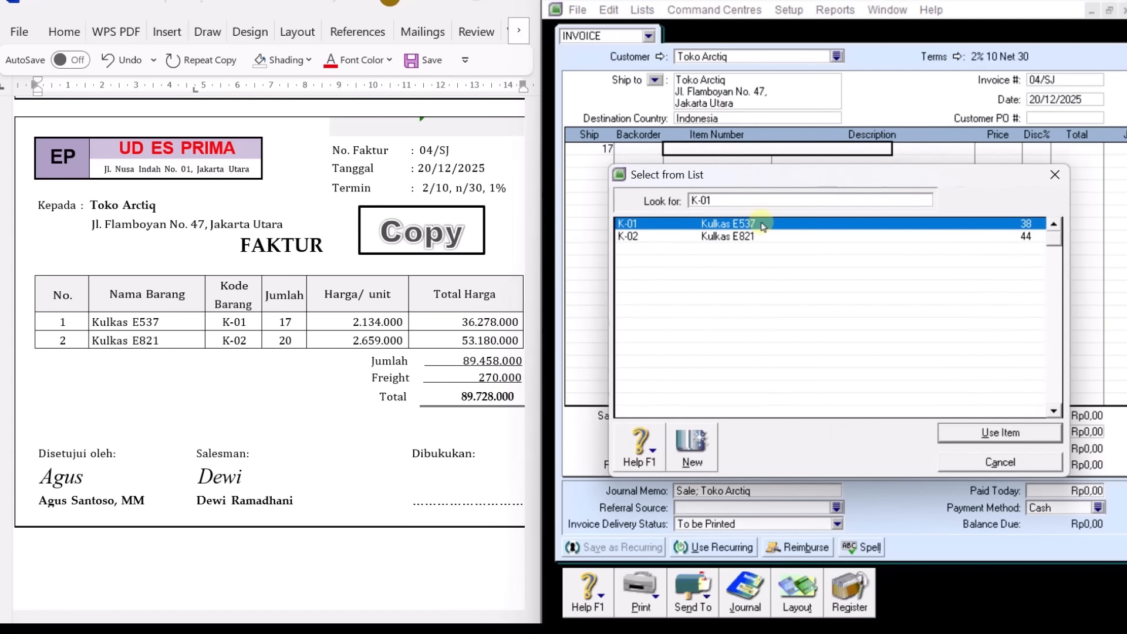
left_click(1000, 432)
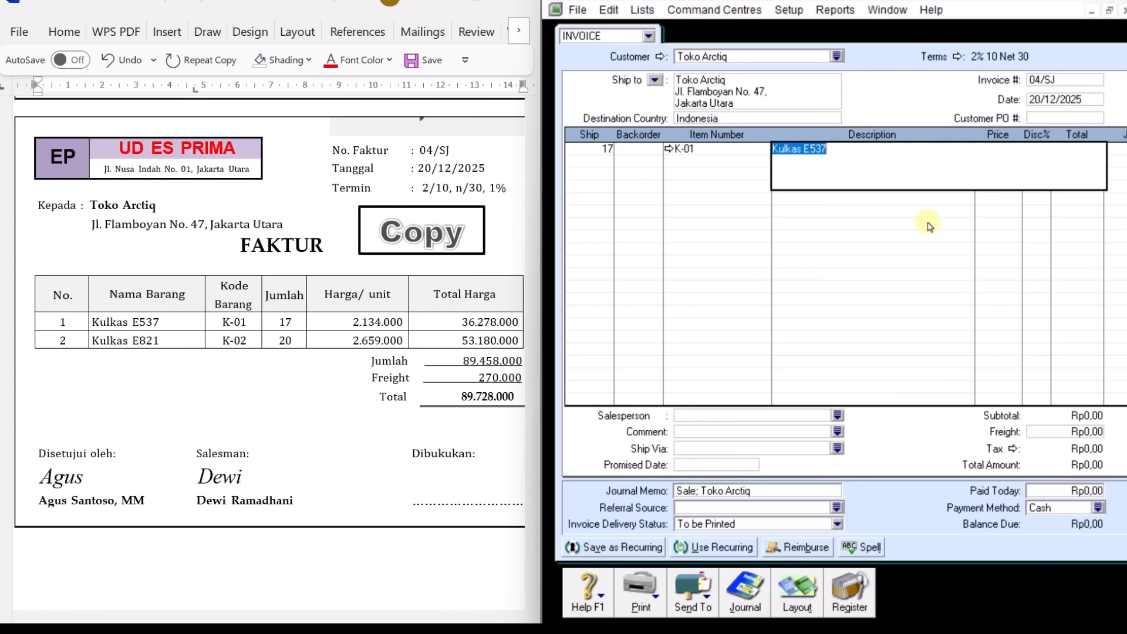
key("Tab")
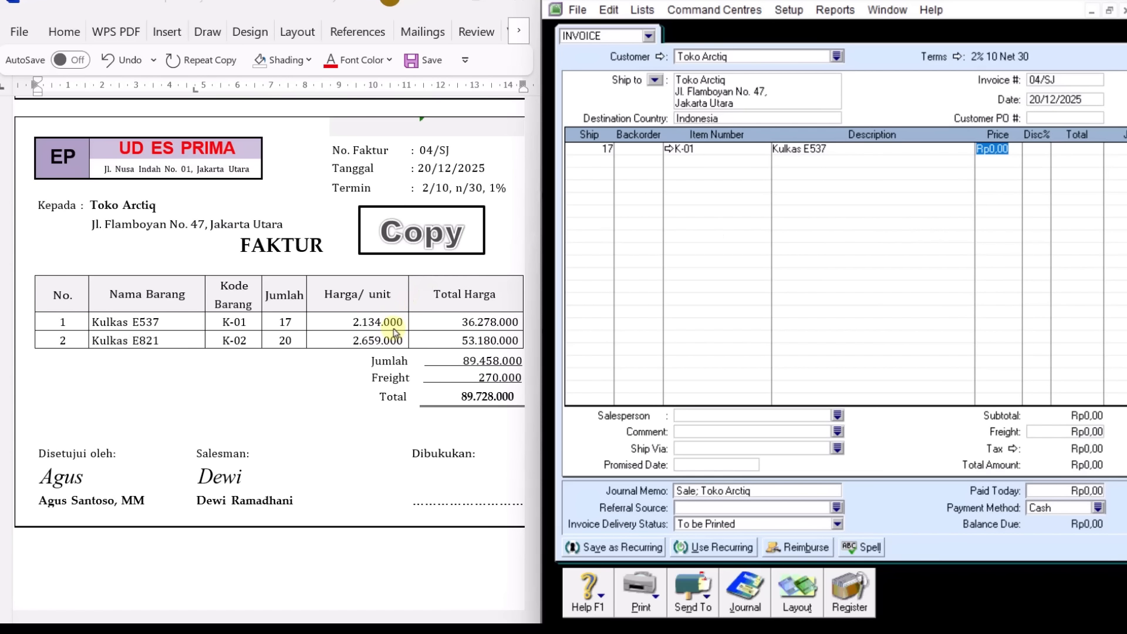
type("2134000")
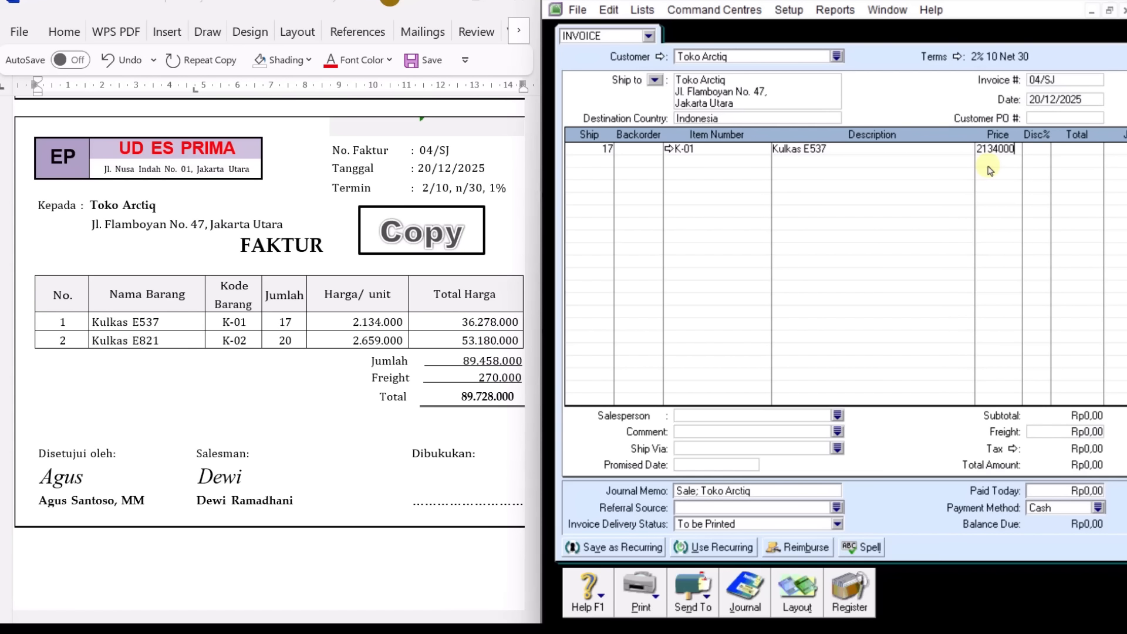
key("Tab")
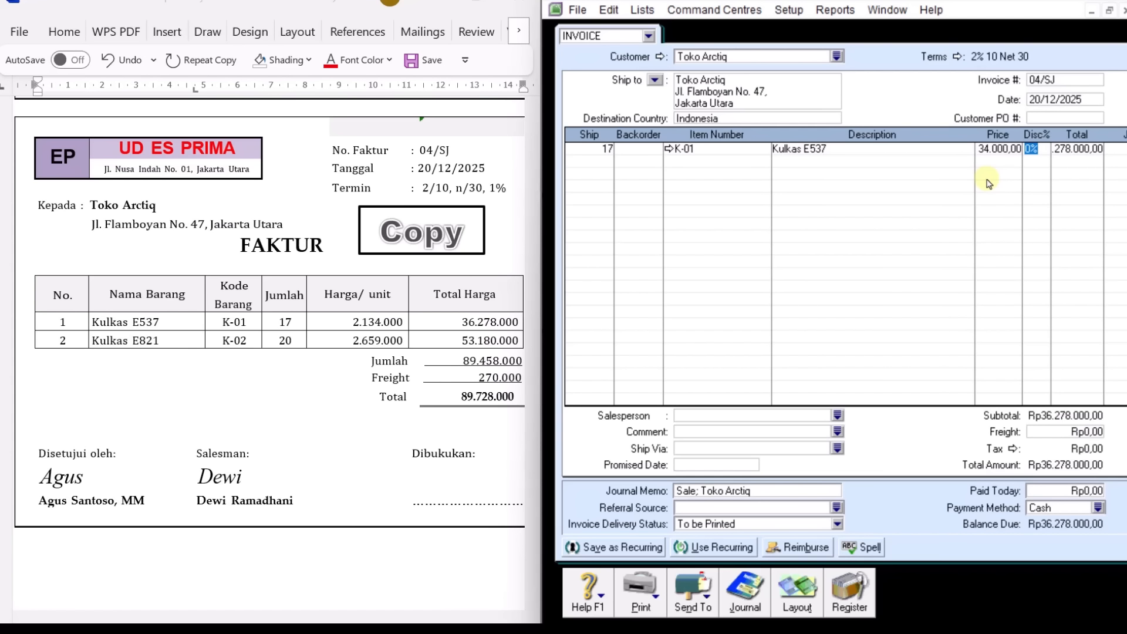
Add a second invoice line for 20 units of item K-02 Kulkas E821 at a price of 2.659.000 each.
left_click(596, 160)
key("Tab")
key("Tab")
key("Tab")
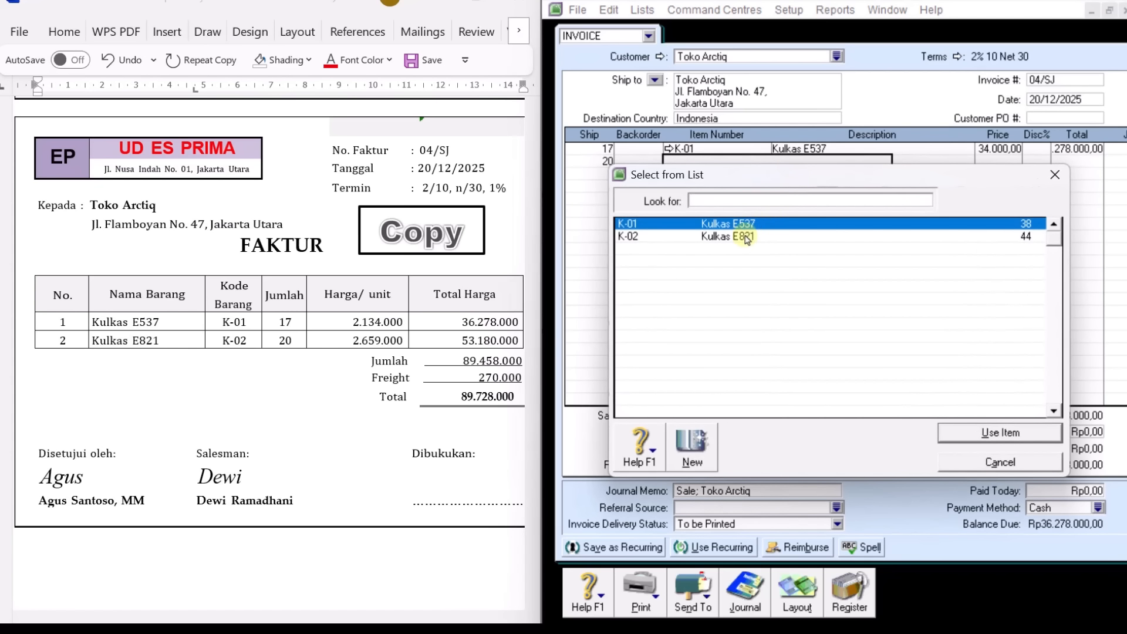
left_click(747, 237)
left_click(979, 433)
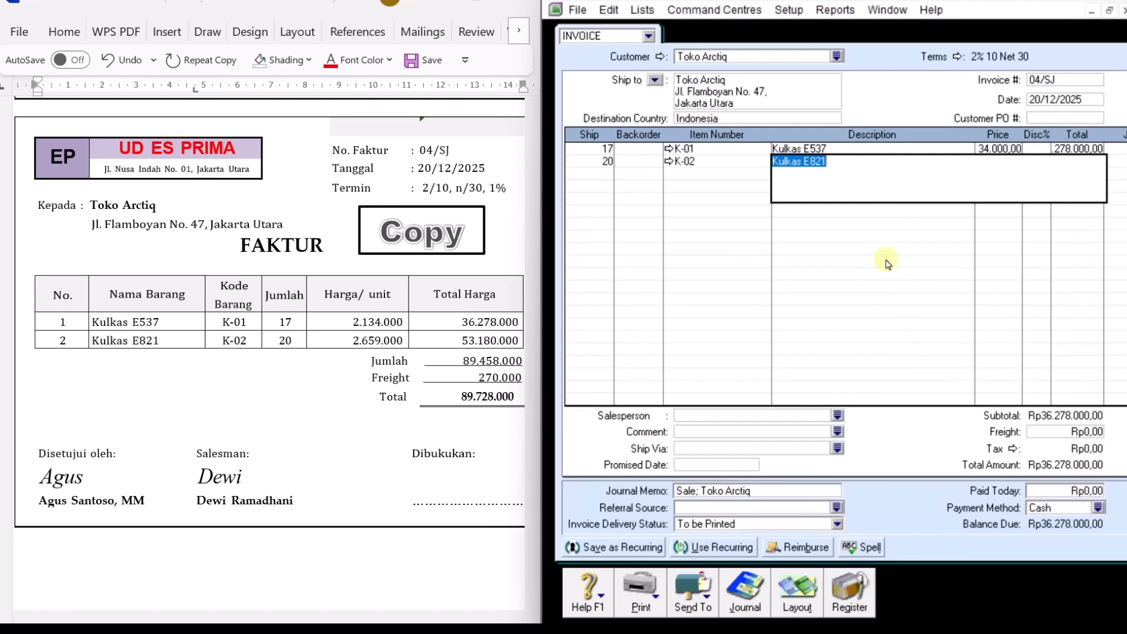
key("Tab")
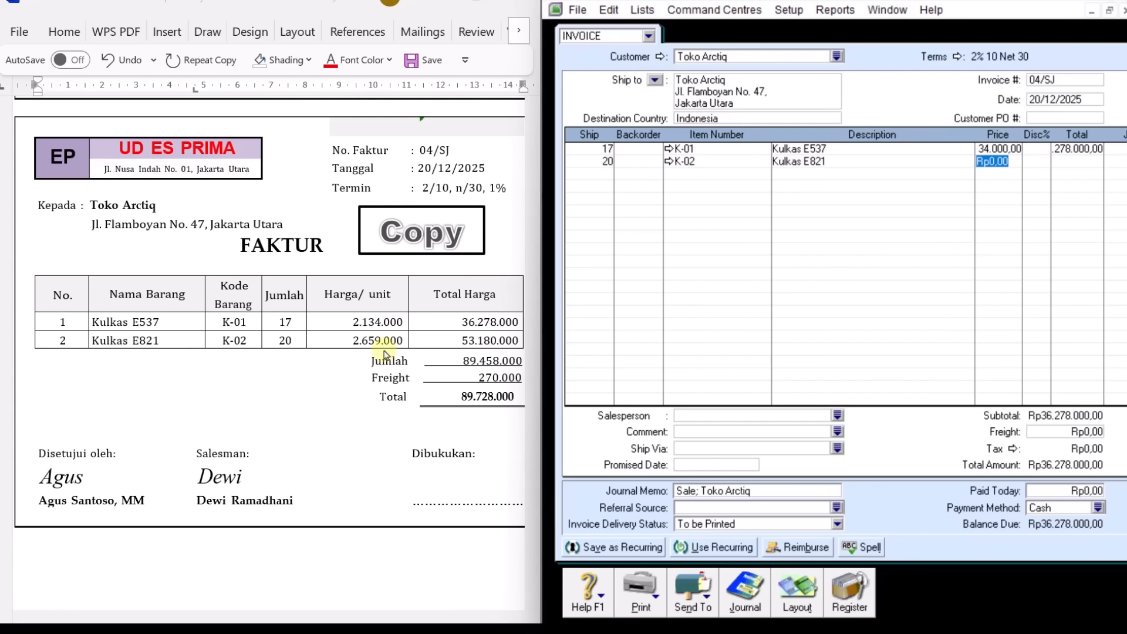
type("2659000")
key("Tab")
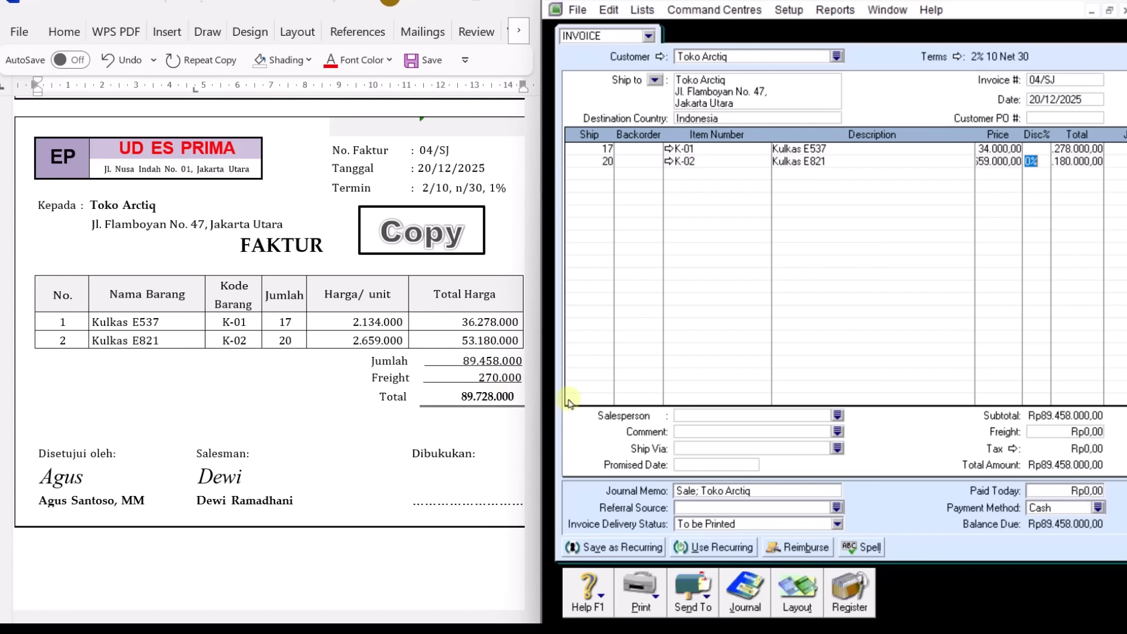
Set the freight charge on the Toko Arctiq invoice to 270.000.
left_click(1073, 434)
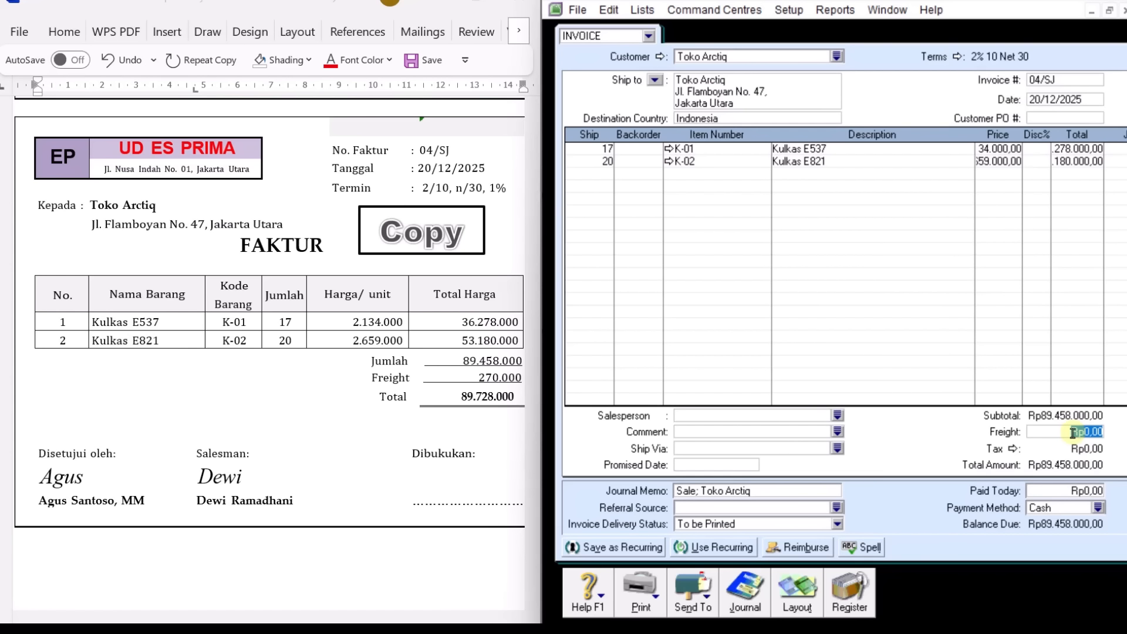
type("270.00")
key("Tab")
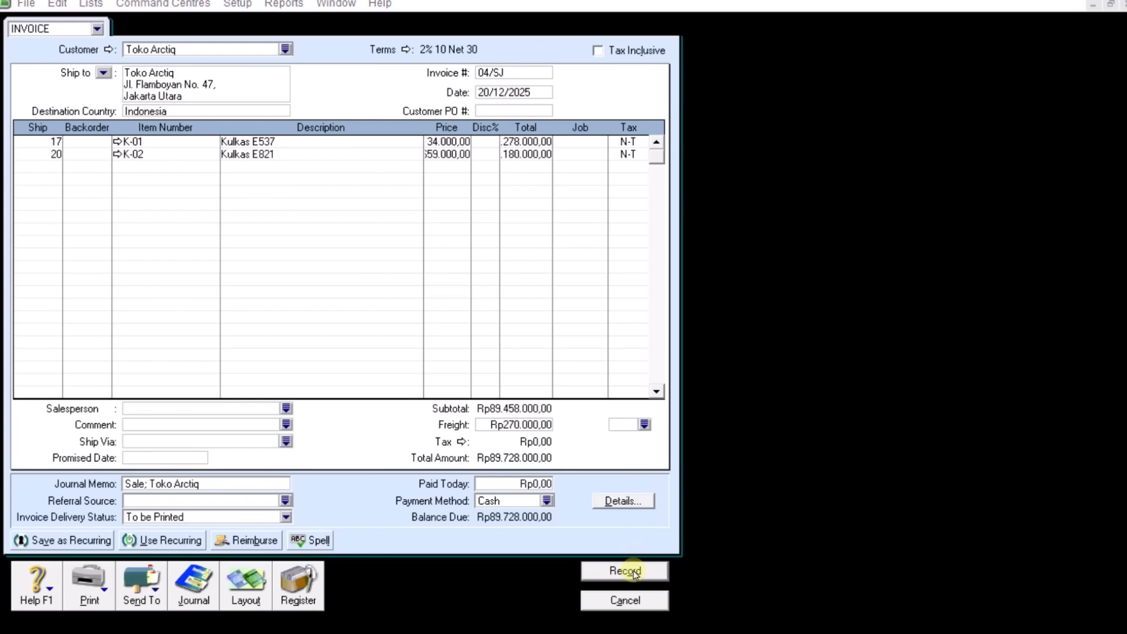
Record the Toko Arctiq invoice, ignoring all spelling flags for Kulkas, and close the sales entry window.
left_click(634, 573)
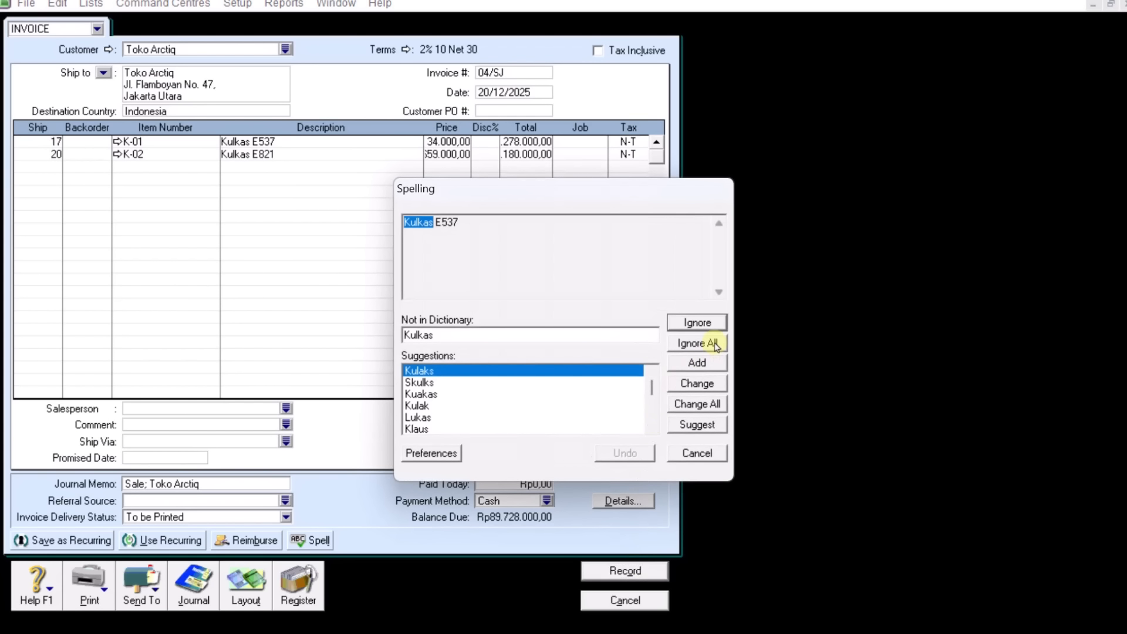
left_click(715, 343)
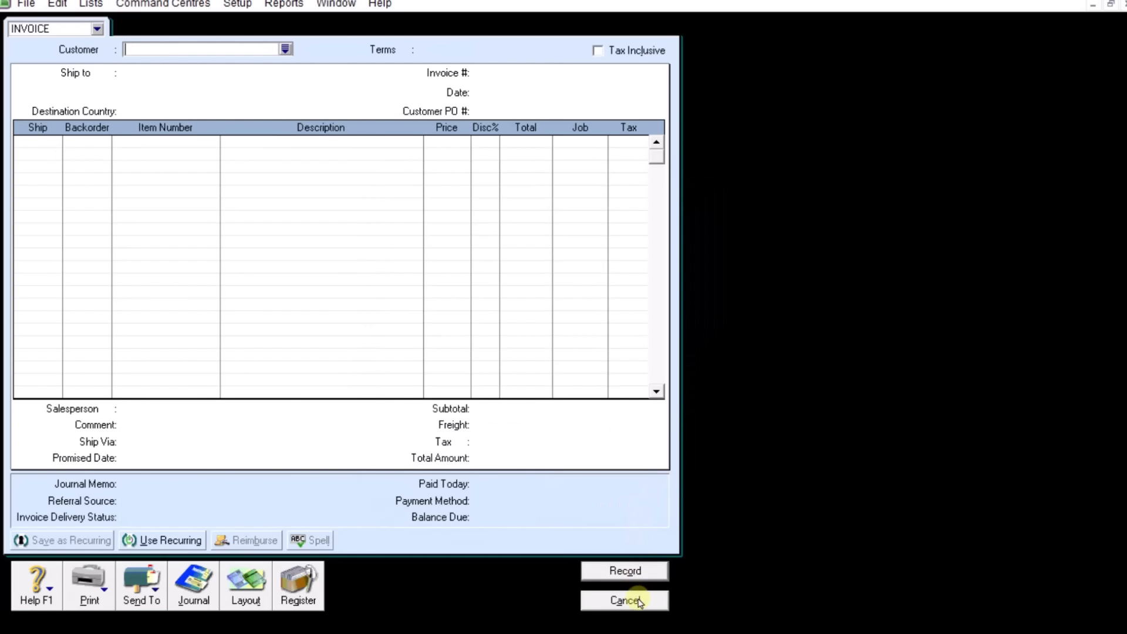
left_click(639, 602)
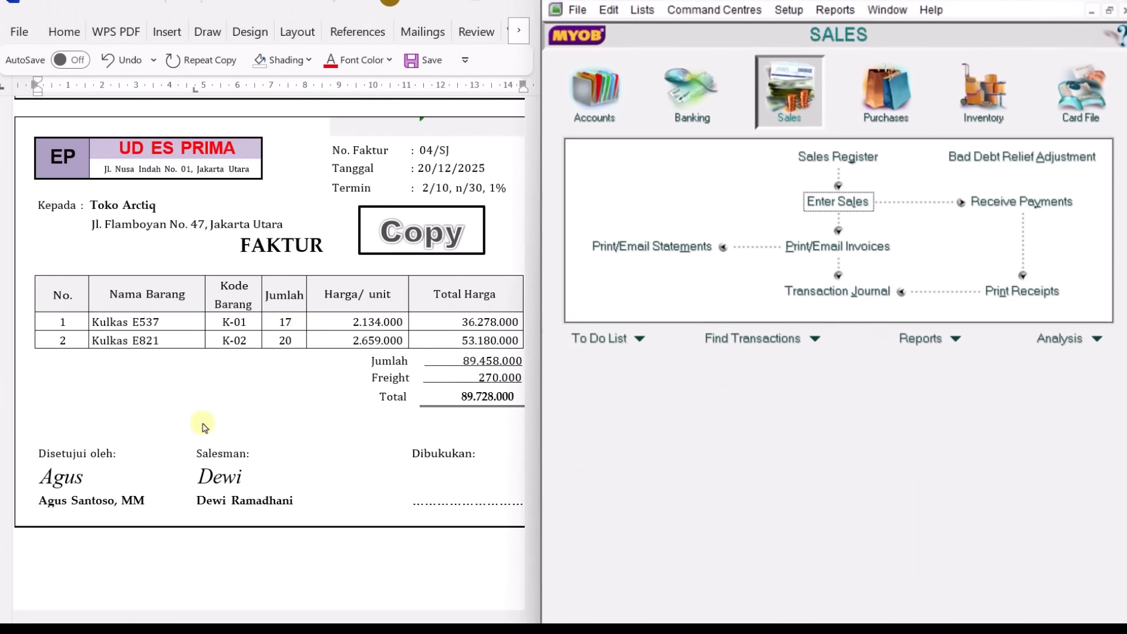
Start a new customer payment receipt for Toko Coolify from cash receipt document 03/BKM.
scroll(275, 388, "down", 4)
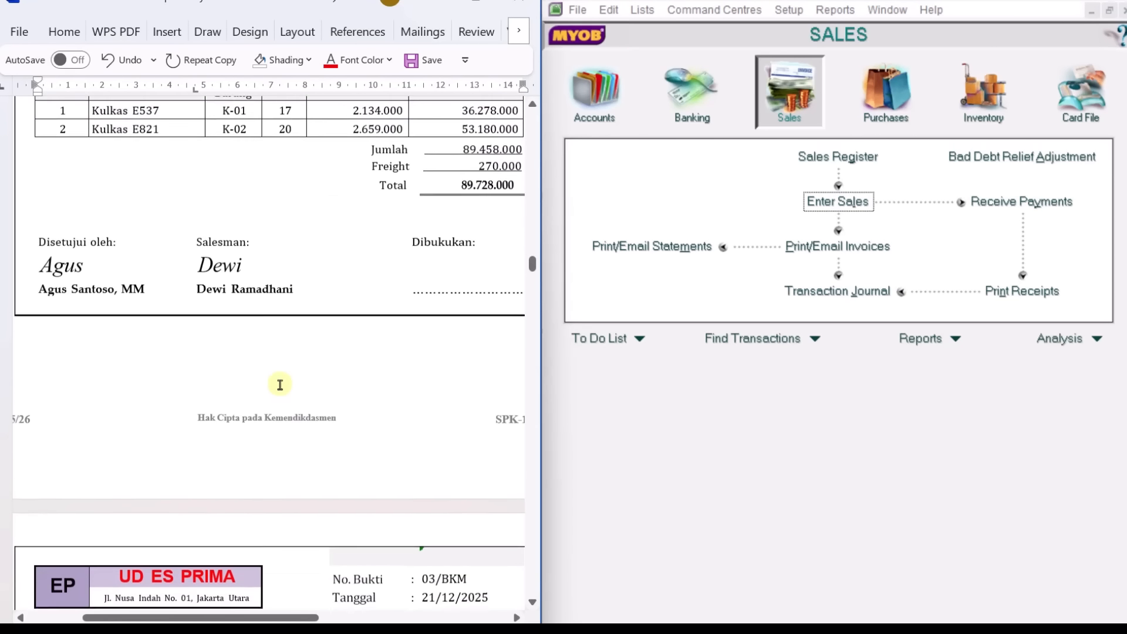
scroll(280, 385, "down", 6)
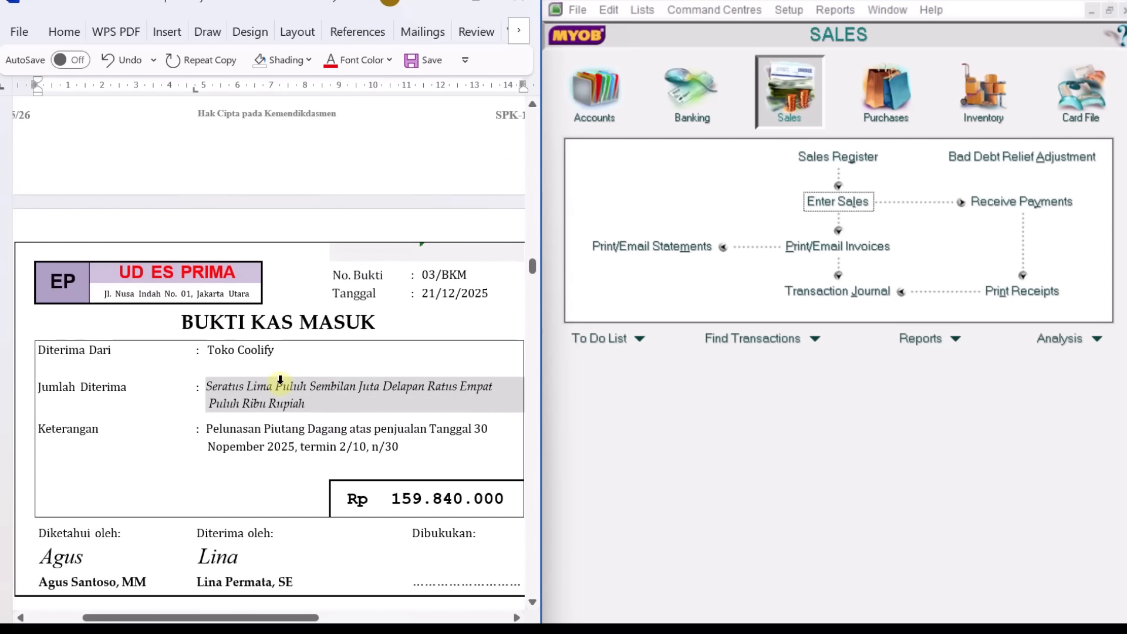
scroll(284, 384, "down", 1)
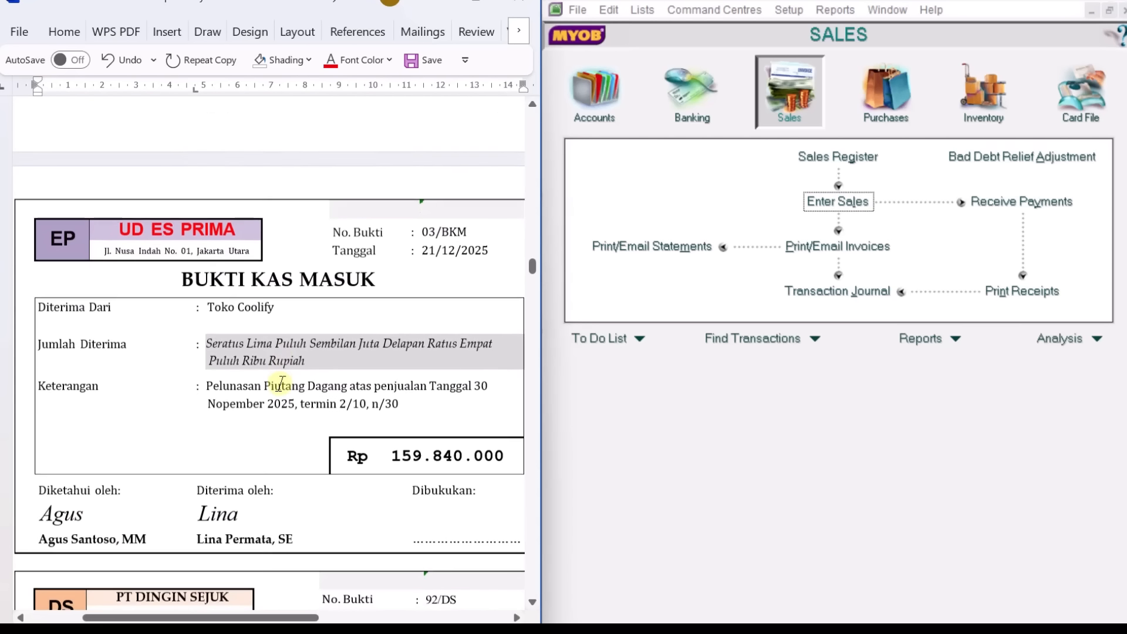
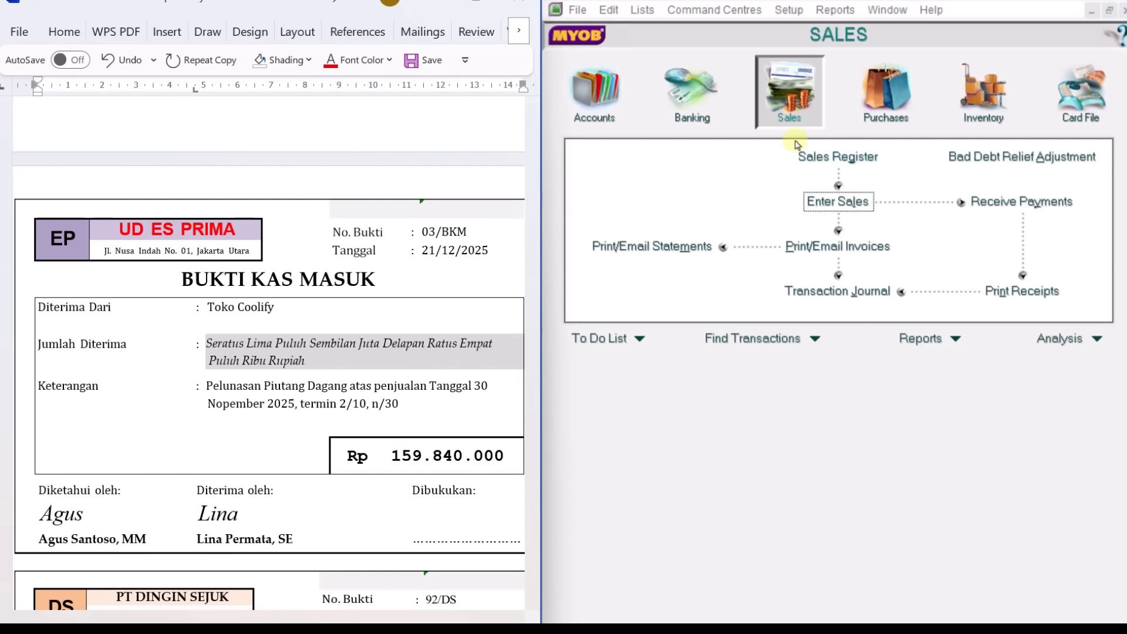
left_click(996, 208)
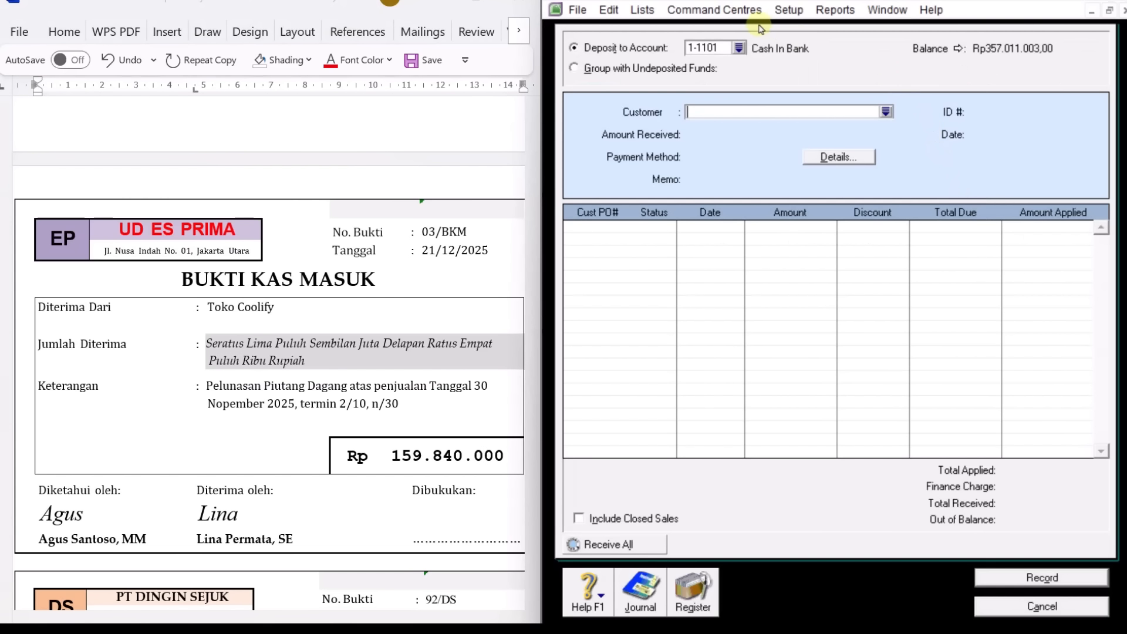
left_click(886, 113)
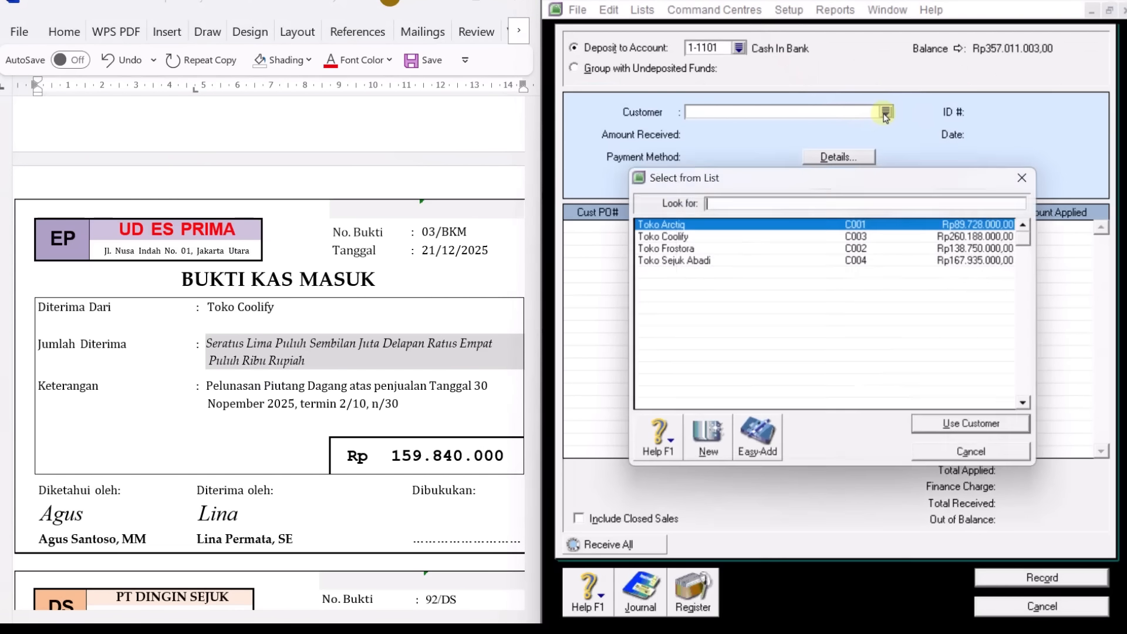
left_click(748, 236)
left_click(1022, 434)
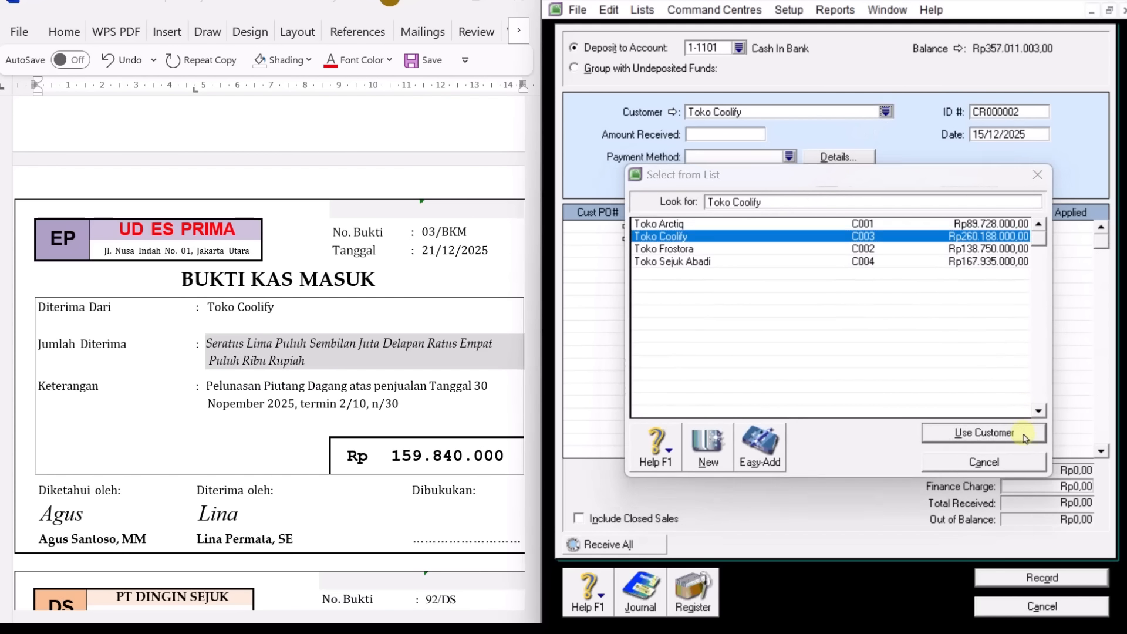
Set the receipt's ID to 03/BKM, its date to 21/12/2025 and the amount received to 159.840.000.
left_click(1025, 112)
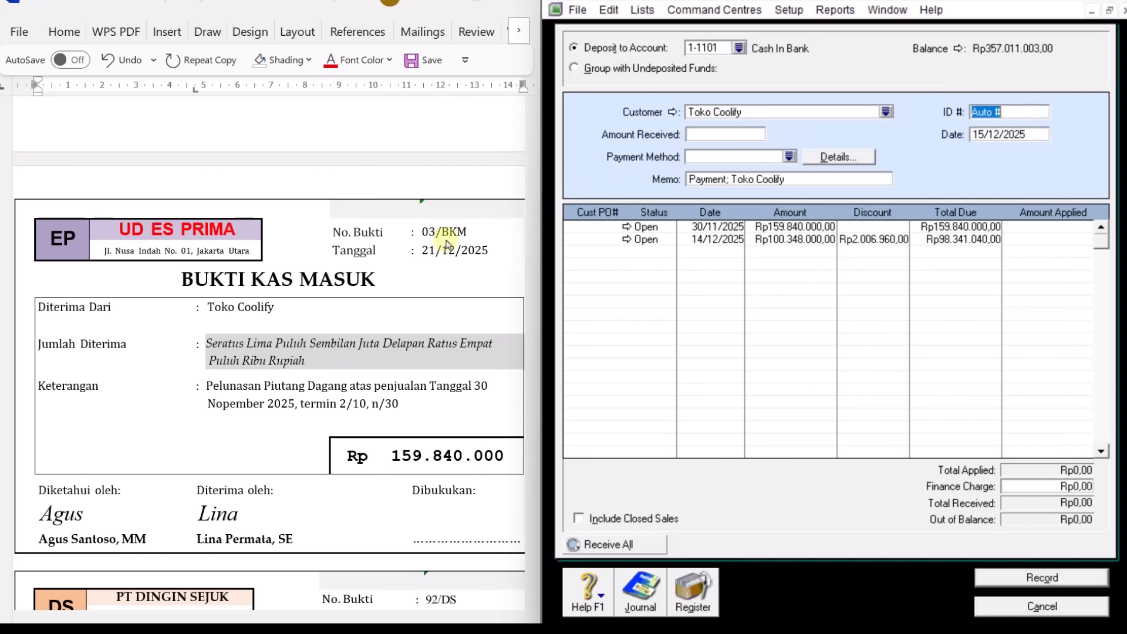
type("03/BKM")
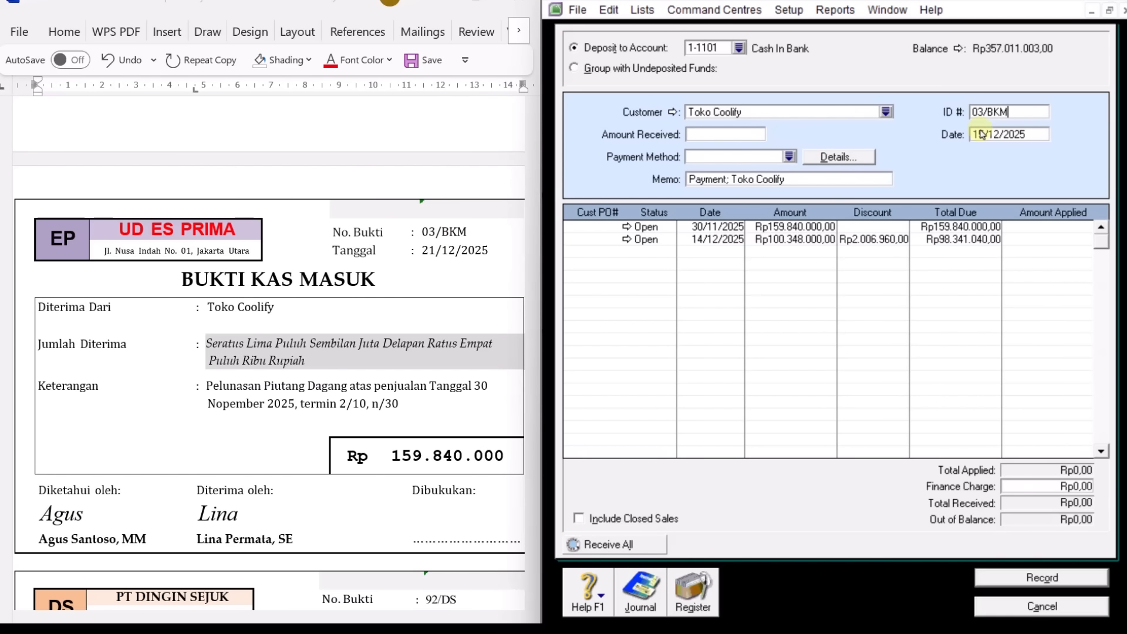
key("Tab")
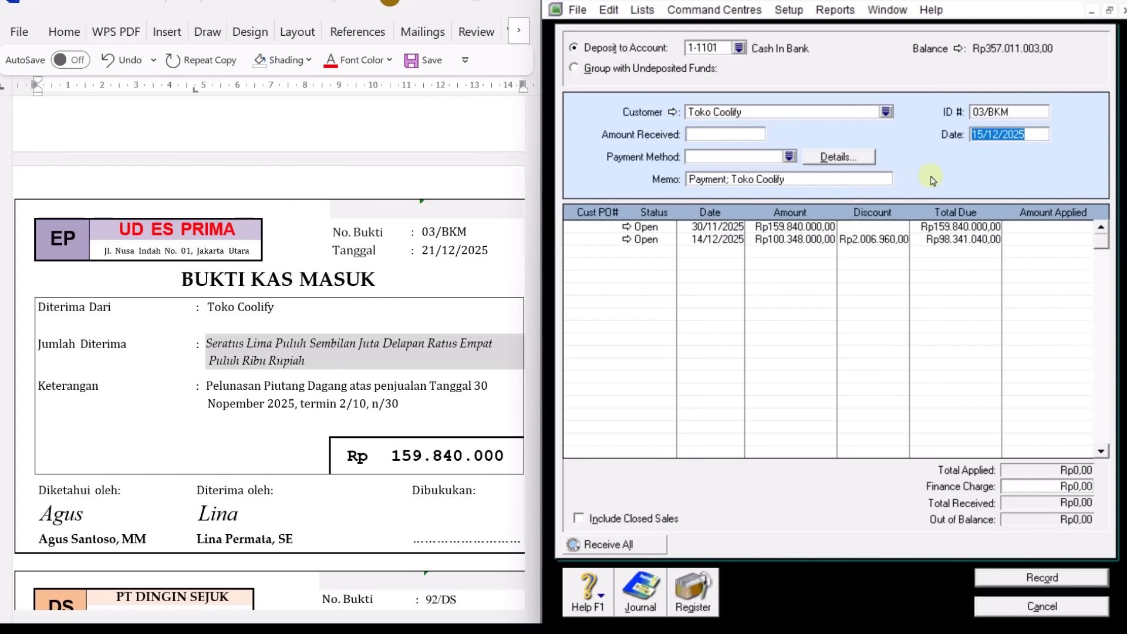
type("21")
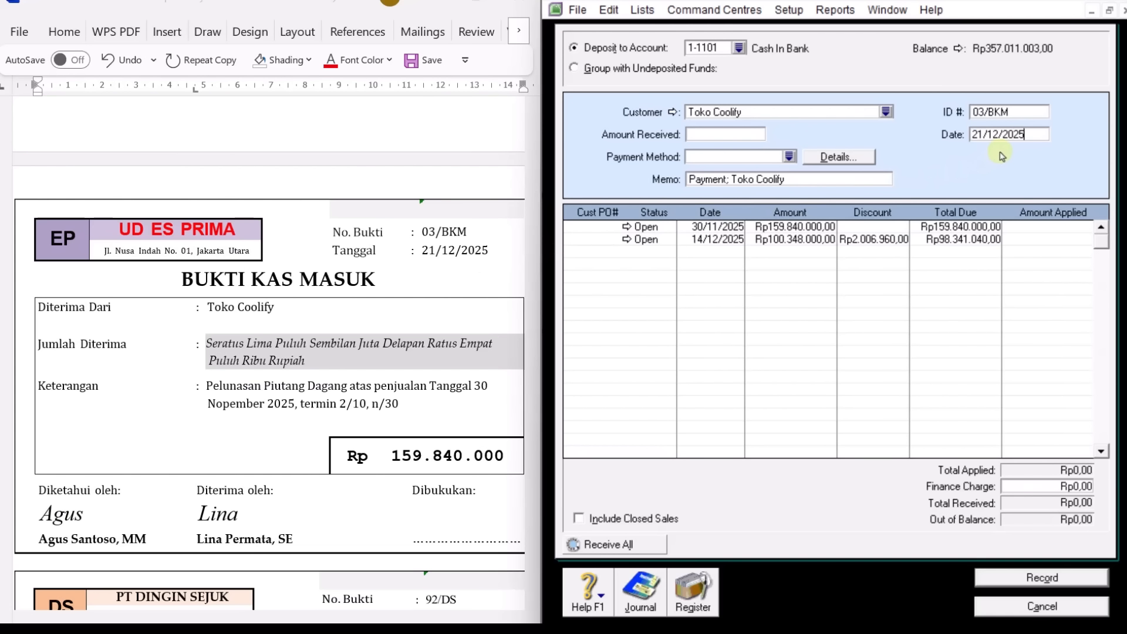
type("/12/2025")
left_click(732, 134)
key("BackSpace")
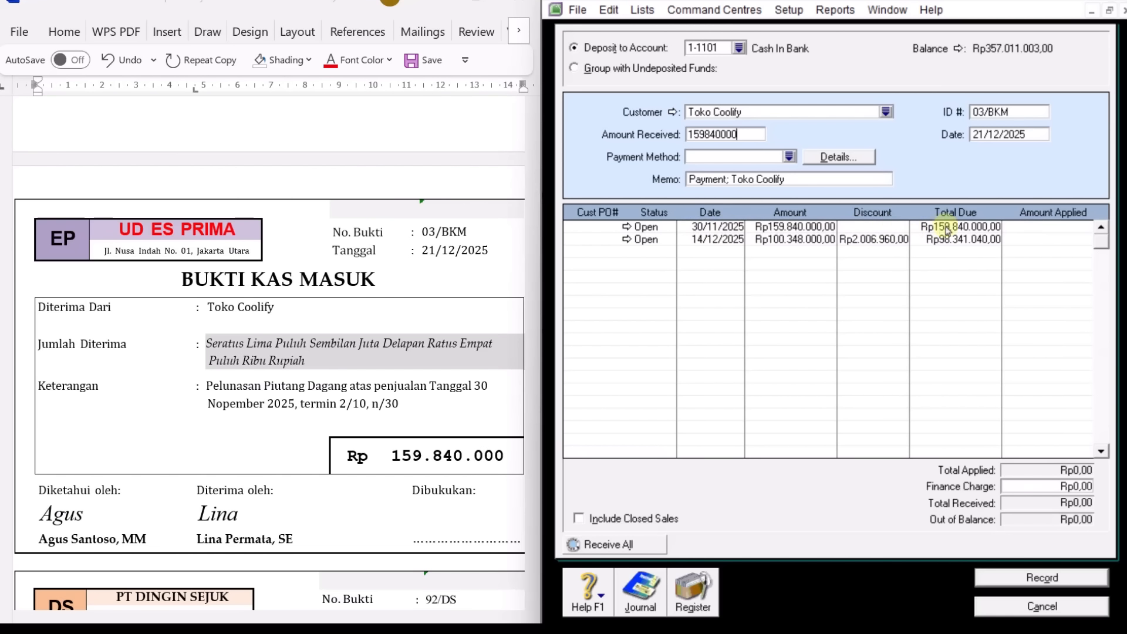
Apply the full 159.840.000 to the open 30/11/2025 sale, record the receipt and close the Receive Payments window.
left_click(1051, 226)
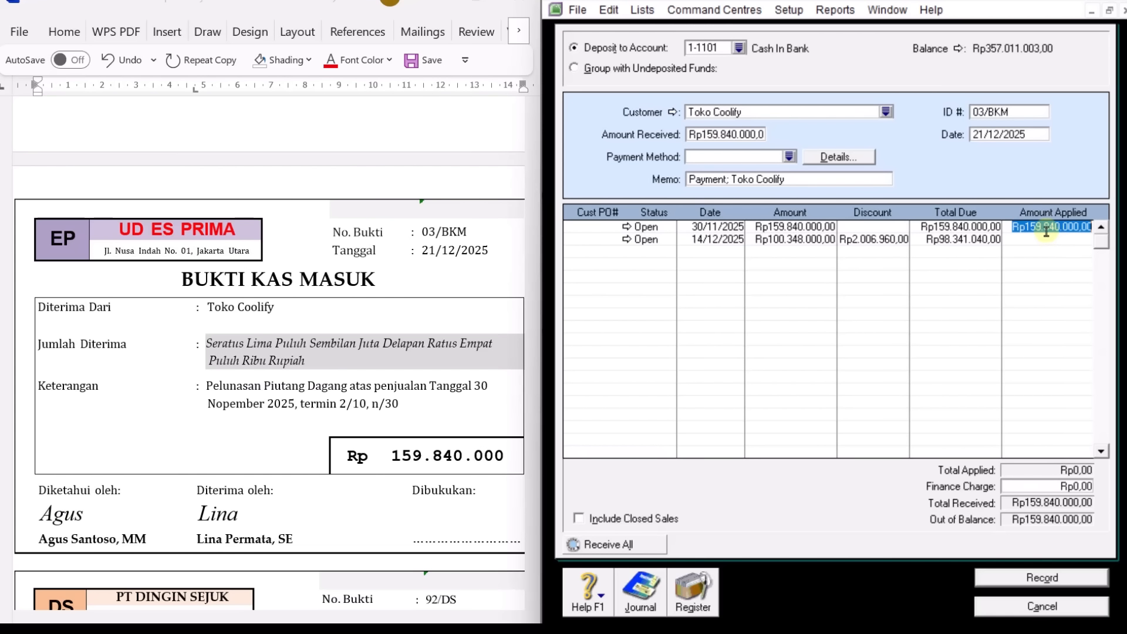
key("Tab")
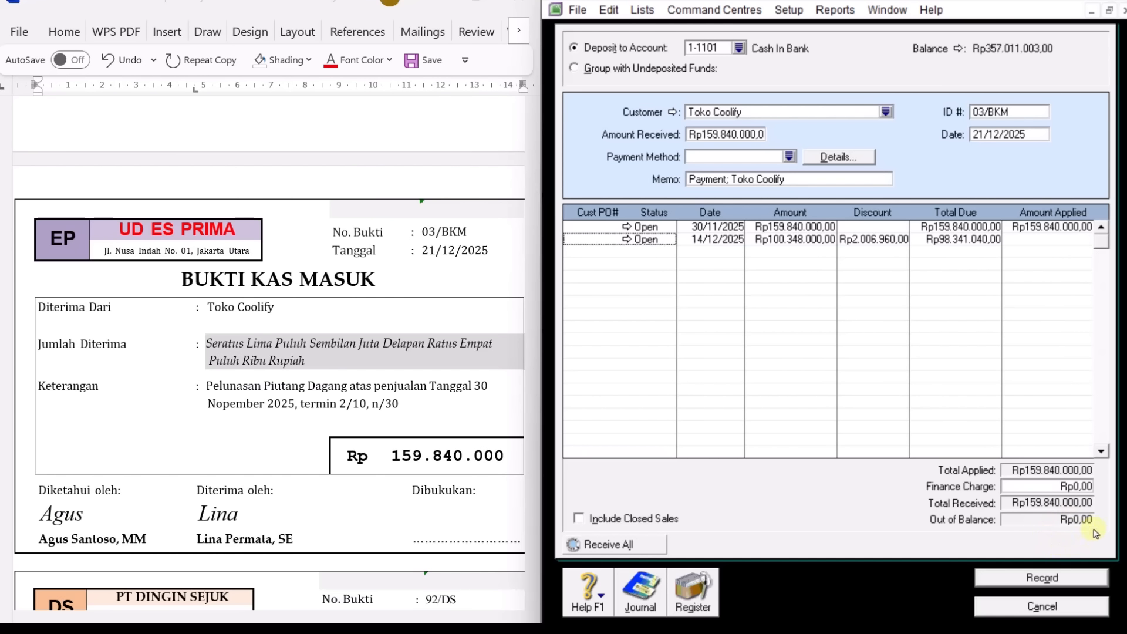
left_click(1067, 578)
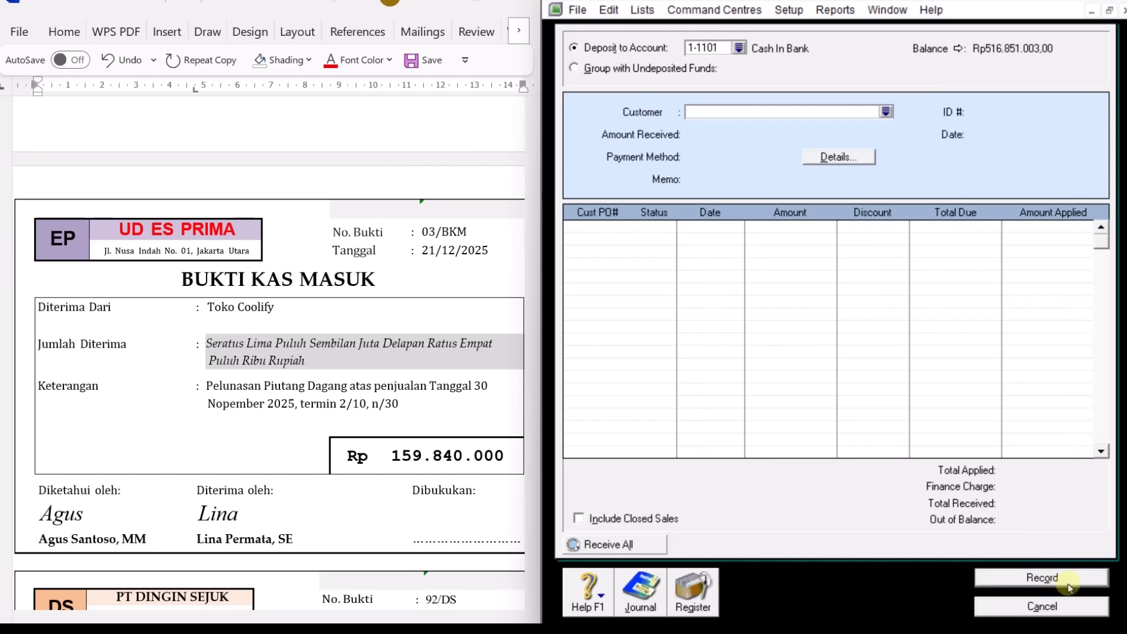
left_click(1078, 609)
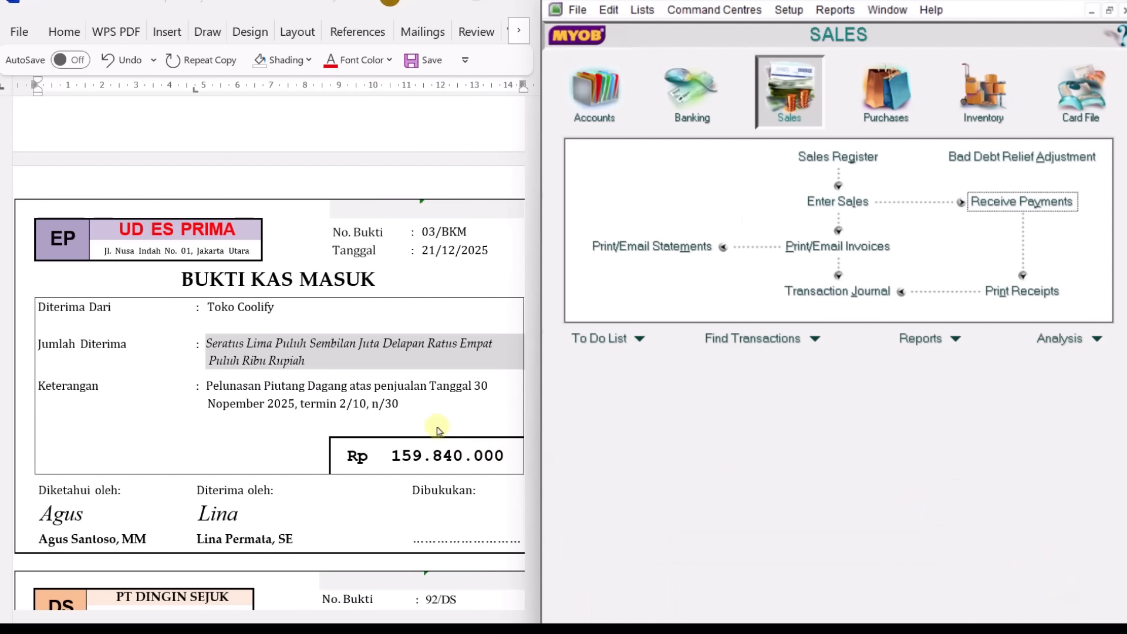
Start a new purchase bill for supplier PT Dingin Sejuk from purchase document 92/DS.
scroll(432, 421, "down", 1)
scroll(433, 420, "down", 2)
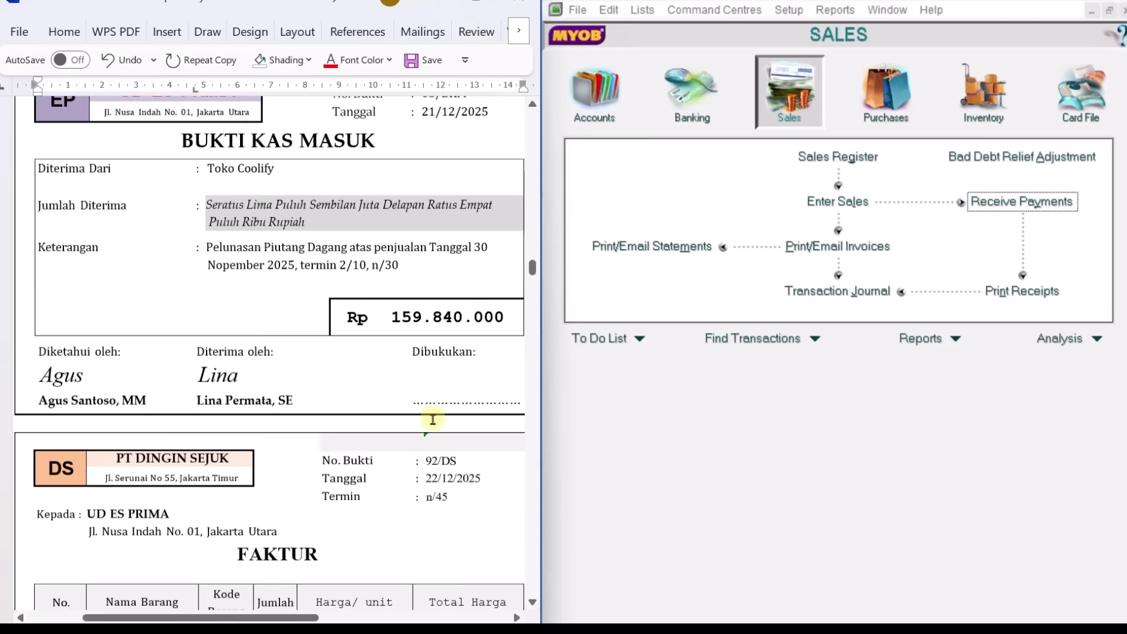
scroll(432, 420, "down", 2)
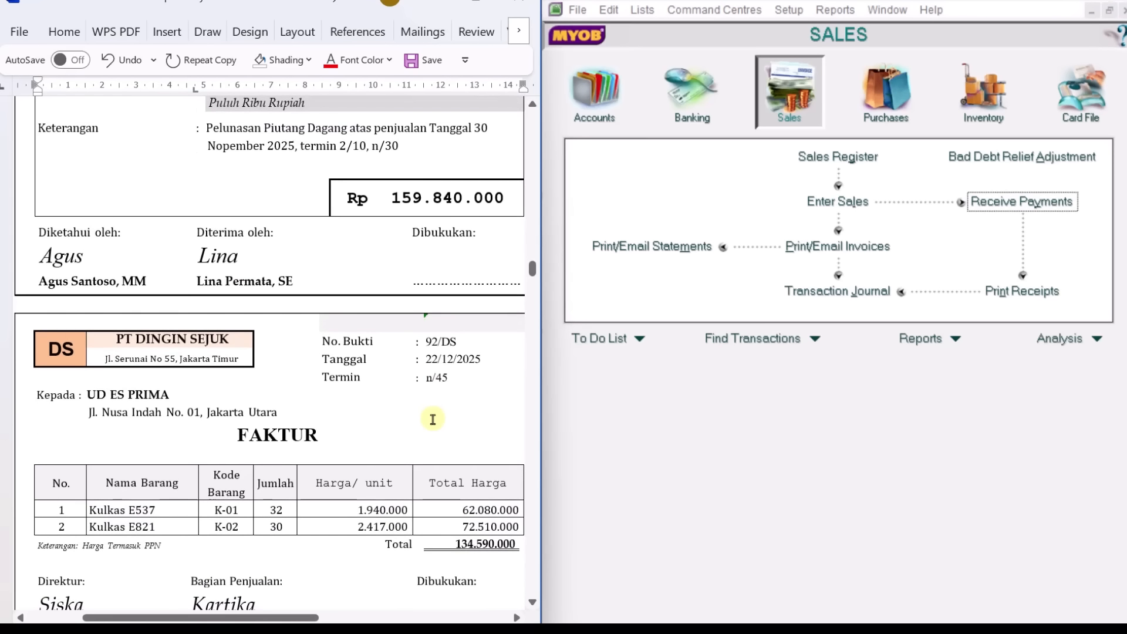
scroll(432, 420, "down", 1)
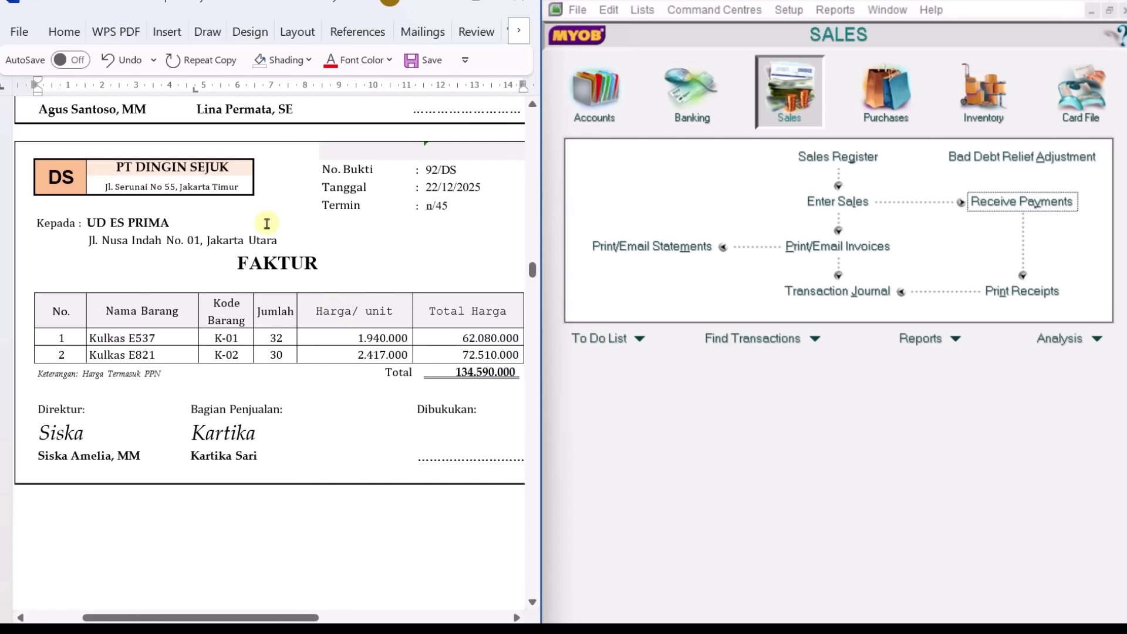
left_click(902, 93)
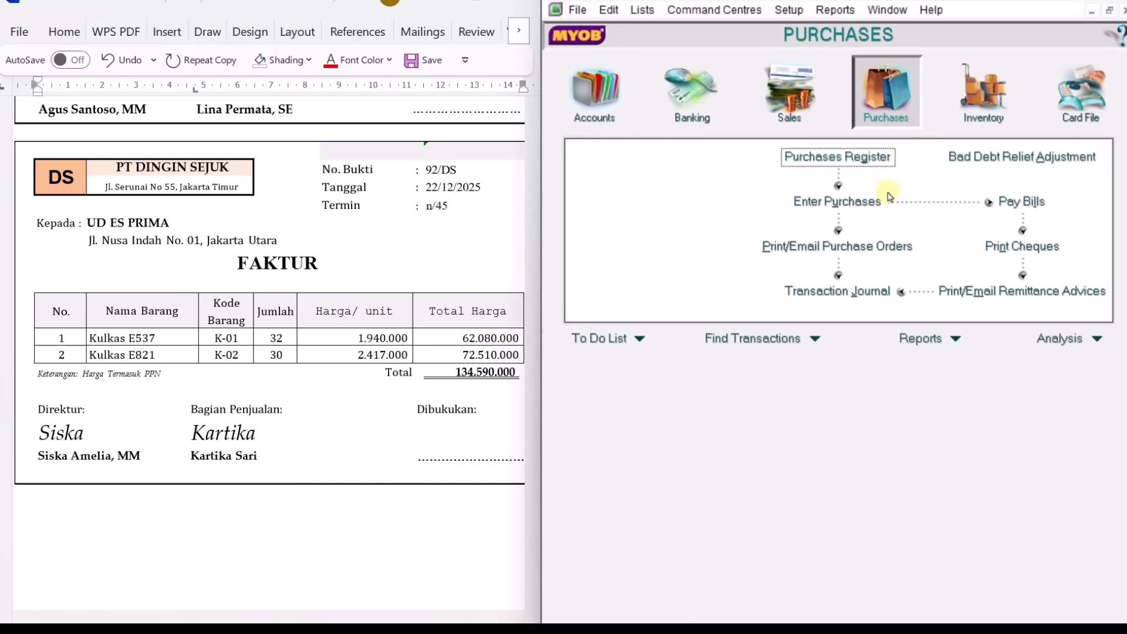
left_click(862, 207)
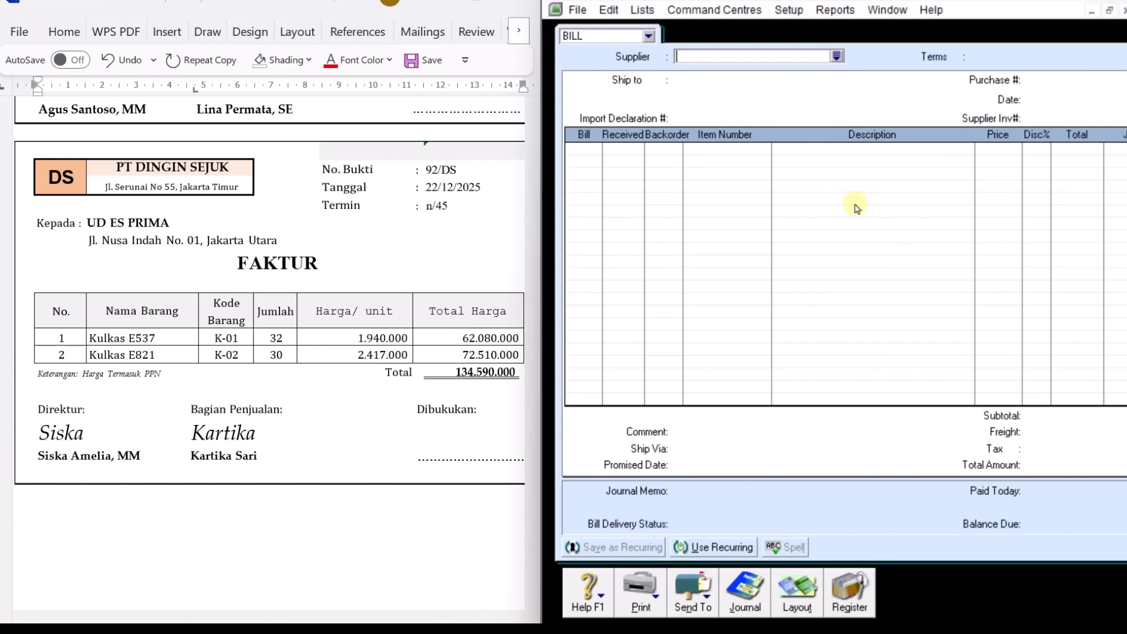
left_click(837, 56)
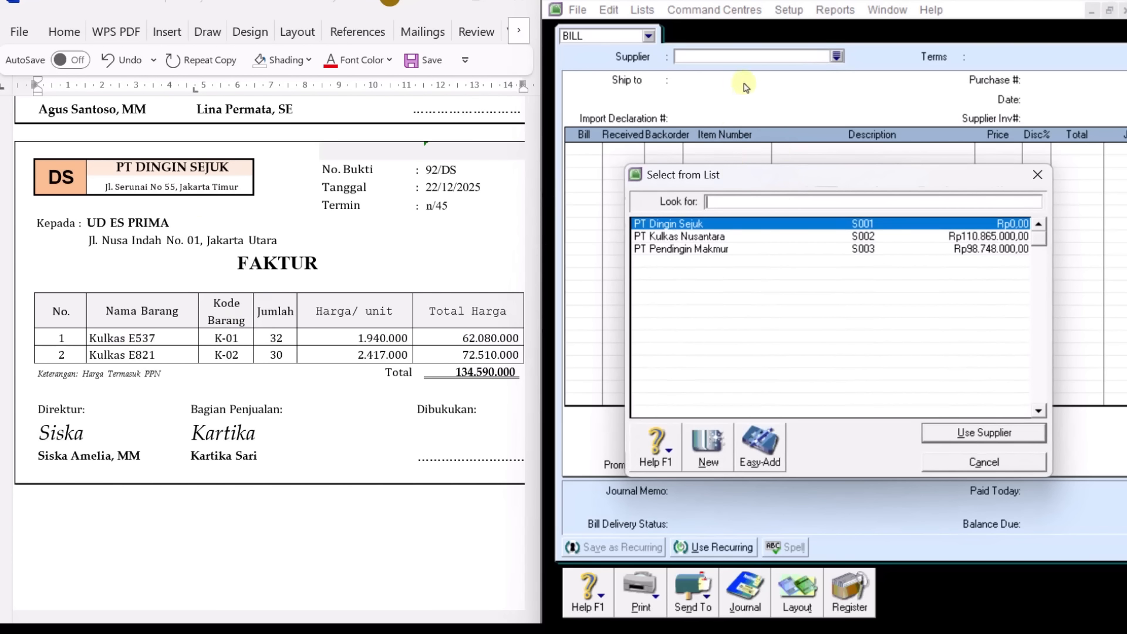
left_click(711, 224)
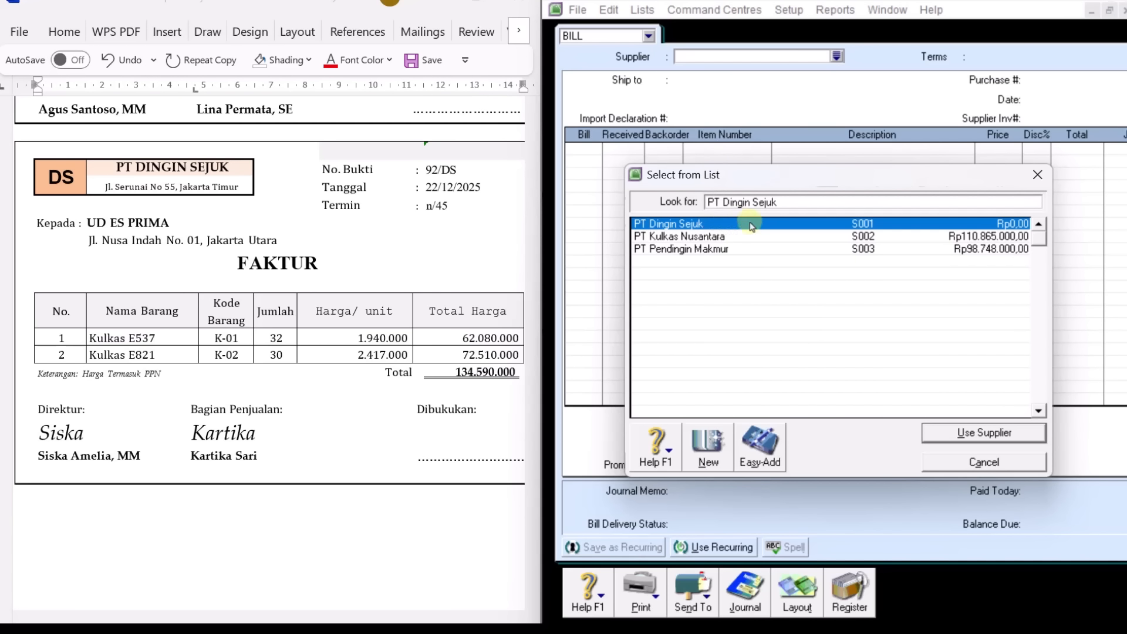
left_click(993, 432)
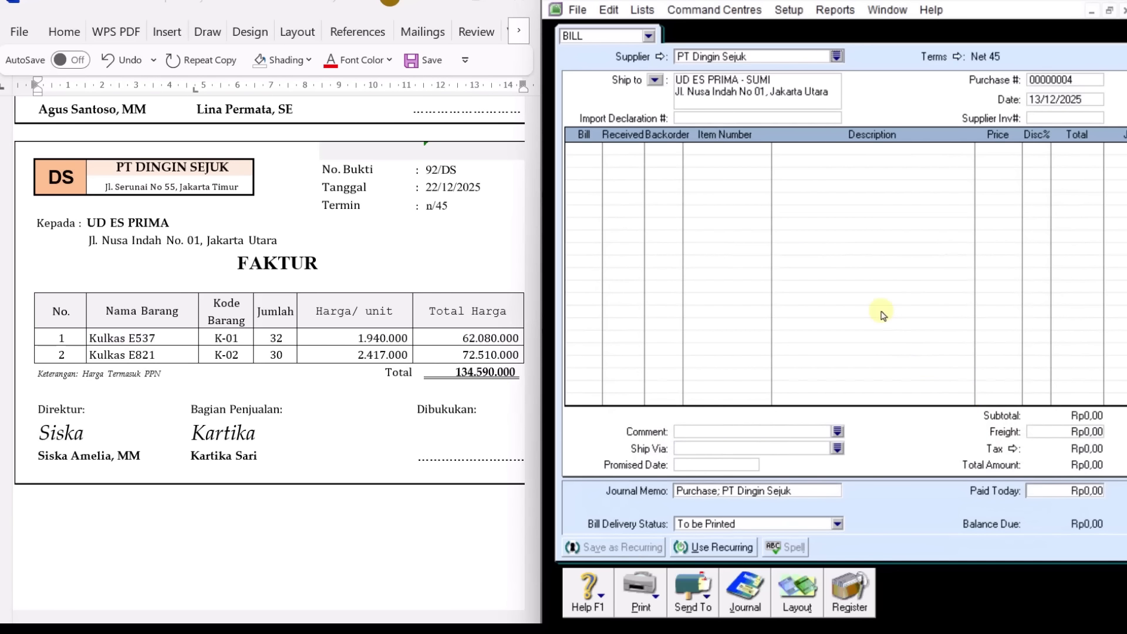
Set the bill's purchase number to 92/DS and its date to 22/12/2025.
left_click(1076, 80)
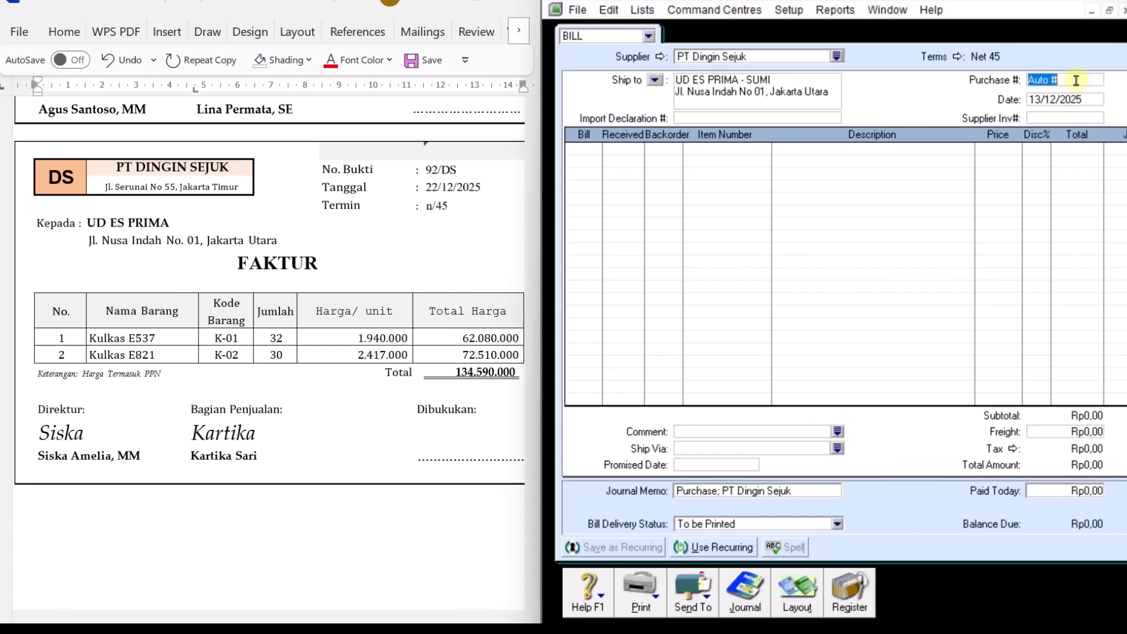
type("92/DS")
left_click(1077, 99)
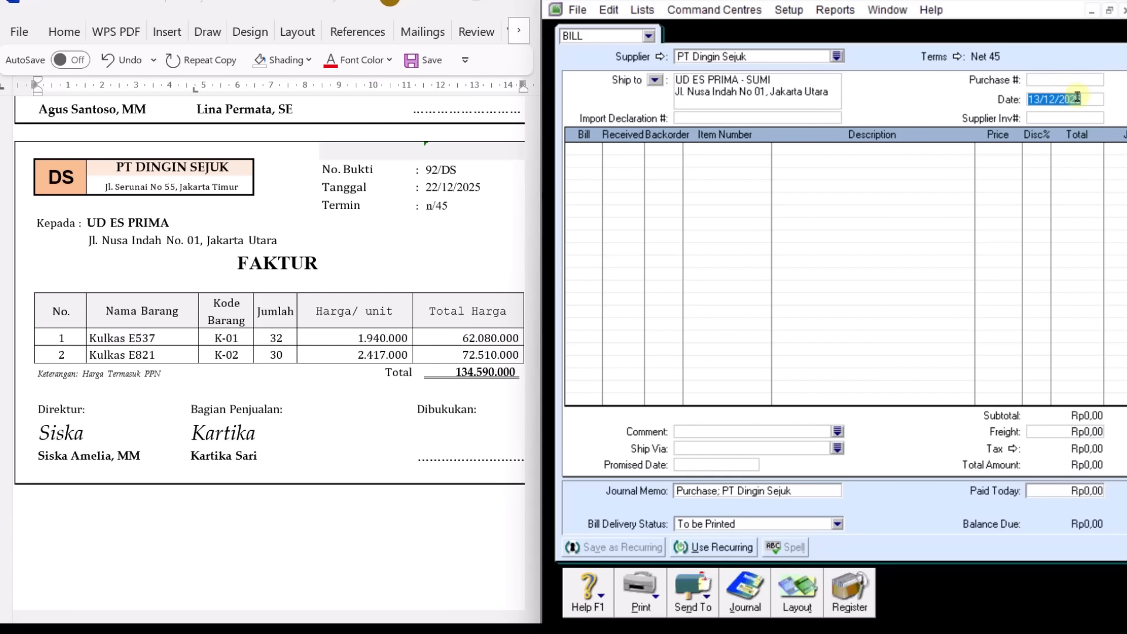
type("22")
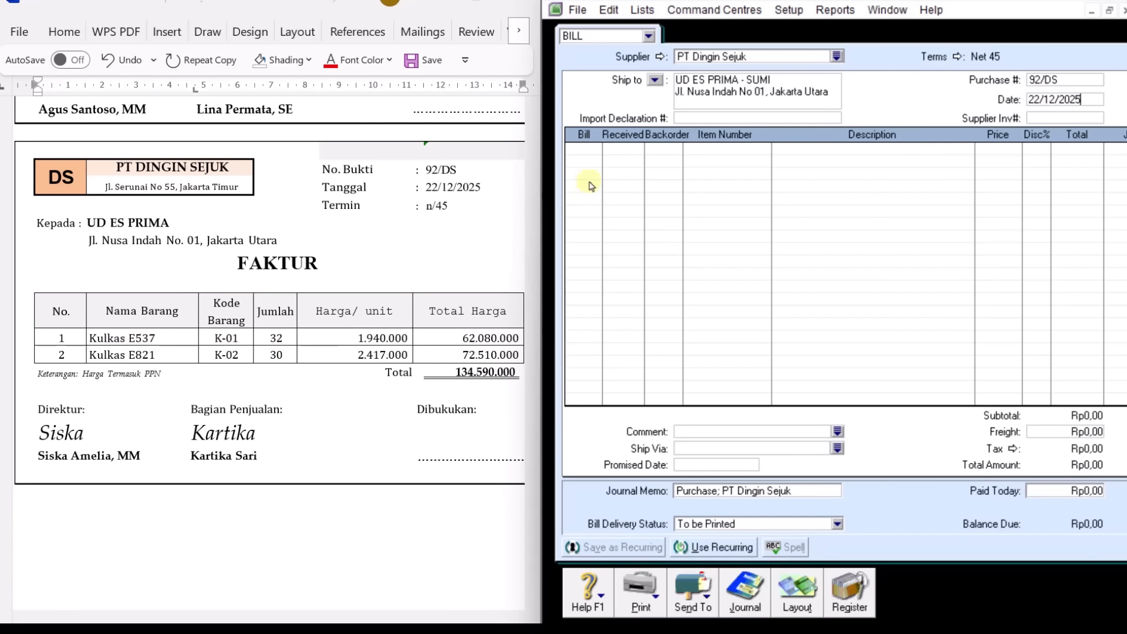
Add a line to the bill for 32 units of item K-01, Kulkas E537, at a price of 1.940.000.
left_click(592, 153)
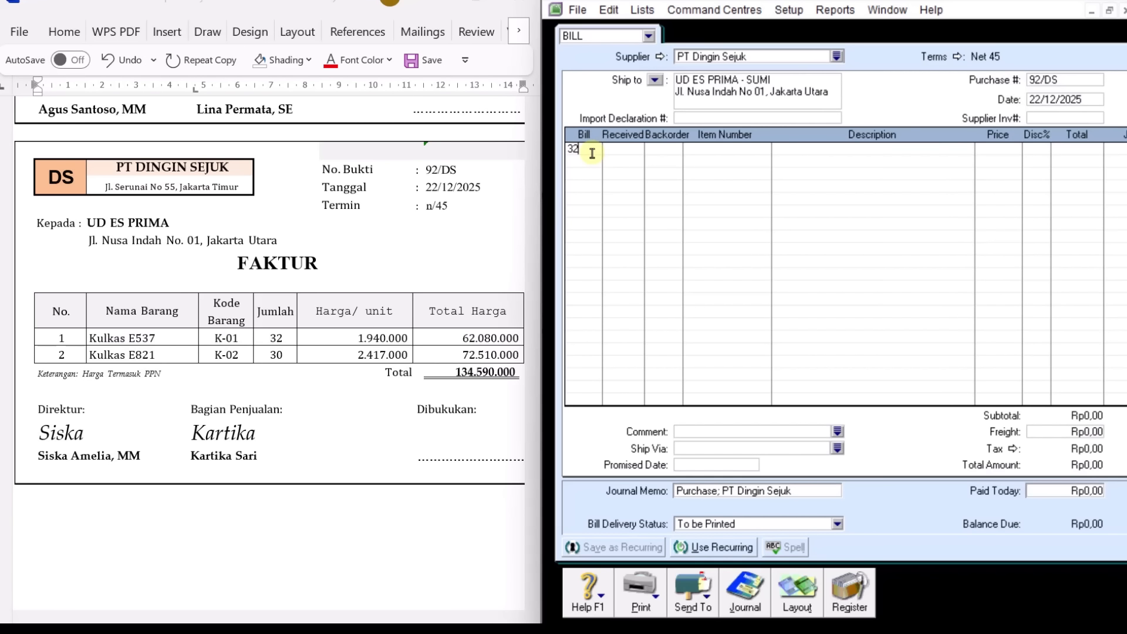
key("Tab")
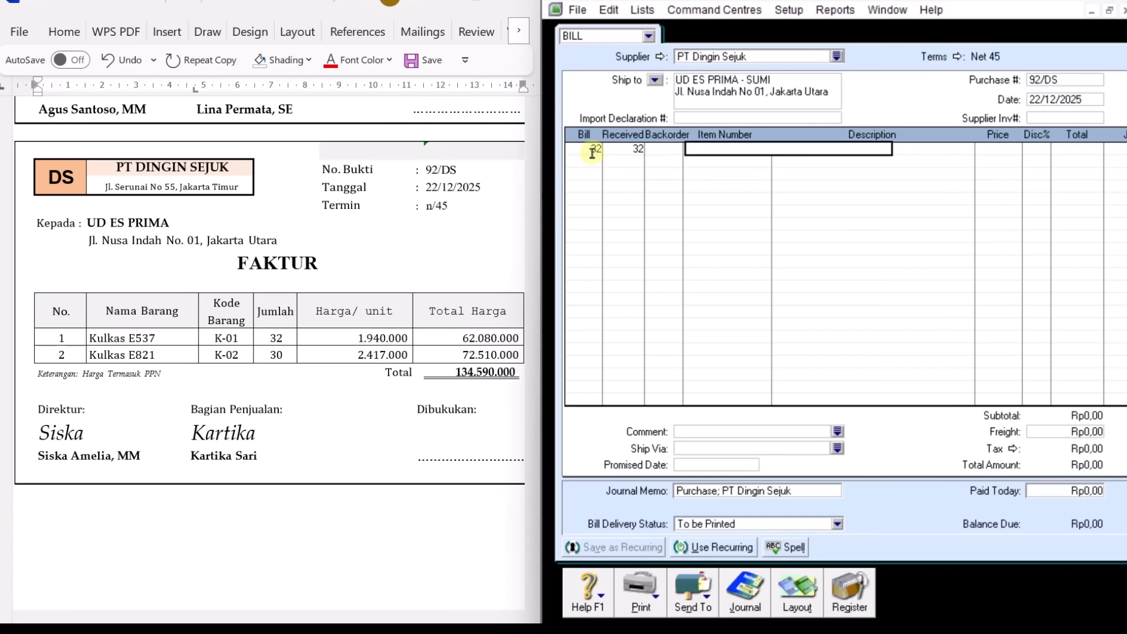
key("Tab")
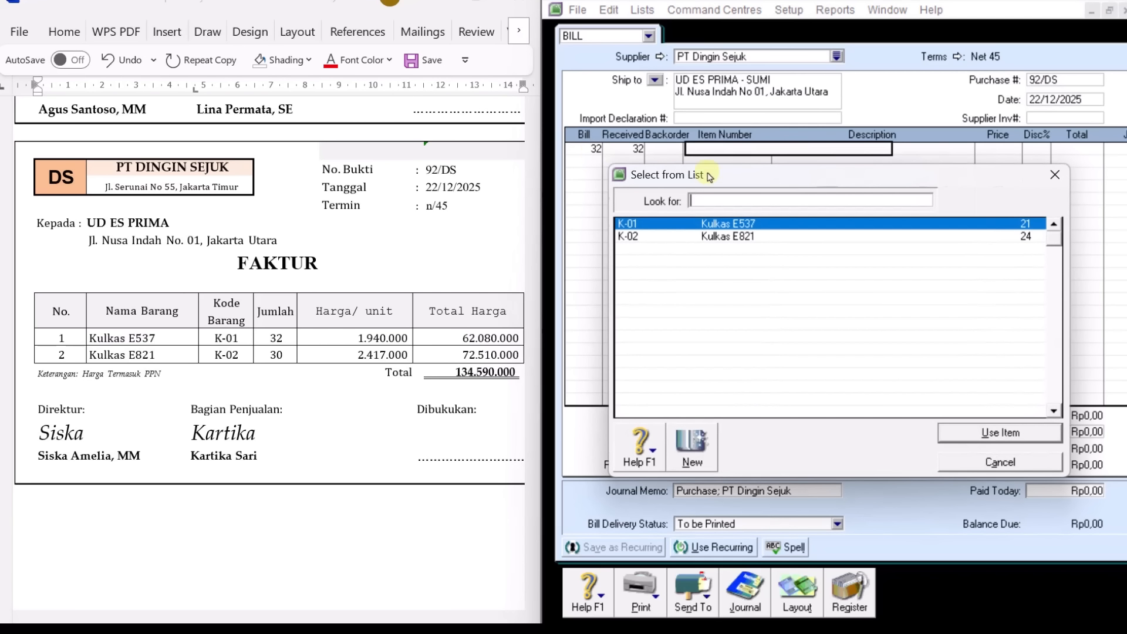
type("K-01")
left_click(1023, 437)
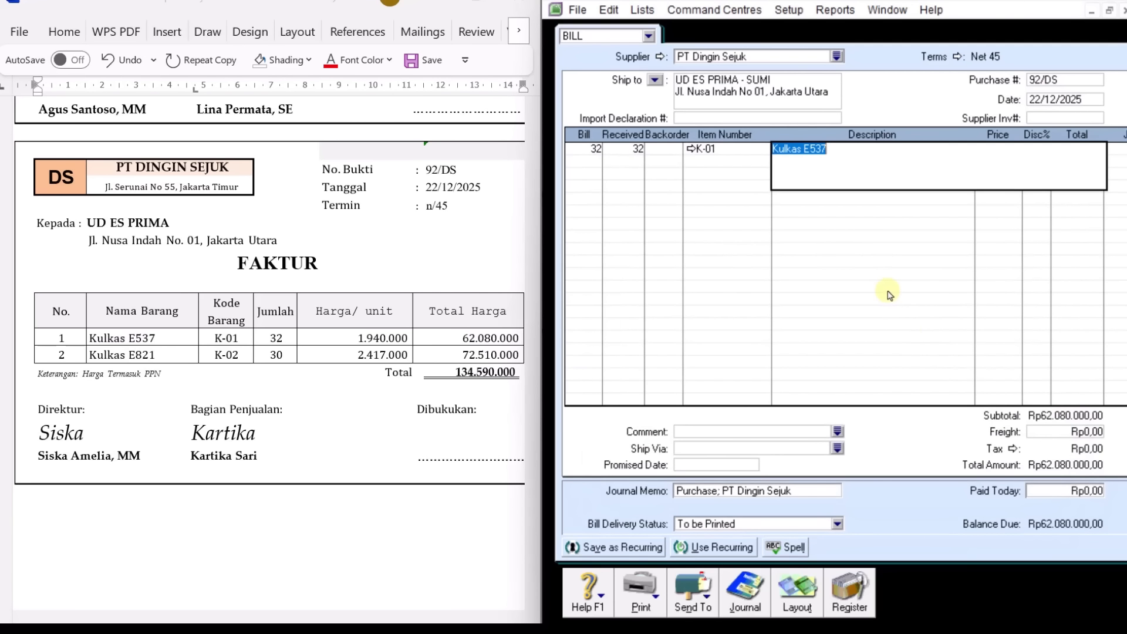
key("Tab")
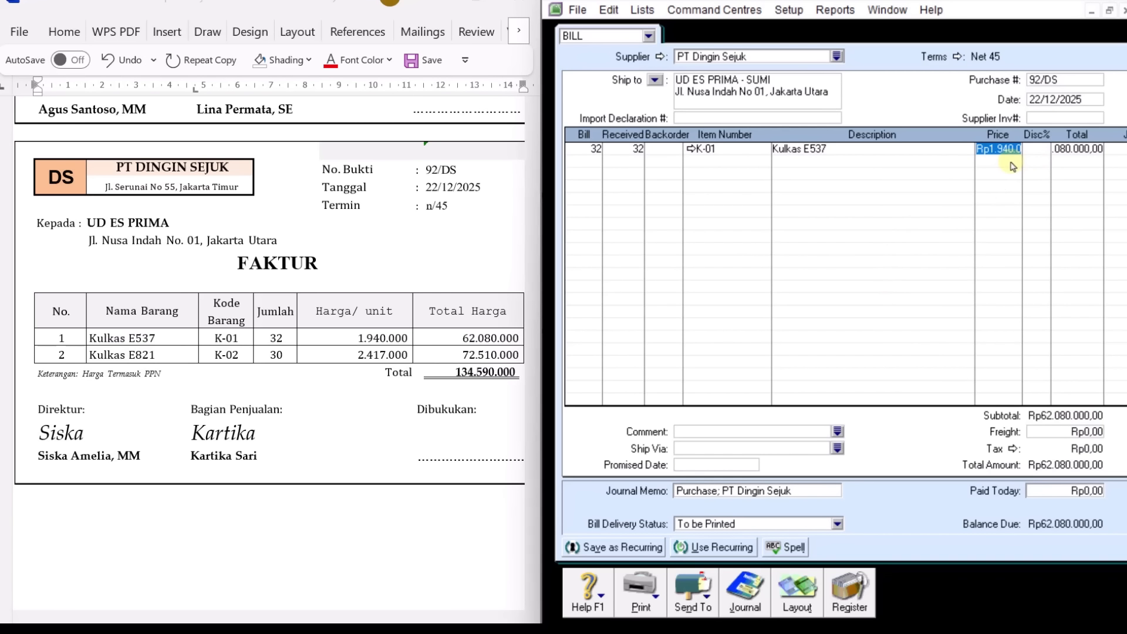
type("19400")
key("Tab")
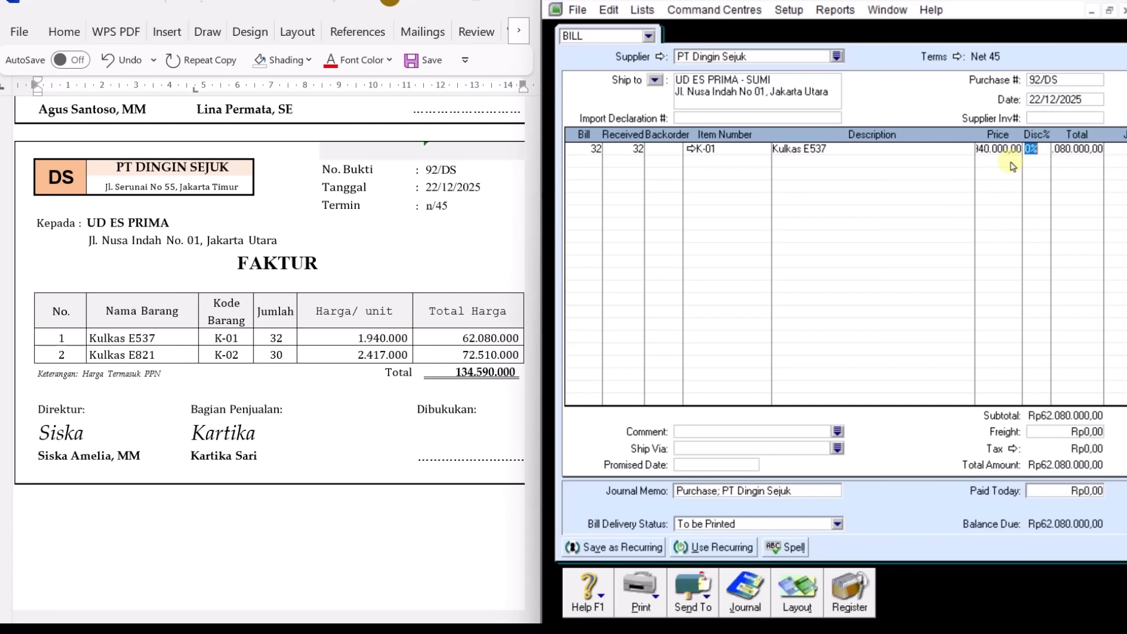
Add a second bill line for 30 units of item K-02, Kulkas E821, at a price of 2.417.000.
left_click(591, 159)
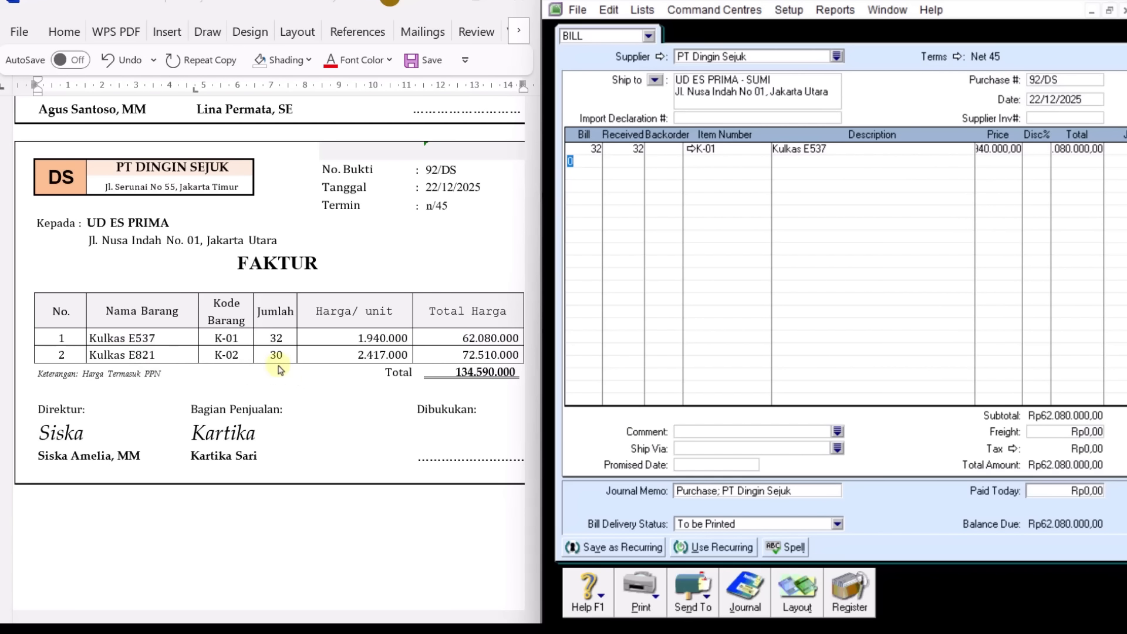
type("3")
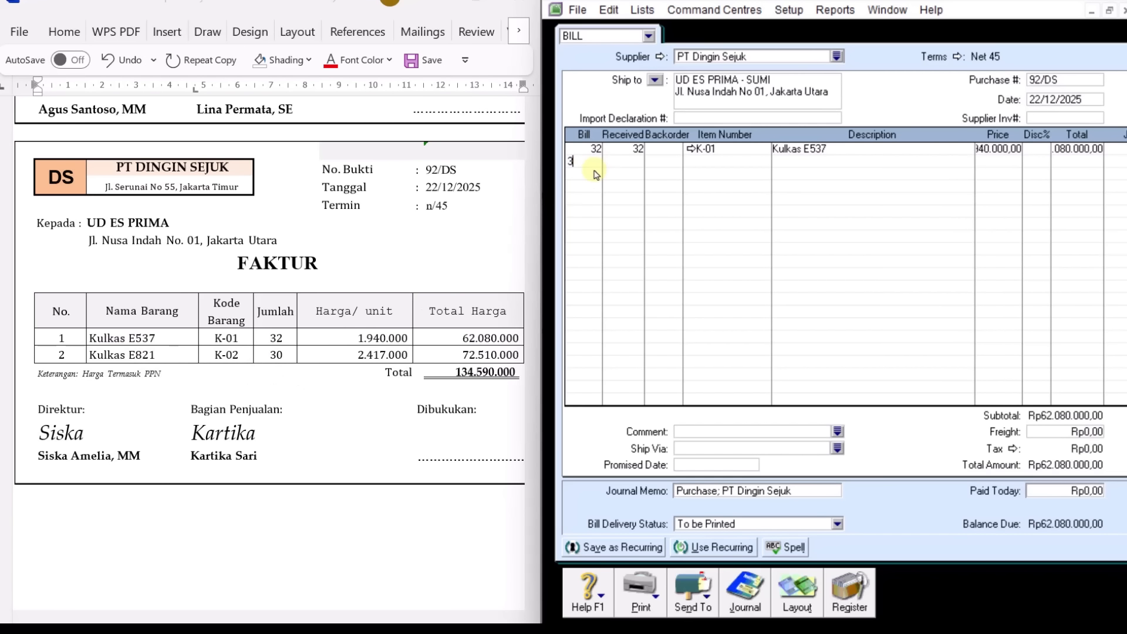
type("0")
key("Tab")
key("Tab")
key("Tab")
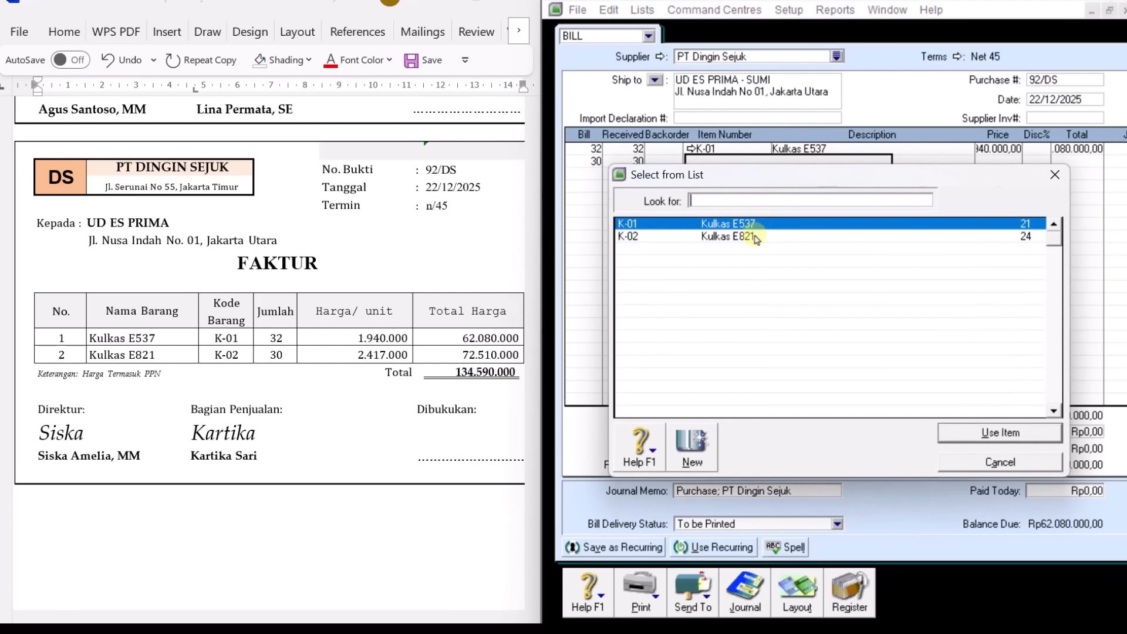
type("K-02")
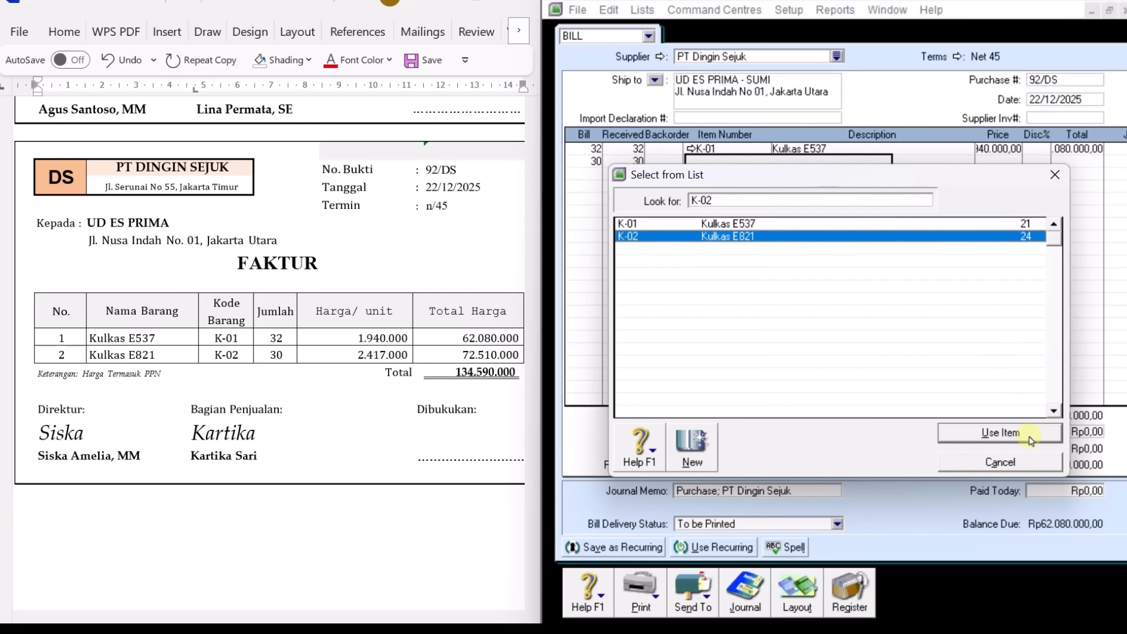
left_click(1026, 434)
key("Tab")
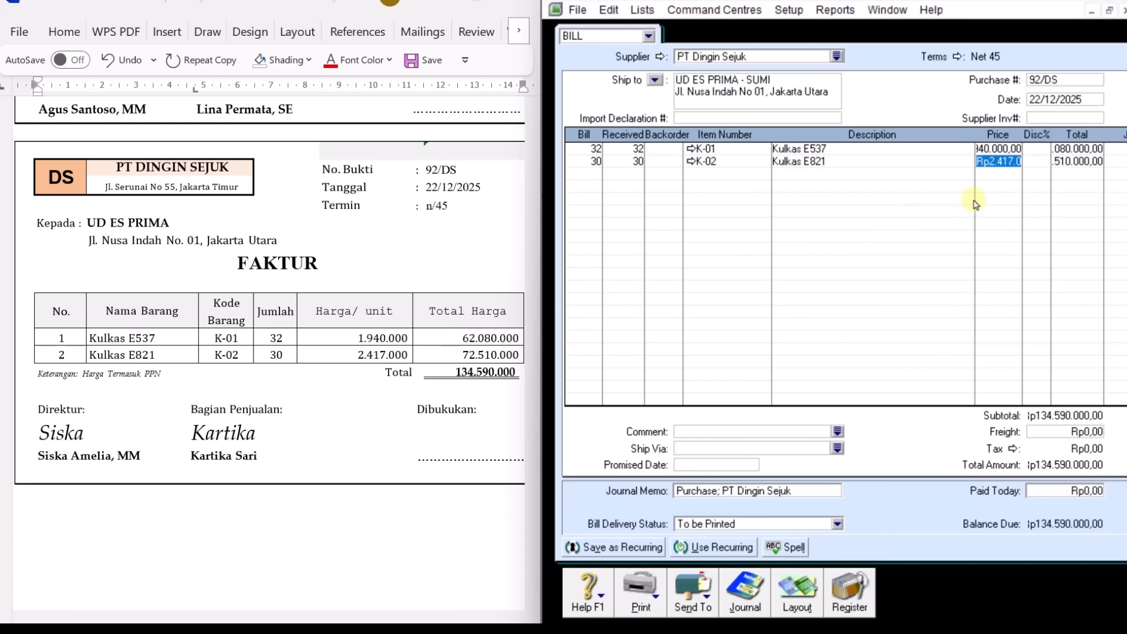
type("2")
key("Tab")
key("Tab")
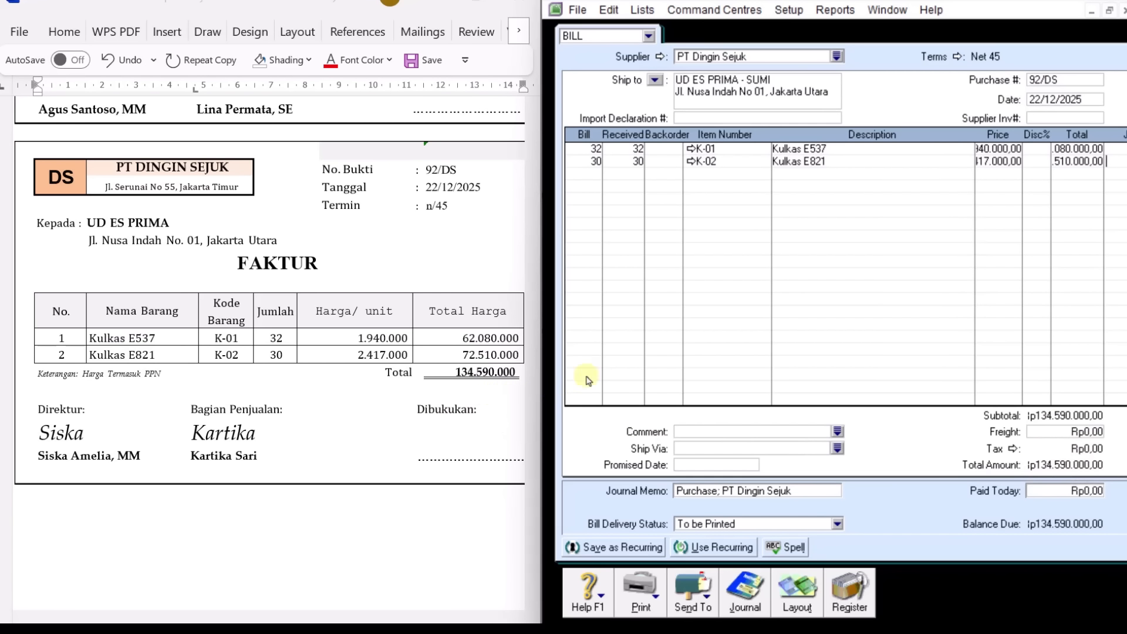
Record the purchase bill, ignoring the spelling suggestions for Kulkas, and close the purchase window.
left_click(1108, 10)
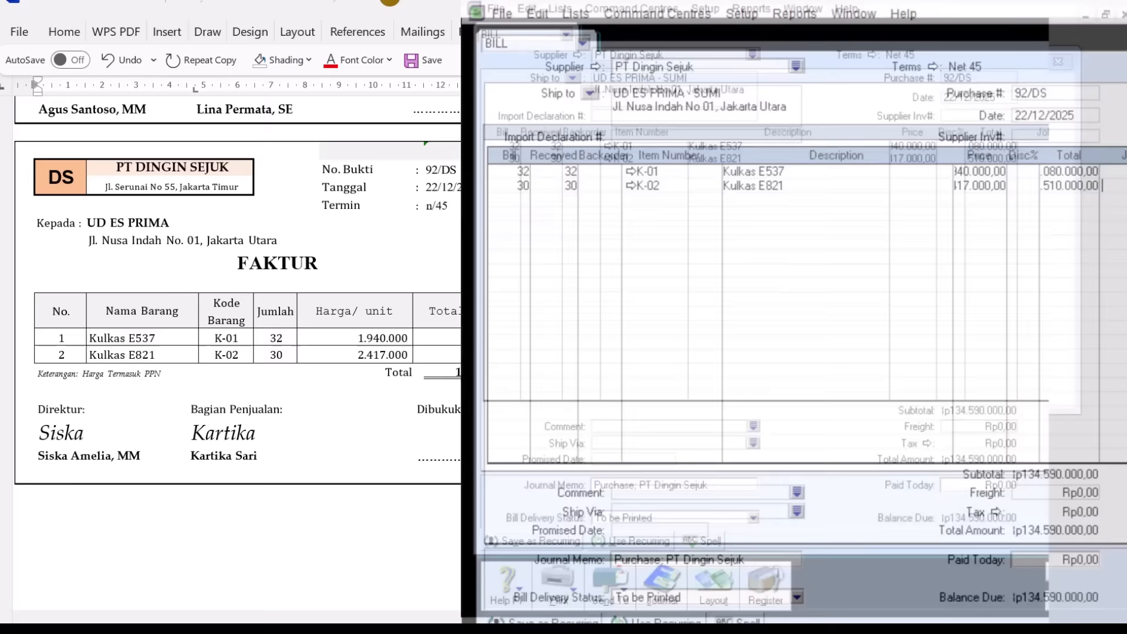
left_click(624, 572)
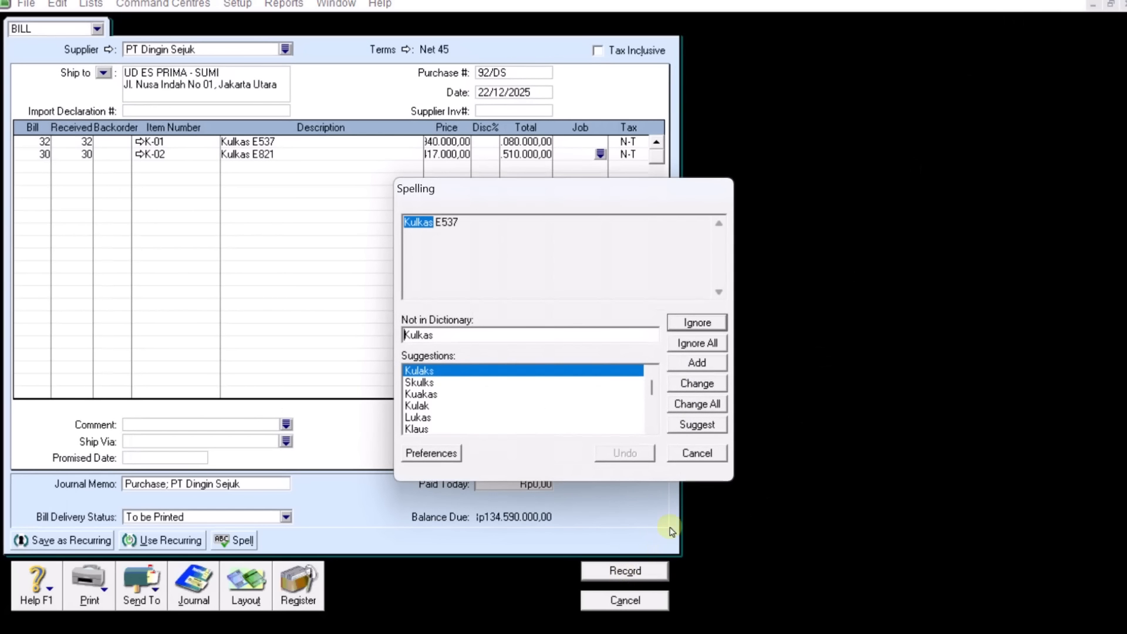
left_click(704, 337)
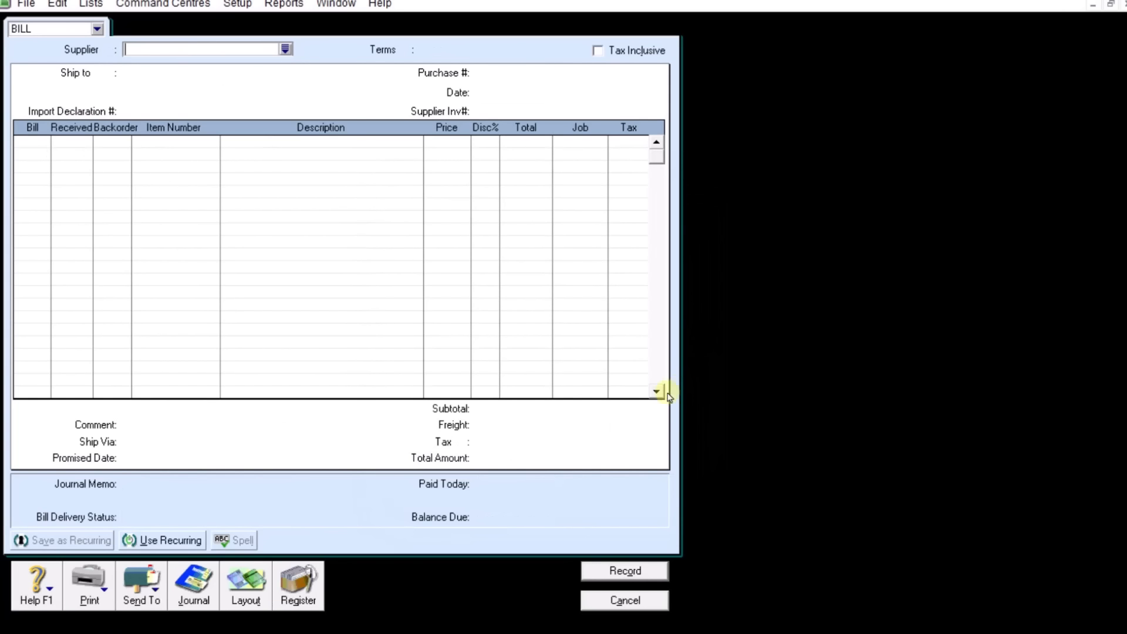
left_click(624, 600)
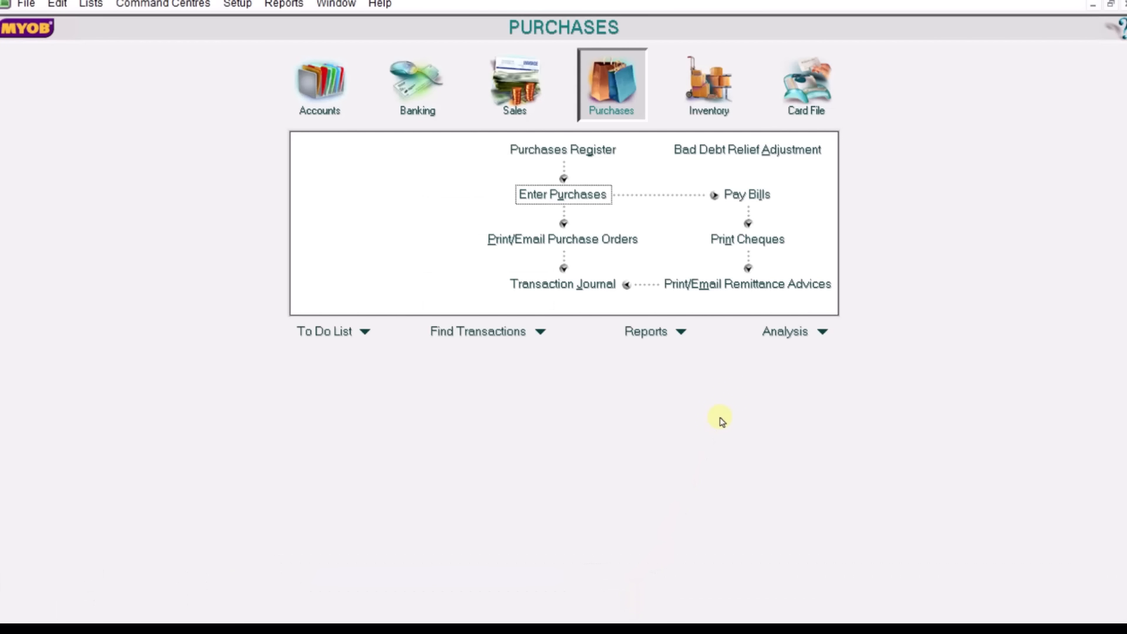
Find debit note 3/ND/DS in the source documents and start a new purchase bill for supplier PT Dingin Sejuk.
key("super+Right")
left_click(385, 262)
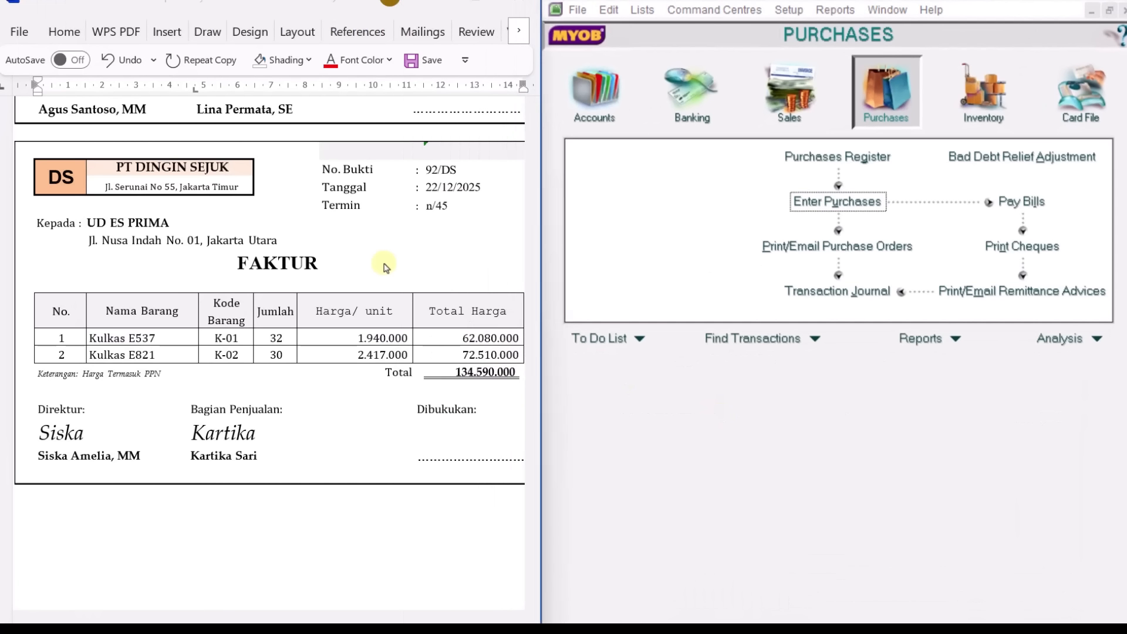
scroll(420, 239, "down", 1)
scroll(421, 239, "down", 10)
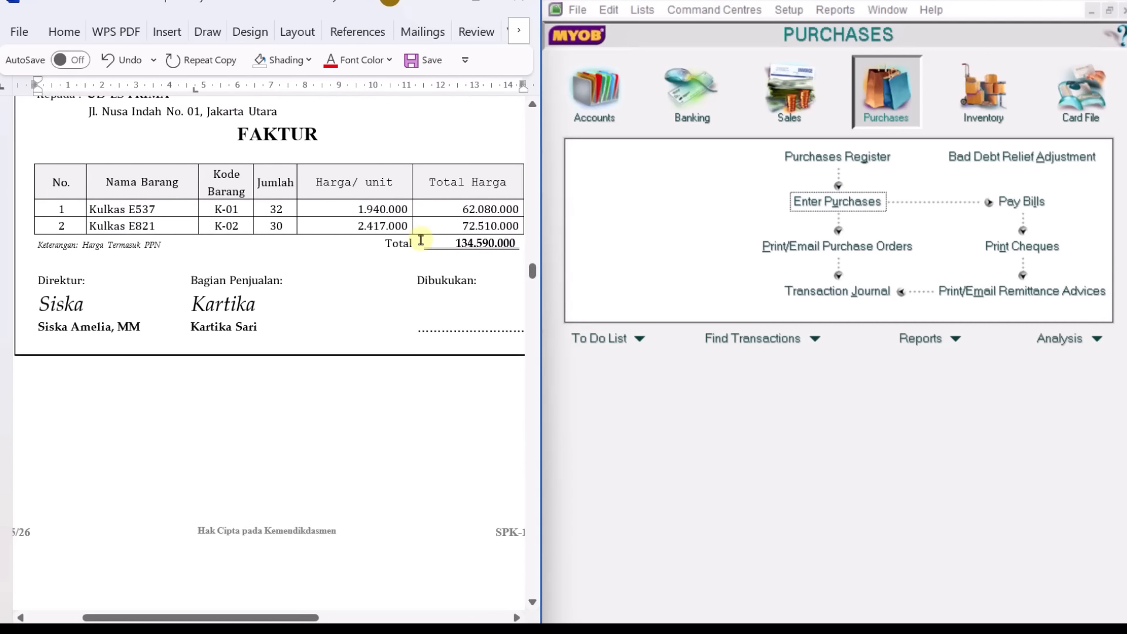
scroll(421, 240, "down", 10)
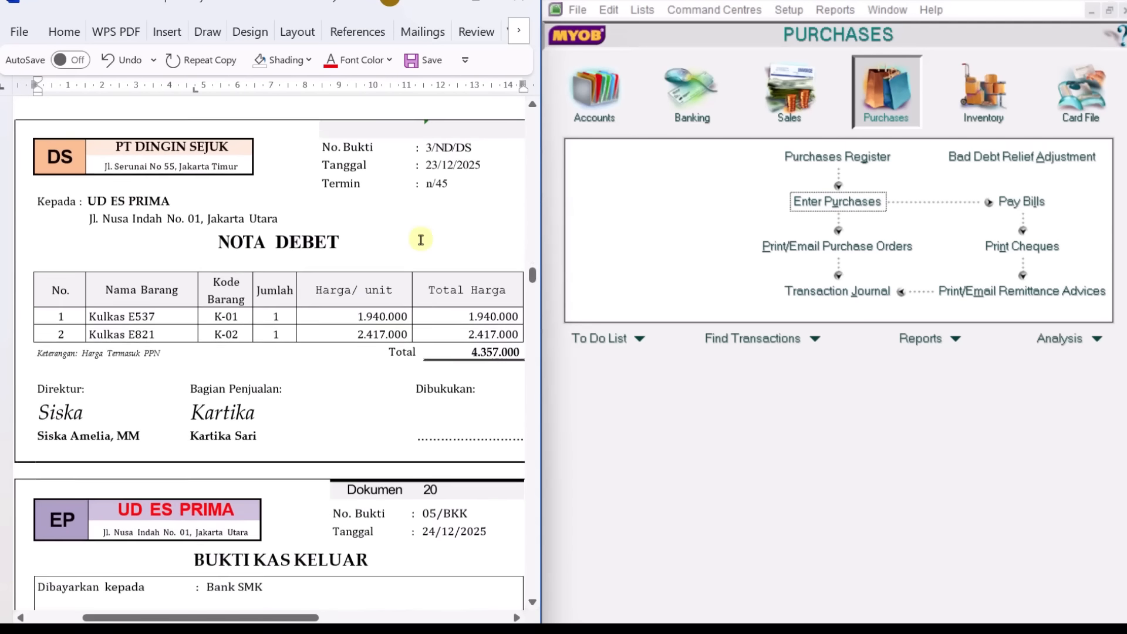
scroll(374, 247, "up", 1)
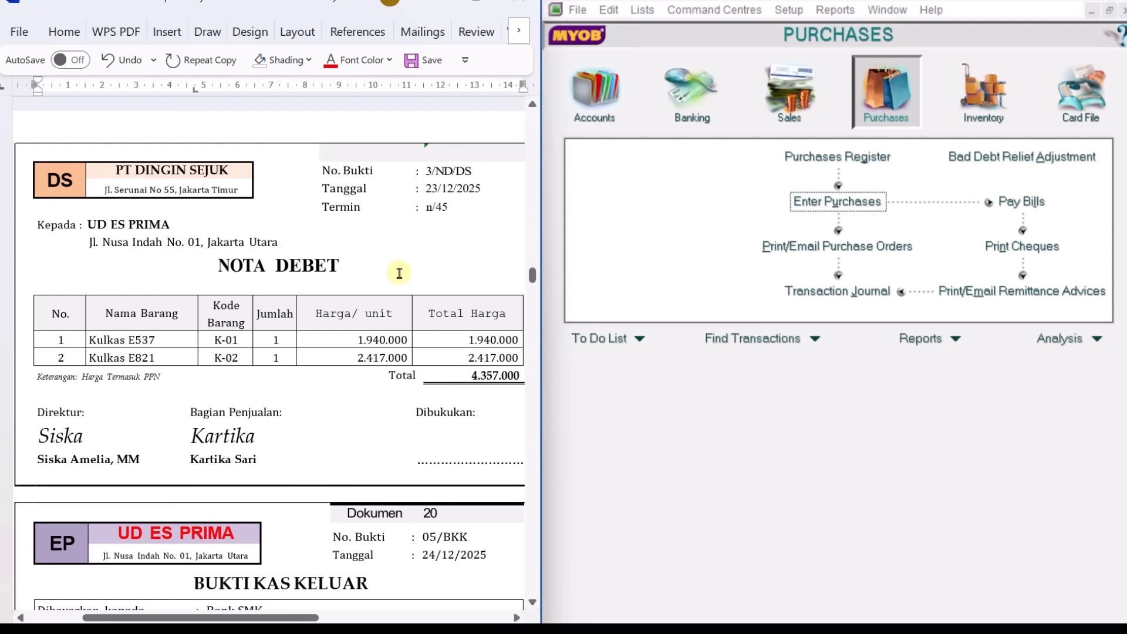
left_click(901, 97)
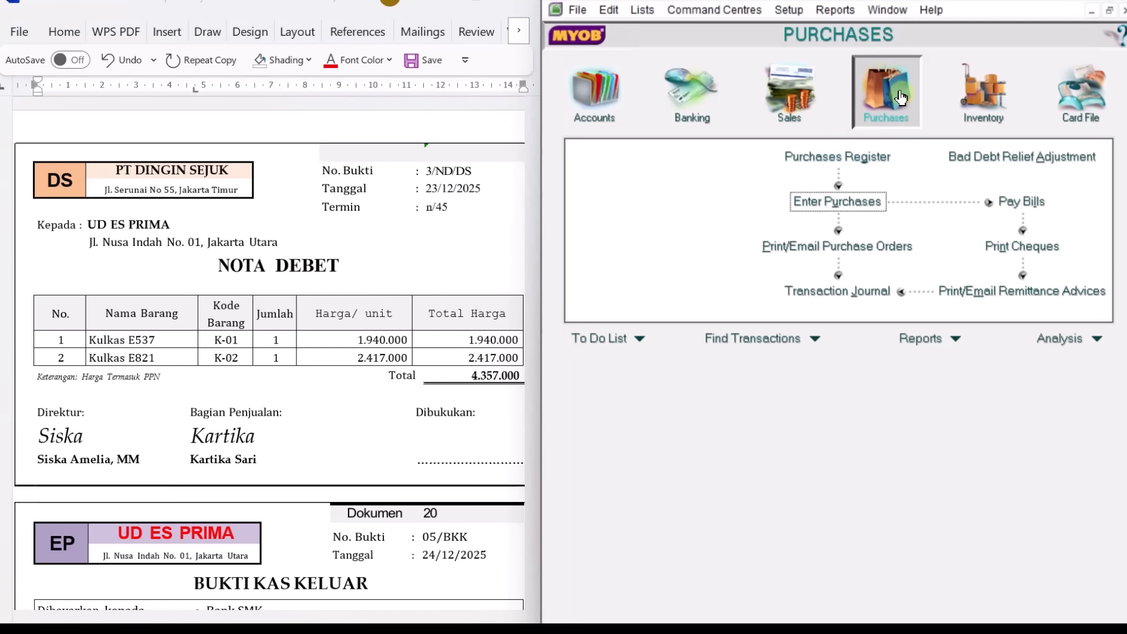
left_click(867, 201)
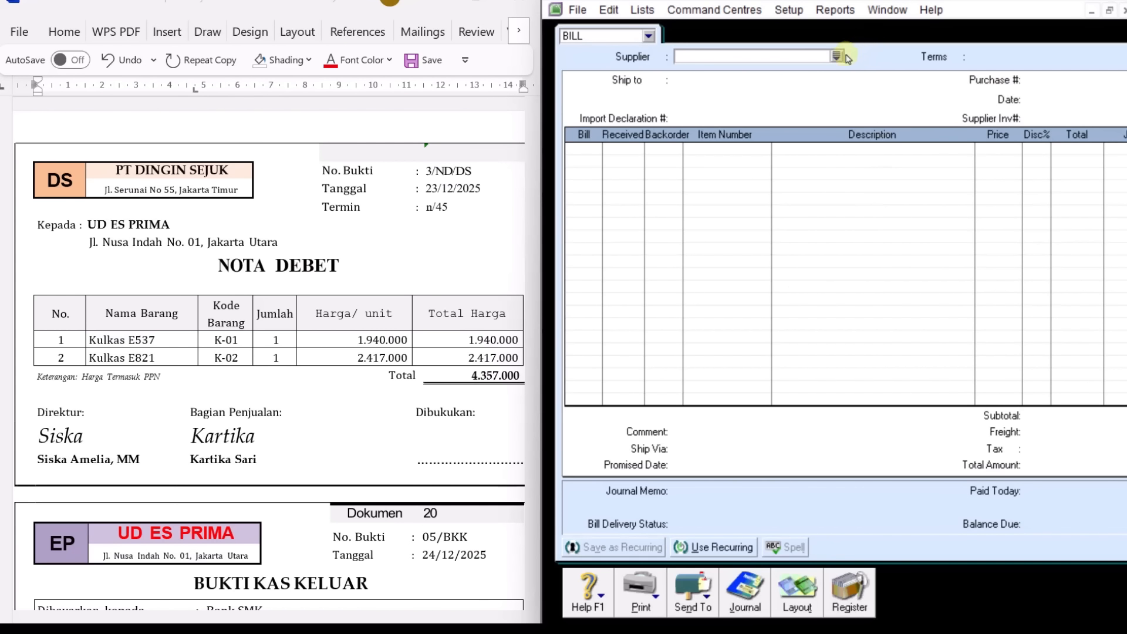
left_click(837, 57)
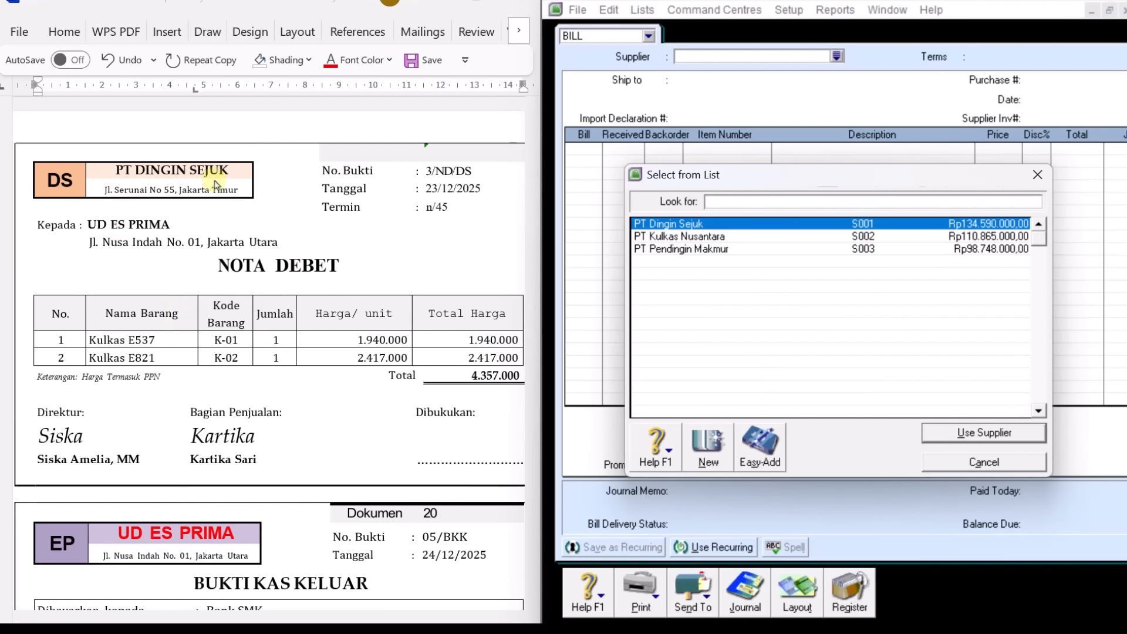
left_click(690, 225)
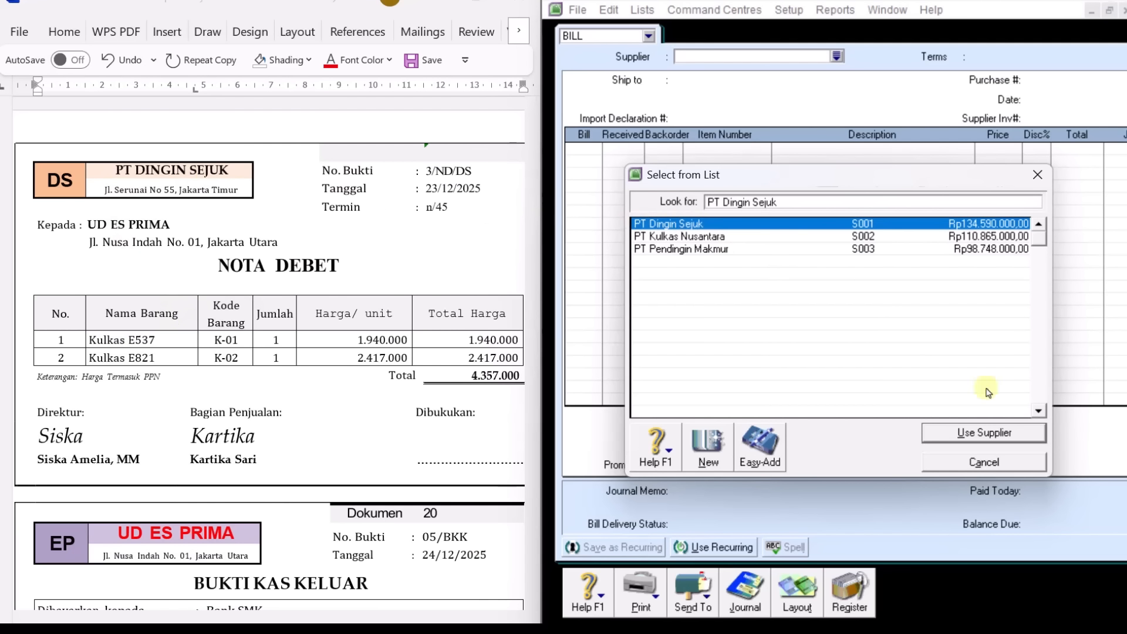
left_click(1027, 438)
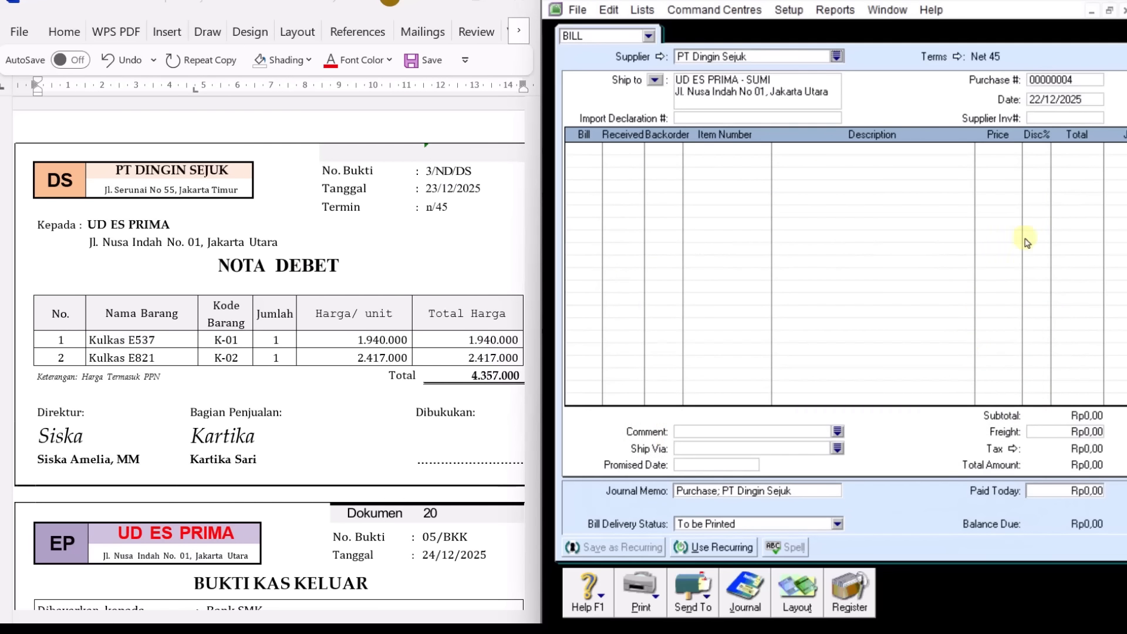
Copy the document number 3/ND/DS from the debit note in Word into the bill's purchase number.
left_click(1078, 81)
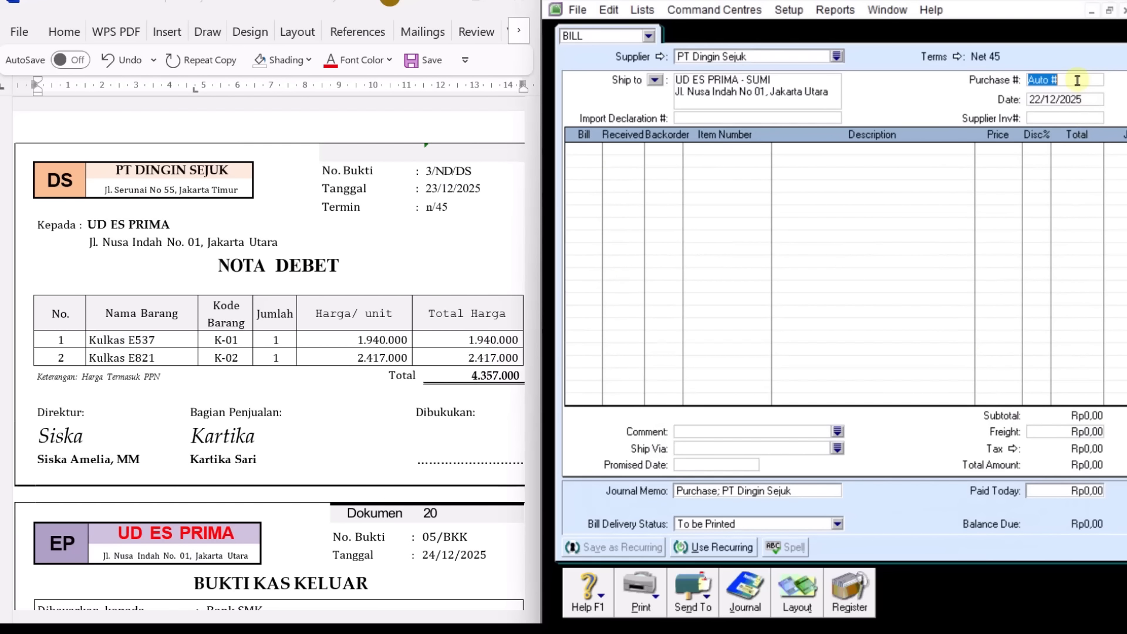
left_click(427, 168)
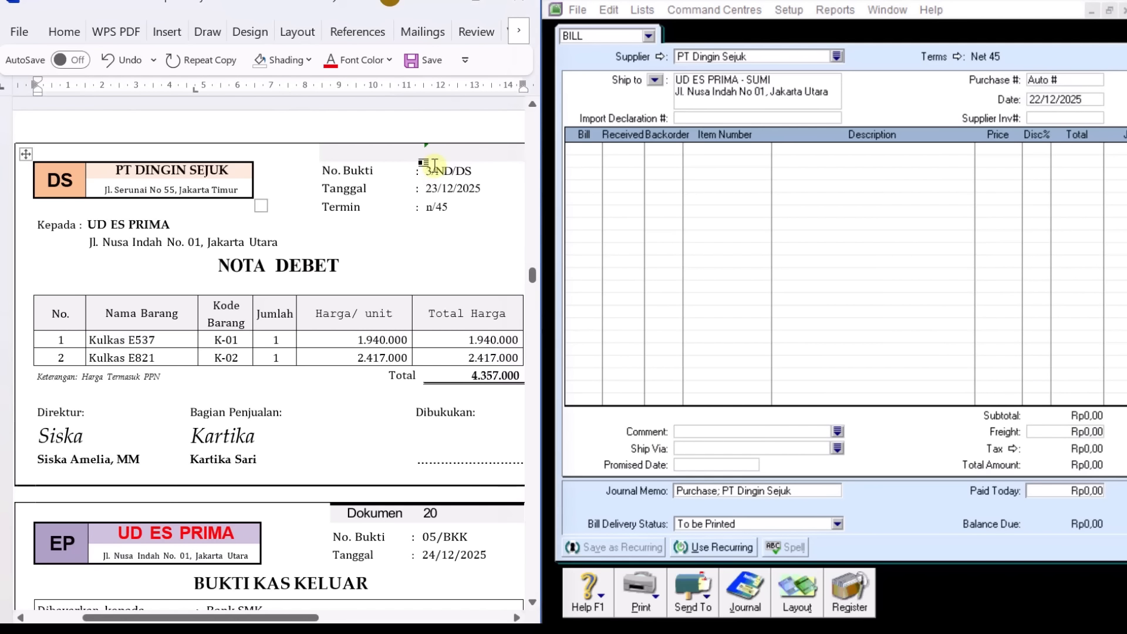
left_click(478, 168)
key("ctrl+z")
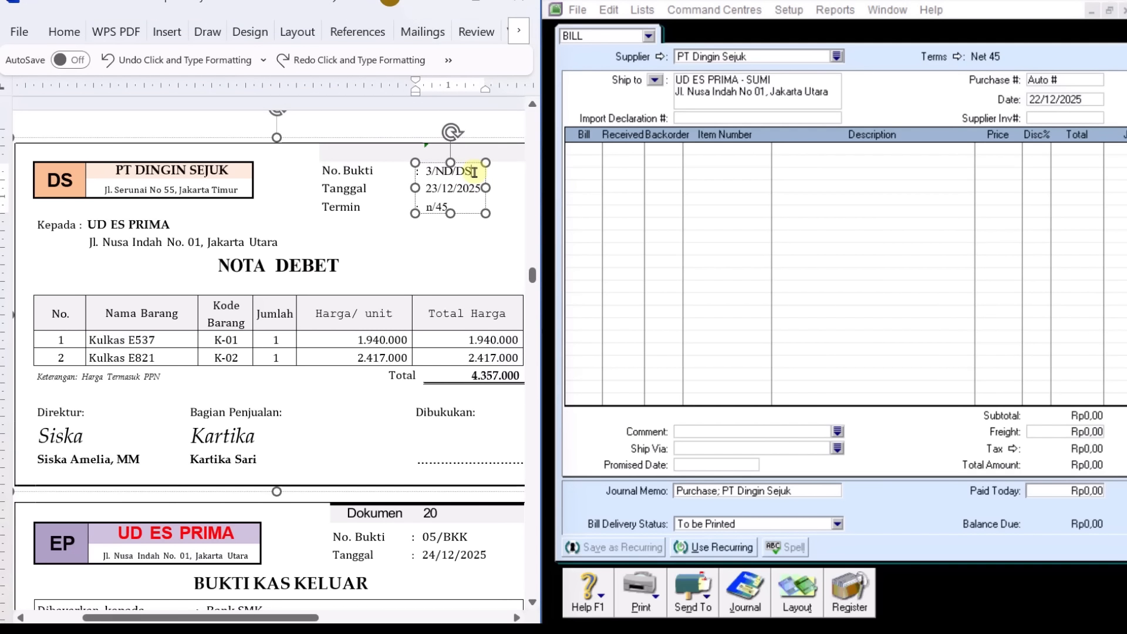
left_click_drag(476, 171, 426, 171)
right_click(428, 172)
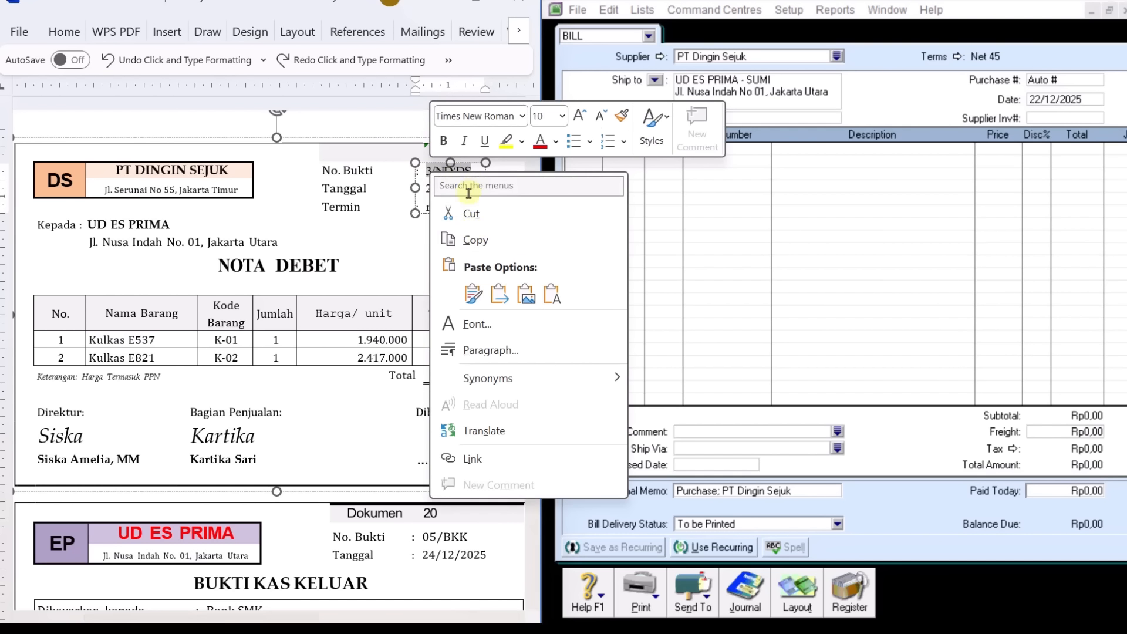
left_click(466, 236)
left_click(1056, 80)
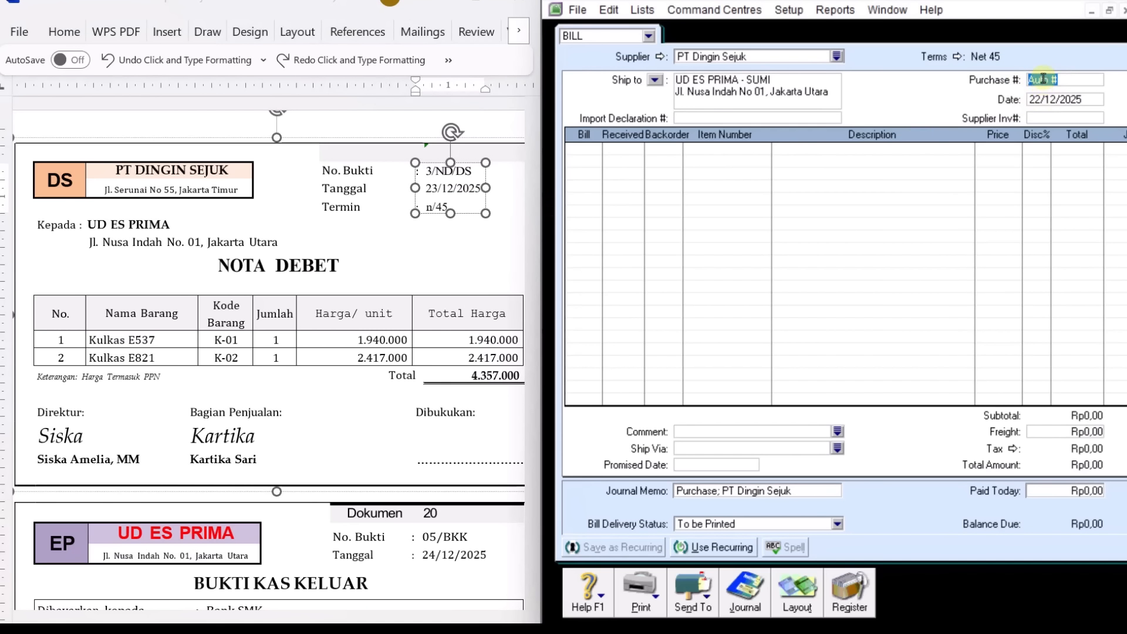
right_click(1021, 79)
left_click(1068, 155)
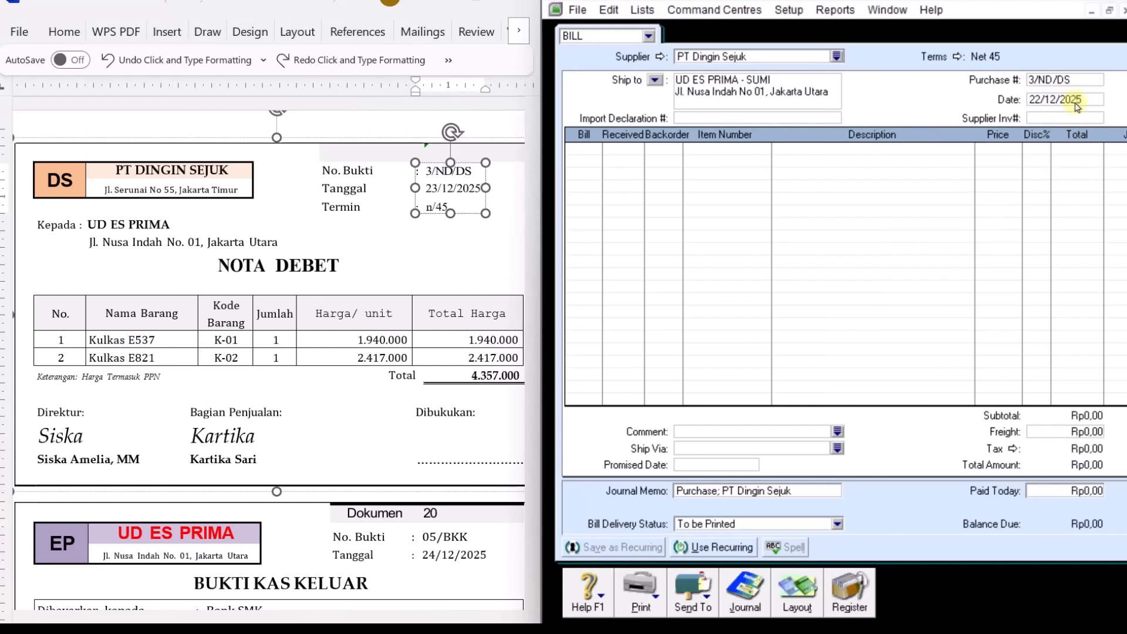
Set the bill's date to 23/12/2025 and add a line for -1 unit of item K-01, Kulkas E537, at a price of 1940000.
left_click(1075, 103)
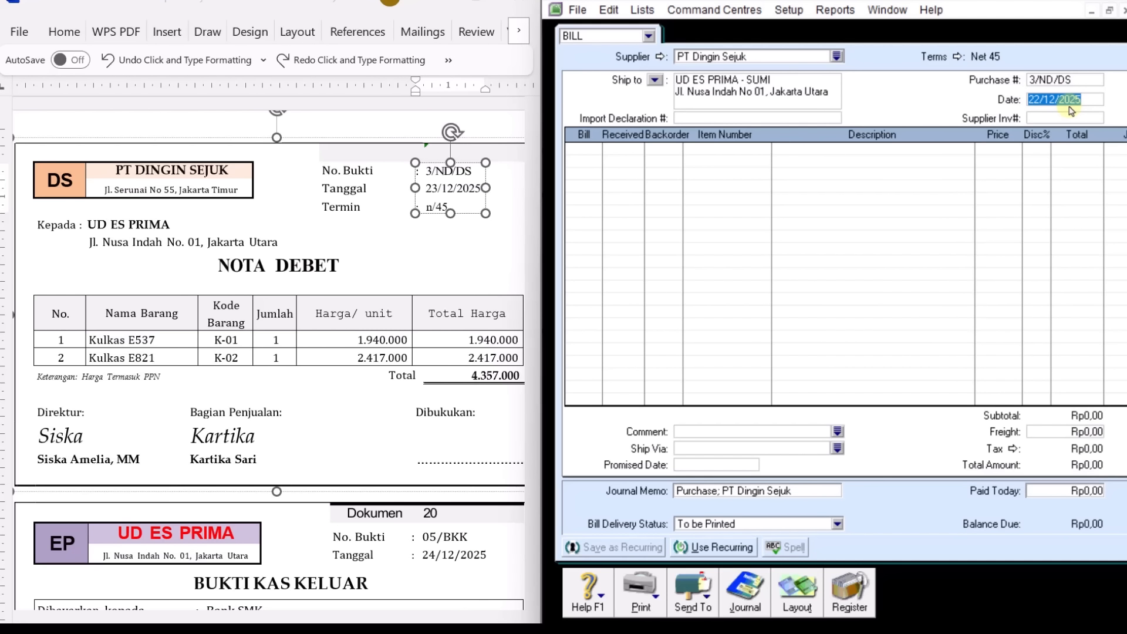
type("23")
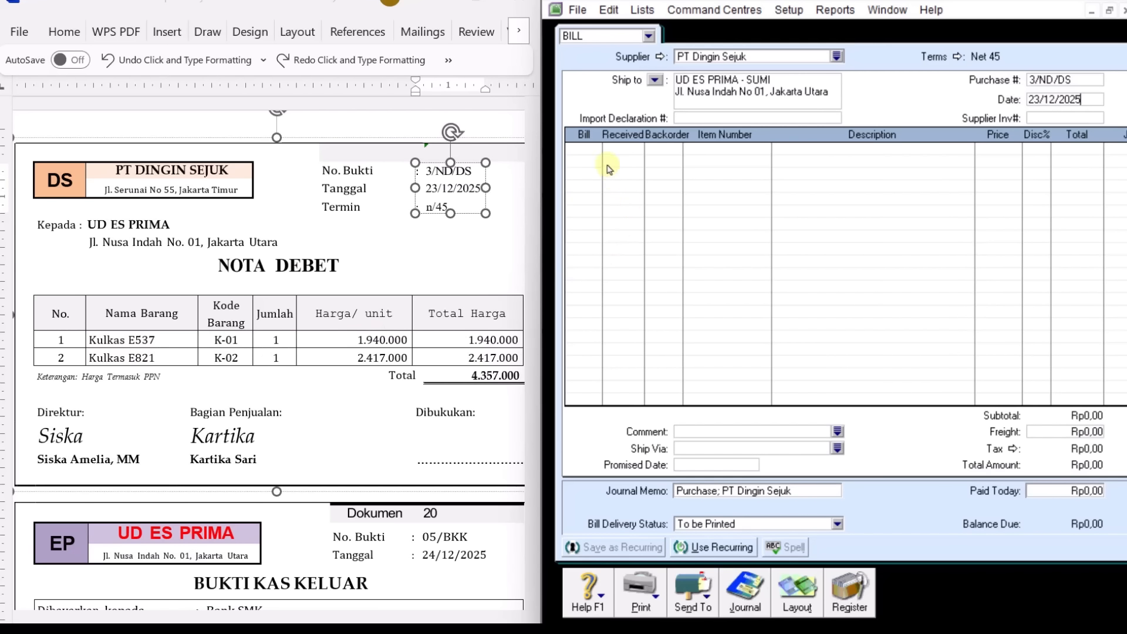
left_click(593, 147)
key("Tab")
key("Tab")
key("Tab")
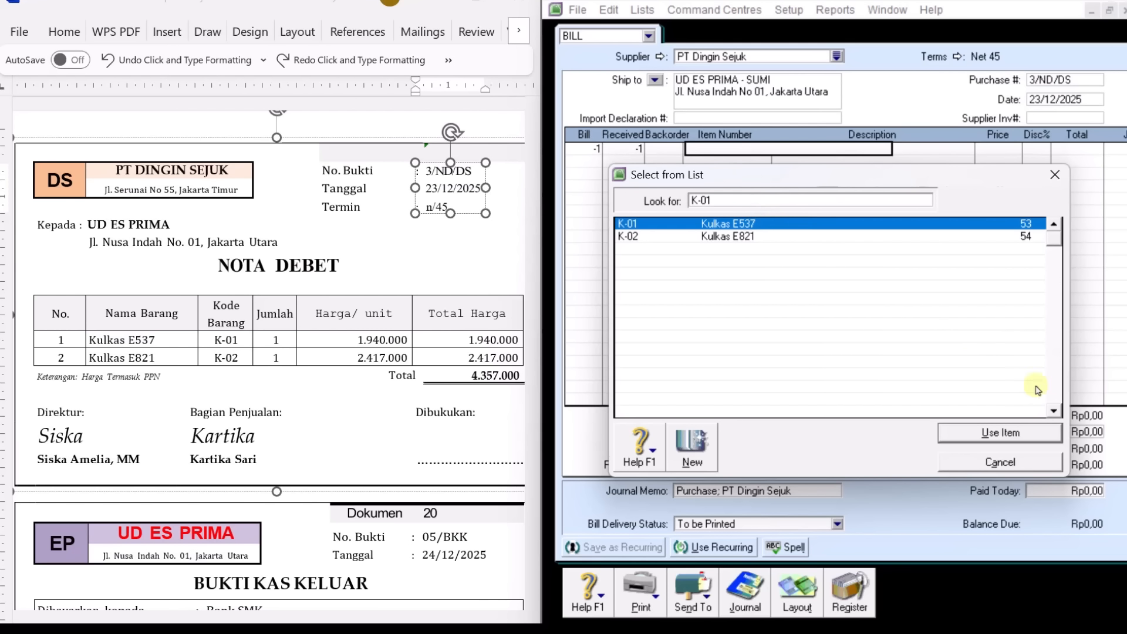
left_click(1024, 433)
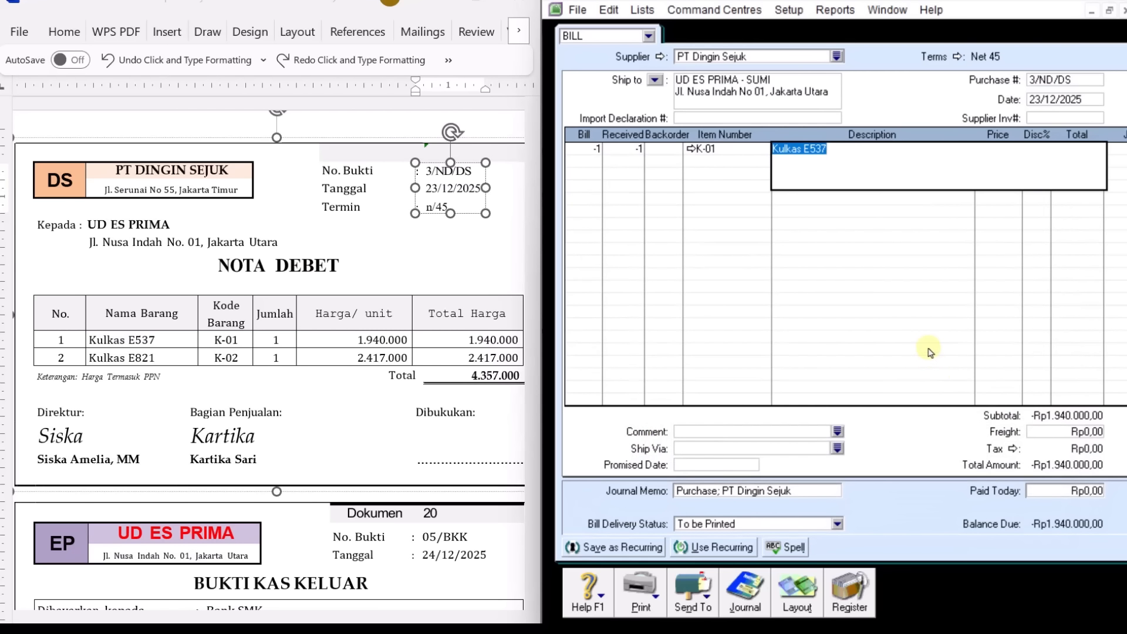
key("Tab")
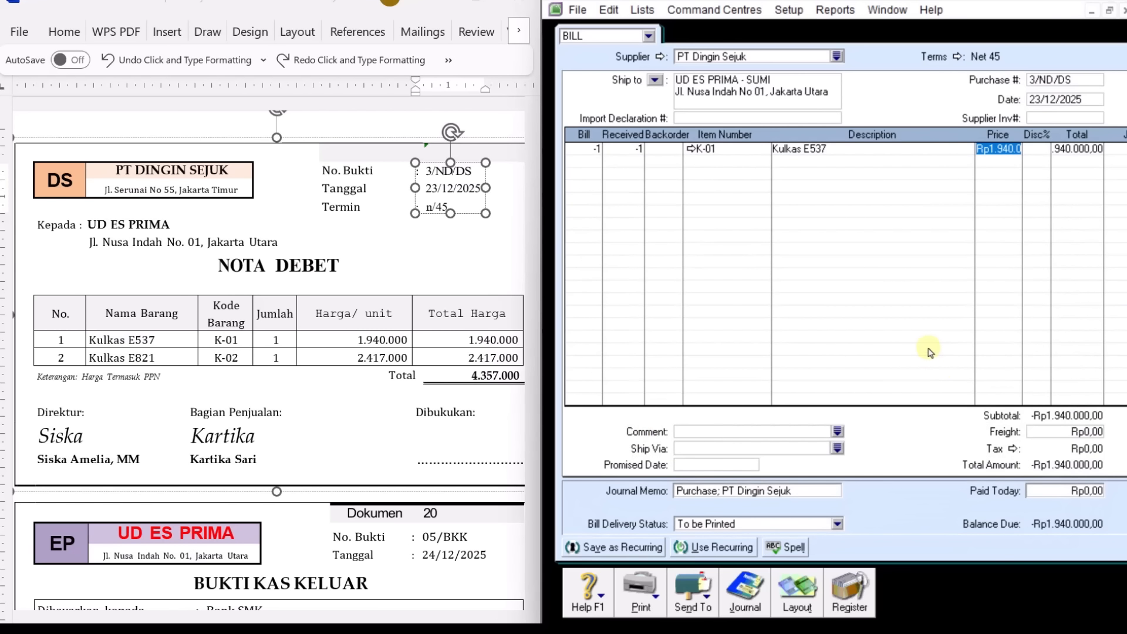
key("BackSpace")
type("1")
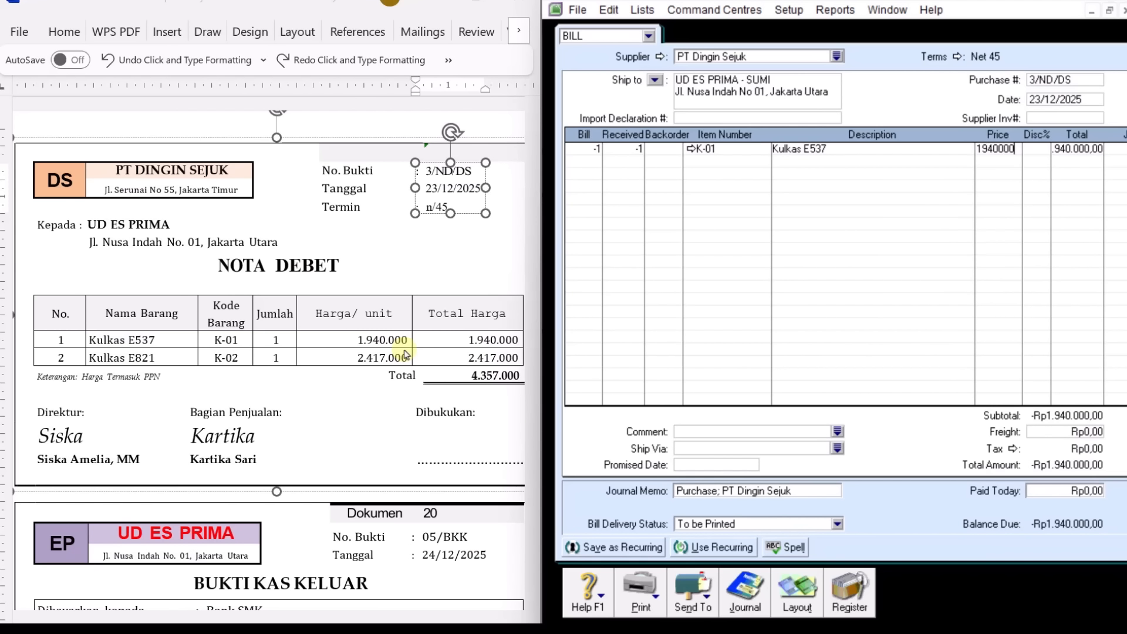
Add a second bill line for -1 unit of item K-02, Kulkas E821, at a price of 2.417.000.
key("Tab")
key("Tab")
key("Tab")
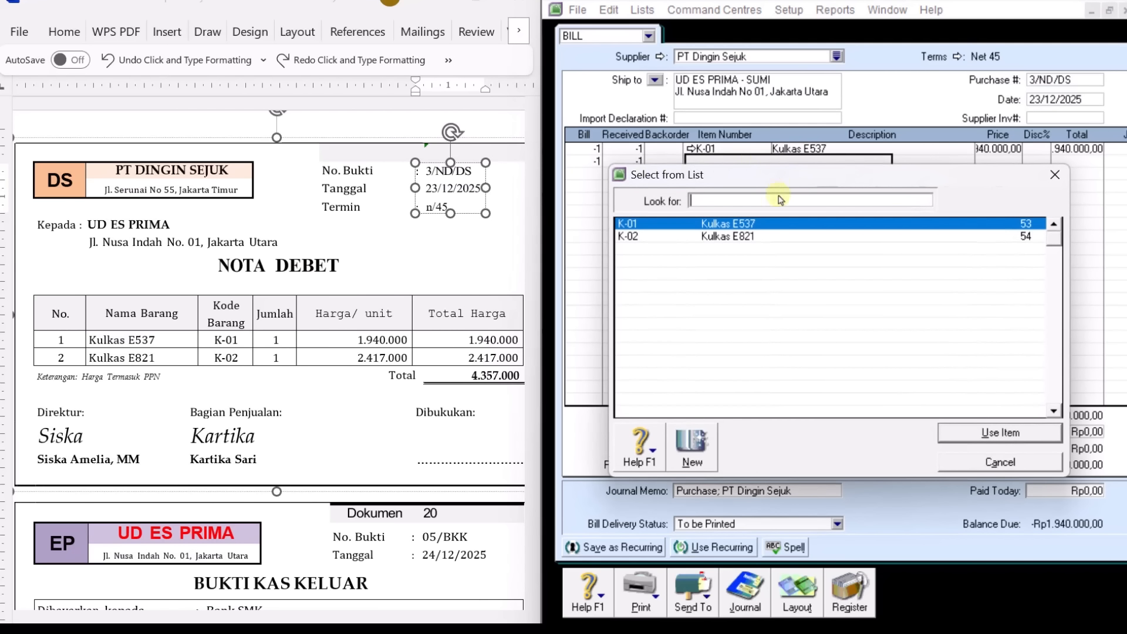
left_click(761, 236)
left_click(1010, 432)
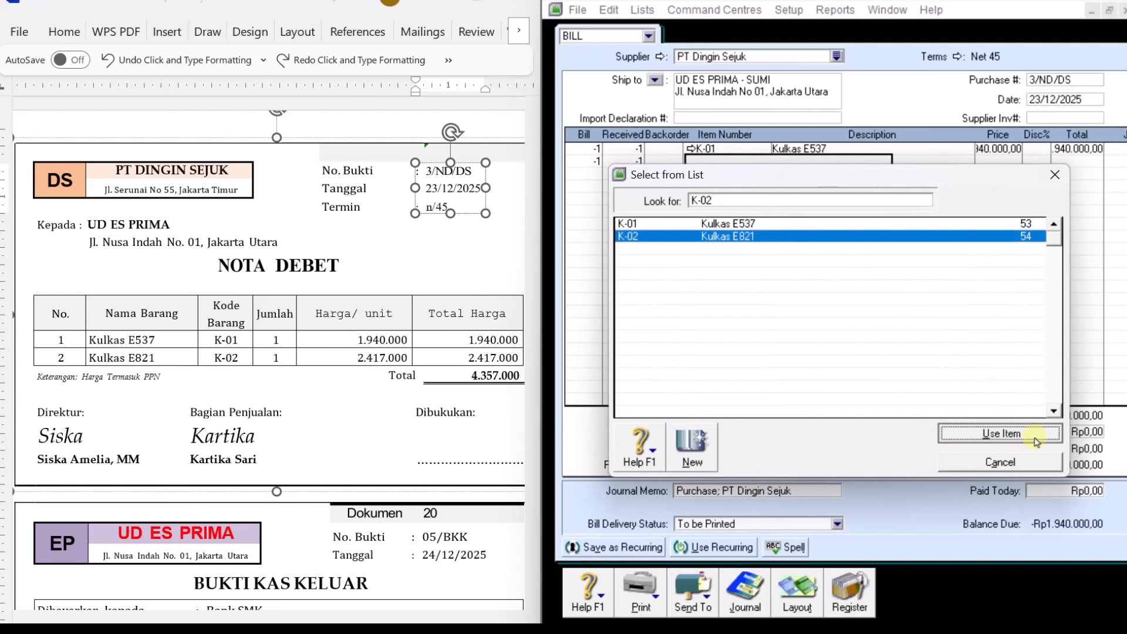
key("Tab")
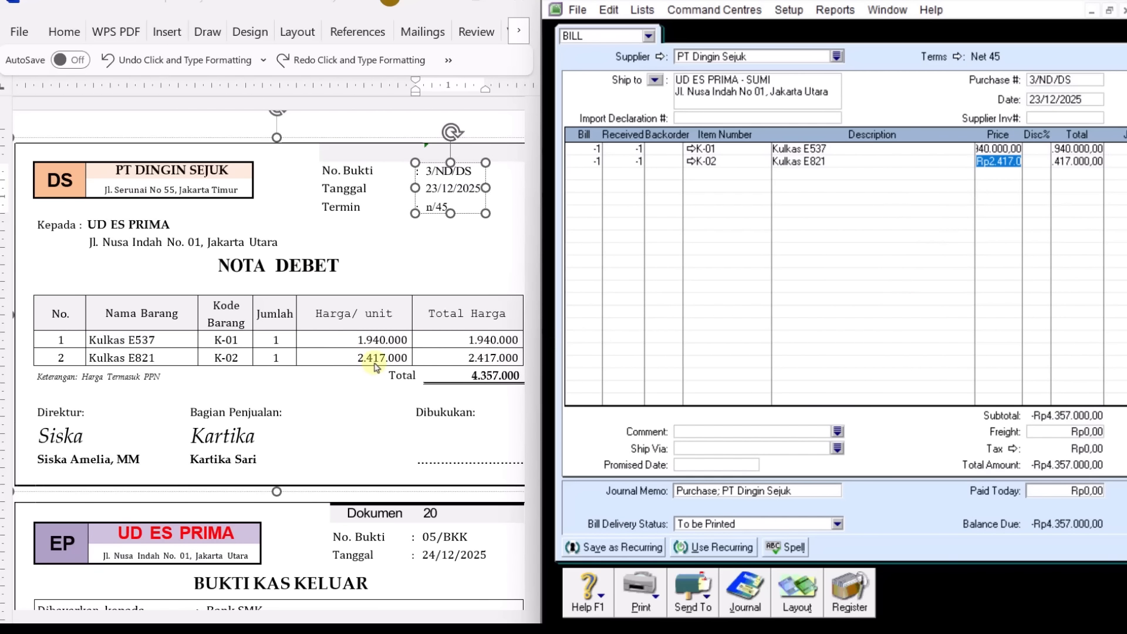
type("24")
key("Tab")
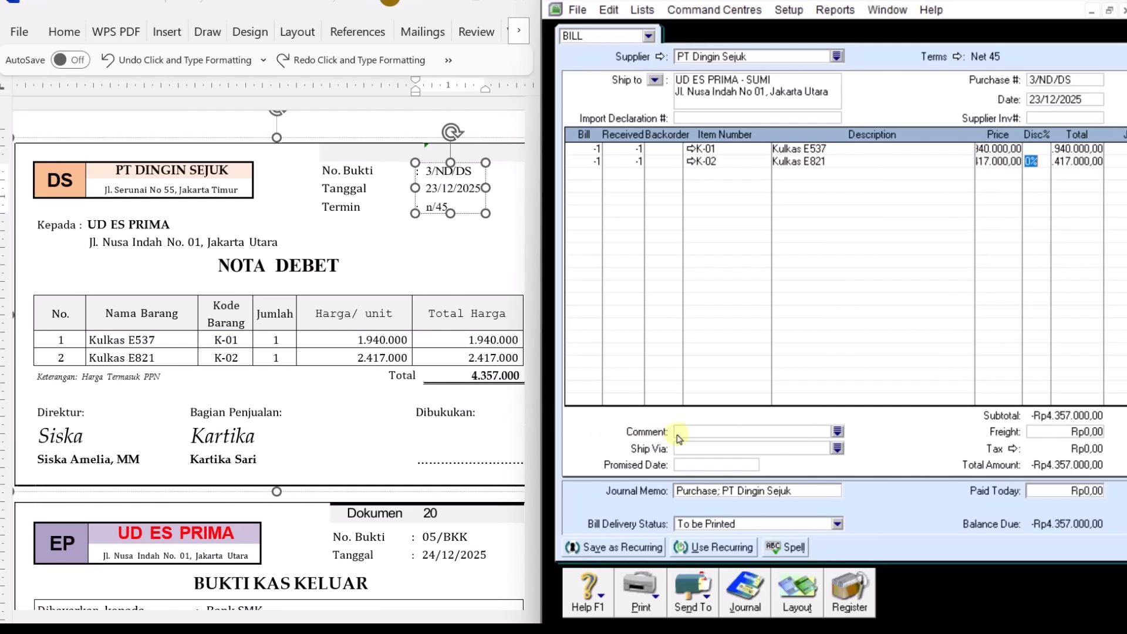
key("Tab")
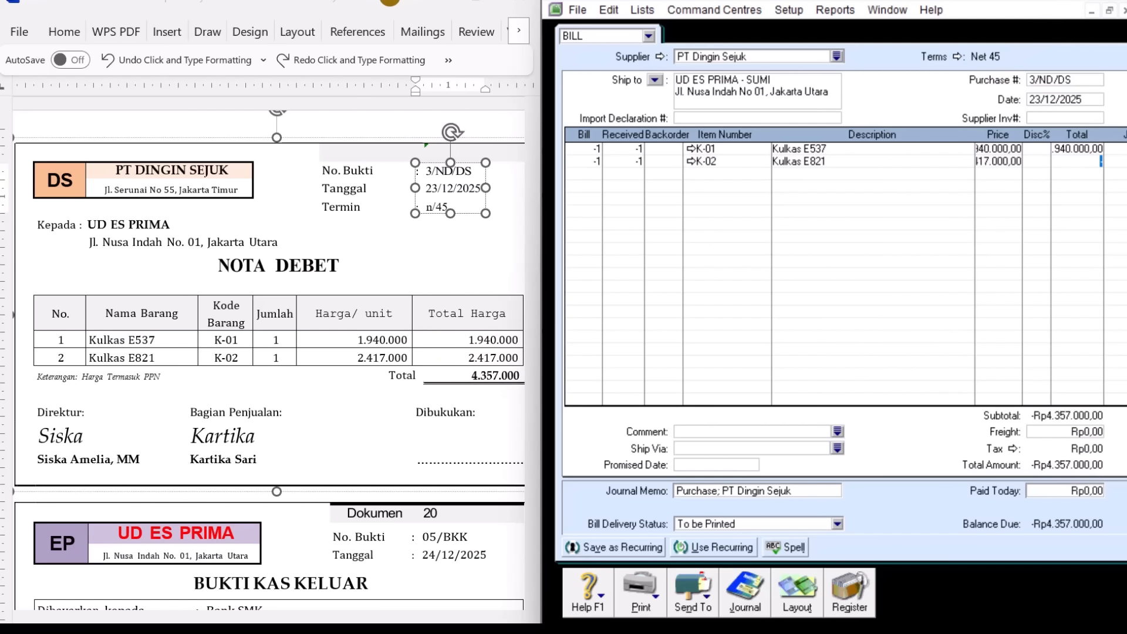
Record the debit note bill, ignoring all spelling suggestions for Kulkas, and close the purchase window.
left_click(1081, 2)
left_click(616, 574)
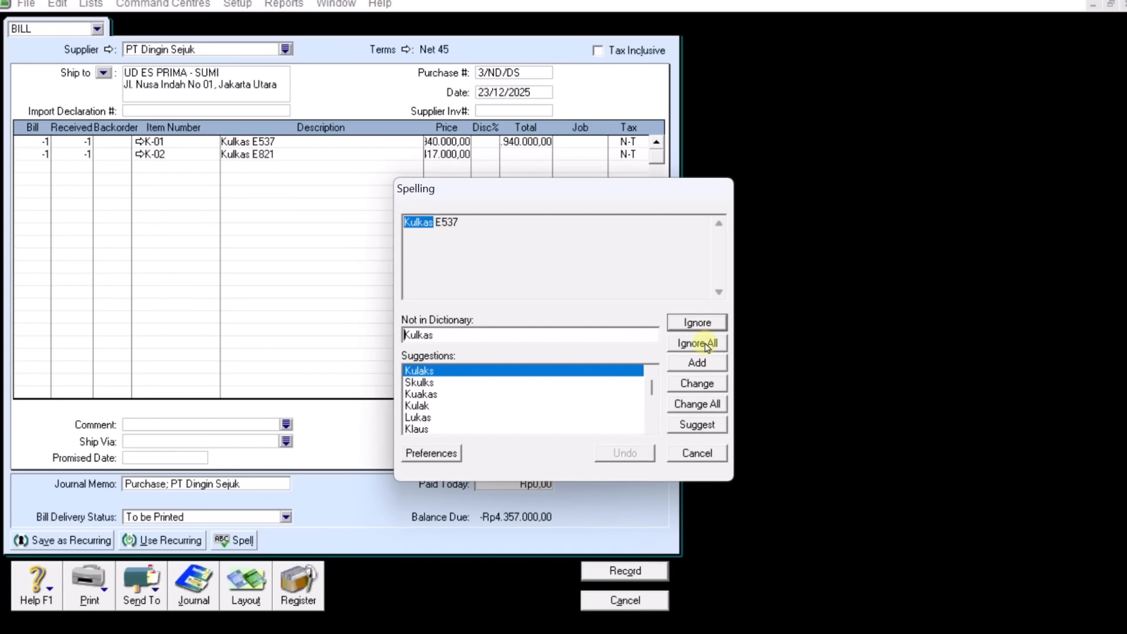
left_click(707, 344)
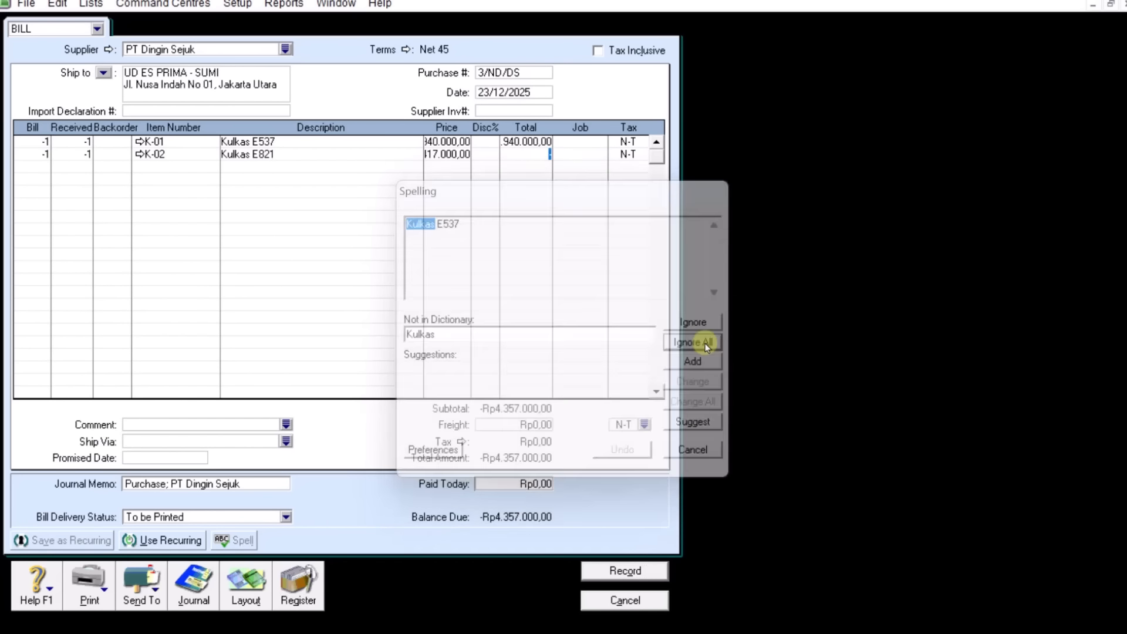
left_click(641, 599)
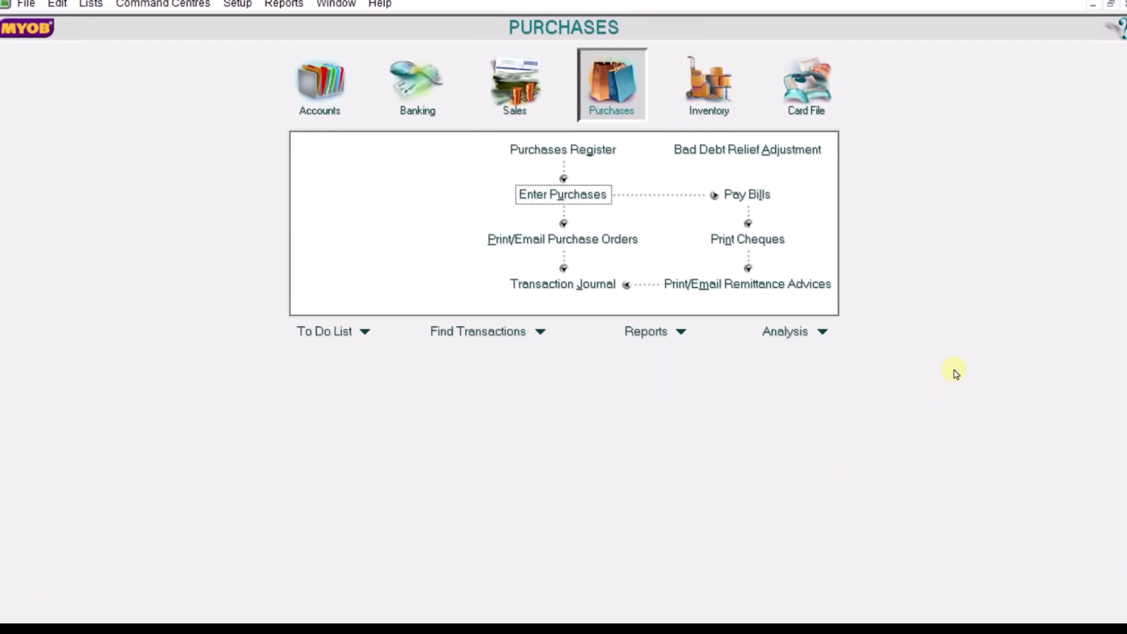
Find cash payment voucher 05/BKK, document 20, in the Word source documents and start a new Spend Money transaction in MYOB.
key("super+Right")
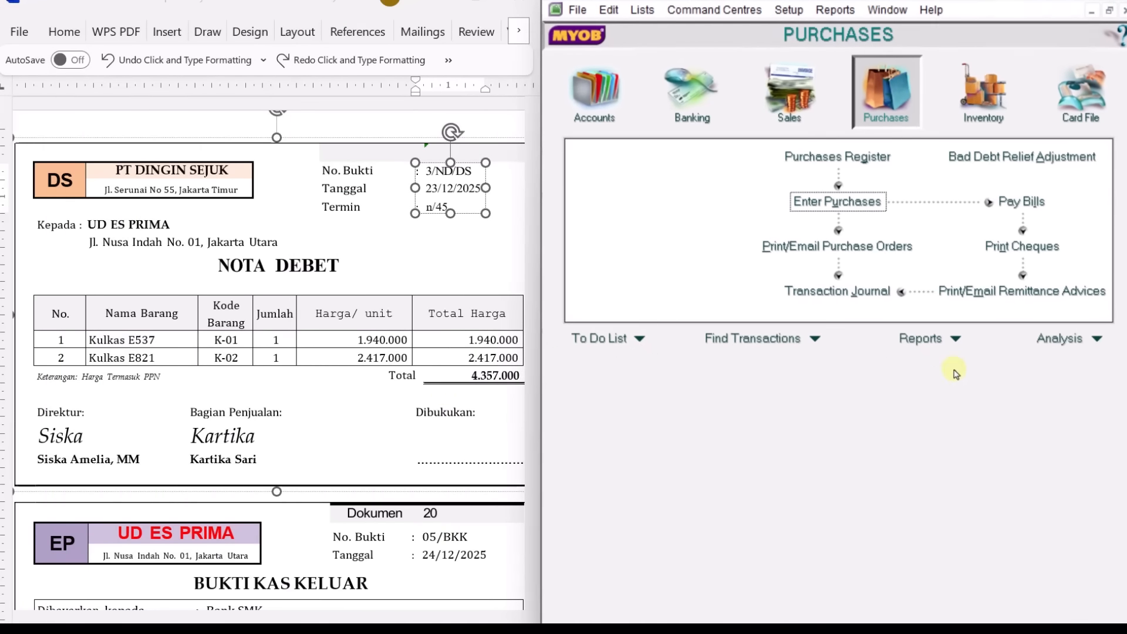
left_click(361, 396)
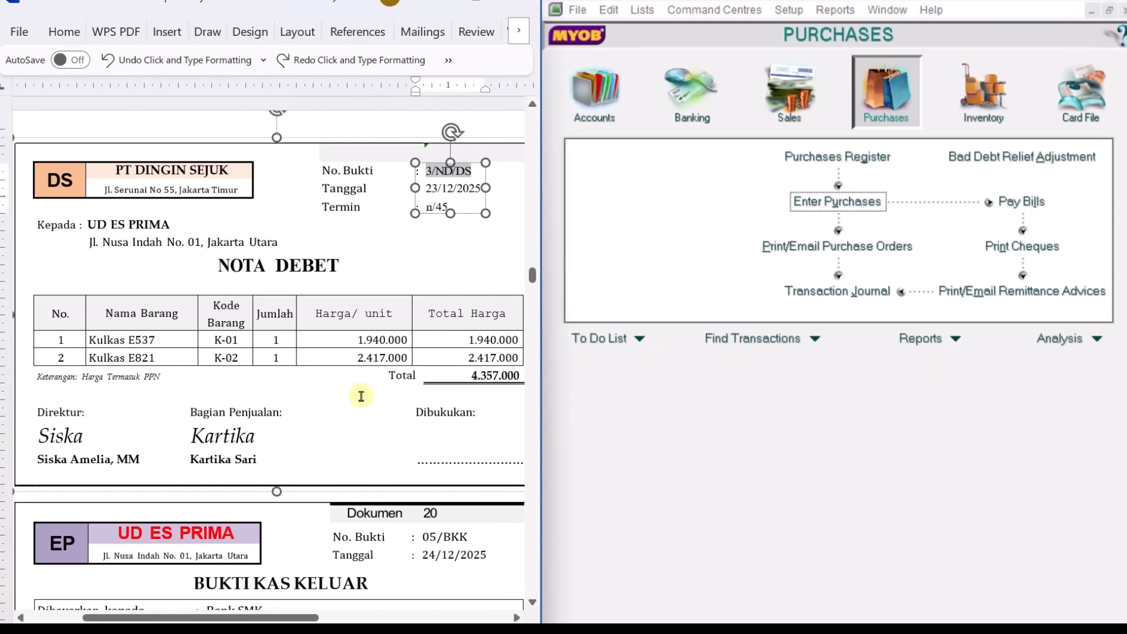
scroll(361, 396, "down", 5)
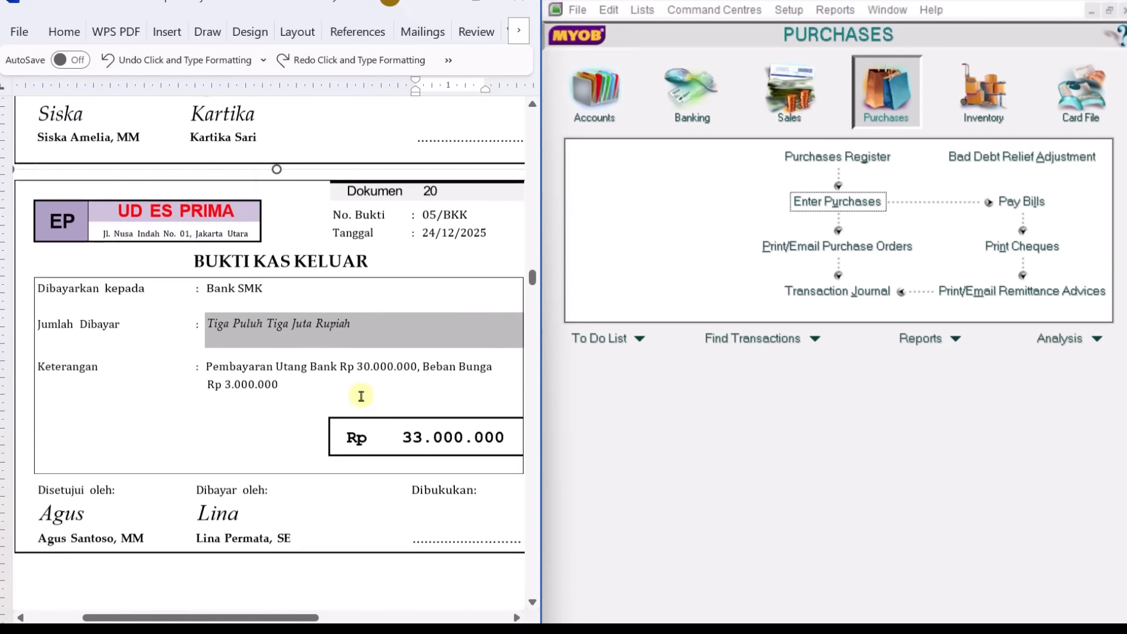
scroll(361, 397, "down", 1)
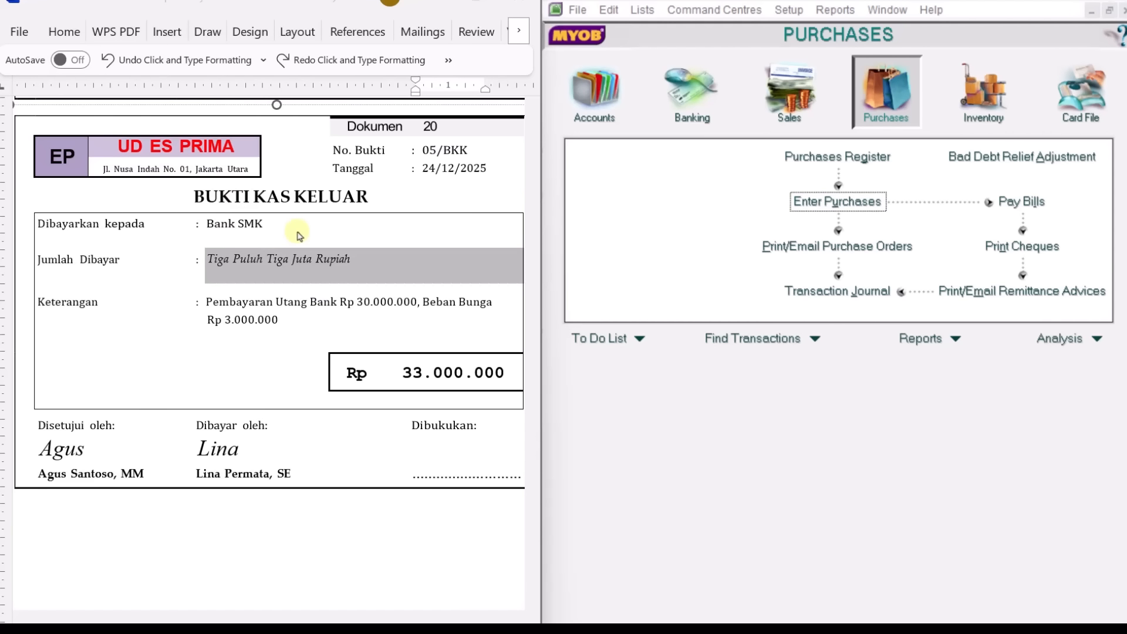
left_click(701, 95)
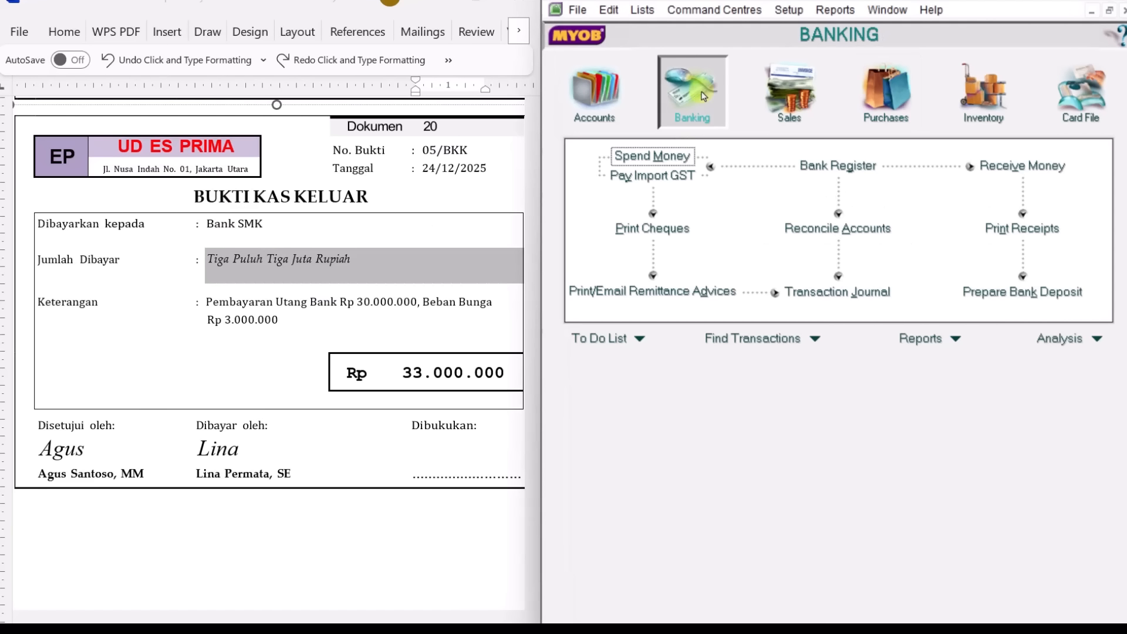
left_click(671, 157)
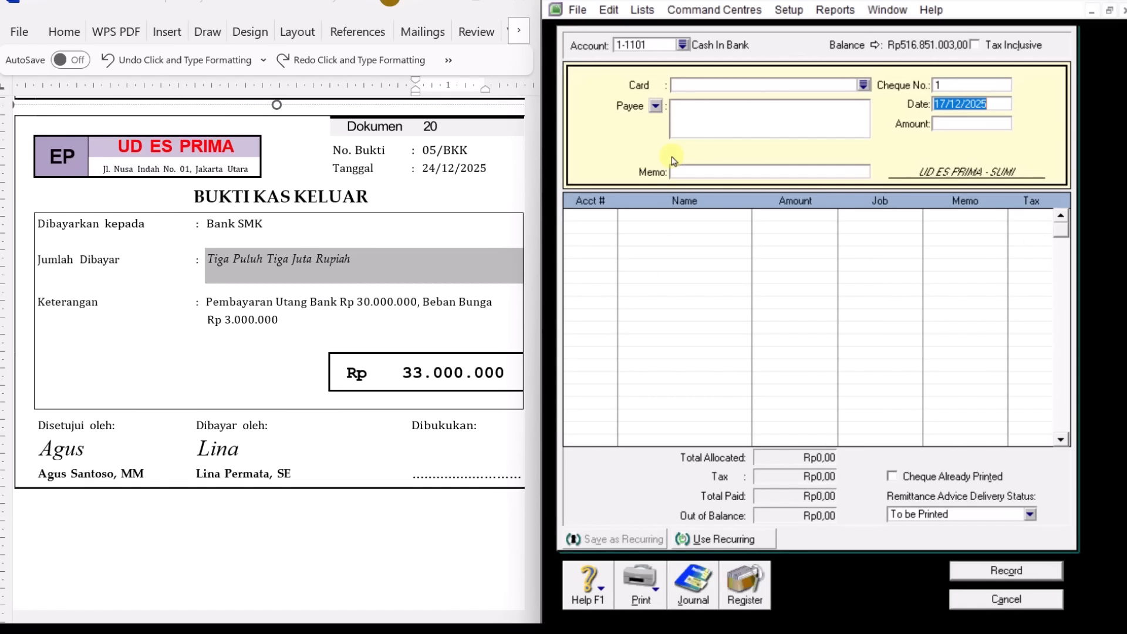
Set the payment's cheque number to 05/BKK, its date to 24/12/2025 and its amount to 33000000.
left_click(948, 88)
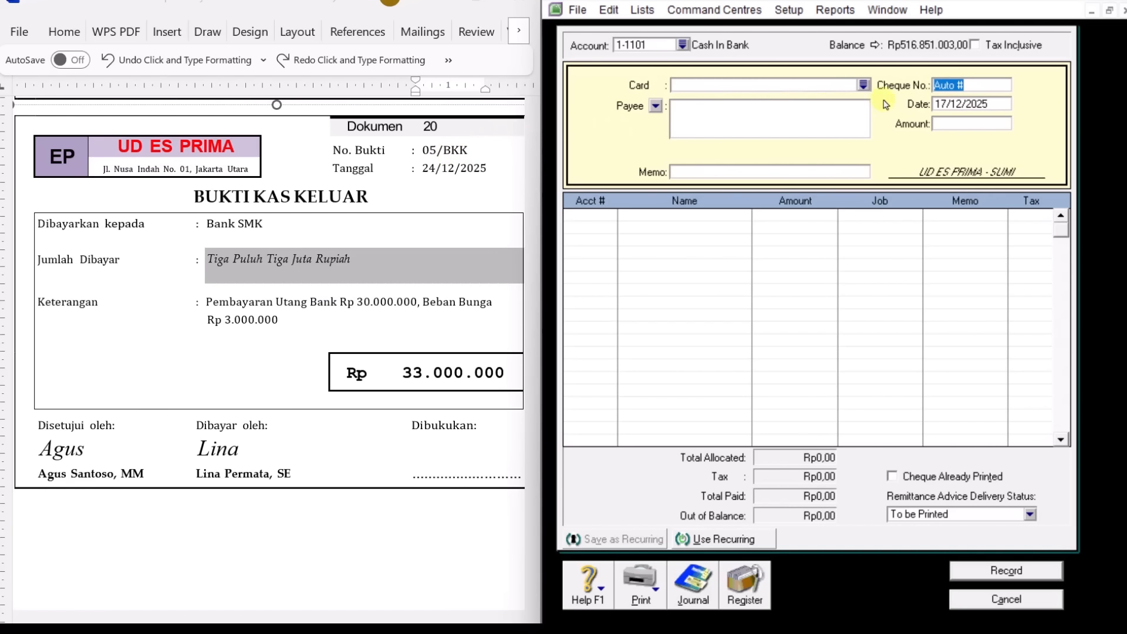
type("05/BKK")
key("Tab")
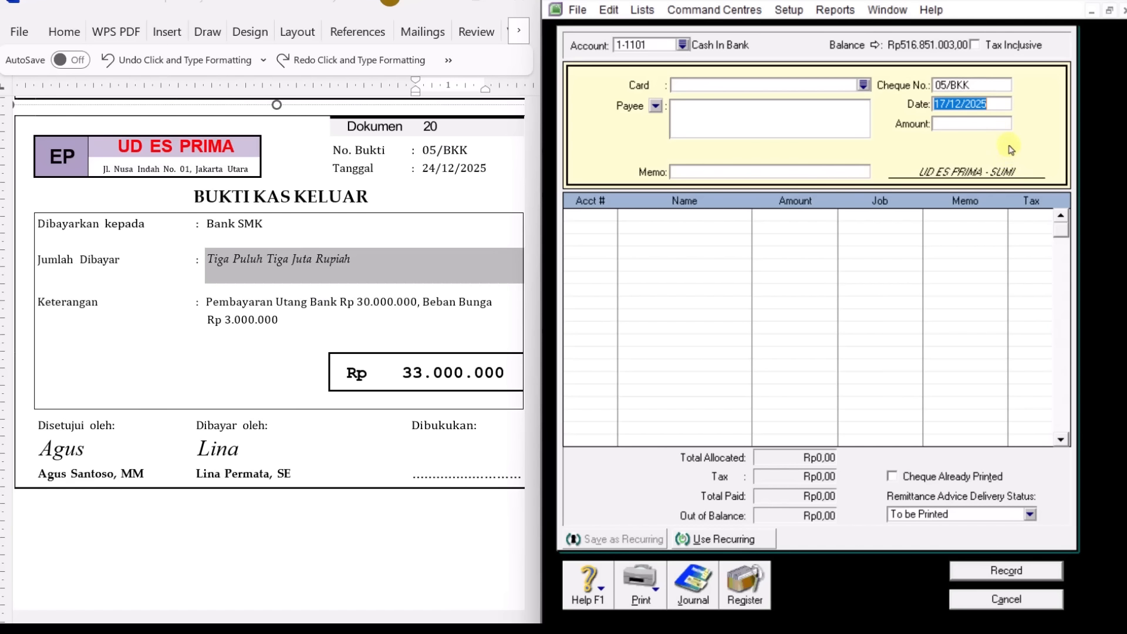
type("2")
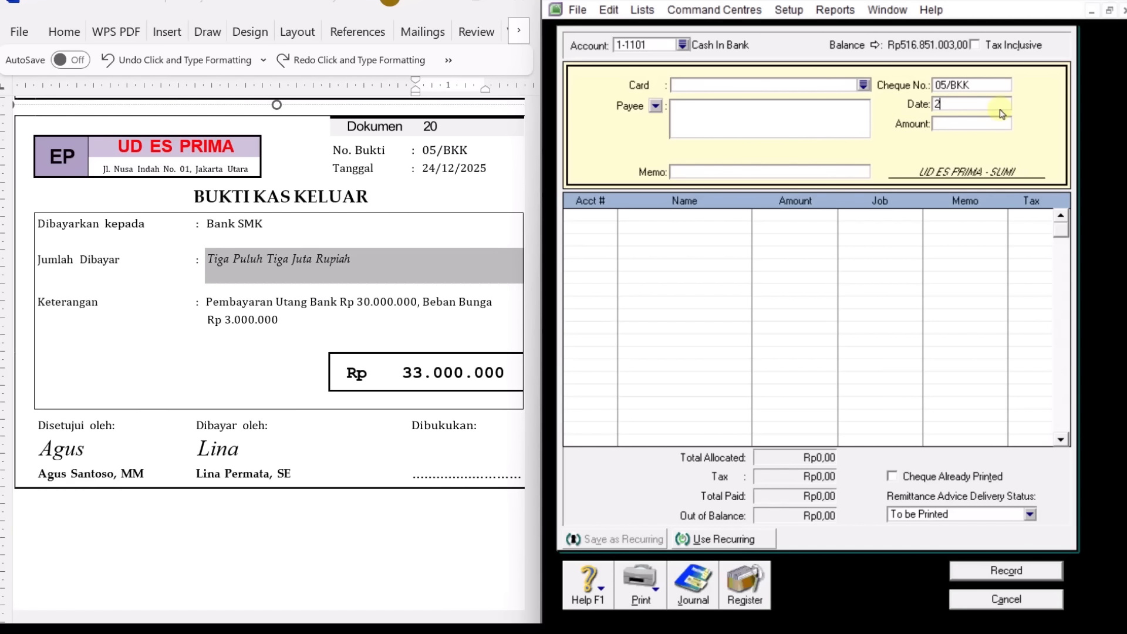
type("4/12/2025")
key("Tab")
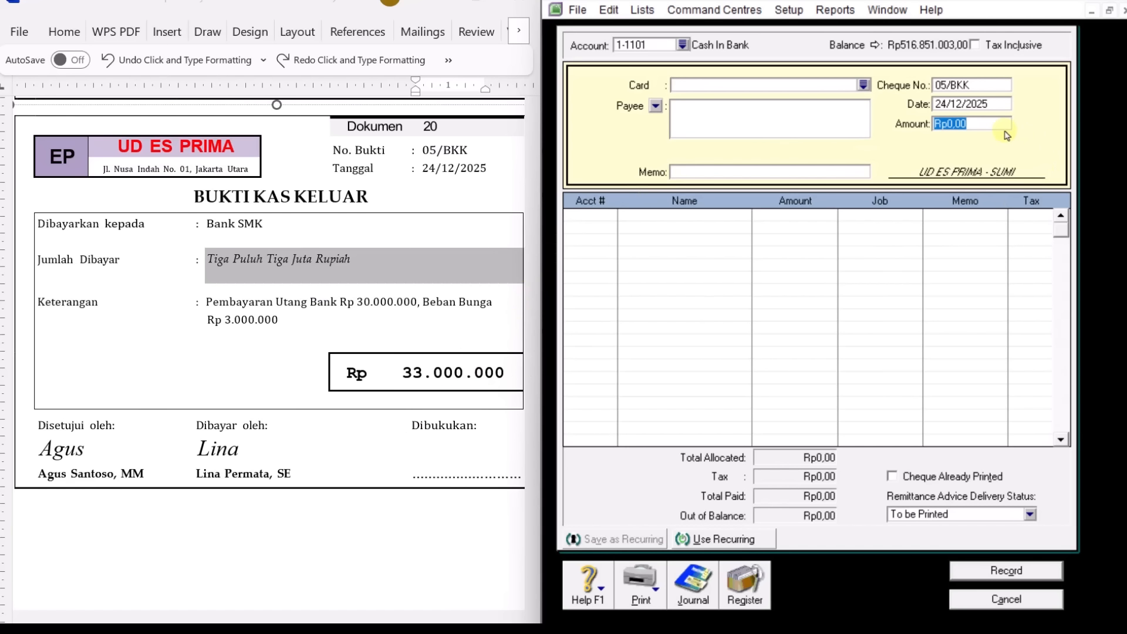
type("33000000")
Copy the voucher's Keterangan text about the bank loan payment and interest expense from Word into the payment's memo.
left_click(797, 176)
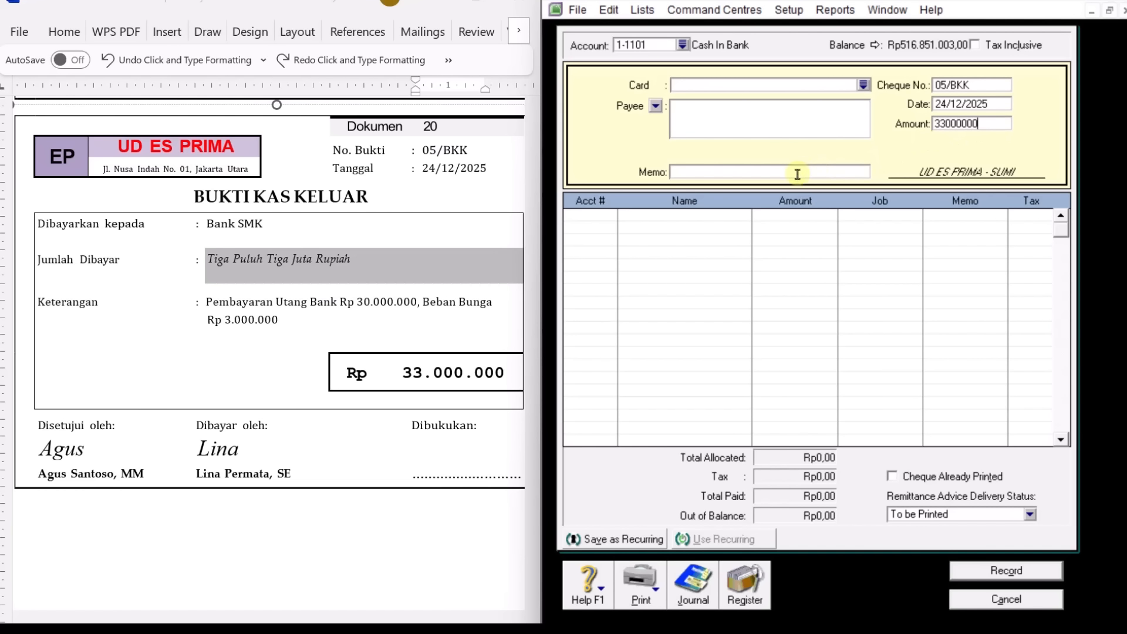
left_click(208, 305)
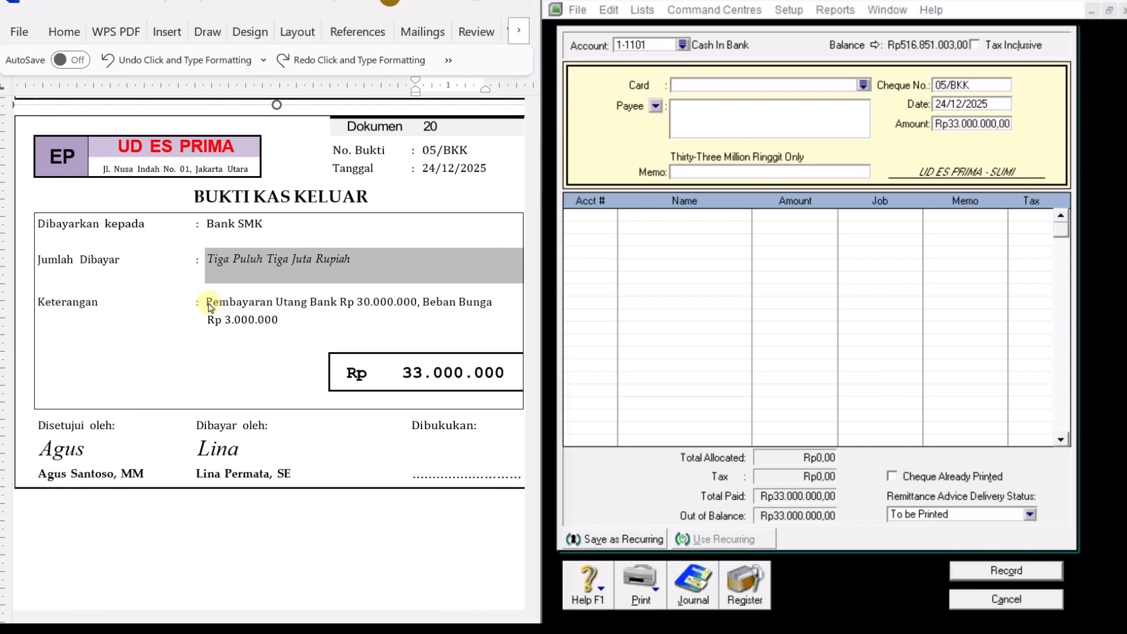
left_click_drag(204, 302, 280, 320)
right_click(248, 309)
left_click(293, 278)
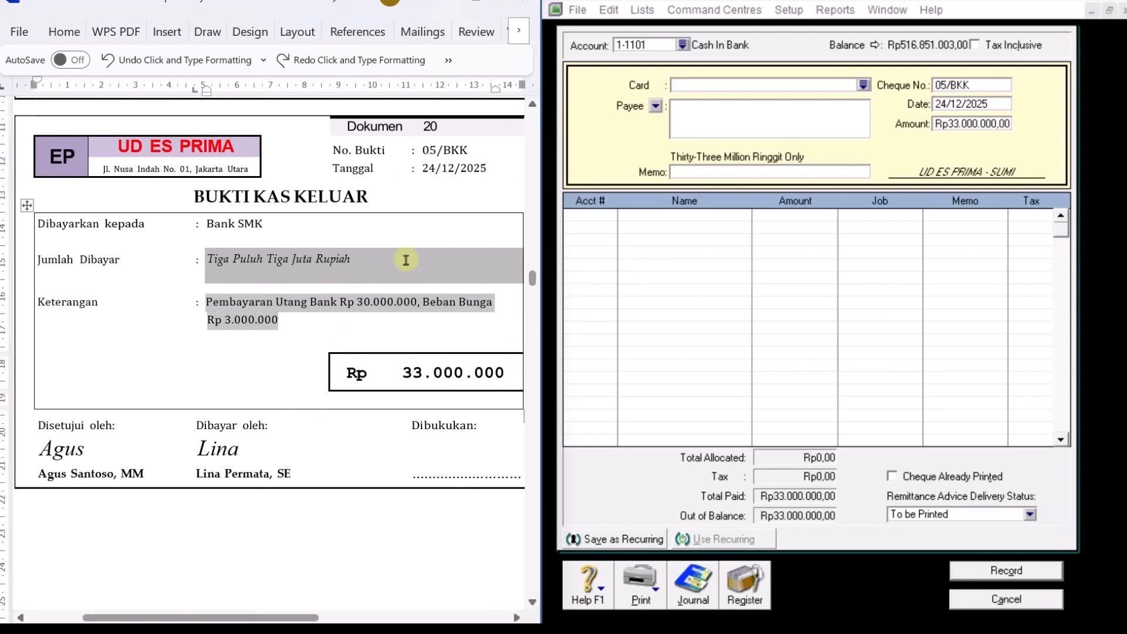
left_click(737, 173)
right_click(737, 175)
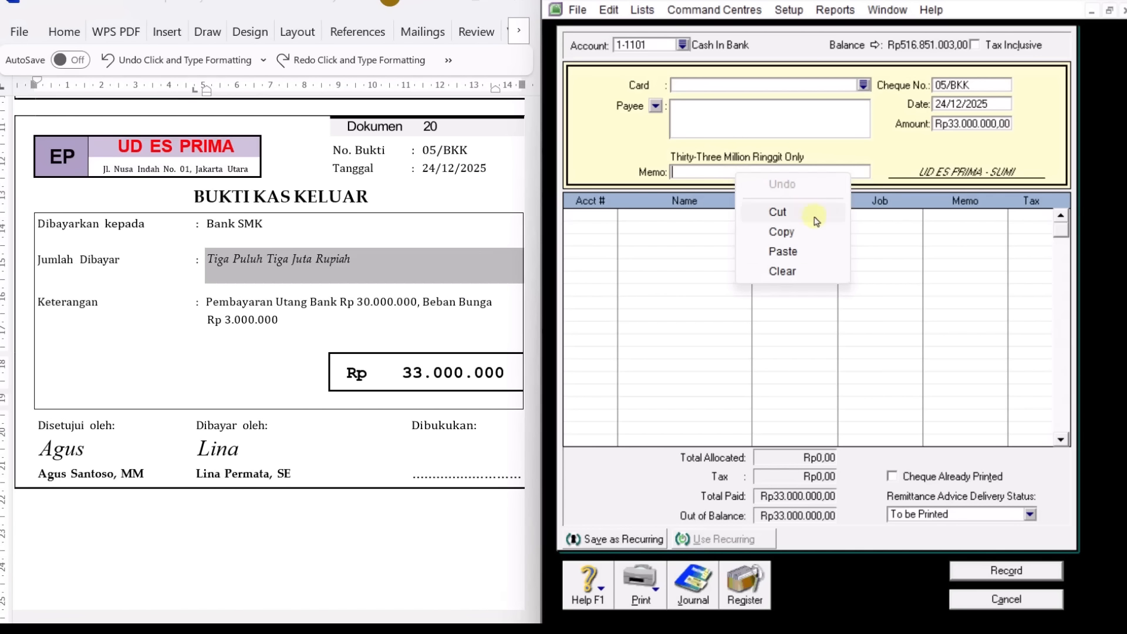
left_click(812, 252)
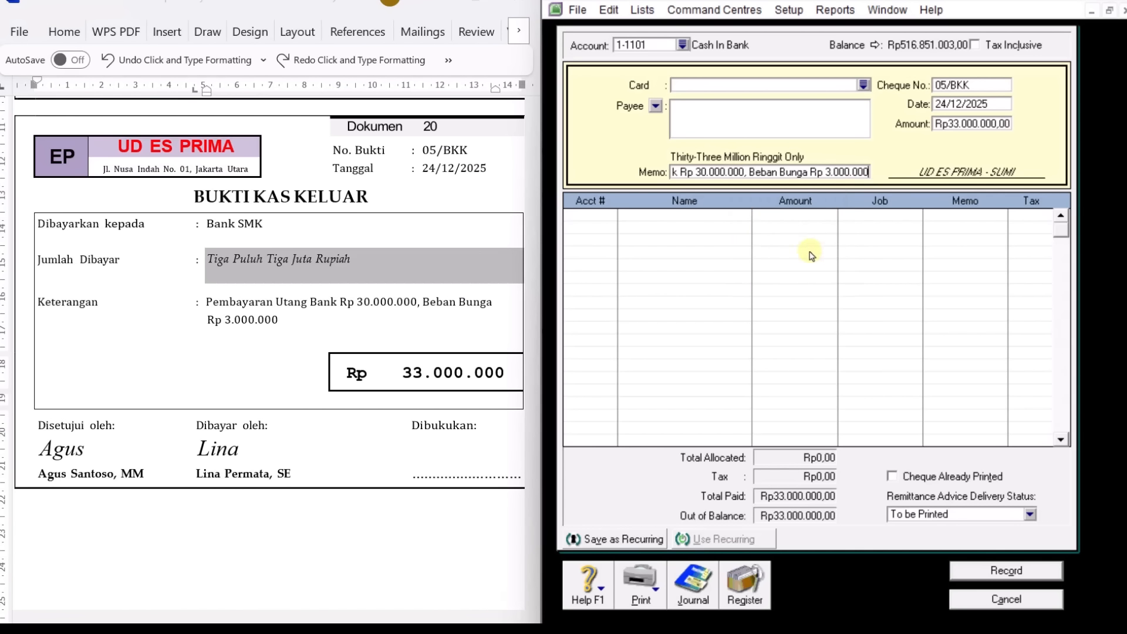
Allocate 30.000.000 of the payment to account 2-2101 Bank Loans on the first line.
left_click(605, 220)
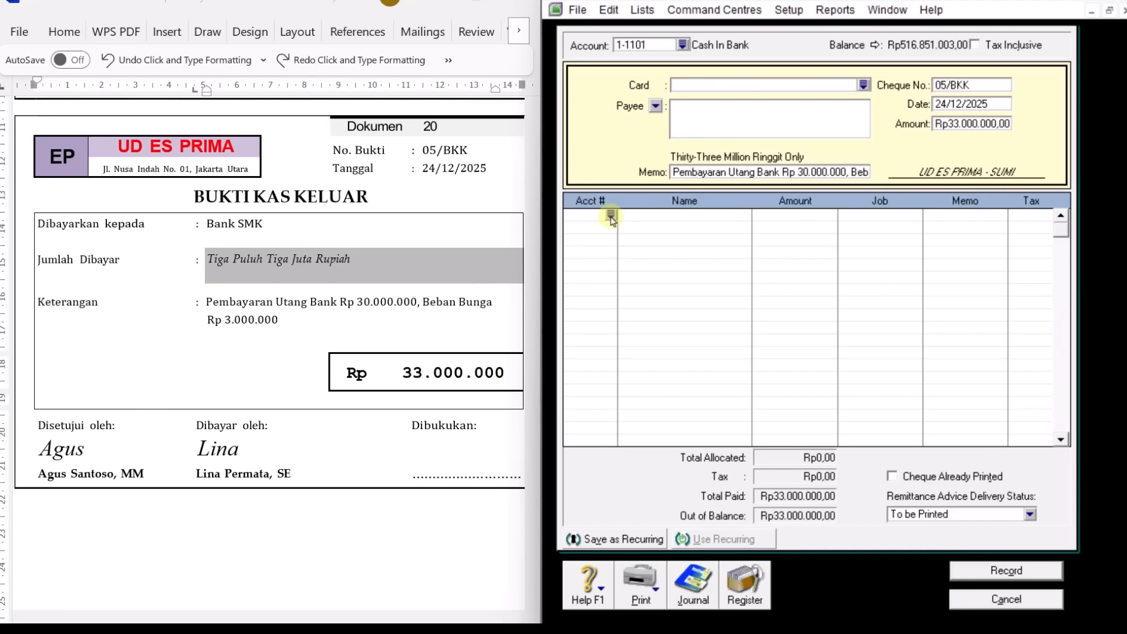
left_click(610, 216)
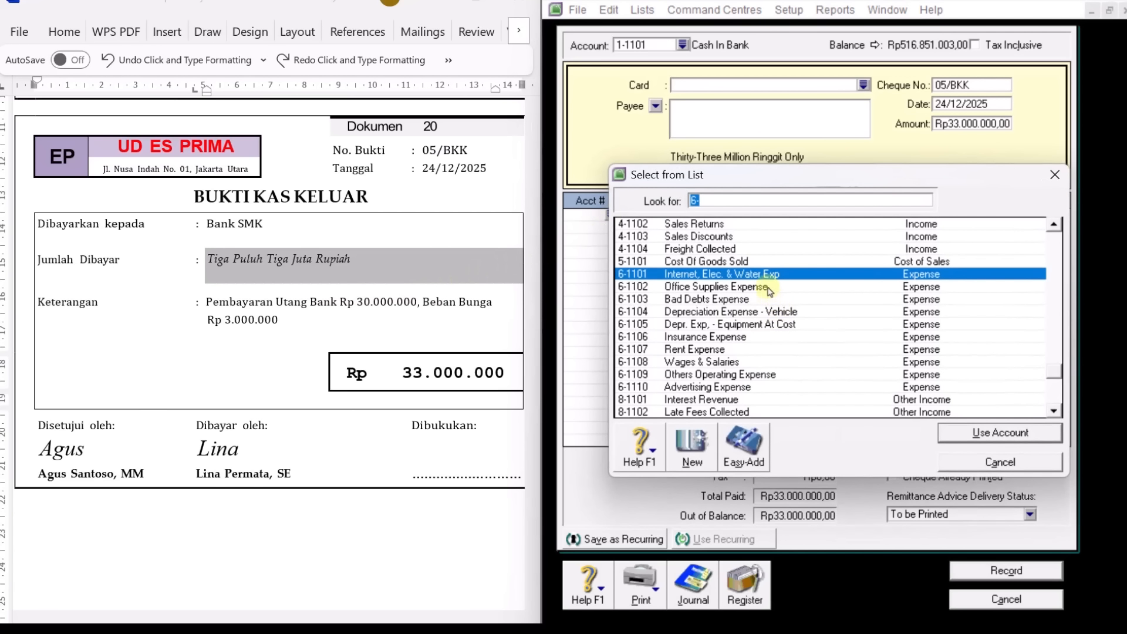
scroll(765, 269, "up", 4)
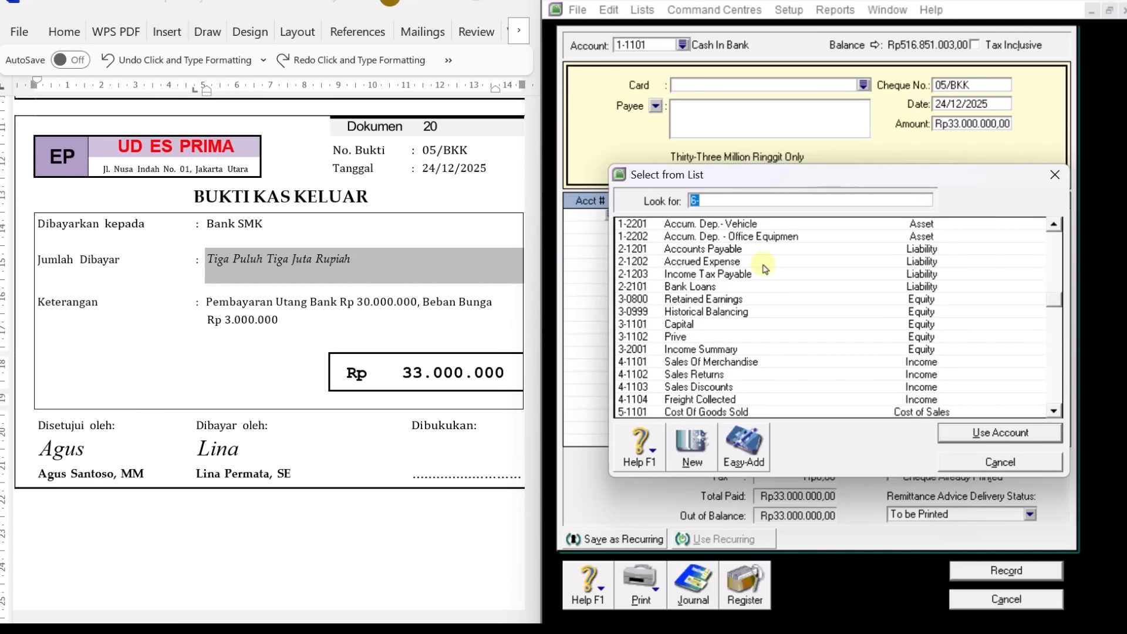
left_click(706, 287)
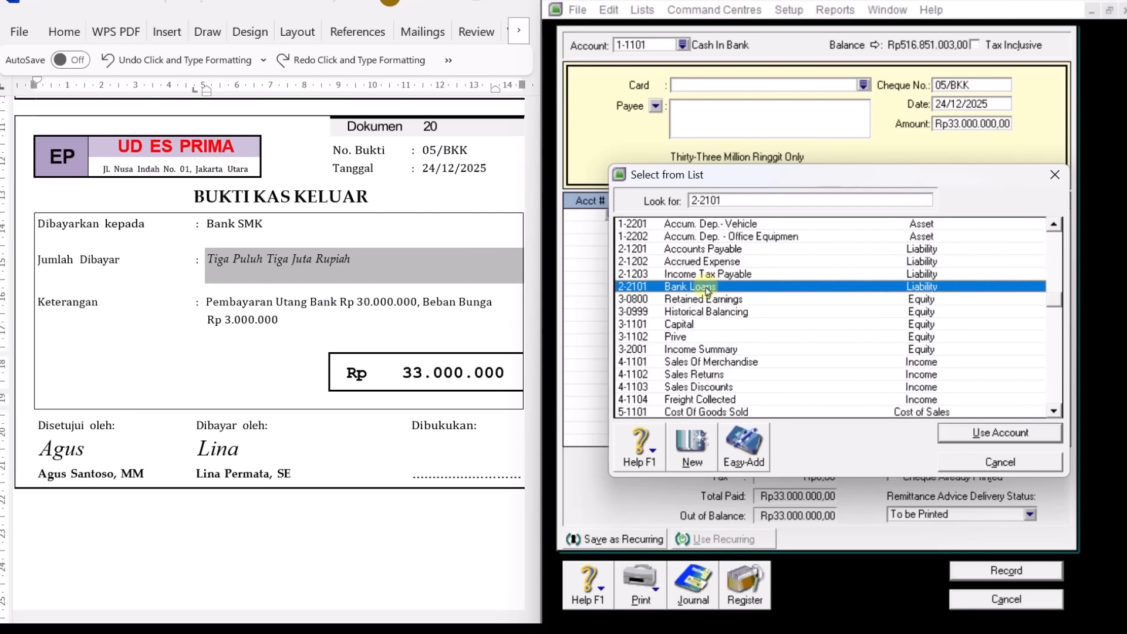
left_click(1015, 435)
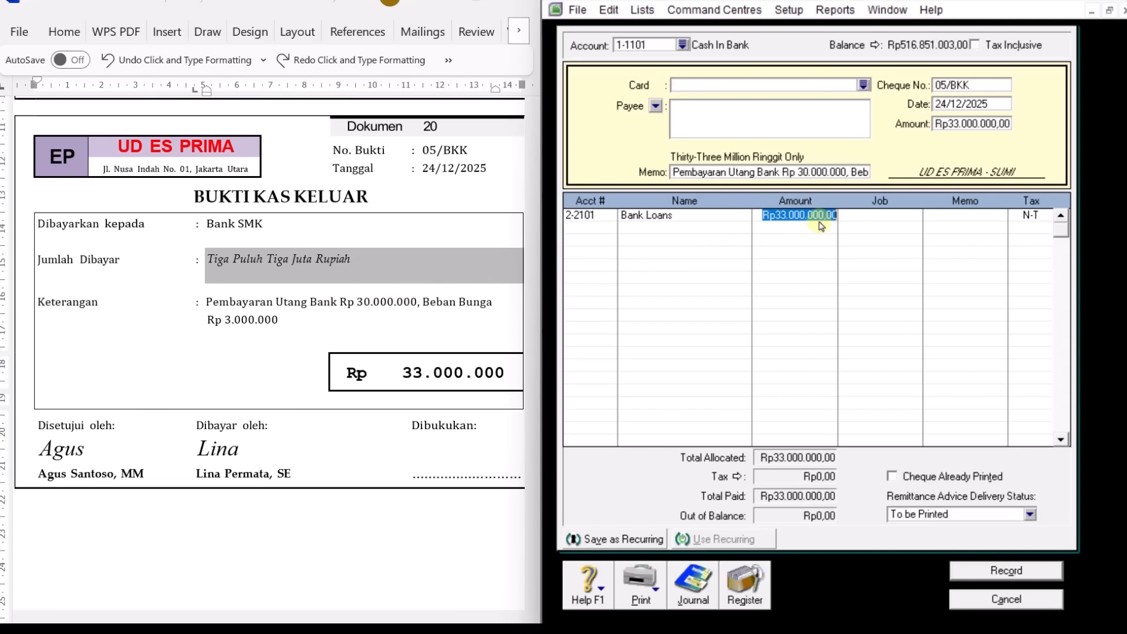
type("3")
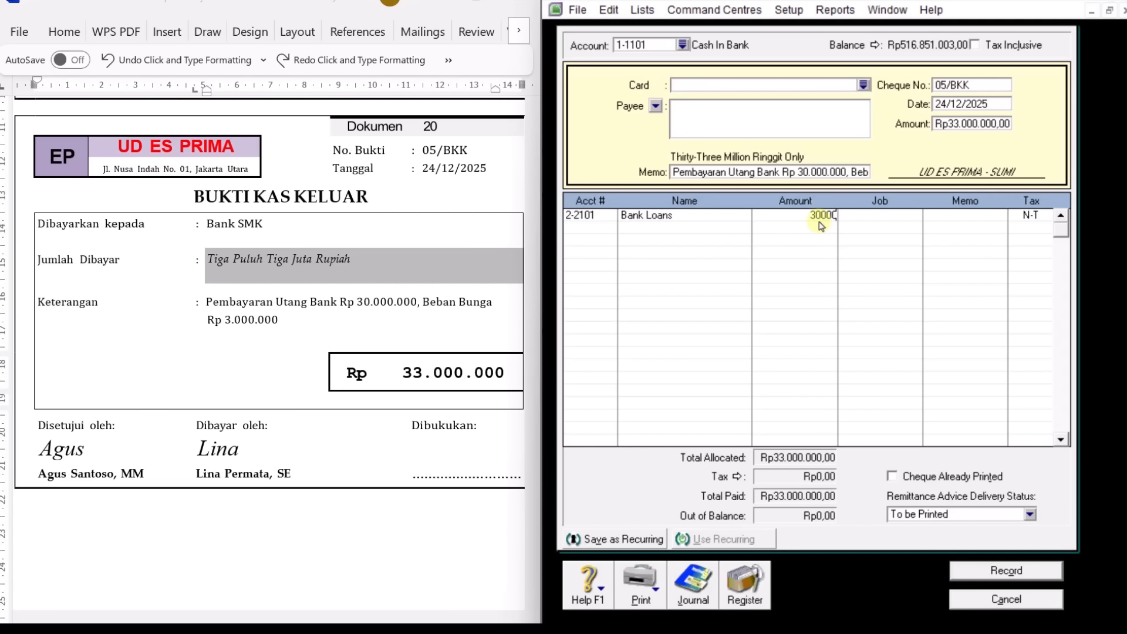
type("0.000.000")
key("Tab")
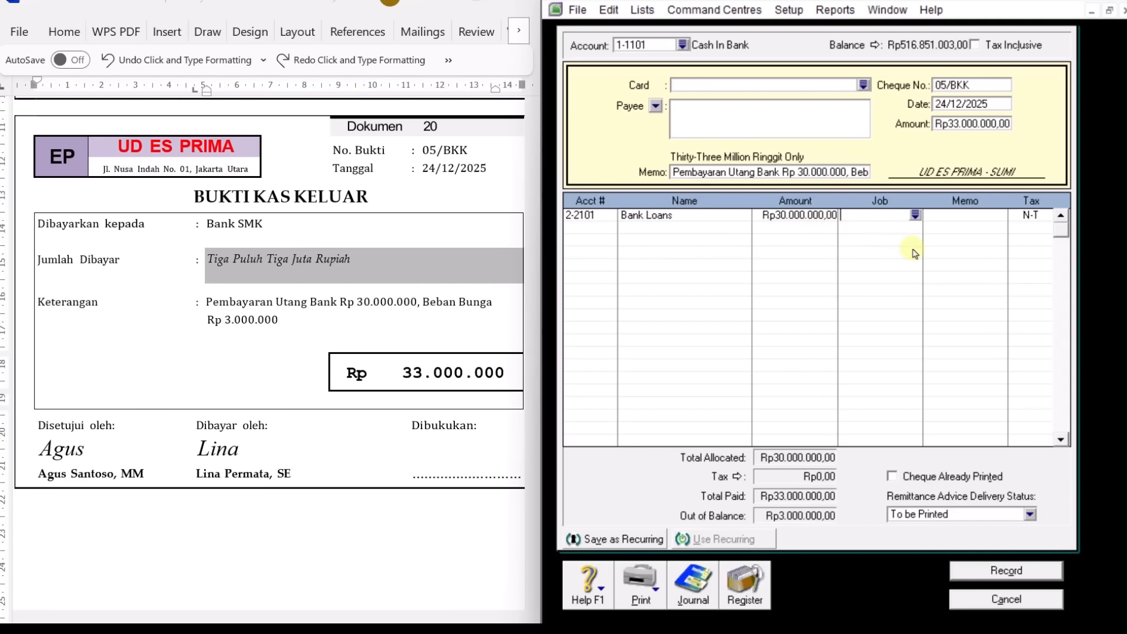
Allocate the remaining 3.000.000 to account 9-1001 Interest Expense, then record the payment and close the Spend Money window.
left_click(591, 230)
left_click(610, 230)
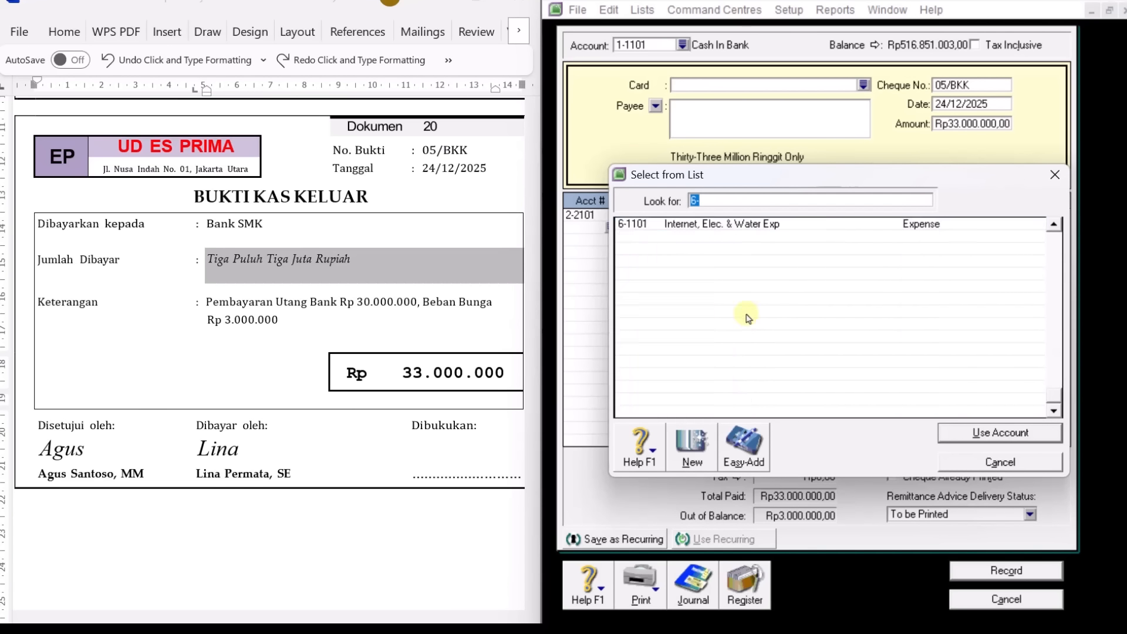
left_click(778, 386)
left_click(1000, 433)
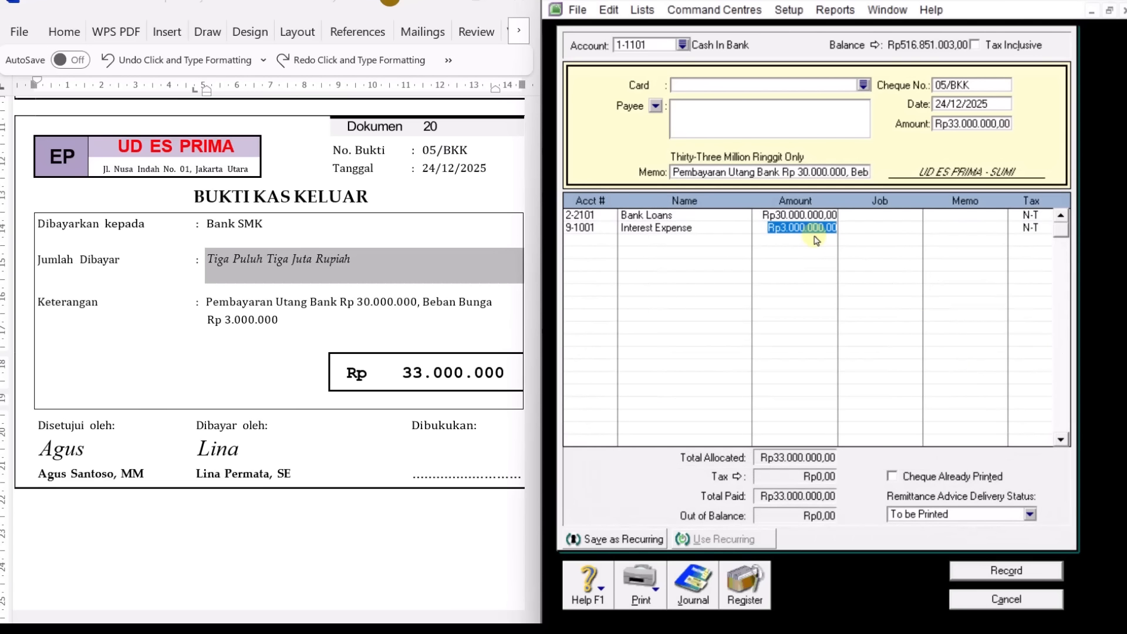
key("Tab")
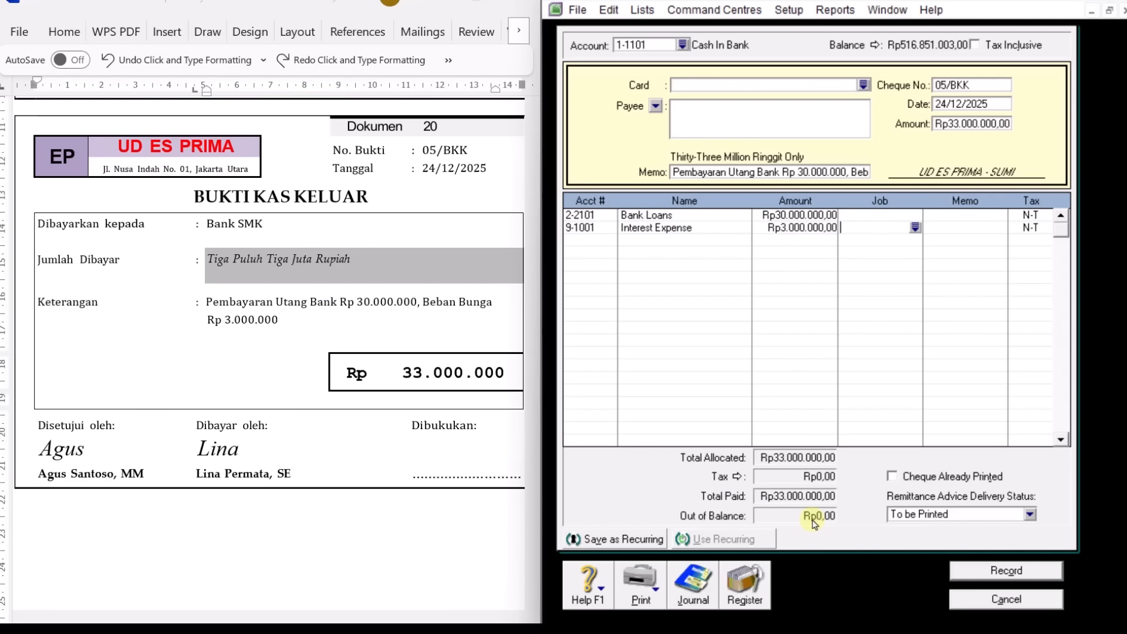
left_click(1019, 572)
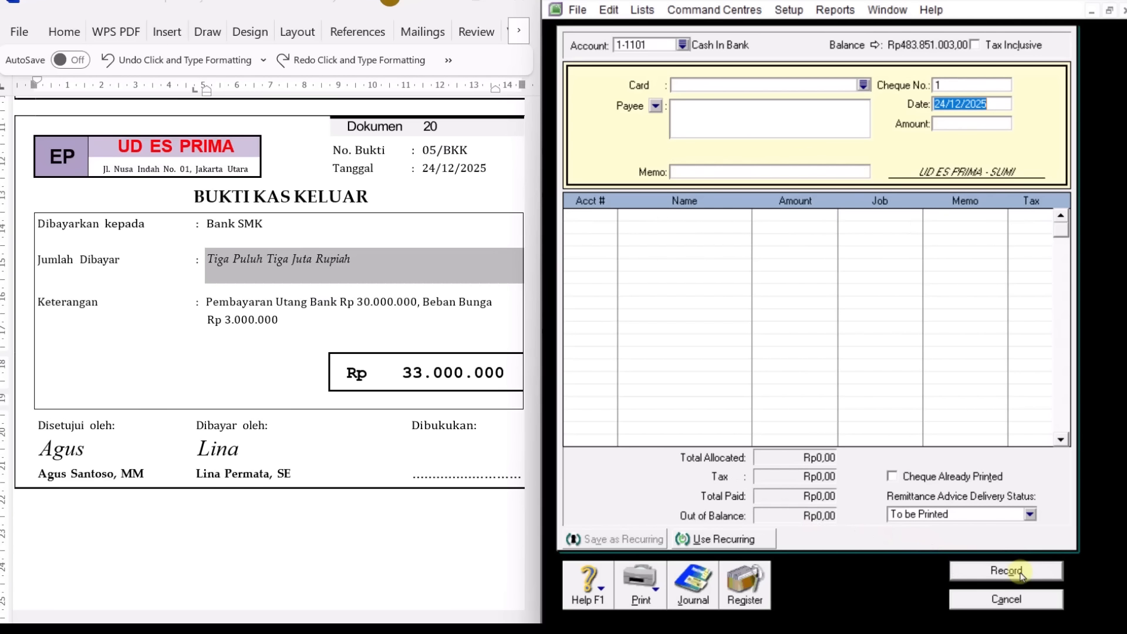
left_click(1021, 601)
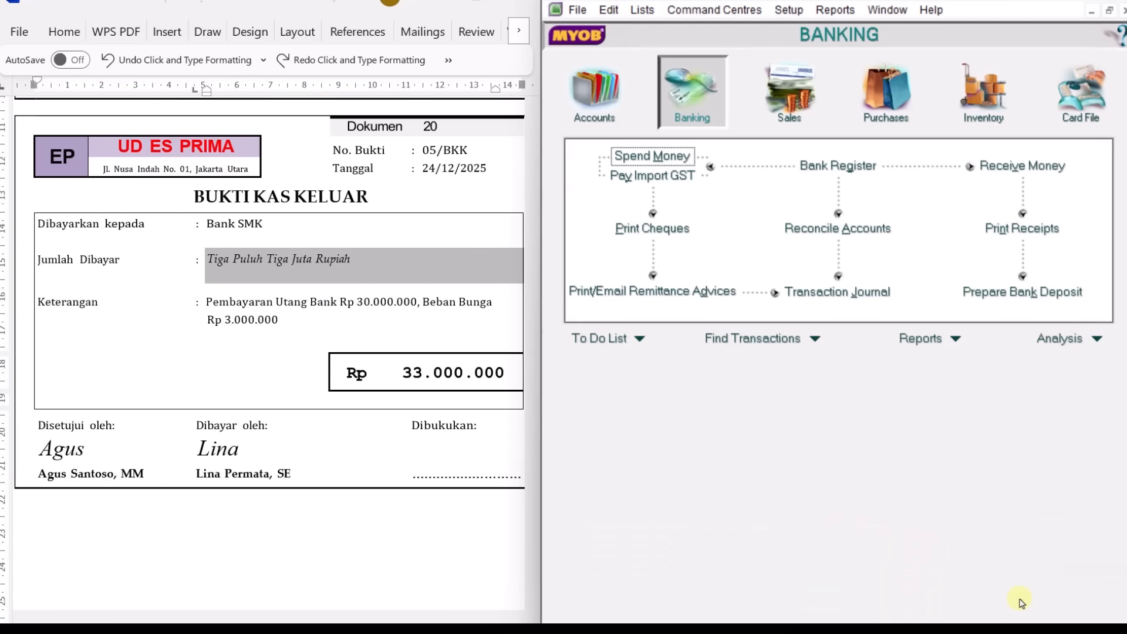
Find sales invoice 05/SJ for Toko Coolify in the Word source documents and start a new sales invoice in MYOB.
left_click(367, 499)
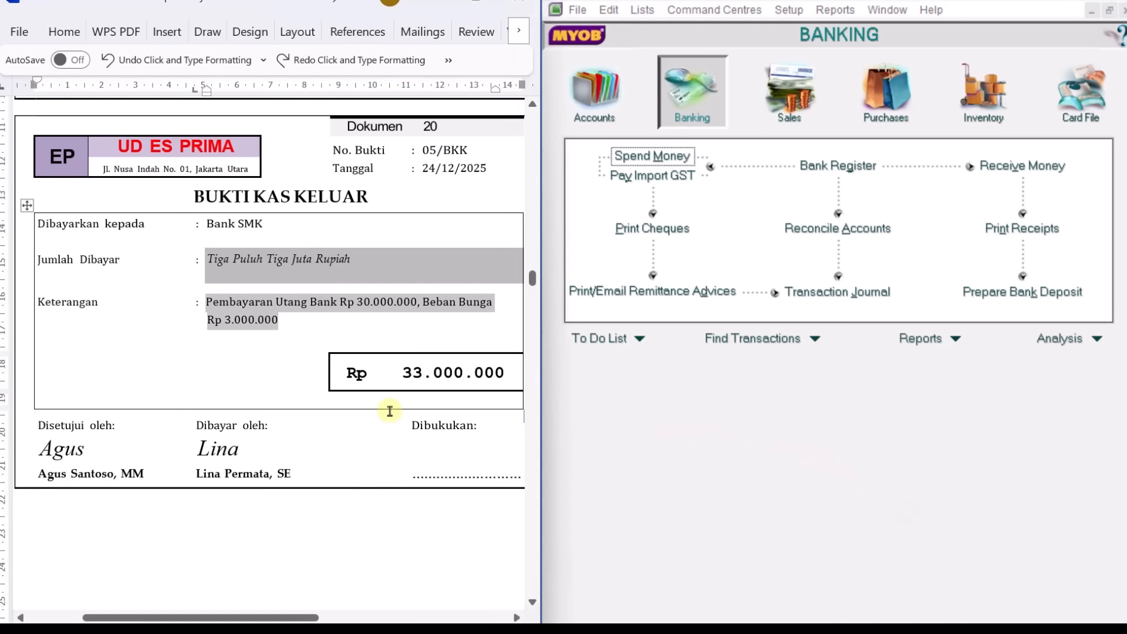
scroll(390, 411, "down", 6)
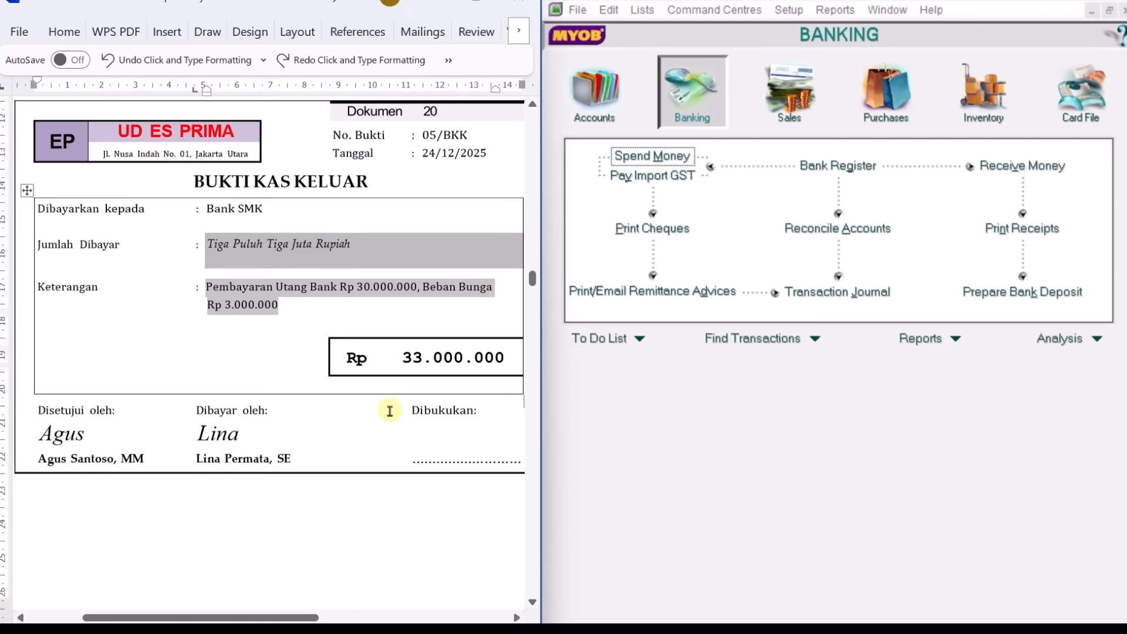
scroll(390, 411, "down", 4)
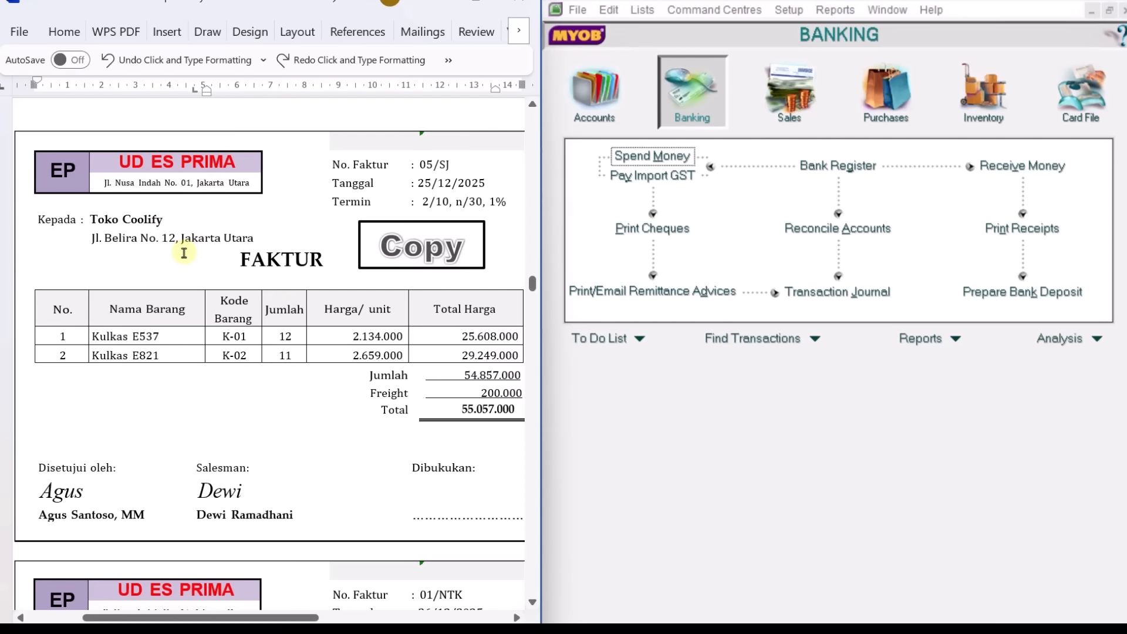
left_click(805, 100)
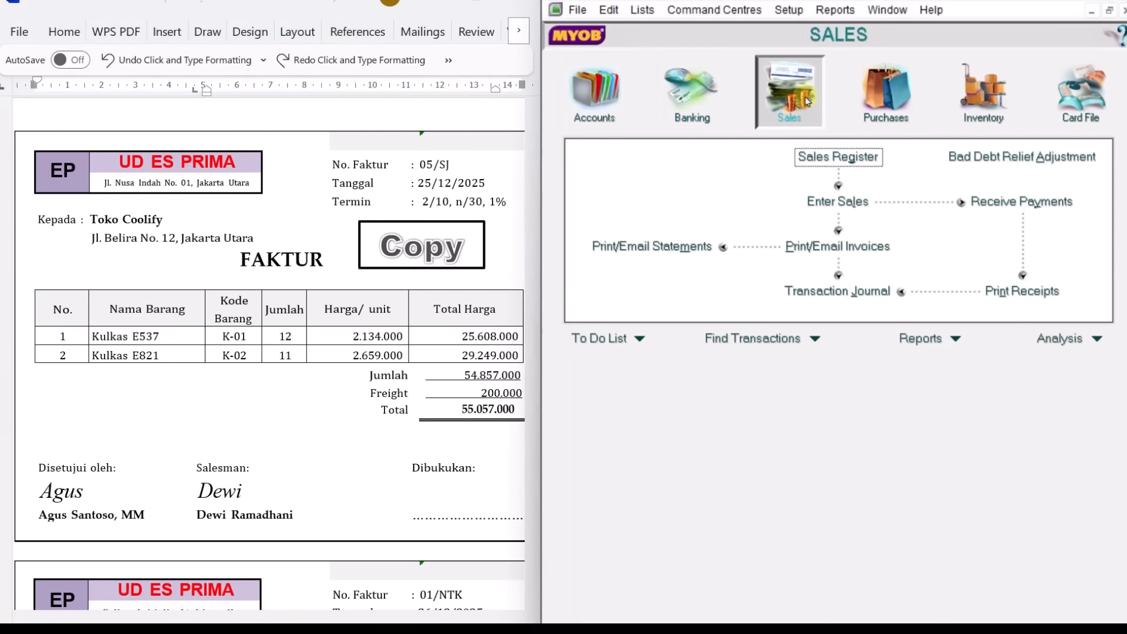
left_click(853, 202)
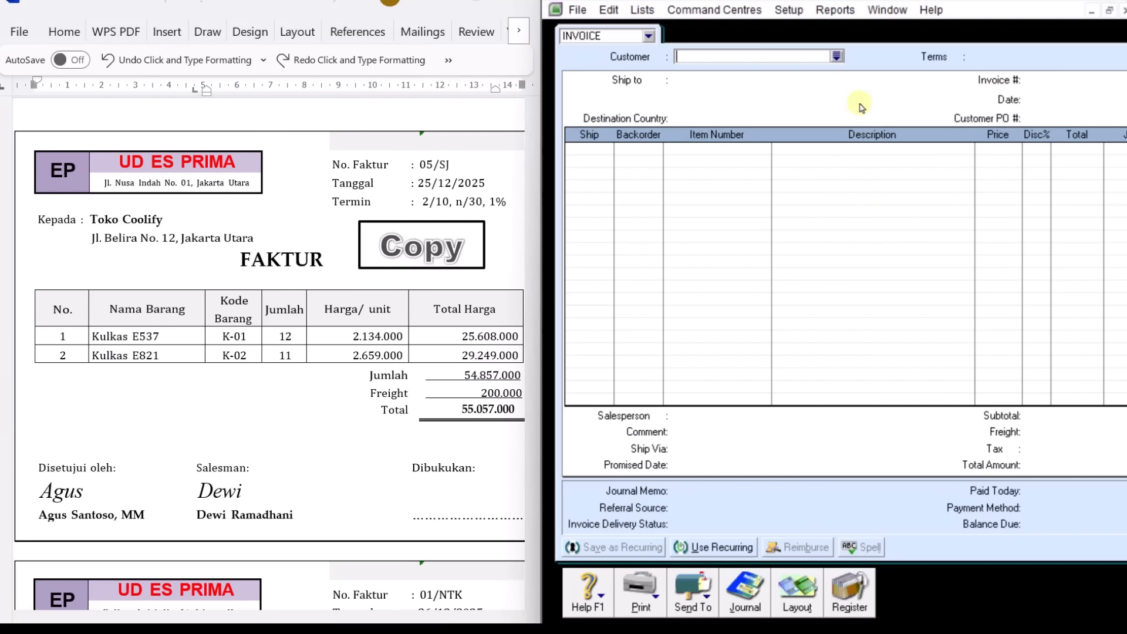
Set the invoice's customer to Toko Coolify, its number to 05/SJ and its date to 25/12/2025.
left_click(837, 57)
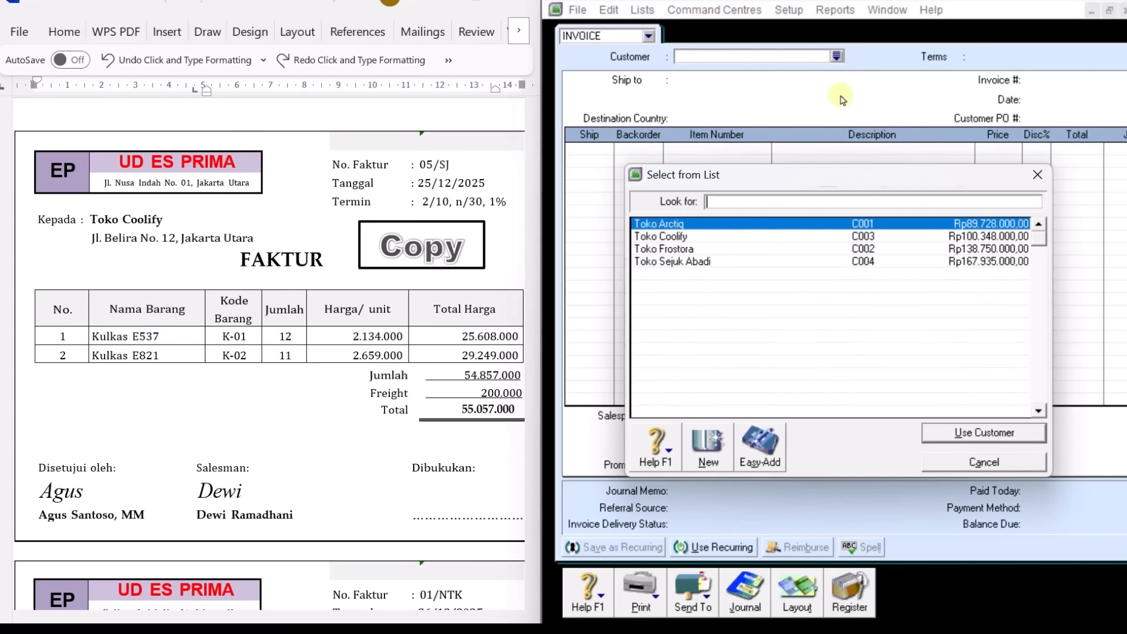
left_click(710, 237)
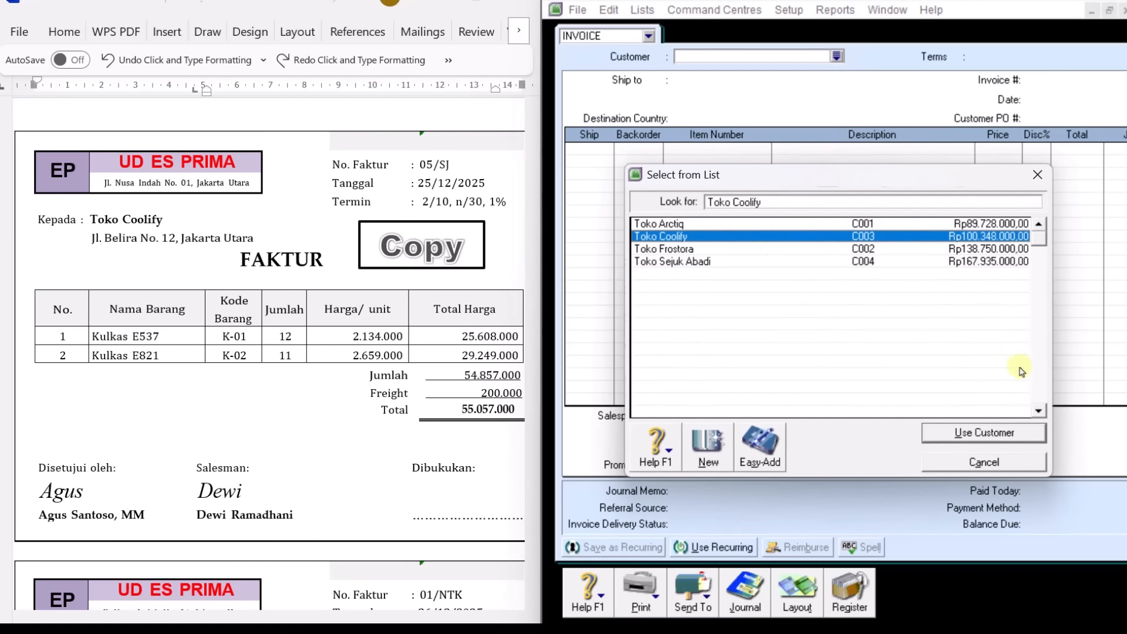
left_click(983, 433)
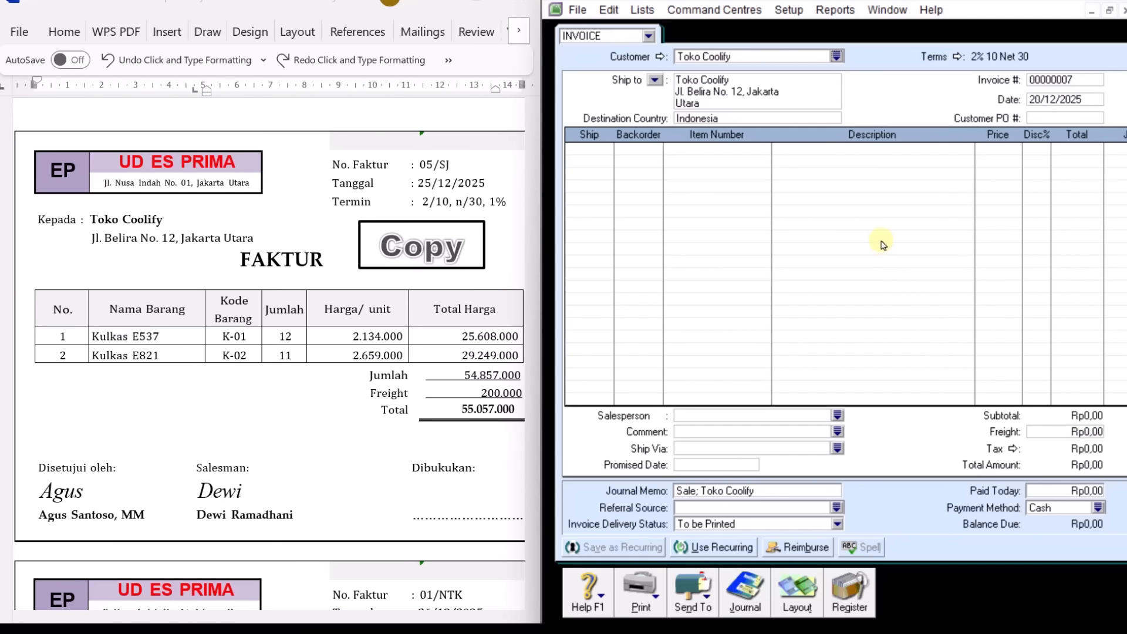
left_click(1065, 80)
type("05/SJ")
key("Tab")
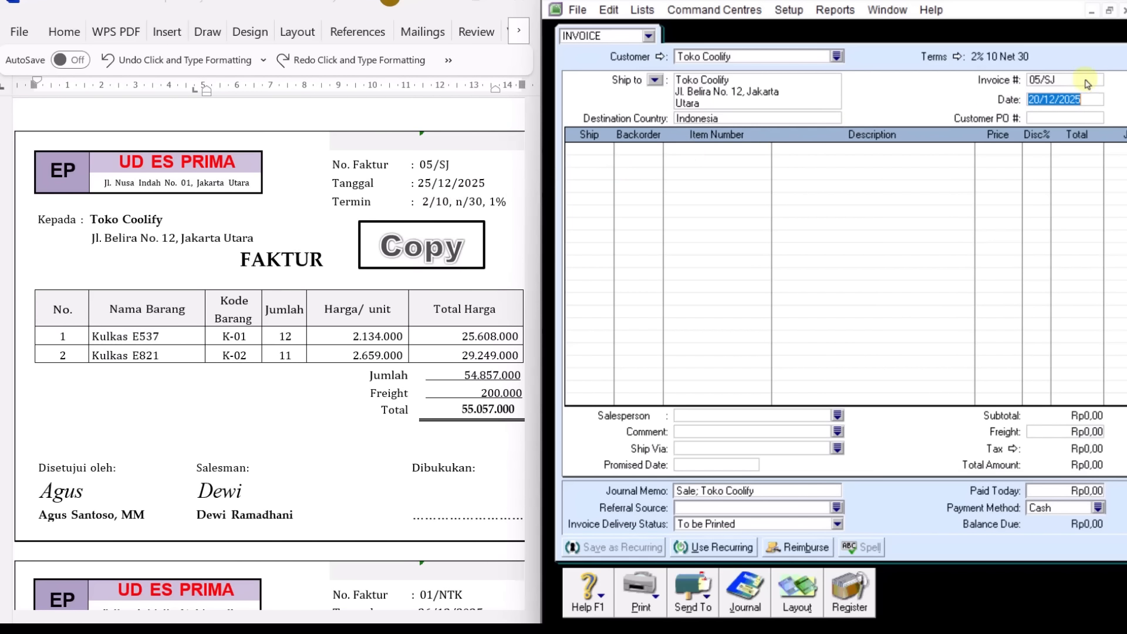
type("25/")
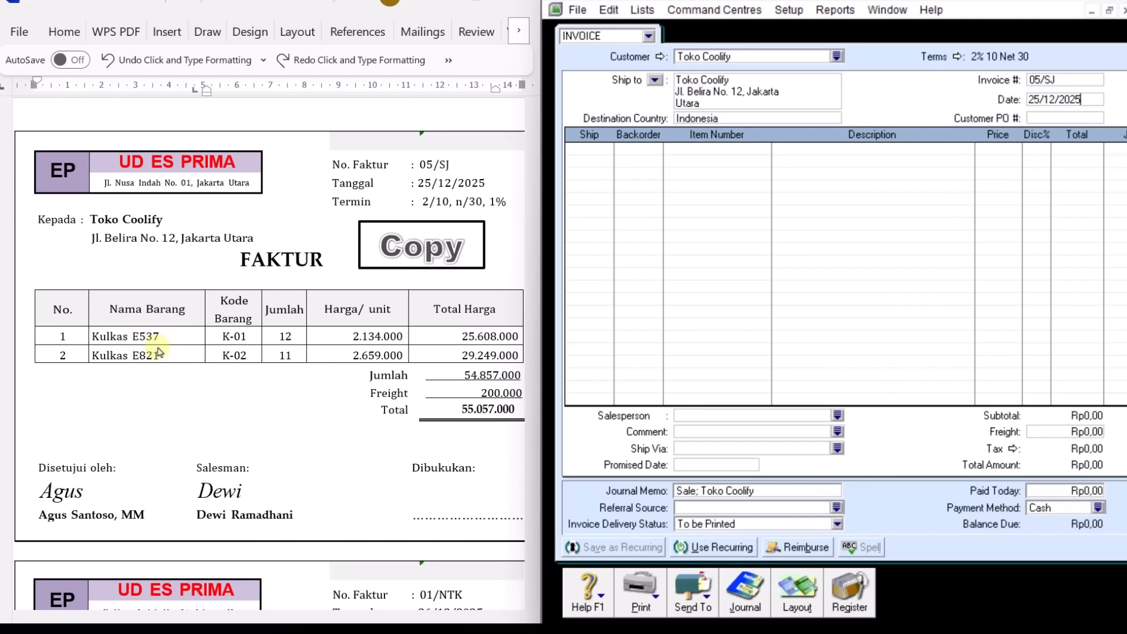
Add an invoice line for 12 units of item K-01, Kulkas E537, at a price of 2134000 each.
left_click(600, 152)
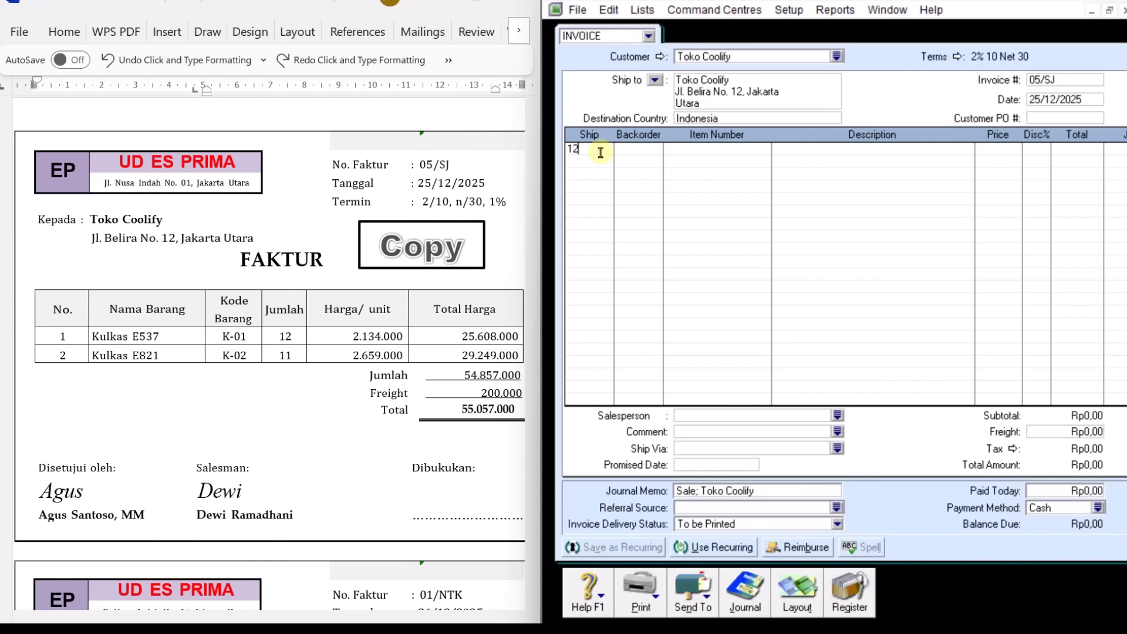
key("Tab")
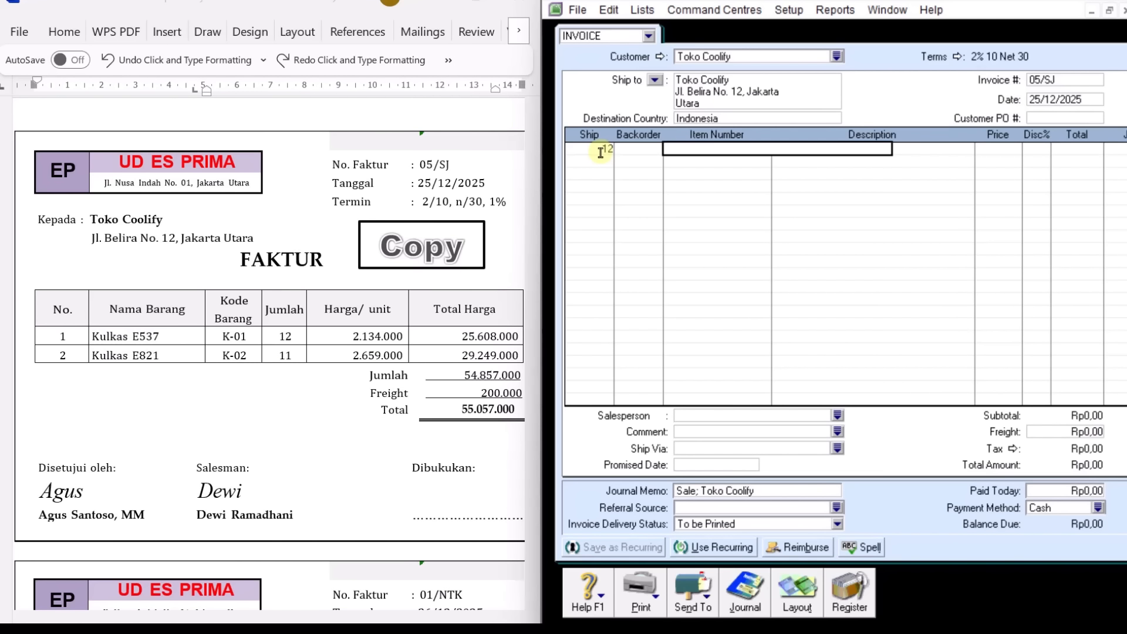
key("Tab")
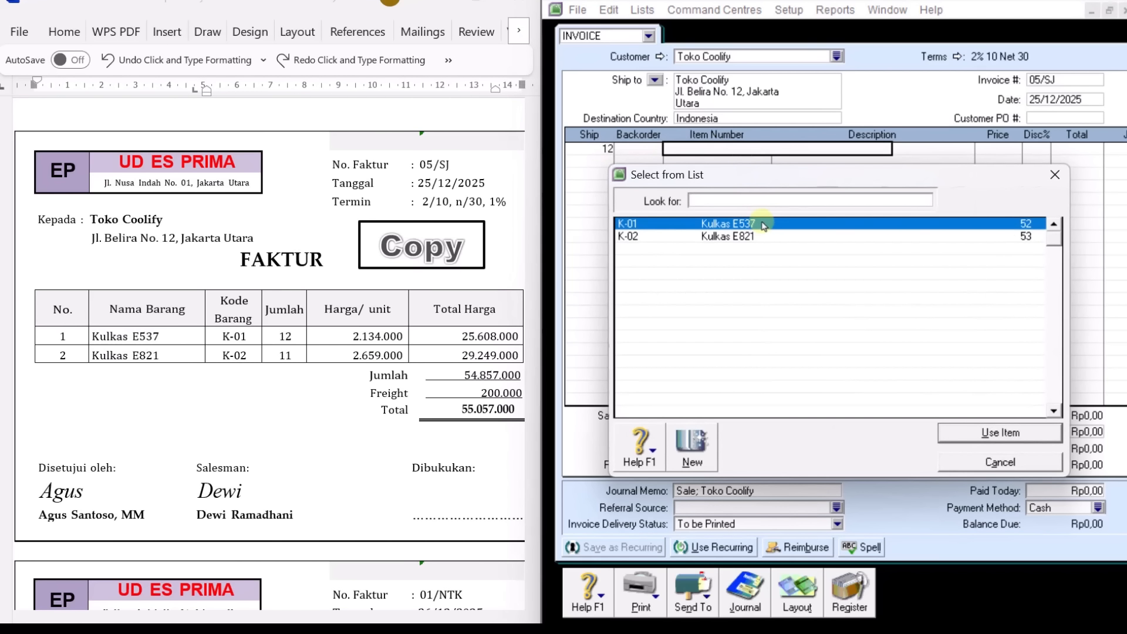
type("K-01")
left_click(1000, 435)
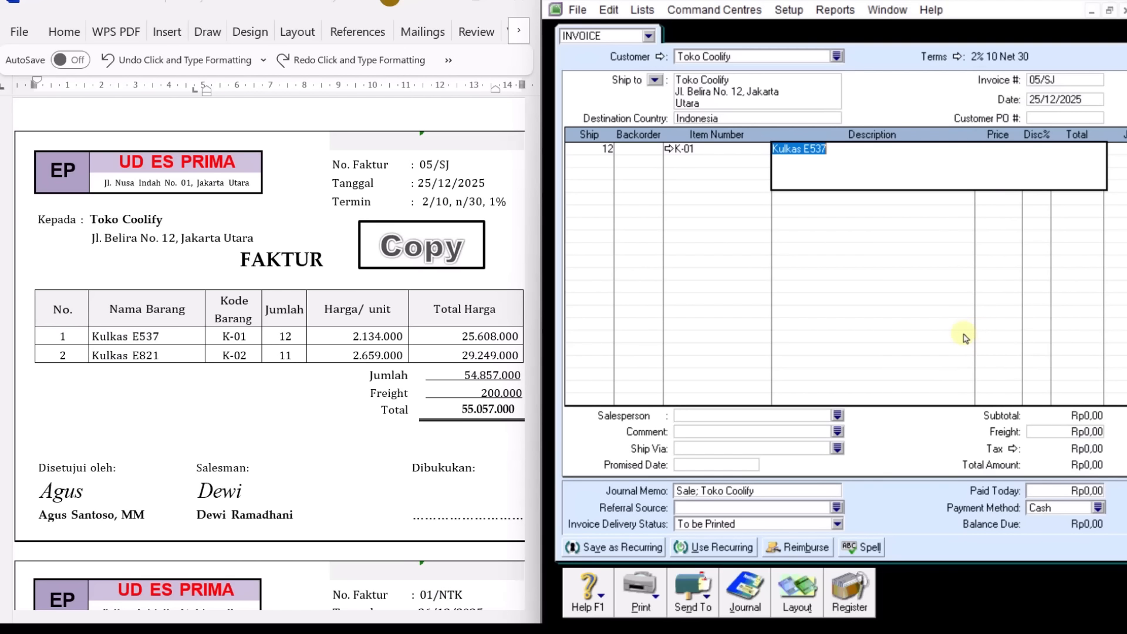
key("Tab")
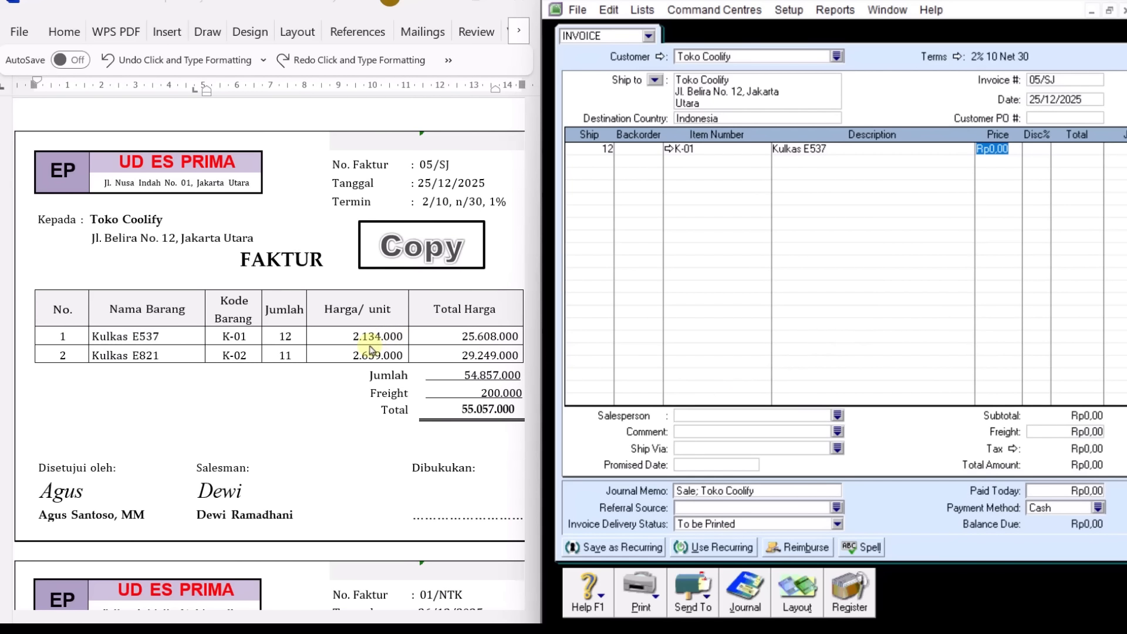
type("2134000")
key("Tab")
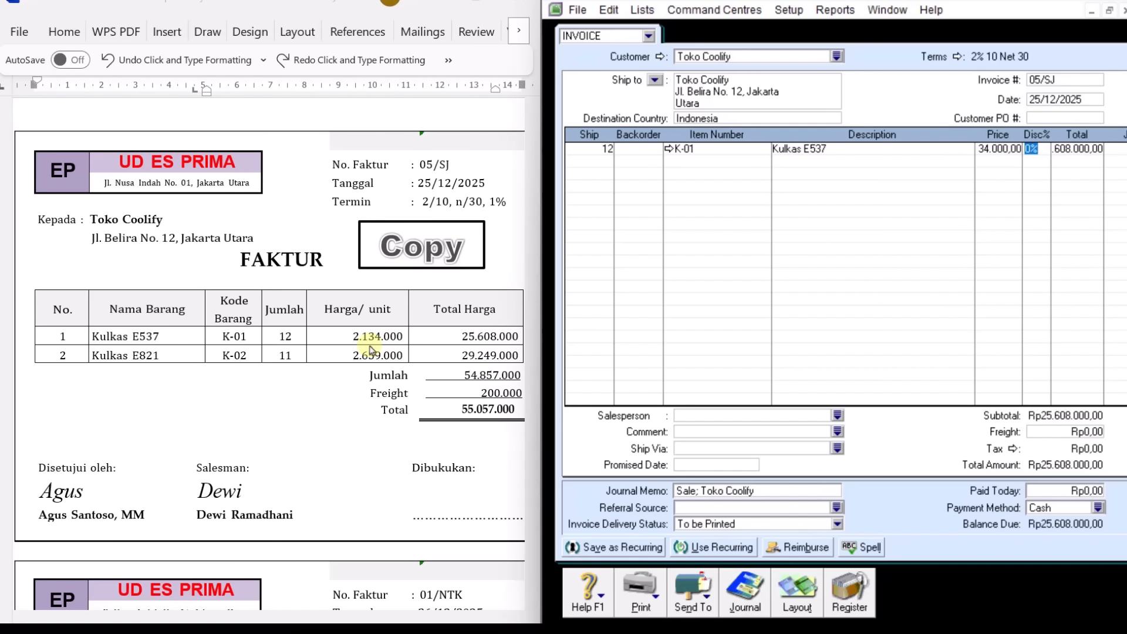
Add a second invoice line for 11 units of item K-02, Kulkas E821, at a price of 2659000 each.
left_click(581, 163)
key("Tab")
key("Tab")
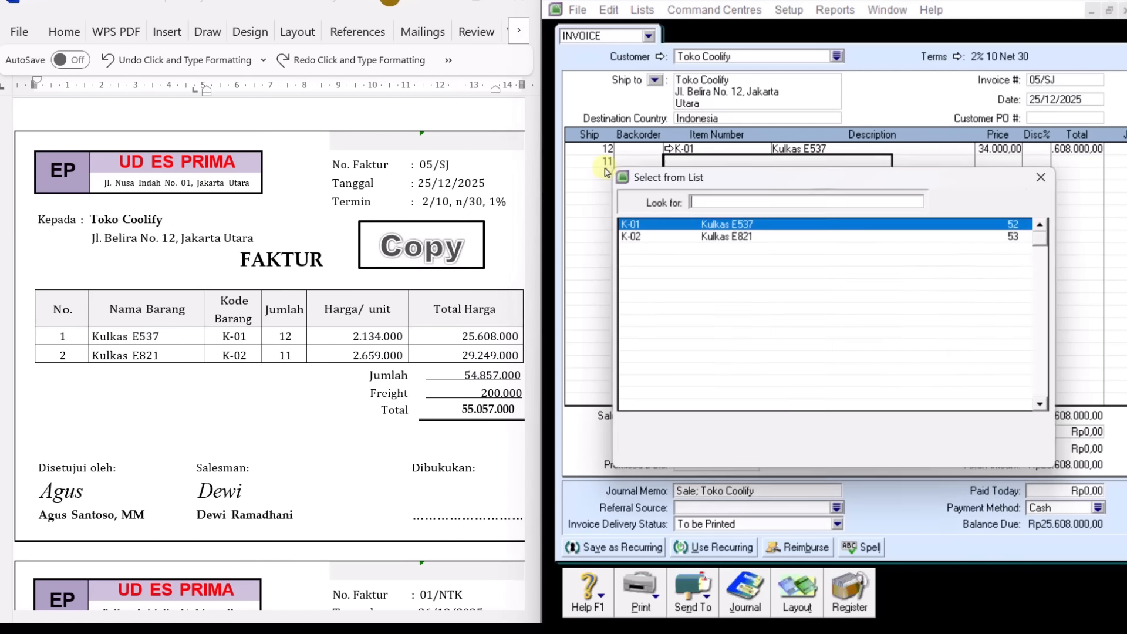
left_click(730, 236)
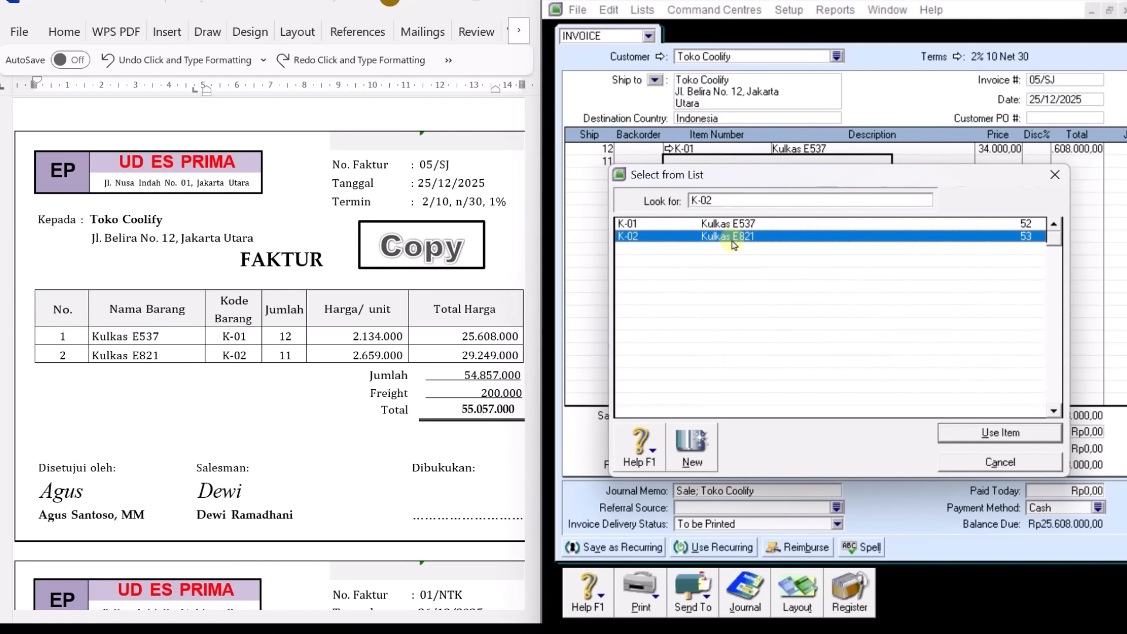
left_click(1010, 432)
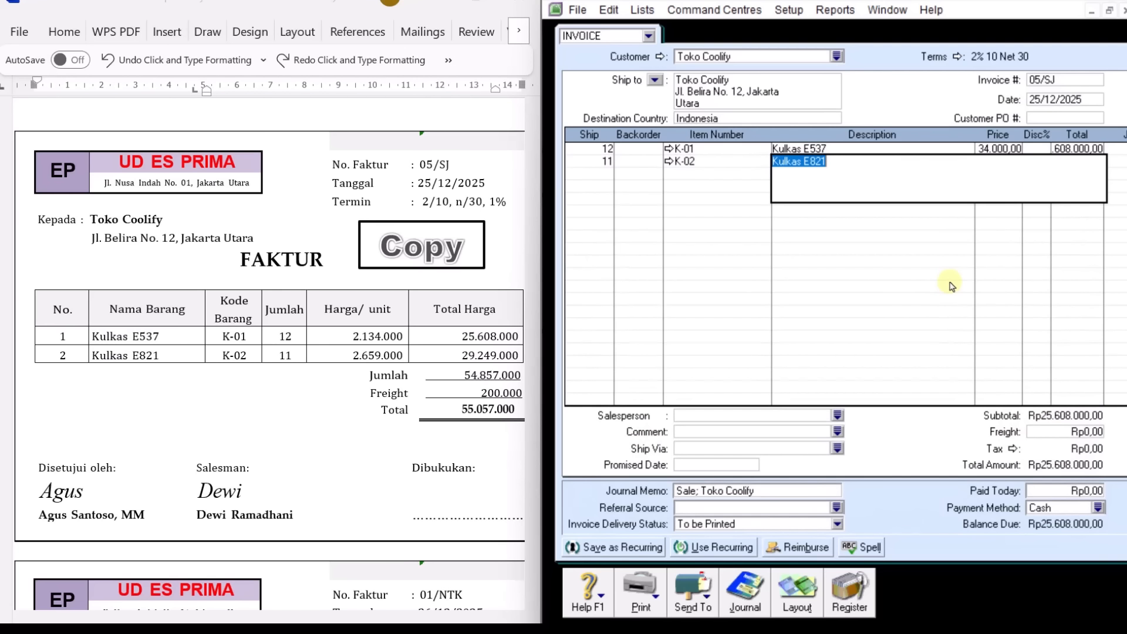
key("Tab")
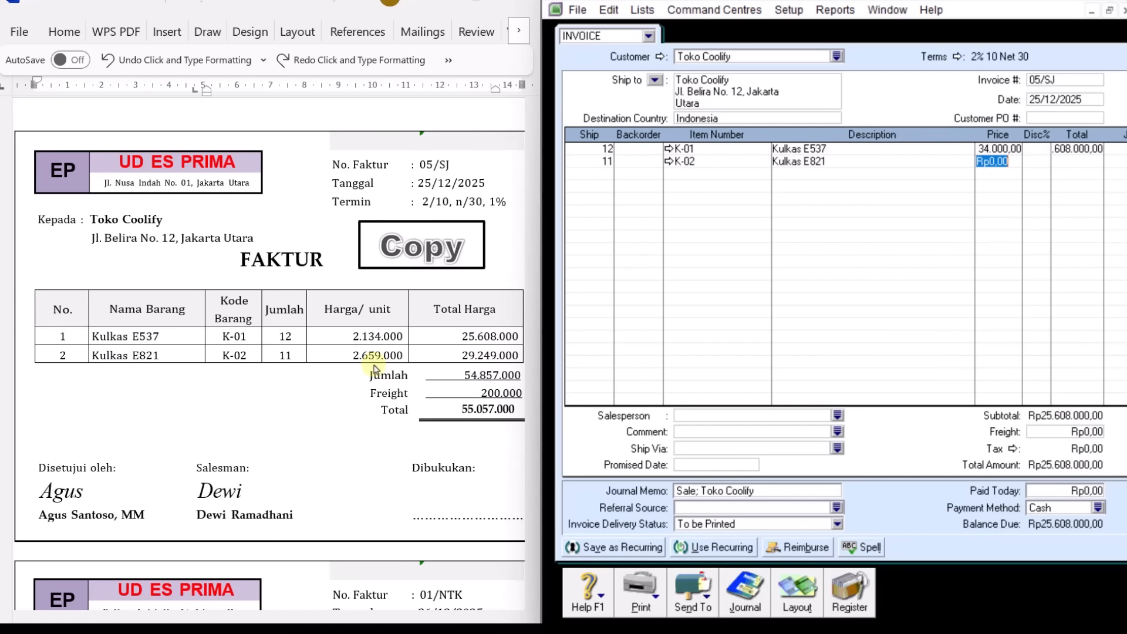
type("2659000")
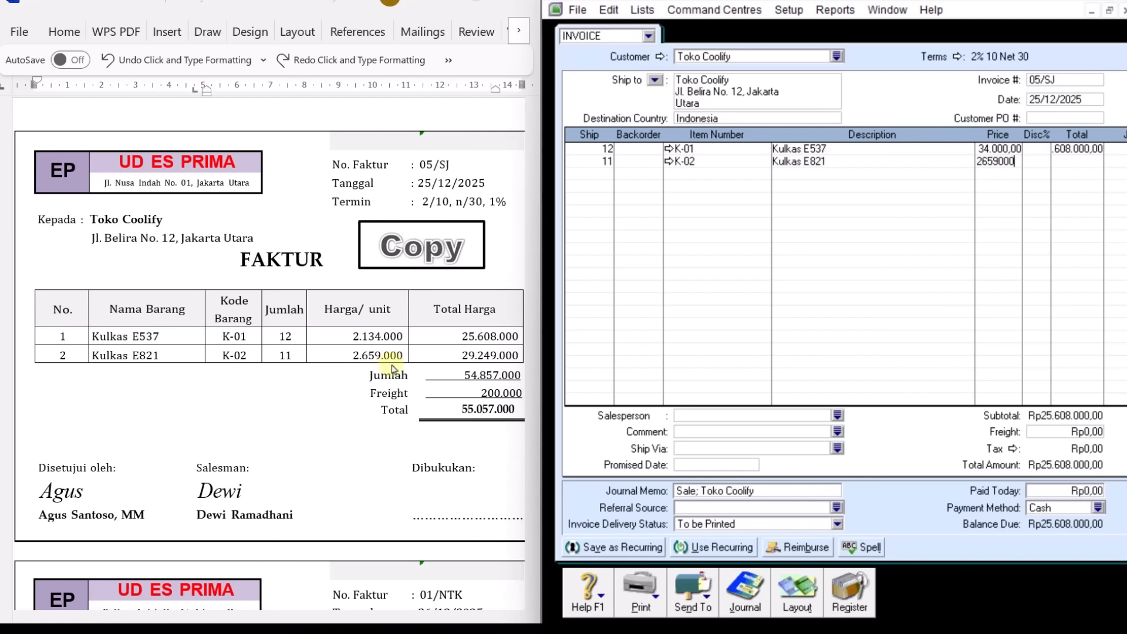
key("Tab")
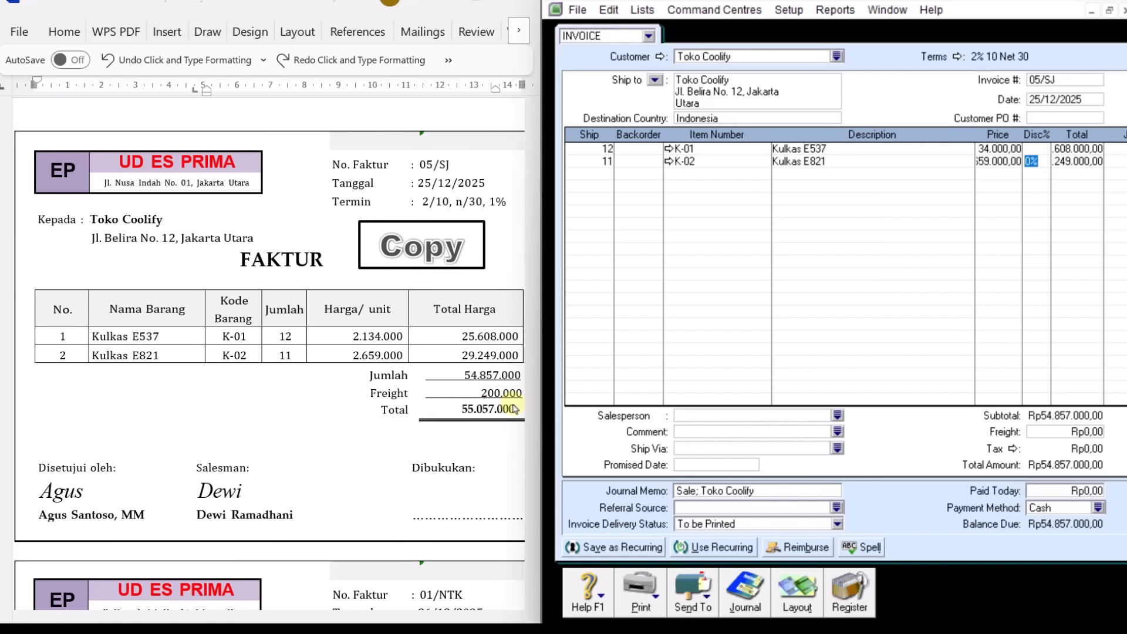
Add freight of 200000 to invoice 05/SJ, record it while ignoring the spelling suggestions, and close the invoice form.
left_click(1095, 435)
type("2")
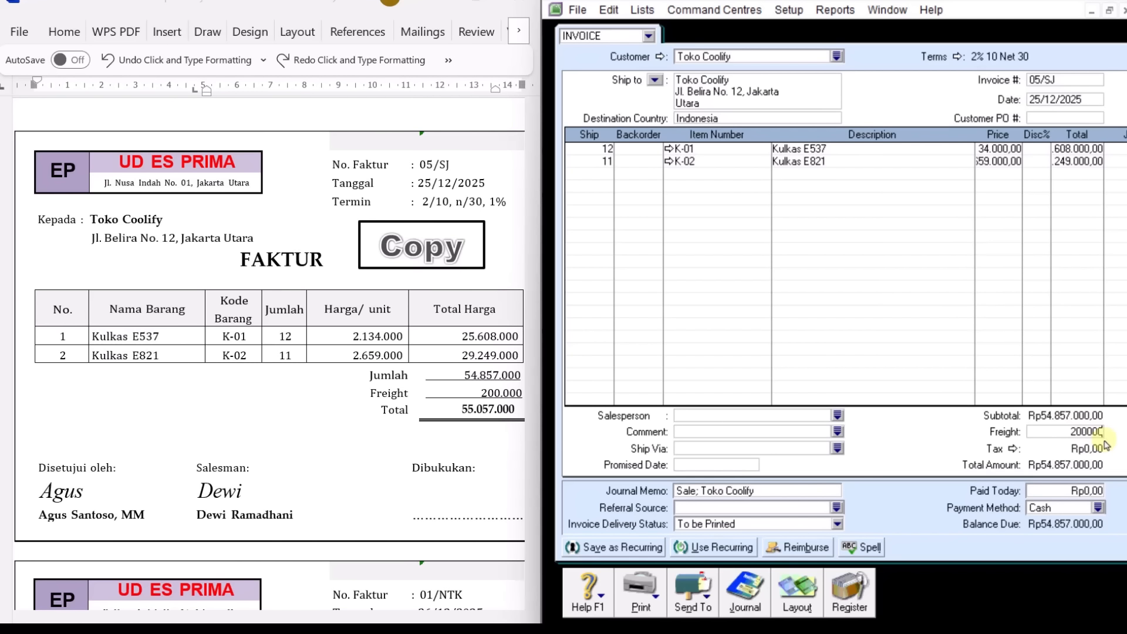
key("Tab")
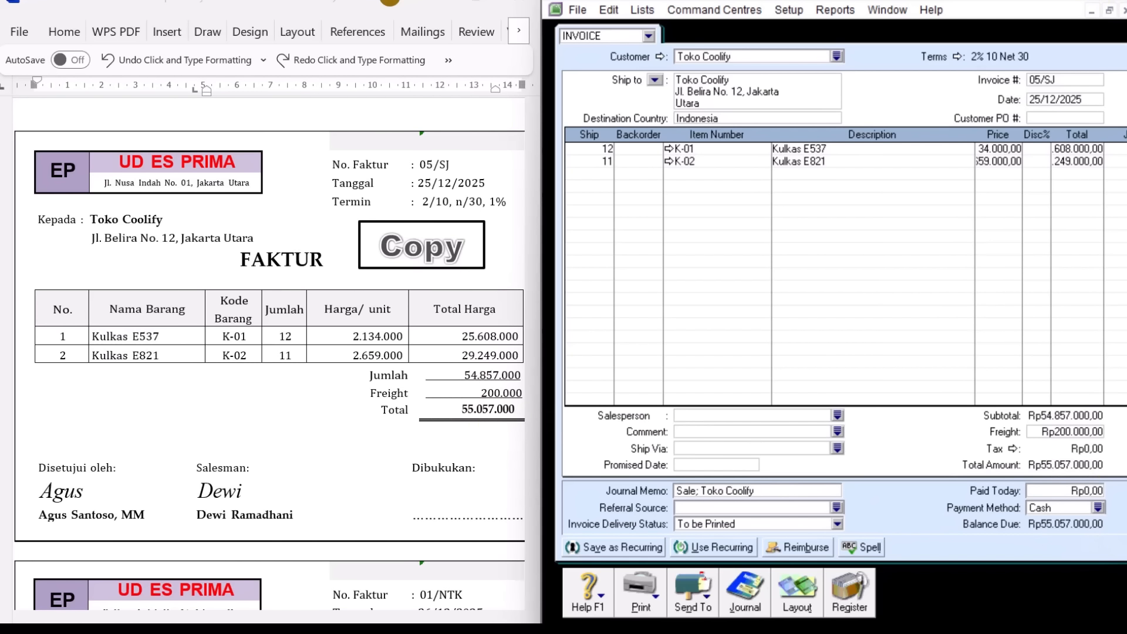
key("super+Up")
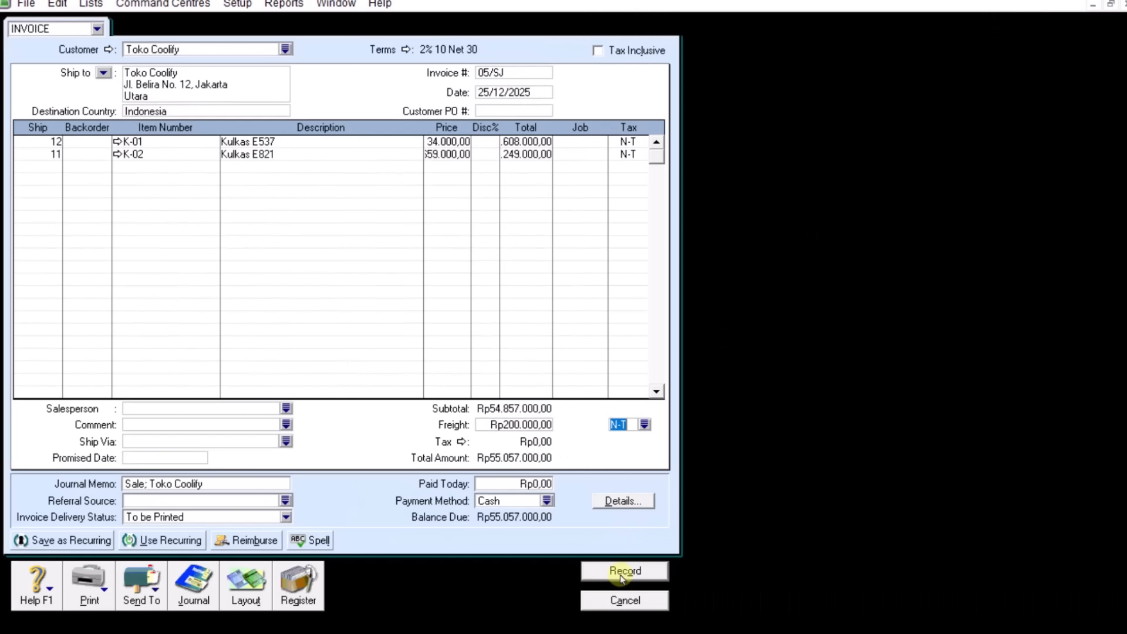
left_click(623, 571)
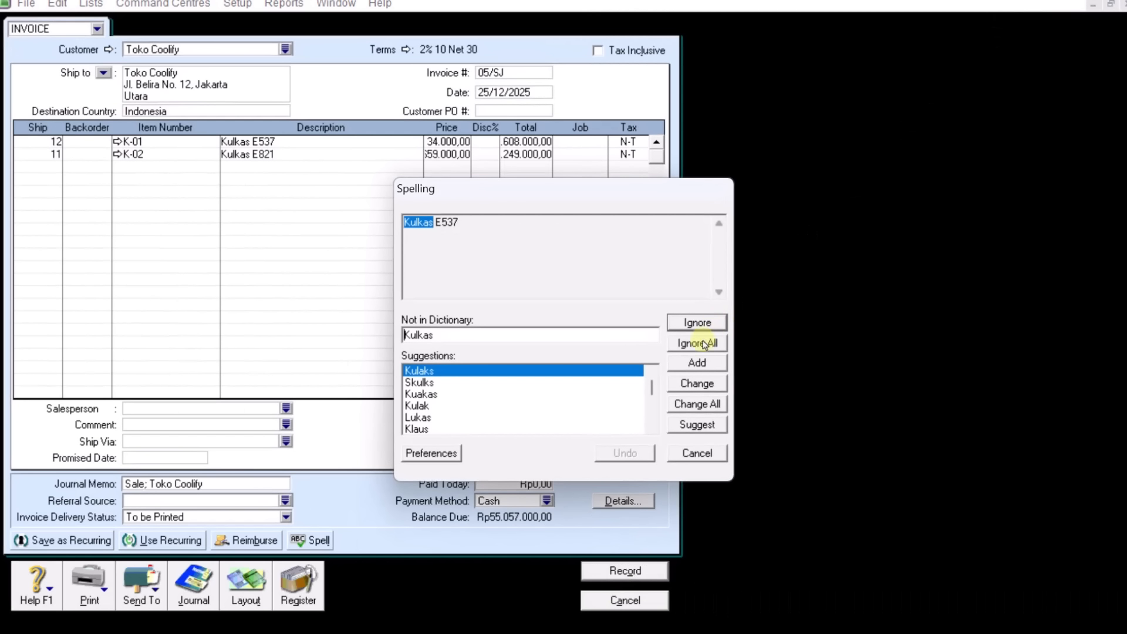
left_click(704, 344)
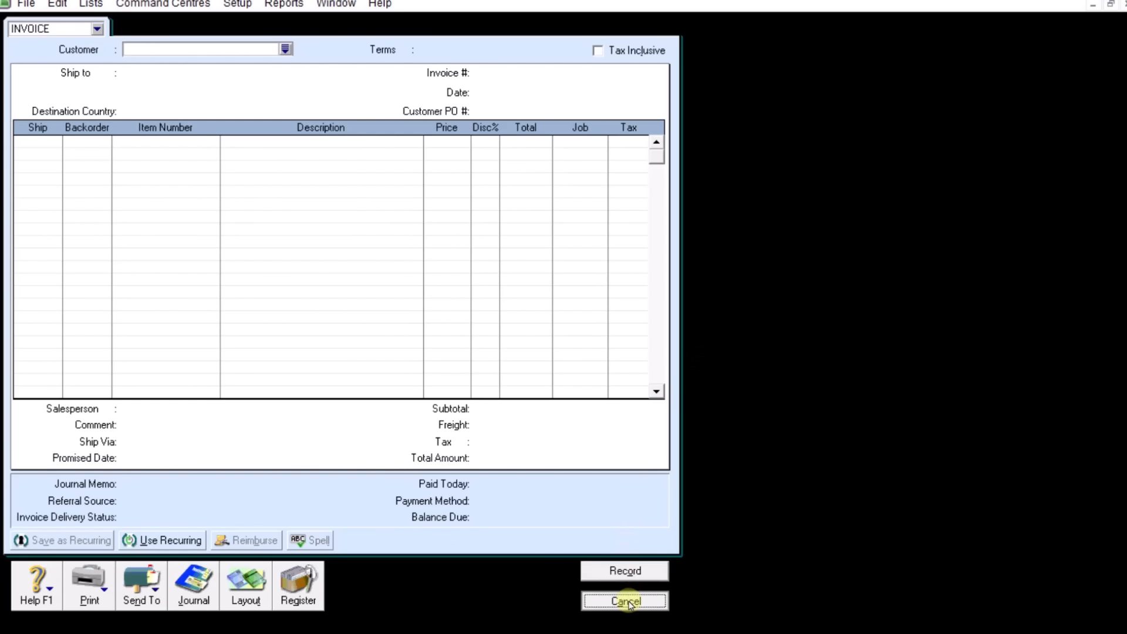
left_click(625, 601)
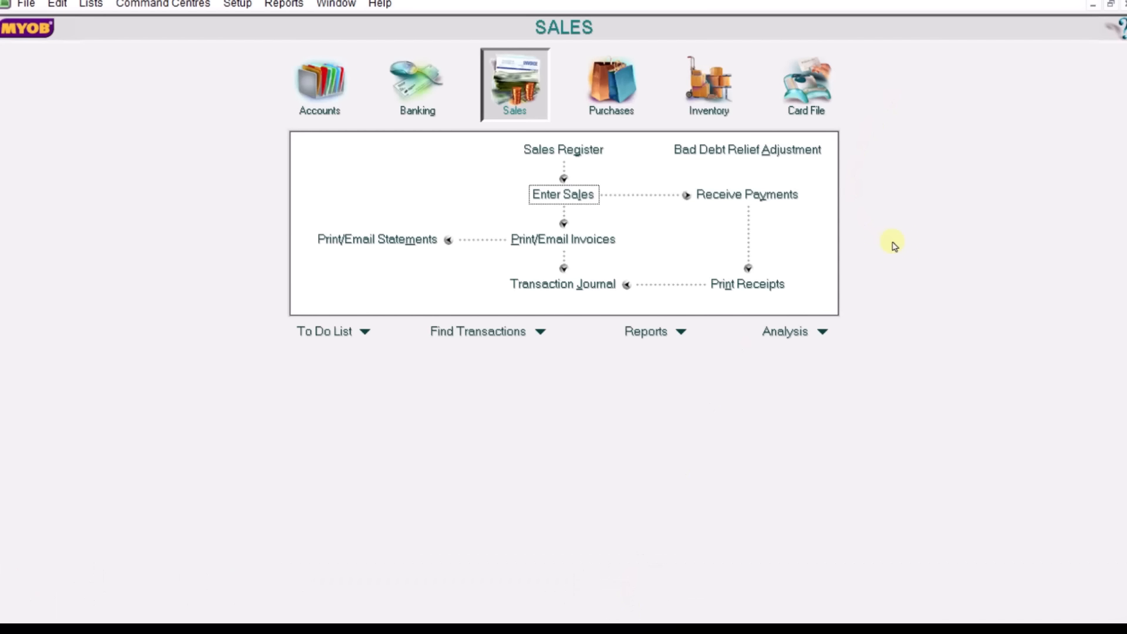
Find cash sales note 01/NTK in the Word source documents and start a new sales invoice in MYOB.
key("super+Right")
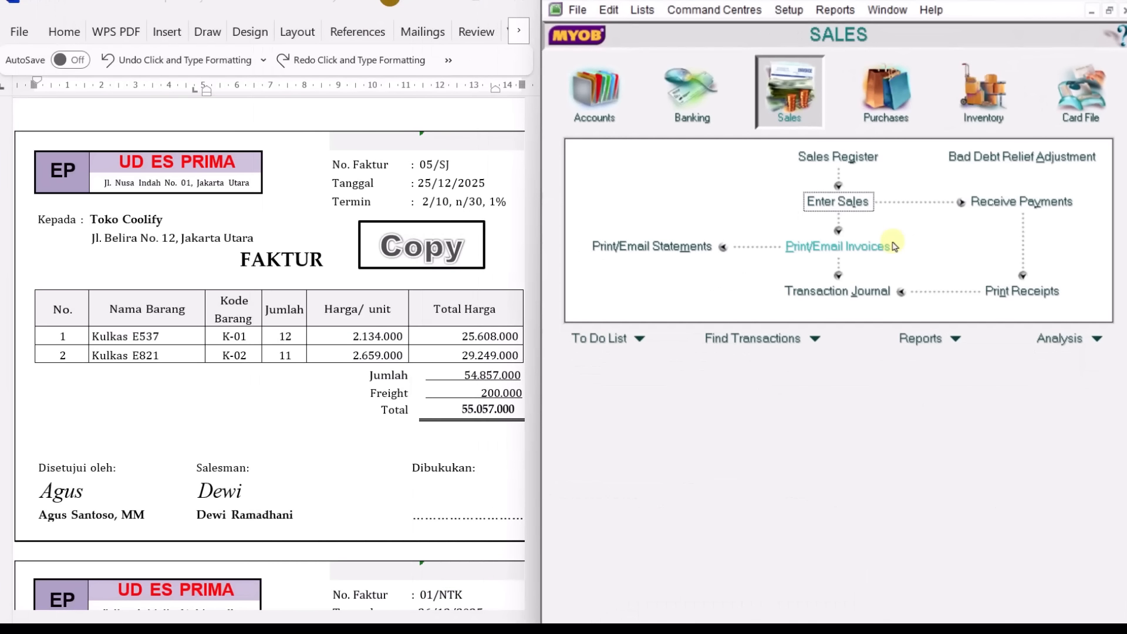
left_click(298, 402)
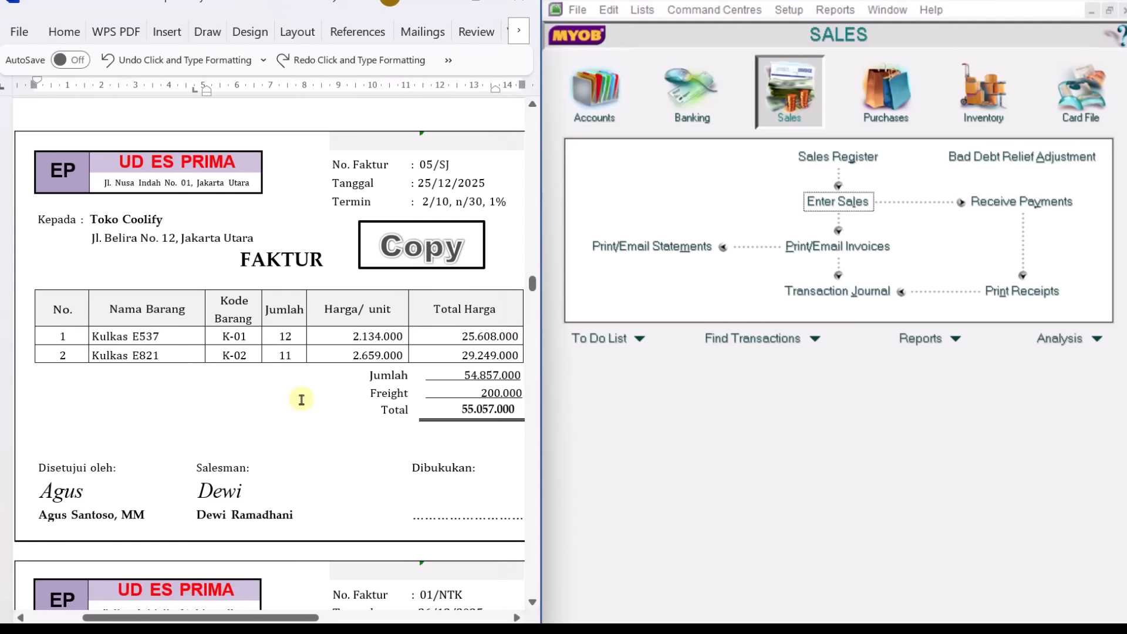
scroll(301, 399, "down", 1)
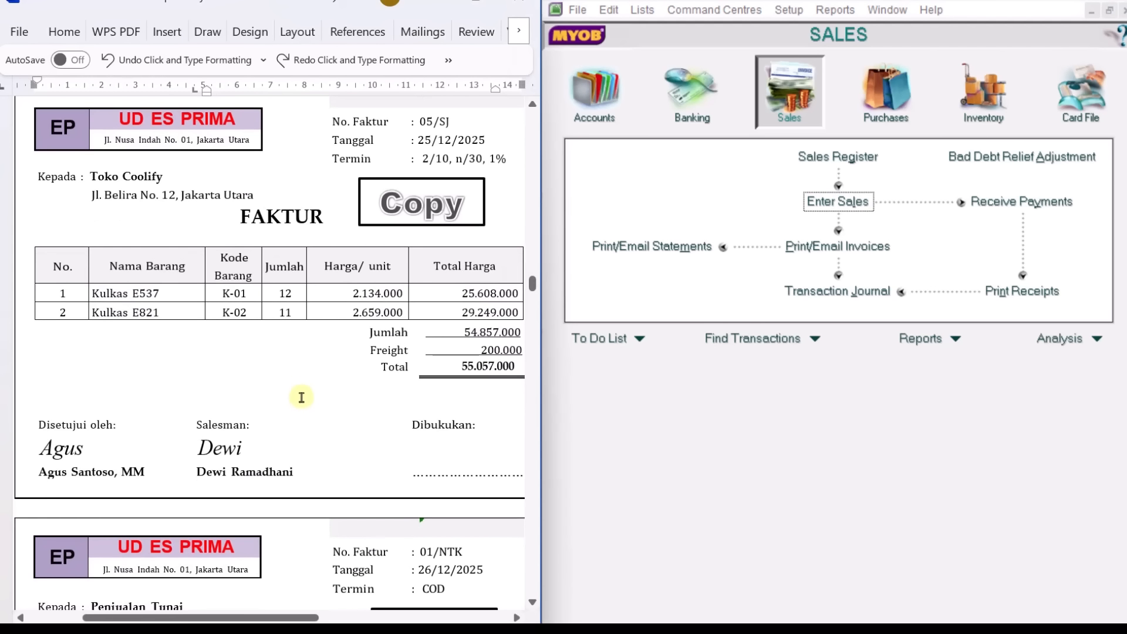
scroll(301, 397, "down", 7)
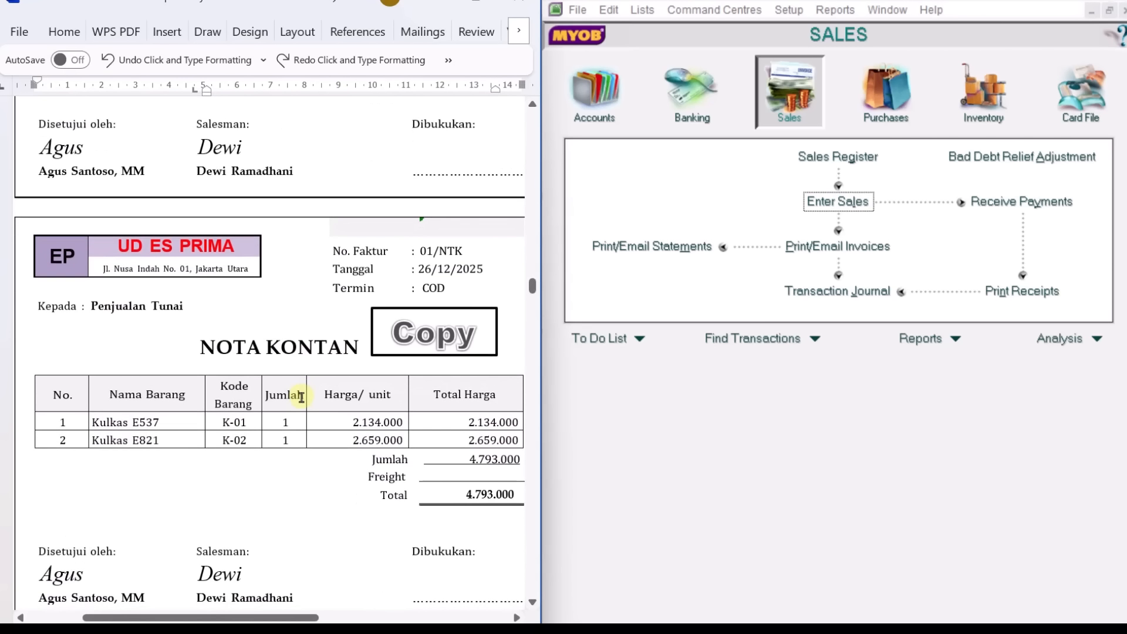
scroll(301, 397, "down", 2)
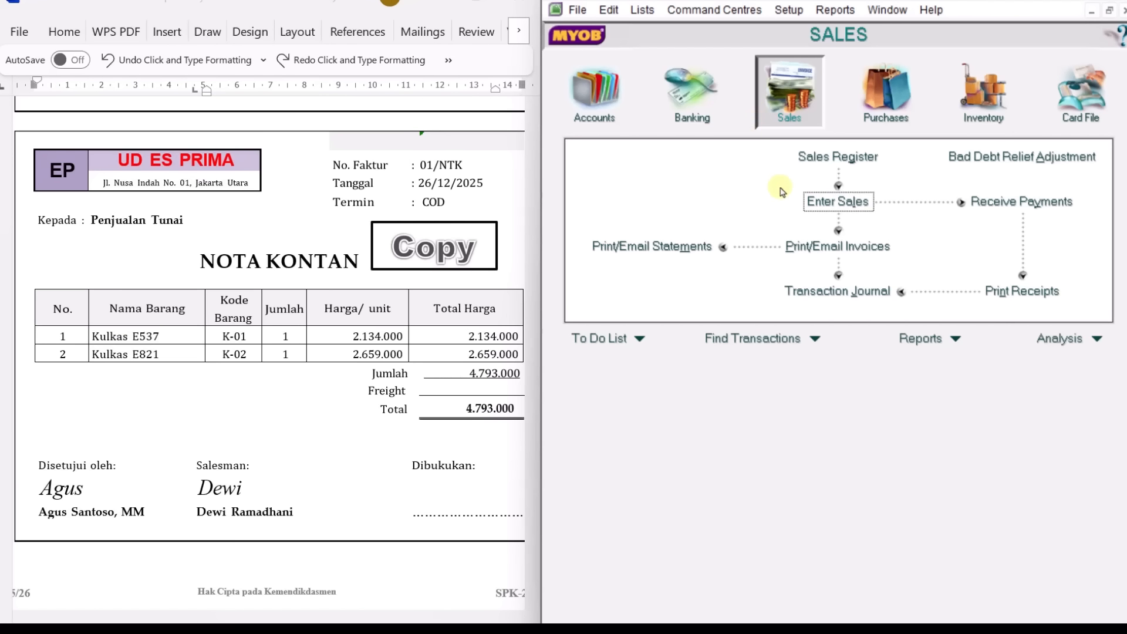
left_click(828, 205)
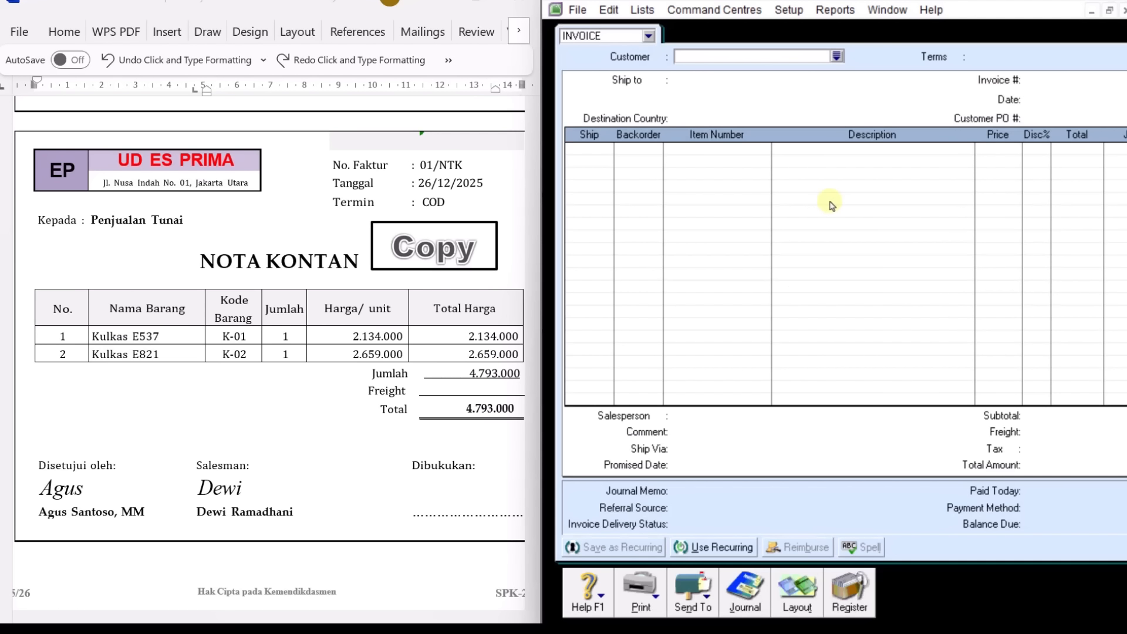
Create a new customer card named Penjualan Tunai from the invoice's customer selection.
left_click(837, 56)
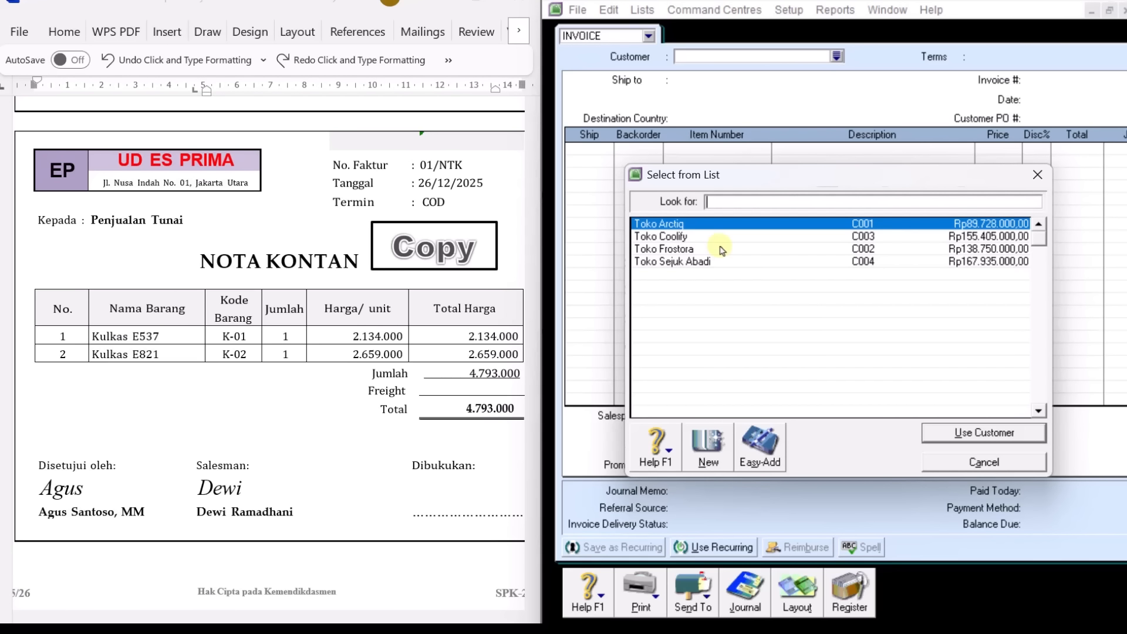
left_click(711, 451)
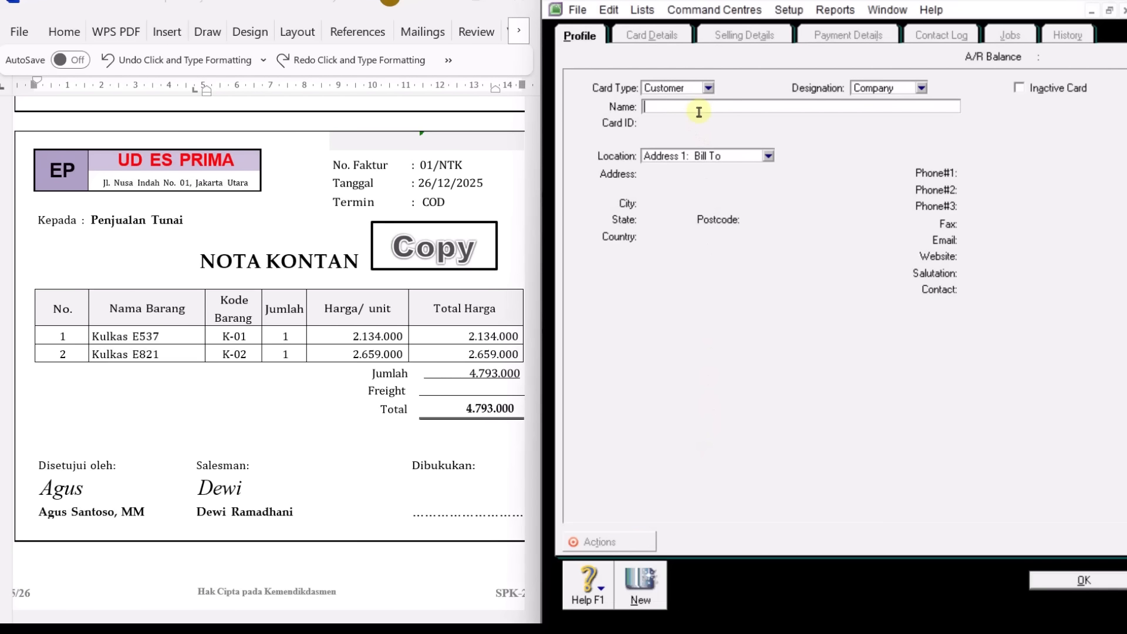
type("P")
key("Caps_Lock")
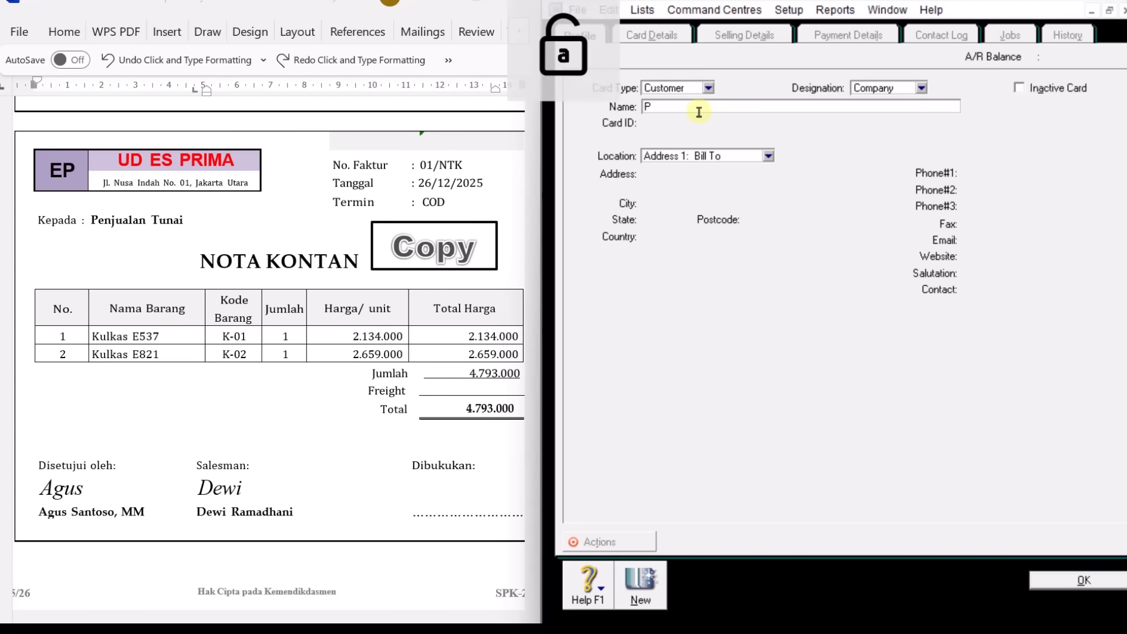
type("enjualan Tunai")
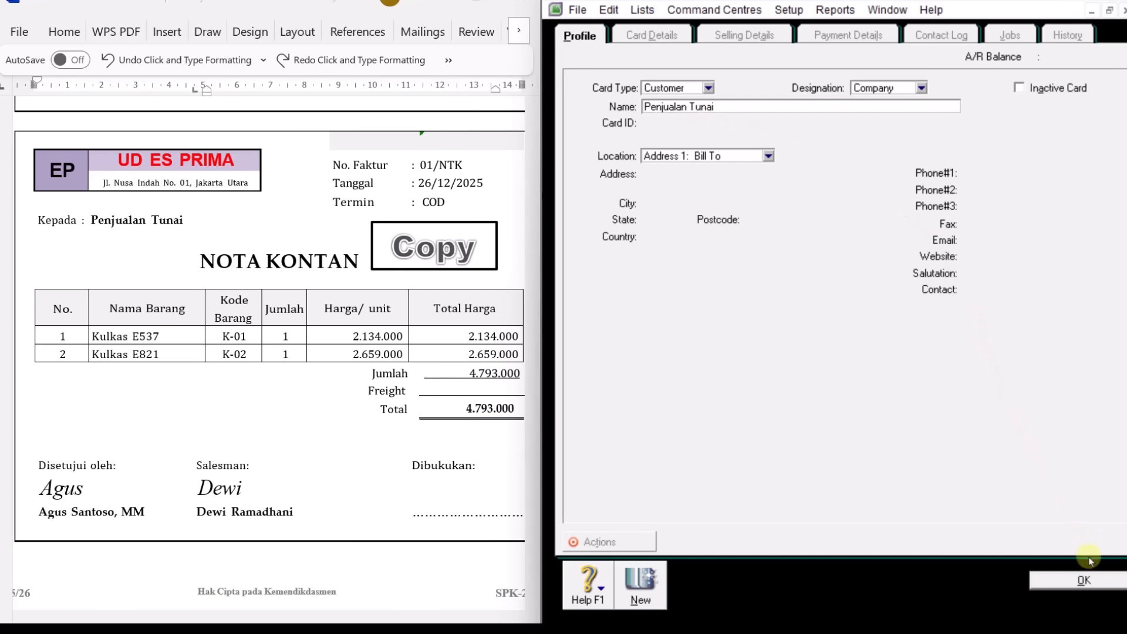
left_click(1092, 584)
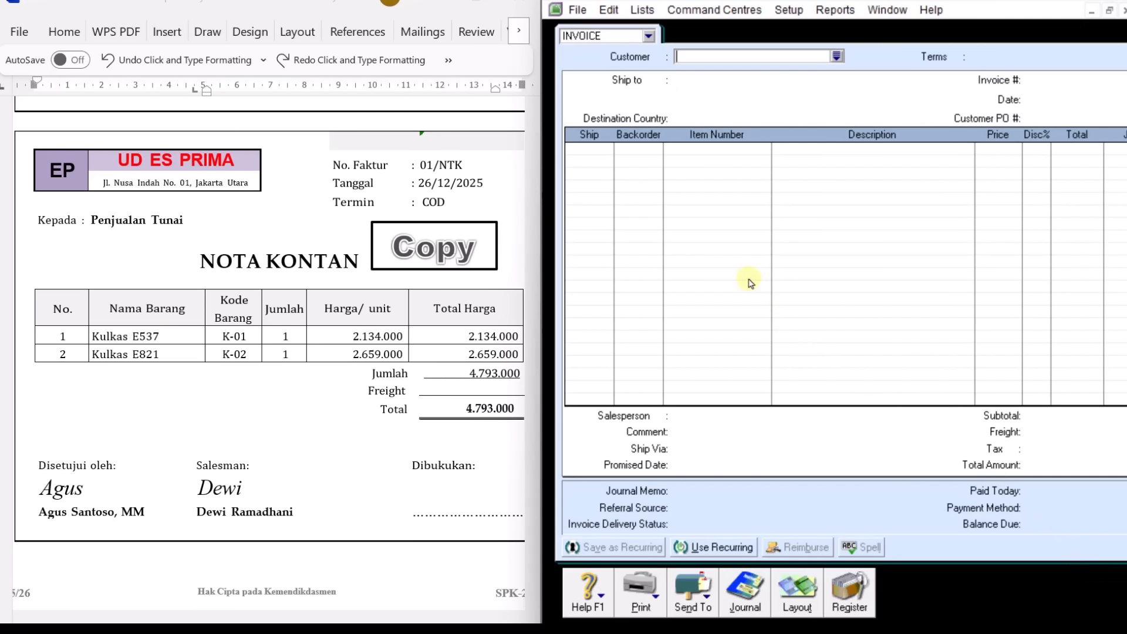
Set the invoice's customer to Penjualan Tunai, its number to 01/NTK and its date to 26/12/2025.
left_click(837, 56)
left_click(692, 223)
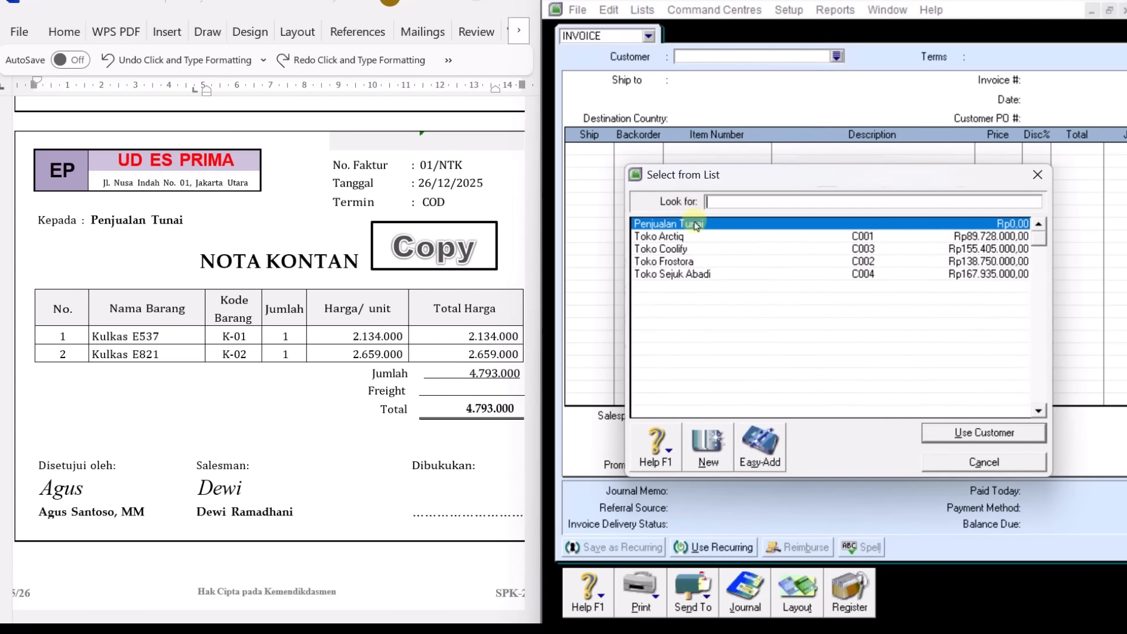
left_click(1022, 434)
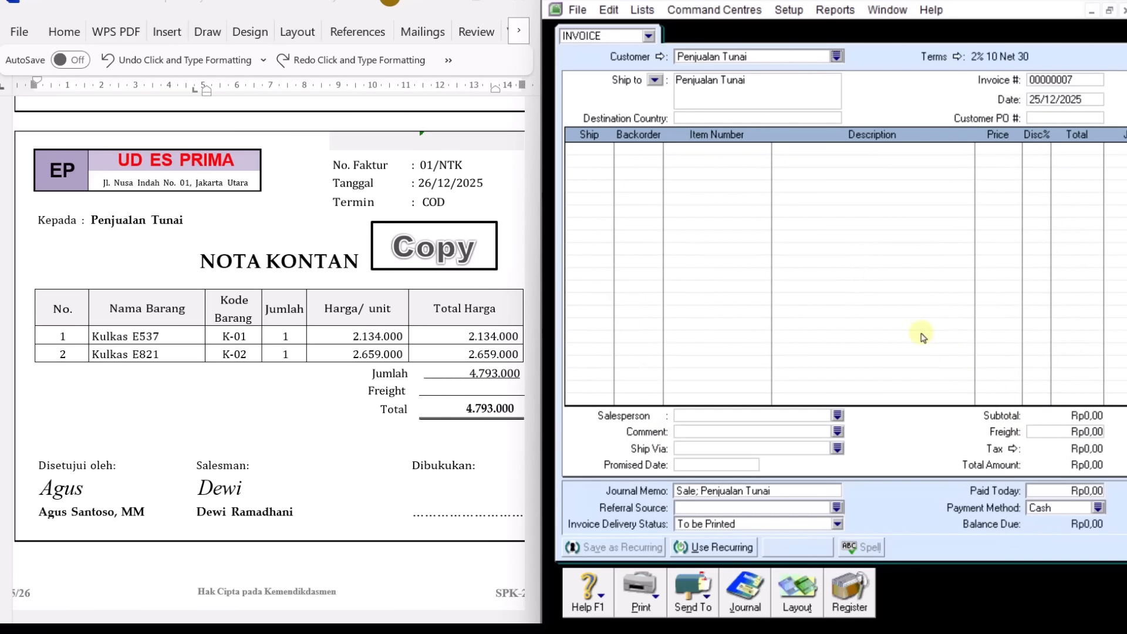
left_click(1068, 81)
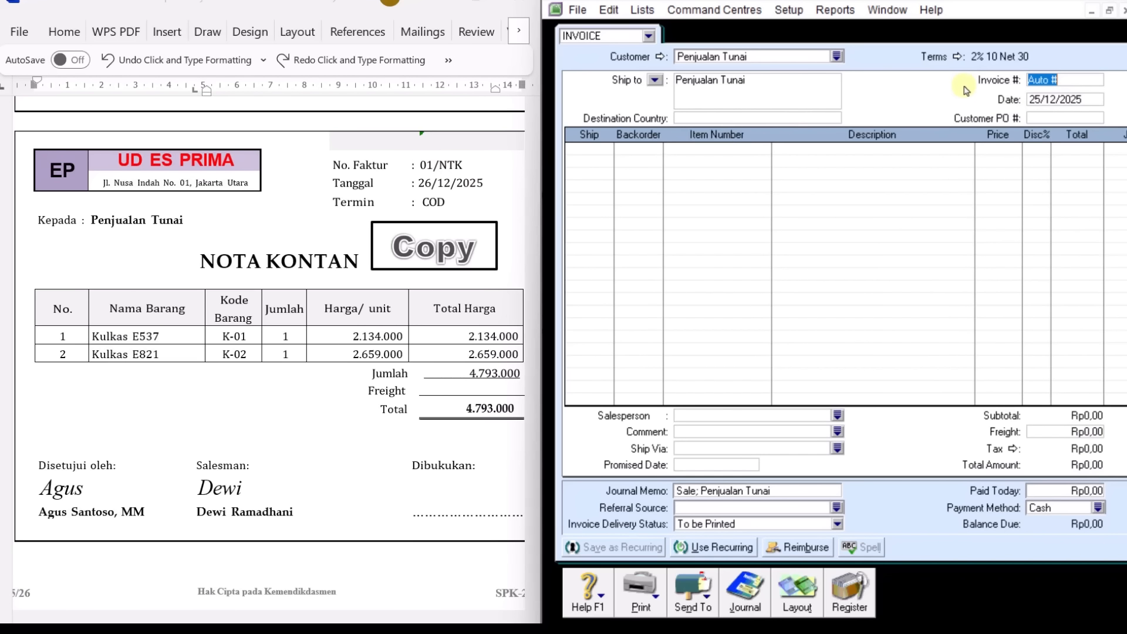
type("01/NTK")
left_click(1040, 101)
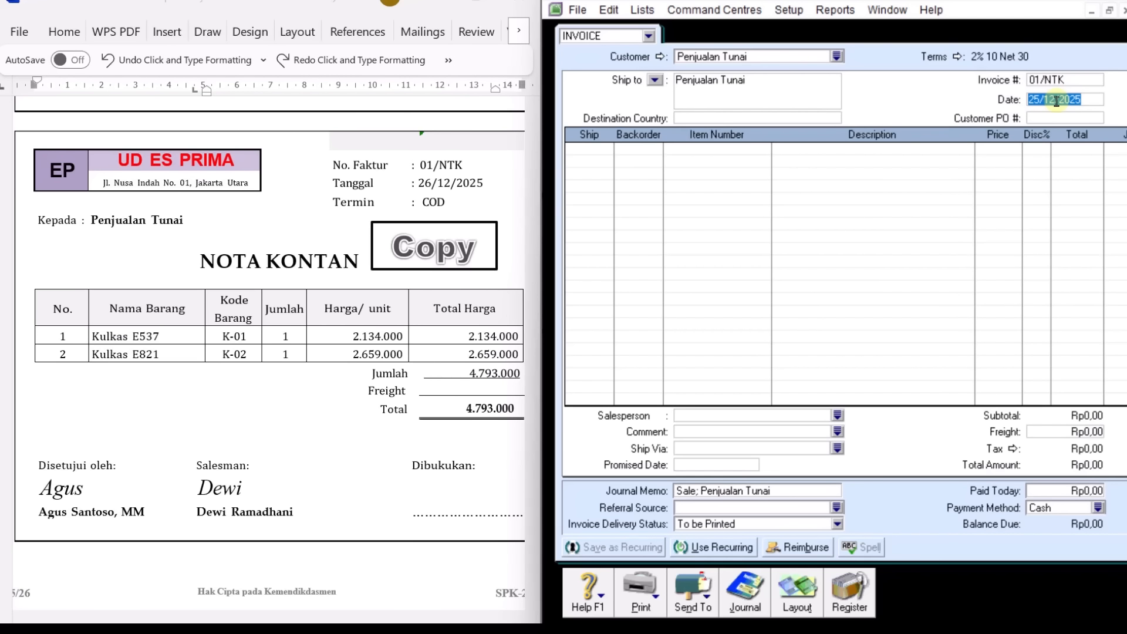
type("2")
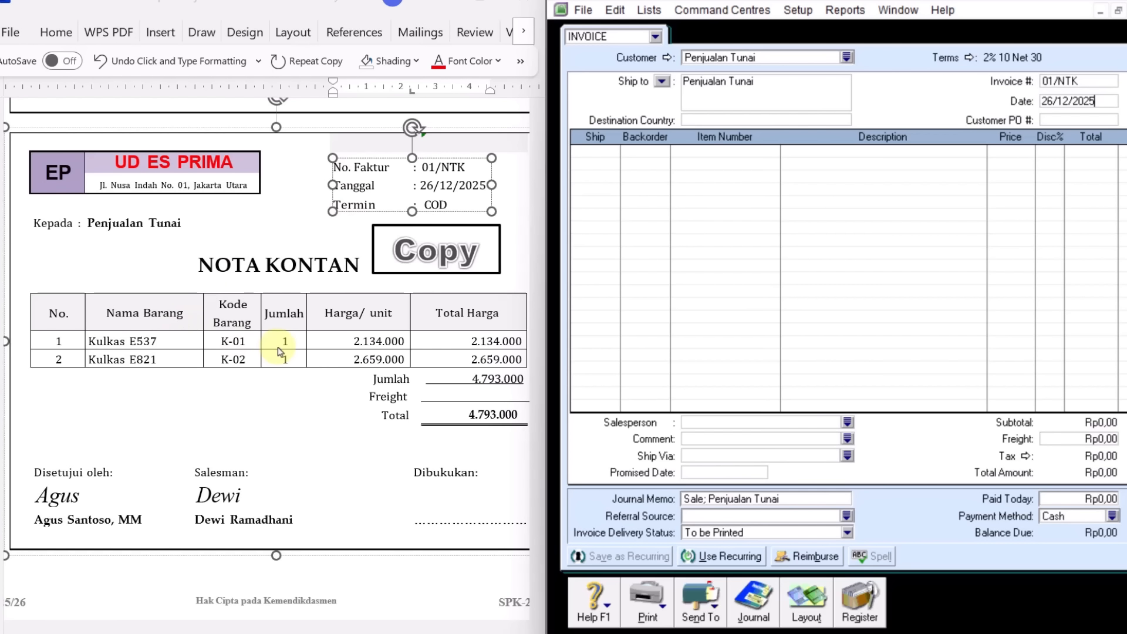
Add an invoice line for 1 unit of item K-01, Kulkas E537, at a price of 2134000.
left_click(589, 154)
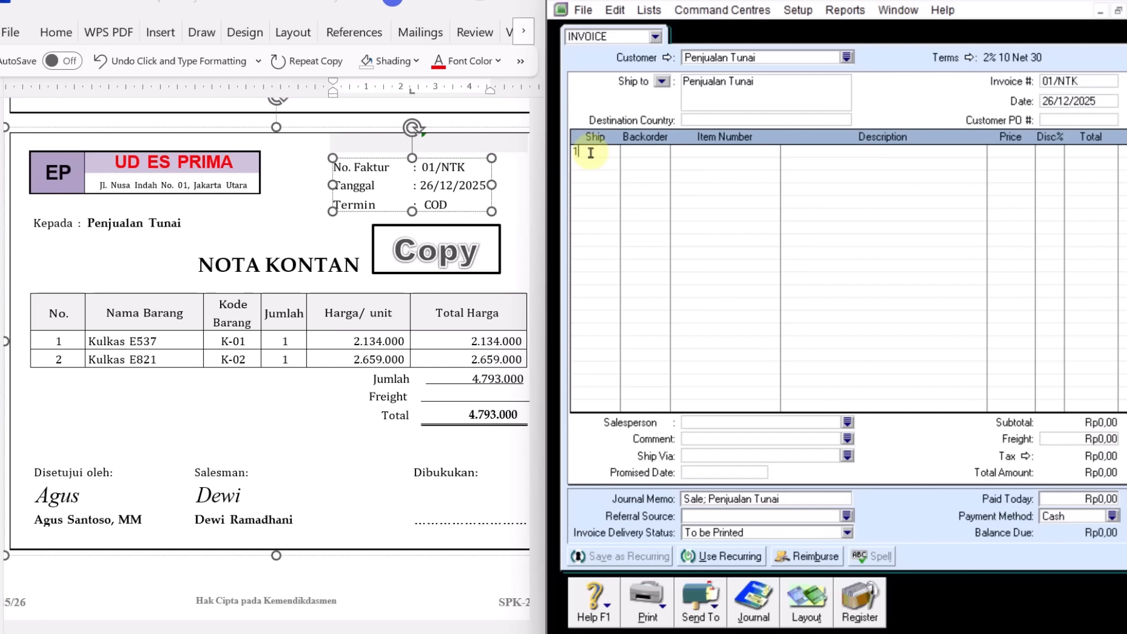
type("1")
key("Tab")
key("Tab")
key("Tab")
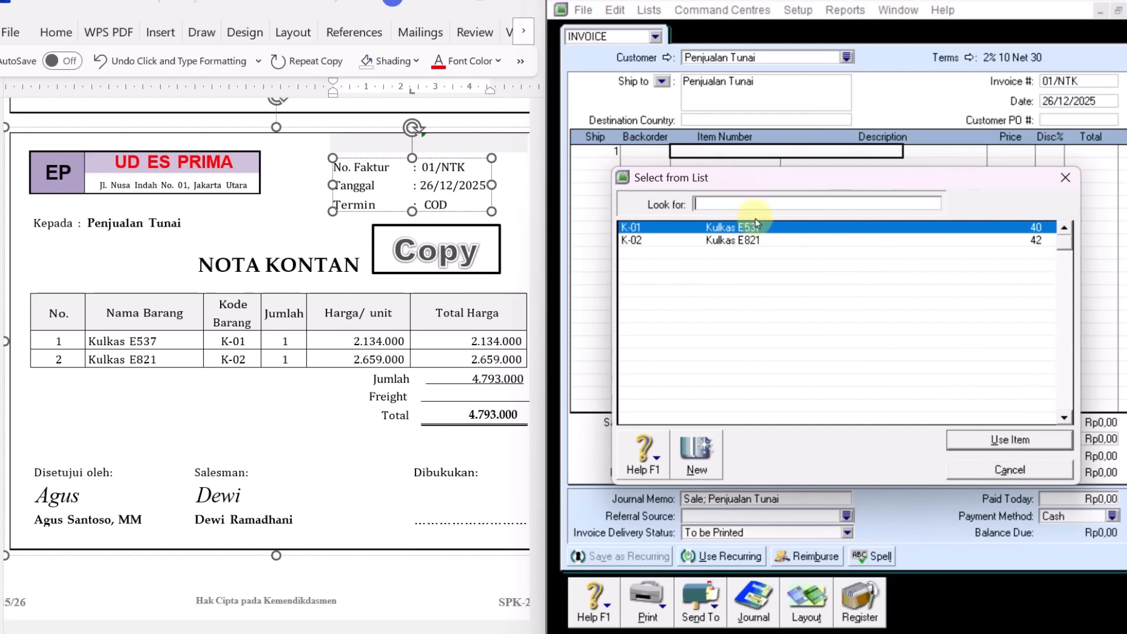
type("K-01")
left_click(1008, 440)
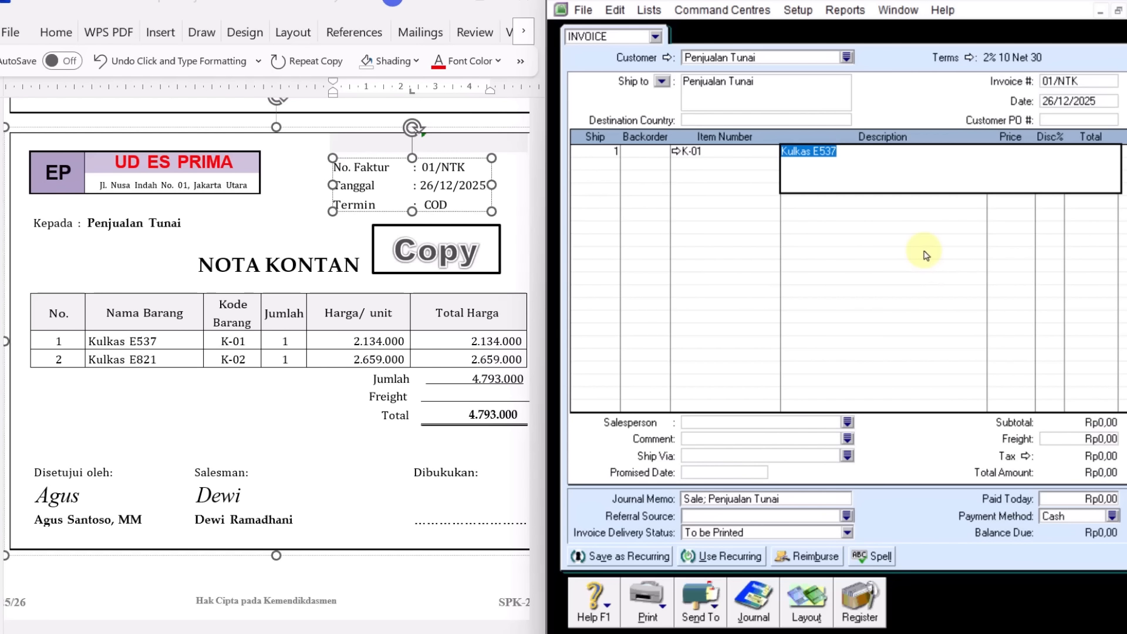
key("Tab")
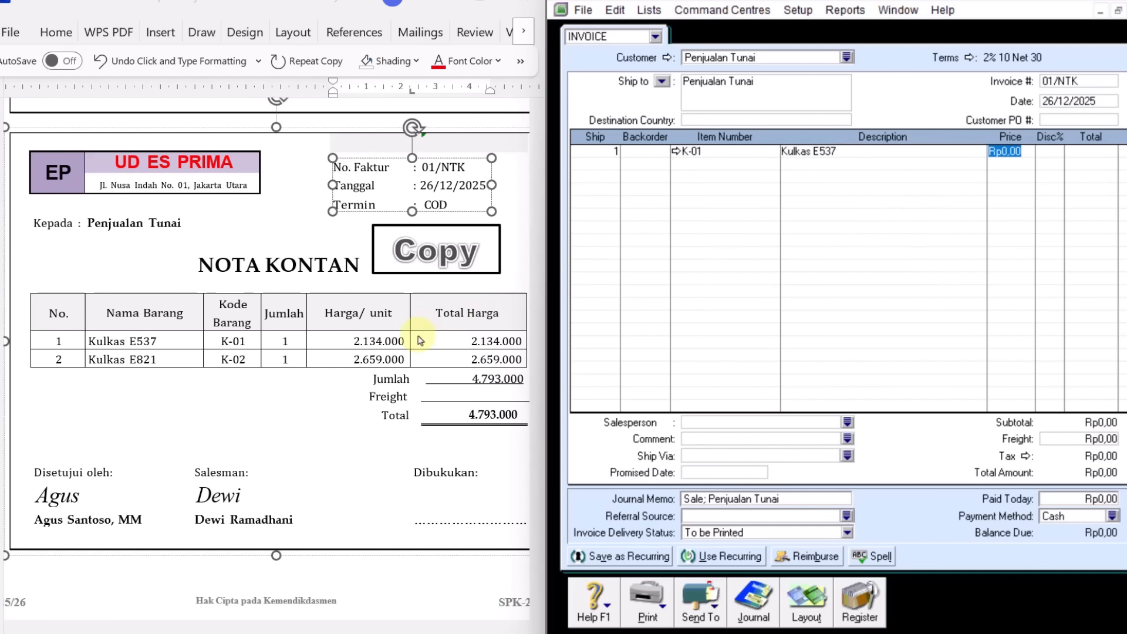
type("2134000")
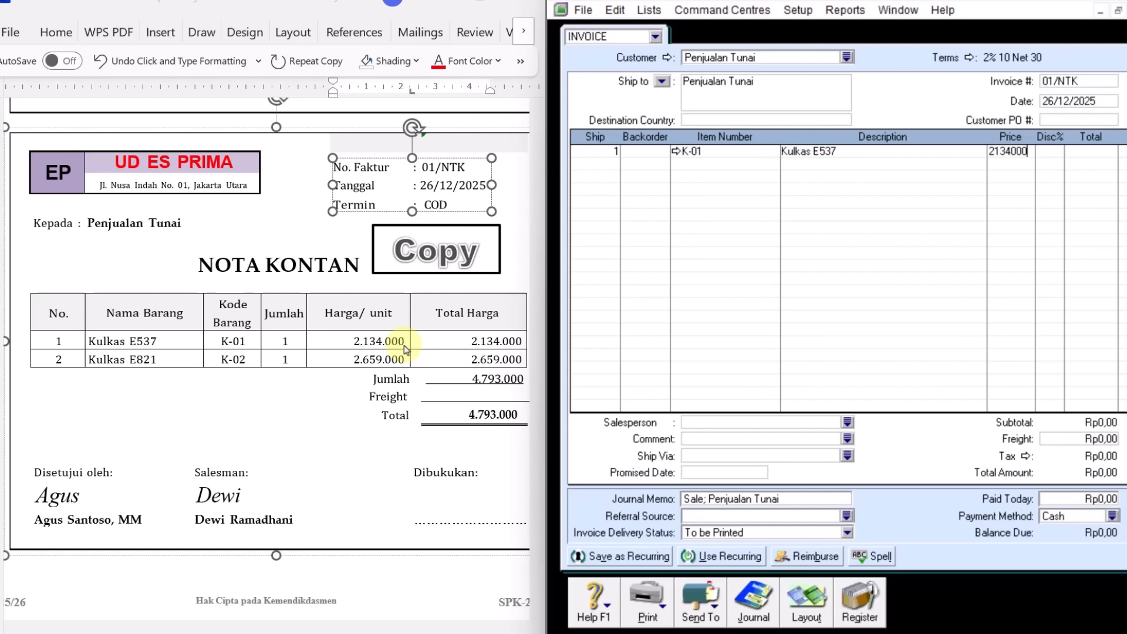
key("Tab")
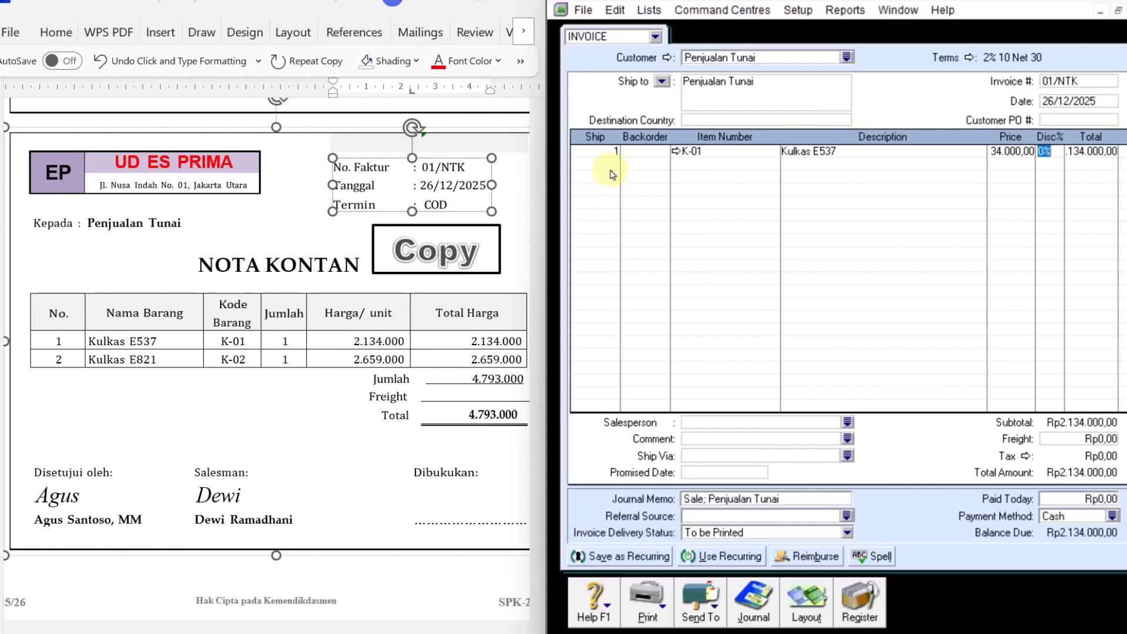
Add a second invoice line for 1 unit of item K-02, Kulkas E821, at a price of 2659000.
left_click(576, 166)
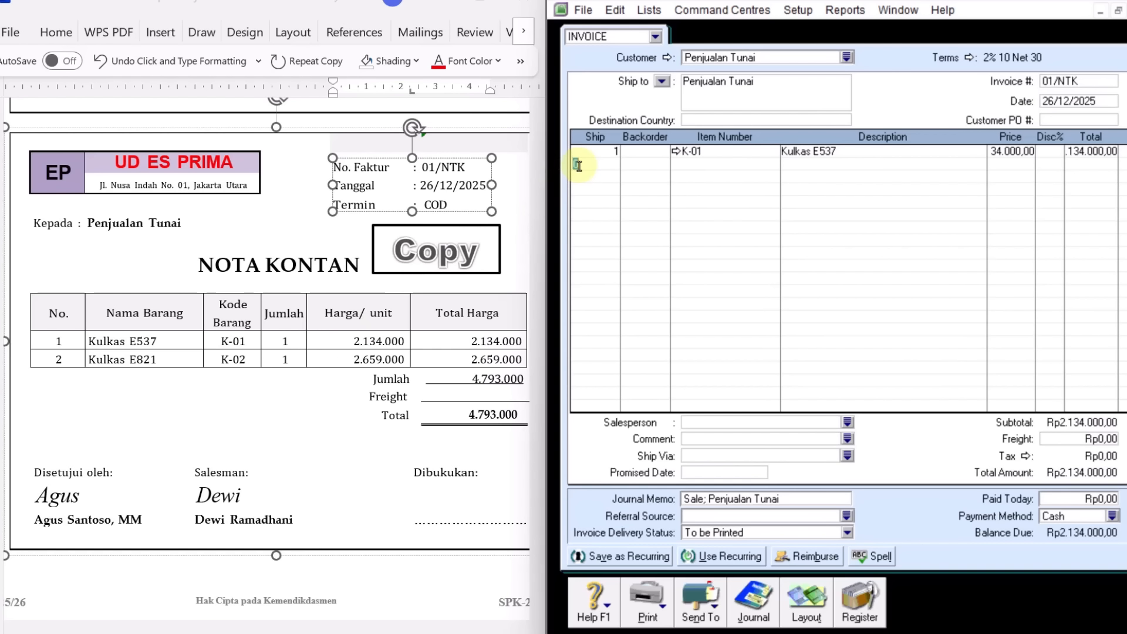
key("Tab")
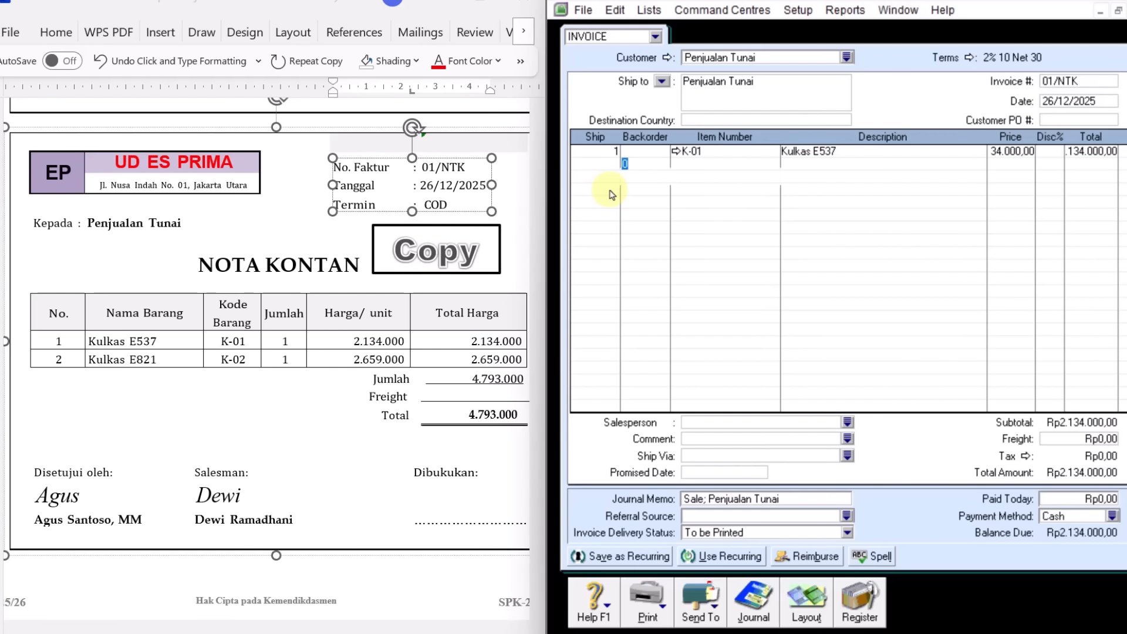
key("Tab")
key("Tab")
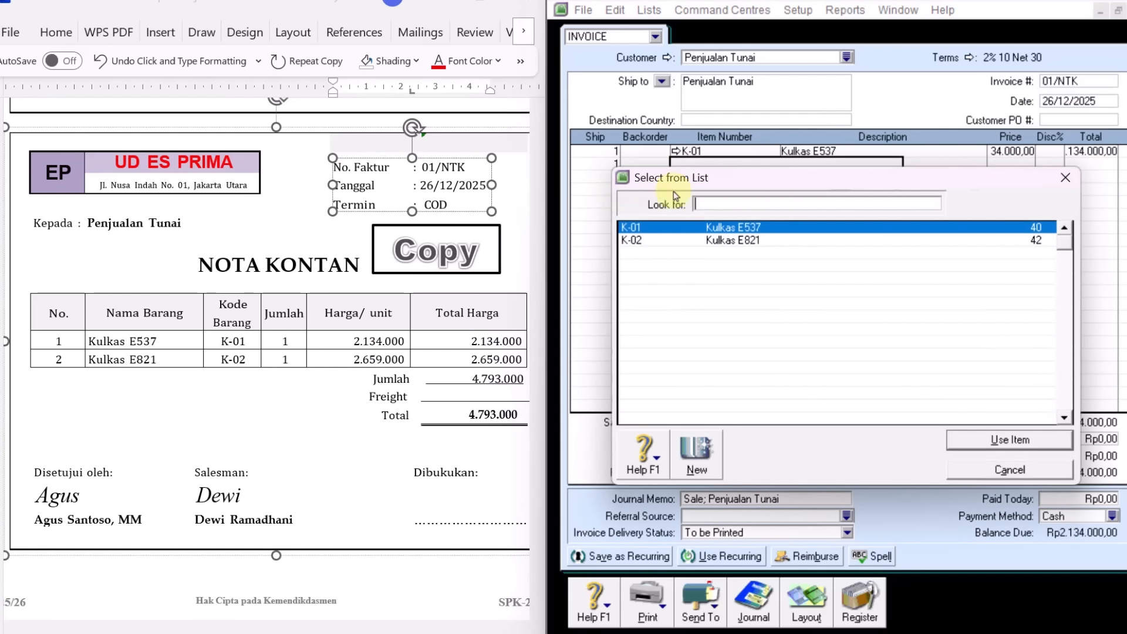
left_click(731, 246)
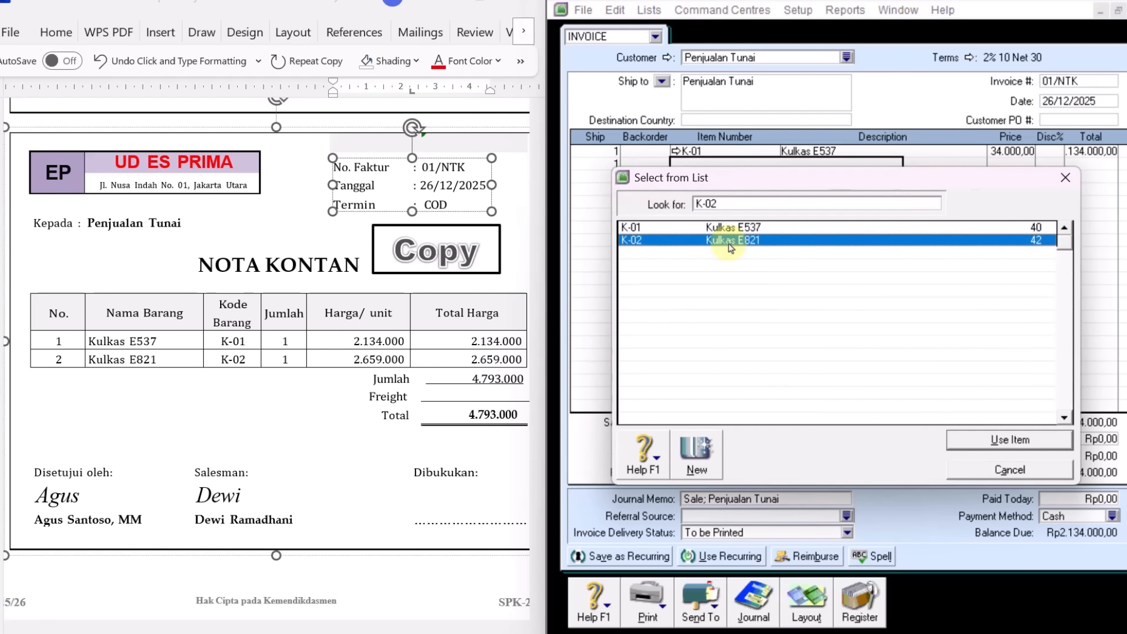
left_click(1038, 444)
key("Tab")
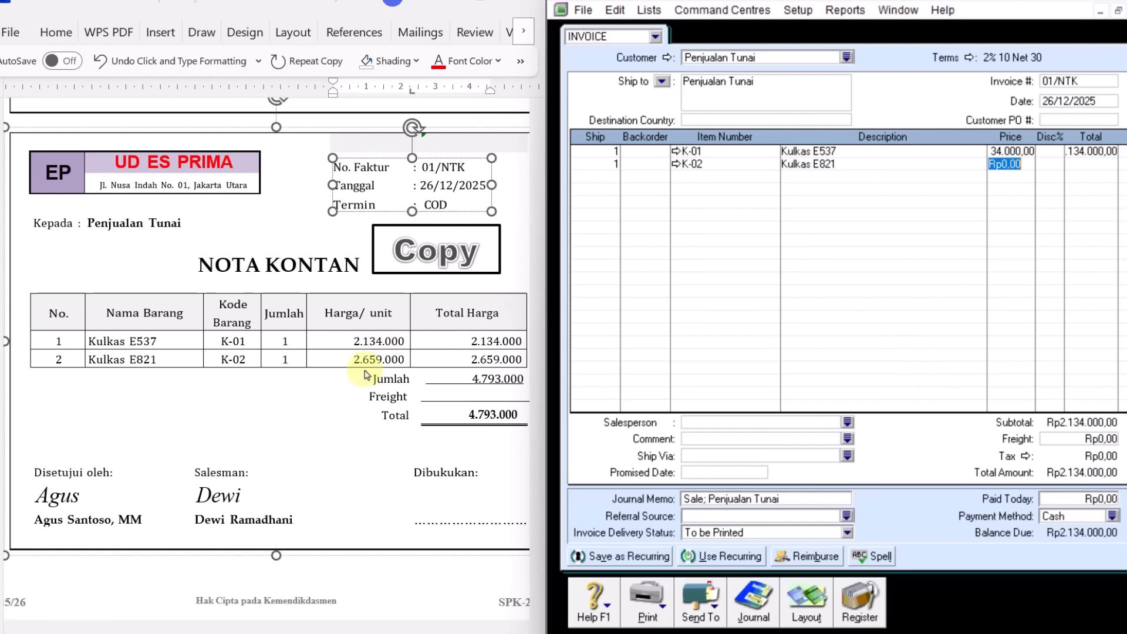
type("2659000")
key("Tab")
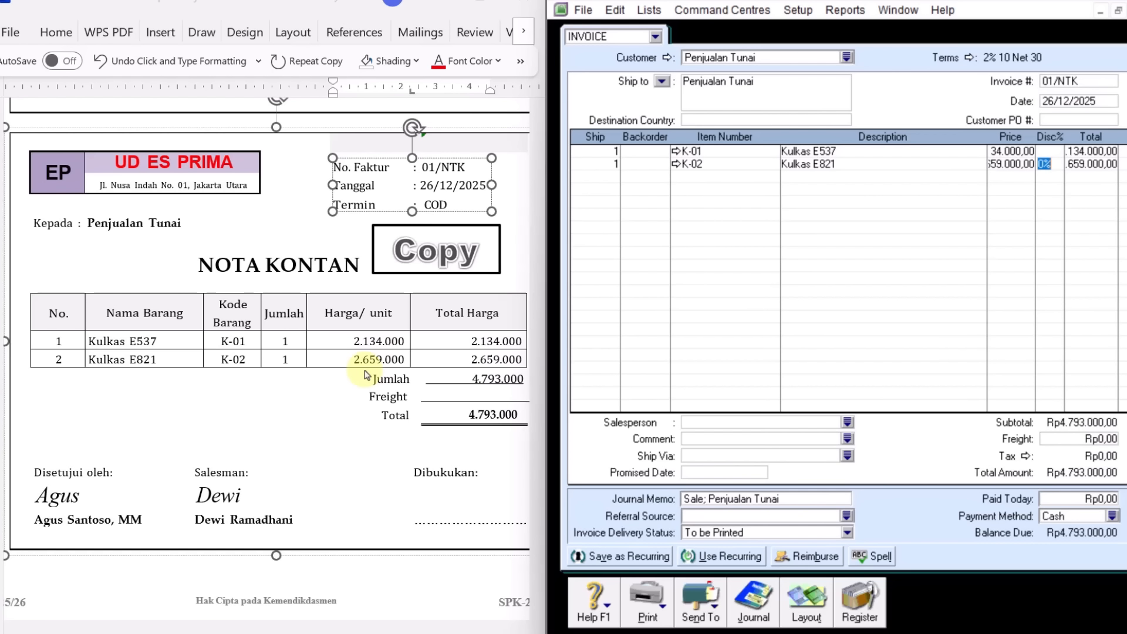
key("Tab")
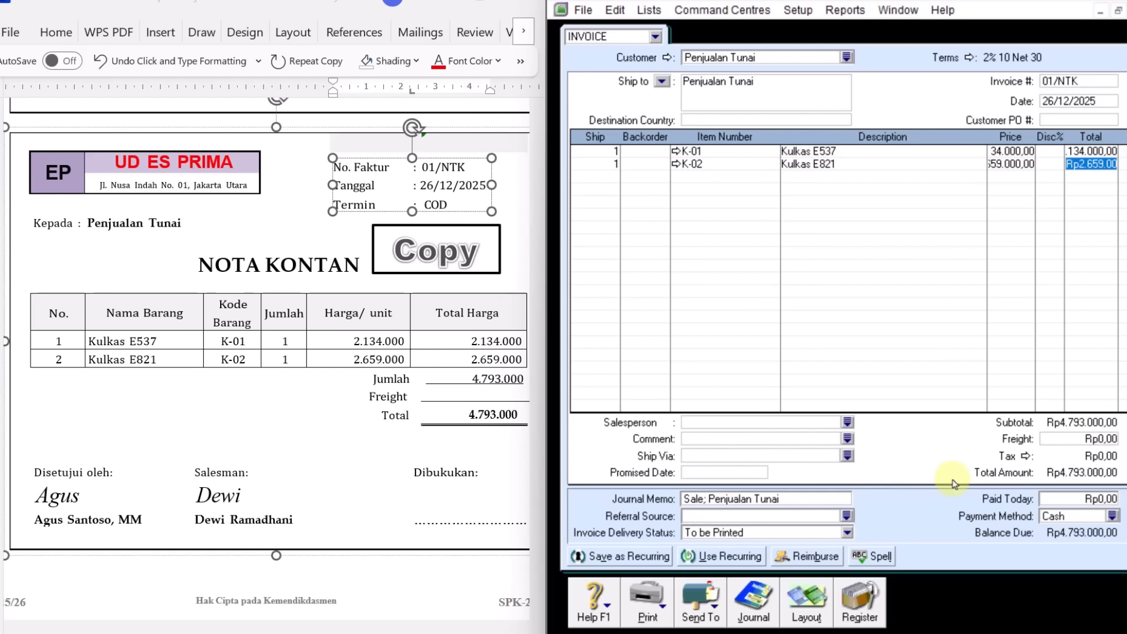
Enter 4793000 as the amount paid today on the cash sale invoice.
left_click(1055, 503)
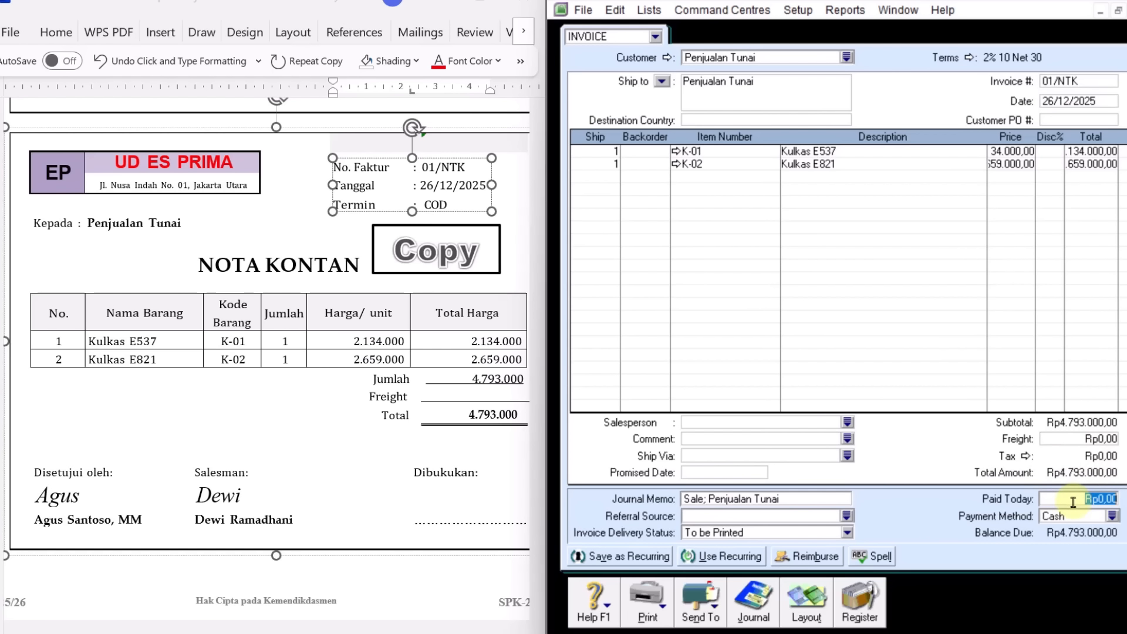
type("4793000")
key("Tab")
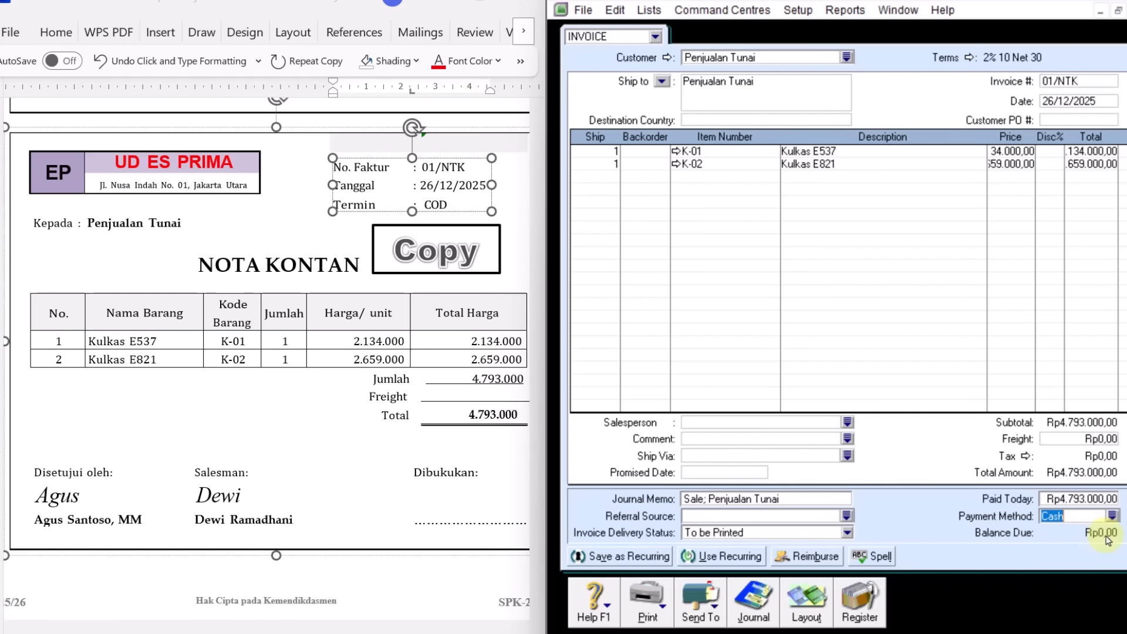
Record the cash sale invoice, ignoring all spelling suggestions for Kulkas, and return to the sales command centre beside the source document.
left_click(1101, 1)
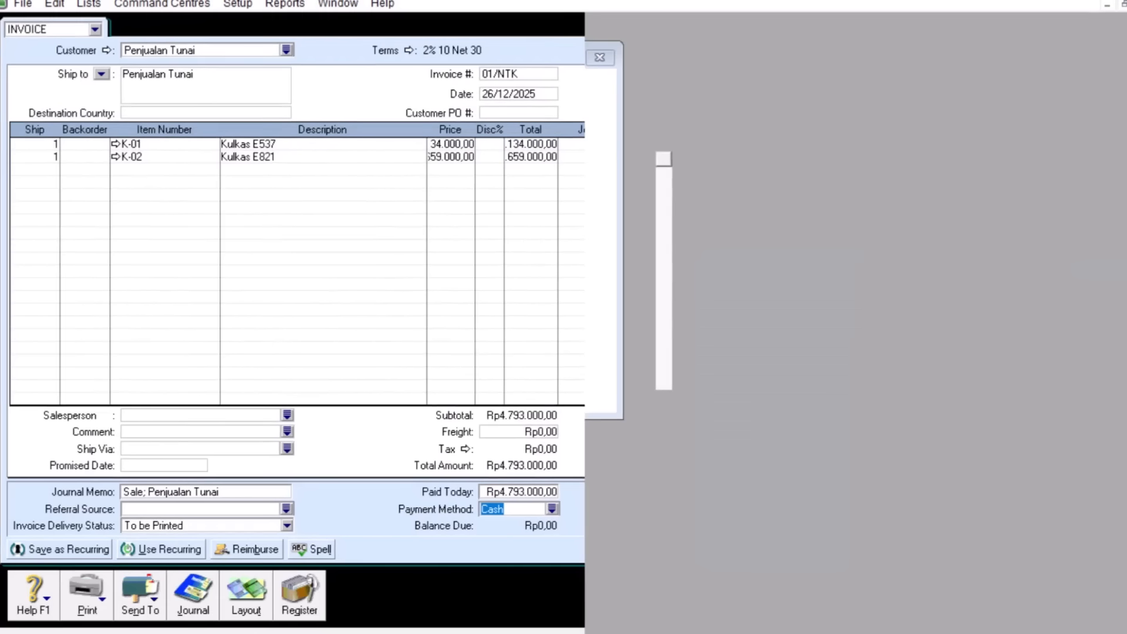
left_click(624, 581)
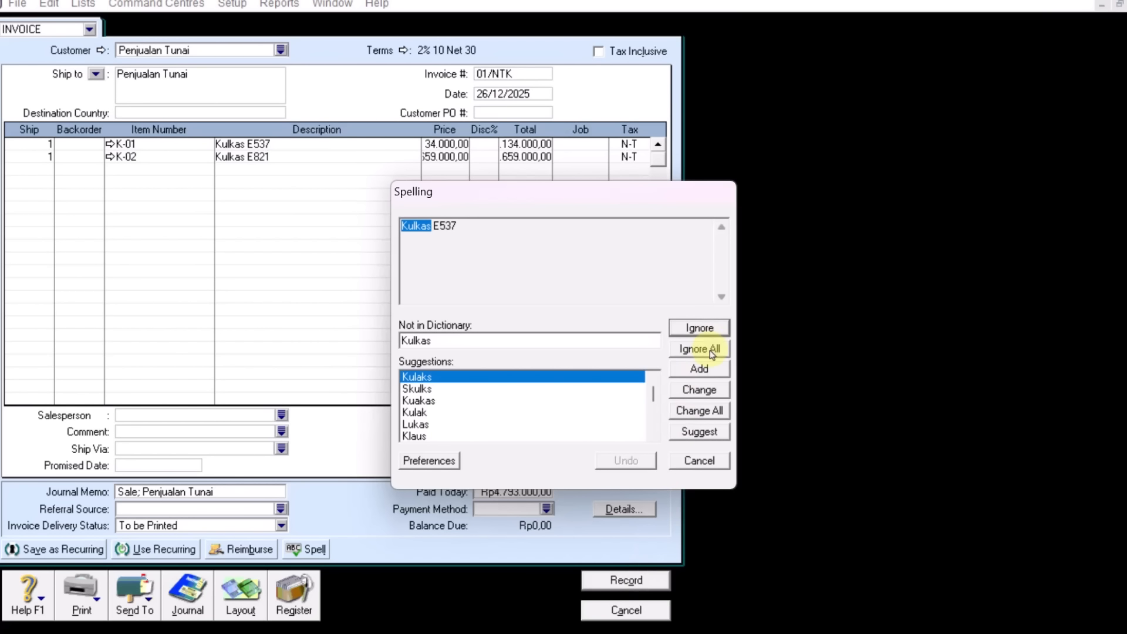
left_click(701, 349)
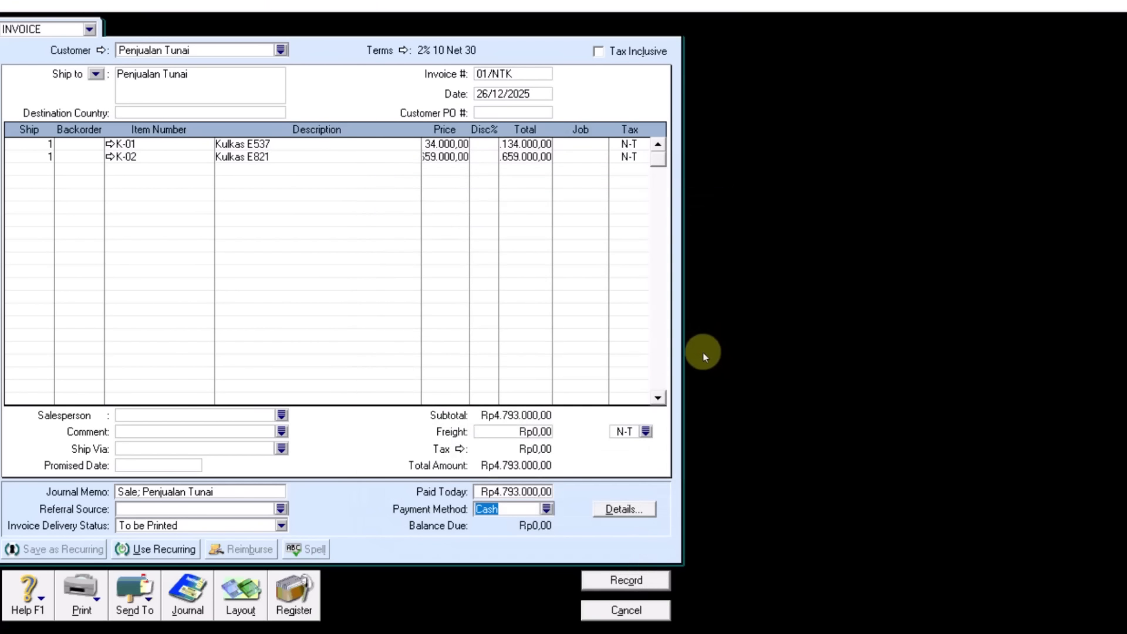
left_click(639, 612)
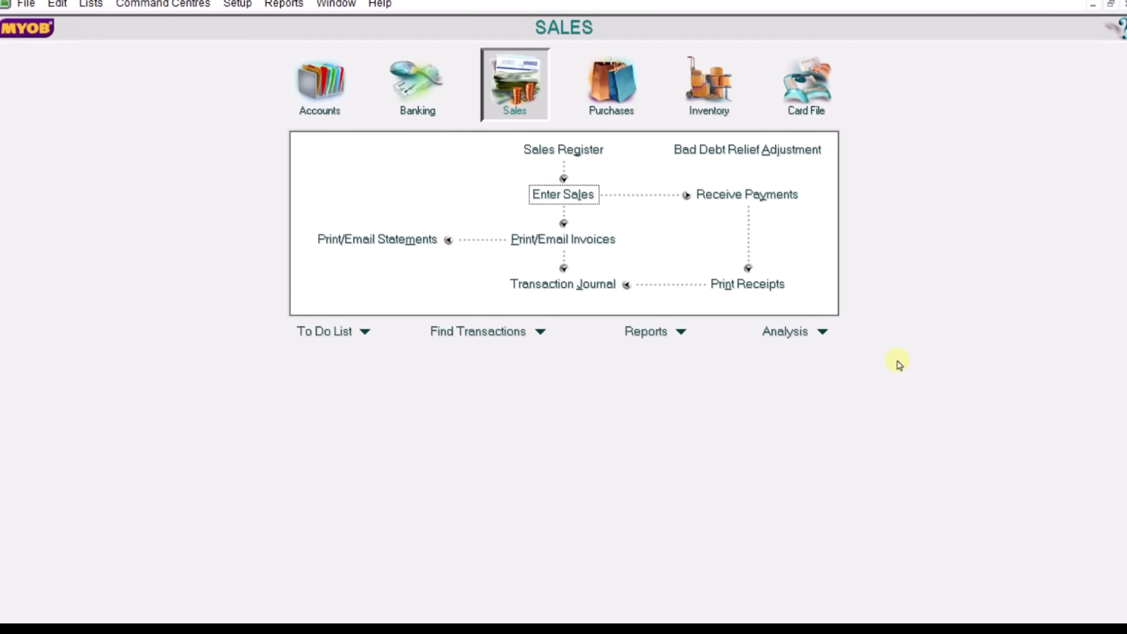
key("super+Right")
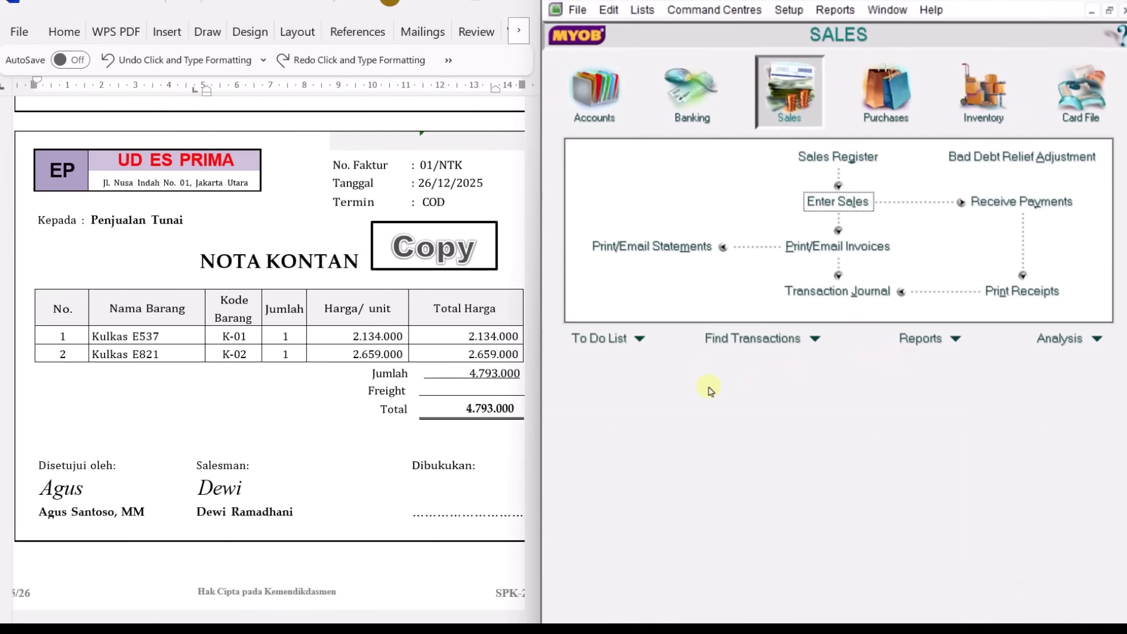
Find cash payment voucher 06/BKK in the source document and open a new Spend Money entry for it.
left_click(292, 446)
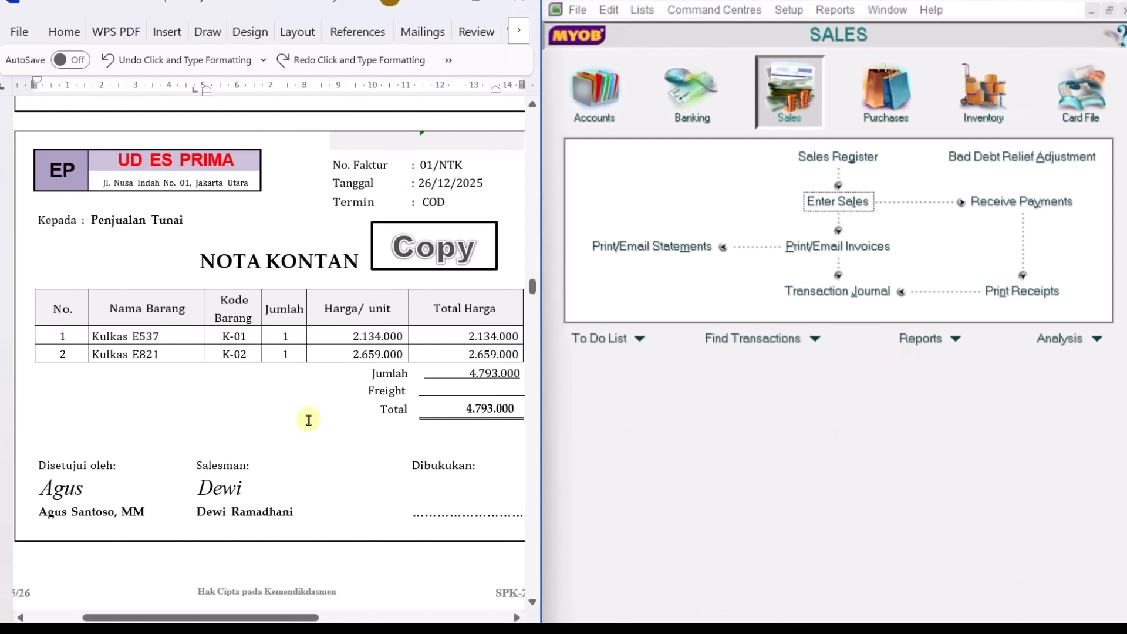
scroll(308, 420, "down", 1)
scroll(308, 421, "down", 1)
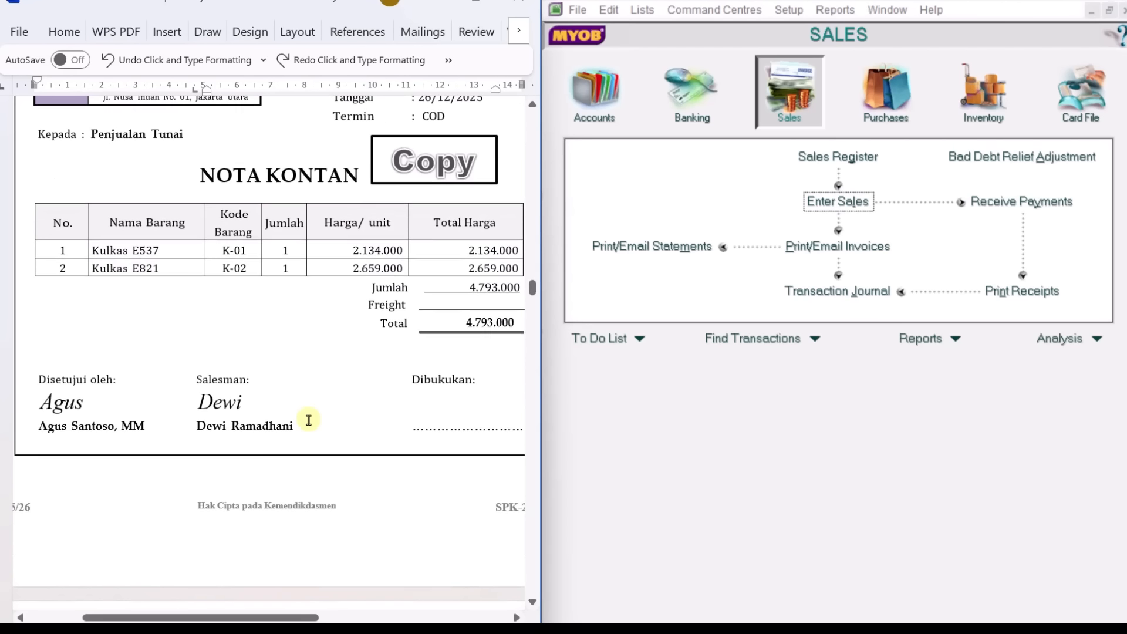
scroll(308, 420, "down", 7)
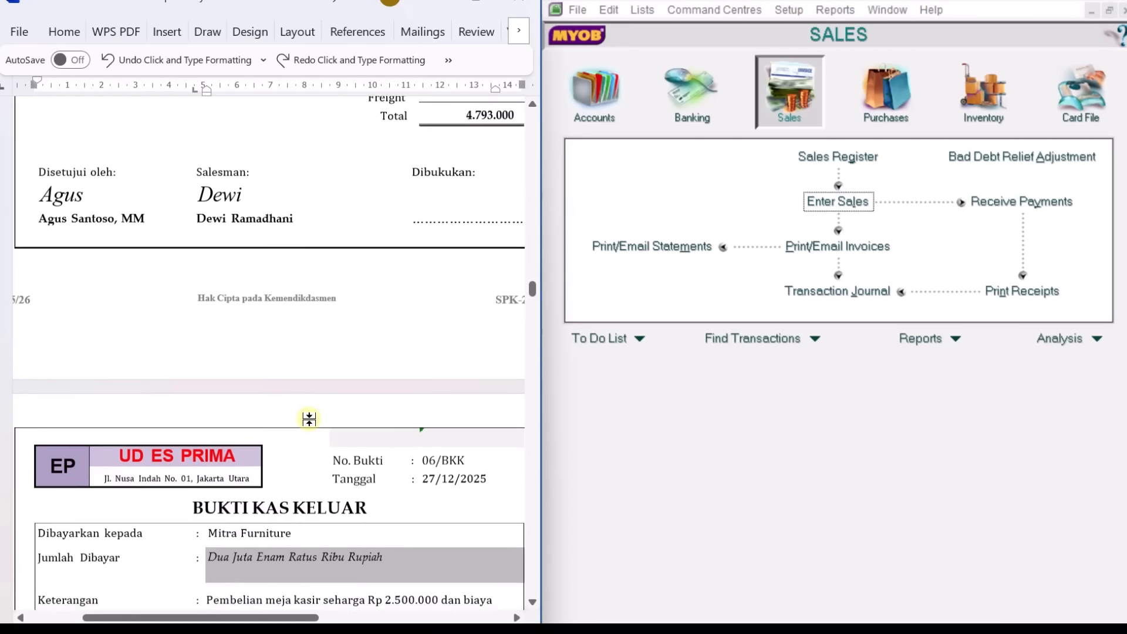
scroll(308, 420, "down", 4)
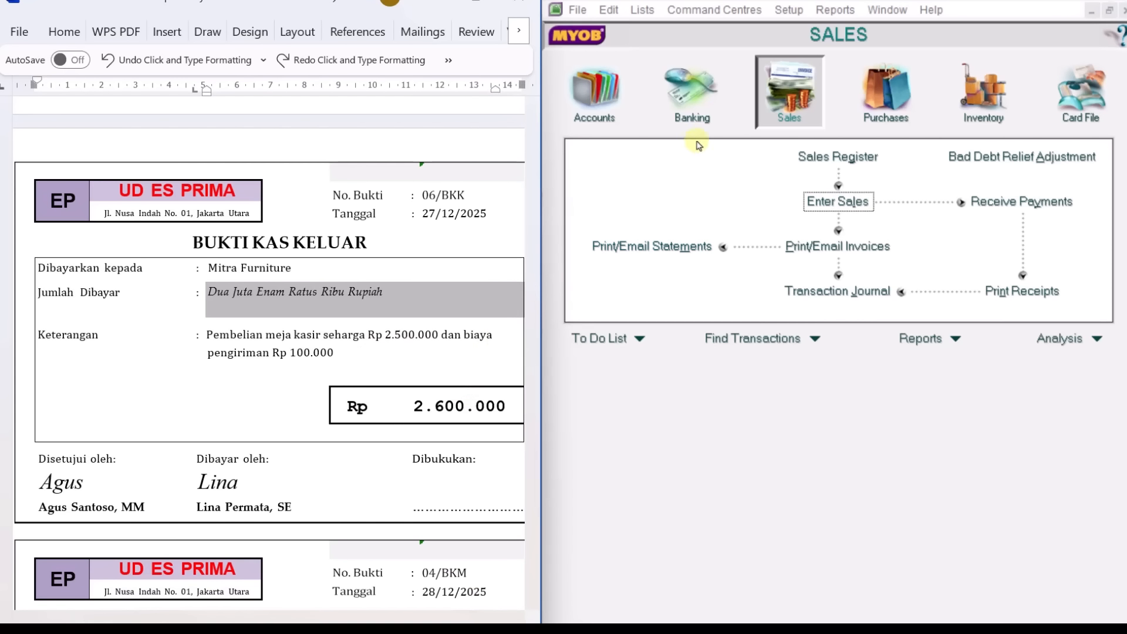
left_click(698, 104)
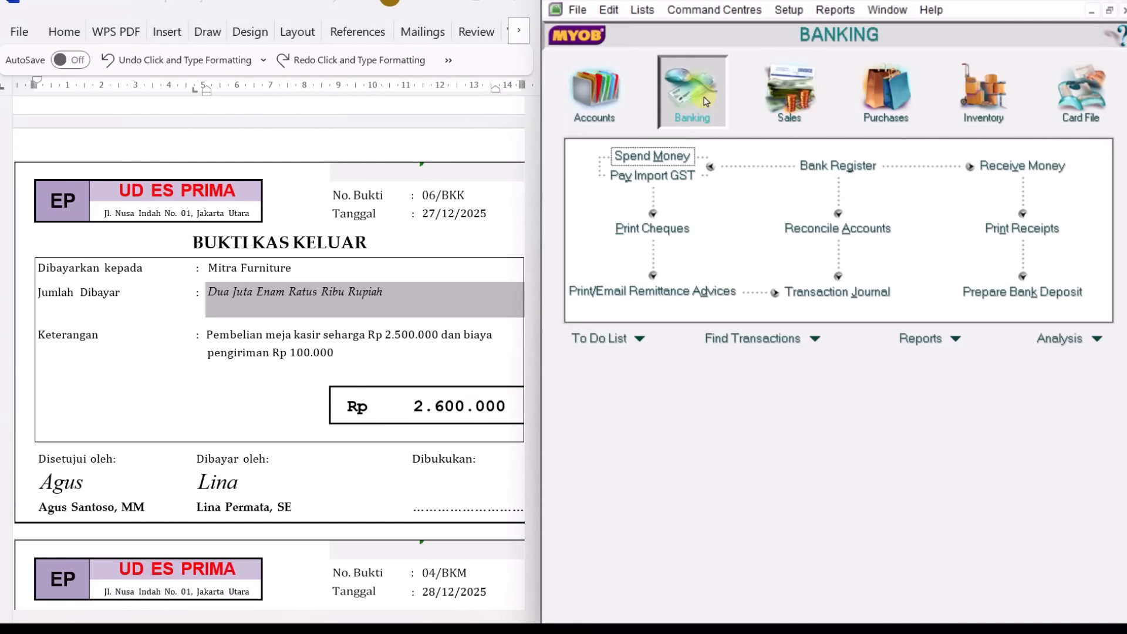
left_click(656, 156)
Set the payment's cheque number to 06/BKK, its date to 27/12/2025 and its amount to 2600000.
left_click(955, 82)
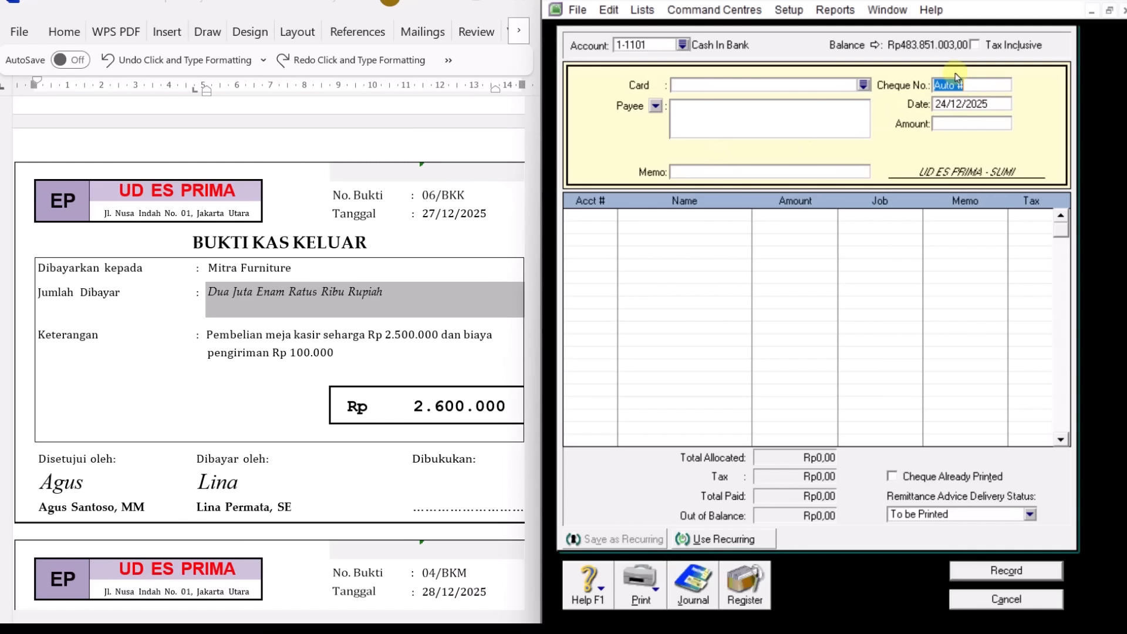
type("06/BKK")
left_click(955, 101)
type("2")
key("Tab")
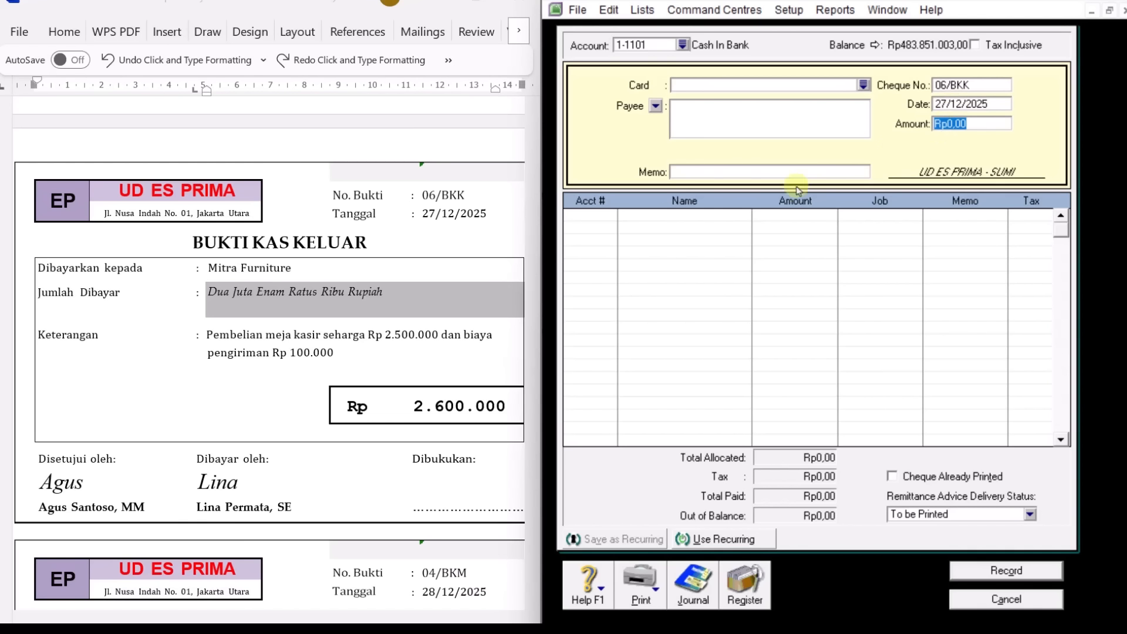
type("2.")
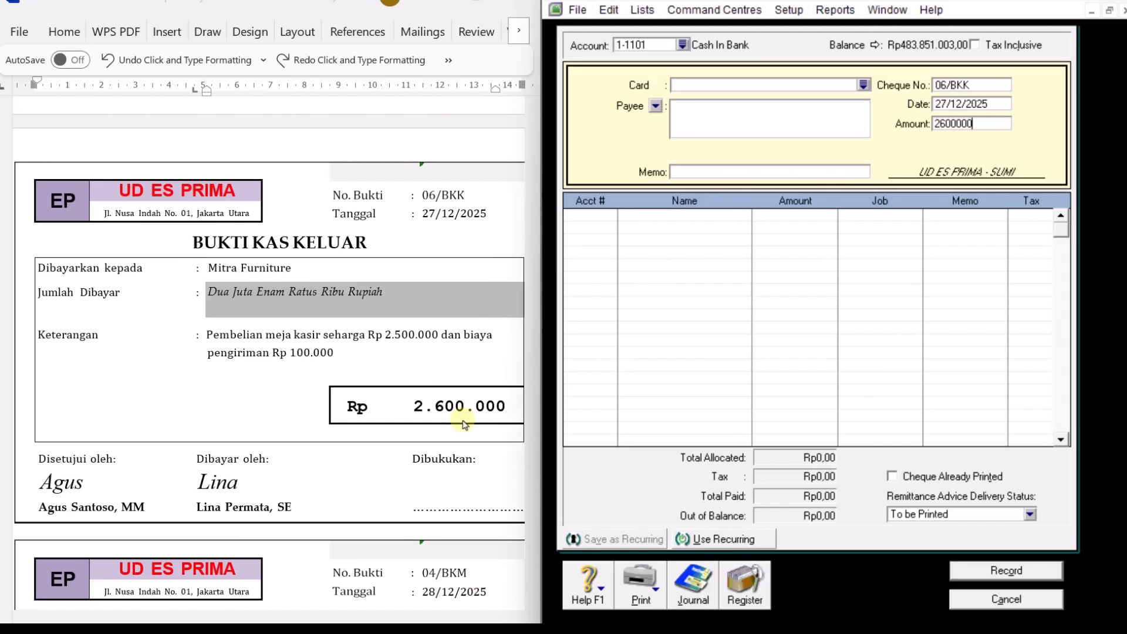
type("600.000")
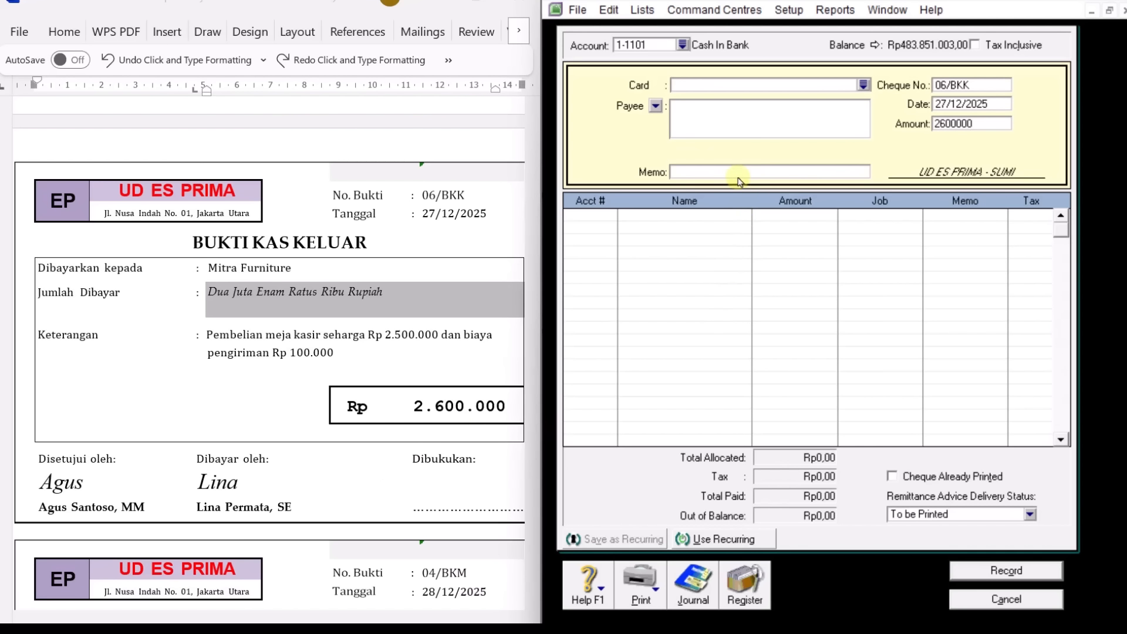
key("Tab")
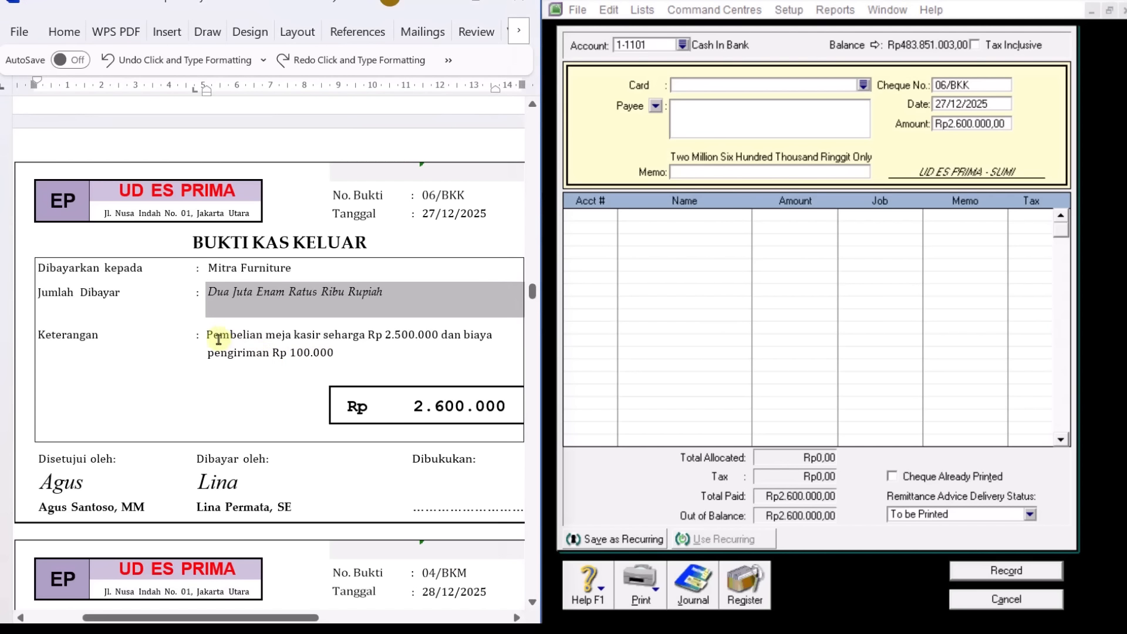
Copy the voucher's description "Pembelian meja kasir seharga Rp 2.500.000 dan biaya pengiriman Rp 100.000" into the payment's memo.
left_click(206, 336)
left_click_drag(206, 335, 333, 354)
right_click(311, 345)
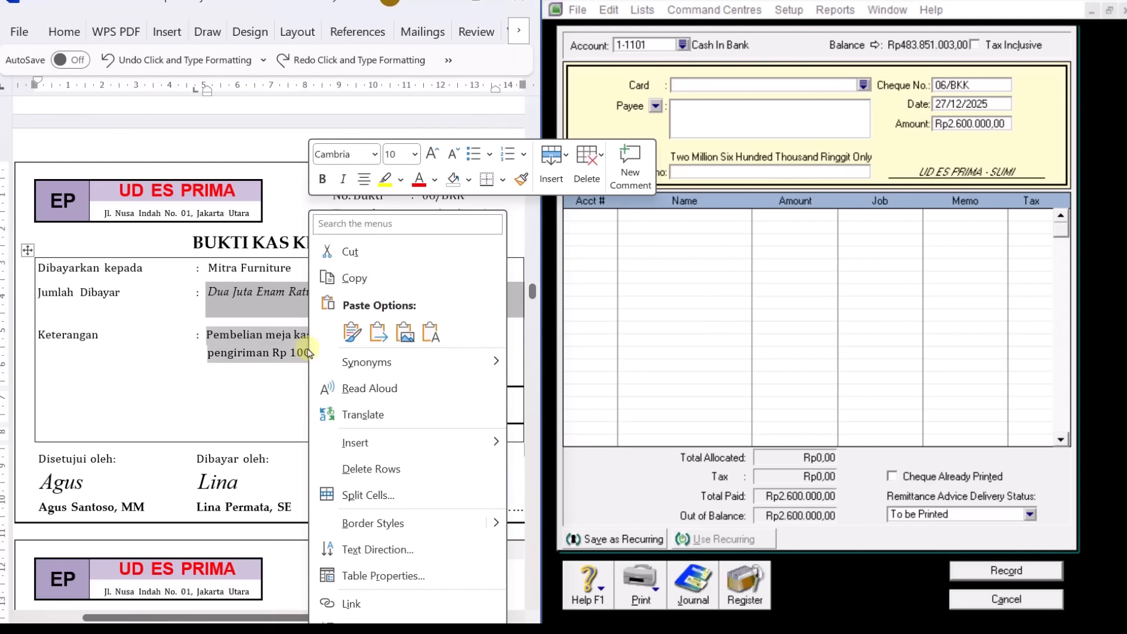
left_click(384, 278)
left_click(681, 171)
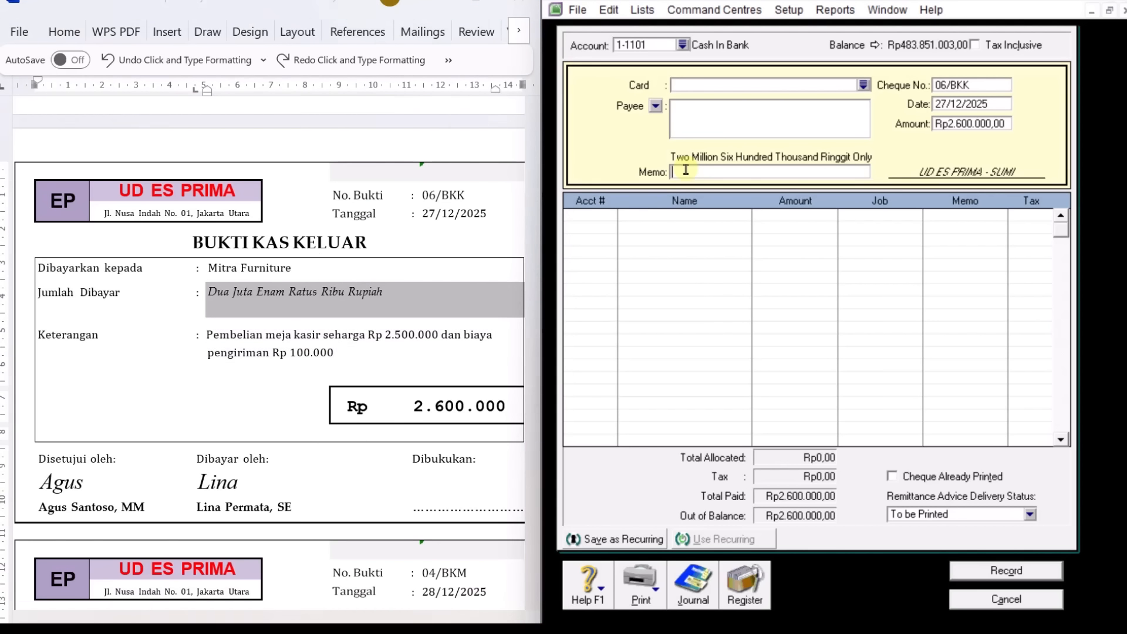
right_click(686, 172)
left_click(759, 249)
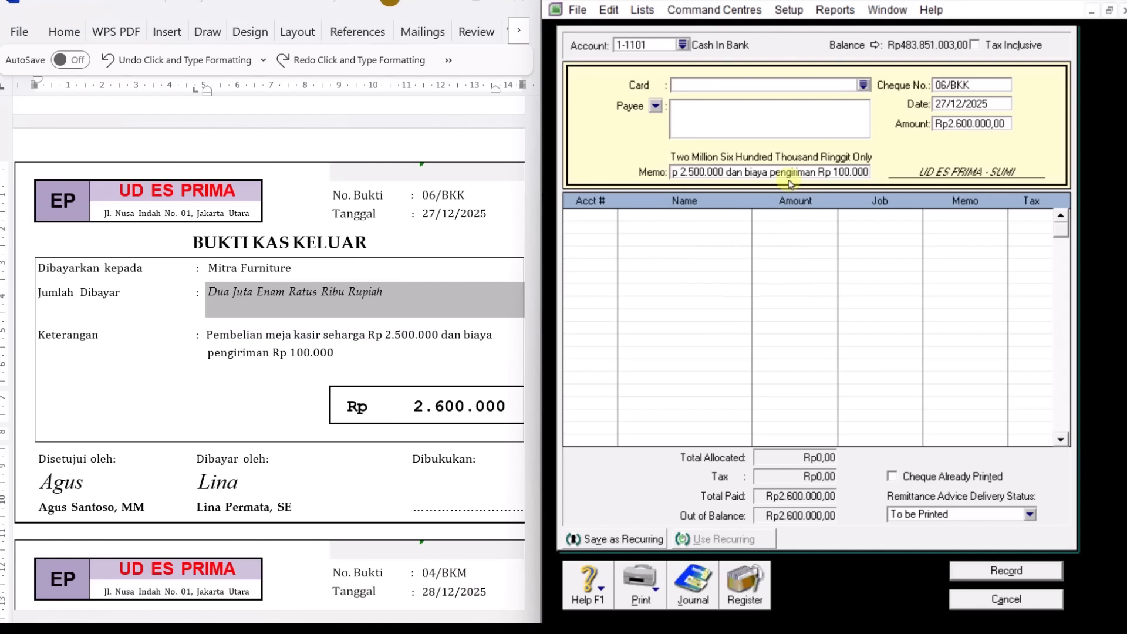
Allocate the full payment to account 1-2102 Office Equipment At Cost, record it and close the Spend Money window.
key("Tab")
type("4-1101")
scroll(740, 328, "up", 2)
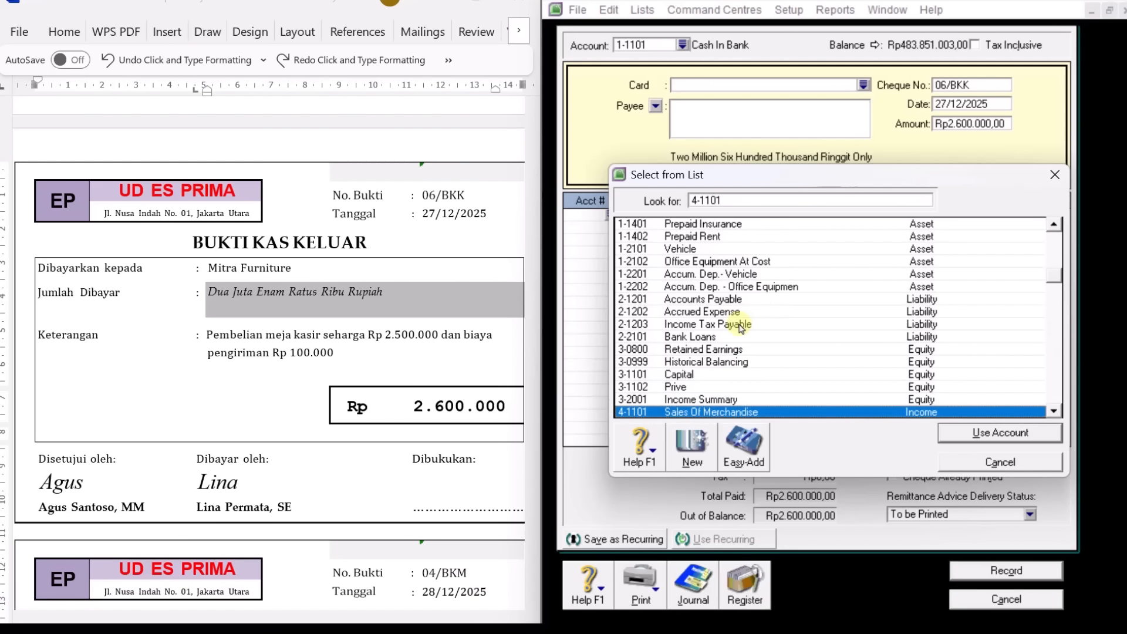
left_click(777, 262)
left_click(1009, 433)
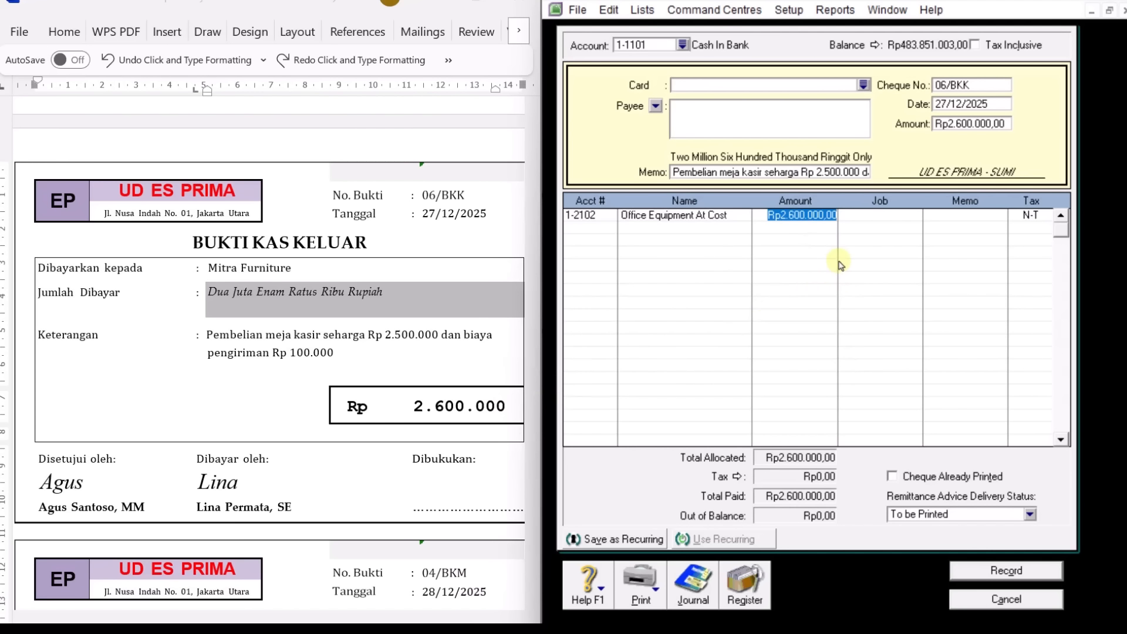
key("Tab")
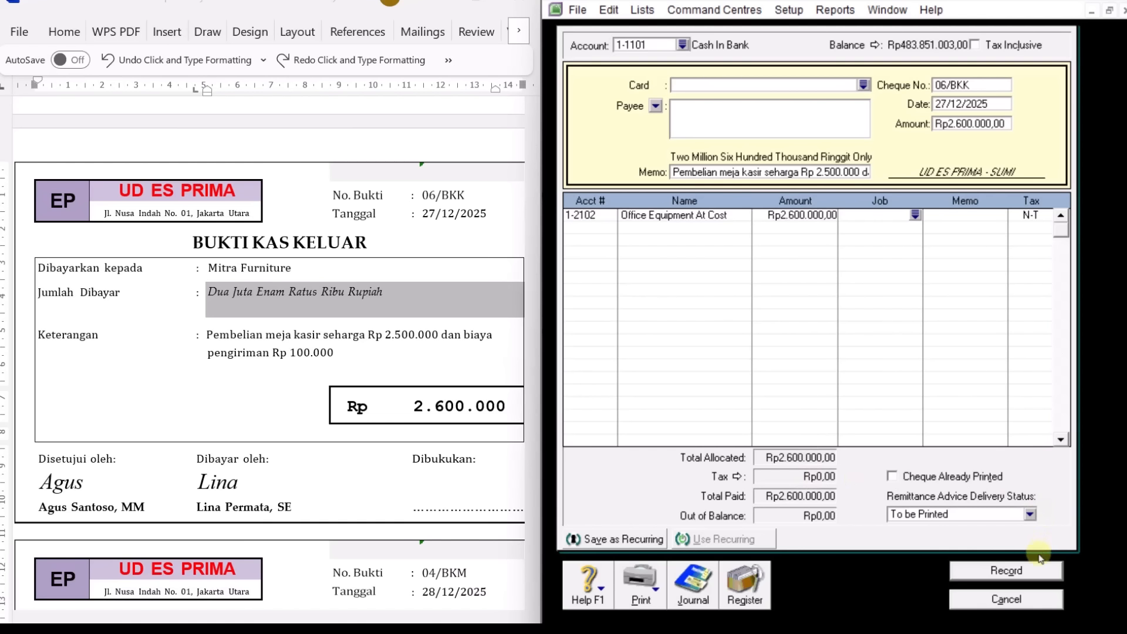
left_click(1032, 572)
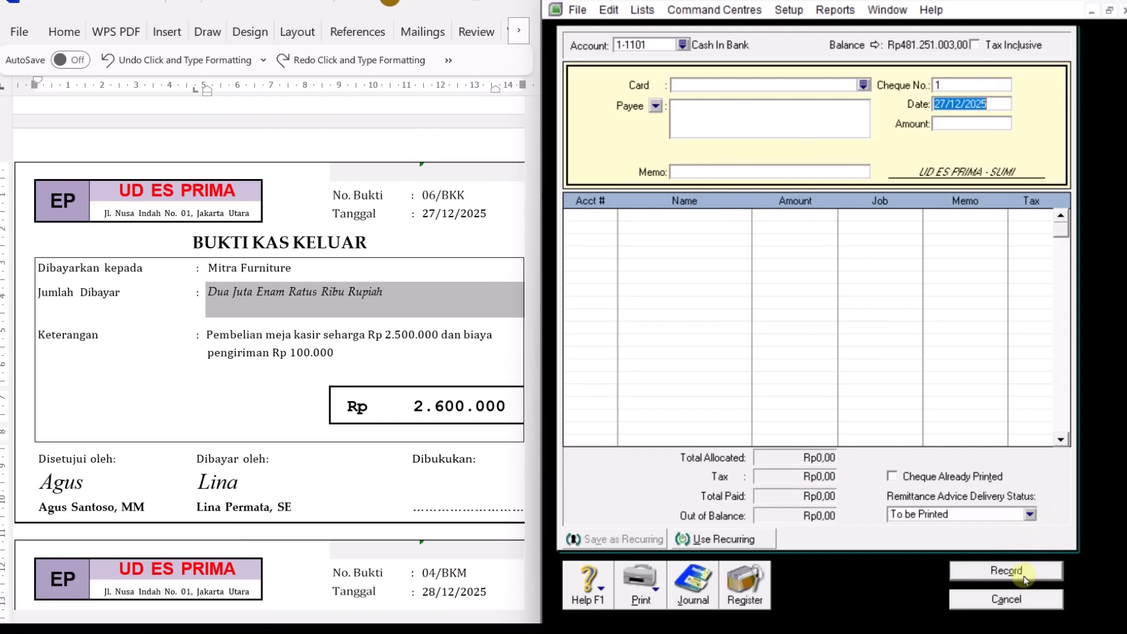
left_click(1020, 604)
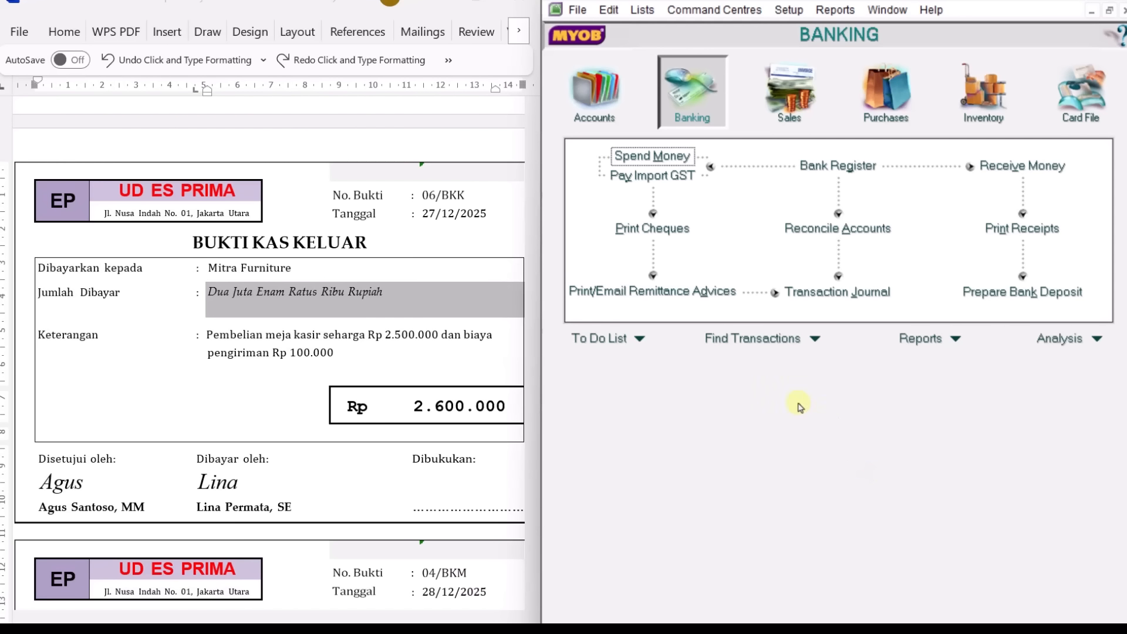
Find cash receipt voucher 04/BKM in the source document and open a Receive Payments entry for customer Toko Sejuk Abadi.
left_click(276, 386)
triple_click(276, 386)
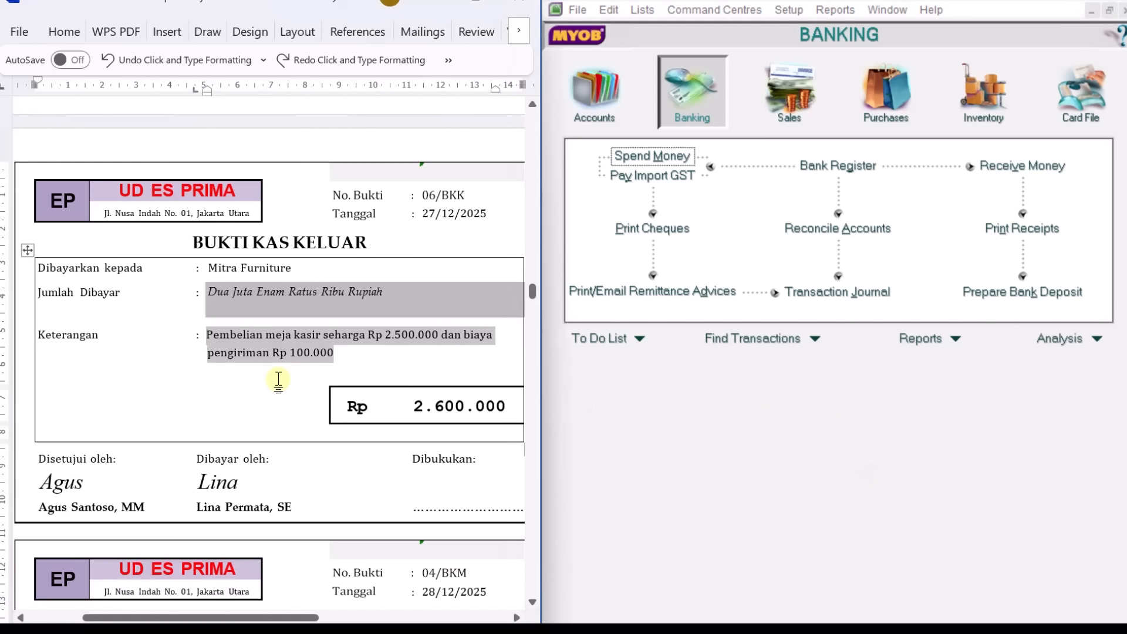
scroll(278, 380, "down", 5)
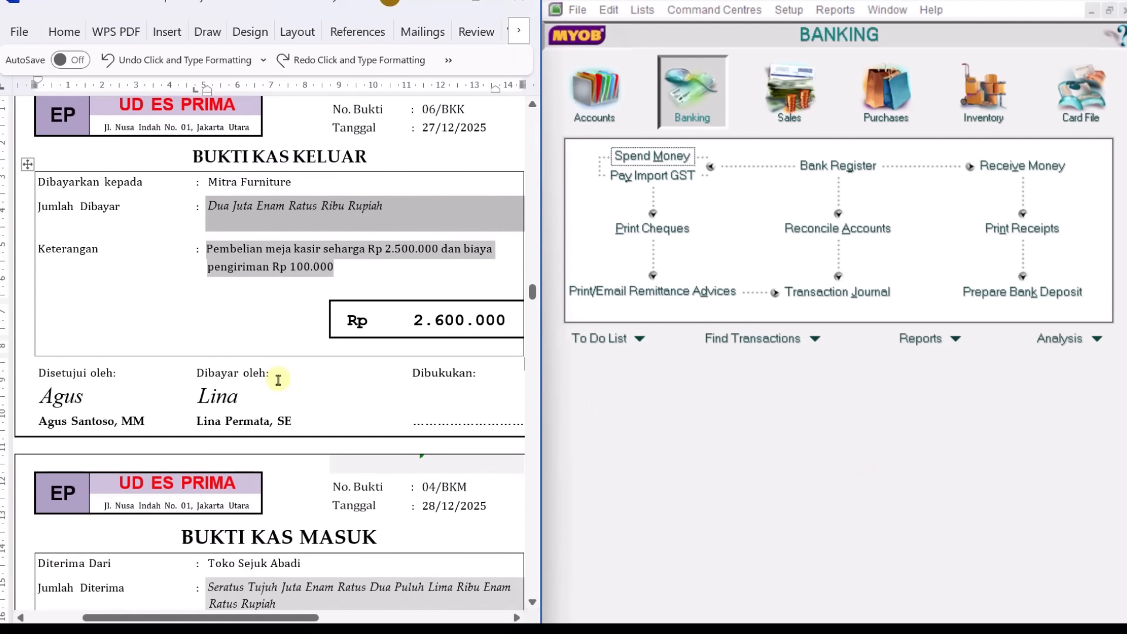
scroll(278, 380, "down", 8)
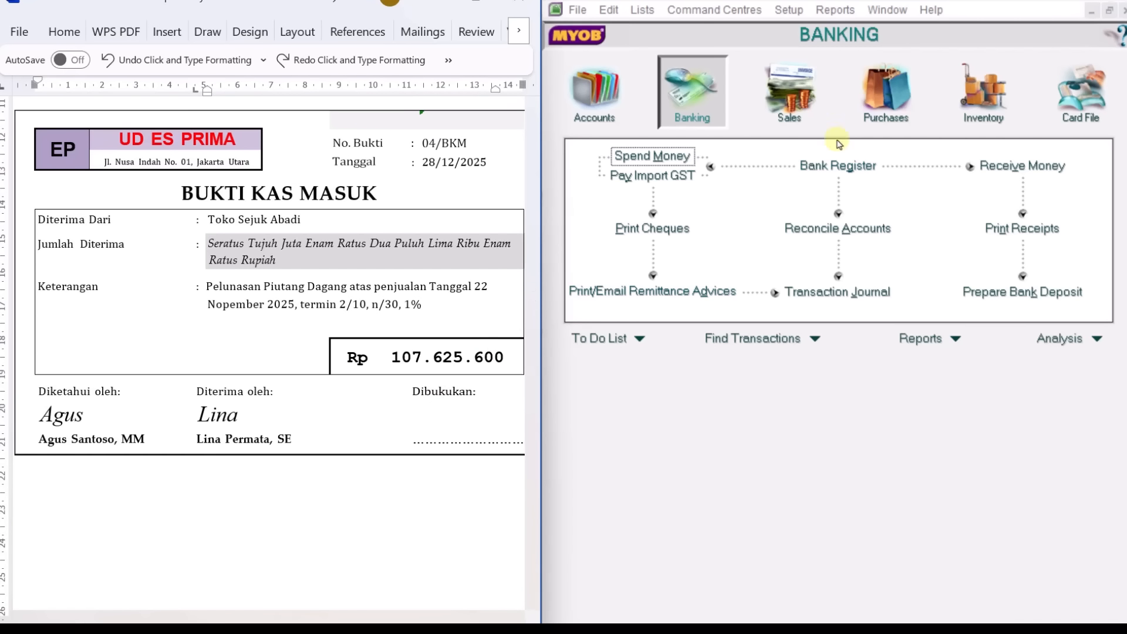
left_click(799, 101)
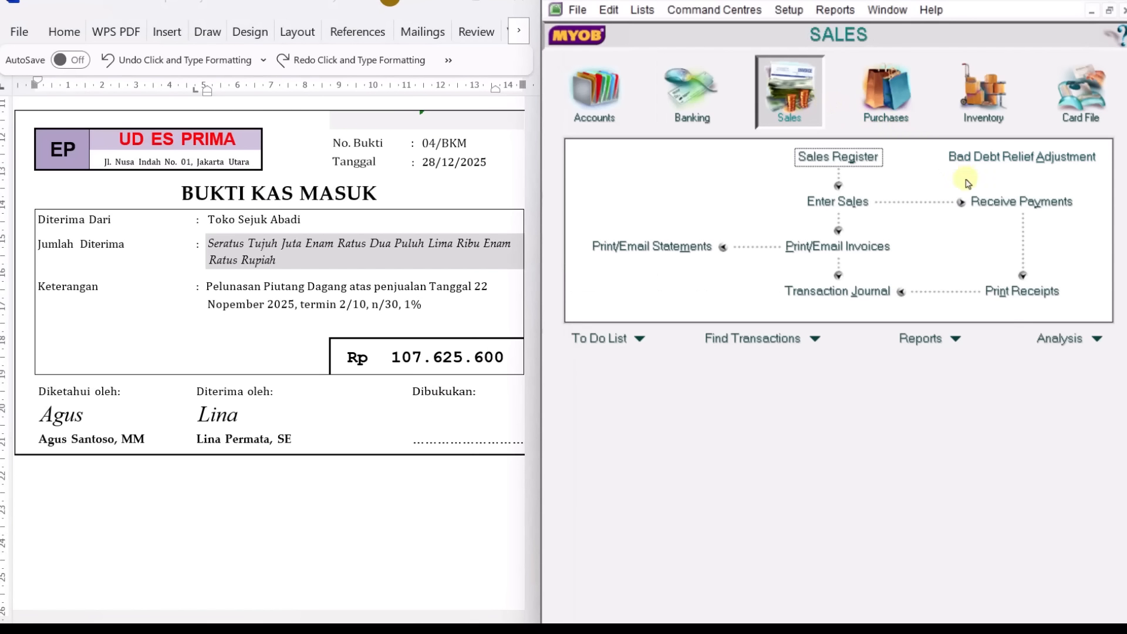
left_click(1012, 203)
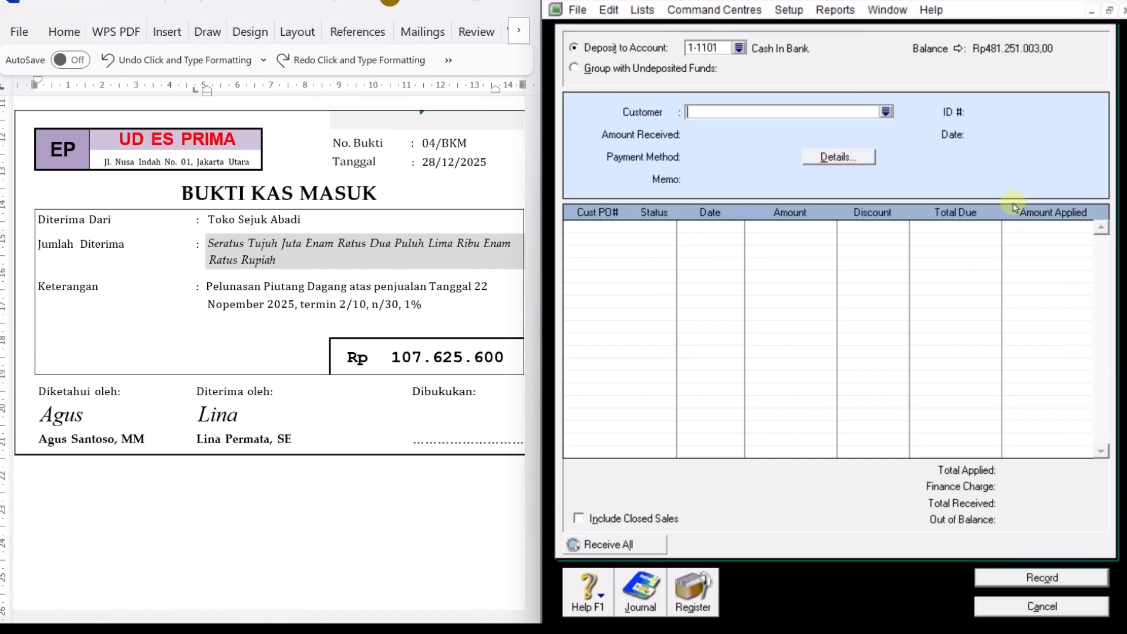
left_click(886, 111)
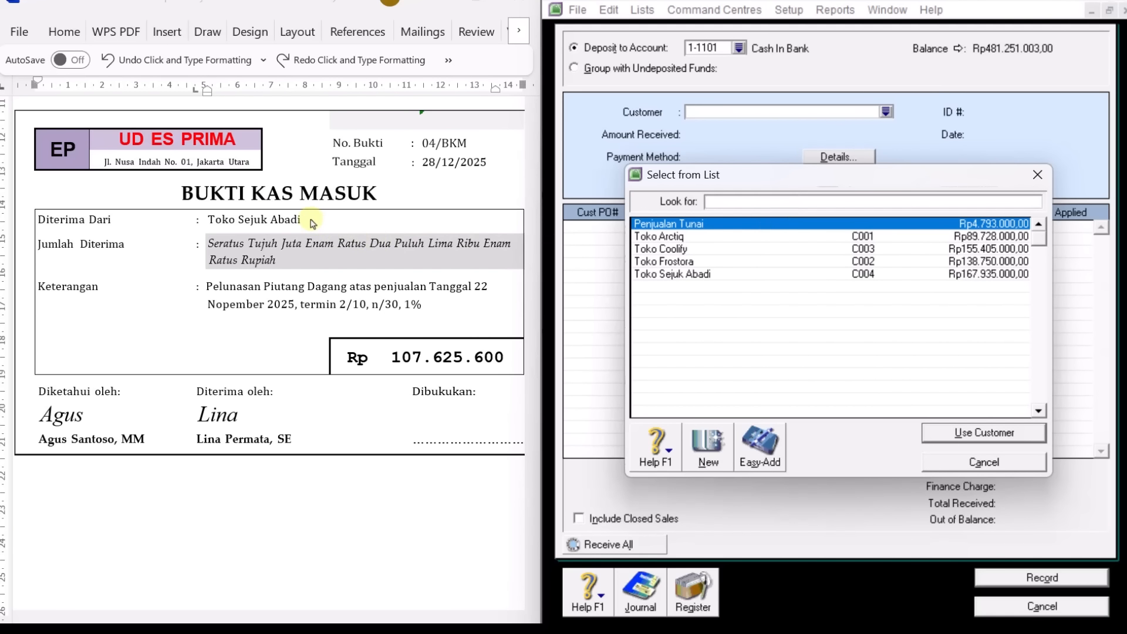
left_click(695, 275)
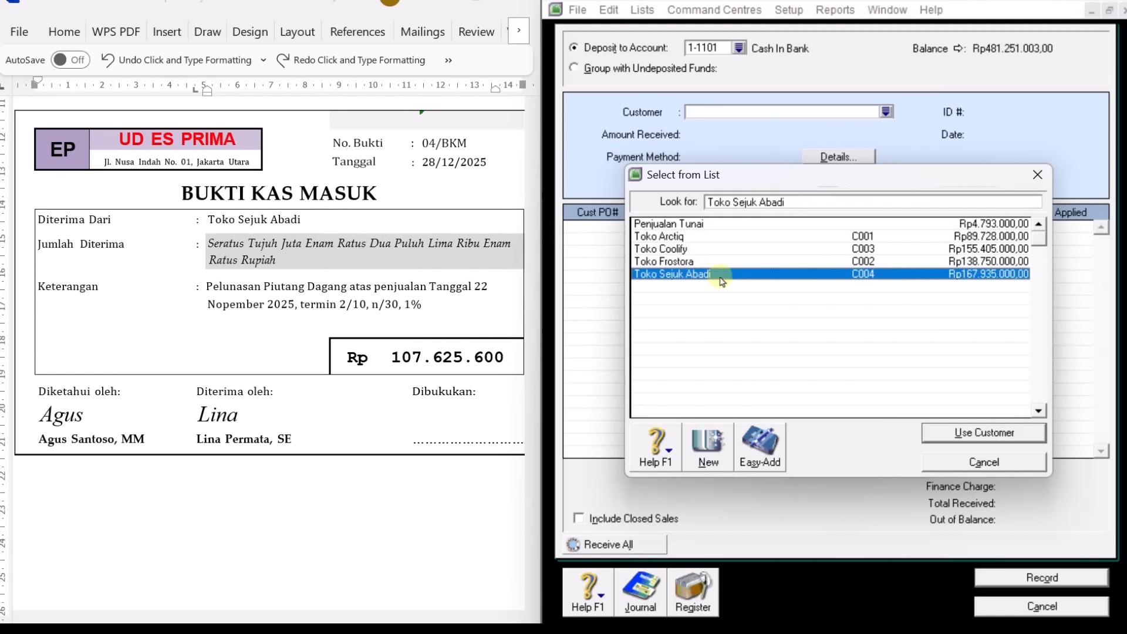
left_click(991, 435)
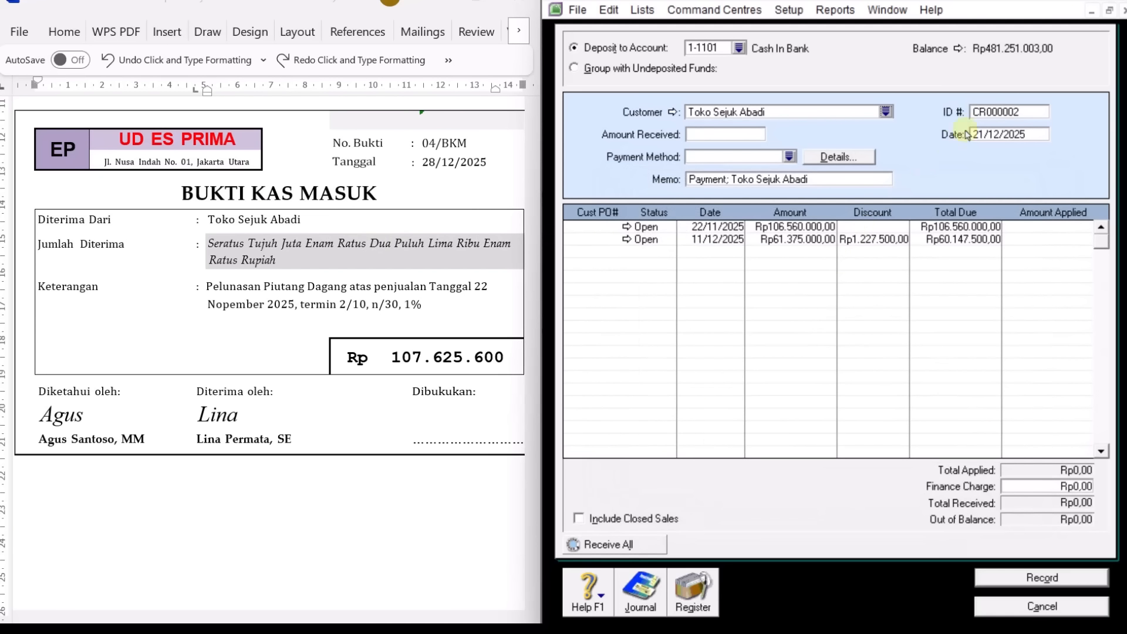
Set the customer payment's ID number to 04/BKM.
left_click(986, 112)
key("Delete")
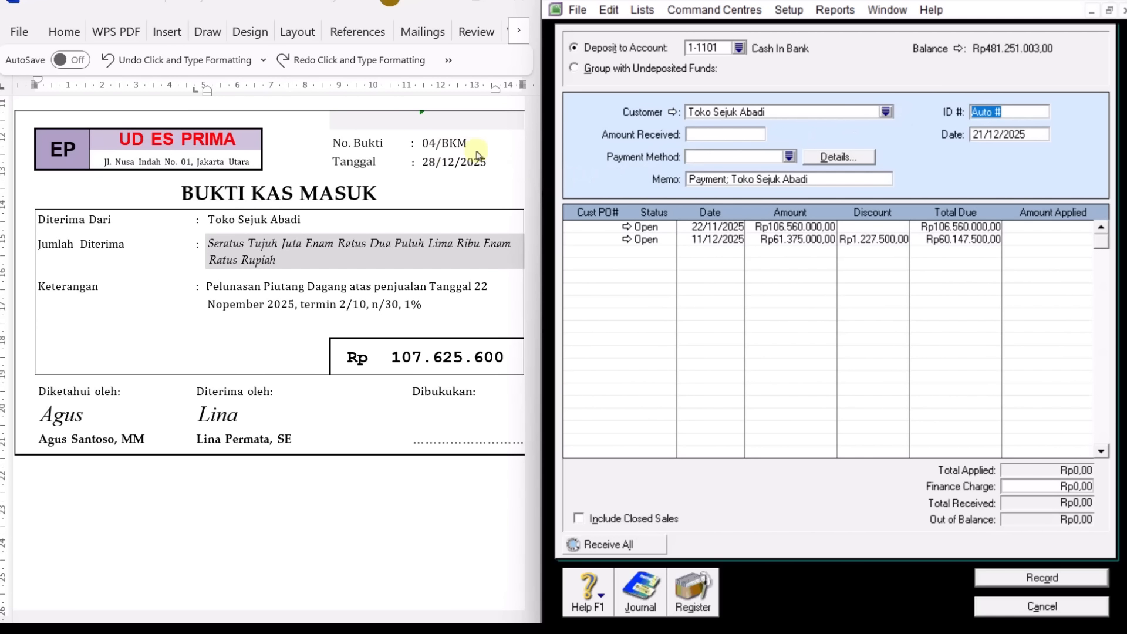
type("04/BKM")
scroll(480, 155, "up", 1)
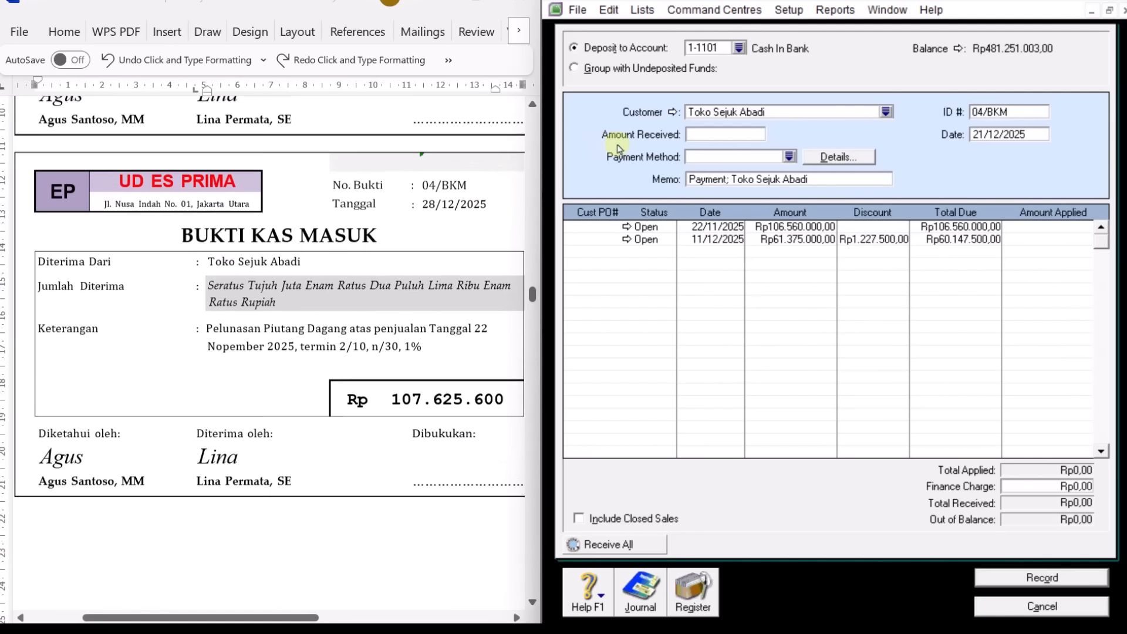
Set the date of Toko Sejuk Abadi's payment to 28/12/2025.
left_click(987, 137)
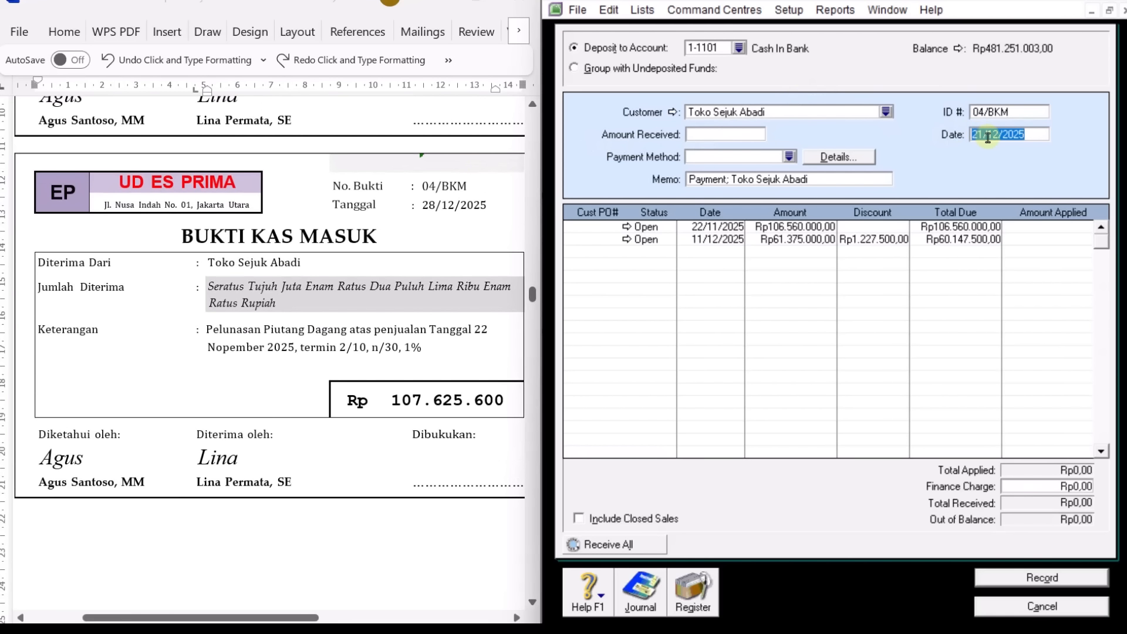
type("28")
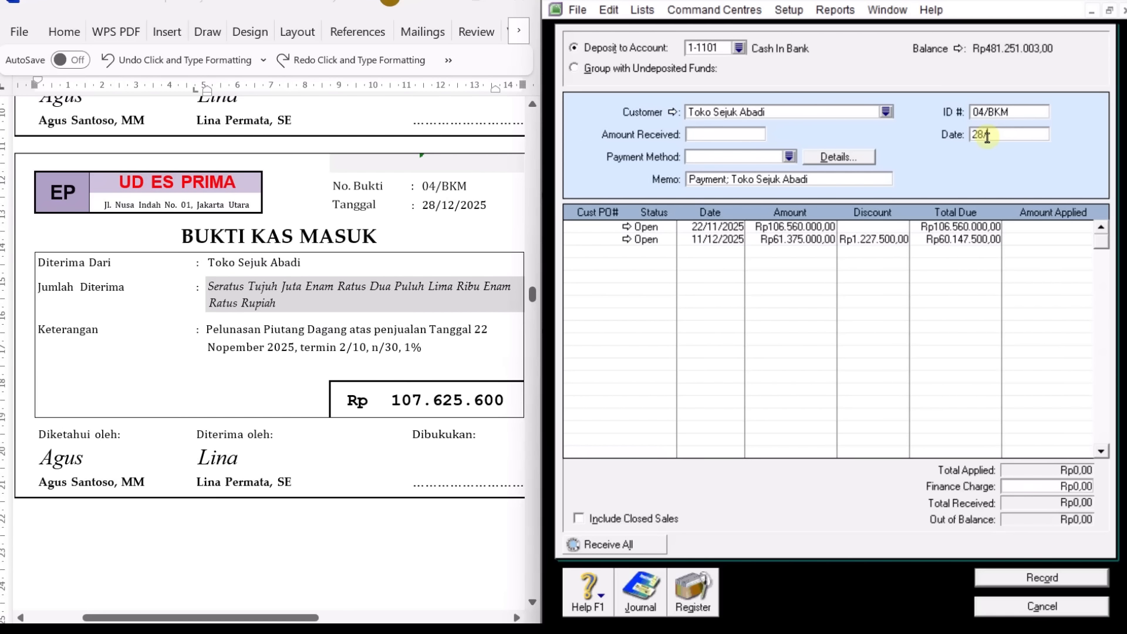
type("/12/2025")
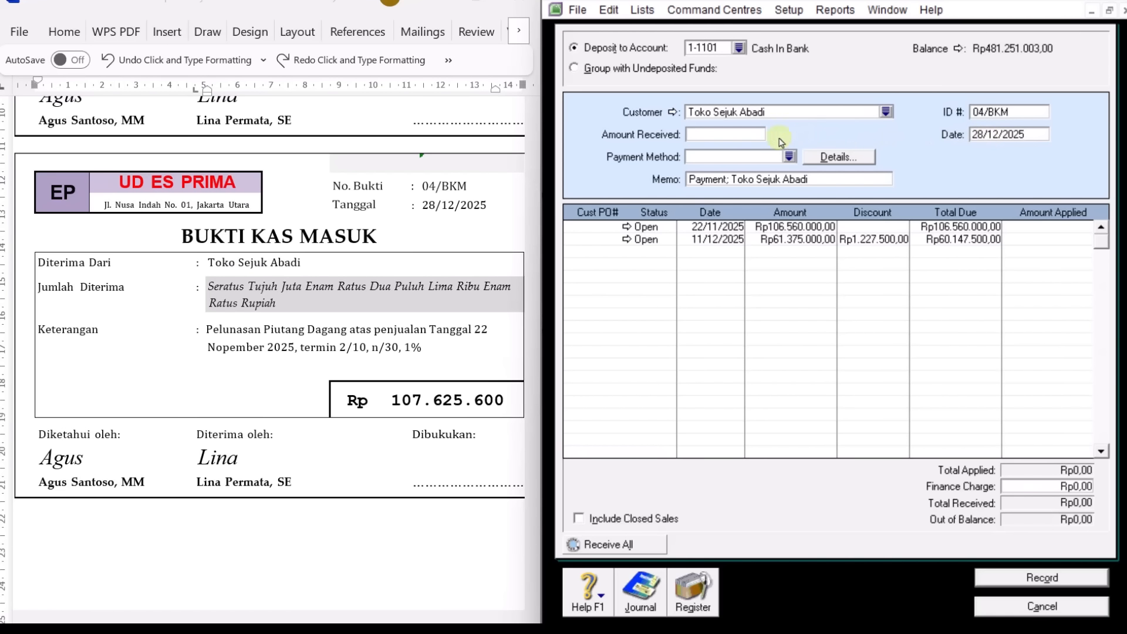
Enter Rp107.625.600 as the amount received and apply Rp106.560.000 to the open sale dated 22/11/2025.
left_click(744, 135)
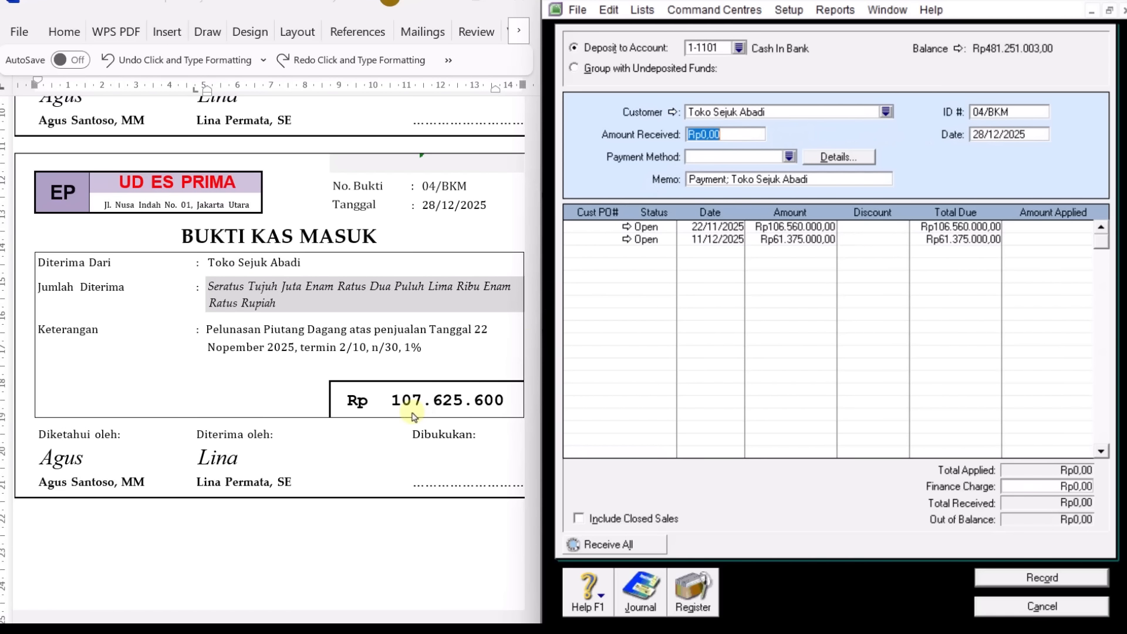
type("10")
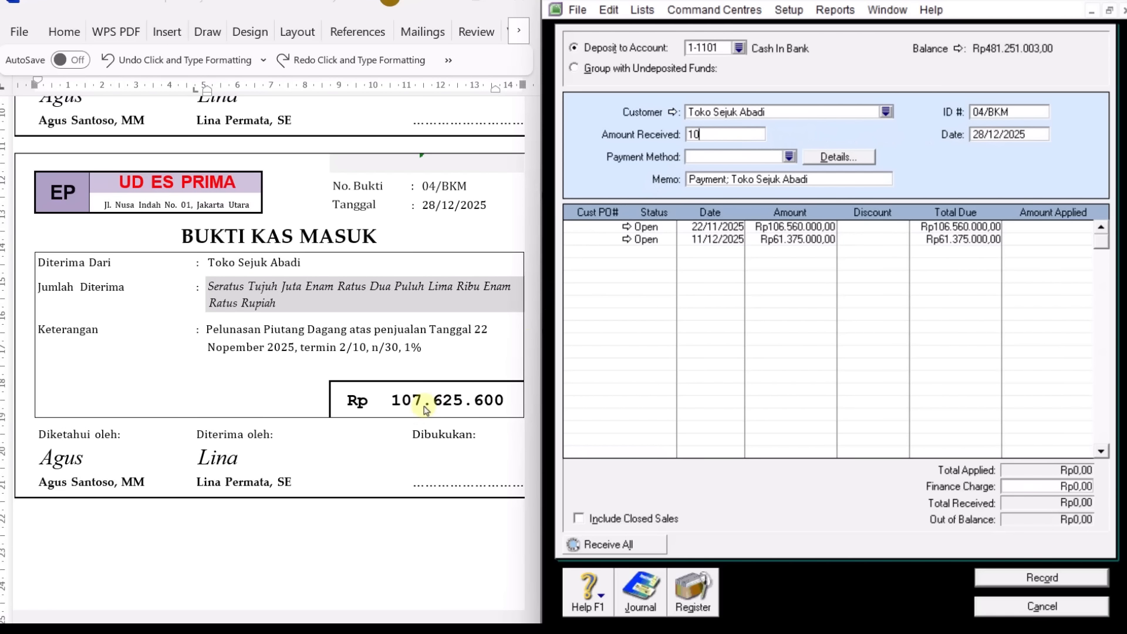
type("7625600")
key("Tab")
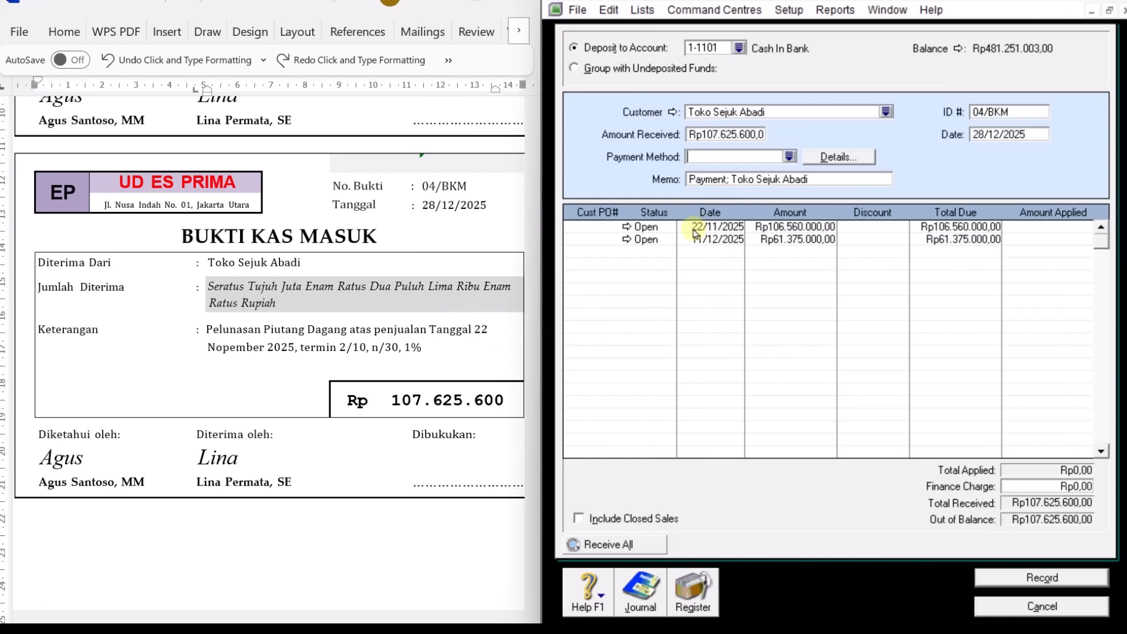
left_click(1055, 228)
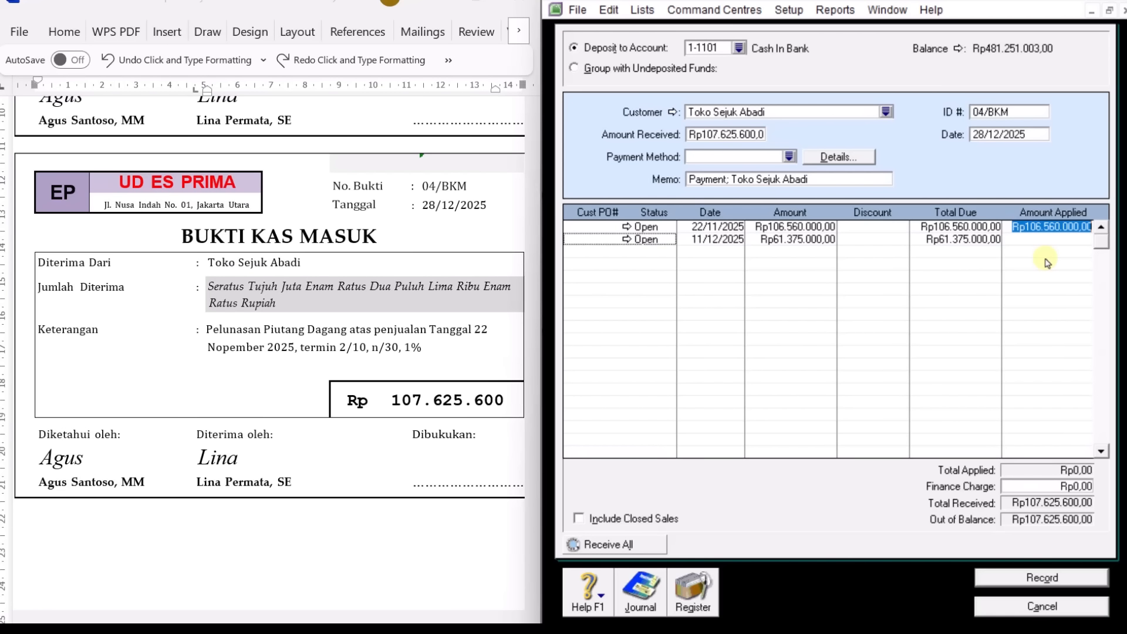
left_click(1048, 262)
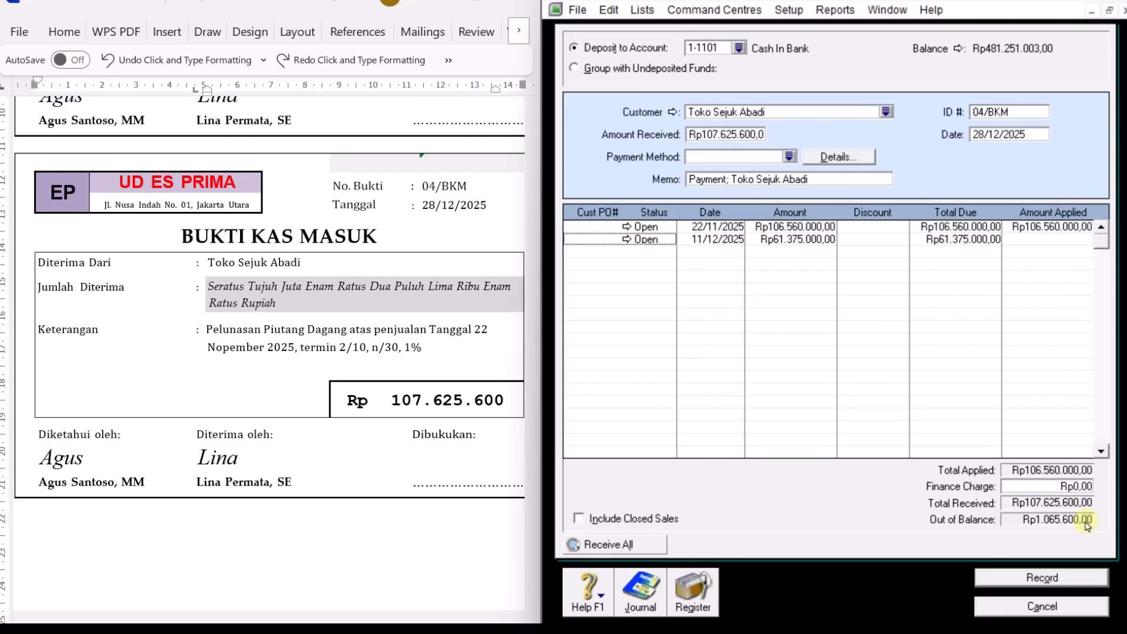
Enter a finance charge of Rp1.065.600, then record the payment and close the Receive Payments window.
left_click(1055, 492)
type("1065600")
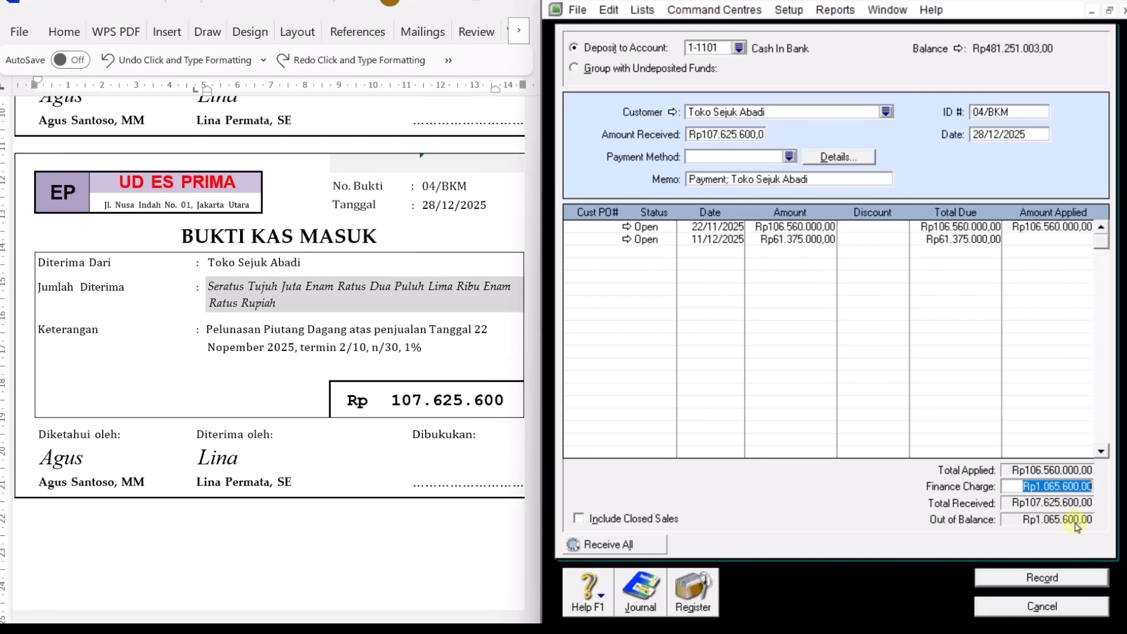
key("Tab")
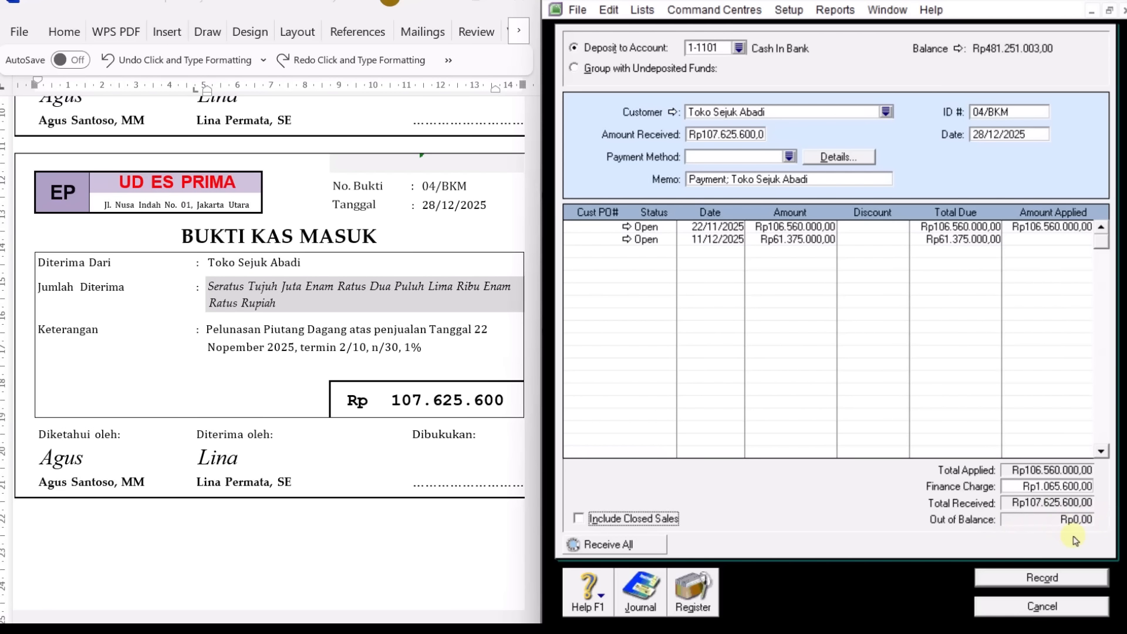
left_click(1078, 581)
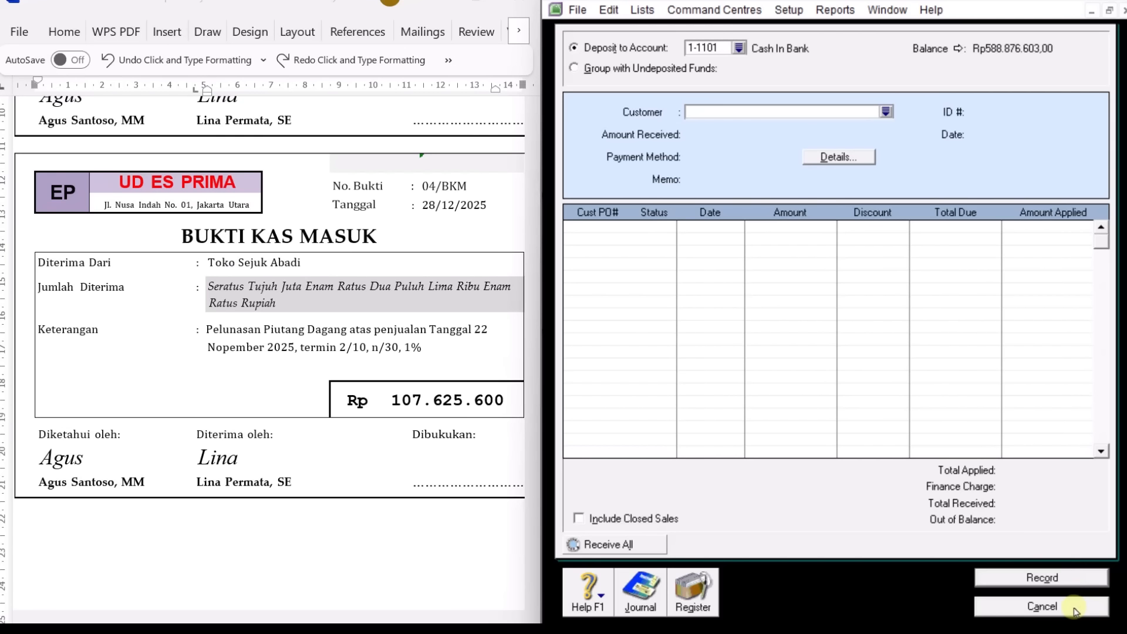
left_click(1041, 607)
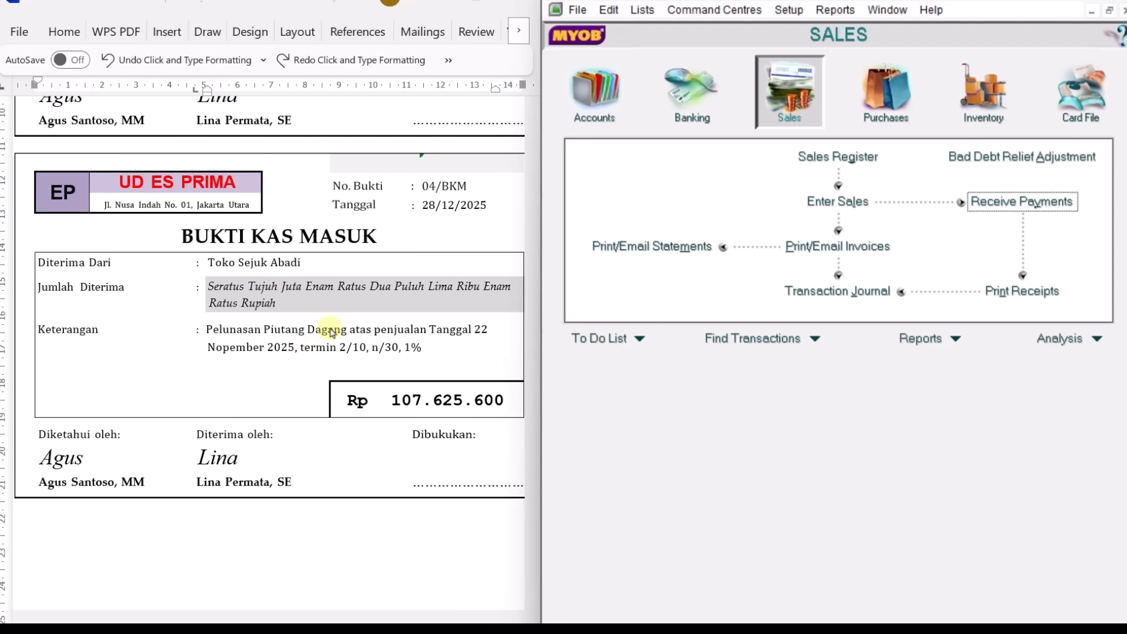
Find cash receipt voucher 05/BKM in the source document and open a Receive Payments entry for customer Toko Frostora.
scroll(332, 332, "down", 8)
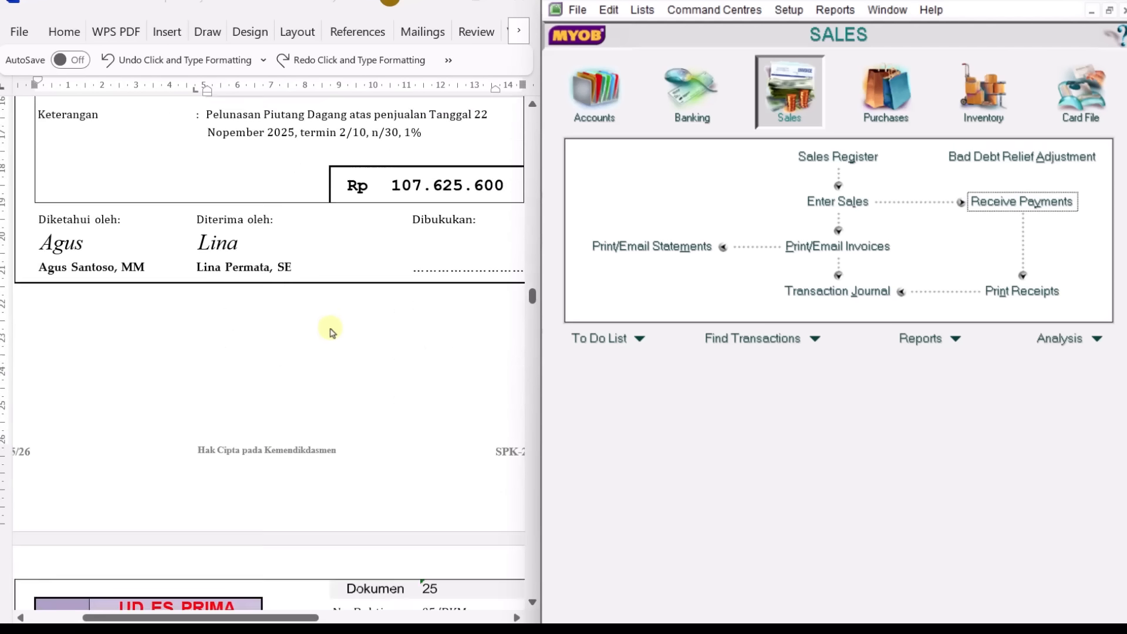
scroll(331, 332, "down", 4)
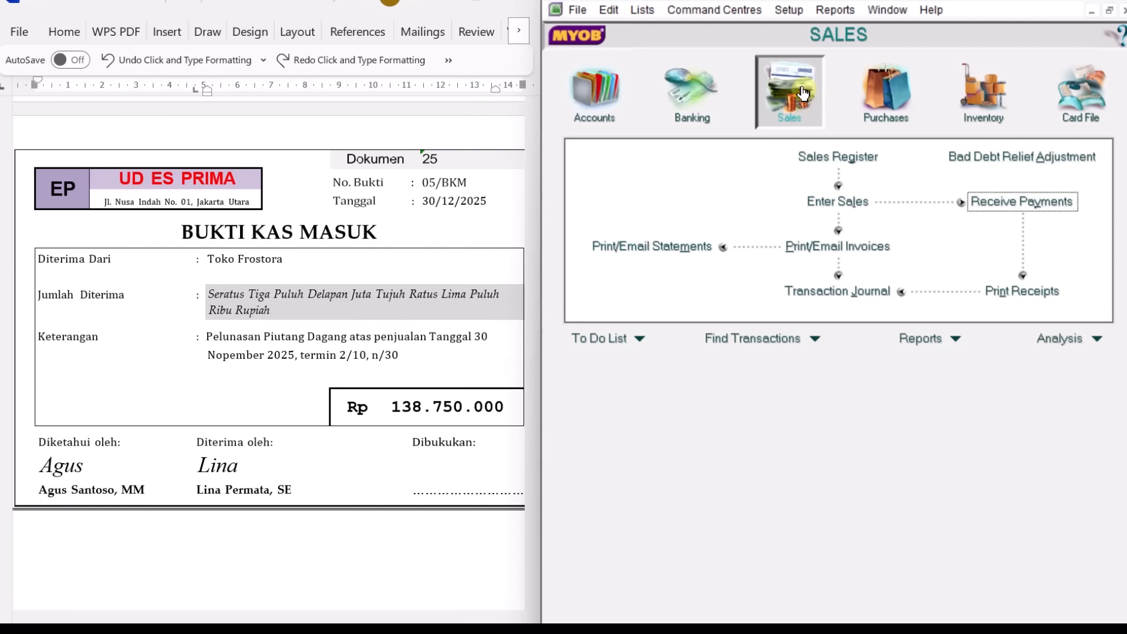
left_click(1000, 202)
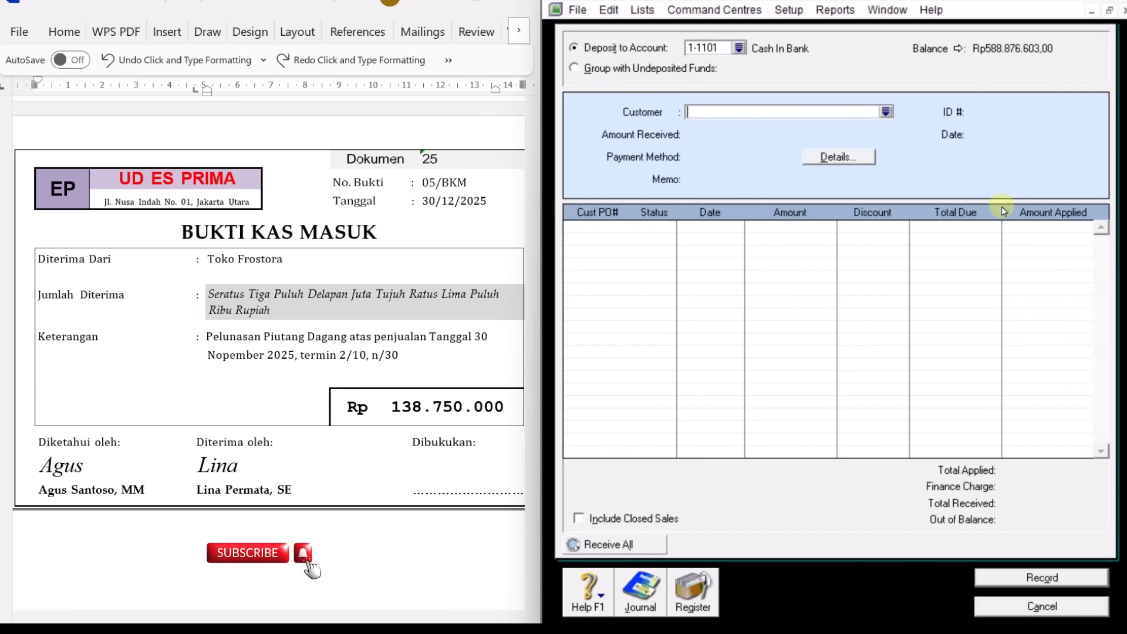
left_click(886, 111)
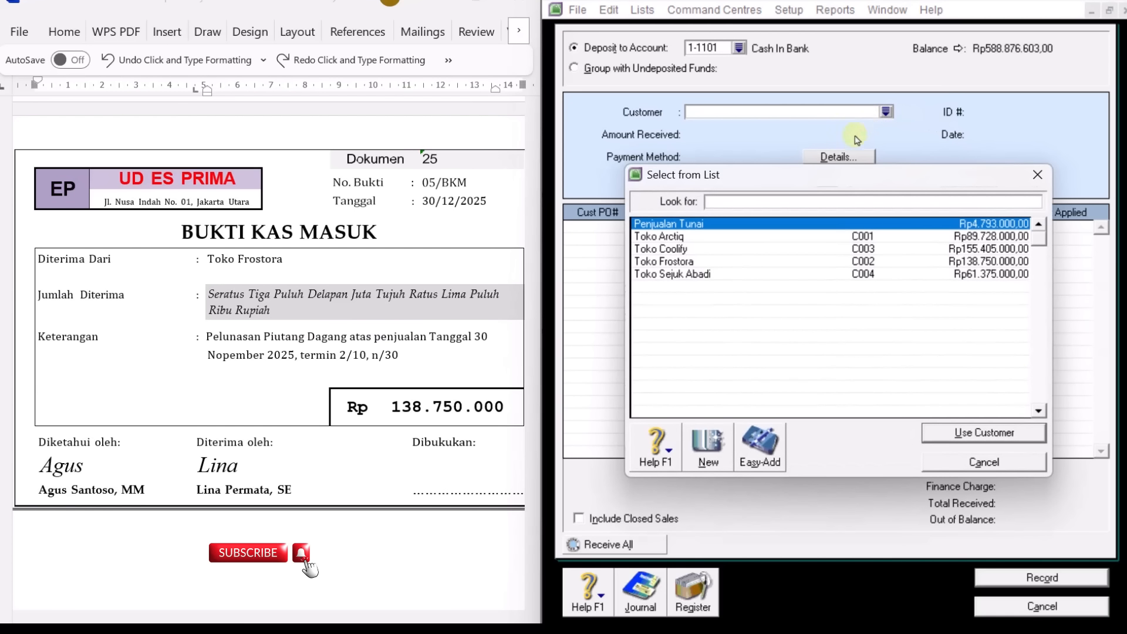
left_click(713, 261)
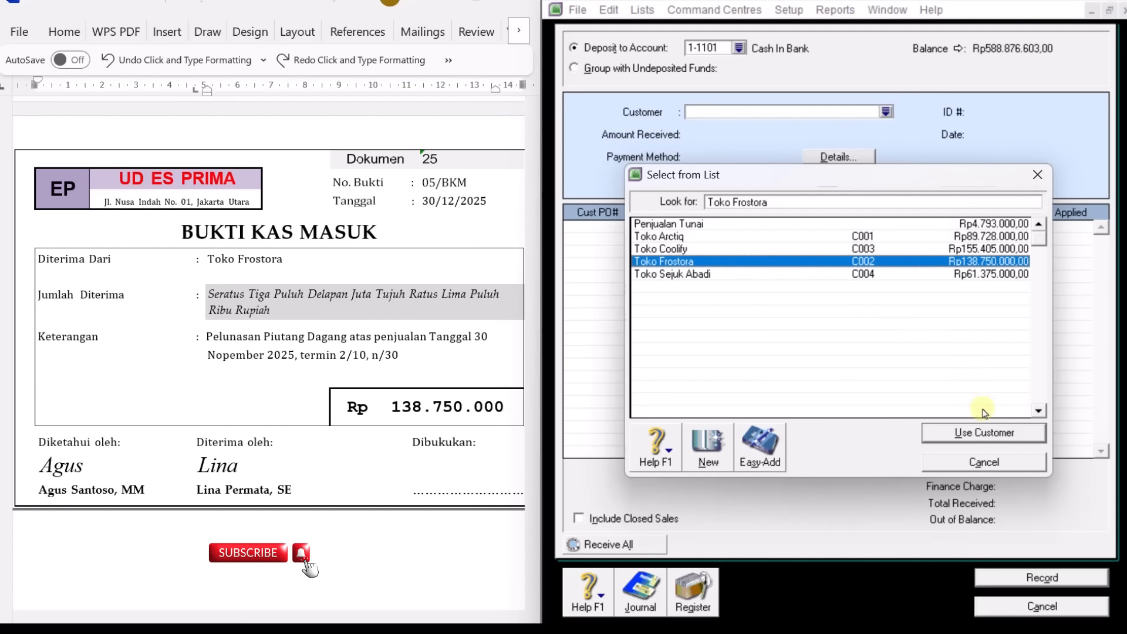
left_click(984, 435)
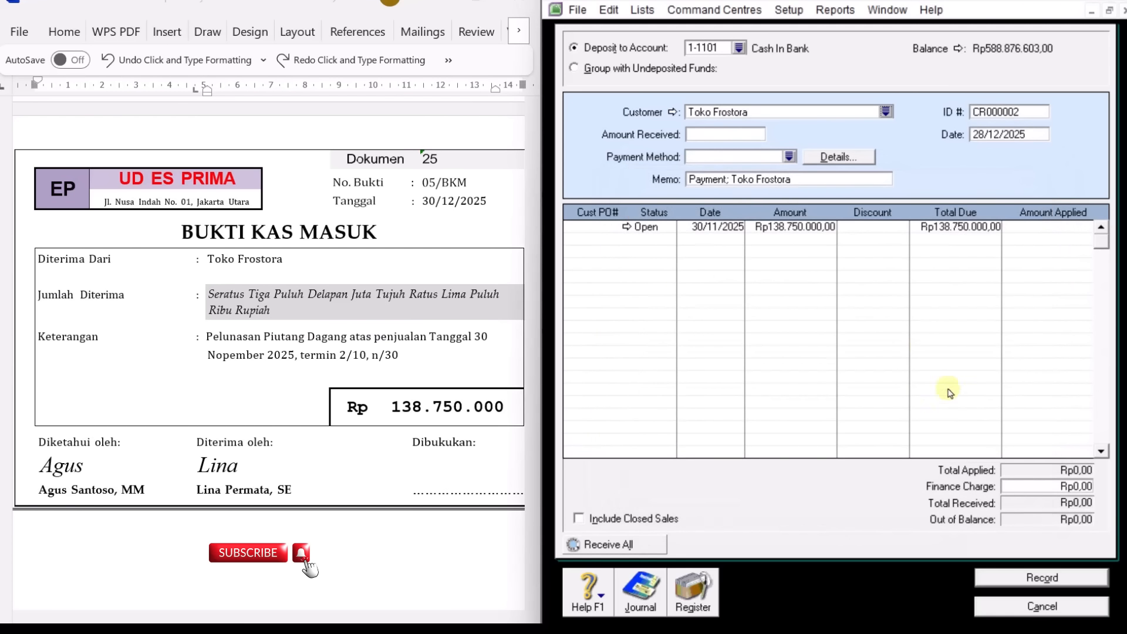
Set the customer payment's ID number to 05/BKM and its date to 30/12/2025.
left_click(1019, 113)
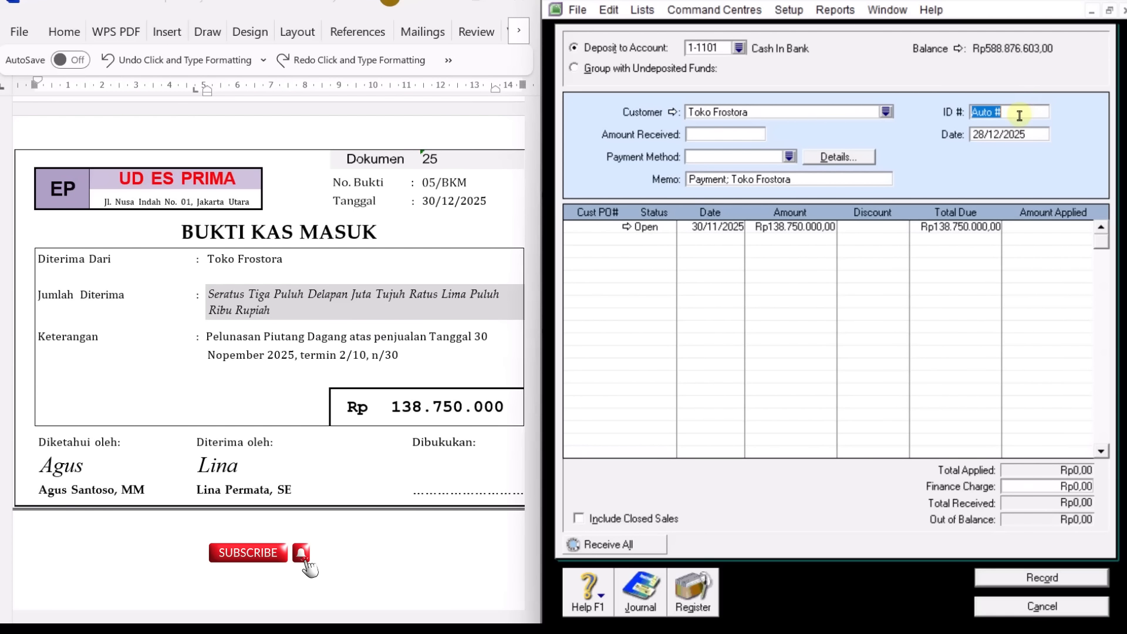
type("05/BKM")
key("Tab")
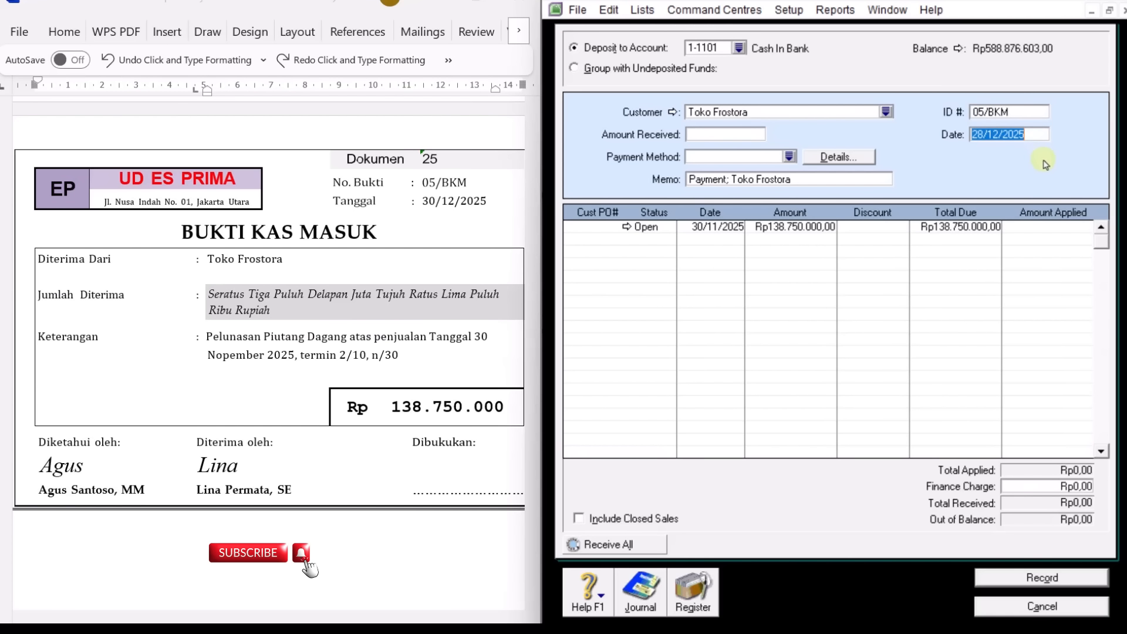
type("3")
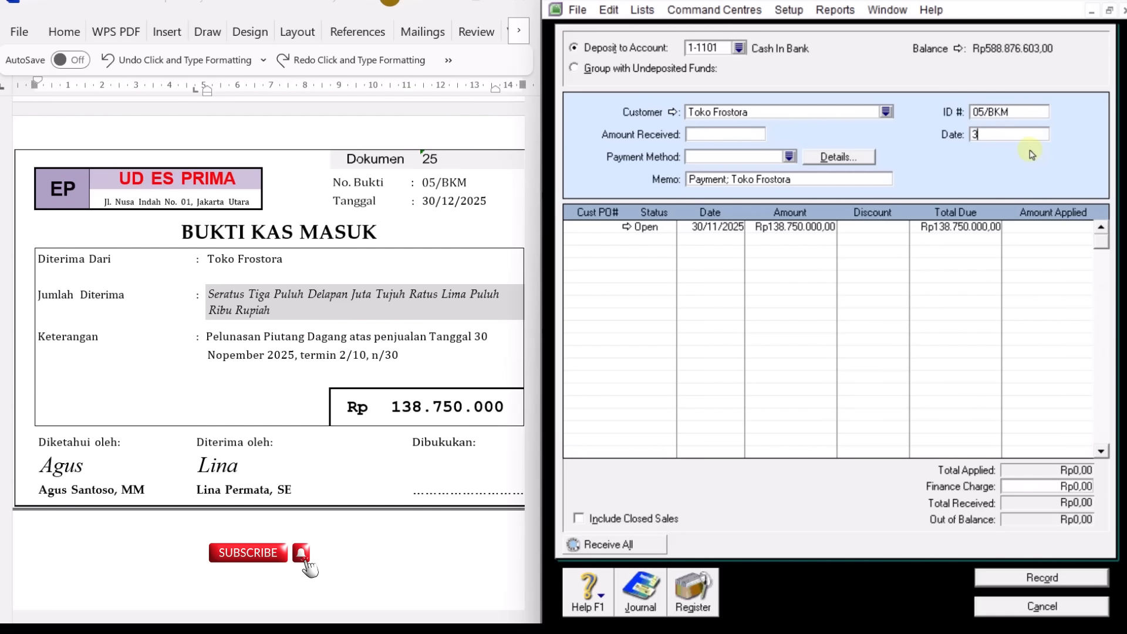
type("0/12/2025")
key("Tab")
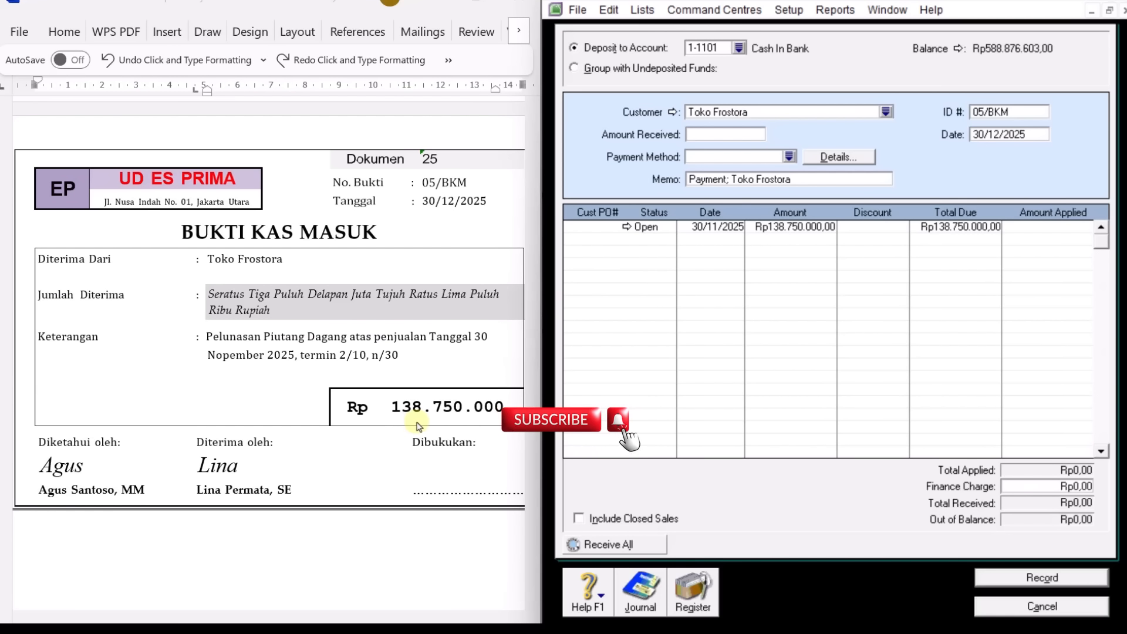
Enter Rp138.750.000 as the amount received and apply it in full to the open sale dated 30/11/2025.
type("138")
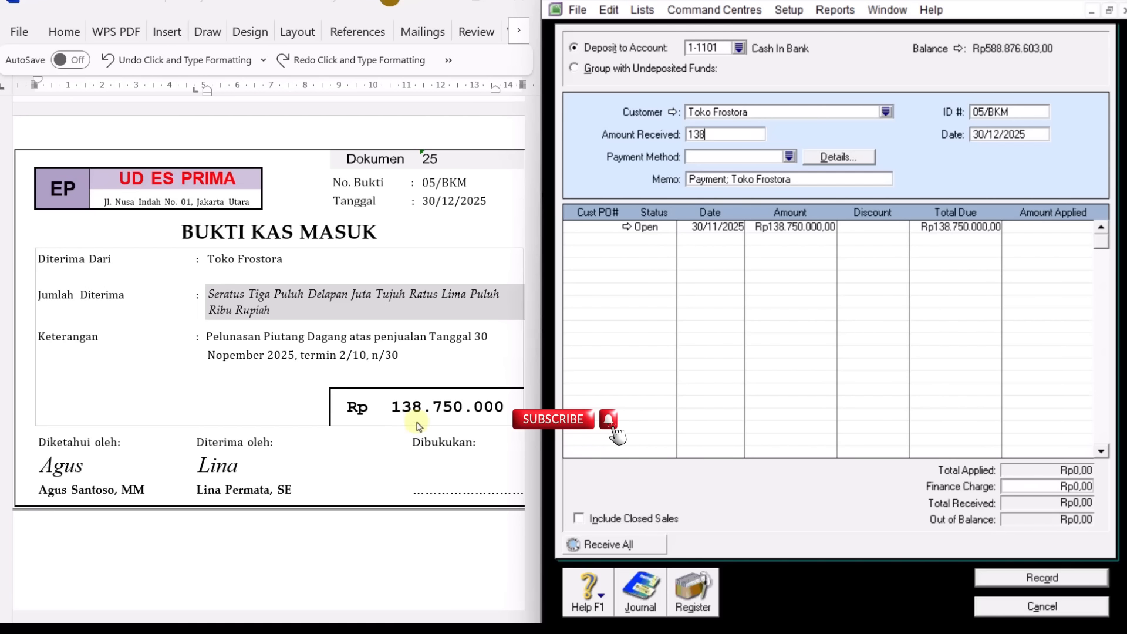
type("750000")
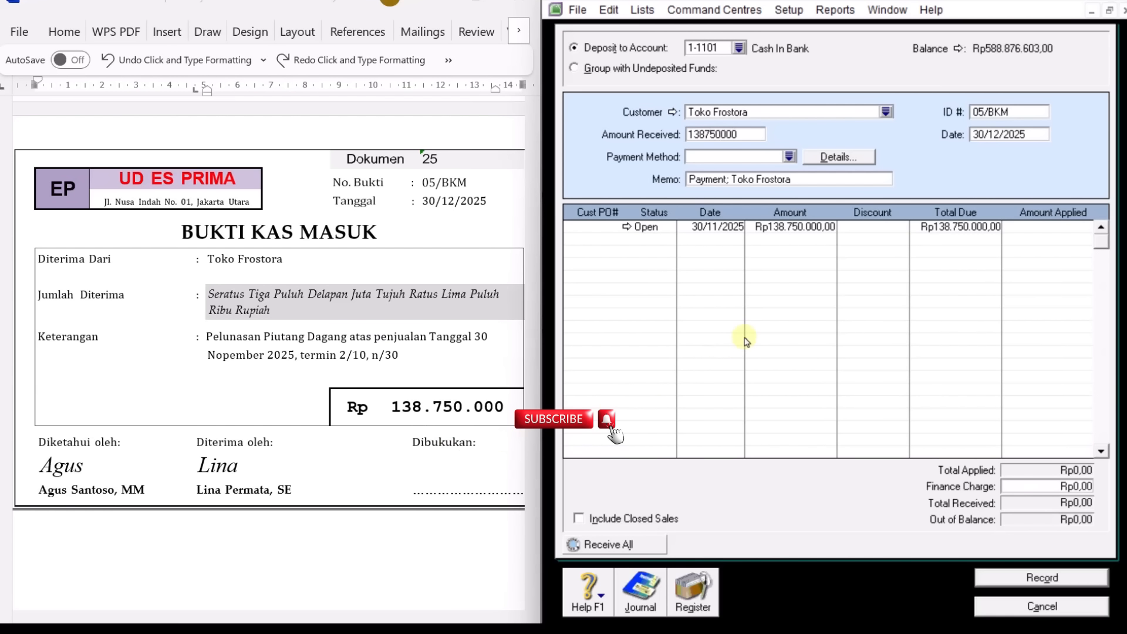
key("Tab")
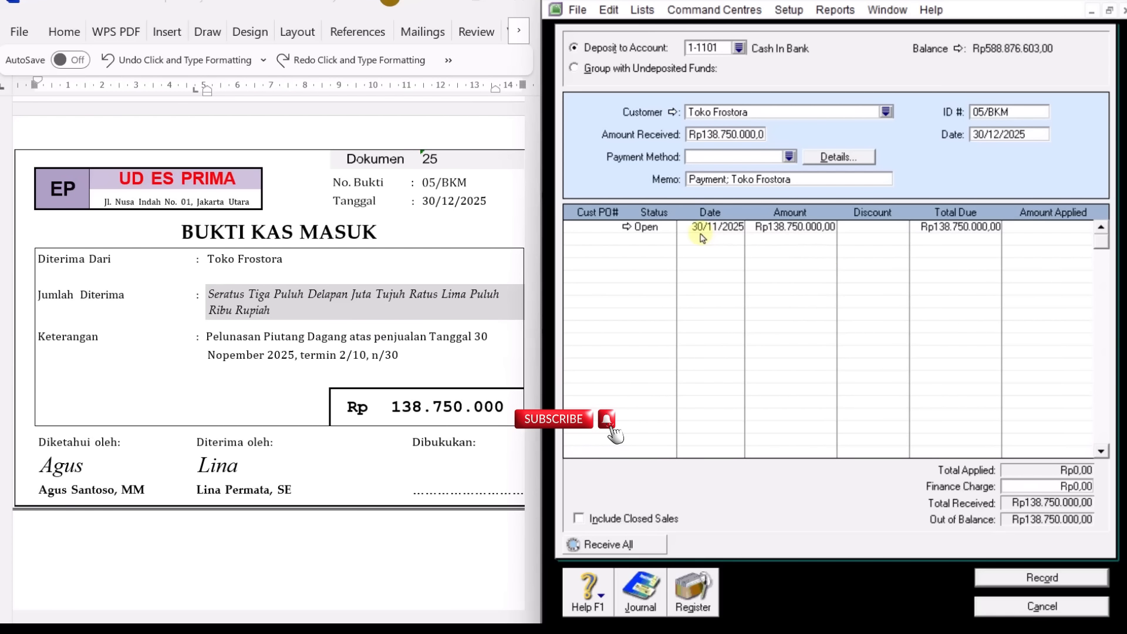
left_click(1041, 230)
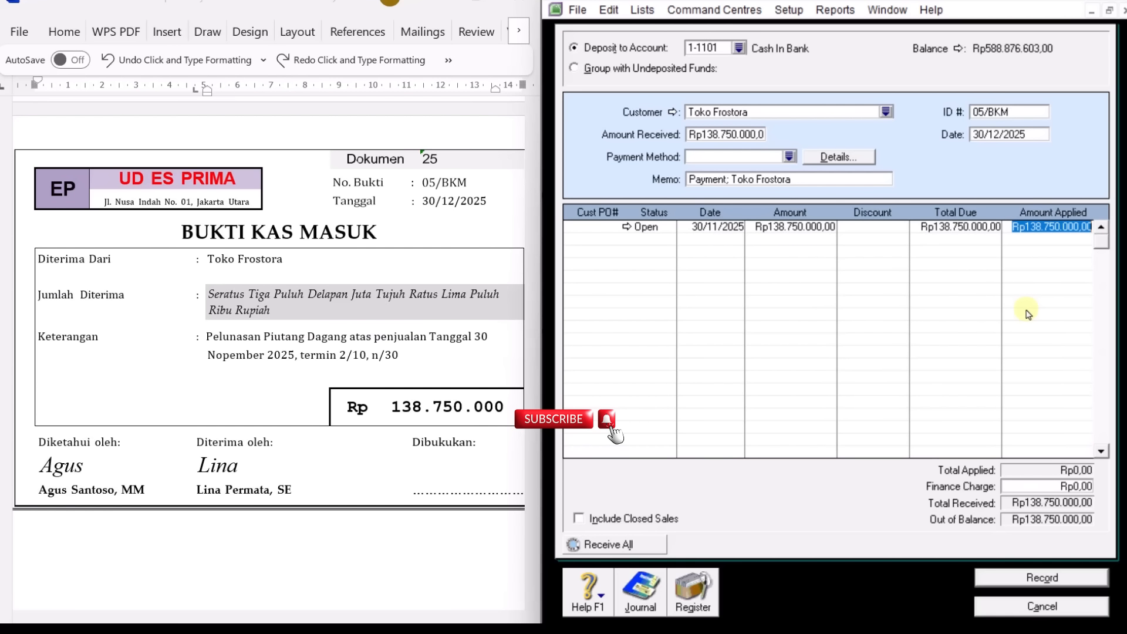
key("Tab")
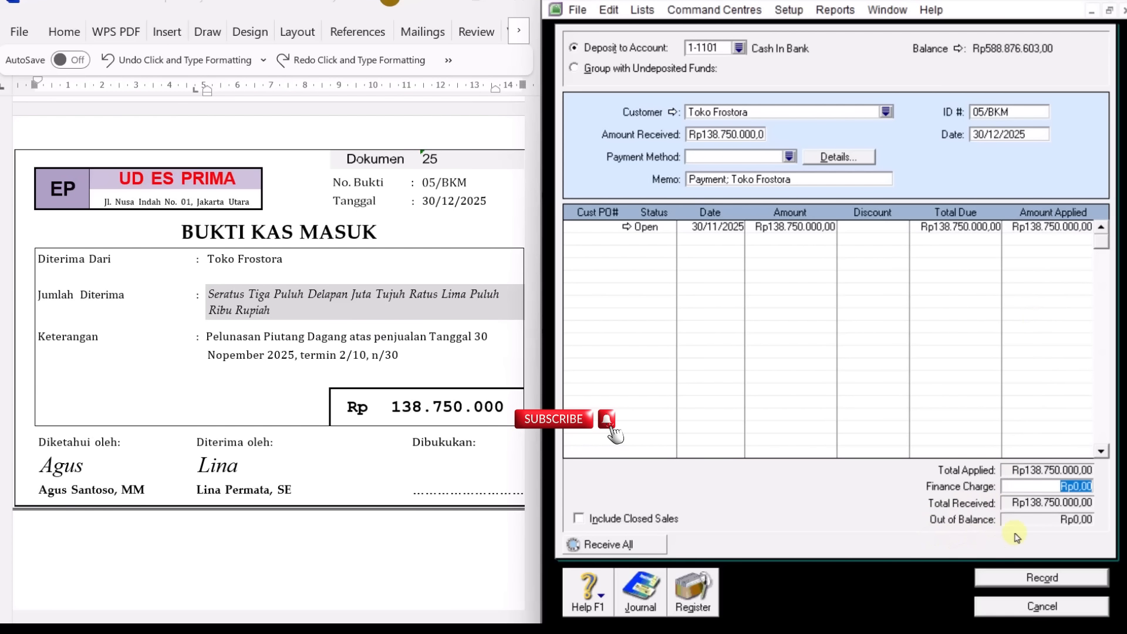
Record Toko Frostora's payment and close the Receive Payments window.
left_click(1067, 580)
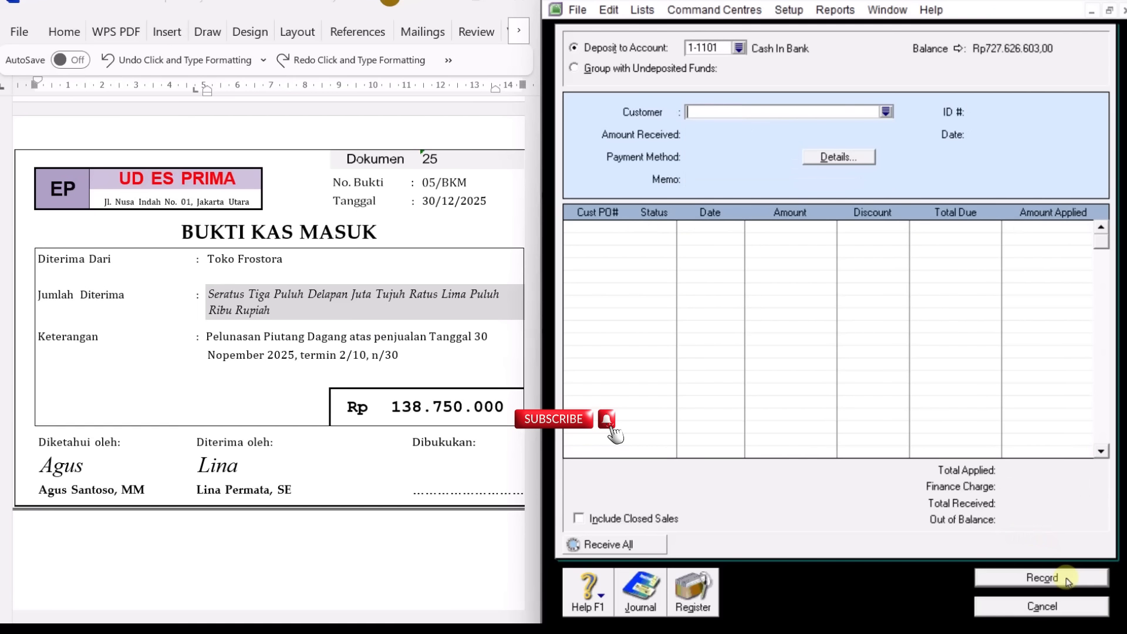
left_click(1060, 608)
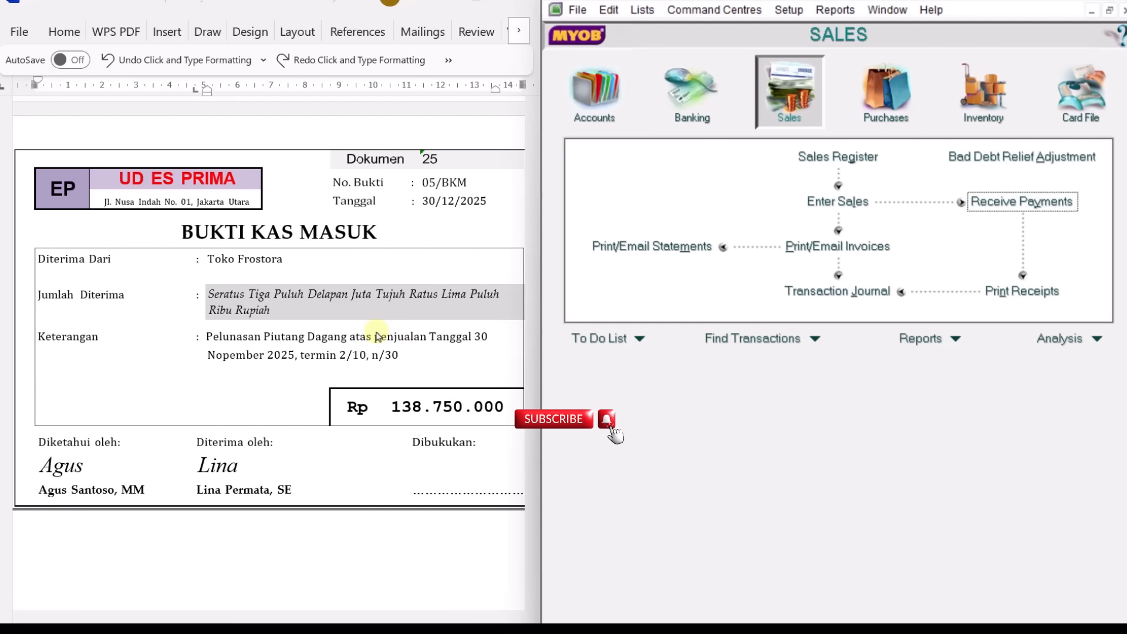
scroll(376, 332, "down", 2)
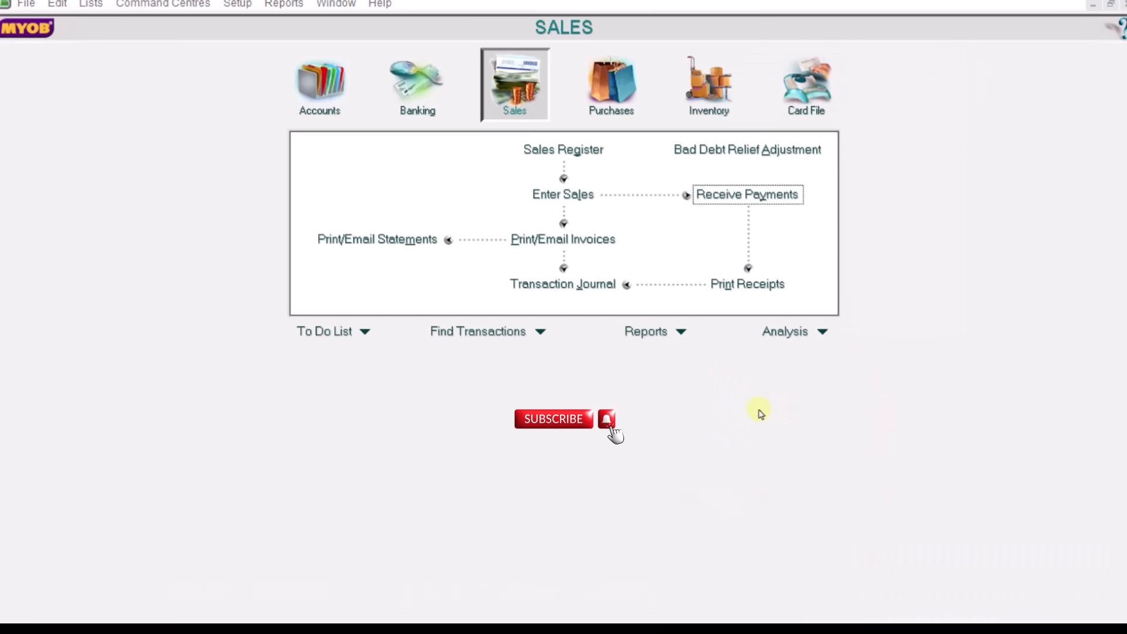